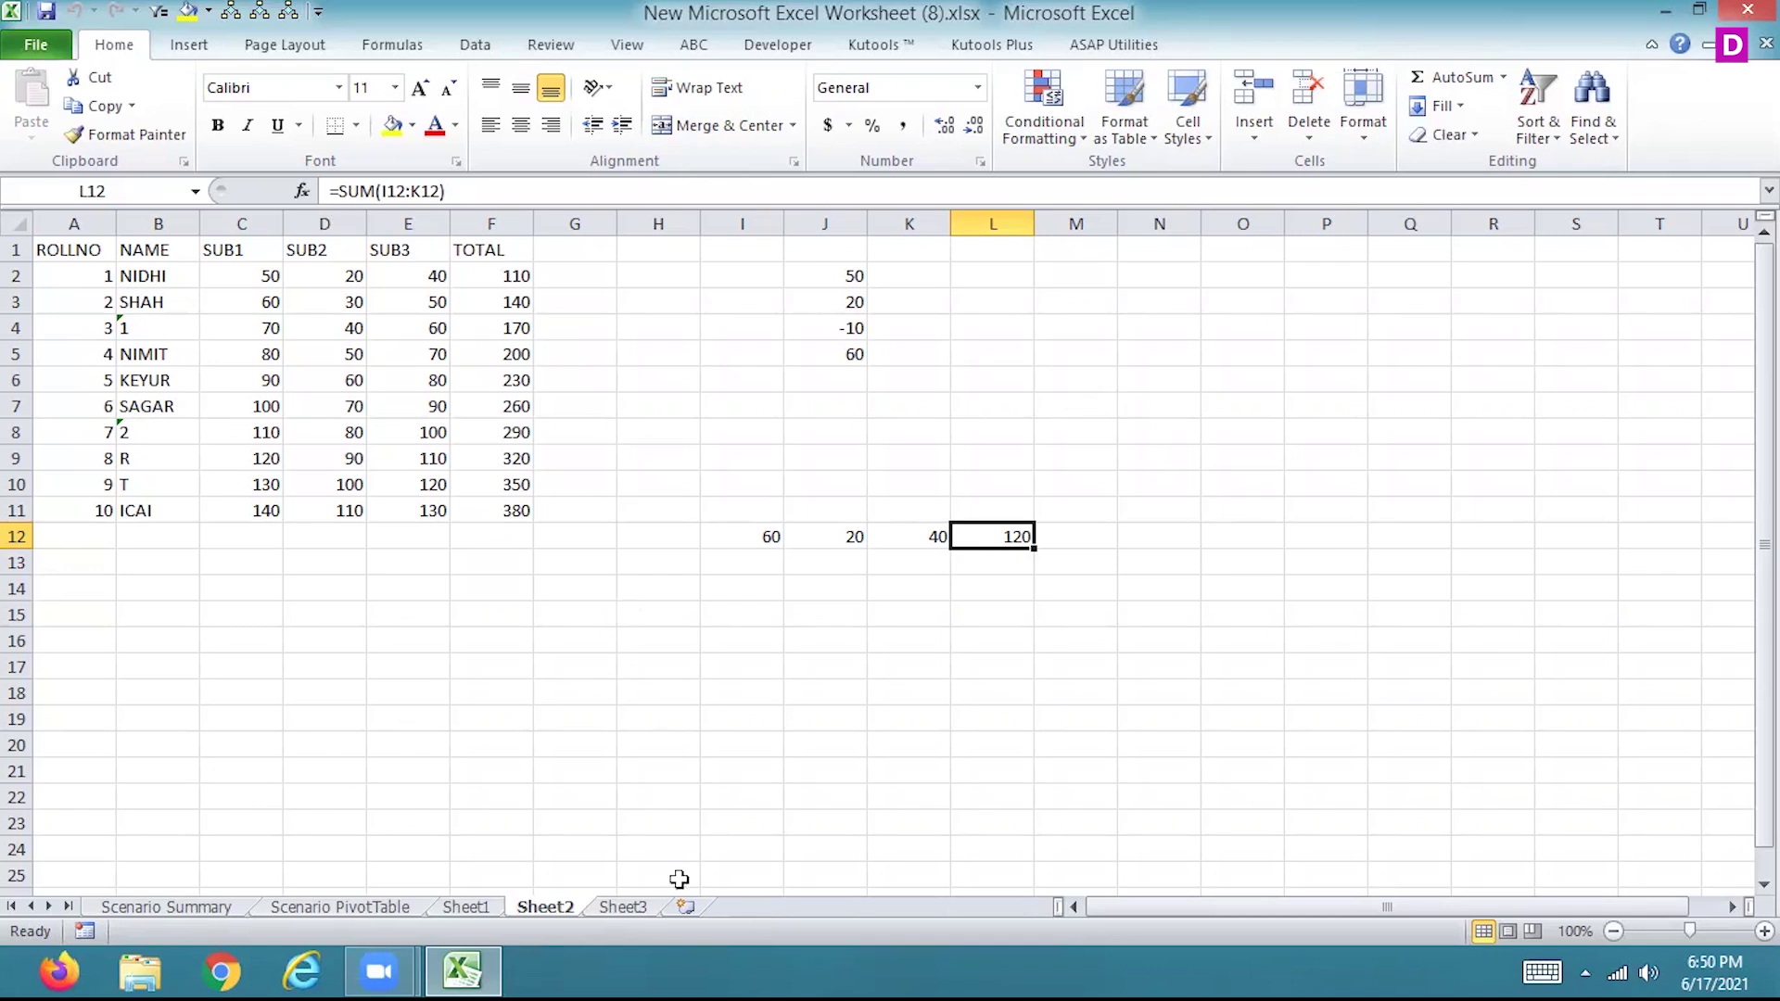
# On Sheet3, enter the row labels "winter" in cell B5 and "summer" in cell B6.
pyautogui.click(640, 907)
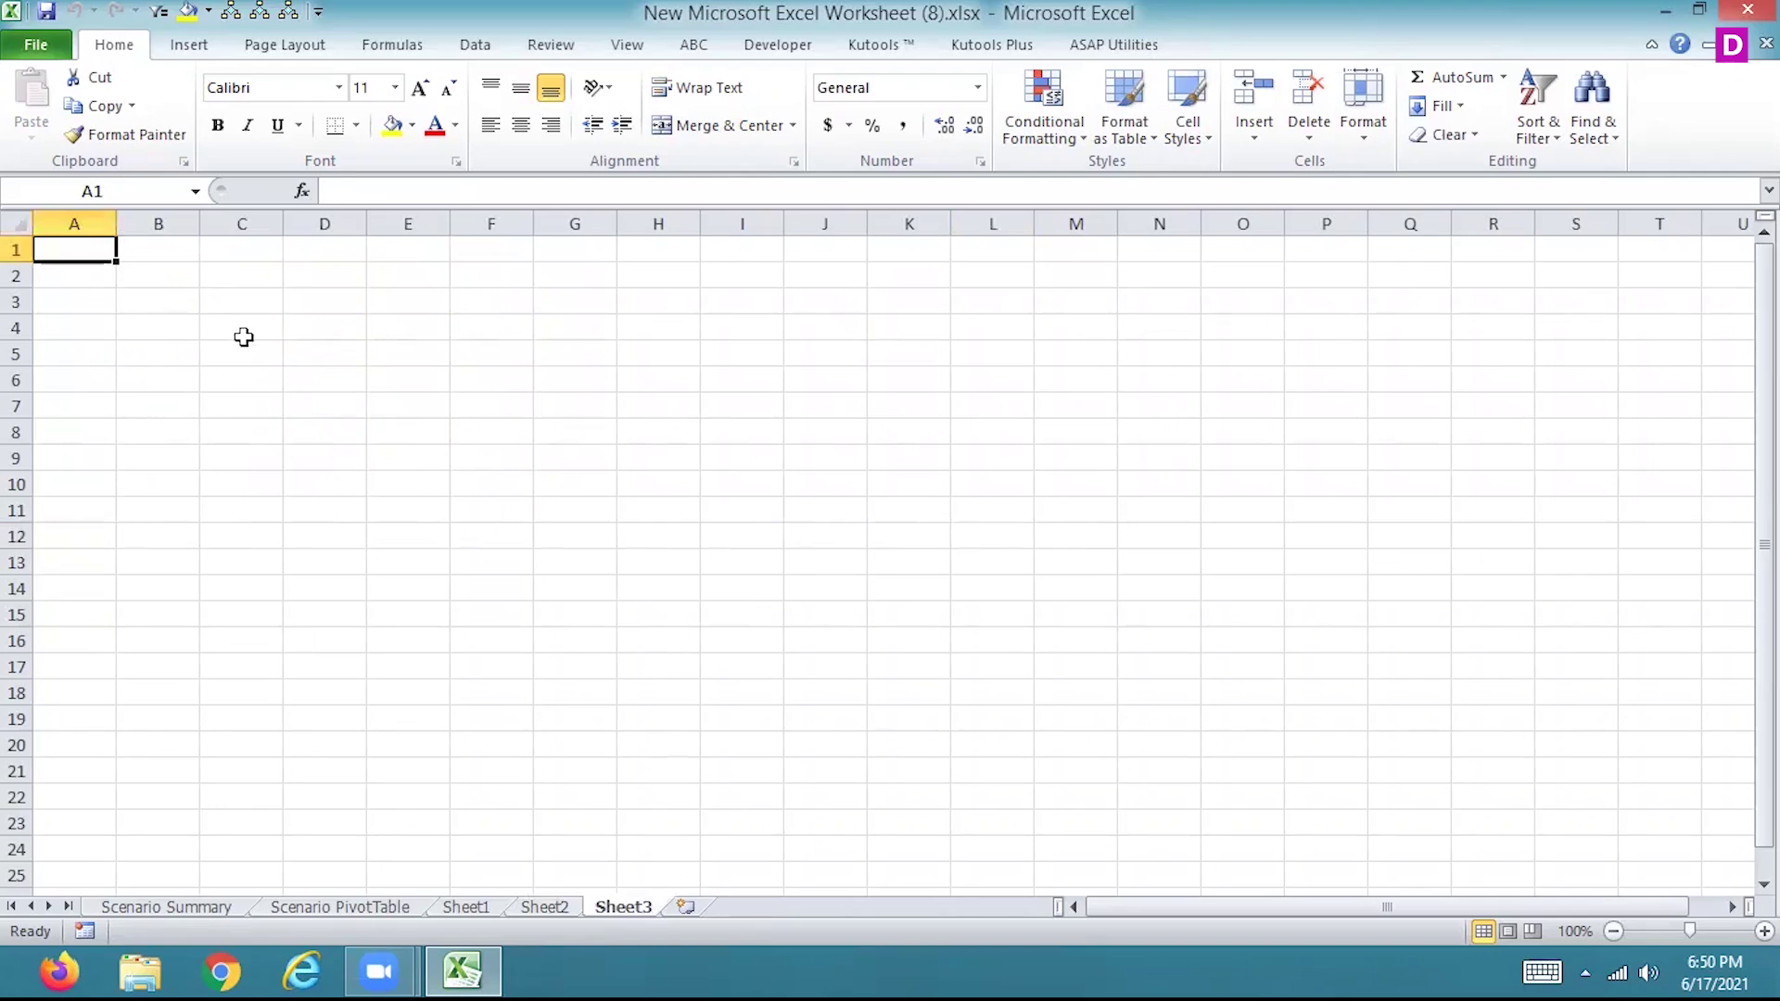
pyautogui.click(181, 355)
pyautogui.write('winter')
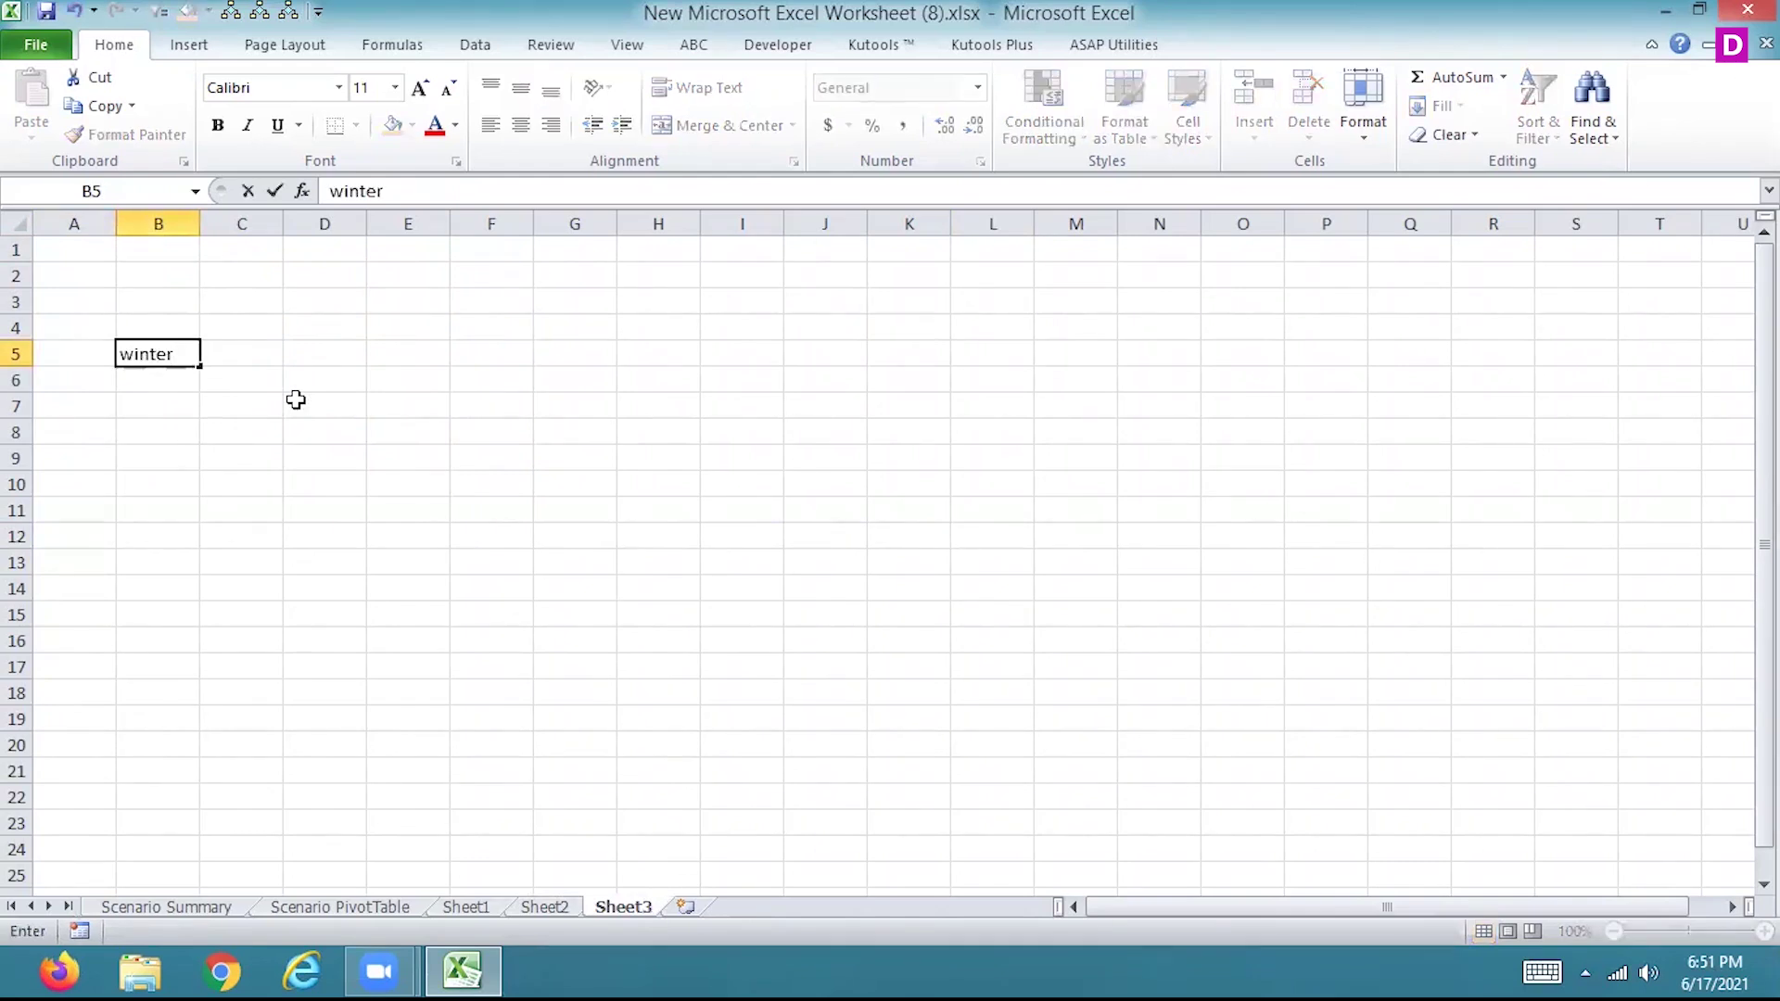
pyautogui.press('Return')
pyautogui.write('s')
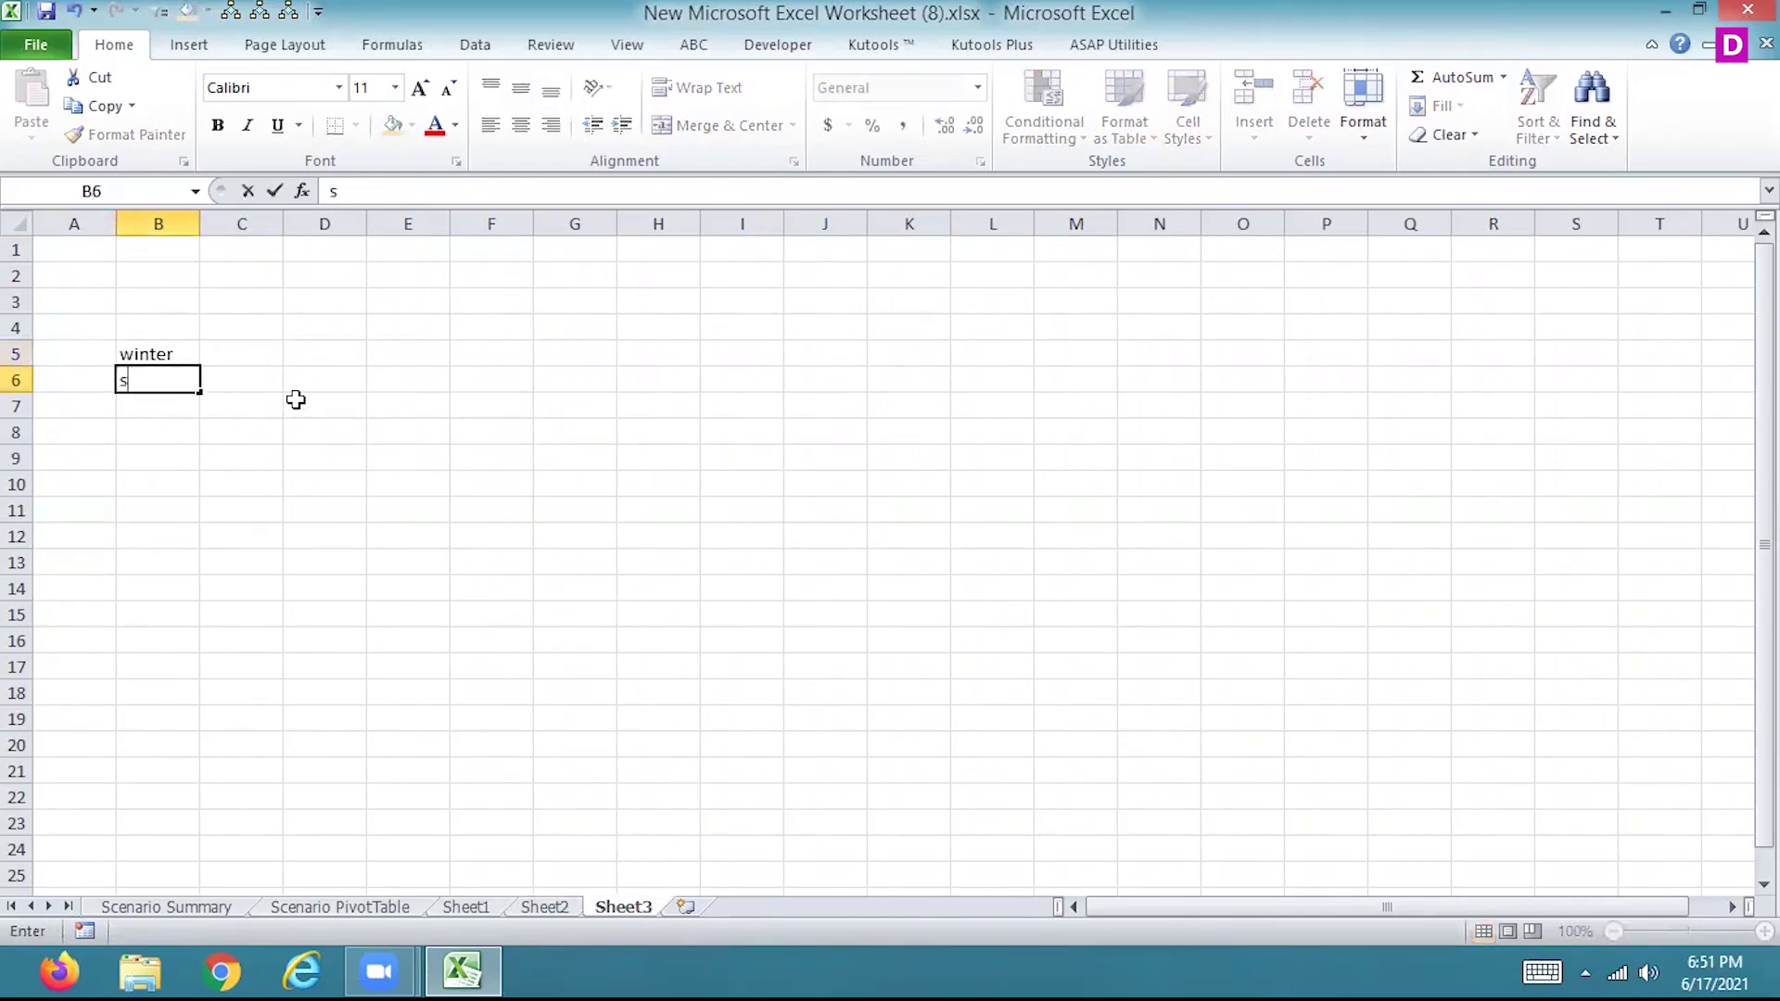
pyautogui.write('ummer')
pyautogui.press('Tab')
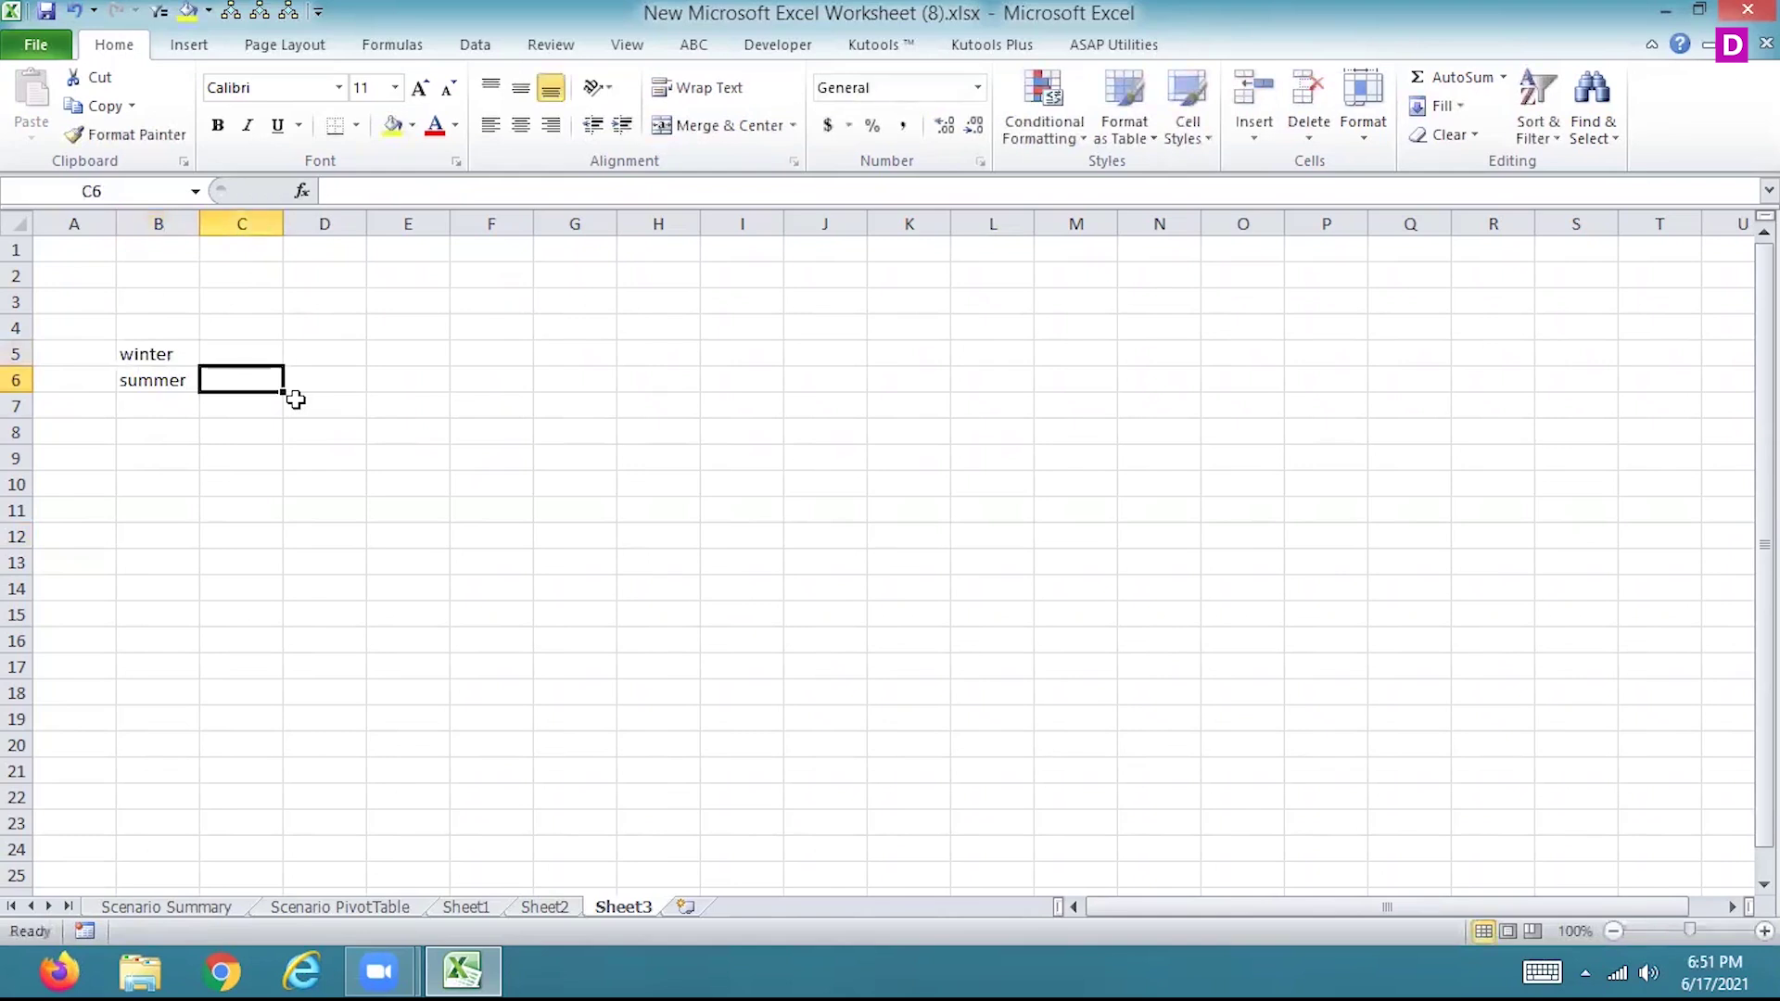
# Enter the column headings "footware" in cell C4 and "outer clothing" in cell D4.
pyautogui.press('Up')
pyautogui.press('Up')
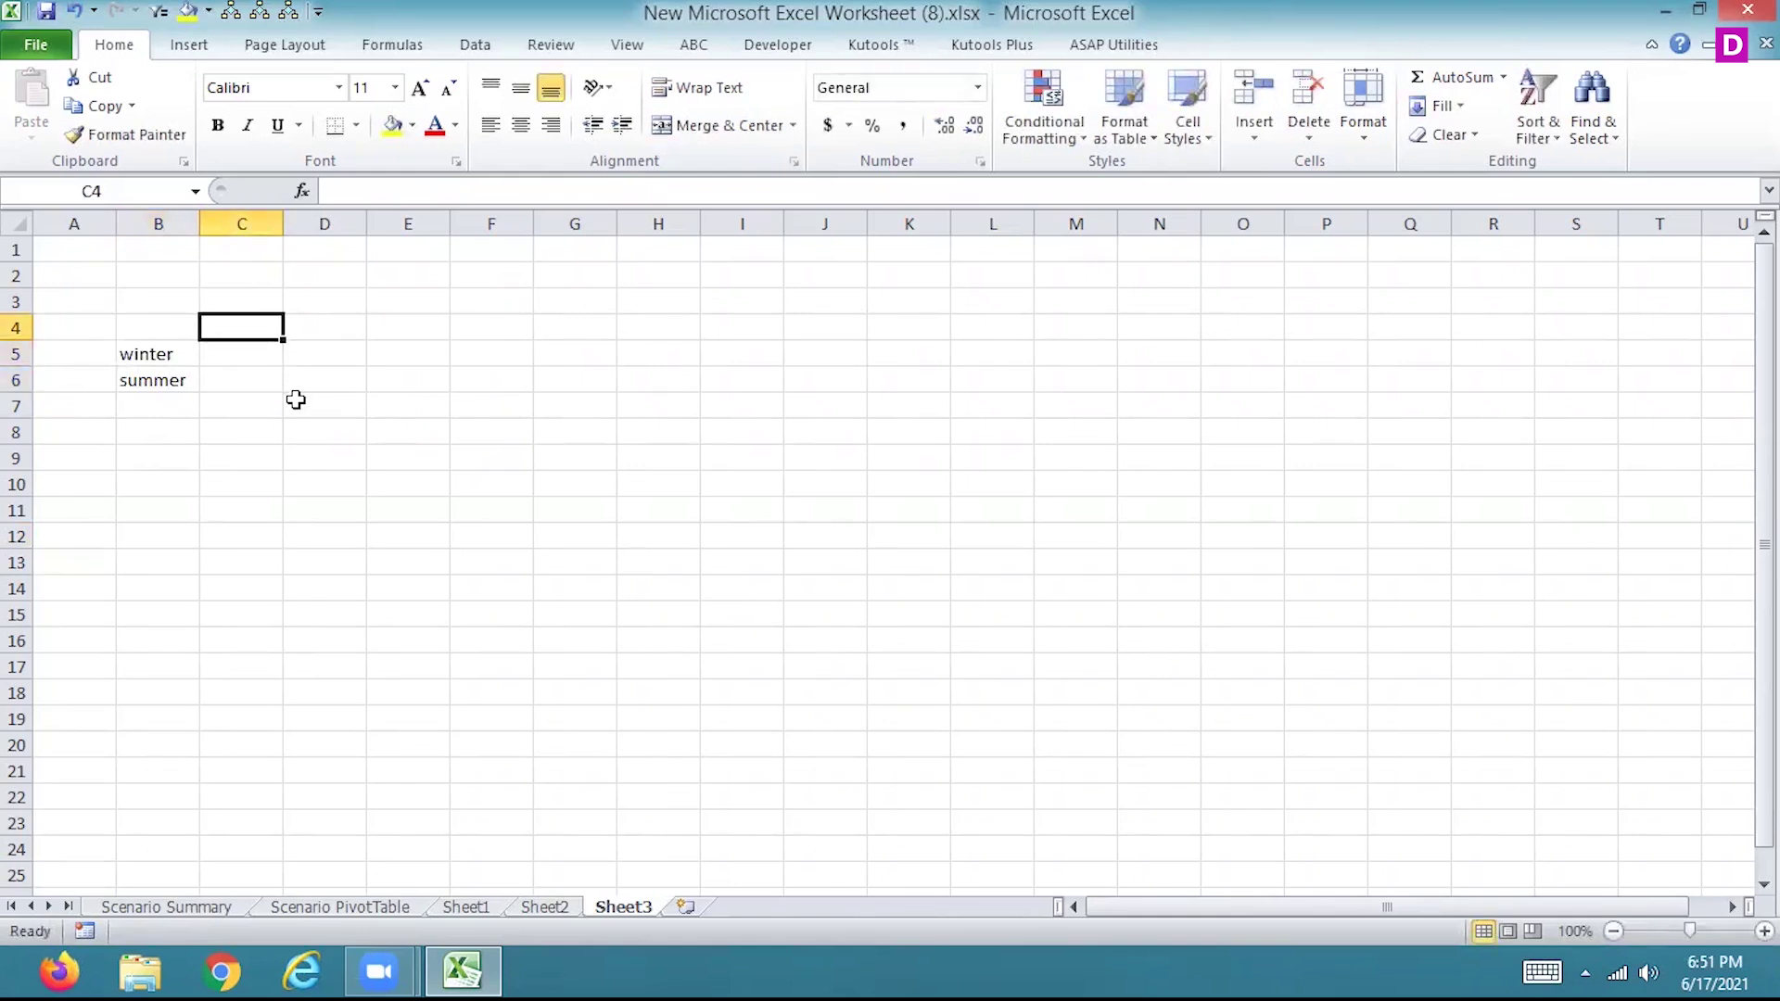
pyautogui.write('fo')
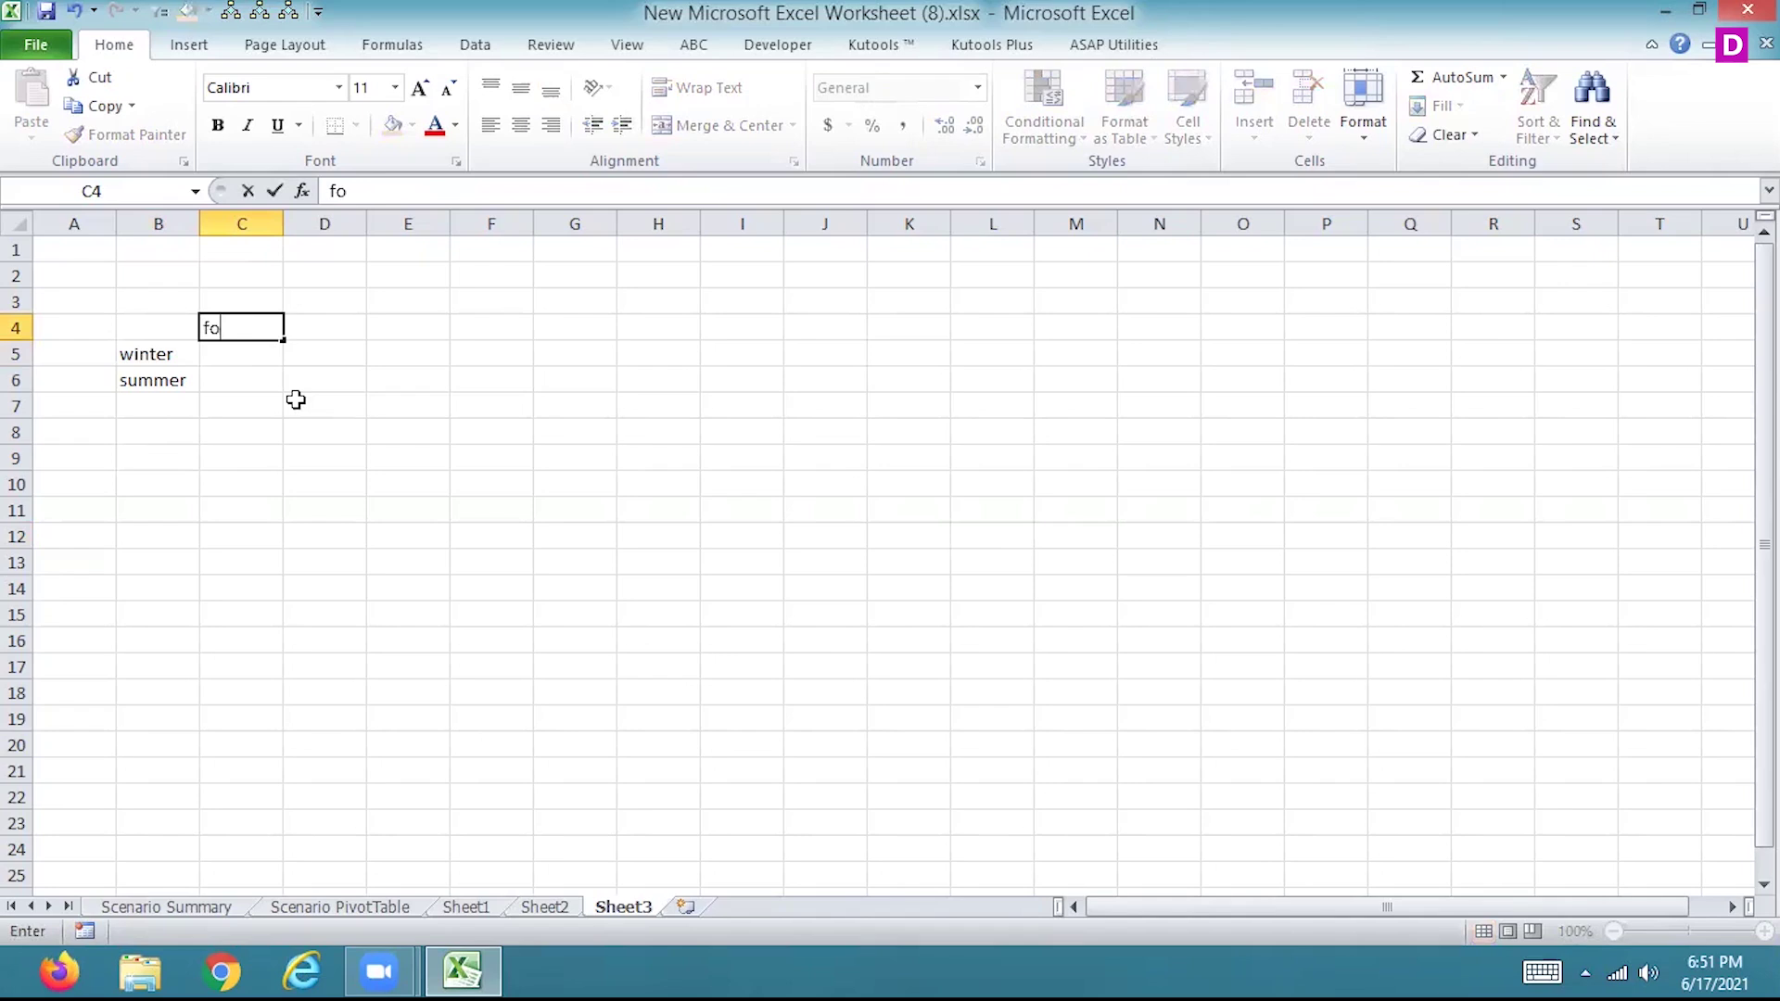
pyautogui.write('otware')
pyautogui.press('Tab')
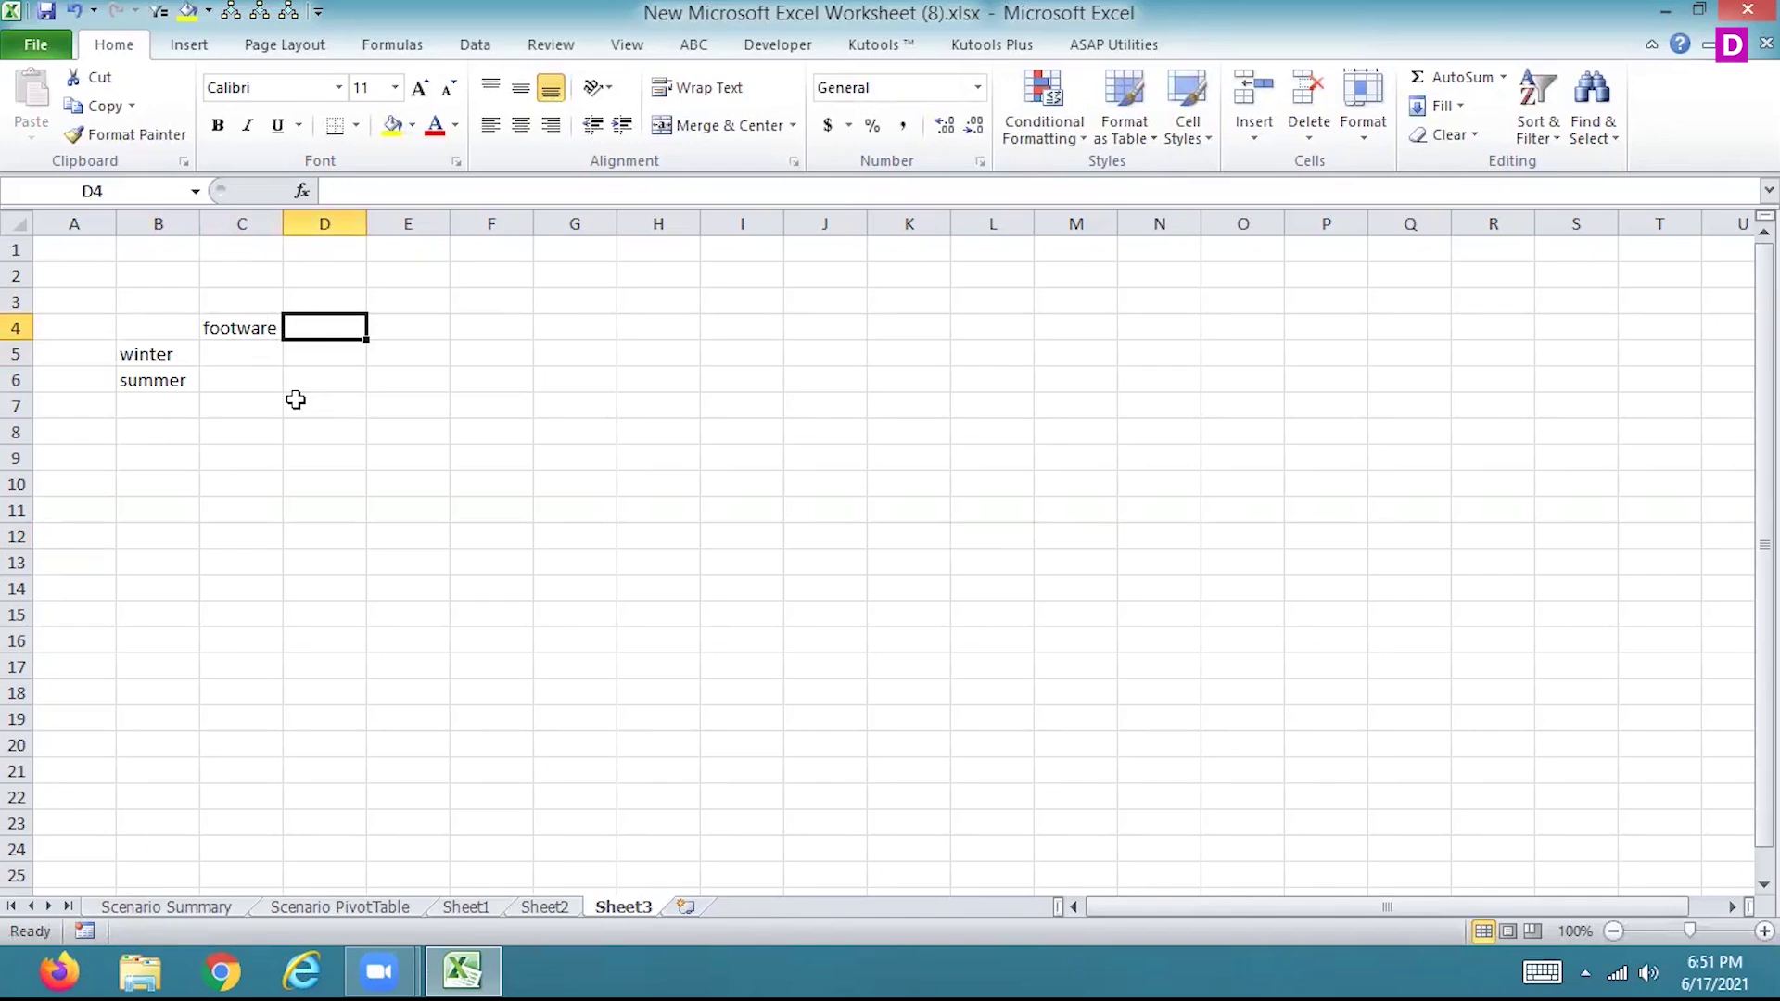
pyautogui.write('outer clothing')
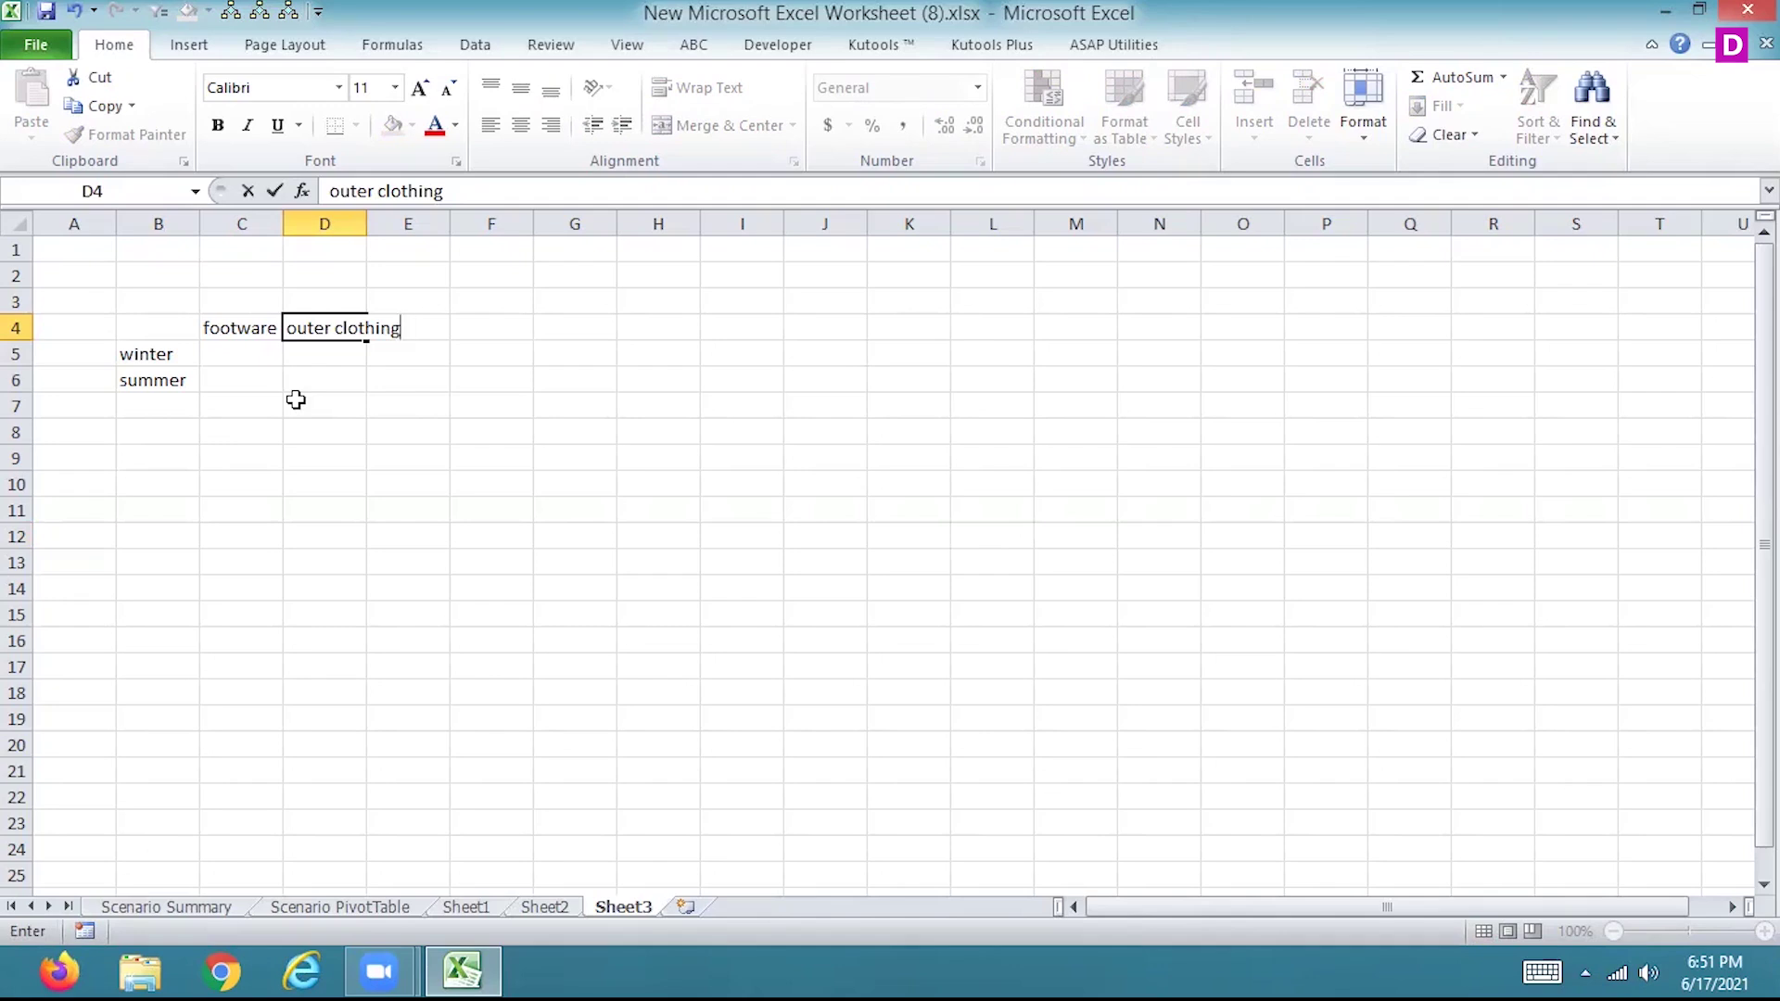
pyautogui.press('Tab')
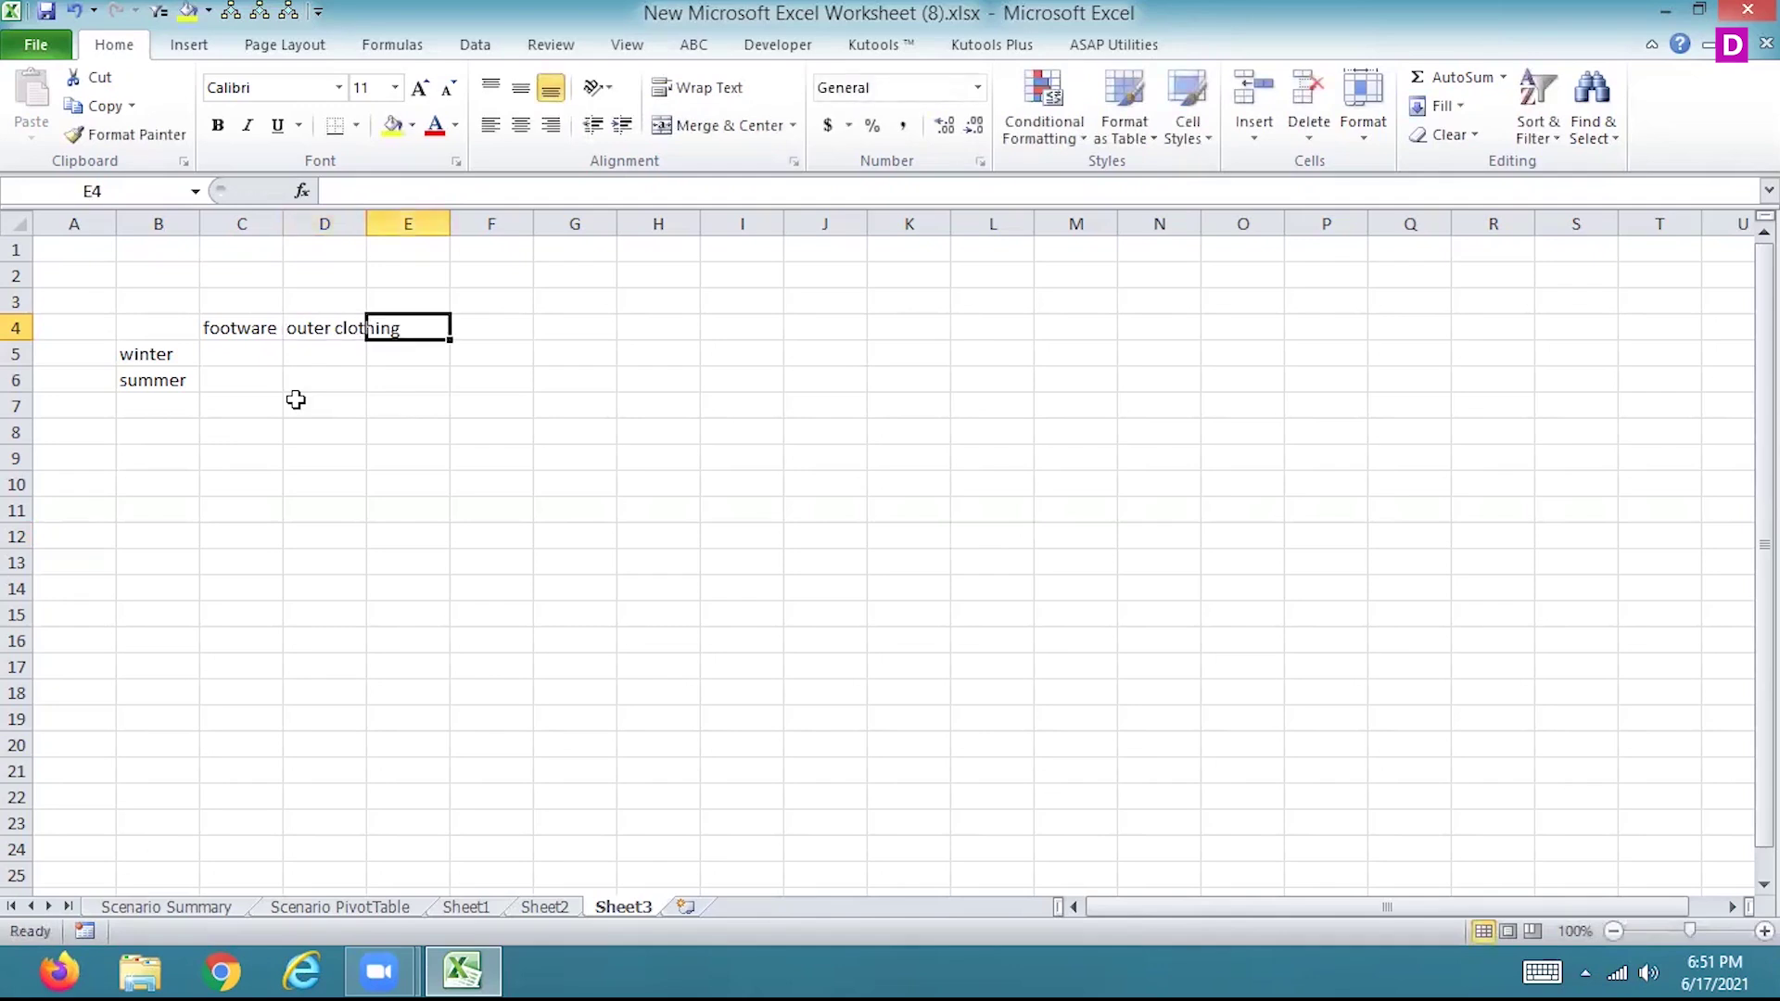
# Enter the heading "extras" in cell E4 and autofit column D to its heading.
pyautogui.write('EXTR')
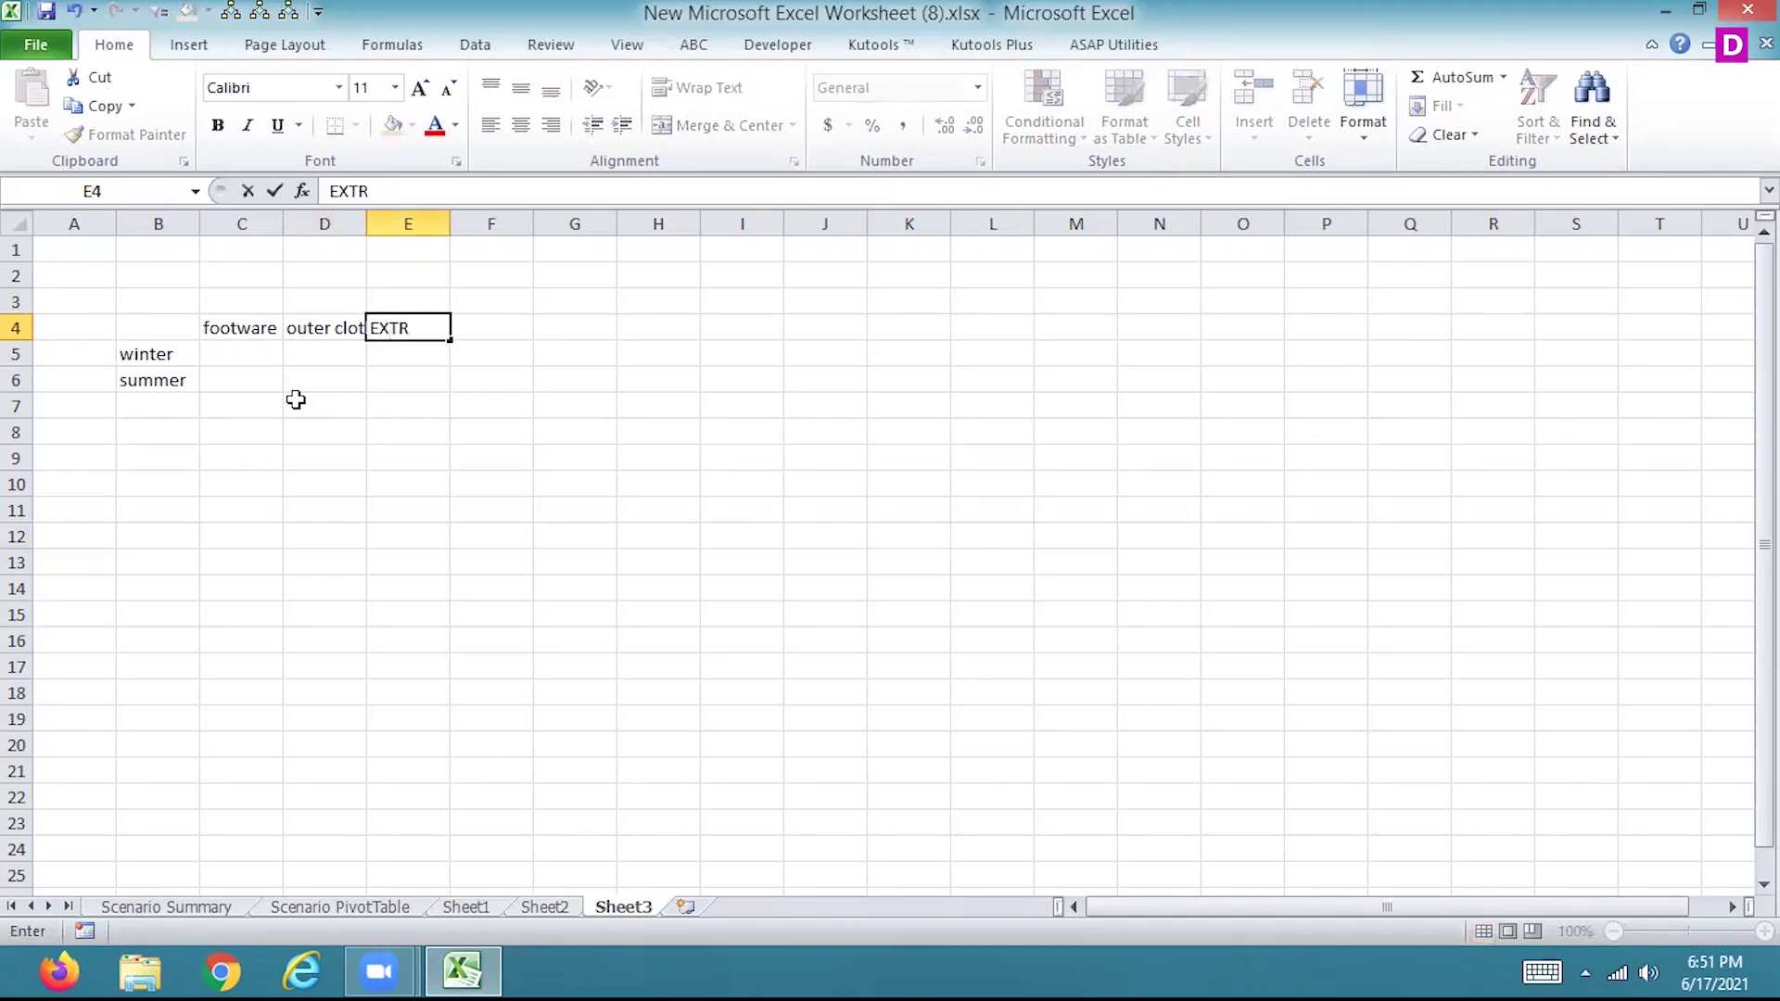
pyautogui.write('A')
pyautogui.press('BackSpace')
pyautogui.press('BackSpace')
pyautogui.press('BackSpace')
pyautogui.press('BackSpace')
pyautogui.press('BackSpace')
pyautogui.write('exr')
pyautogui.press('BackSpace')
pyautogui.write('tras')
pyautogui.press('Return')
pyautogui.press('Left')
pyautogui.click(296, 400)
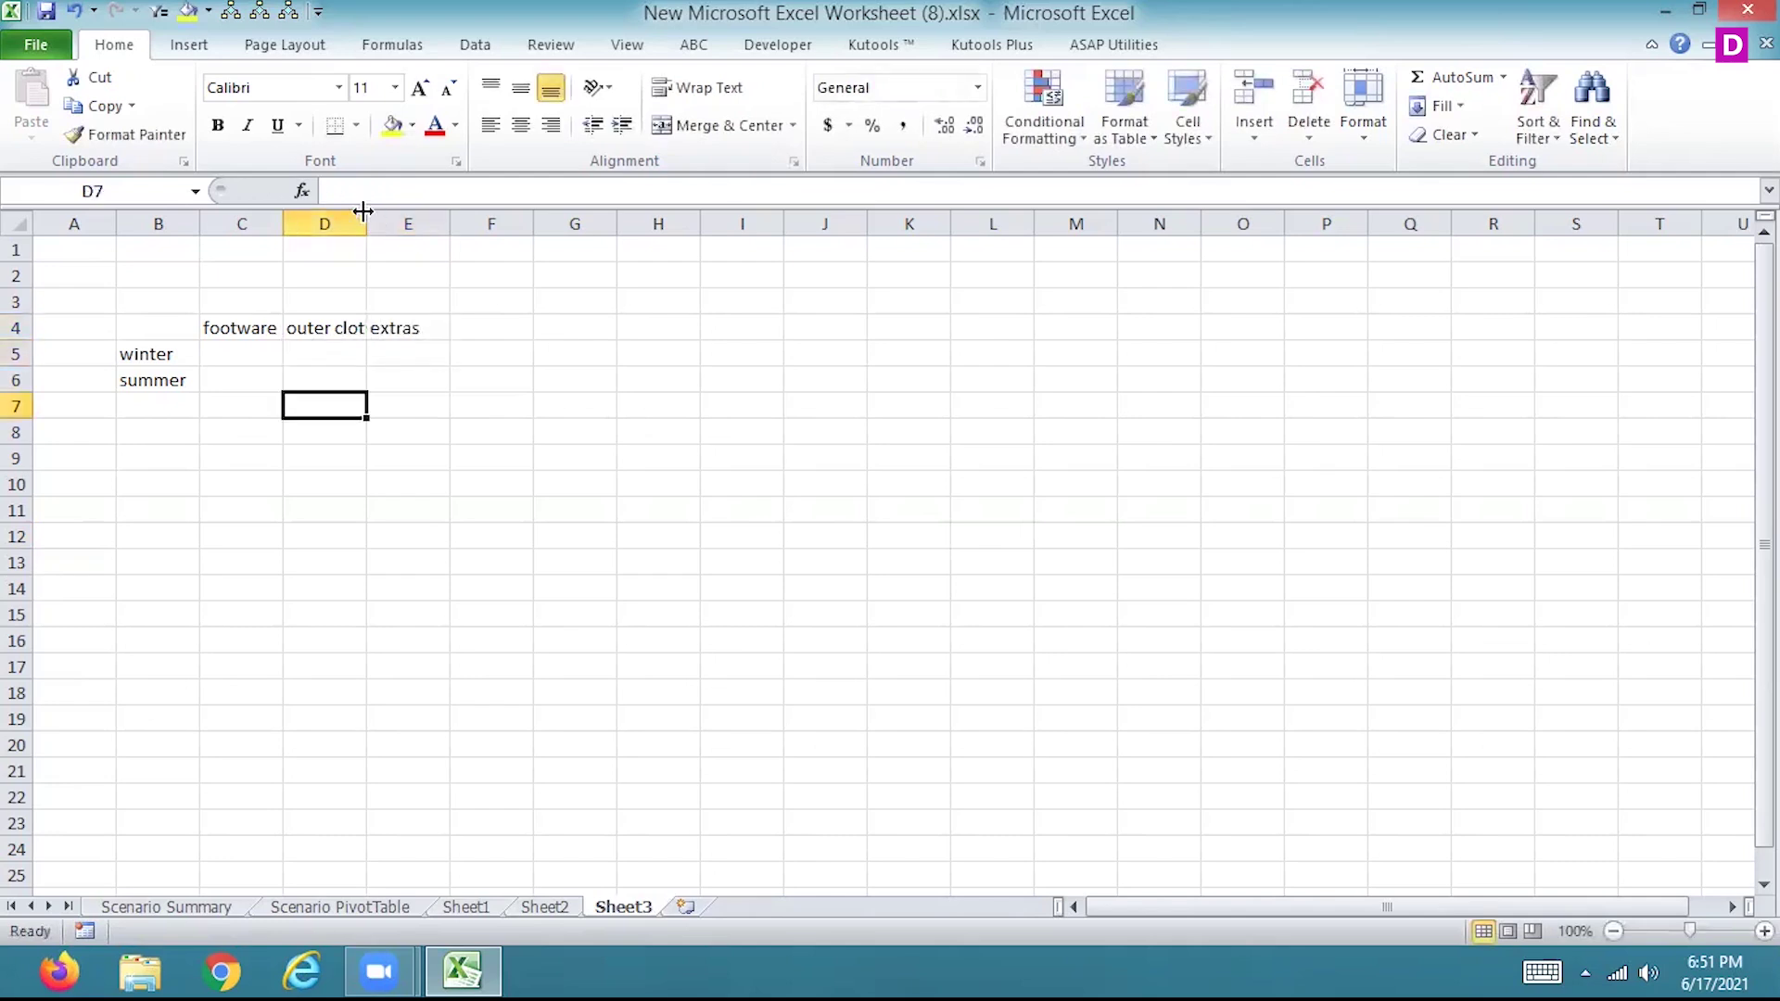
pyautogui.doubleClick(365, 211)
# Fill the footware column with "warm winter boots" for winter and "good walking shoes" for summer, and autofit column C.
pyautogui.click(237, 353)
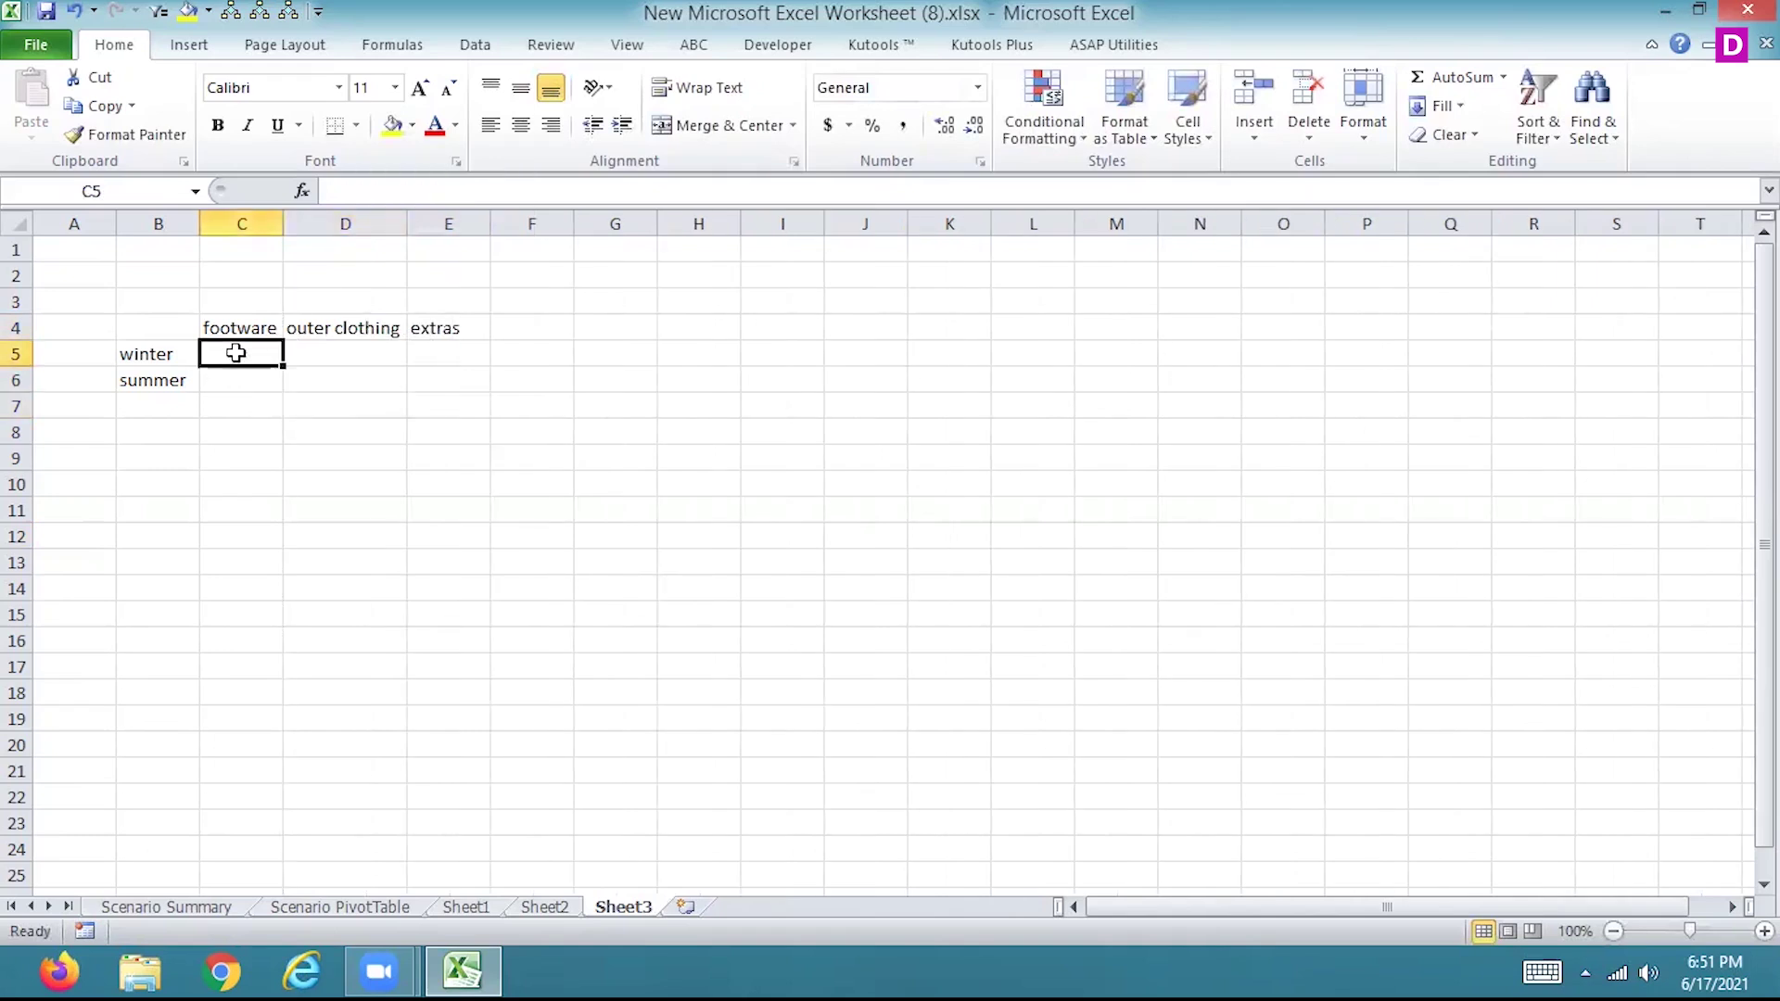
pyautogui.write('warm')
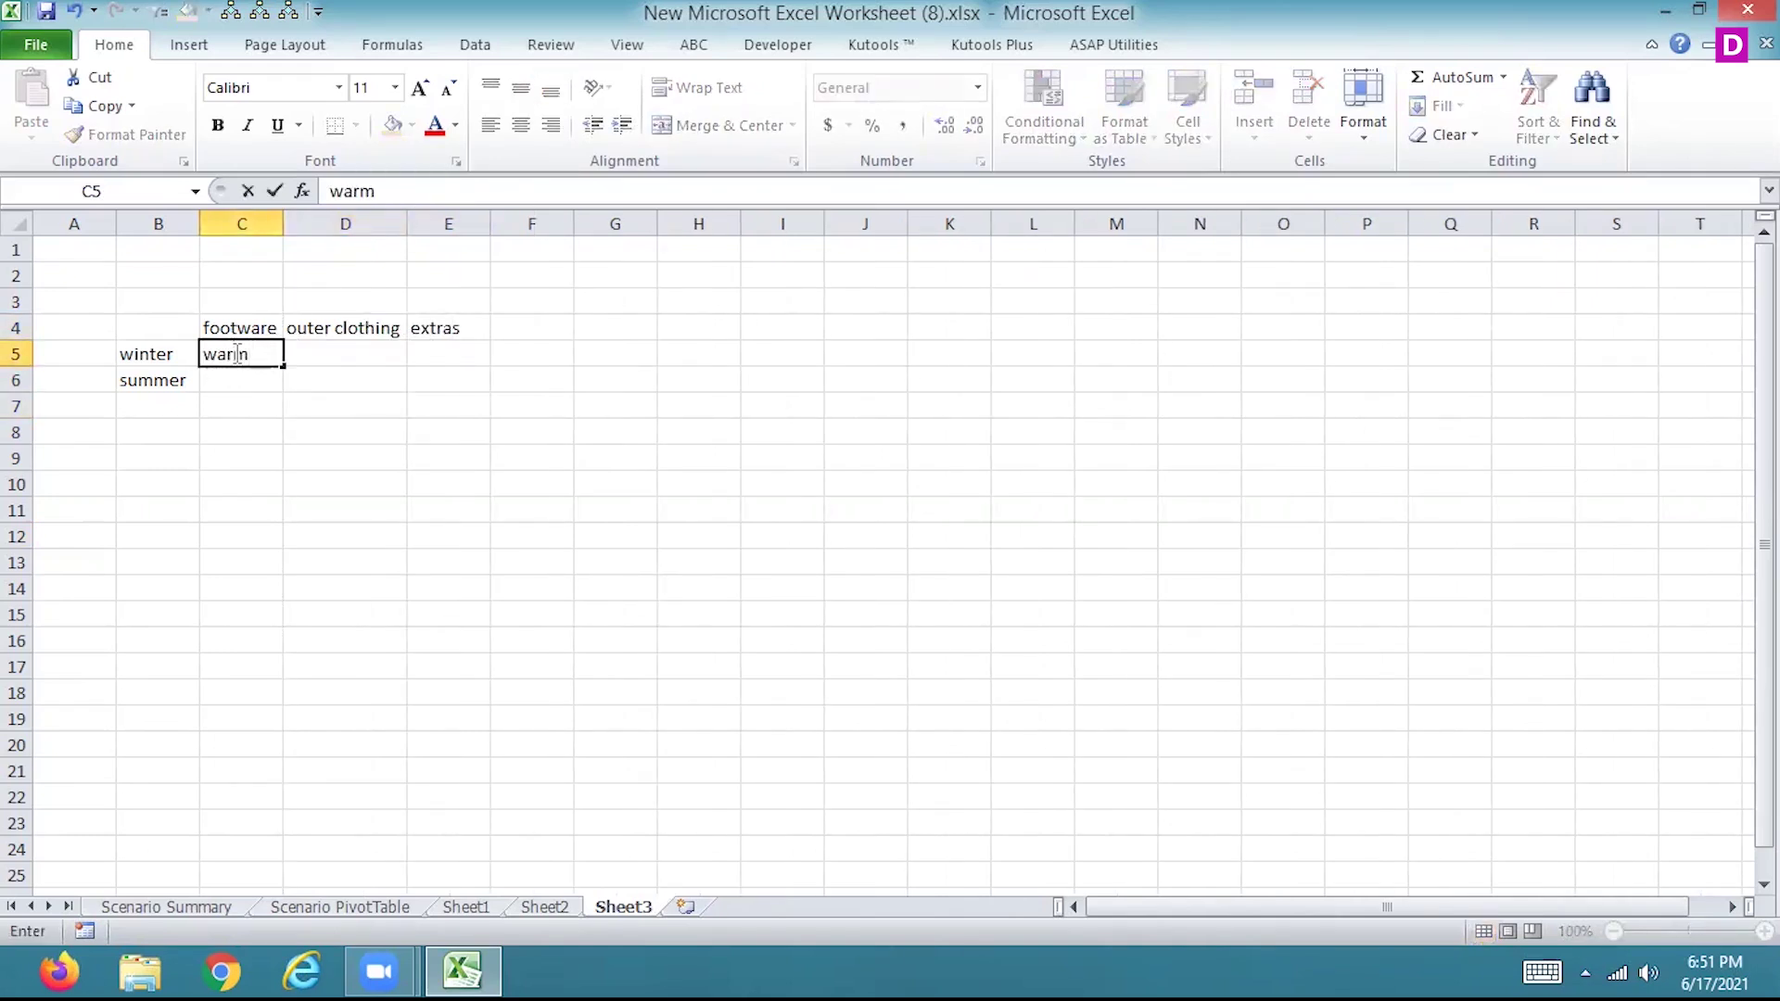
pyautogui.write(' winters')
pyautogui.press('BackSpace')
pyautogui.write('boots')
pyautogui.press('Return')
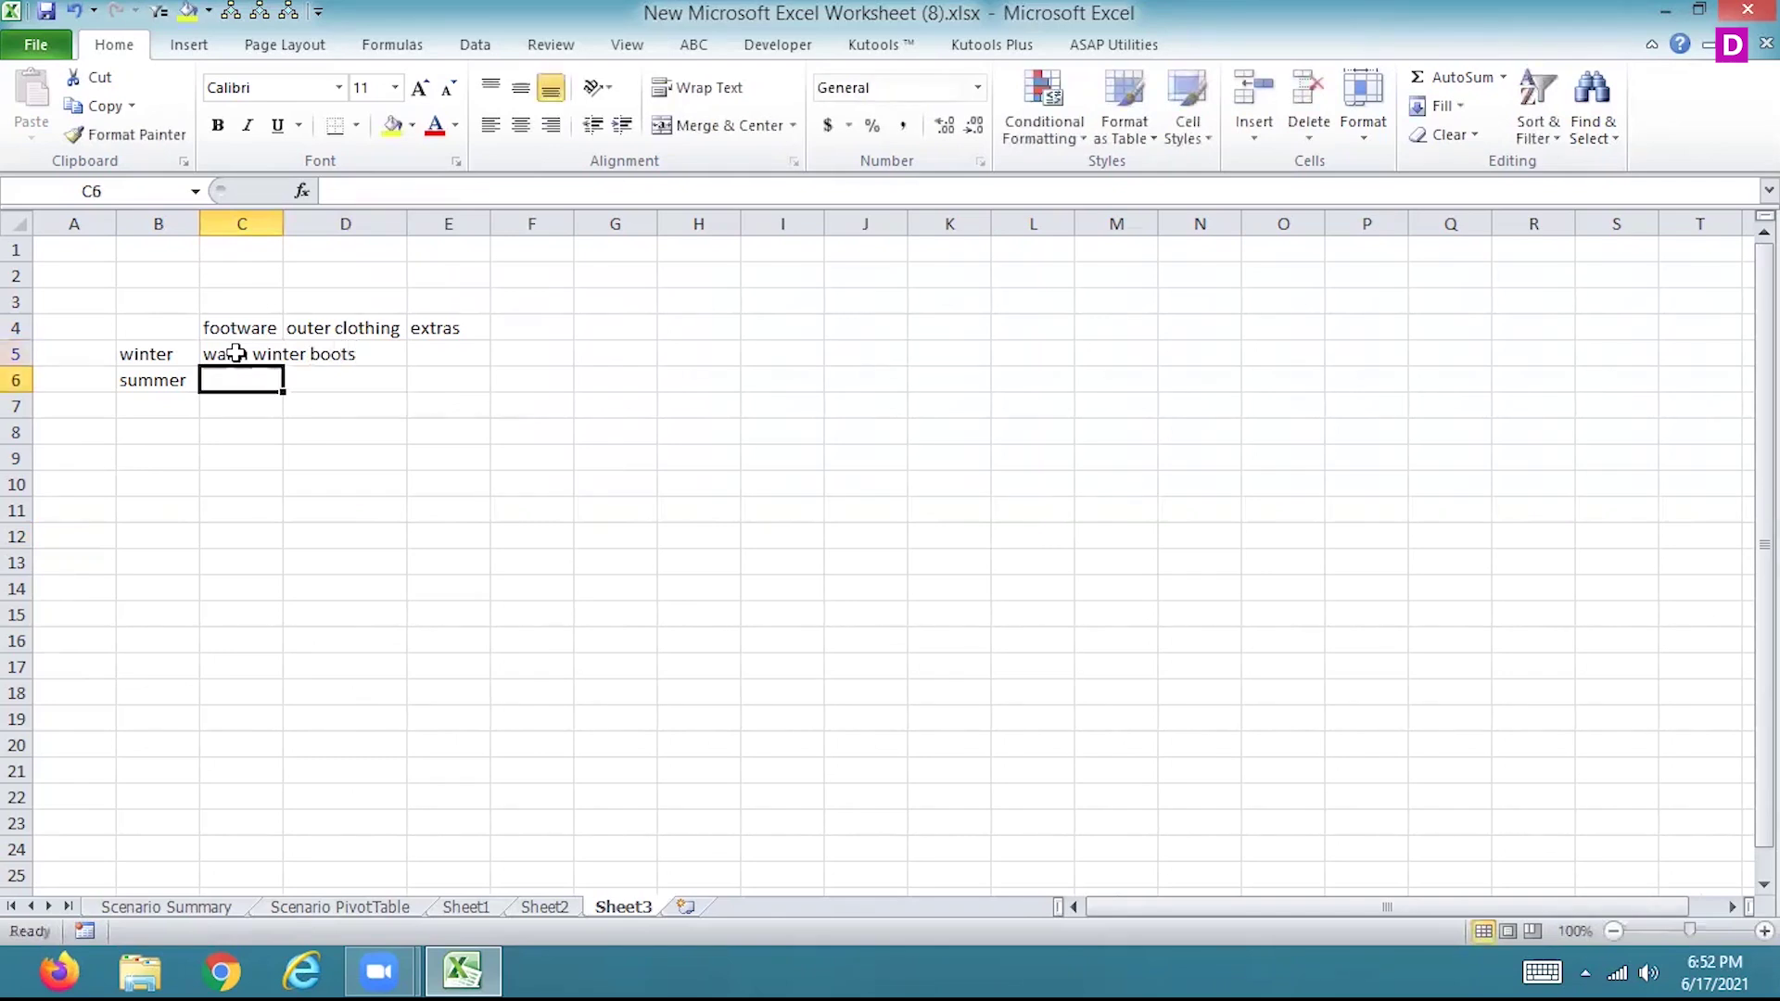
pyautogui.write('good ')
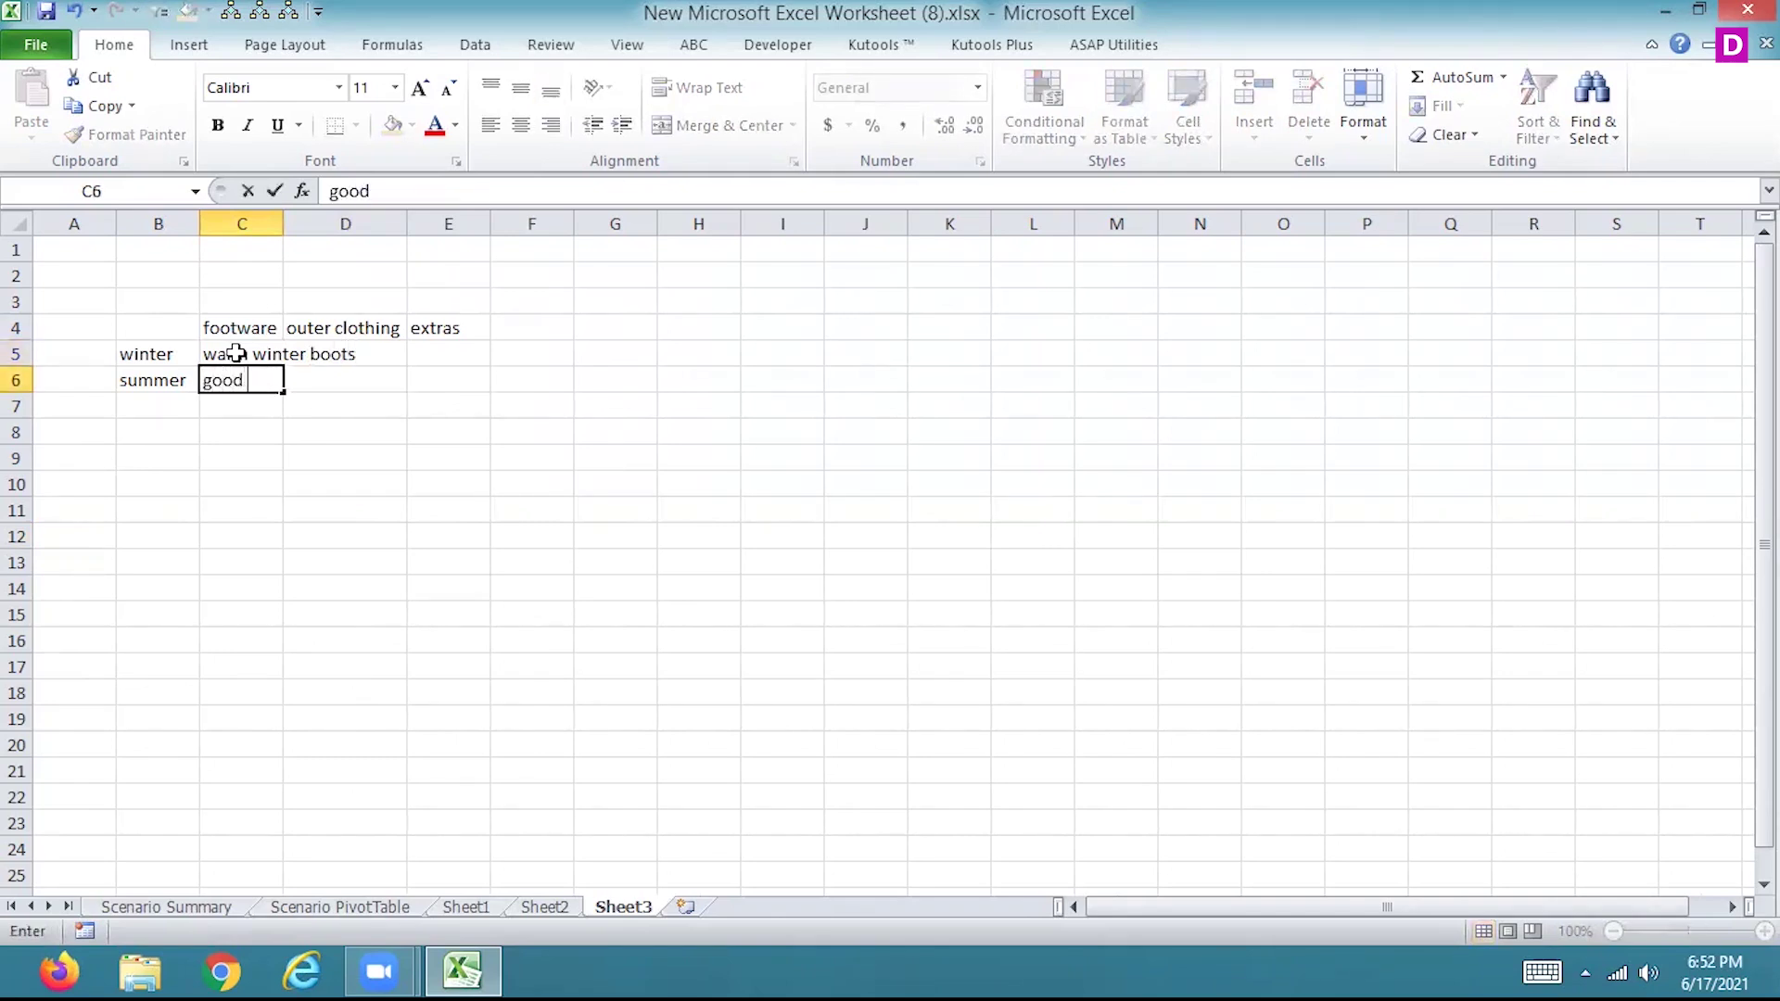
pyautogui.write('walking shoes')
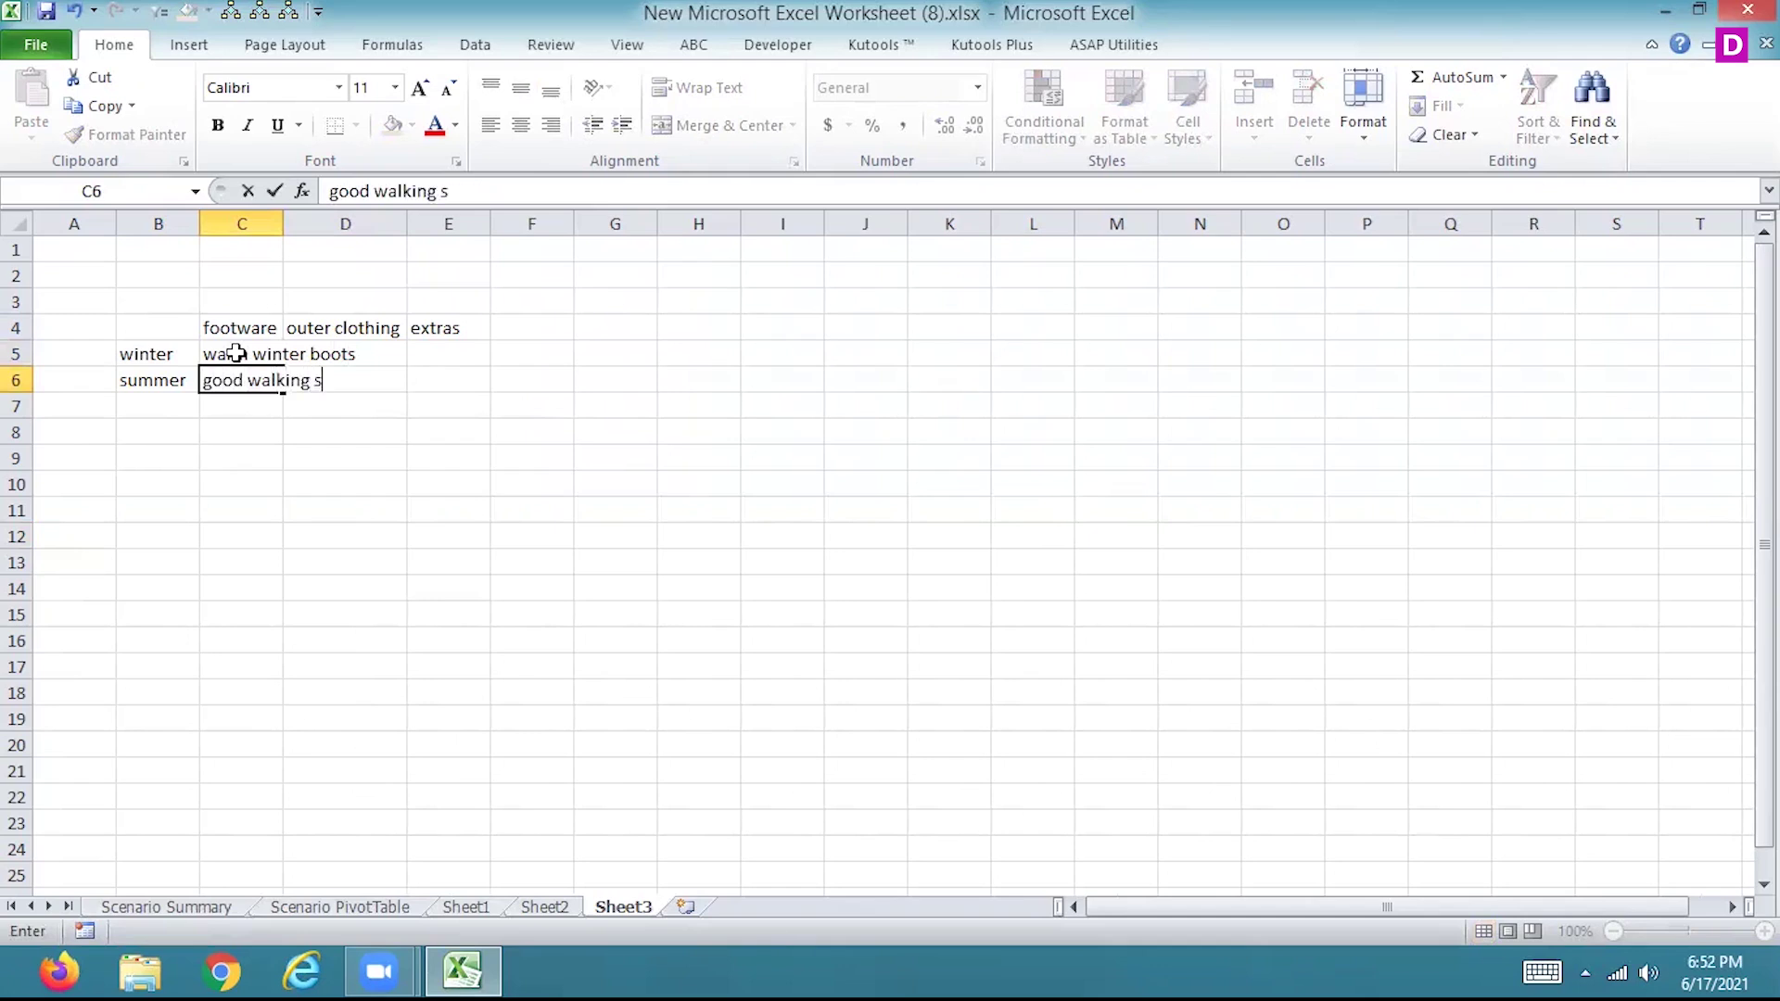
pyautogui.click(236, 353)
pyautogui.press('Right')
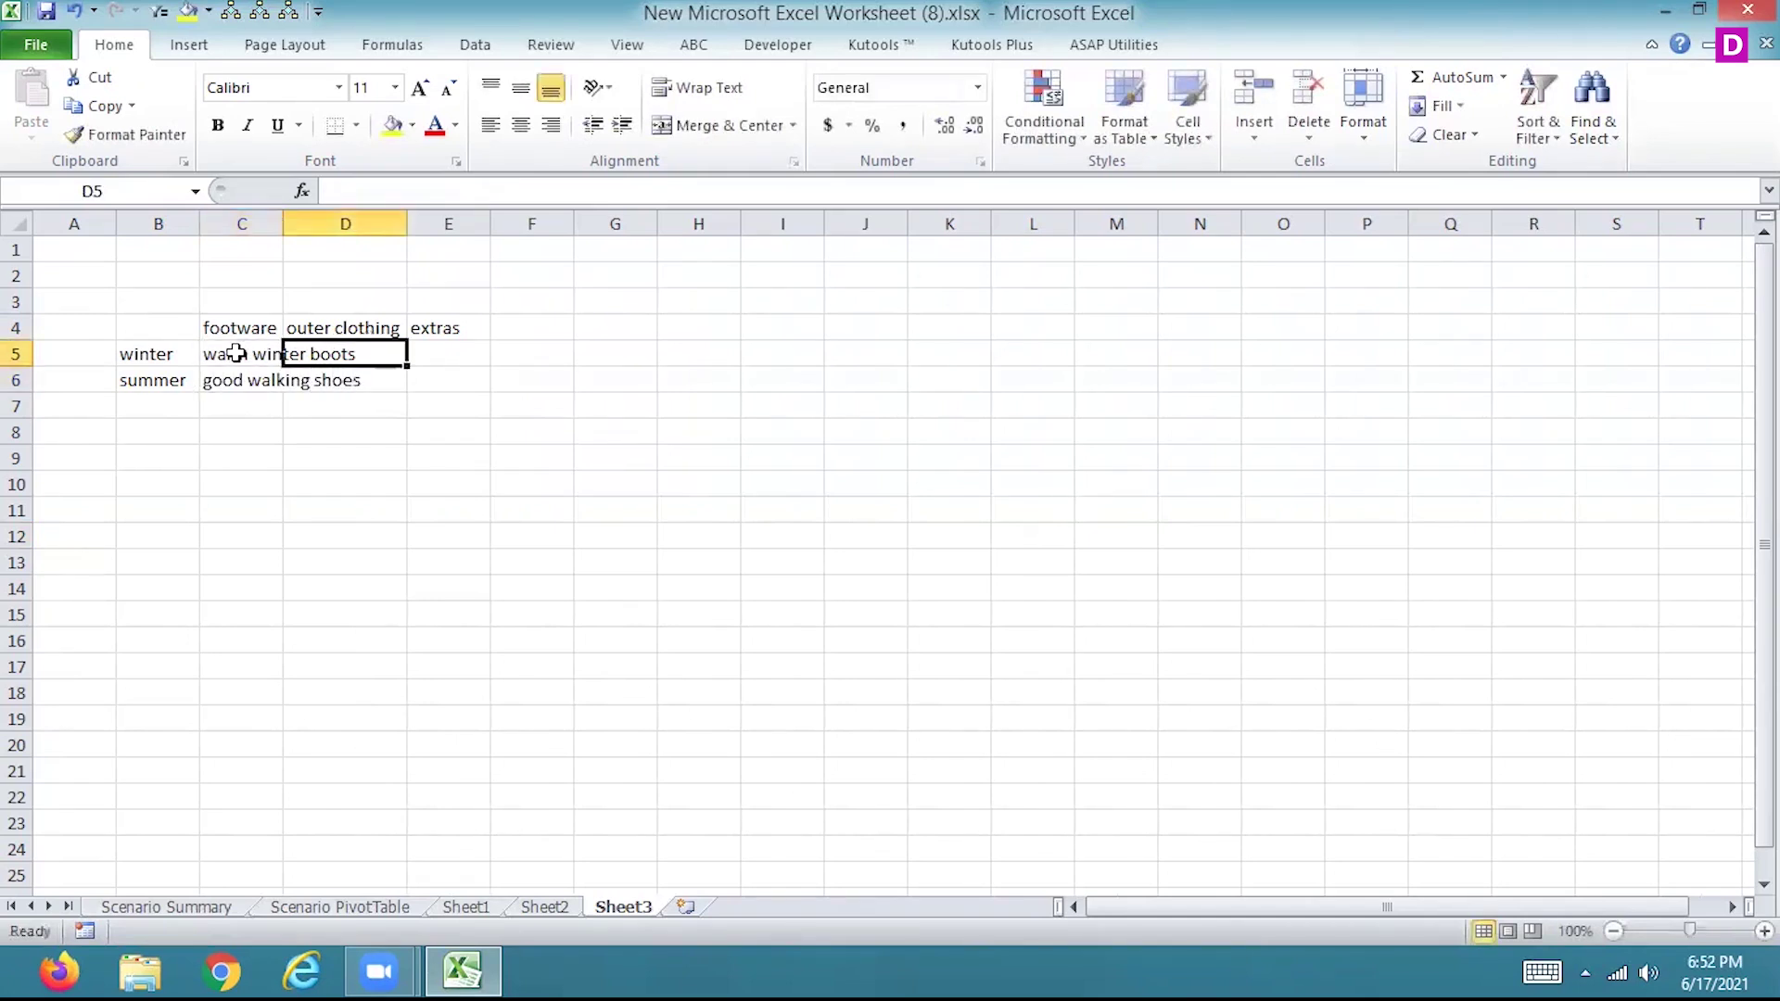
pyautogui.doubleClick(281, 224)
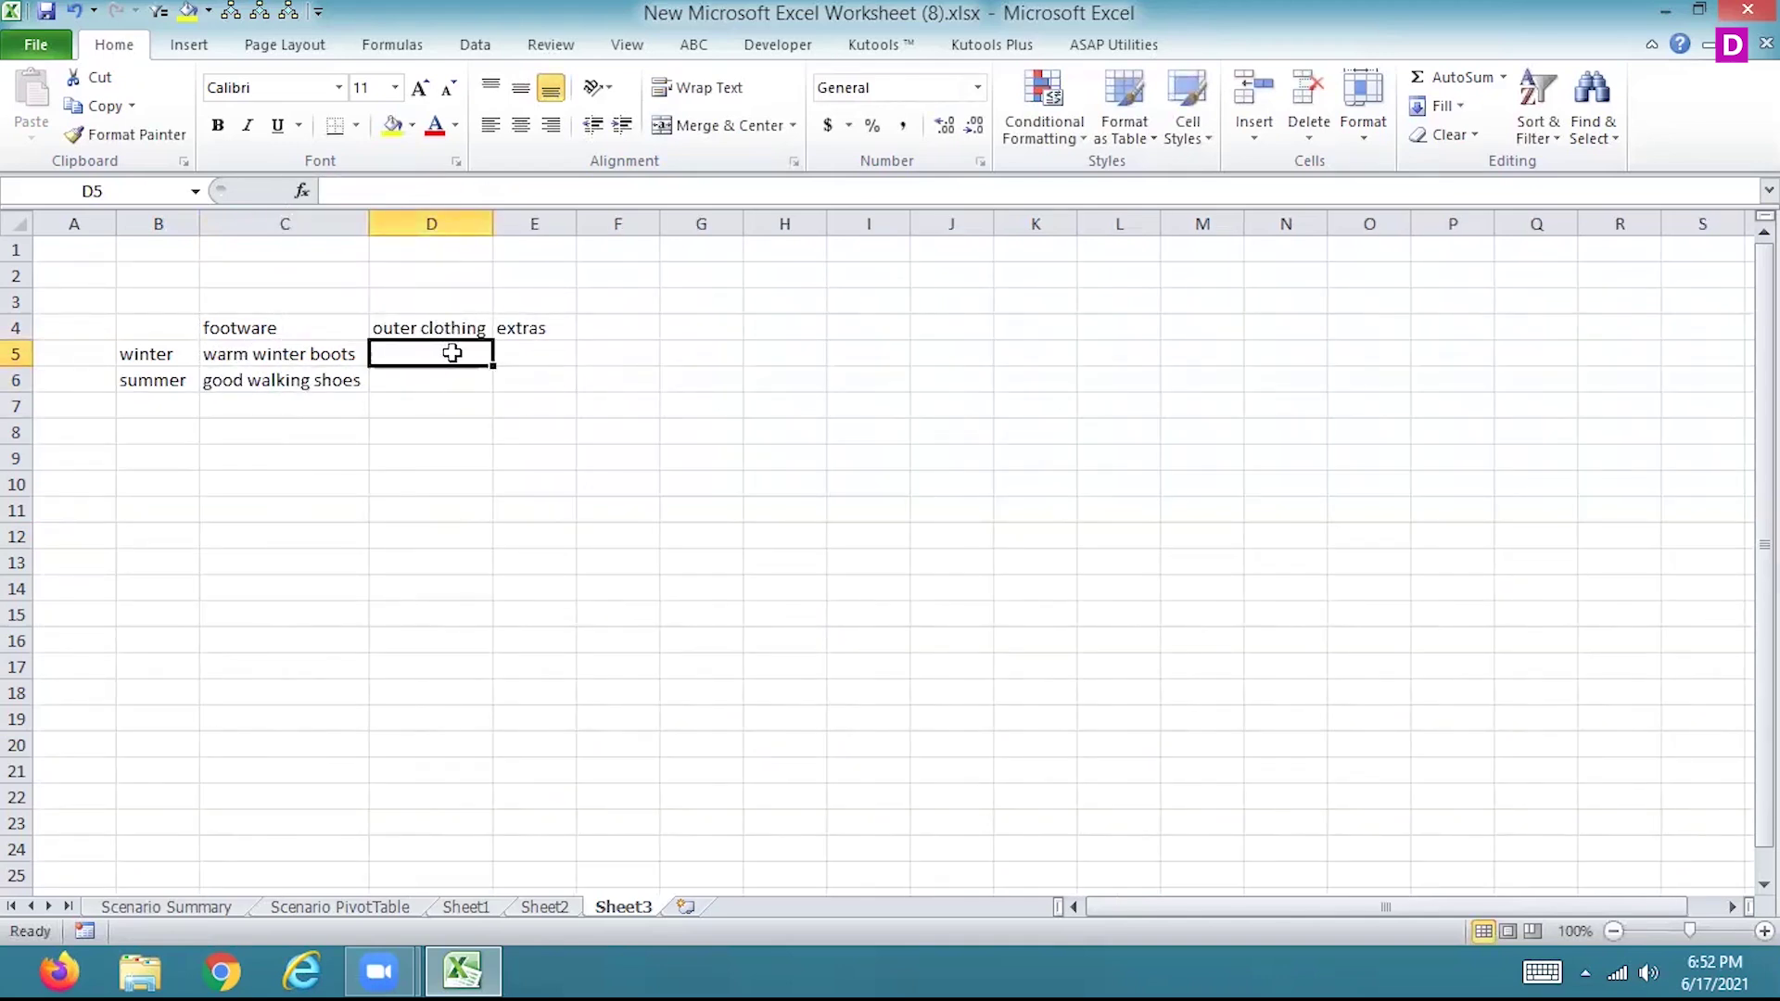
# Fill the outer clothing column with "warm jacket" for winter and "water proof jacket" for summer, and widen column D to fit.
pyautogui.write('warm ')
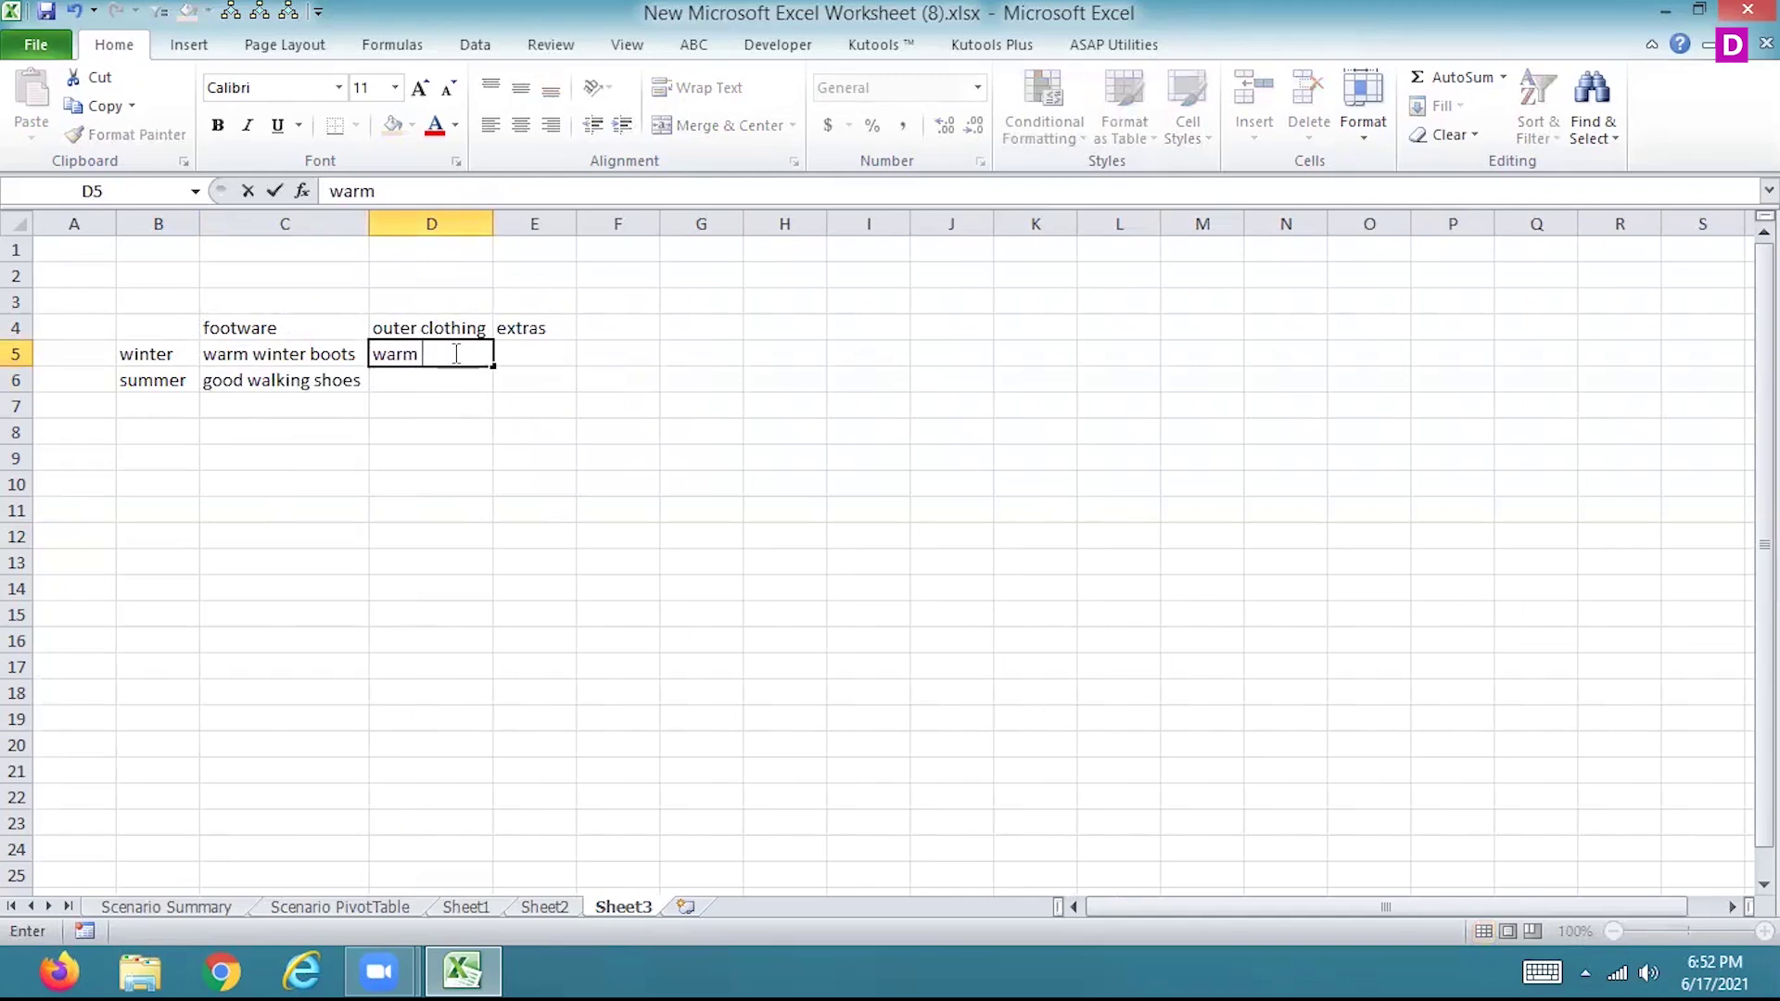
pyautogui.write('jacket')
pyautogui.press('Return')
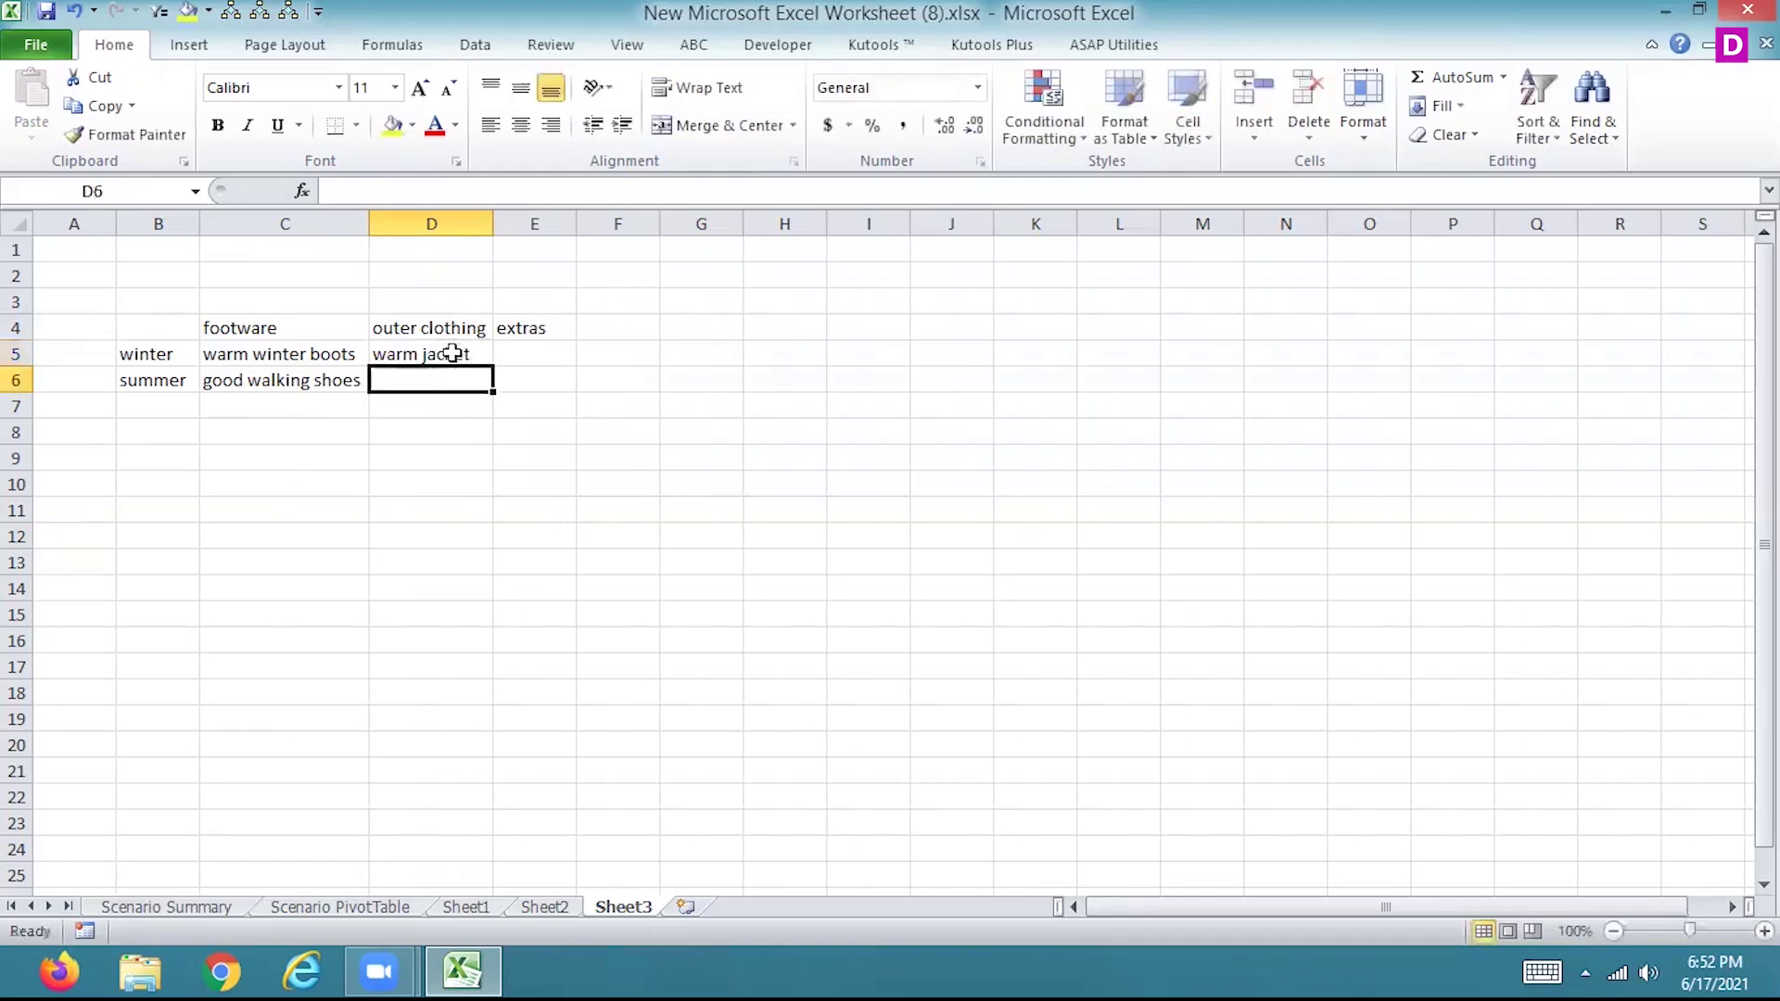
pyautogui.write('wate')
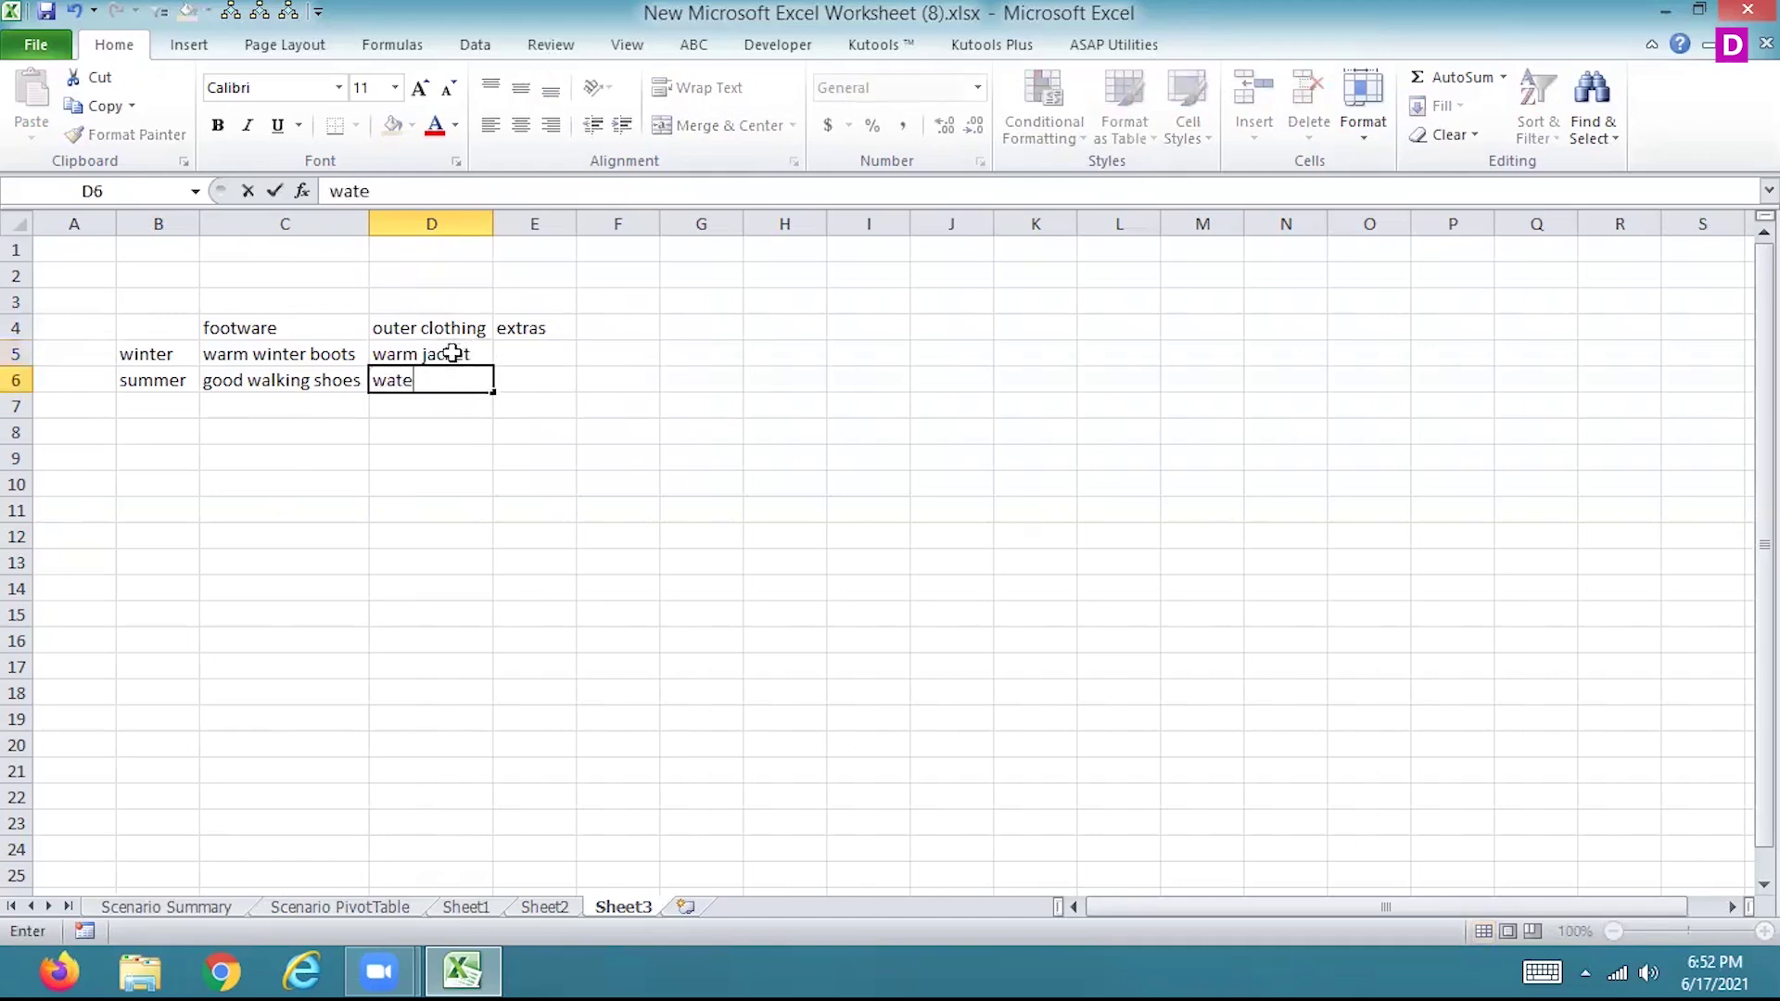
pyautogui.write('r proof jackey')
pyautogui.press('BackSpace')
pyautogui.write('t')
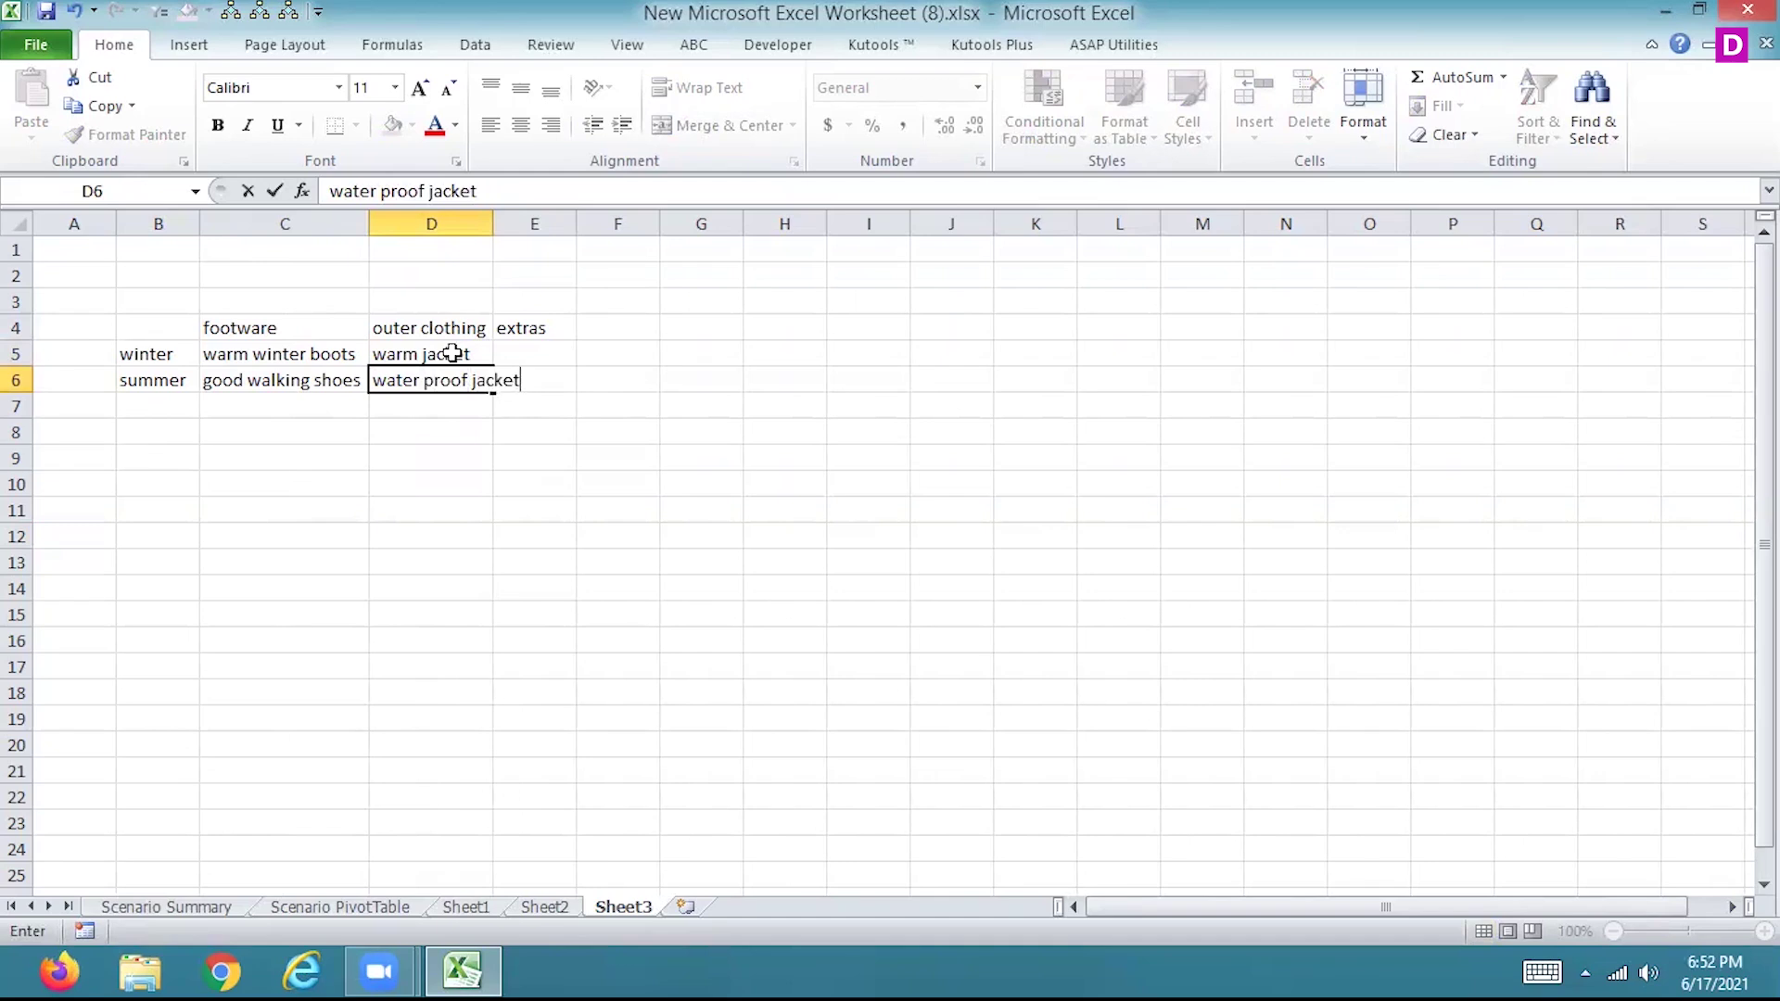
pyautogui.click(452, 353)
pyautogui.press('Tab')
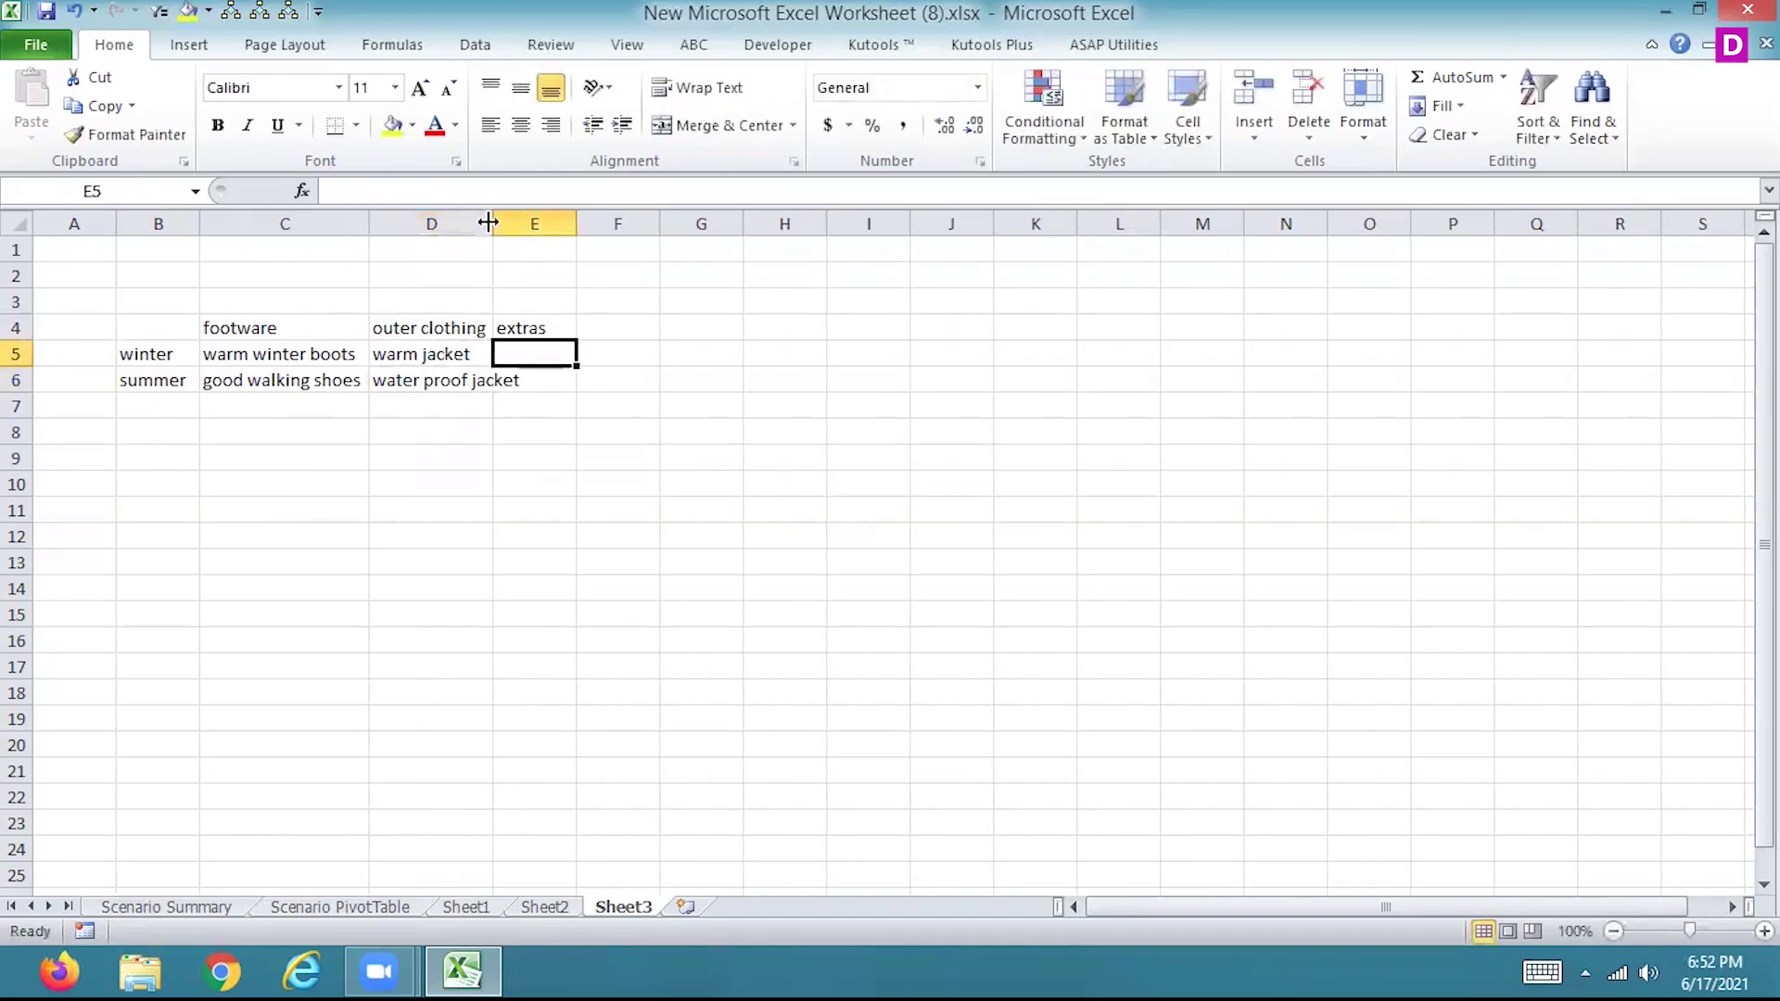
pyautogui.moveTo(491, 223); pyautogui.dragTo(527, 223)
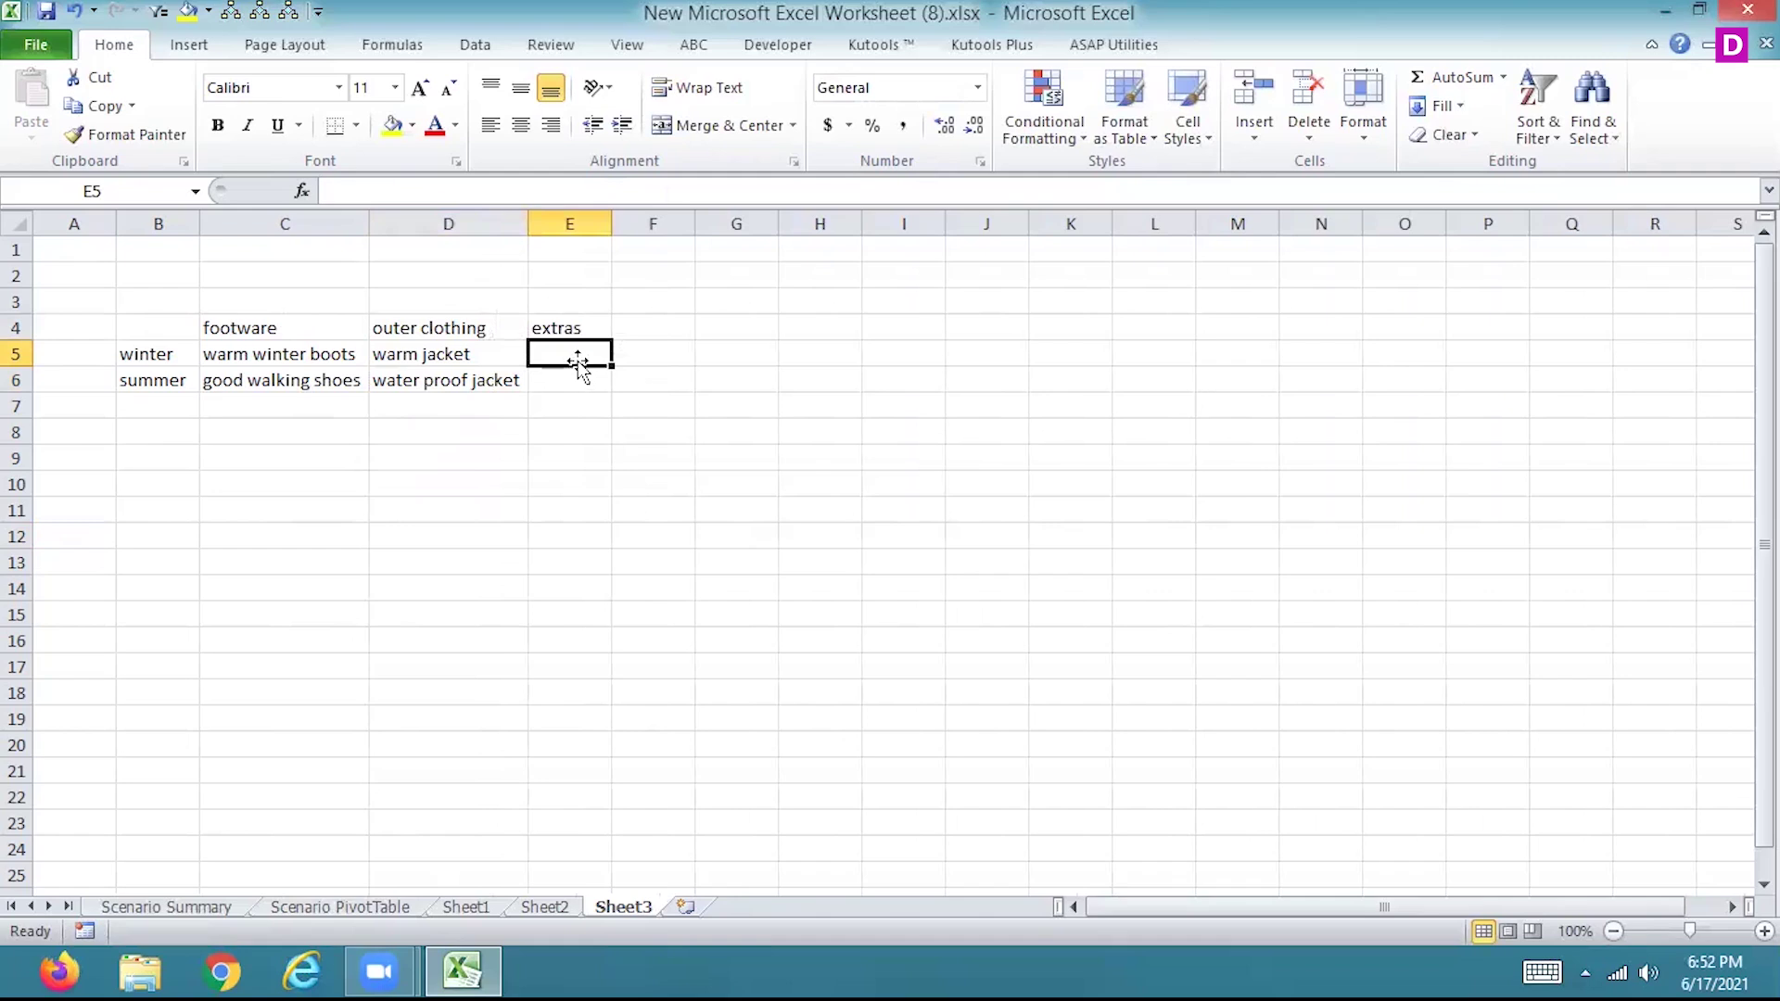
# Fill the extras column with "gloves,hats,scarves" for winter and "sun screen,bug repellant,bathing suit" for summer, and autofit column E.
pyautogui.write('gloves')
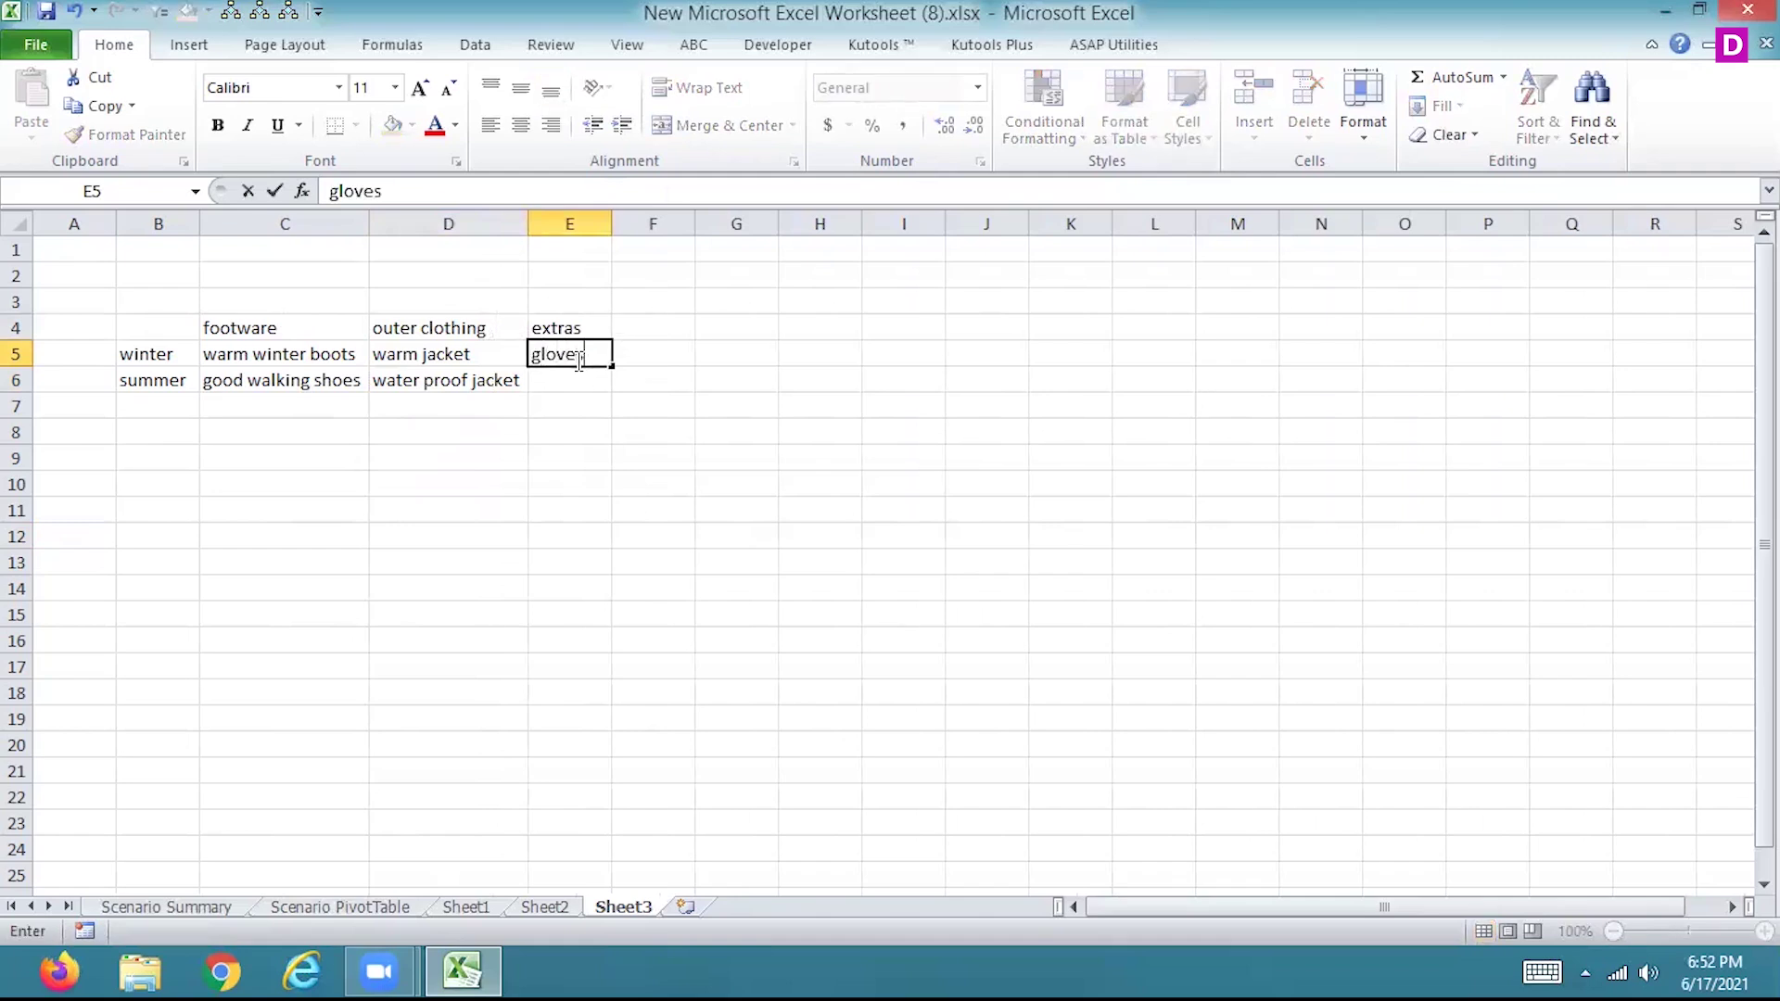
pyautogui.write(',hats,scar')
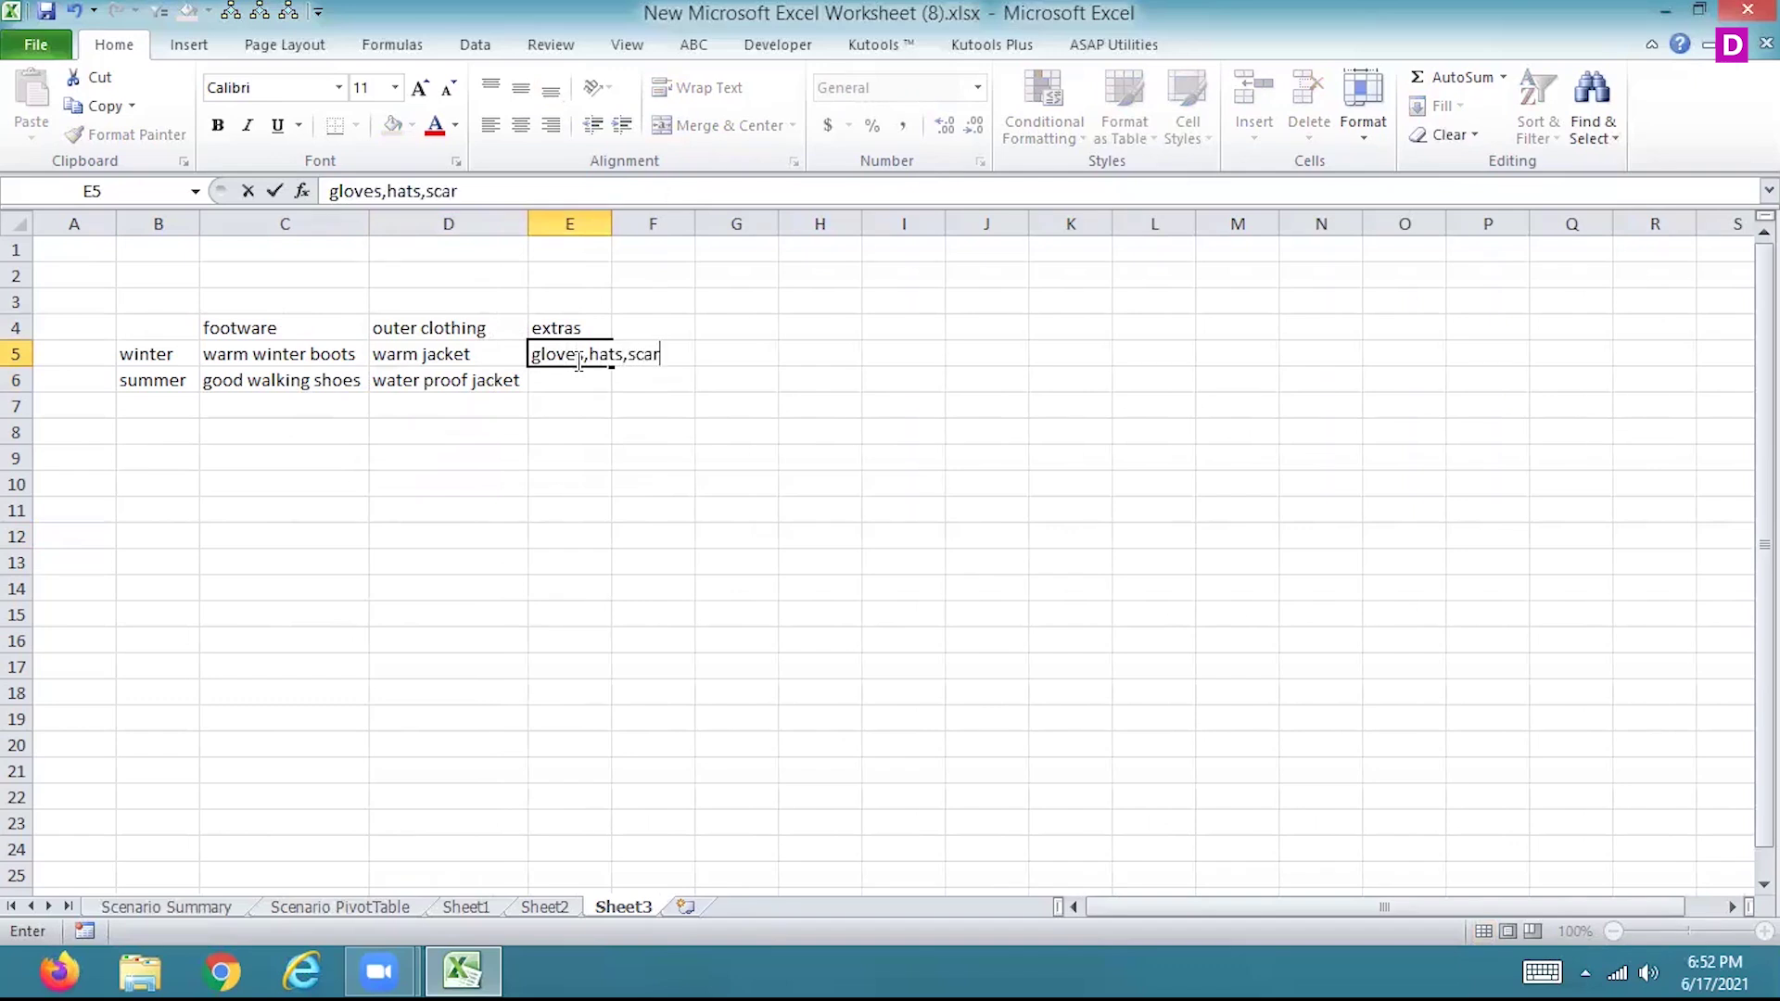
pyautogui.write('ves')
pyautogui.press('Return')
pyautogui.write('sun screen,bug')
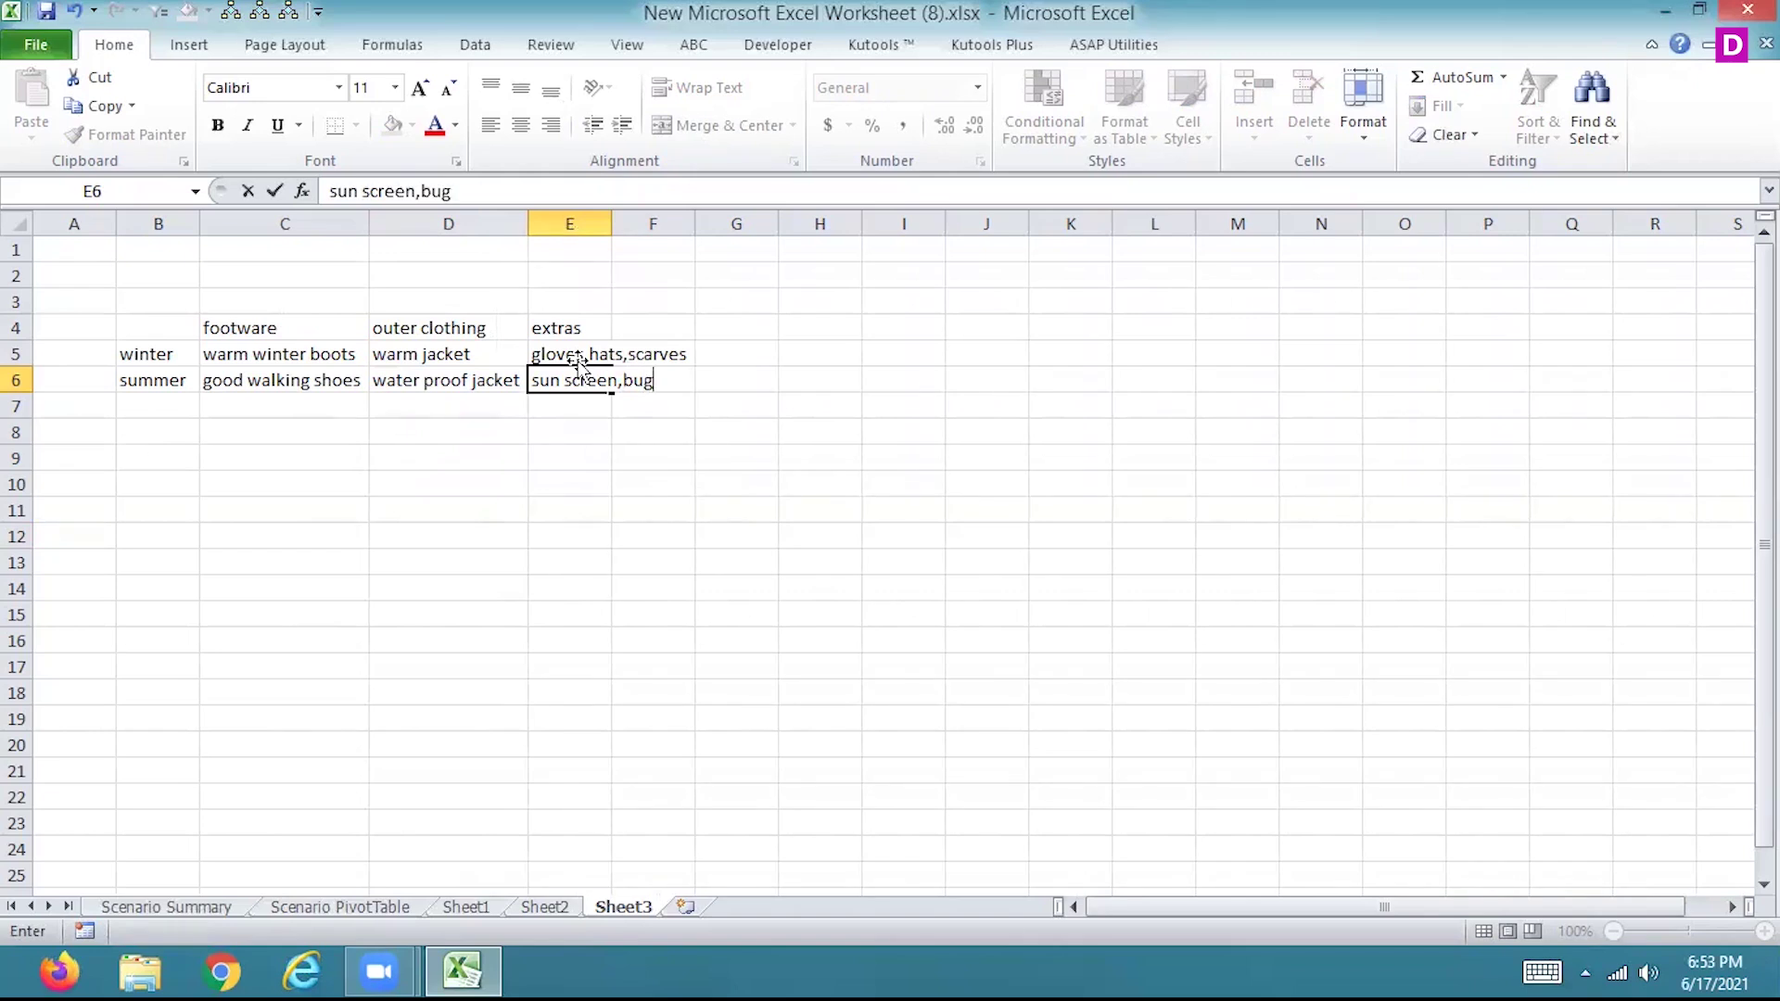
pyautogui.write(' repellant')
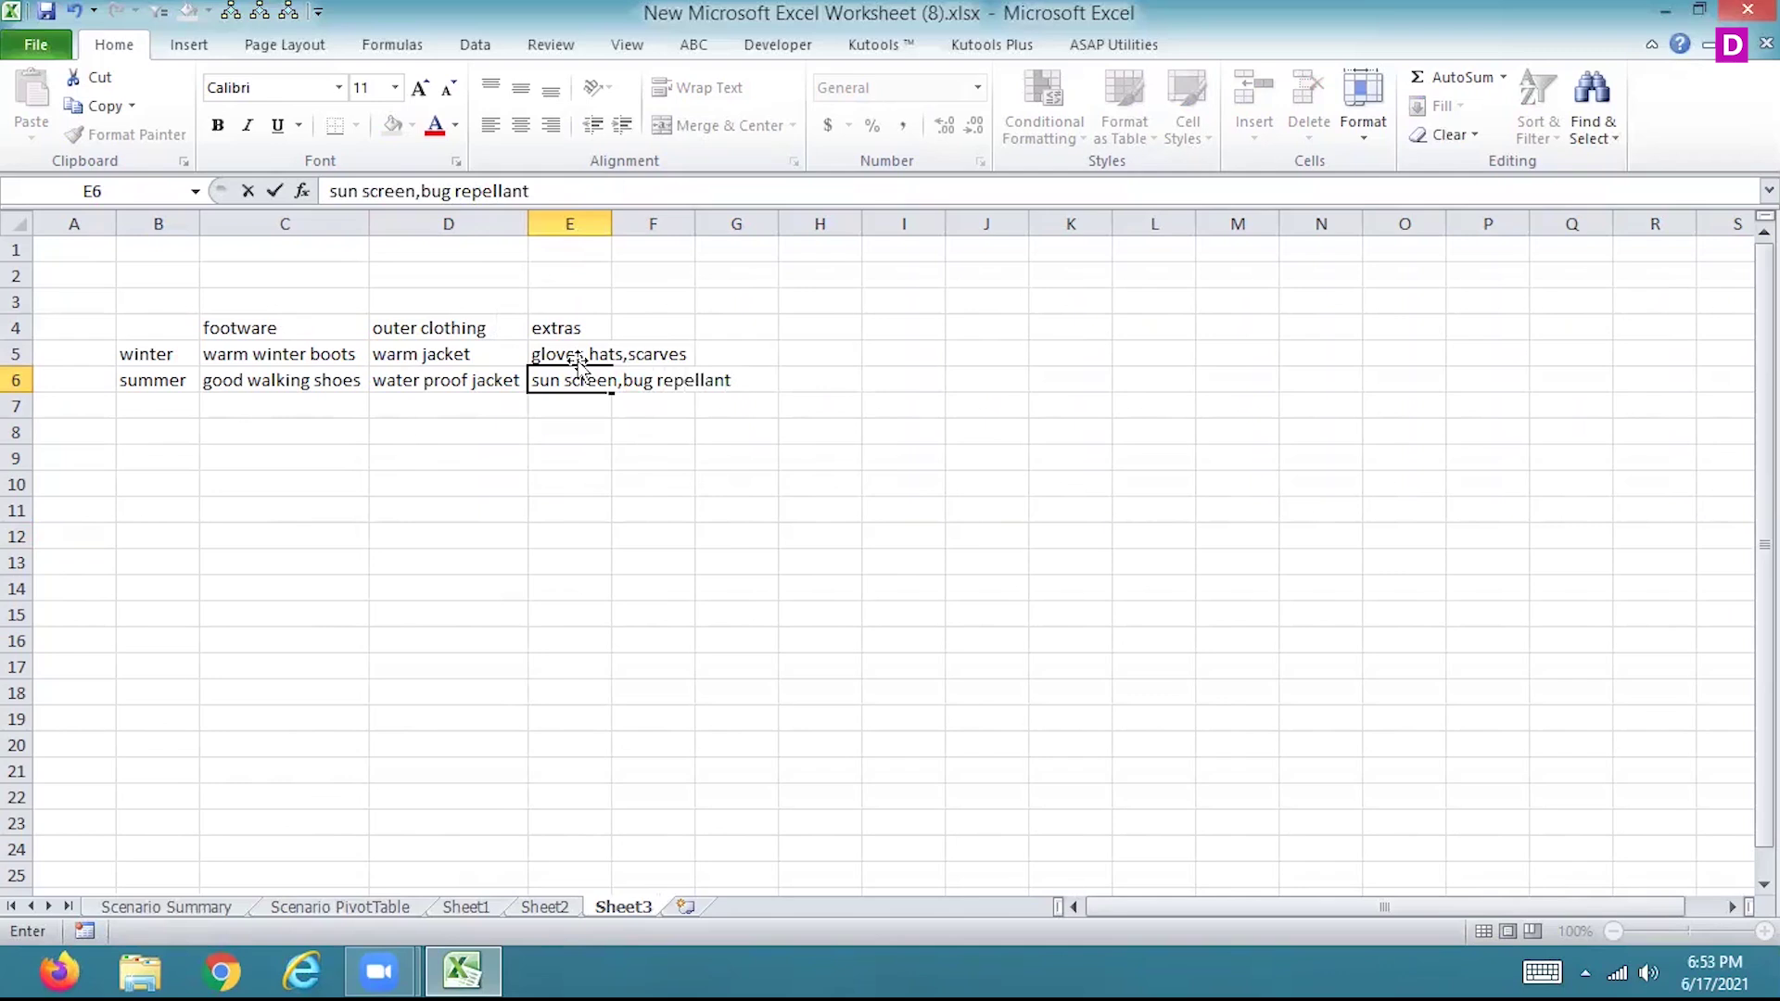
pyautogui.write(',bathing suit')
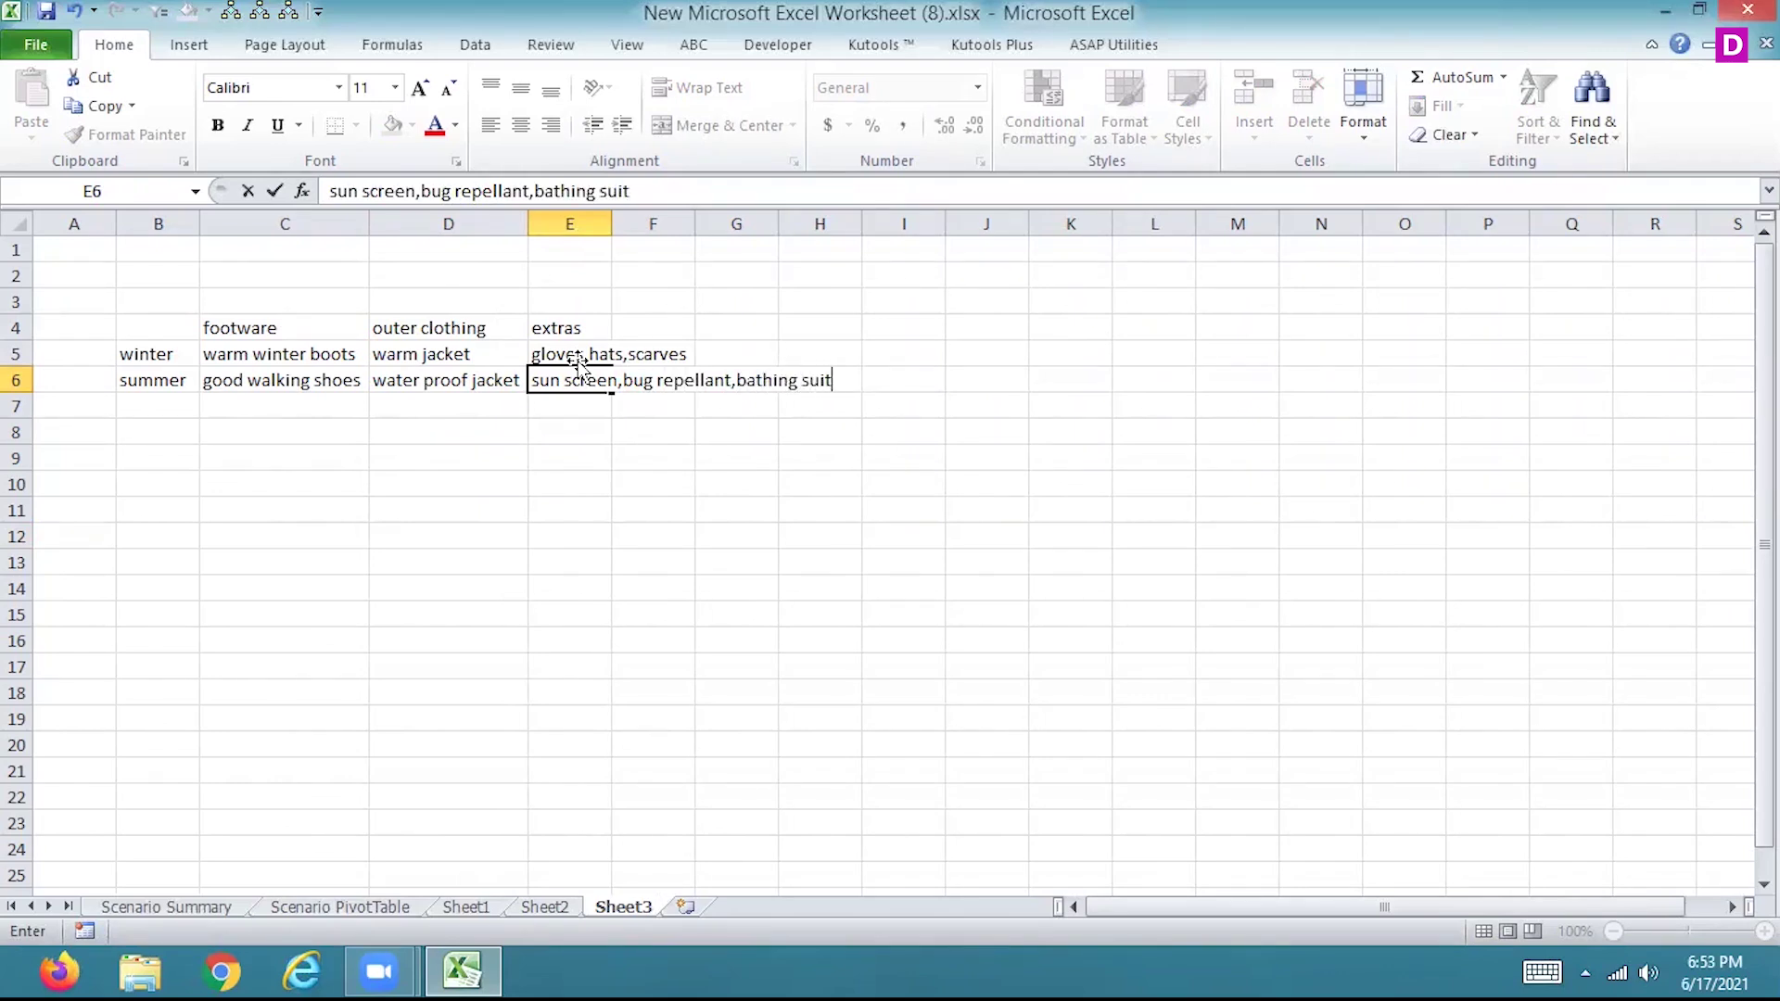
pyautogui.press('Return')
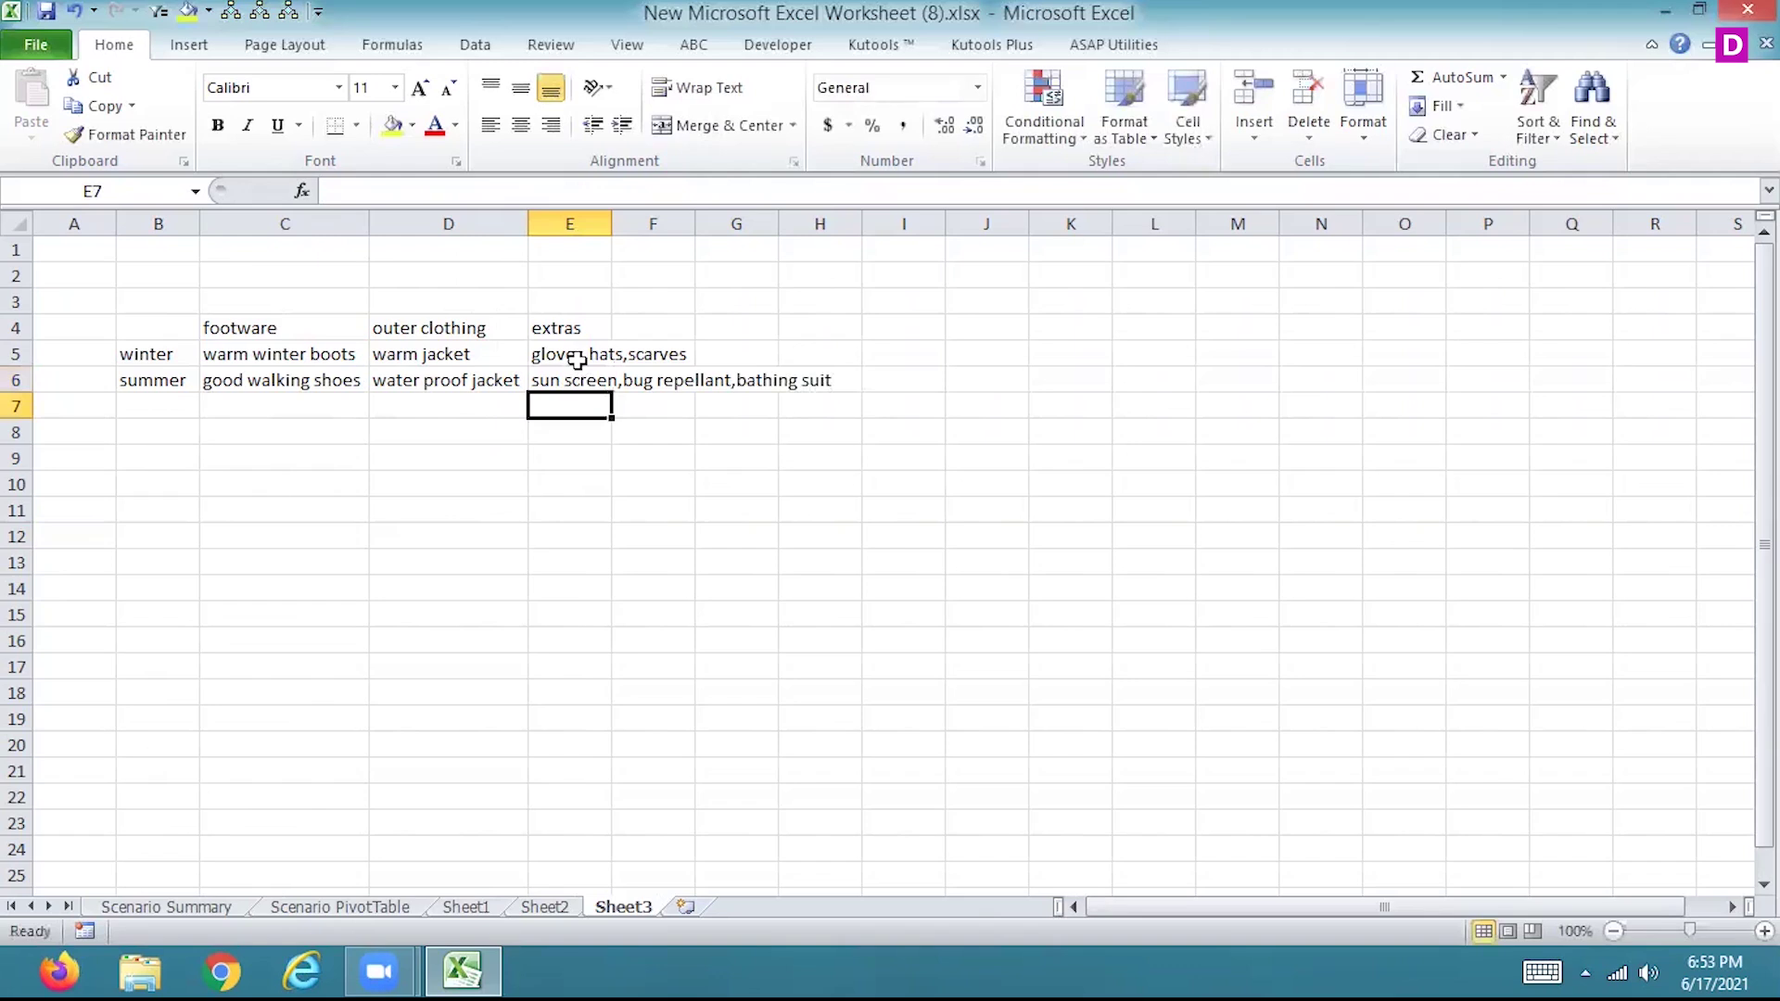
pyautogui.doubleClick(611, 223)
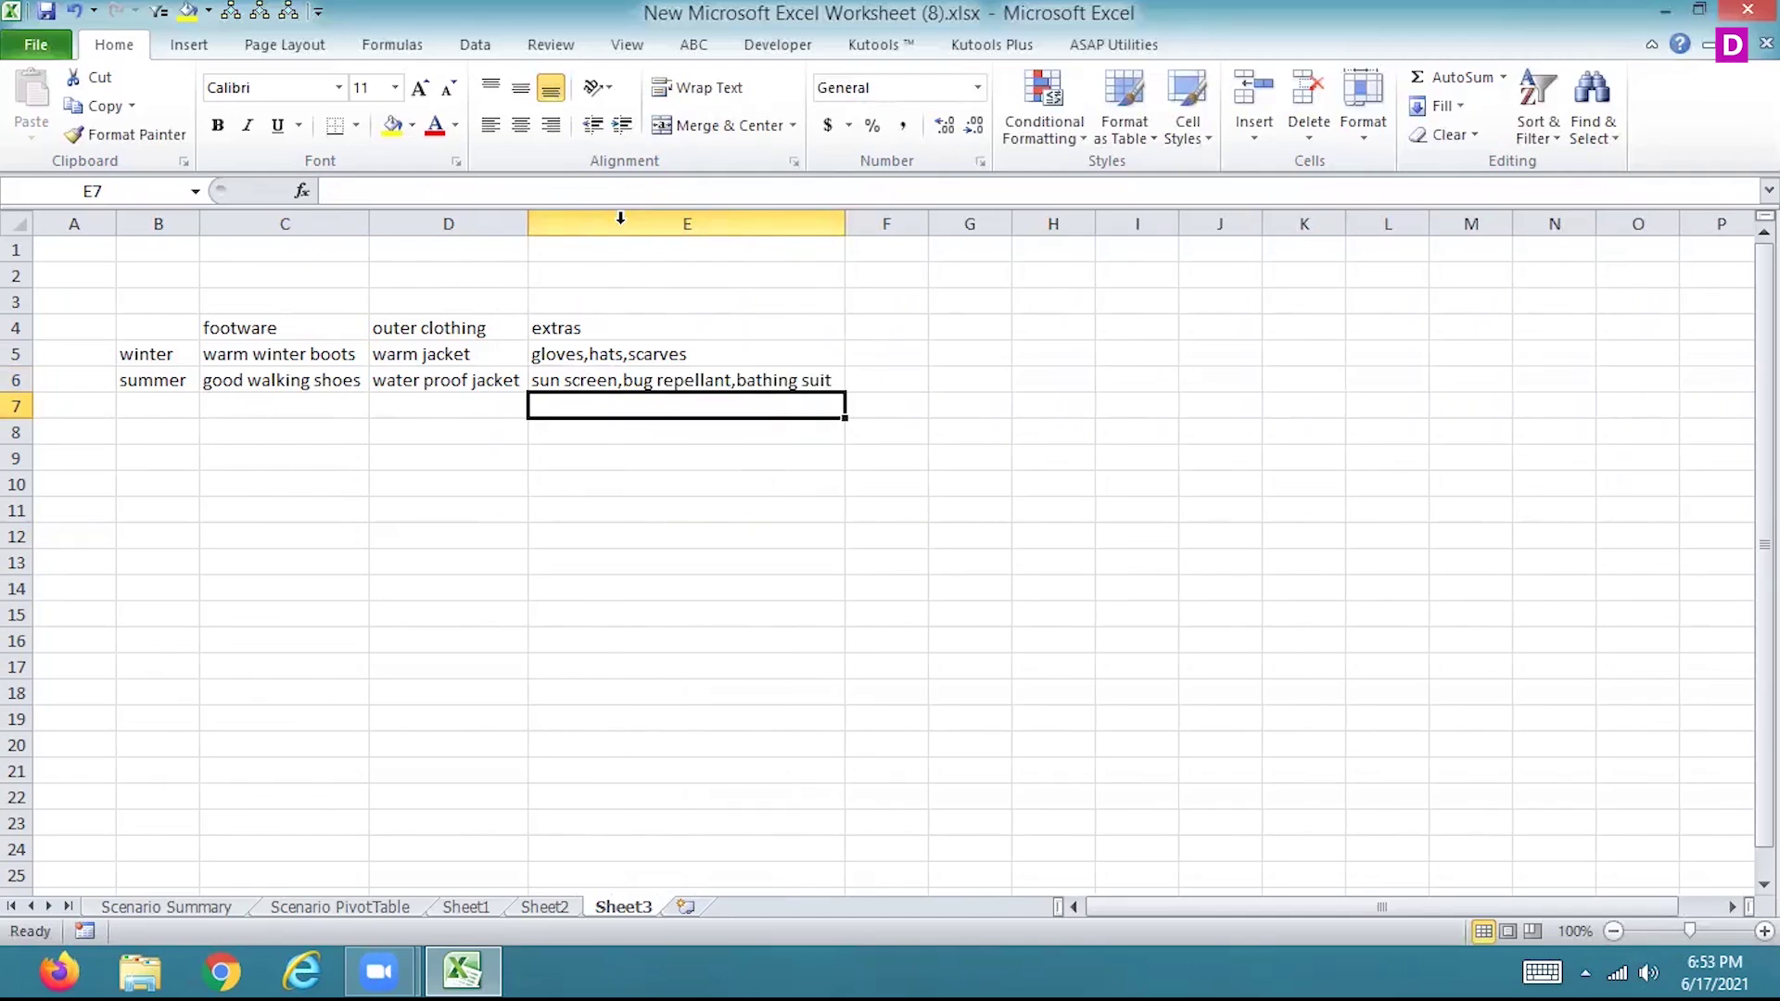
# Add a new worksheet and enter the heading "footware" in cell D3.
pyautogui.click(686, 907)
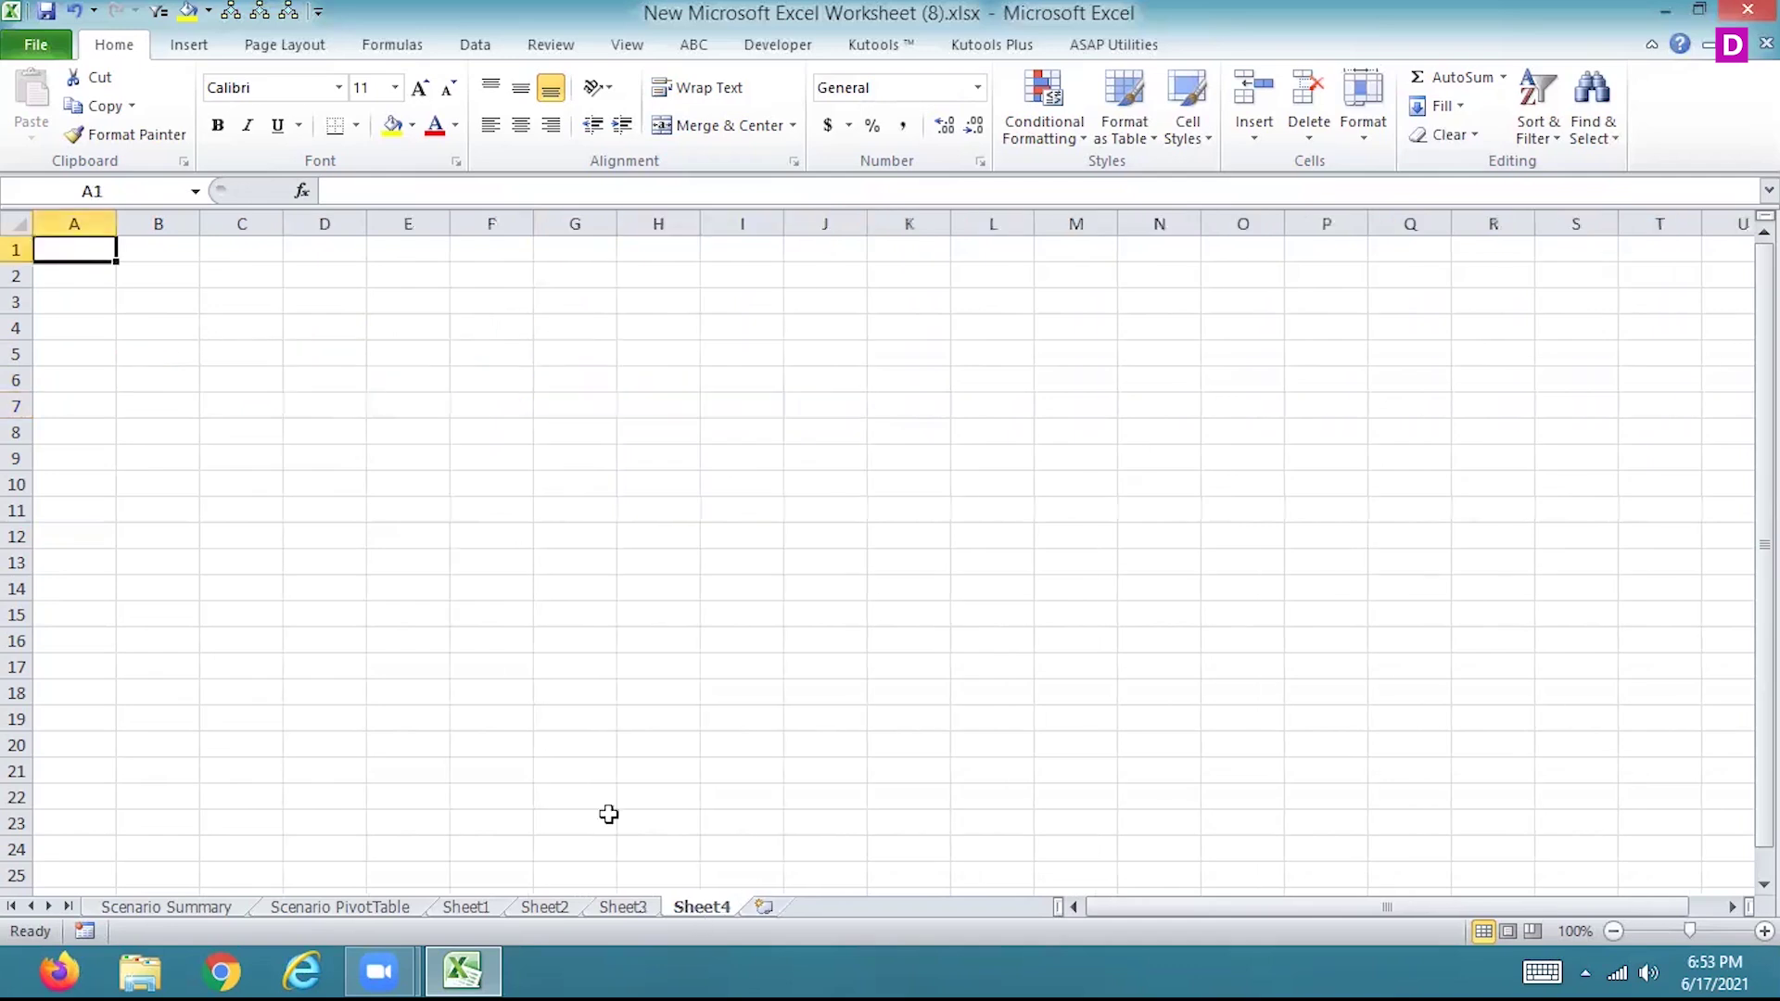
pyautogui.click(148, 321)
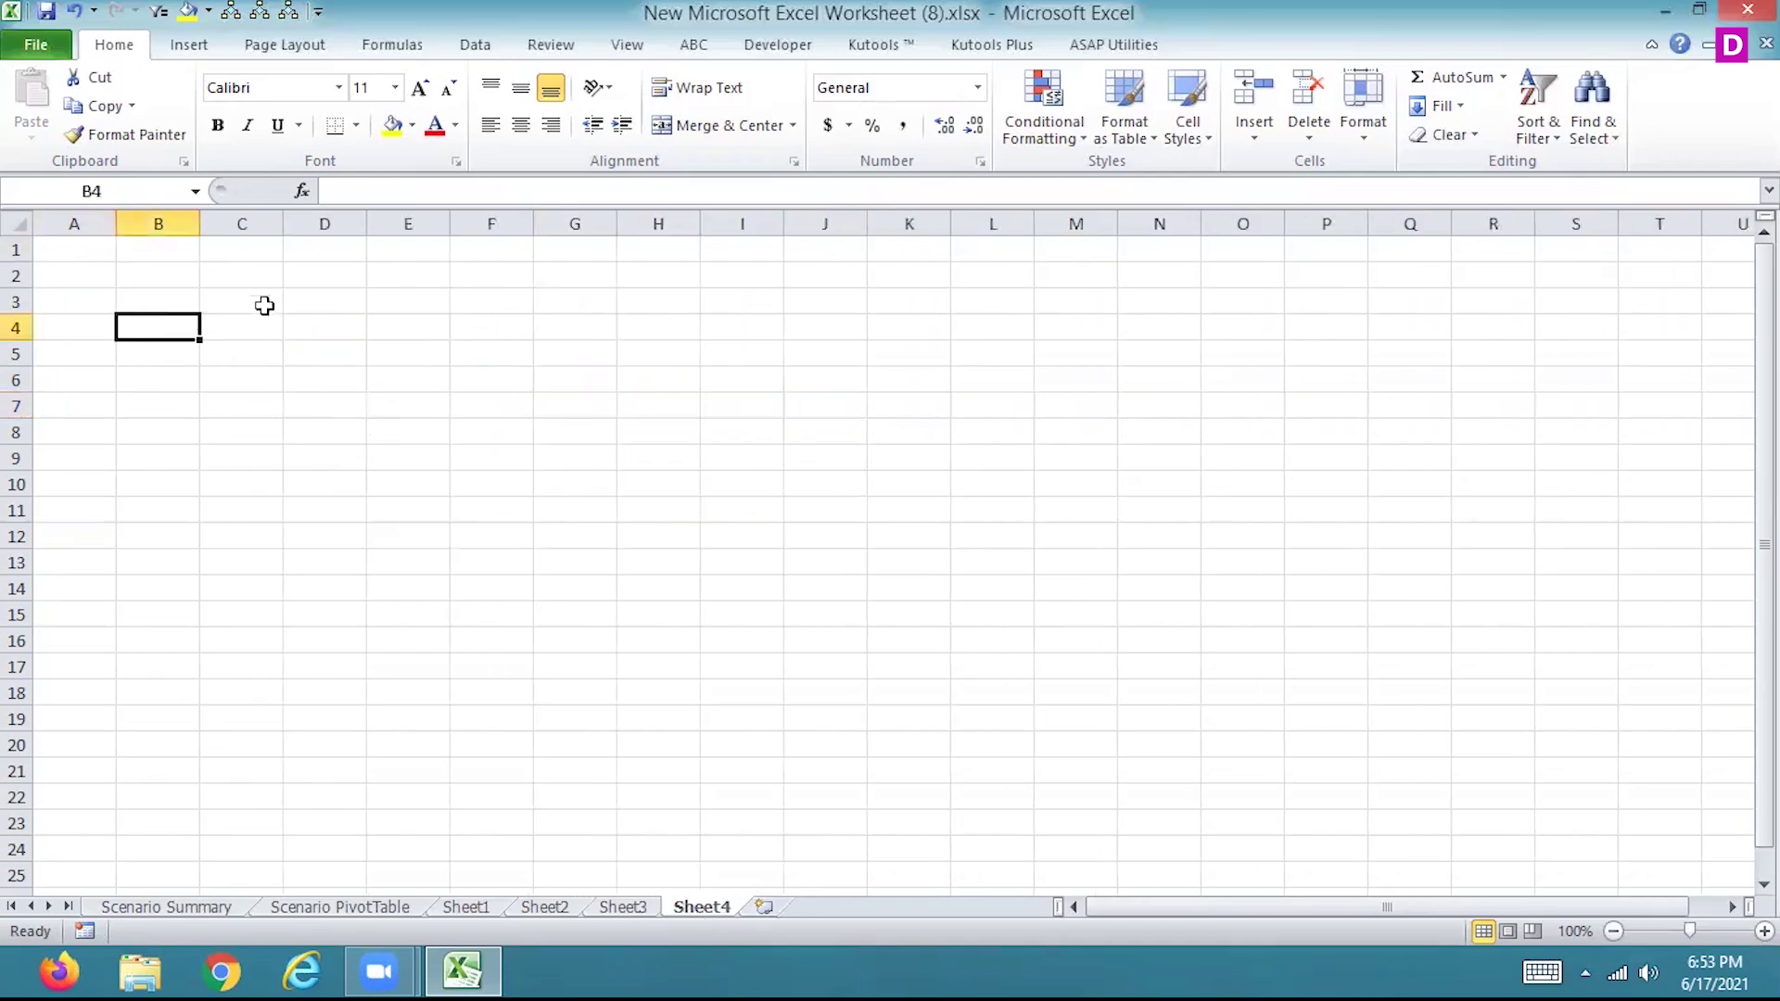
pyautogui.click(301, 303)
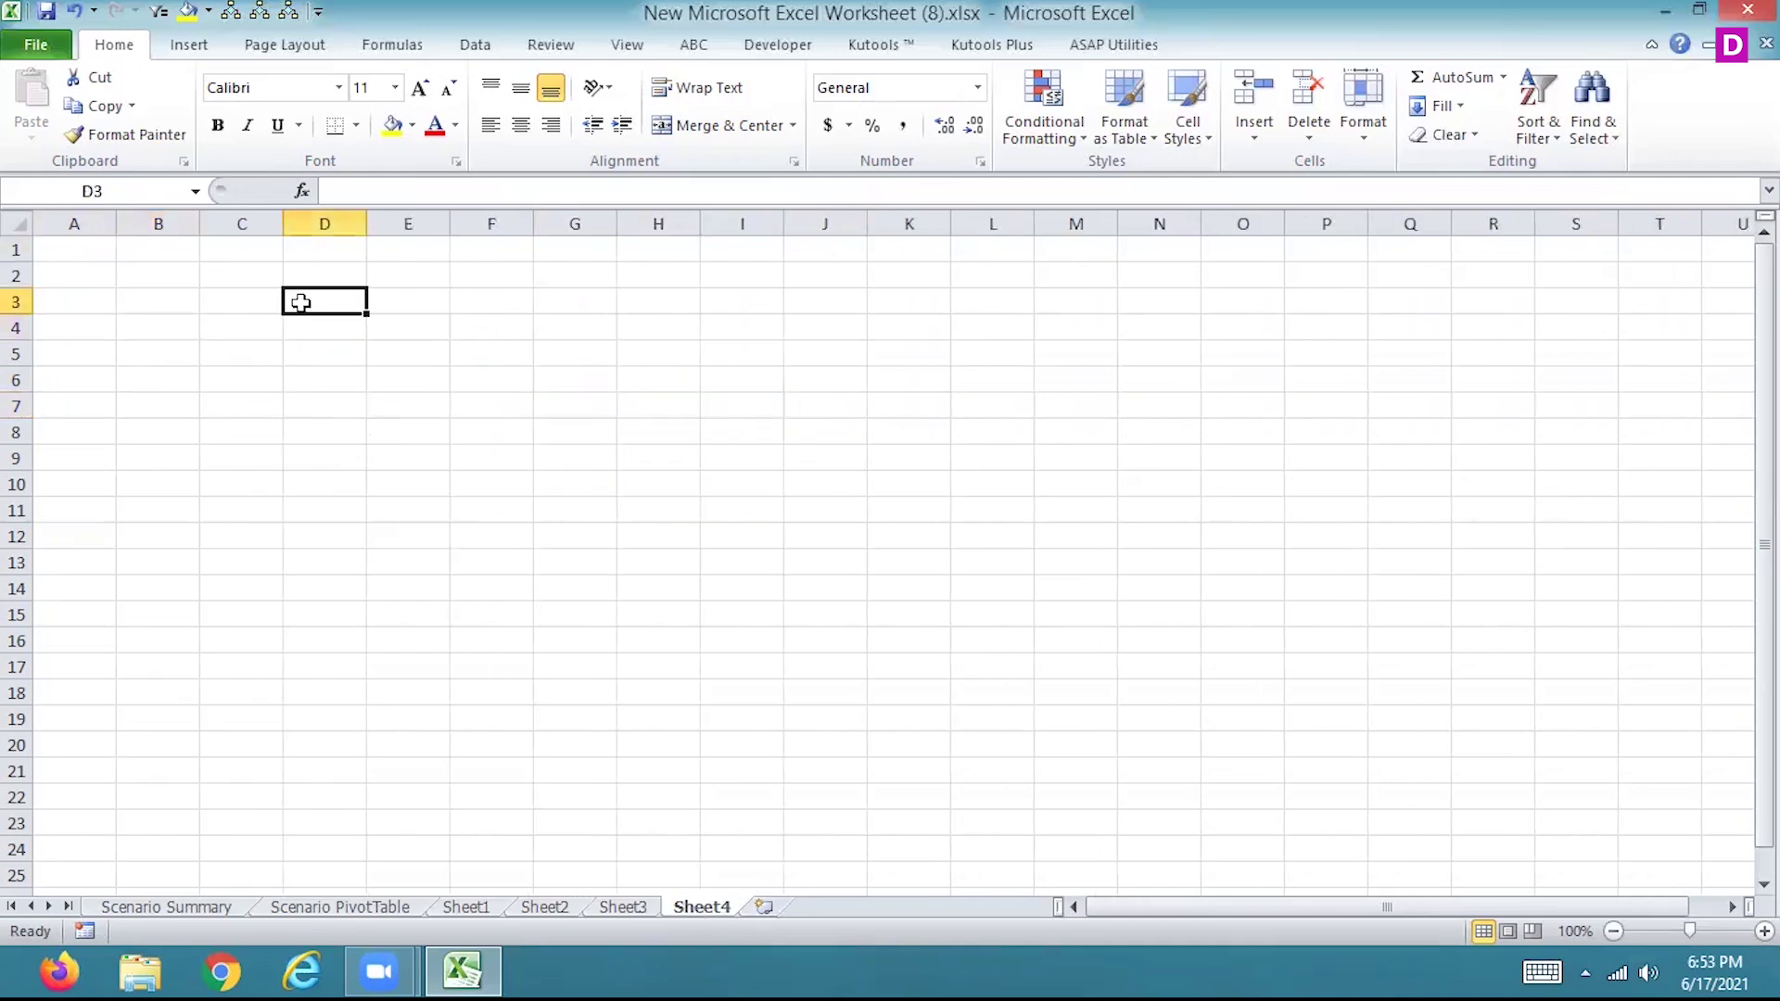
pyautogui.write('foot')
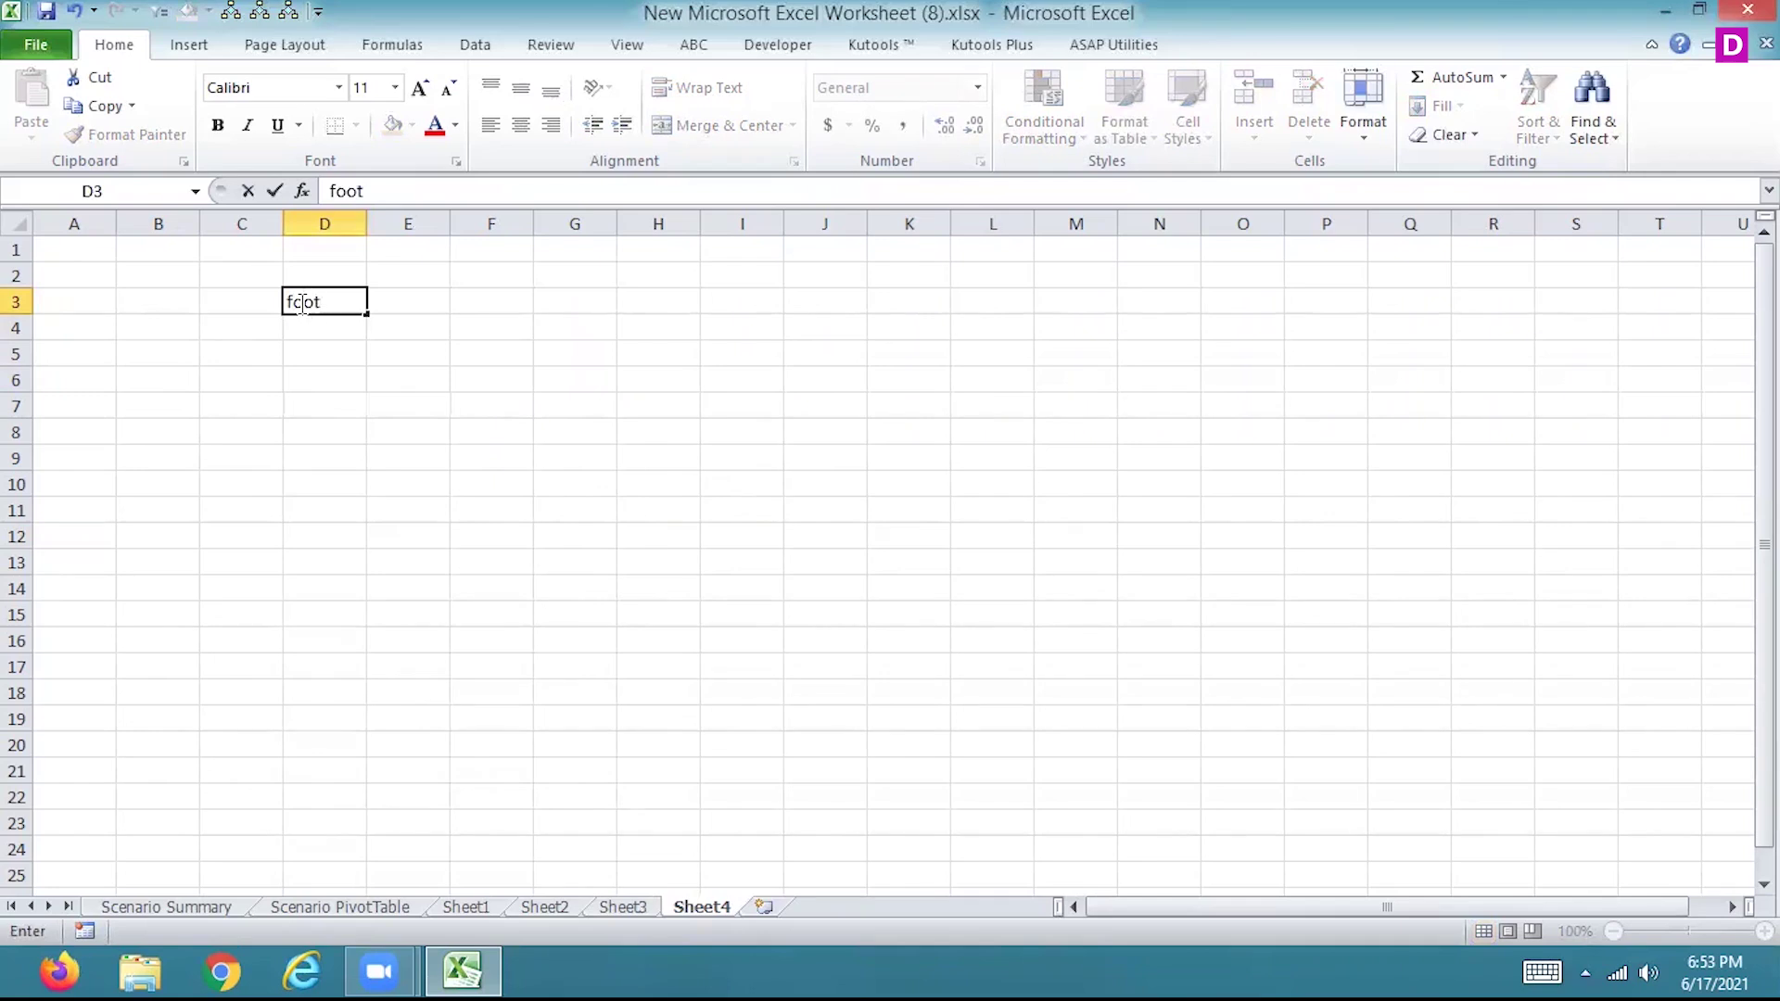
pyautogui.write('ware')
pyautogui.press('Tab')
# Enter the headings "outerclothing" in E3 and "extras" in F3, and autofit column E.
pyautogui.write('ou')
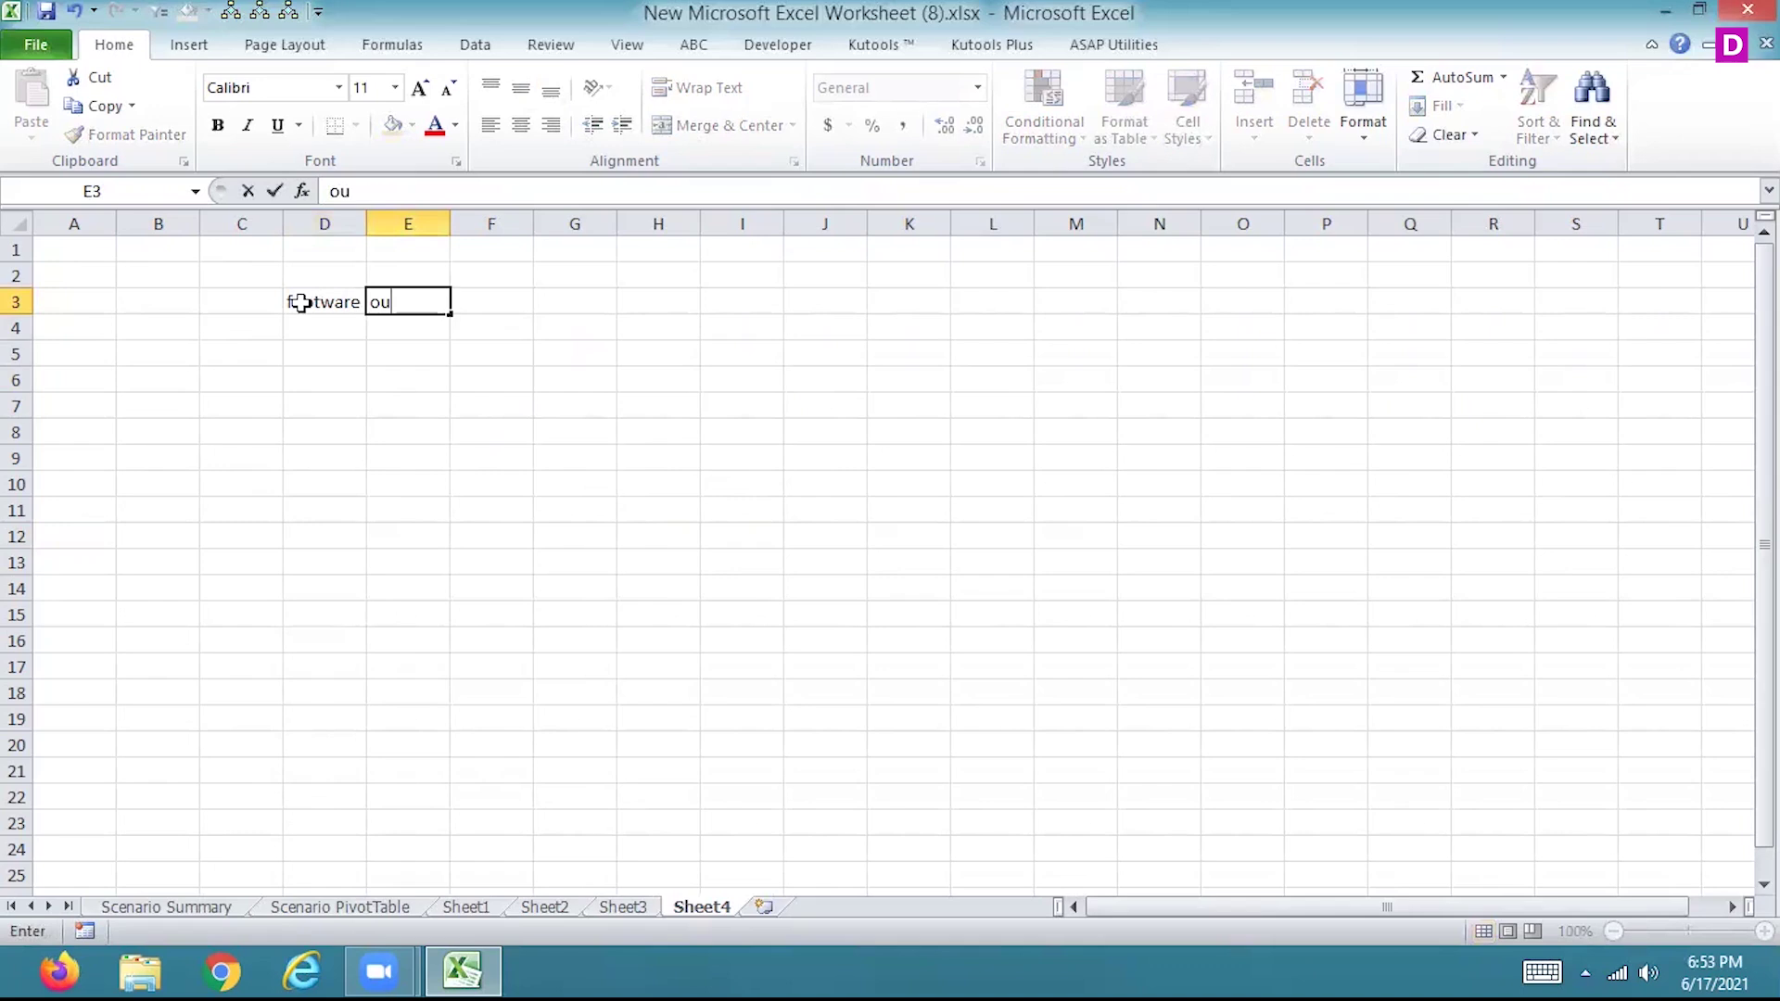
pyautogui.write('terclothing')
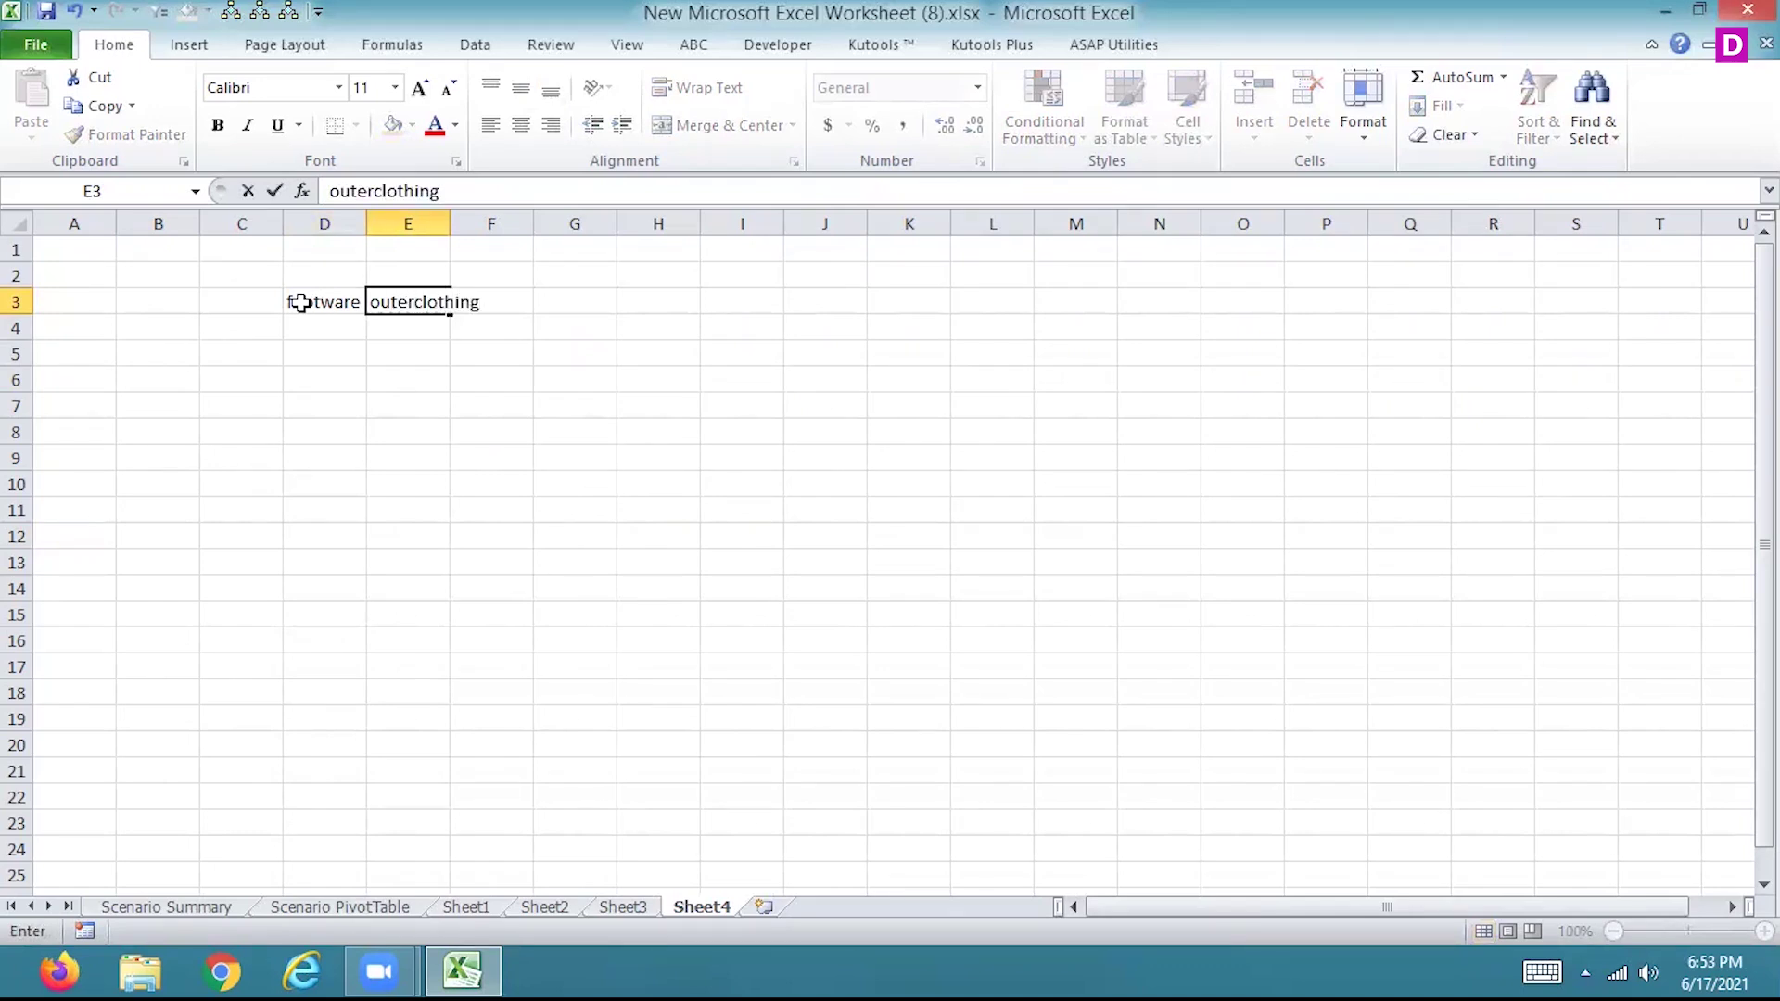
pyautogui.press('Tab')
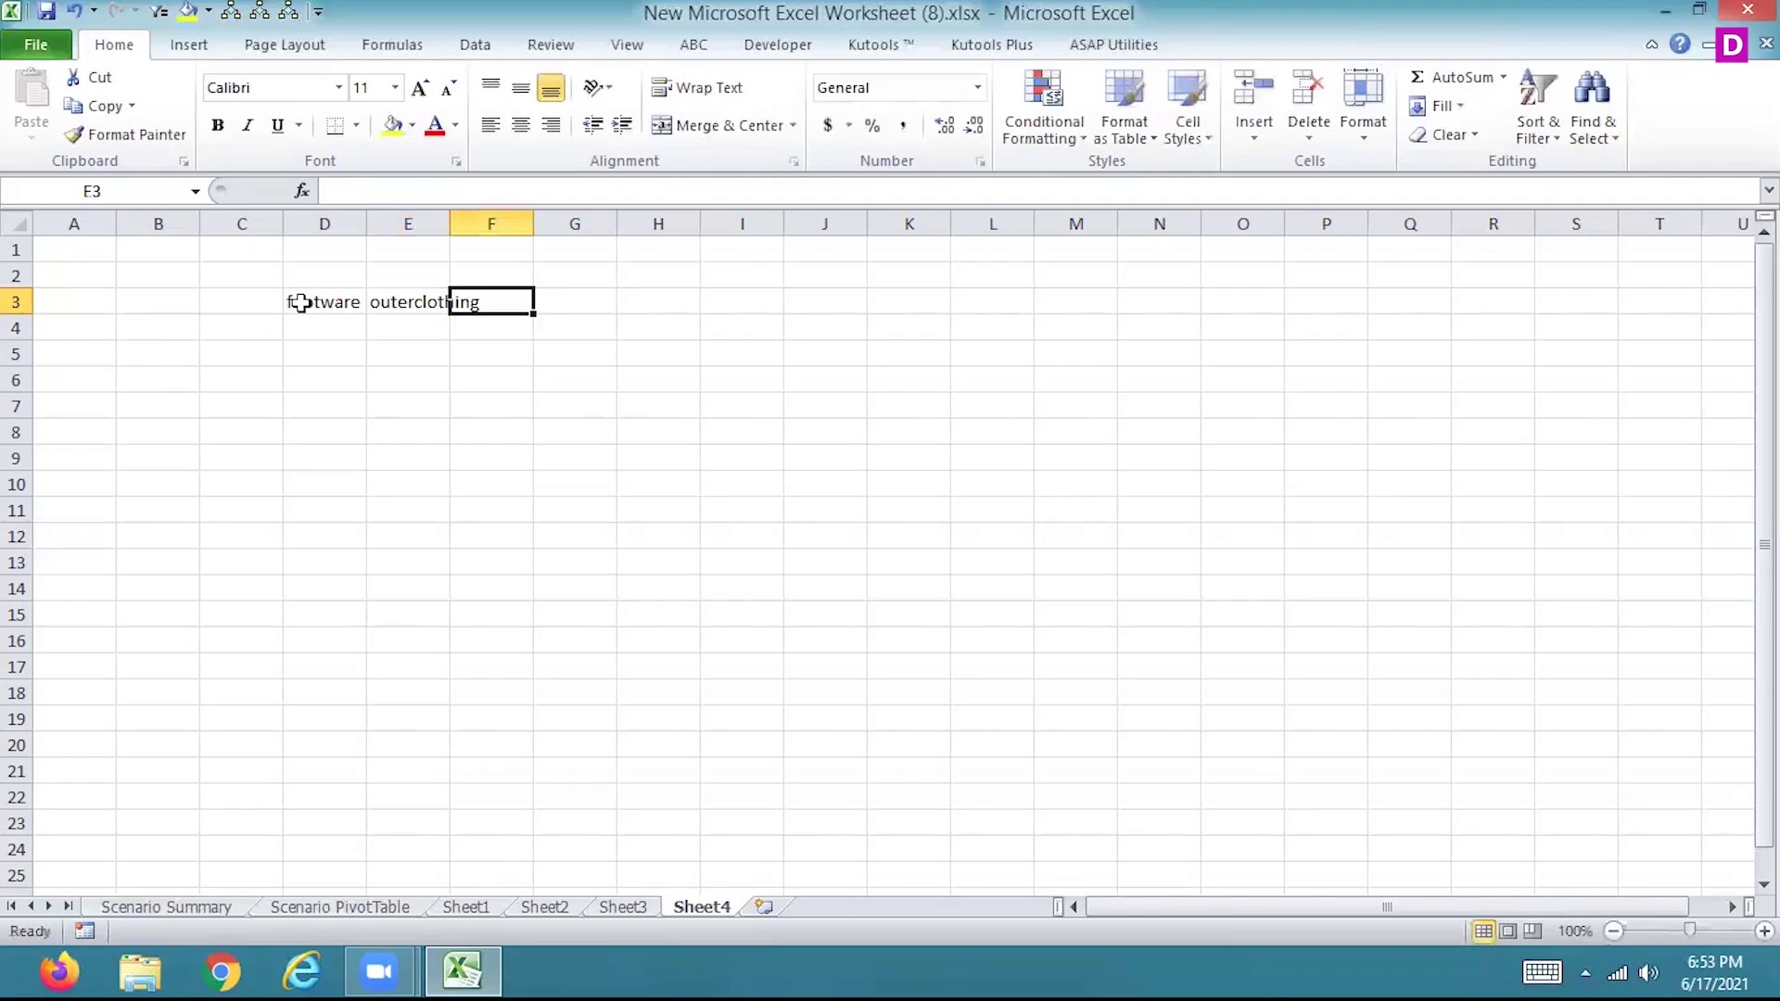
pyautogui.write('extras')
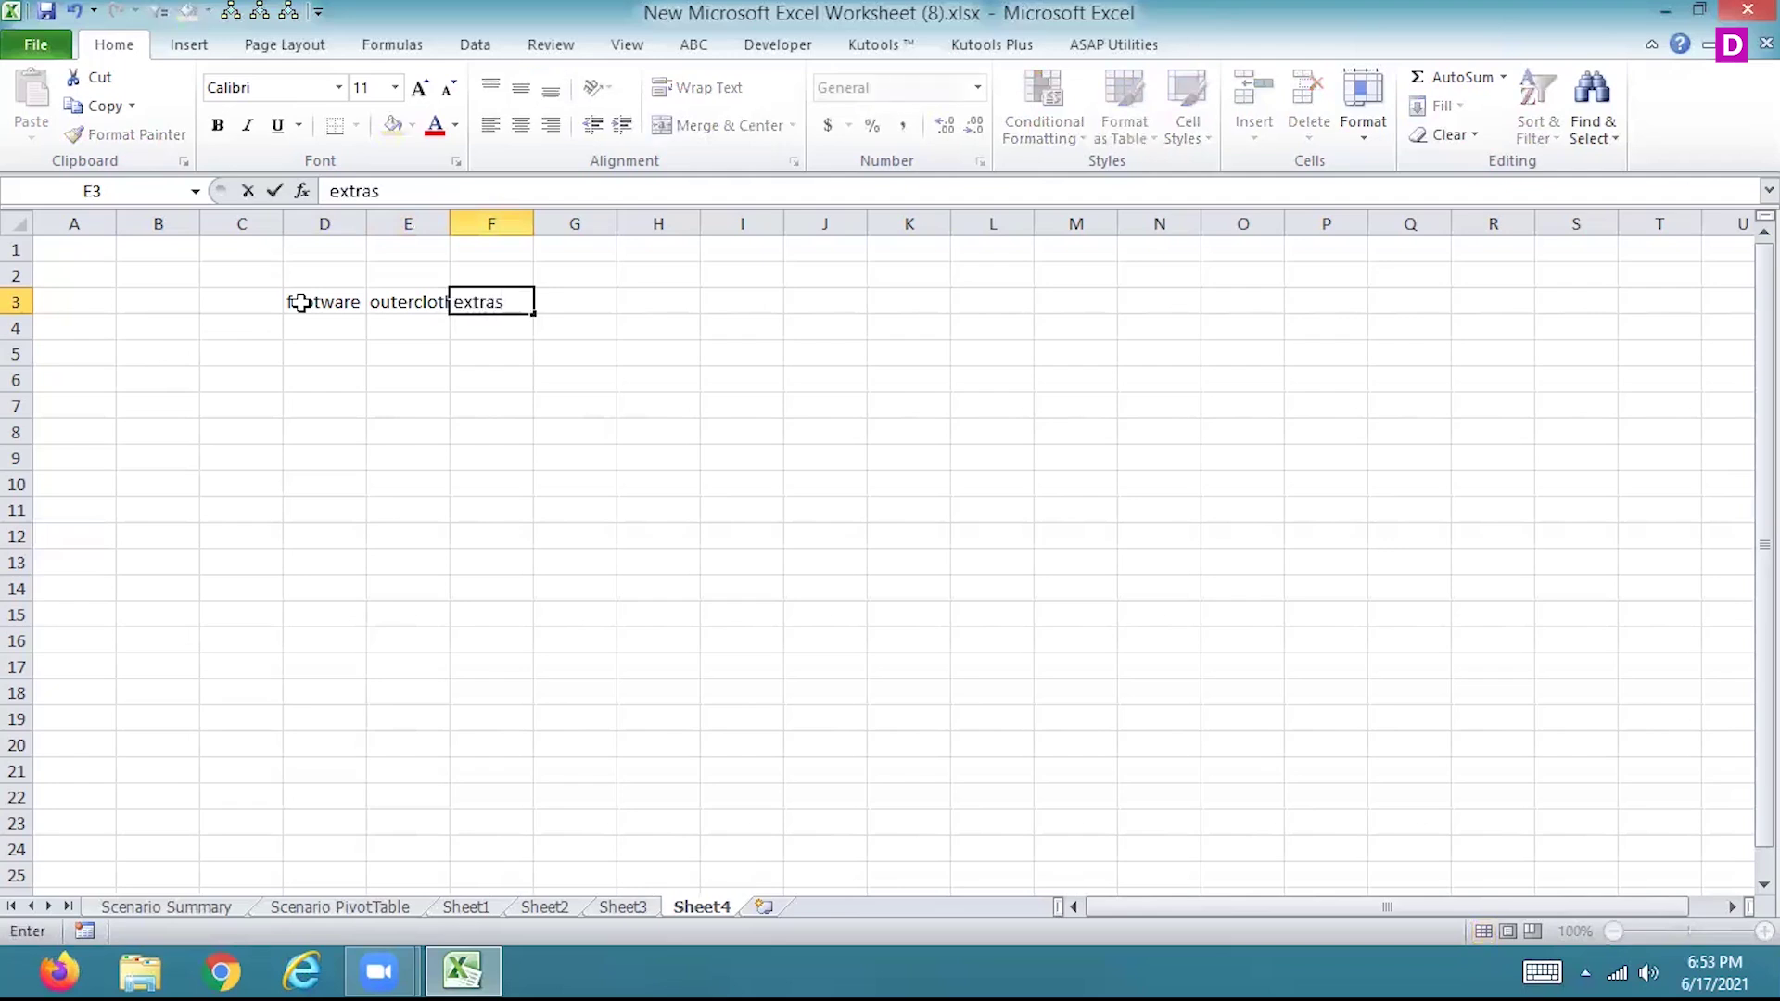
pyautogui.press('Return')
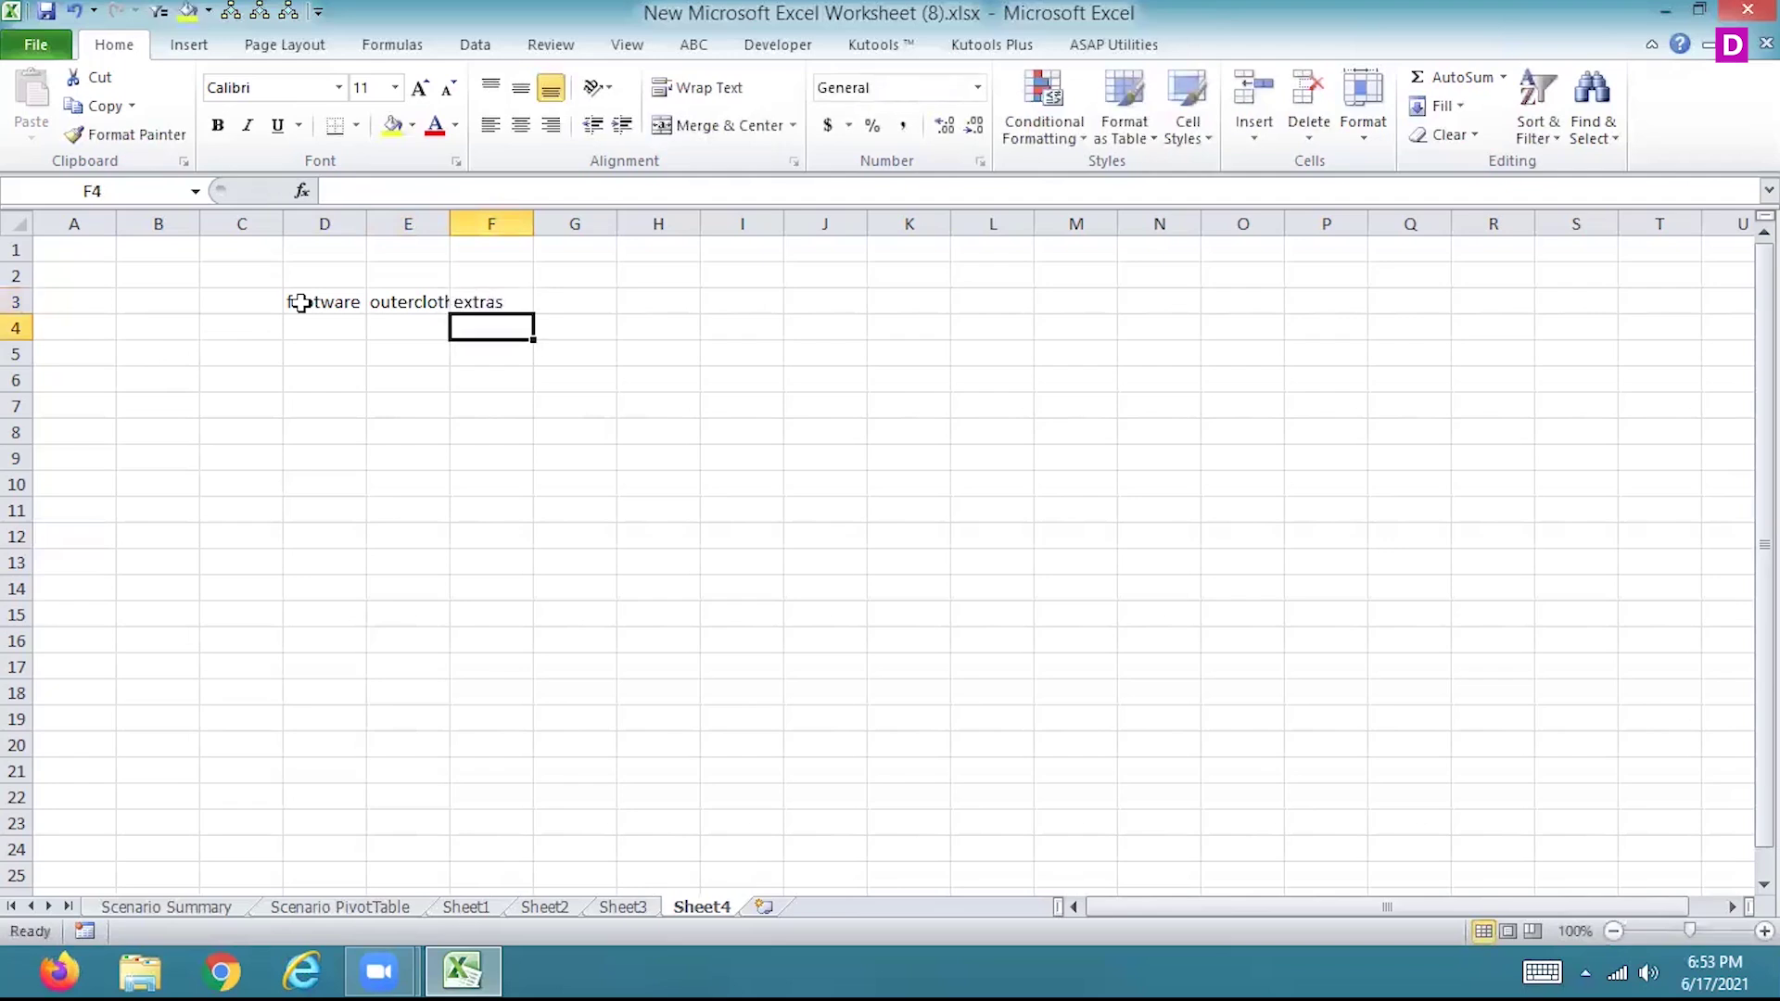
pyautogui.doubleClick(449, 224)
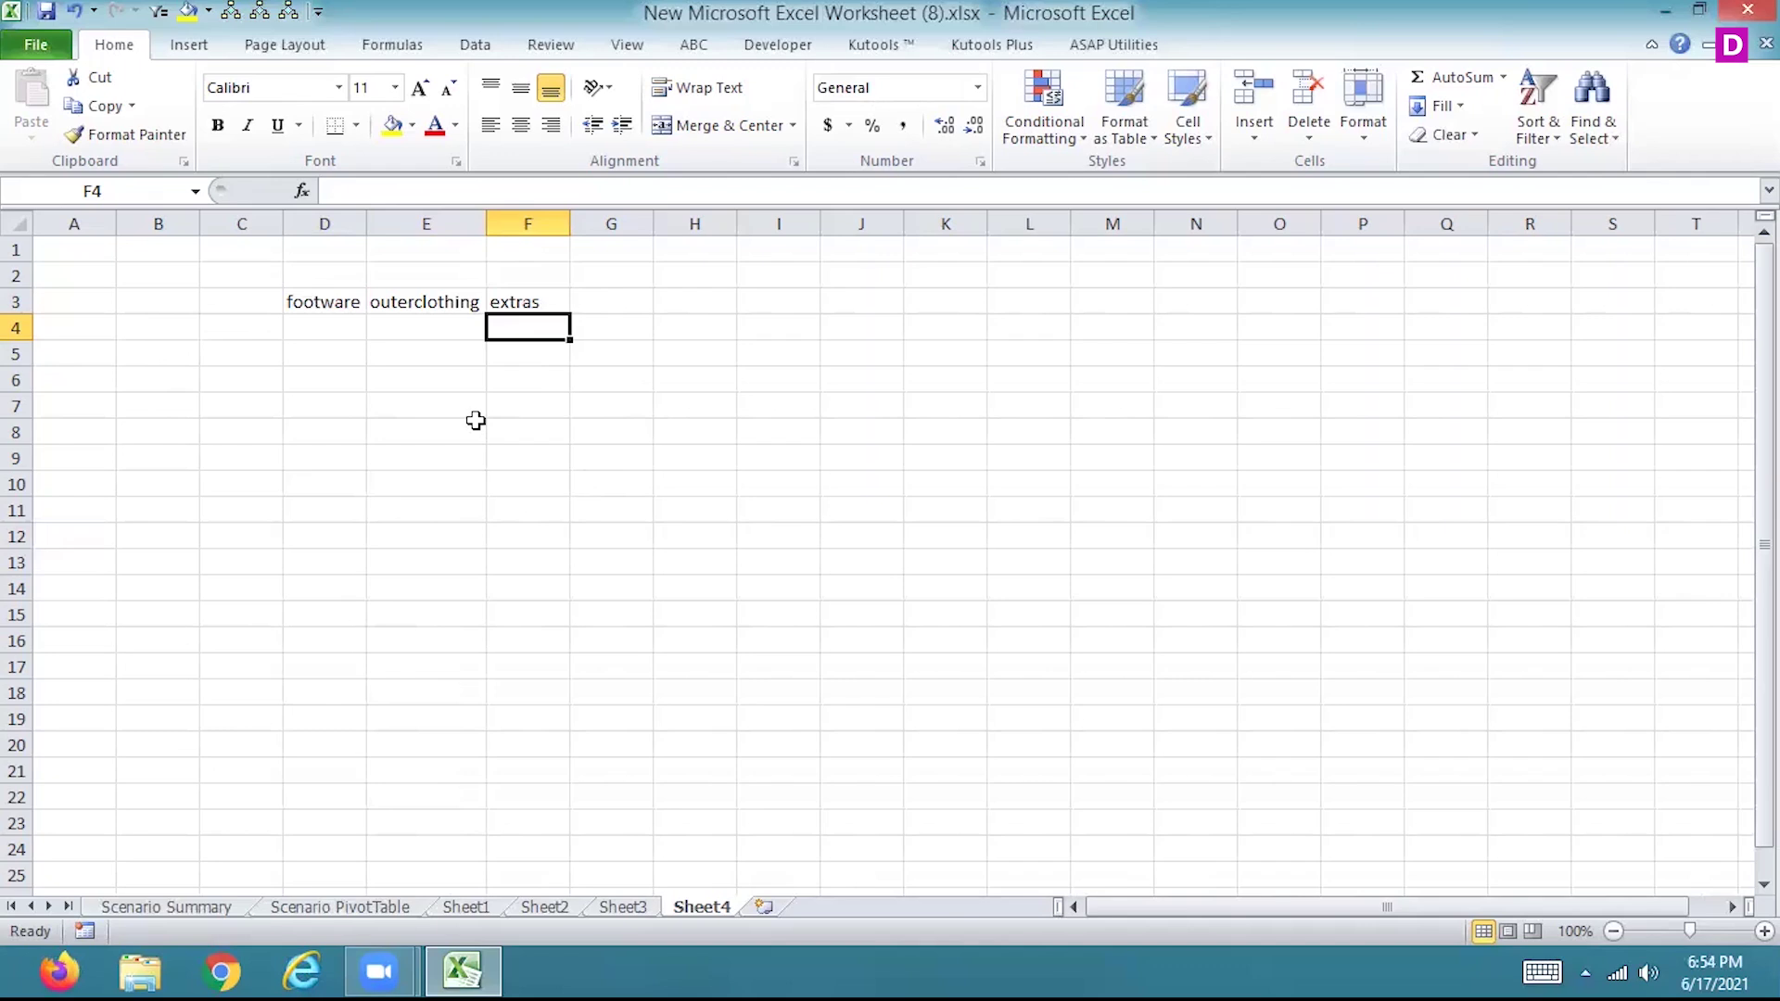
# Insert a combo box form control over cell B4, spanning from column A to the edge of column C.
pyautogui.press('Left')
pyautogui.press('Left')
pyautogui.press('Left')
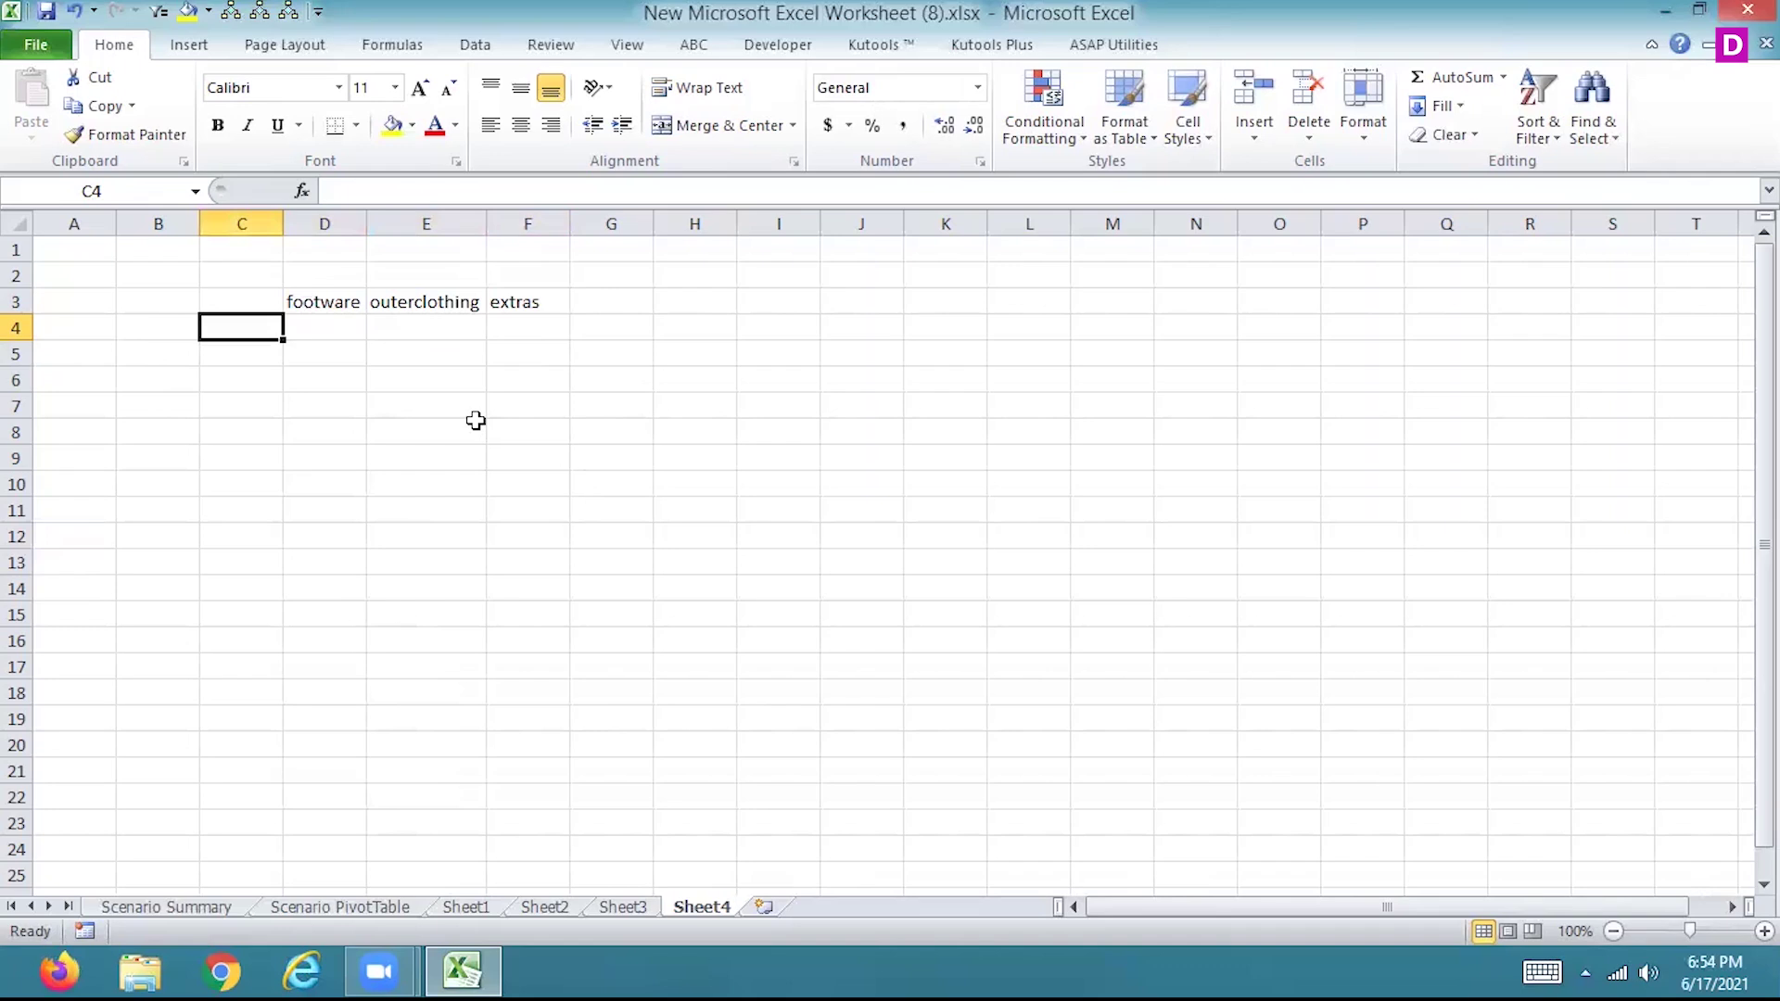
pyautogui.press('Left')
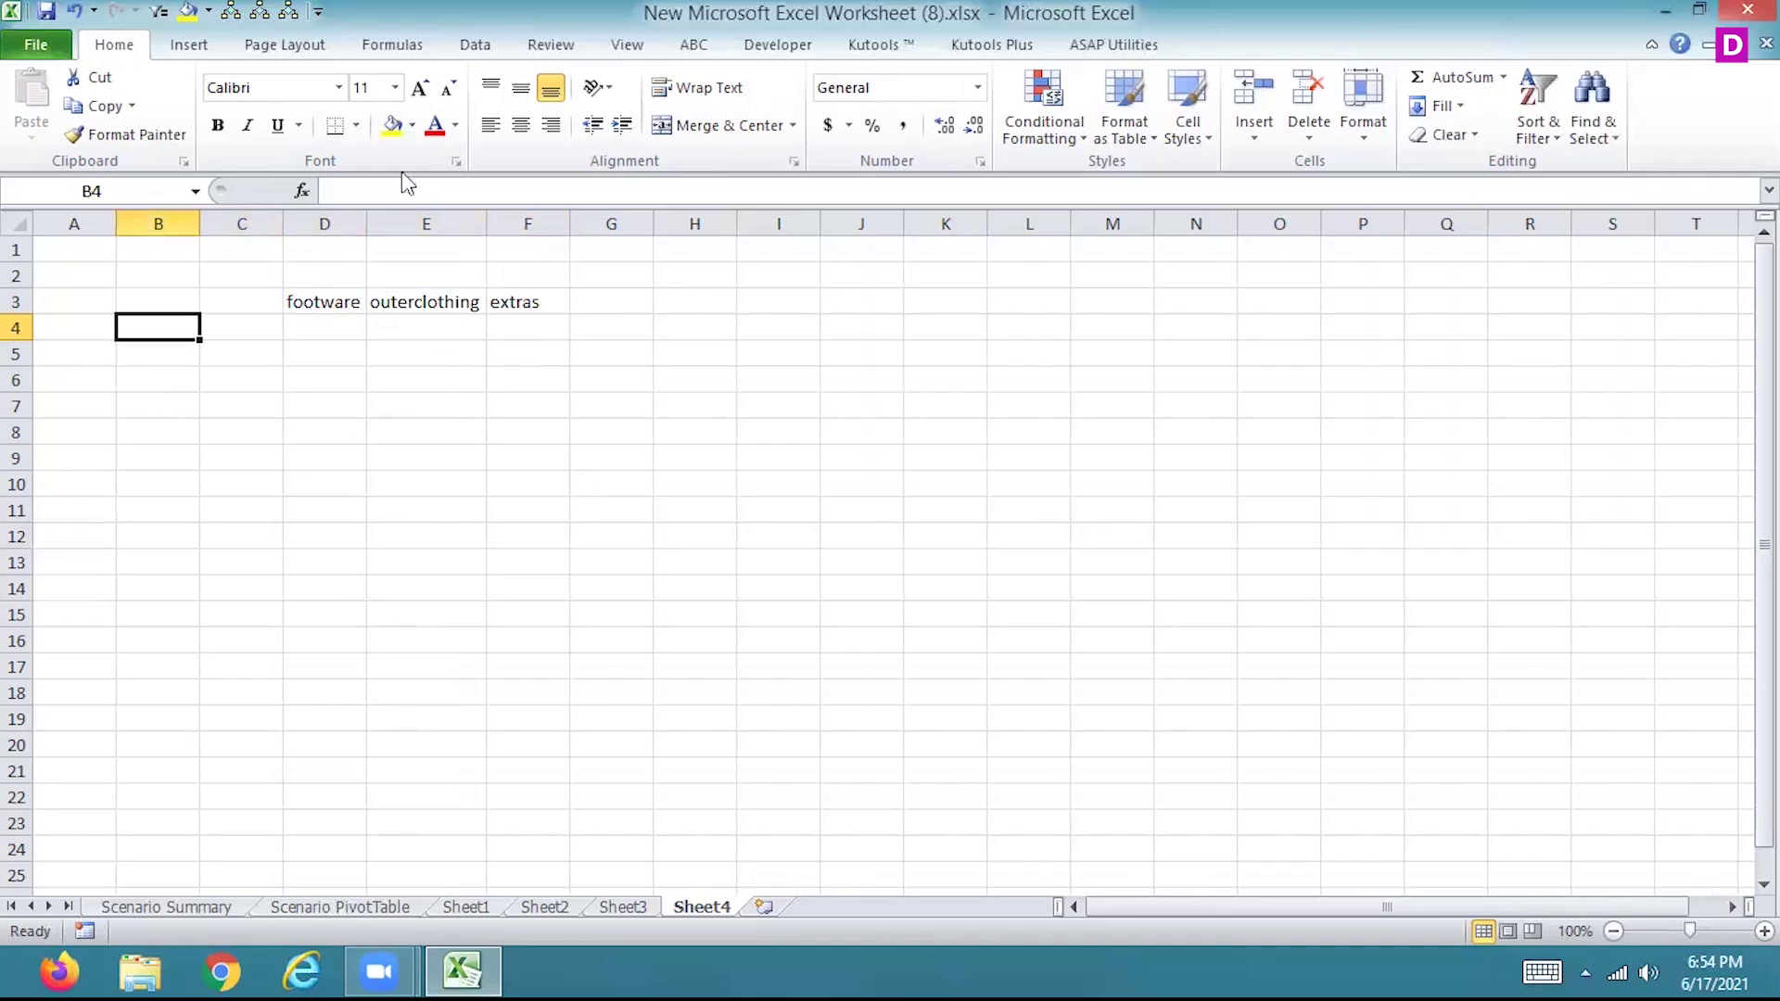
pyautogui.click(777, 45)
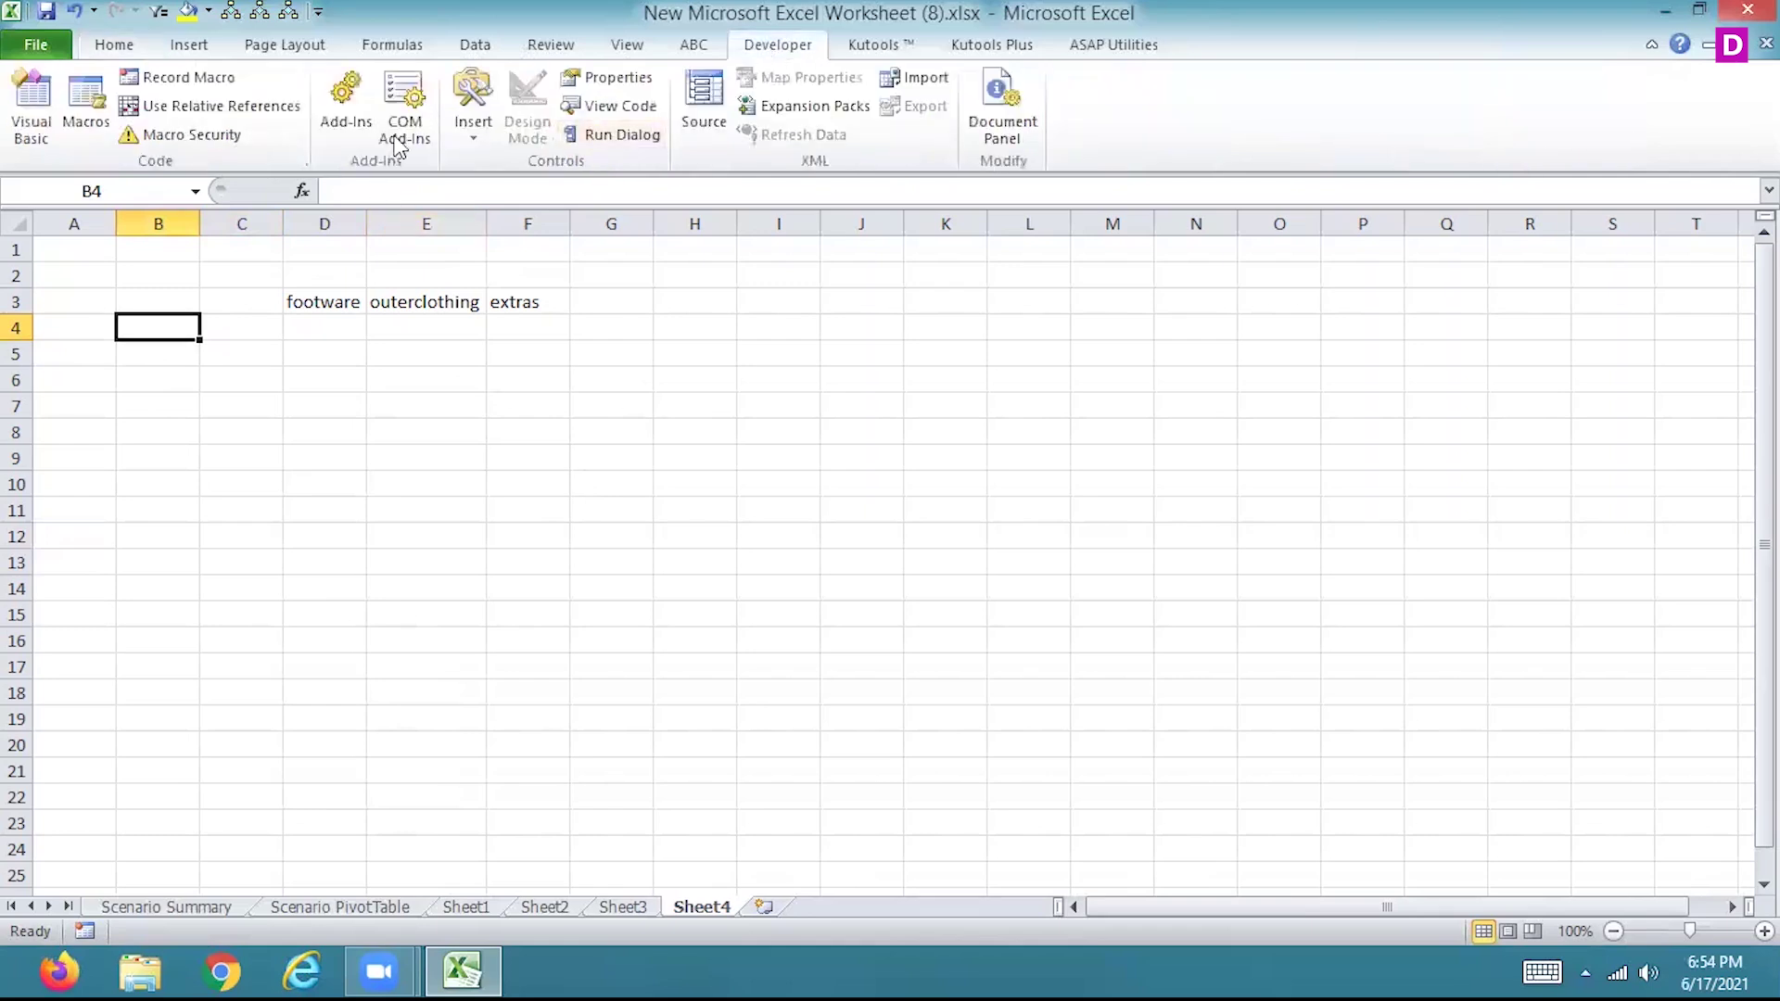
pyautogui.click(487, 139)
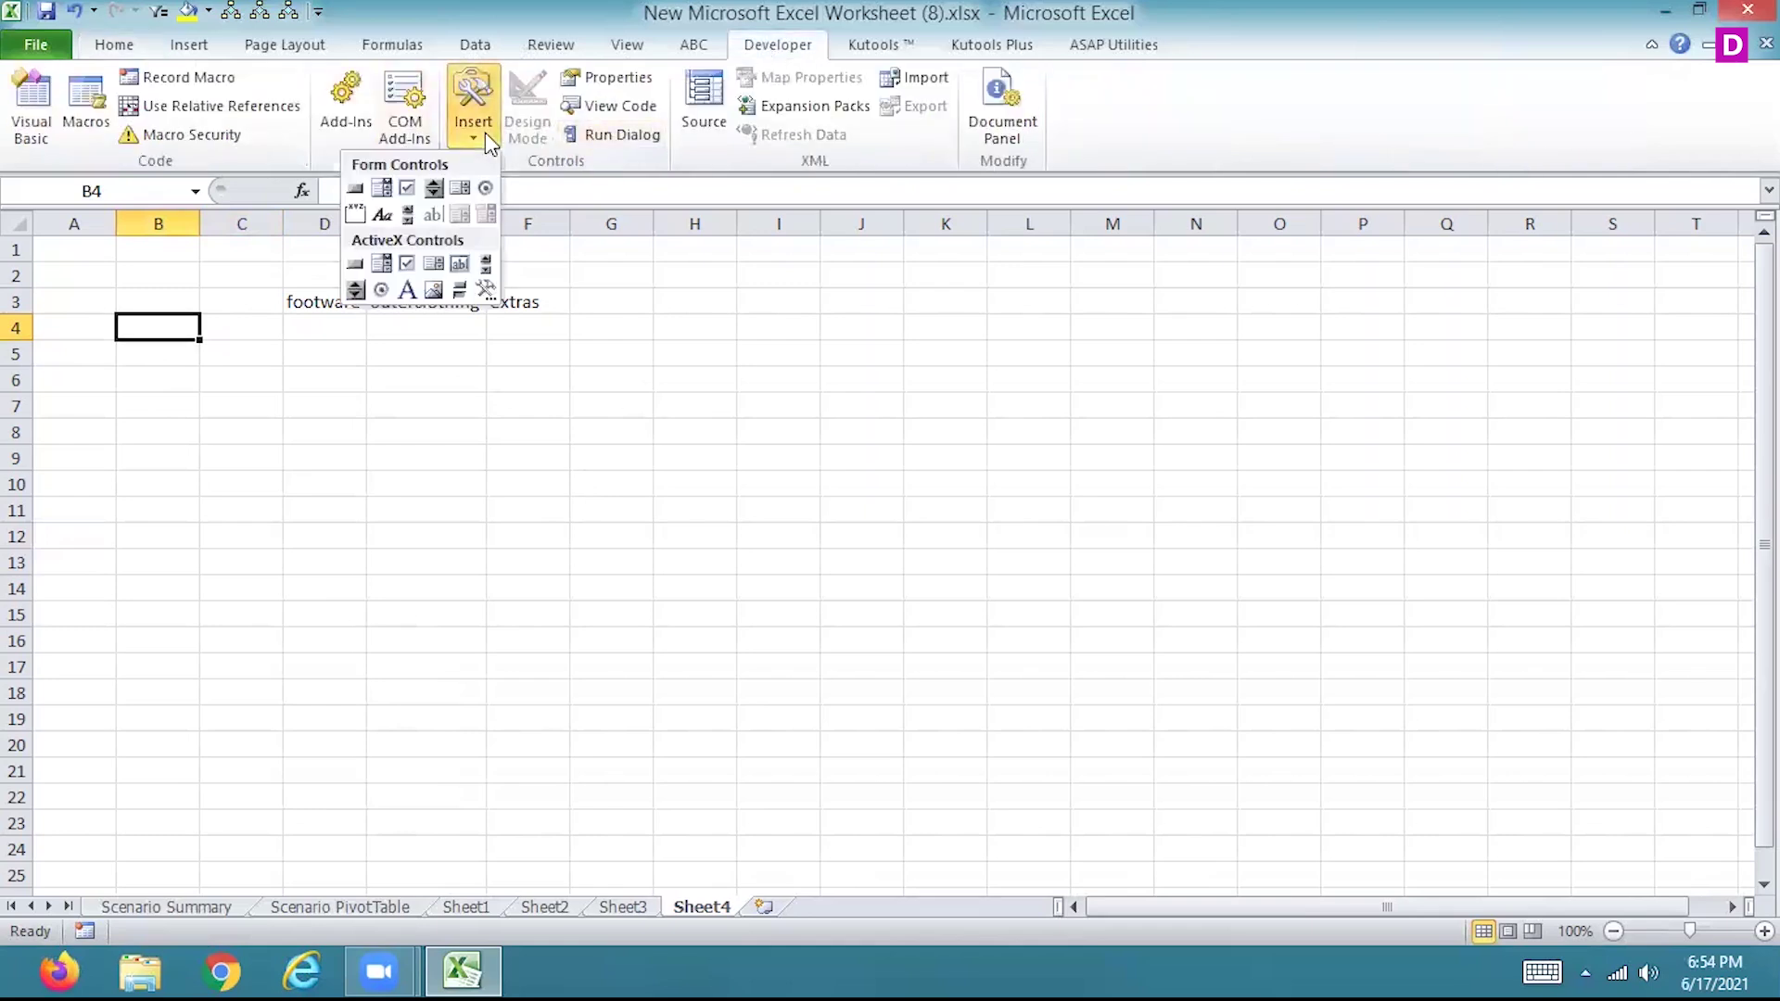
pyautogui.click(381, 189)
pyautogui.moveTo(90, 318); pyautogui.dragTo(215, 359)
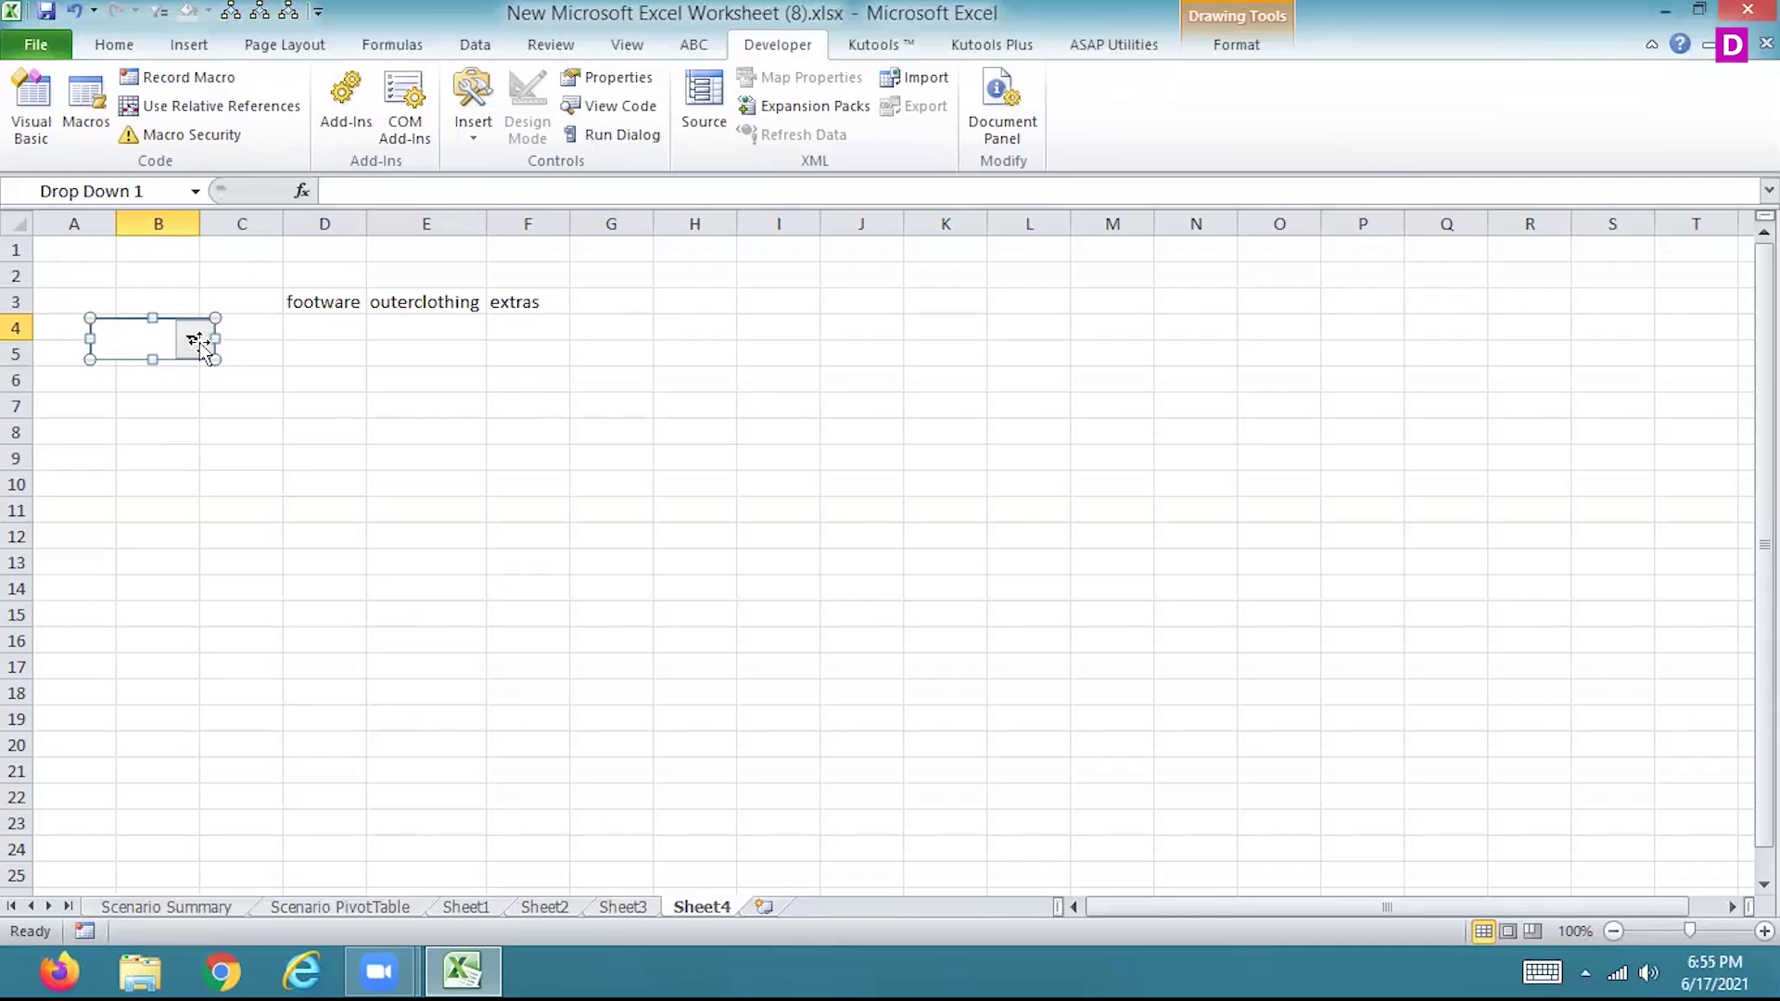
# Set the combo box's input range to the season names in Sheet3!$B$5:$B$6.
pyautogui.rightClick(198, 342)
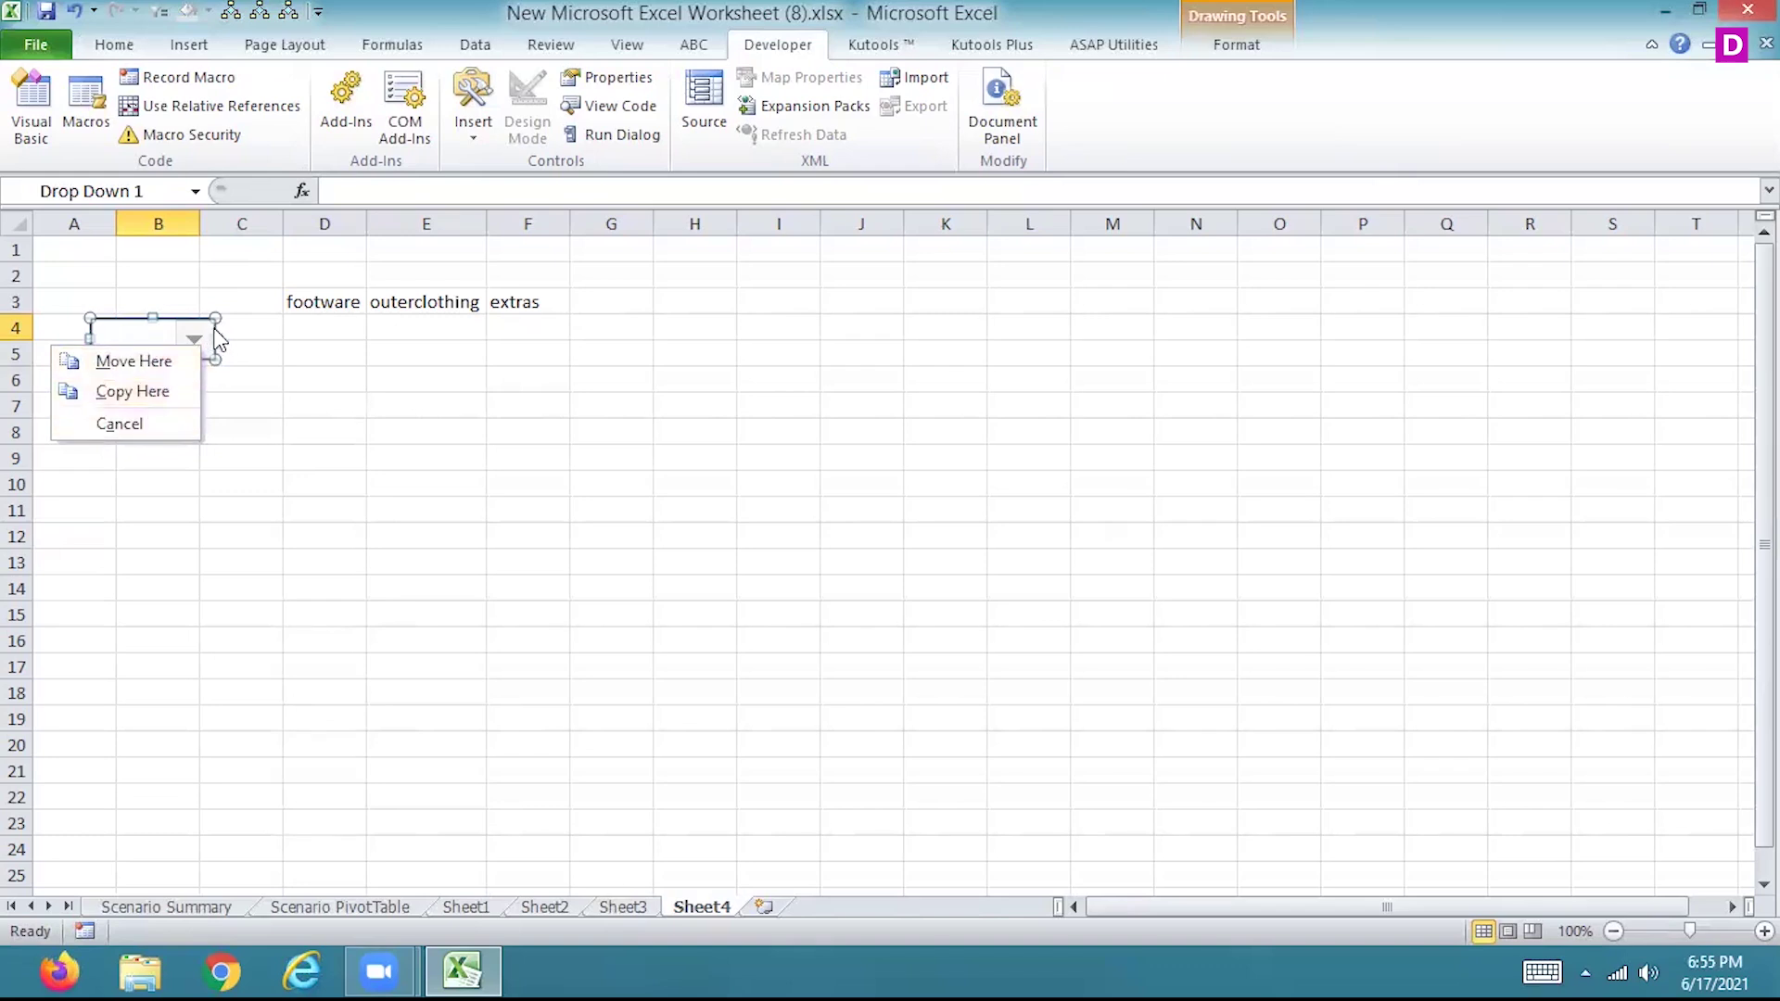
pyautogui.rightClick(218, 340)
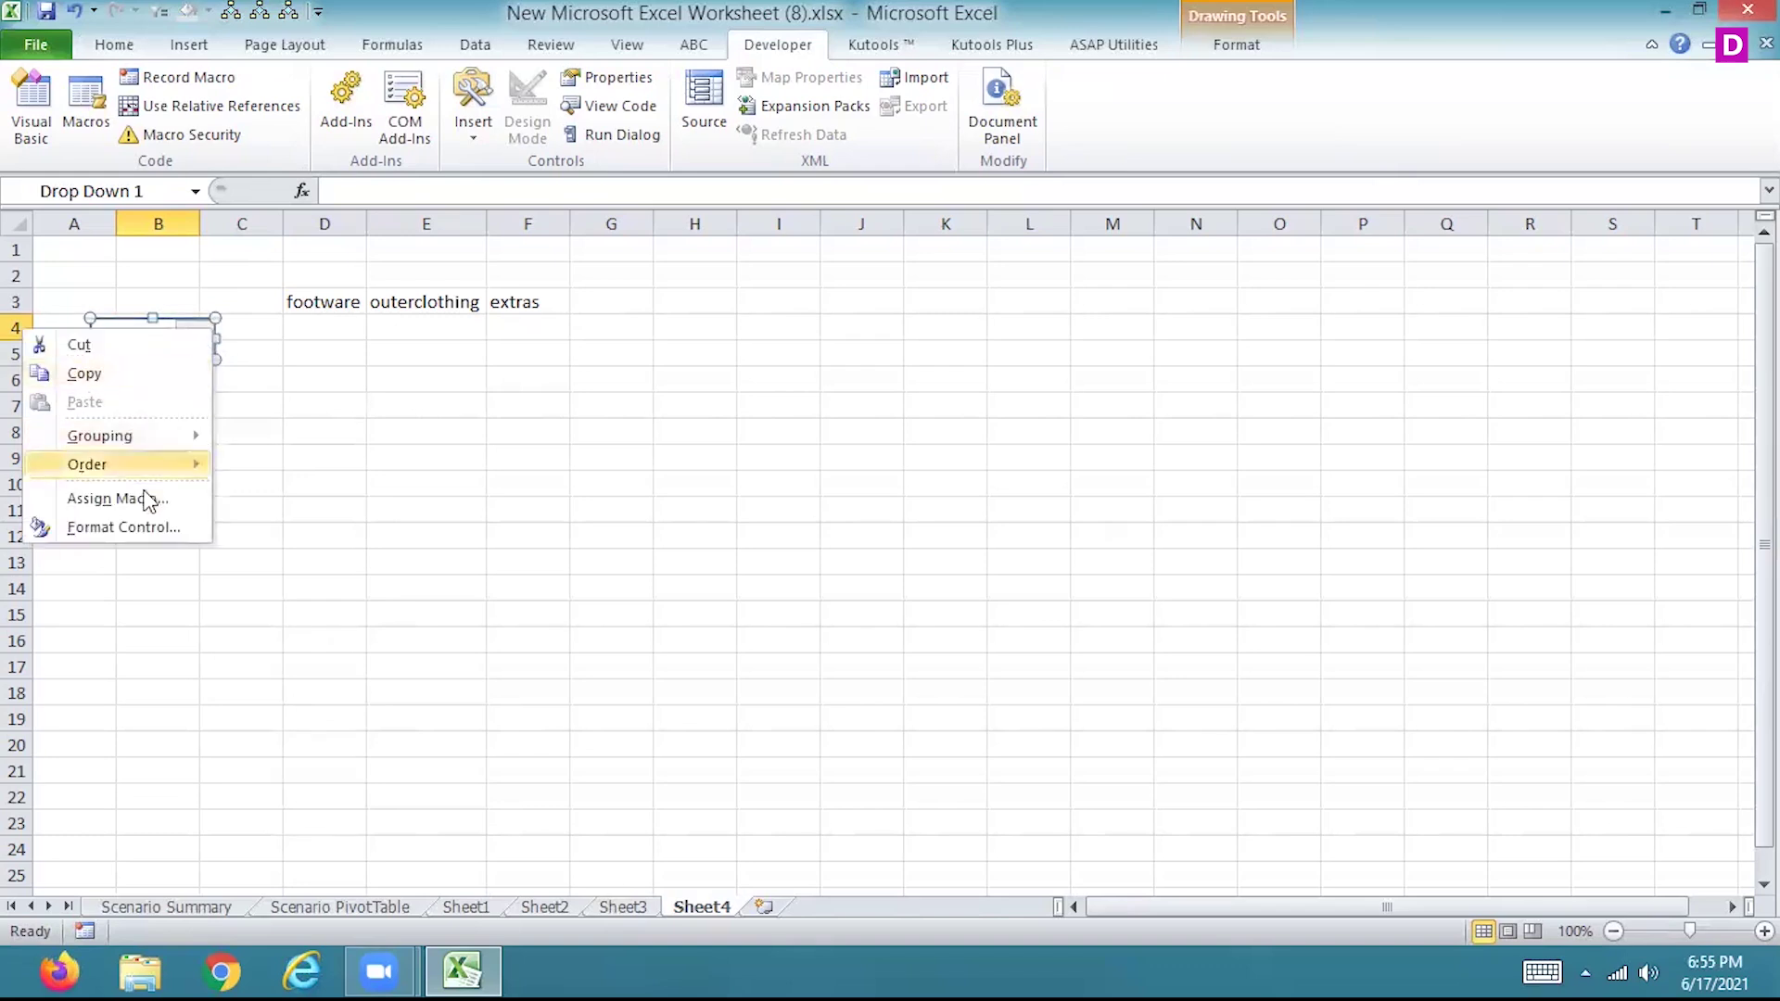
pyautogui.click(122, 527)
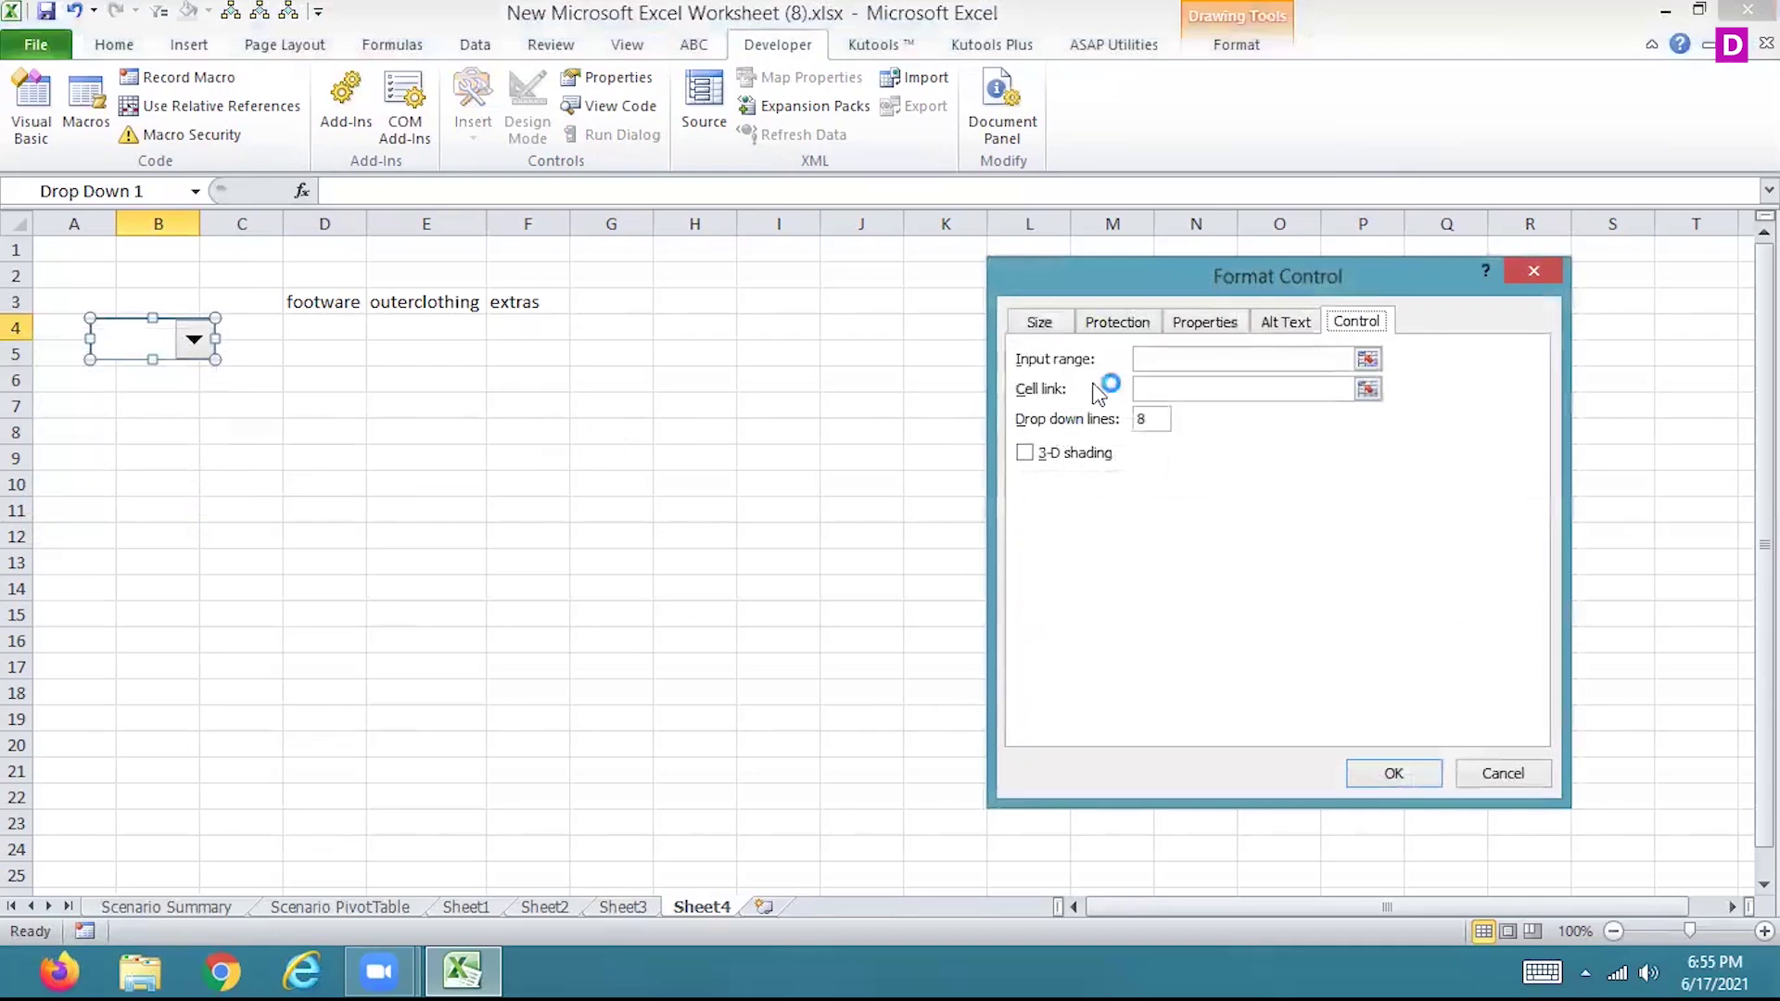
pyautogui.click(1189, 360)
pyautogui.click(1366, 359)
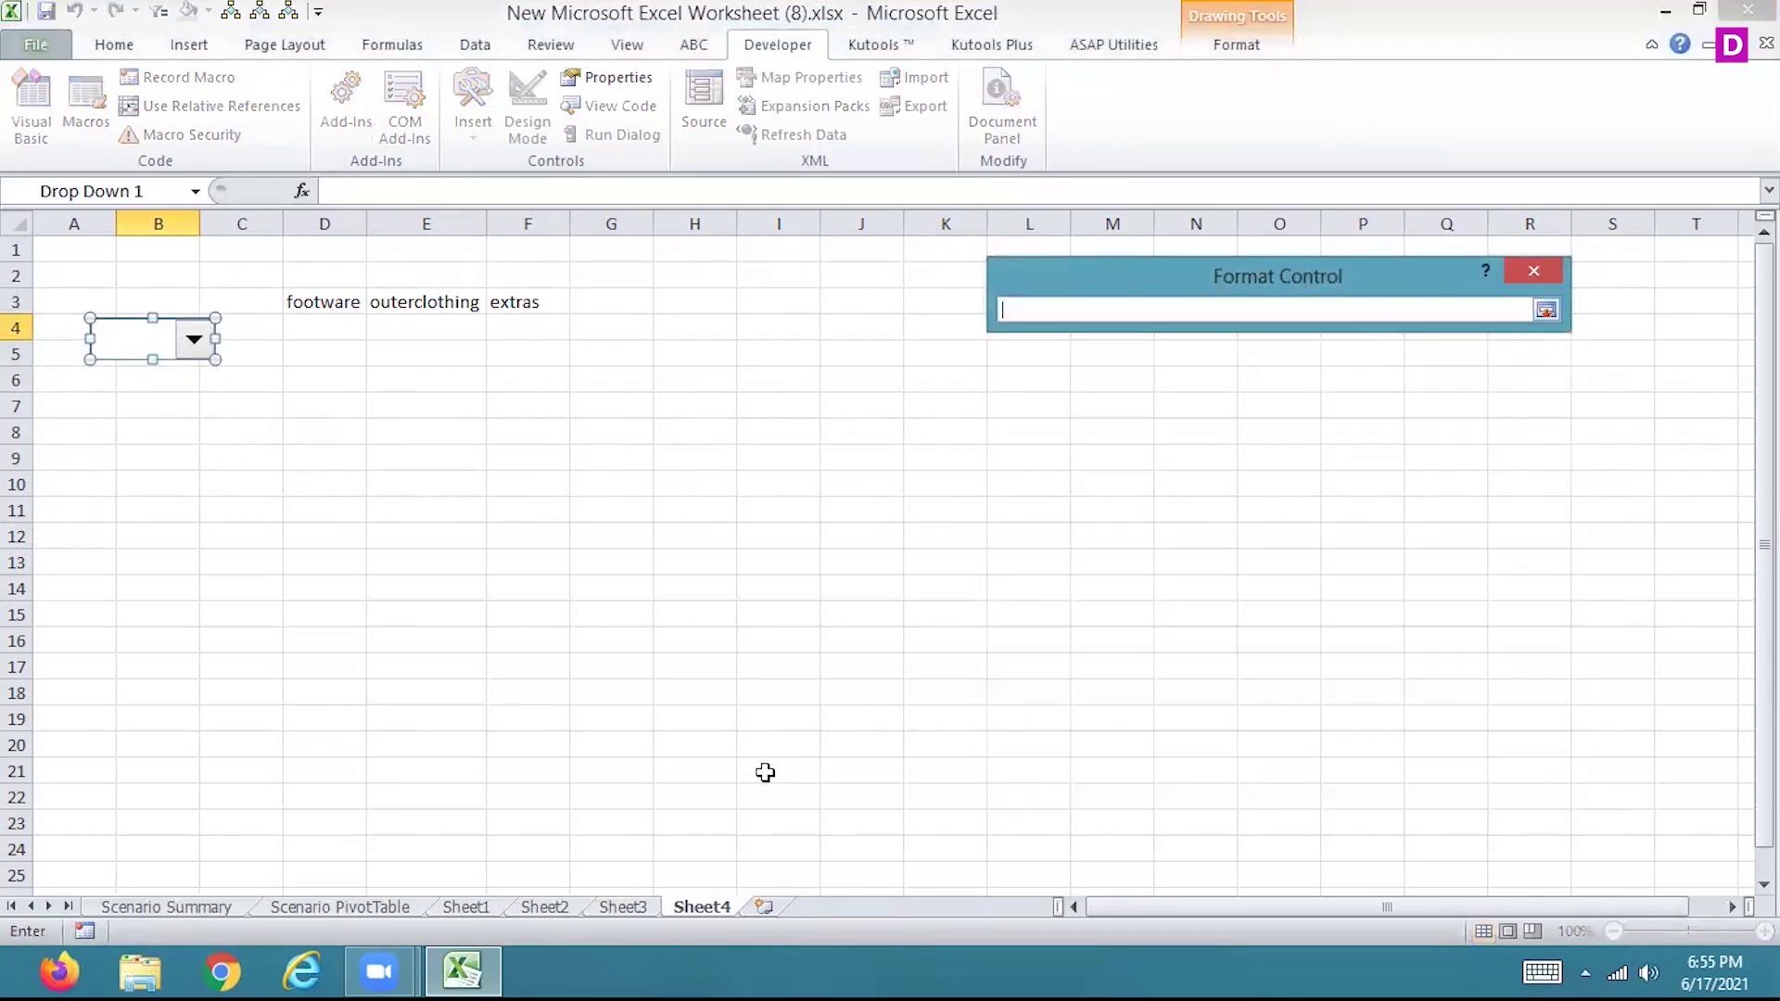
pyautogui.click(645, 913)
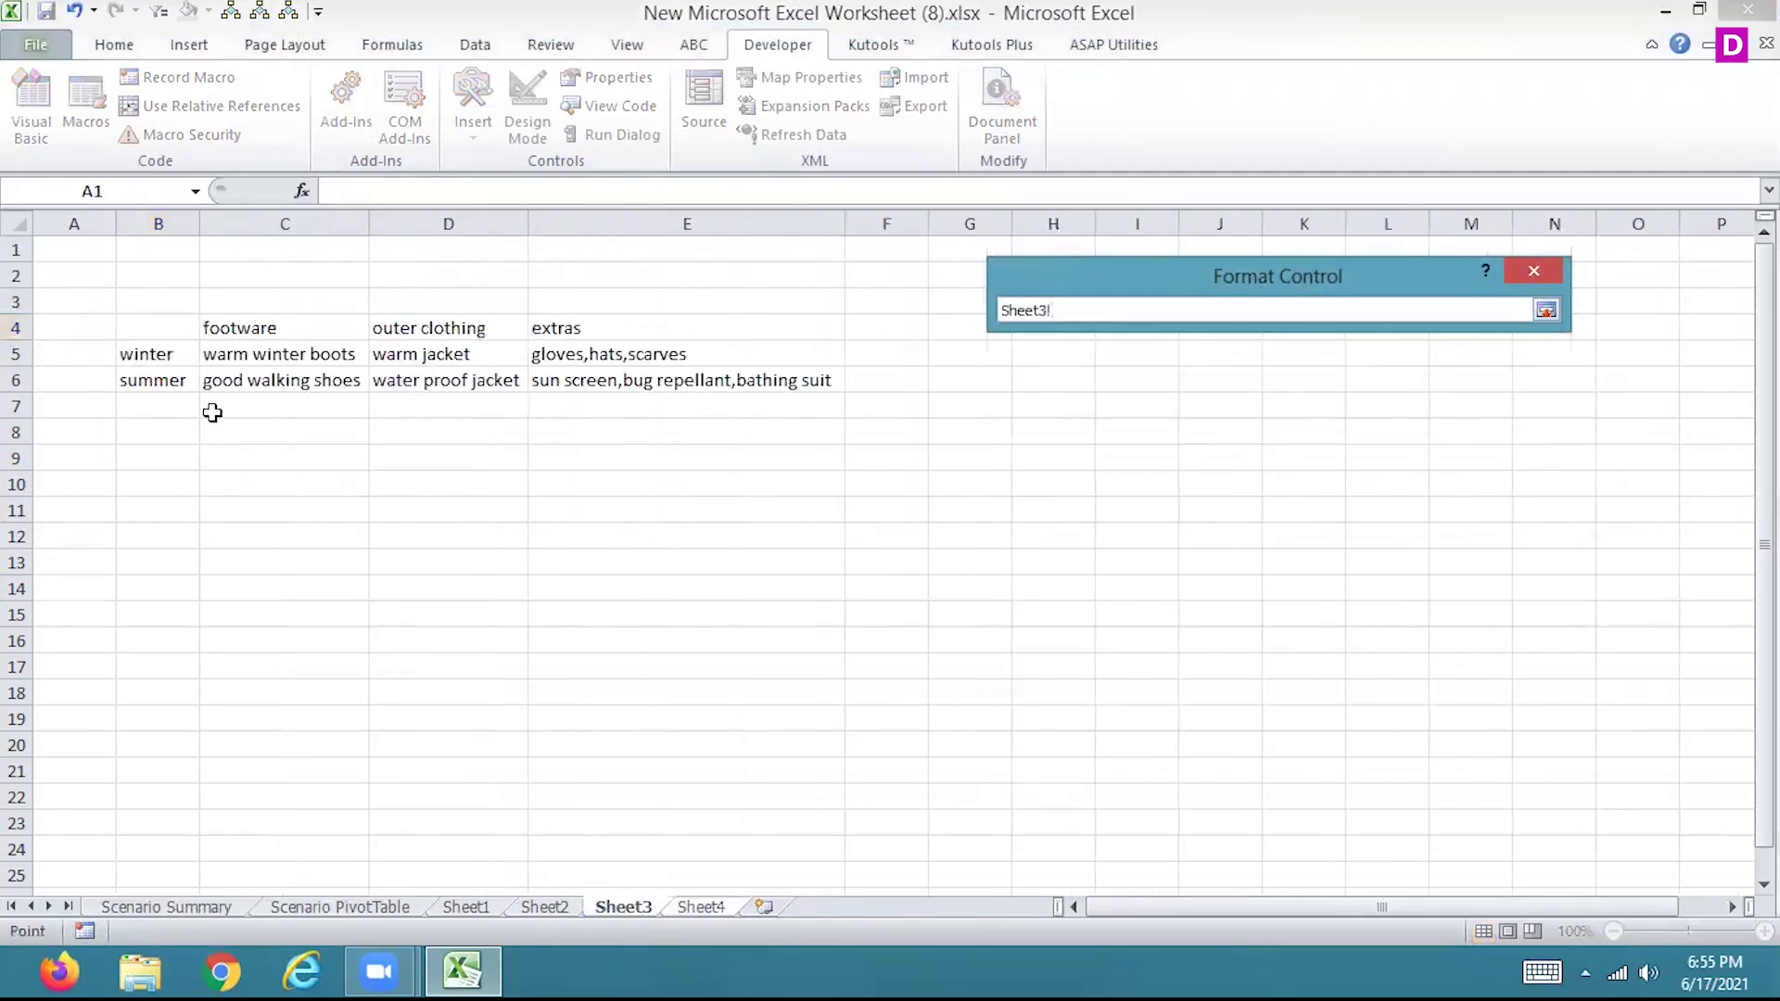
pyautogui.moveTo(178, 355); pyautogui.dragTo(181, 380)
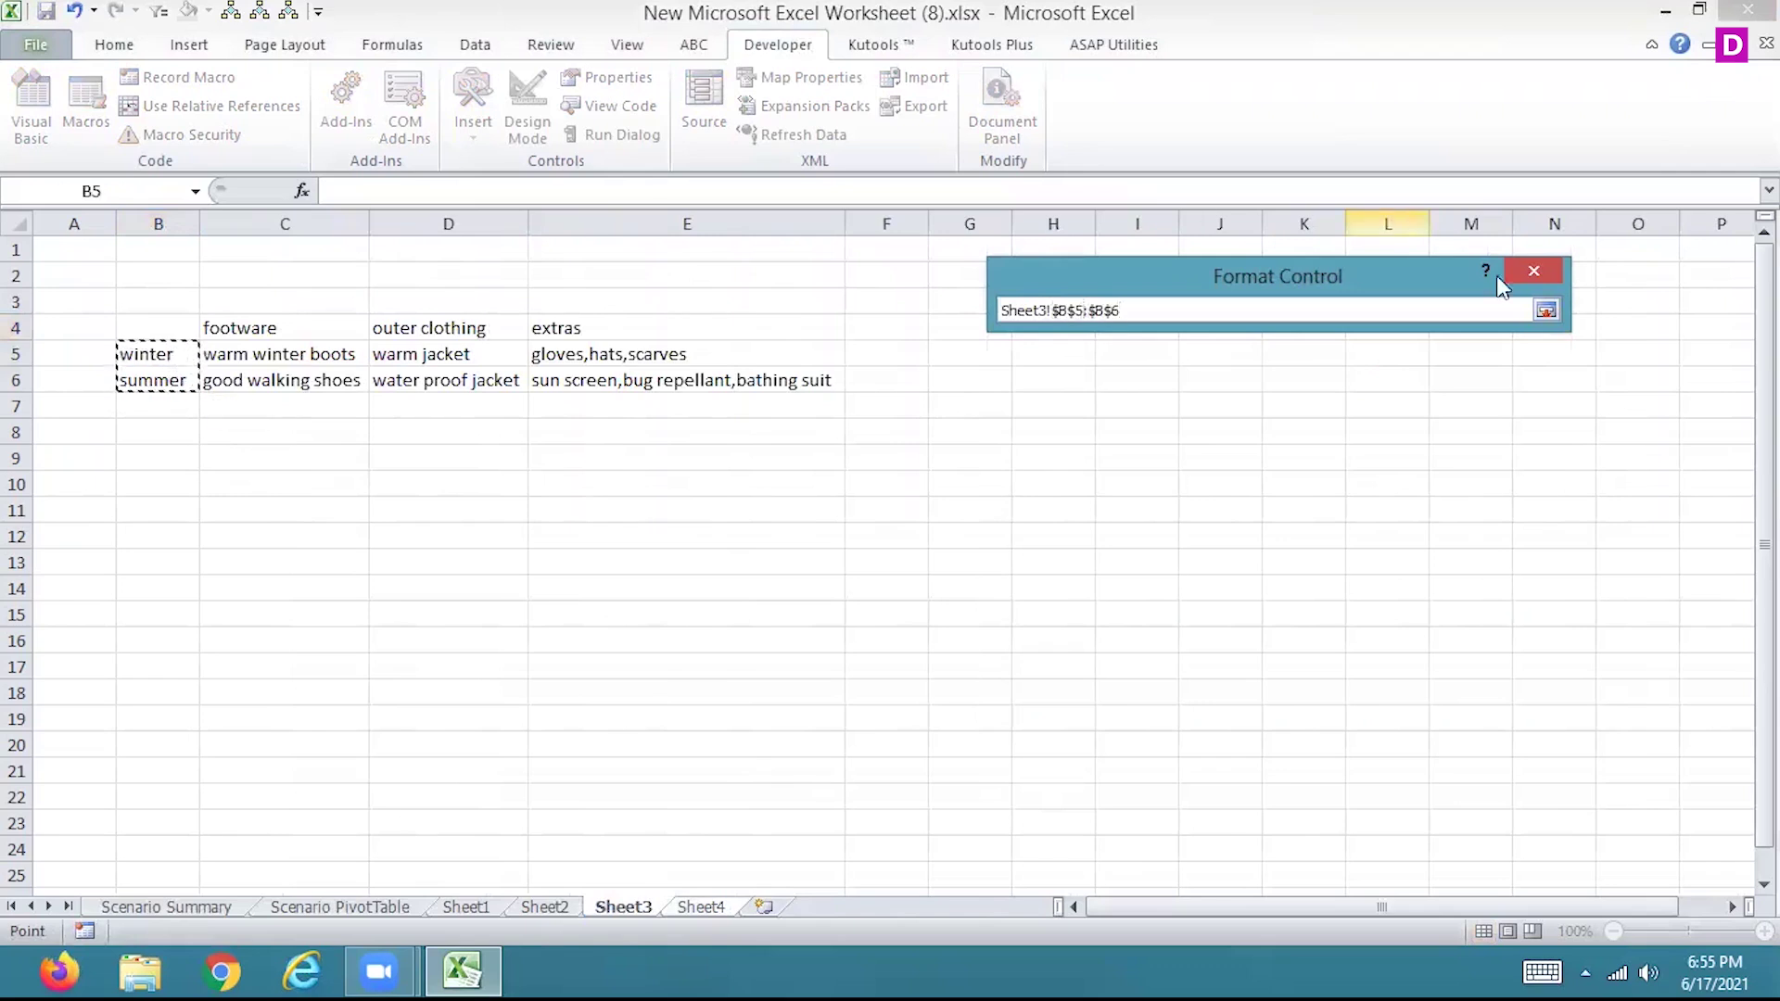
pyautogui.click(1545, 309)
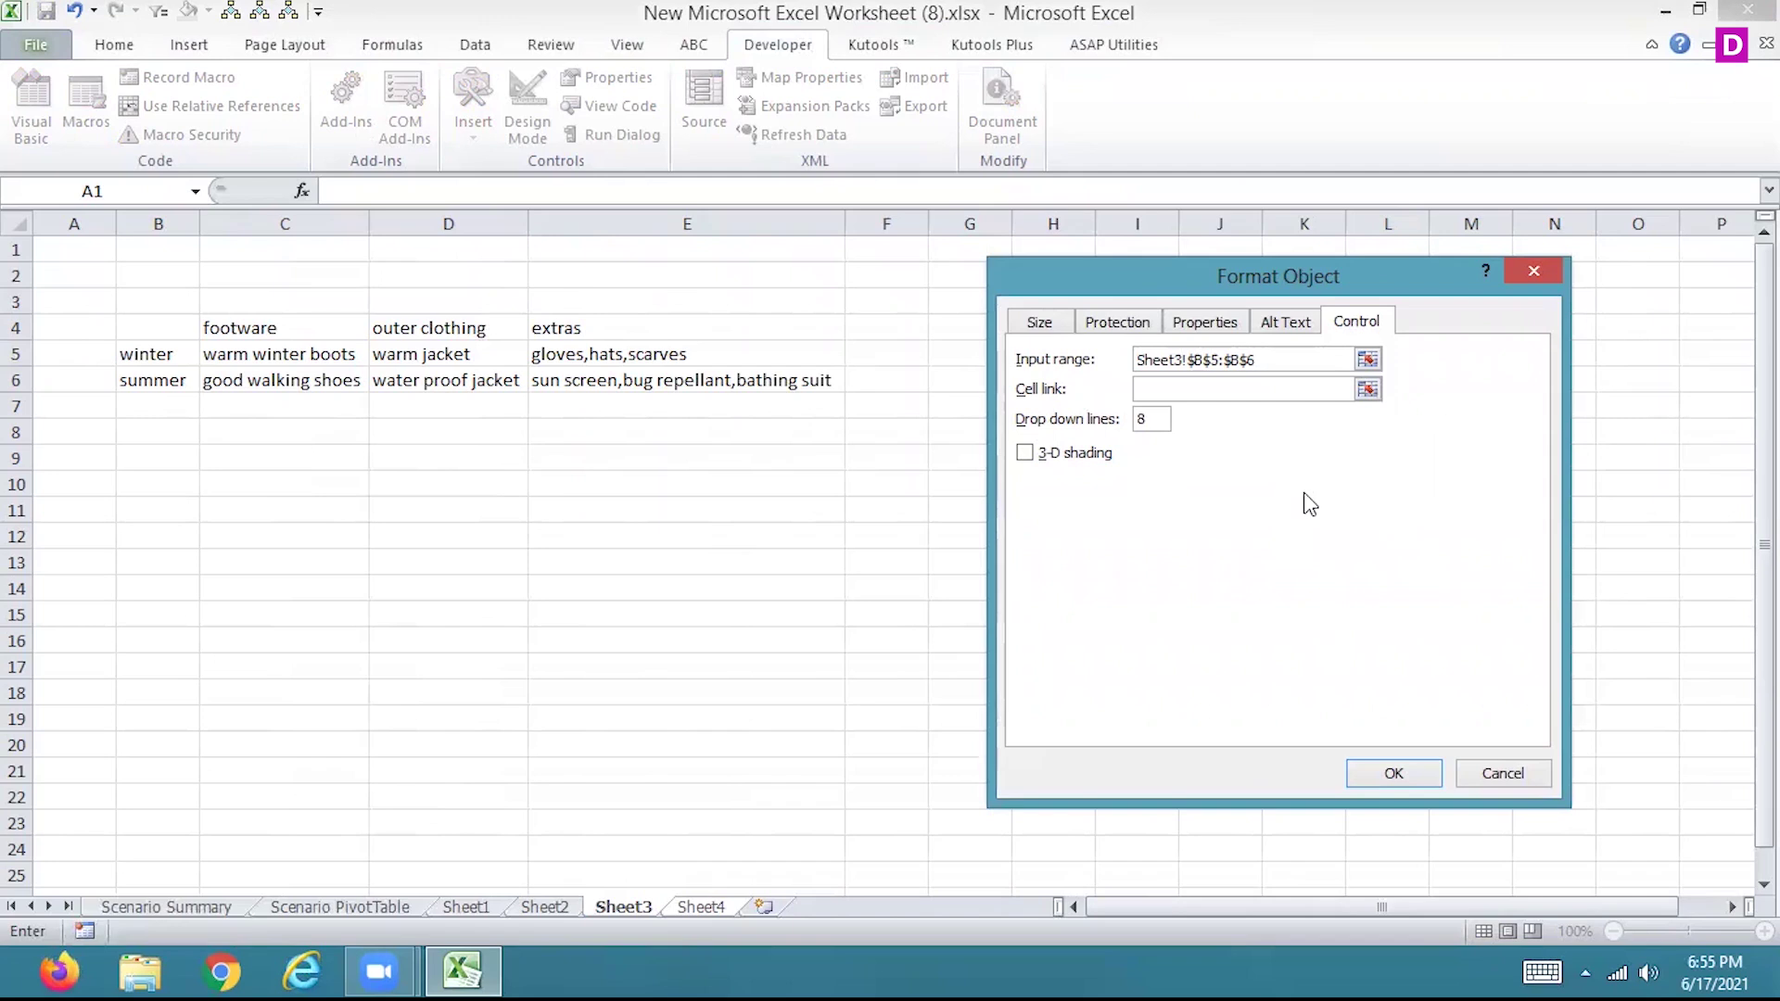
# Link the combo box to cell $C$4 on Sheet4 and apply the control settings.
pyautogui.click(1367, 389)
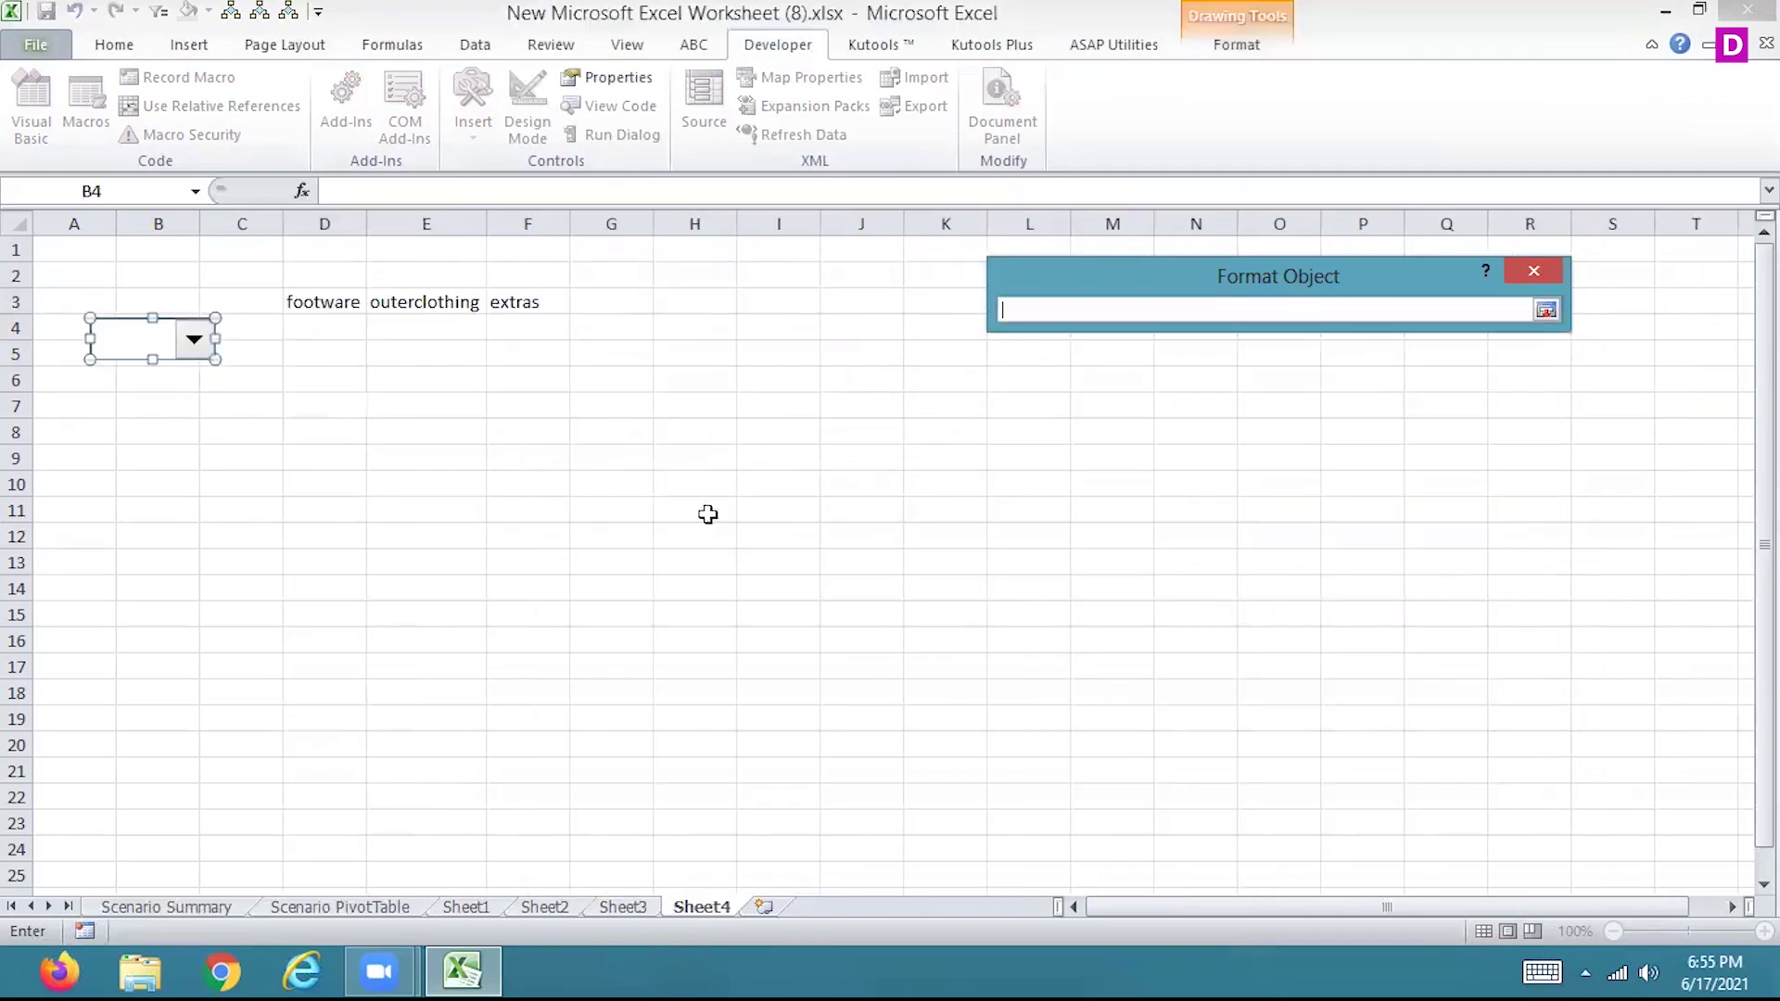
pyautogui.click(253, 332)
pyautogui.click(1547, 313)
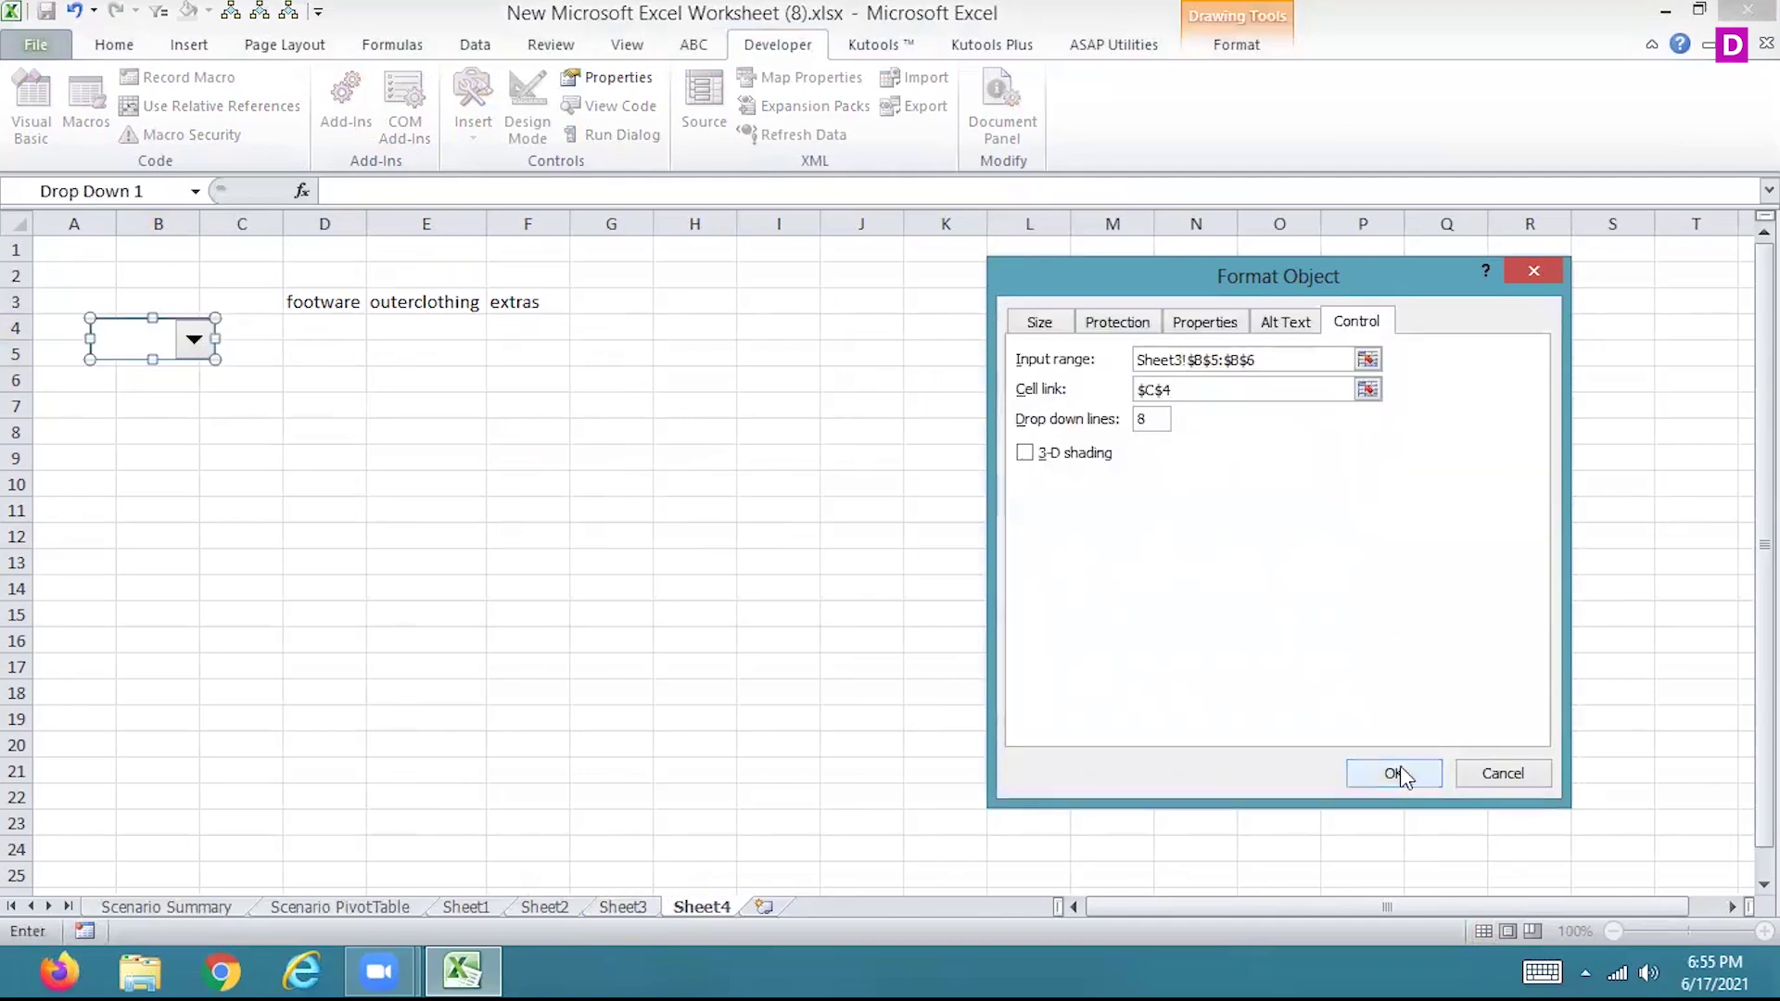
pyautogui.click(1113, 336)
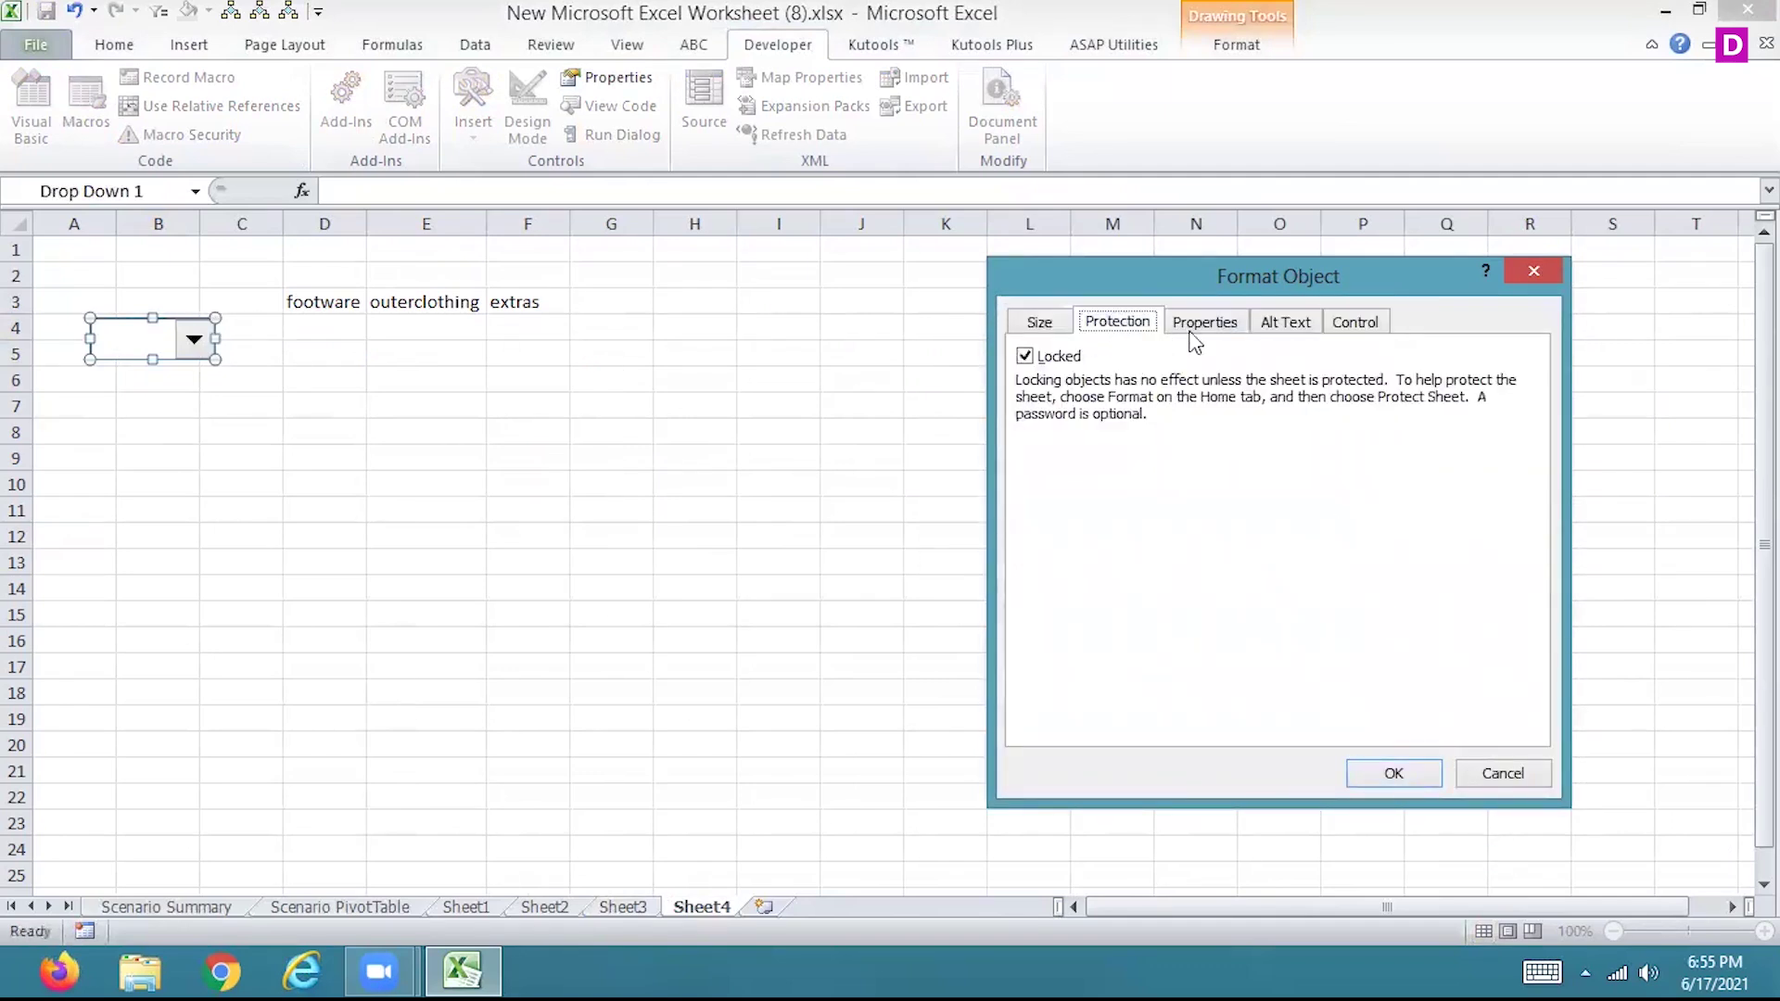
pyautogui.click(1210, 330)
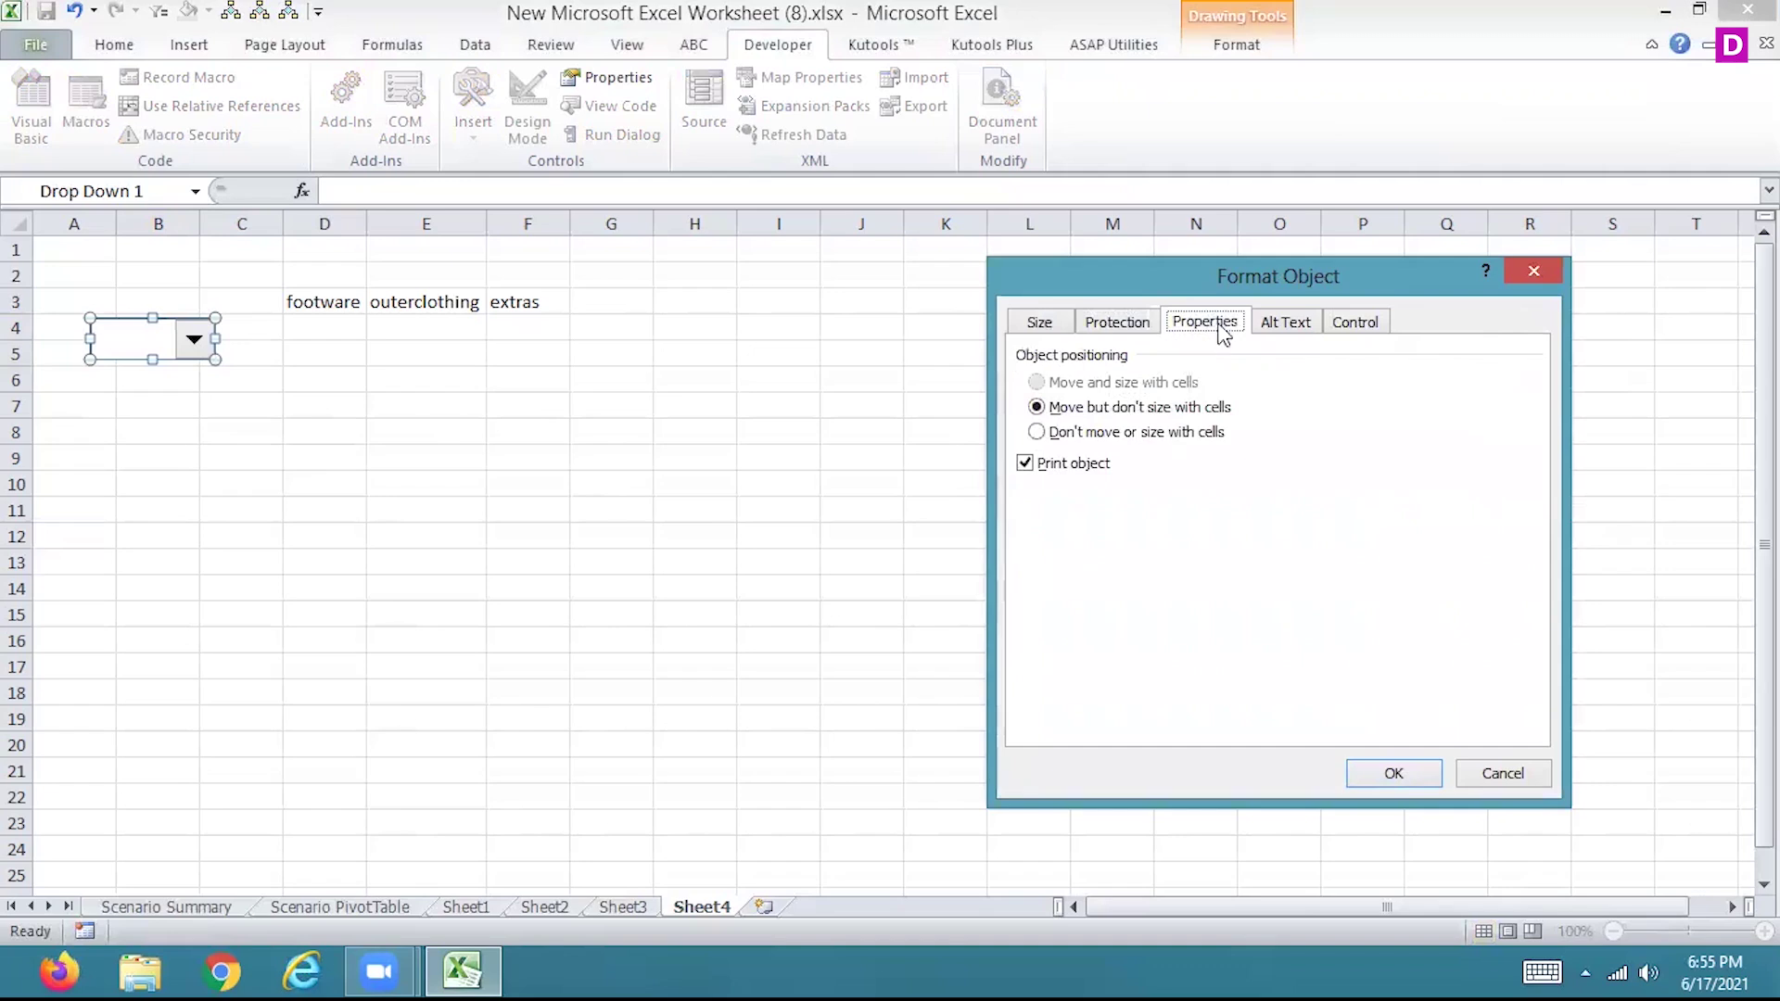
pyautogui.click(1275, 321)
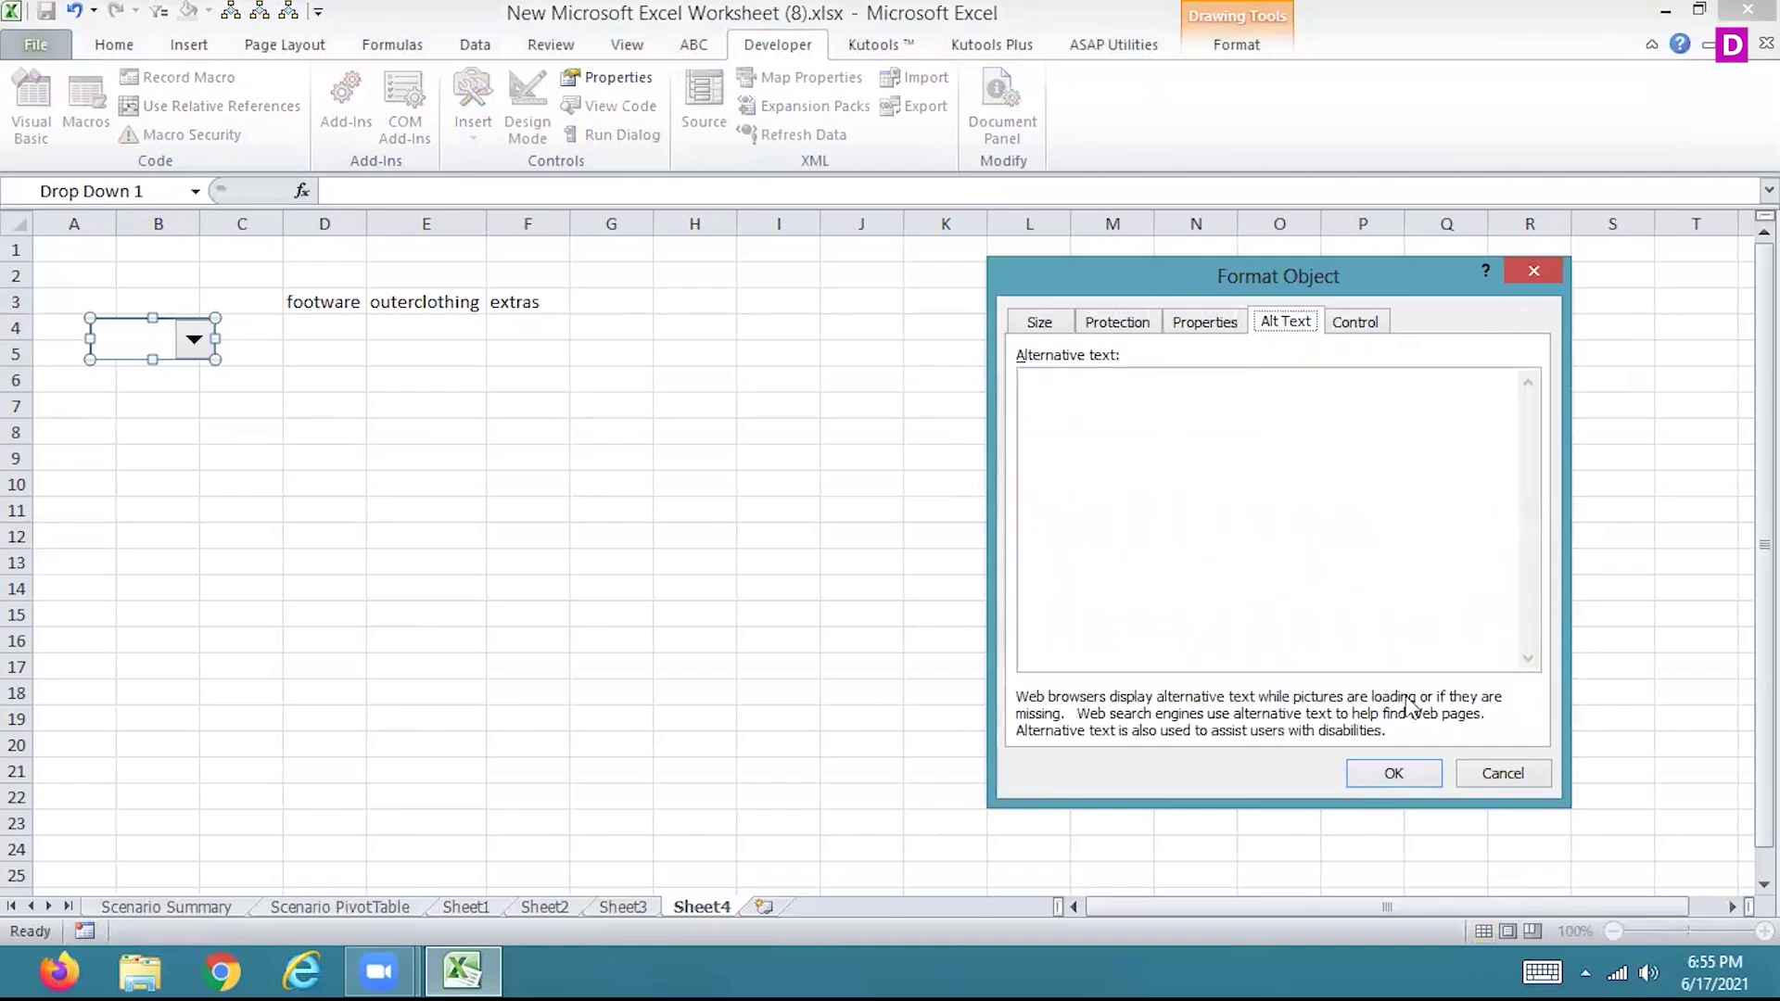
pyautogui.click(1372, 775)
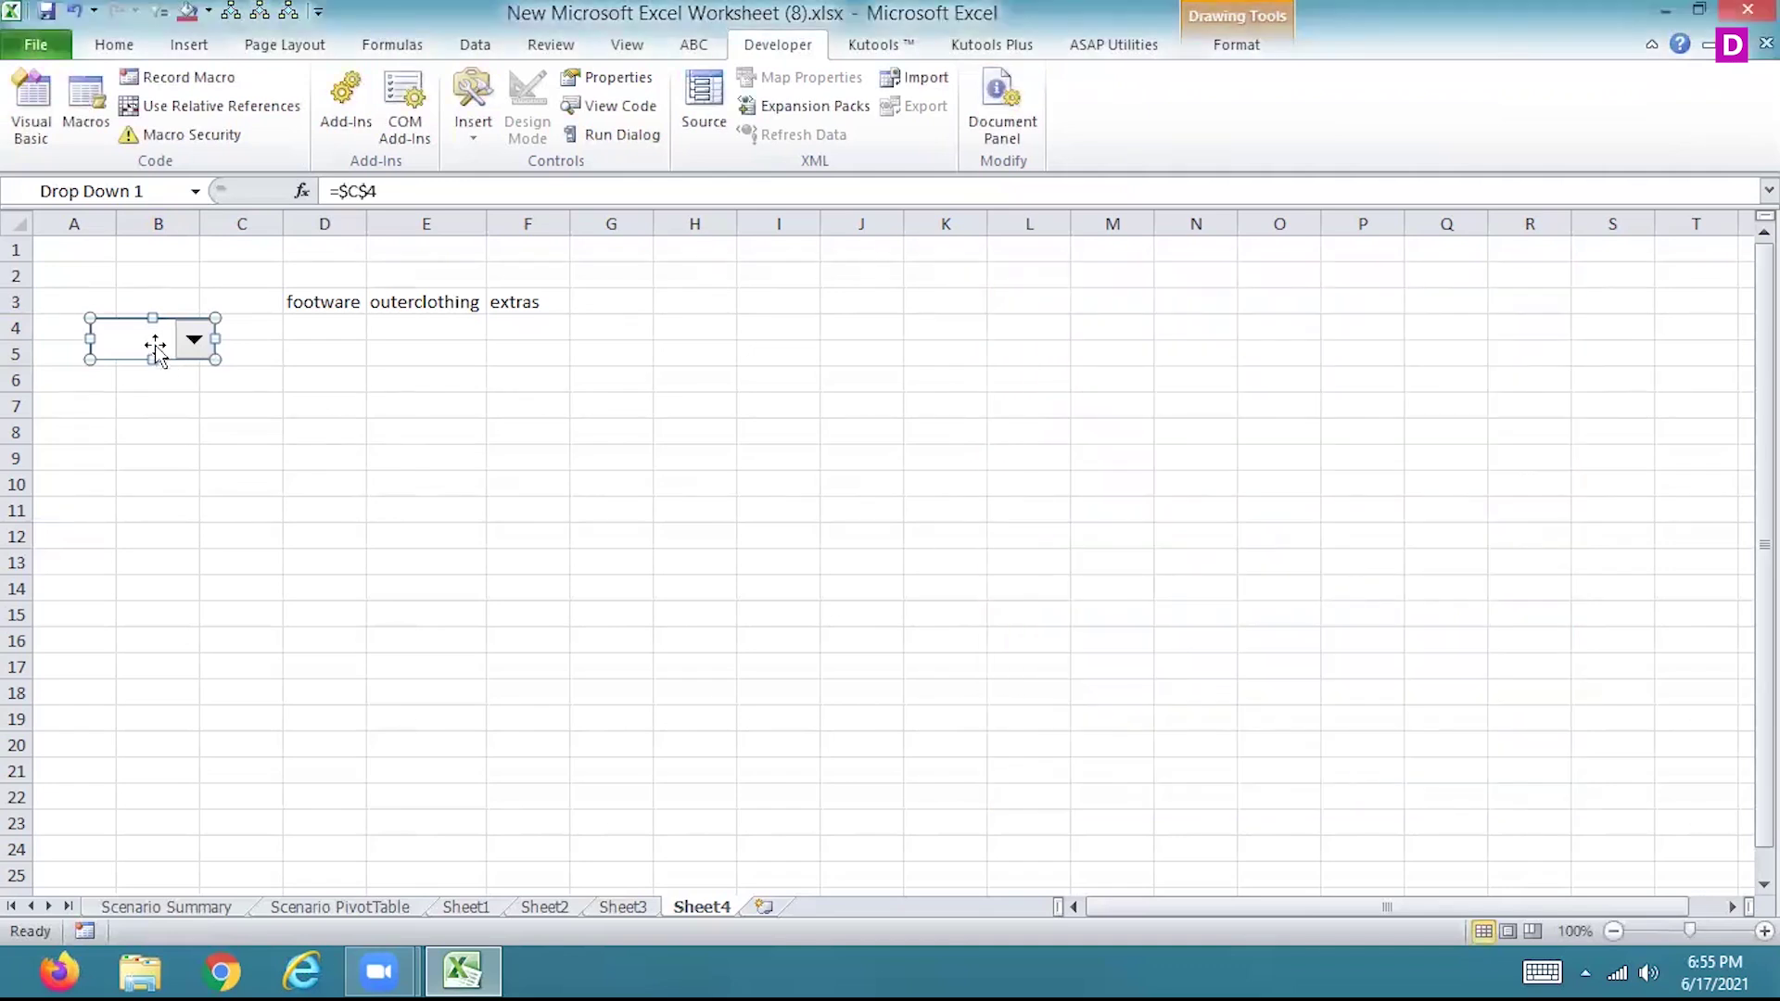
# Move the combo box over A4:B4, clear of cell C4, and test it by choosing winter and then summer.
pyautogui.moveTo(142, 337); pyautogui.dragTo(89, 325)
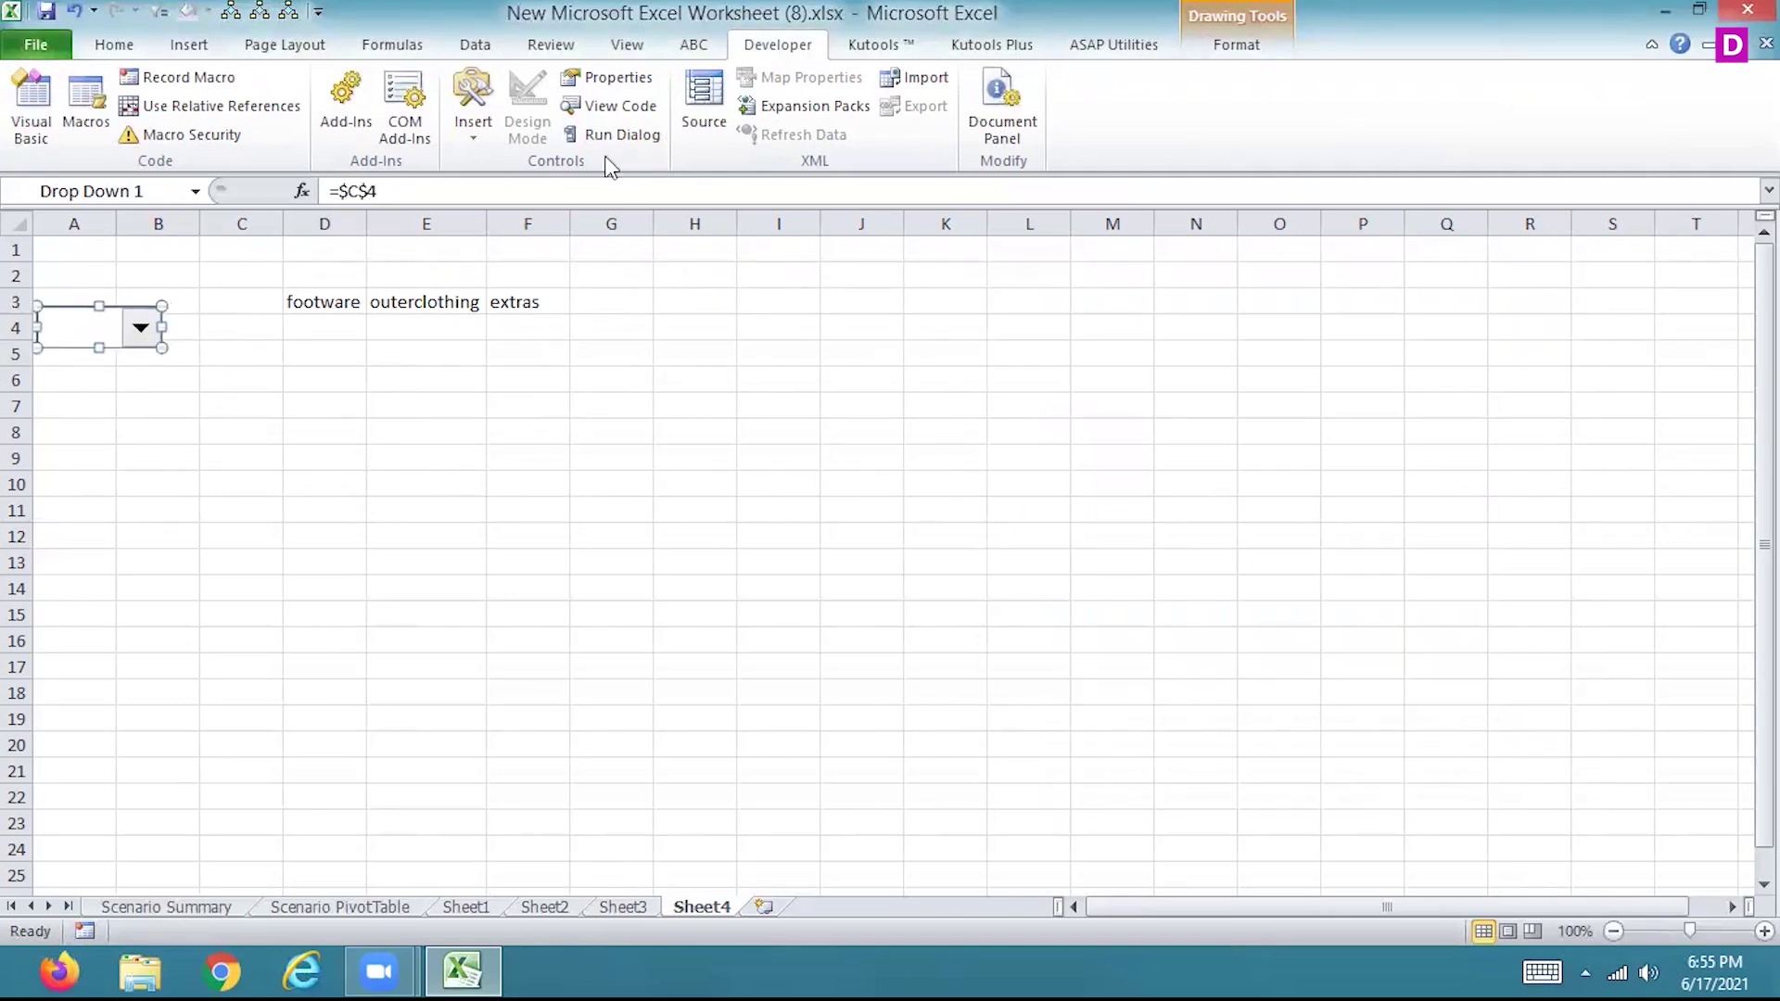
pyautogui.click(230, 302)
pyautogui.click(140, 342)
pyautogui.click(97, 359)
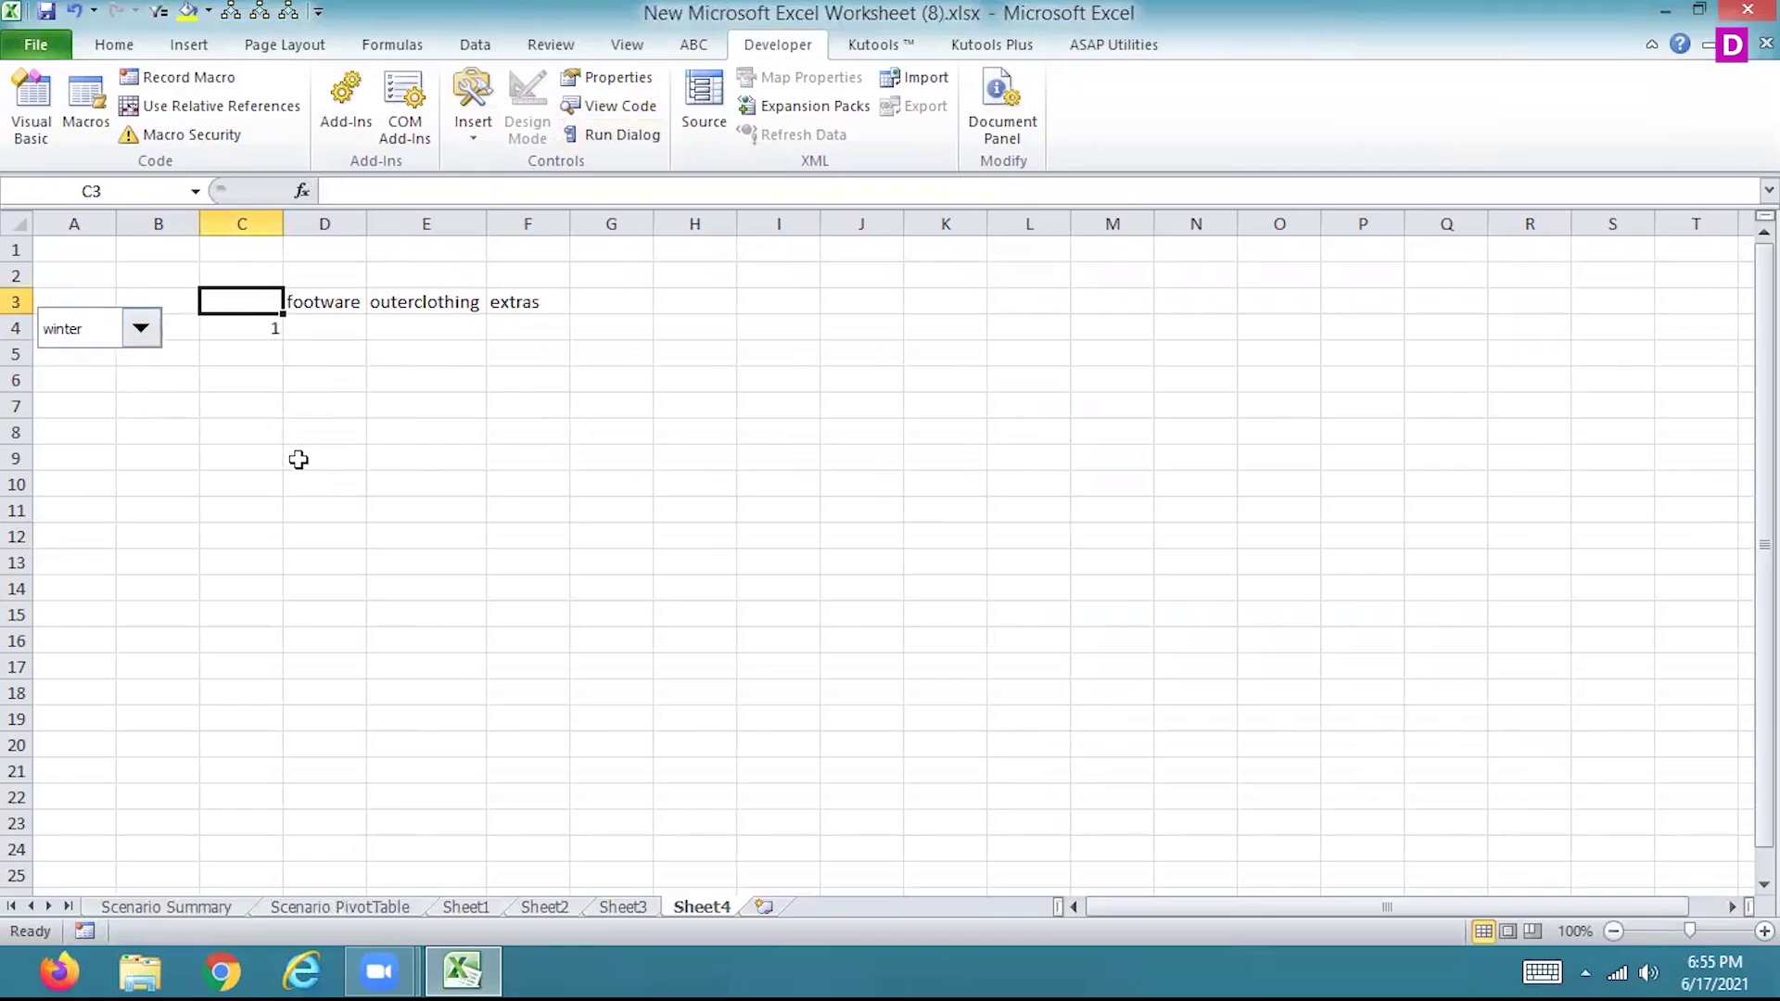
pyautogui.click(140, 328)
pyautogui.click(120, 376)
# Hide the value in linked cell C4 by applying the custom number format ;;;.
pyautogui.press('Down')
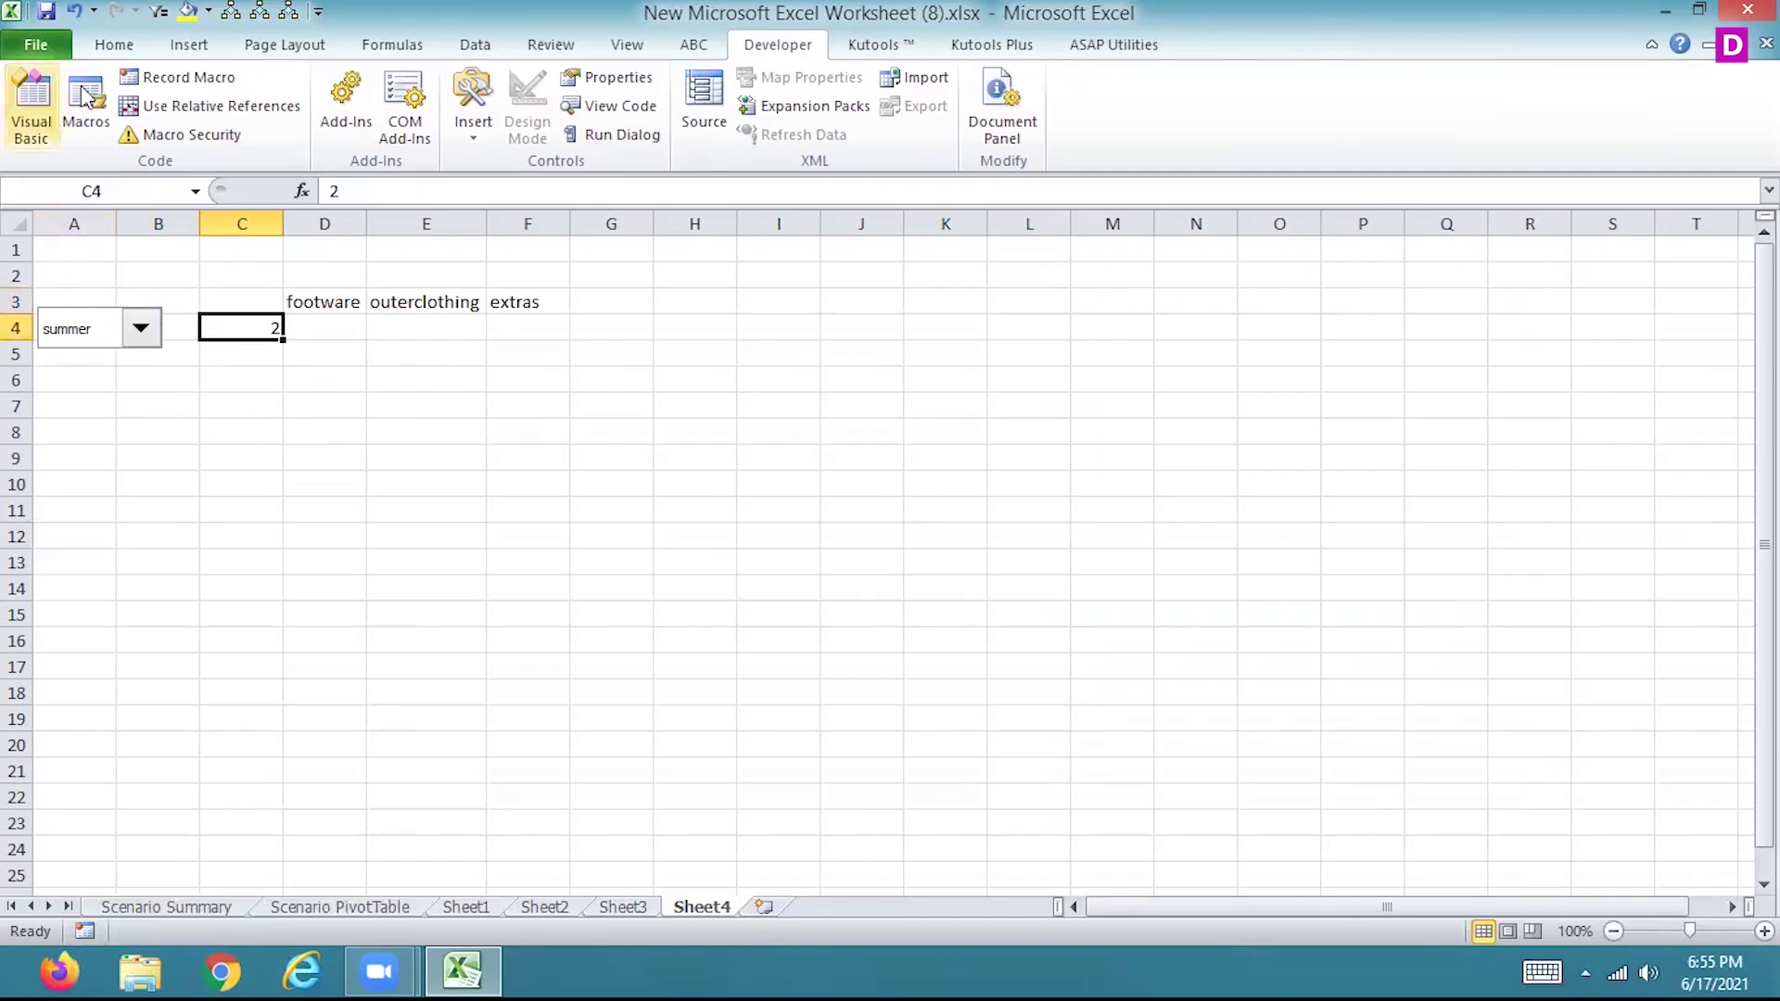
pyautogui.click(110, 43)
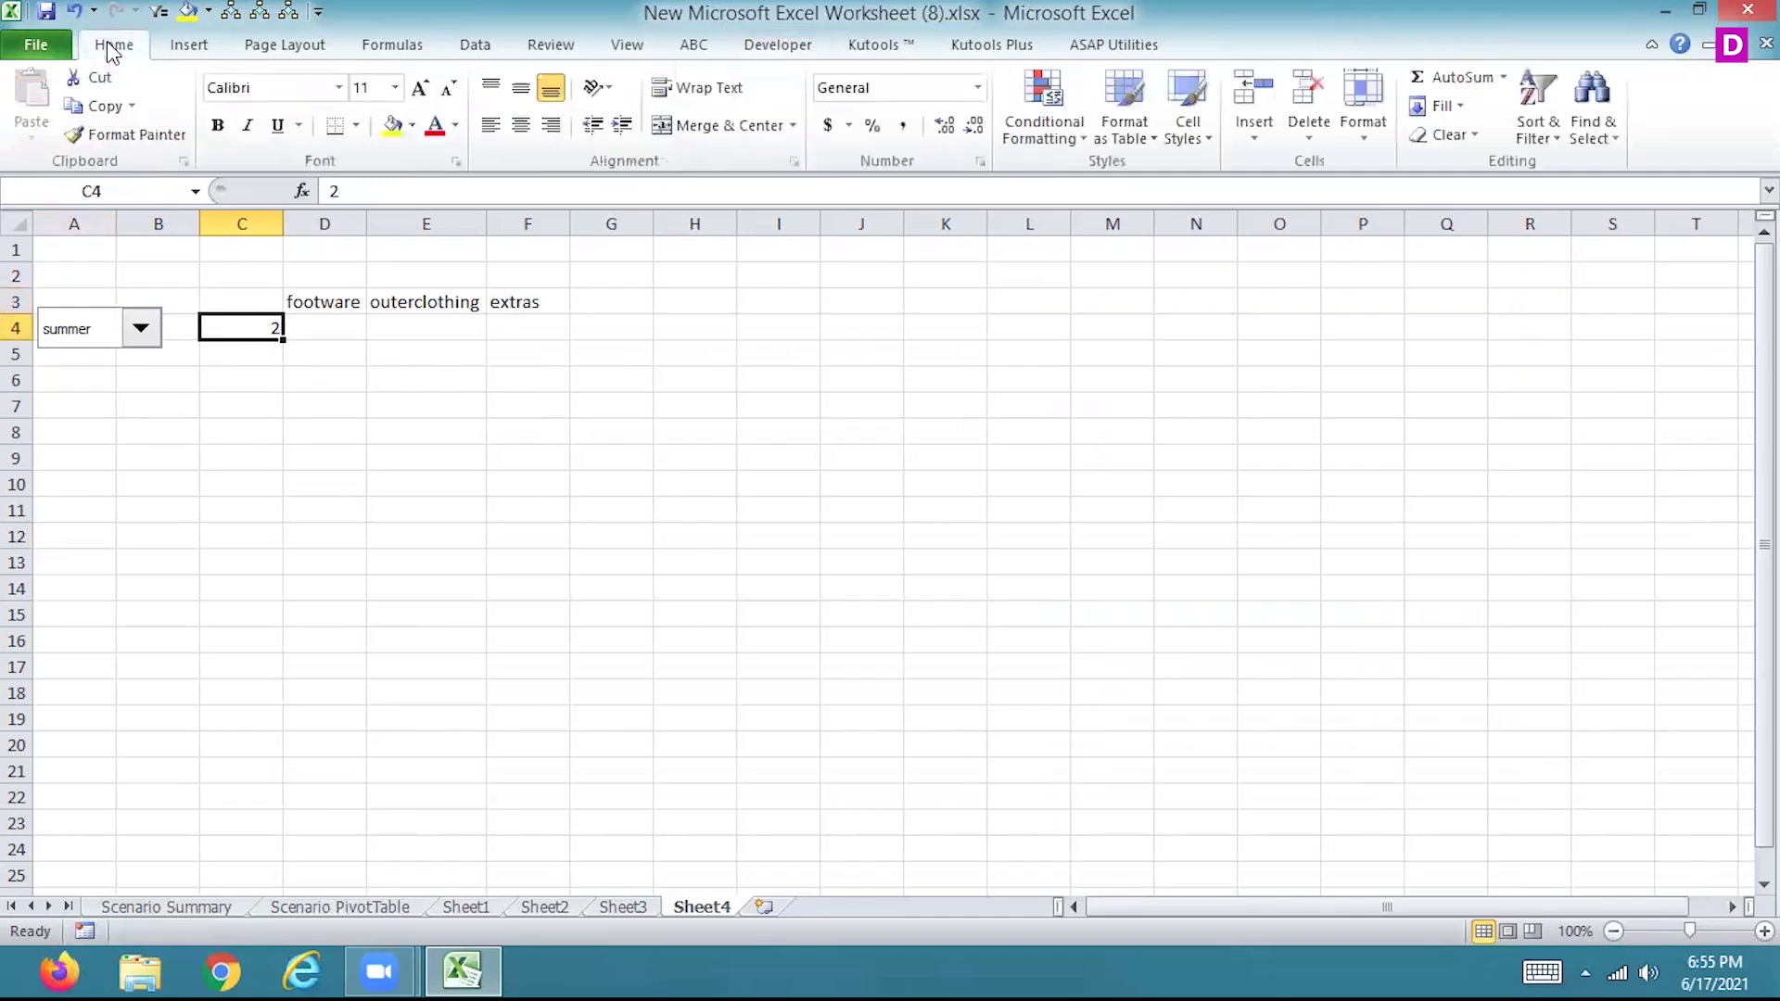
pyautogui.click(978, 87)
pyautogui.press('Escape')
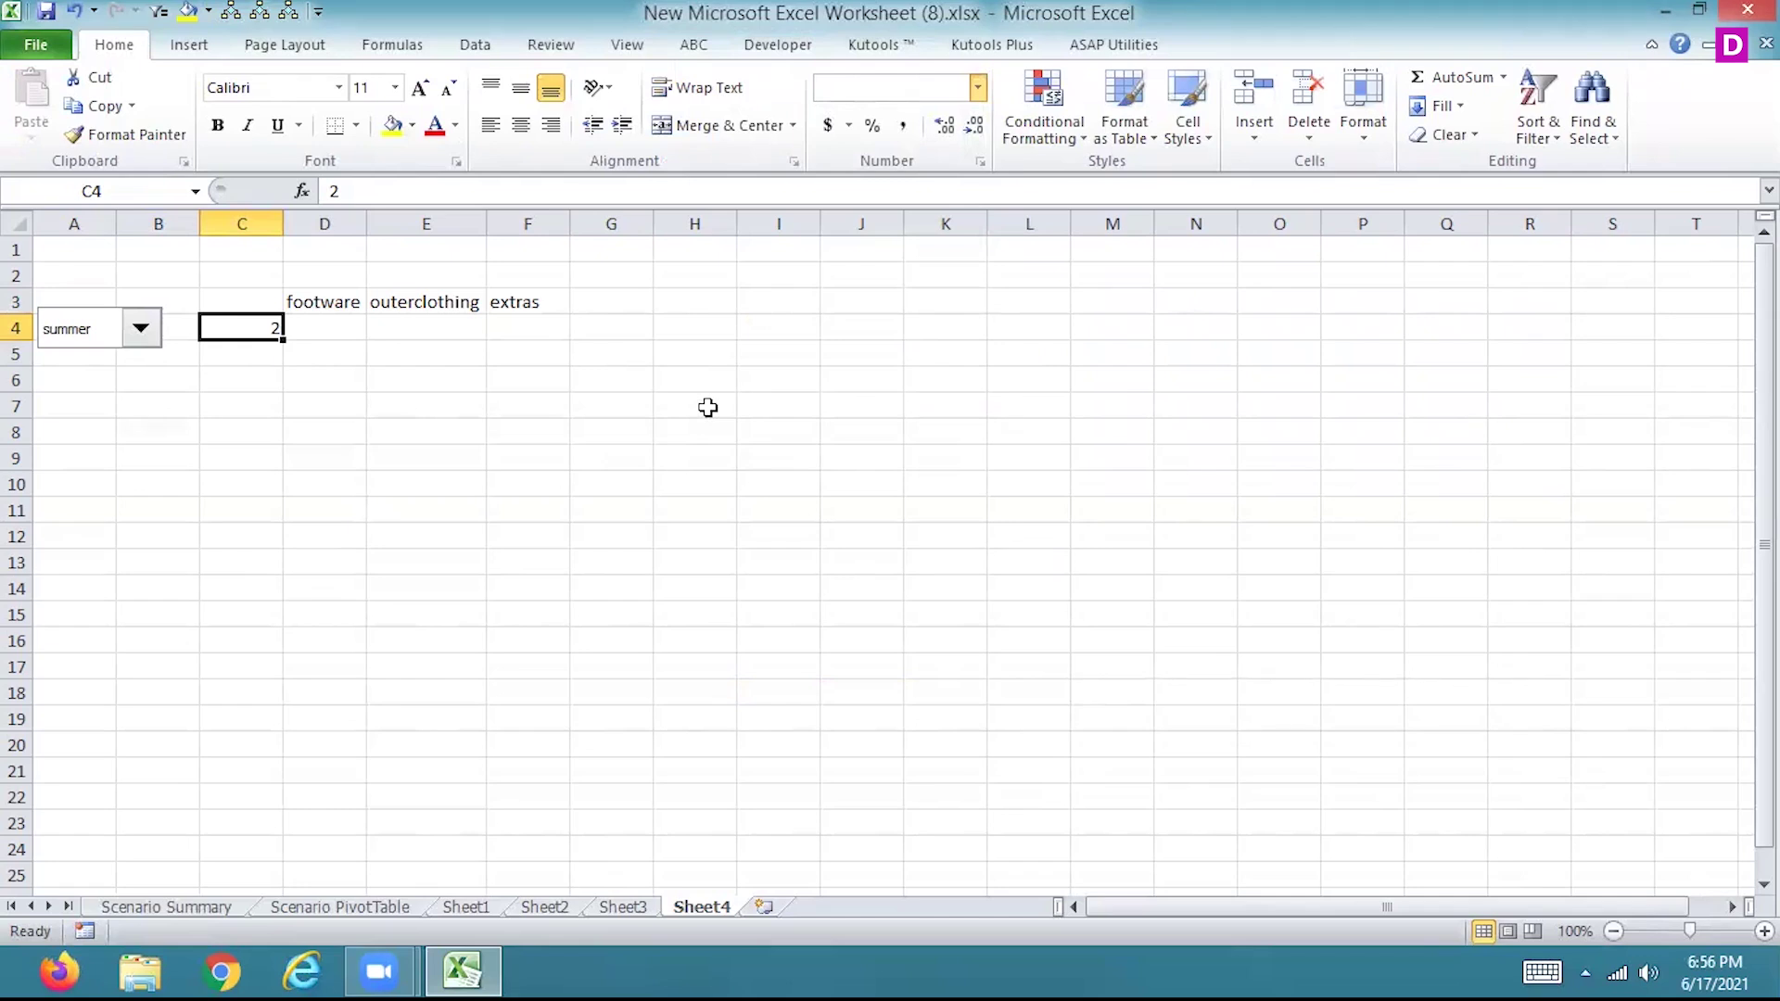
pyautogui.hotkey('ctrl', '1')
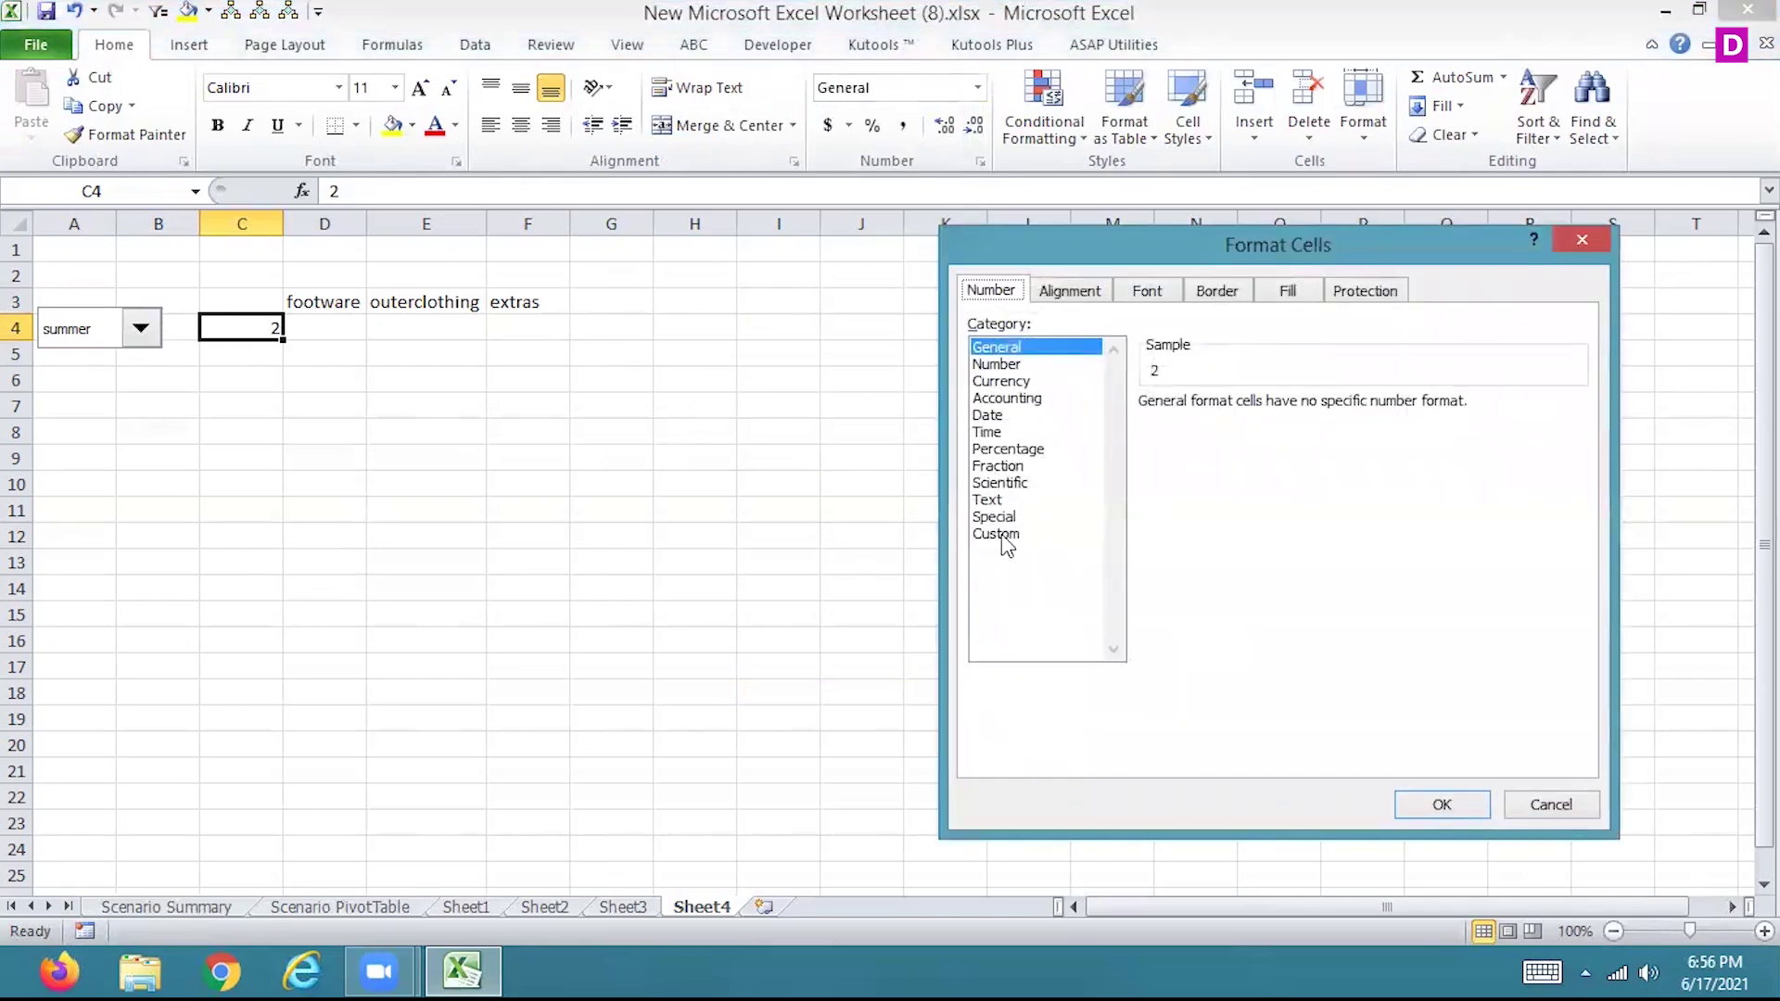
pyautogui.click(997, 534)
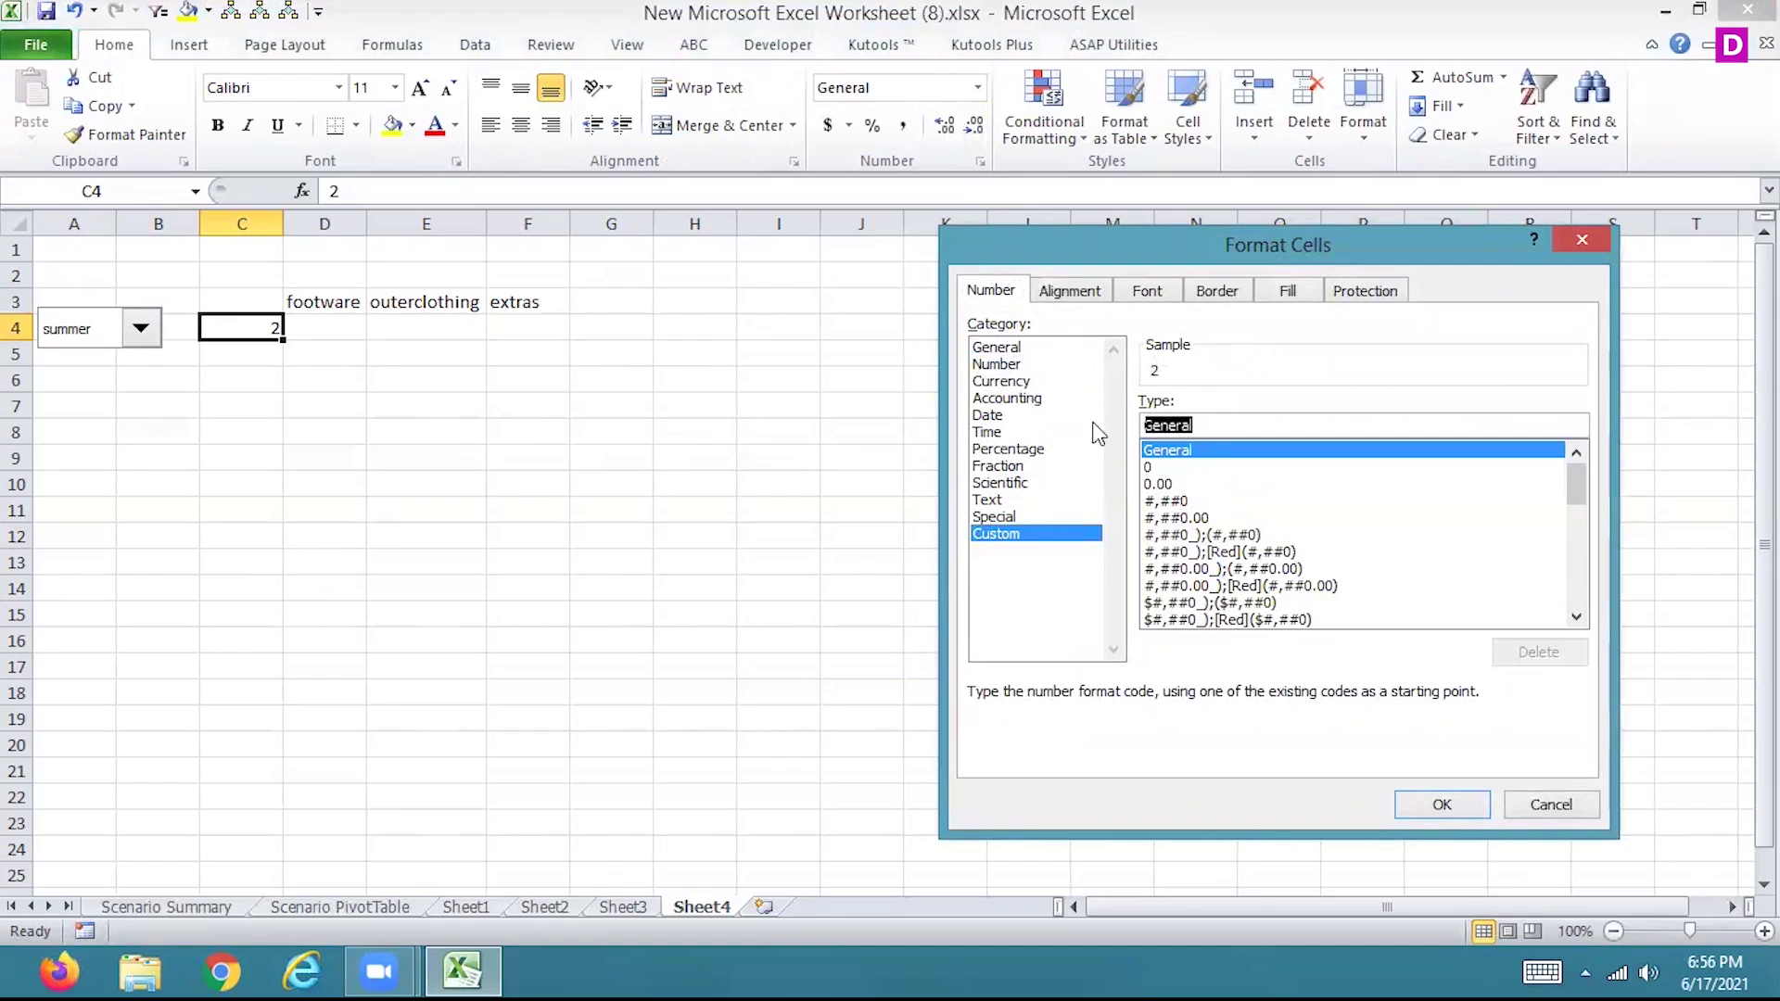
pyautogui.write(';;;')
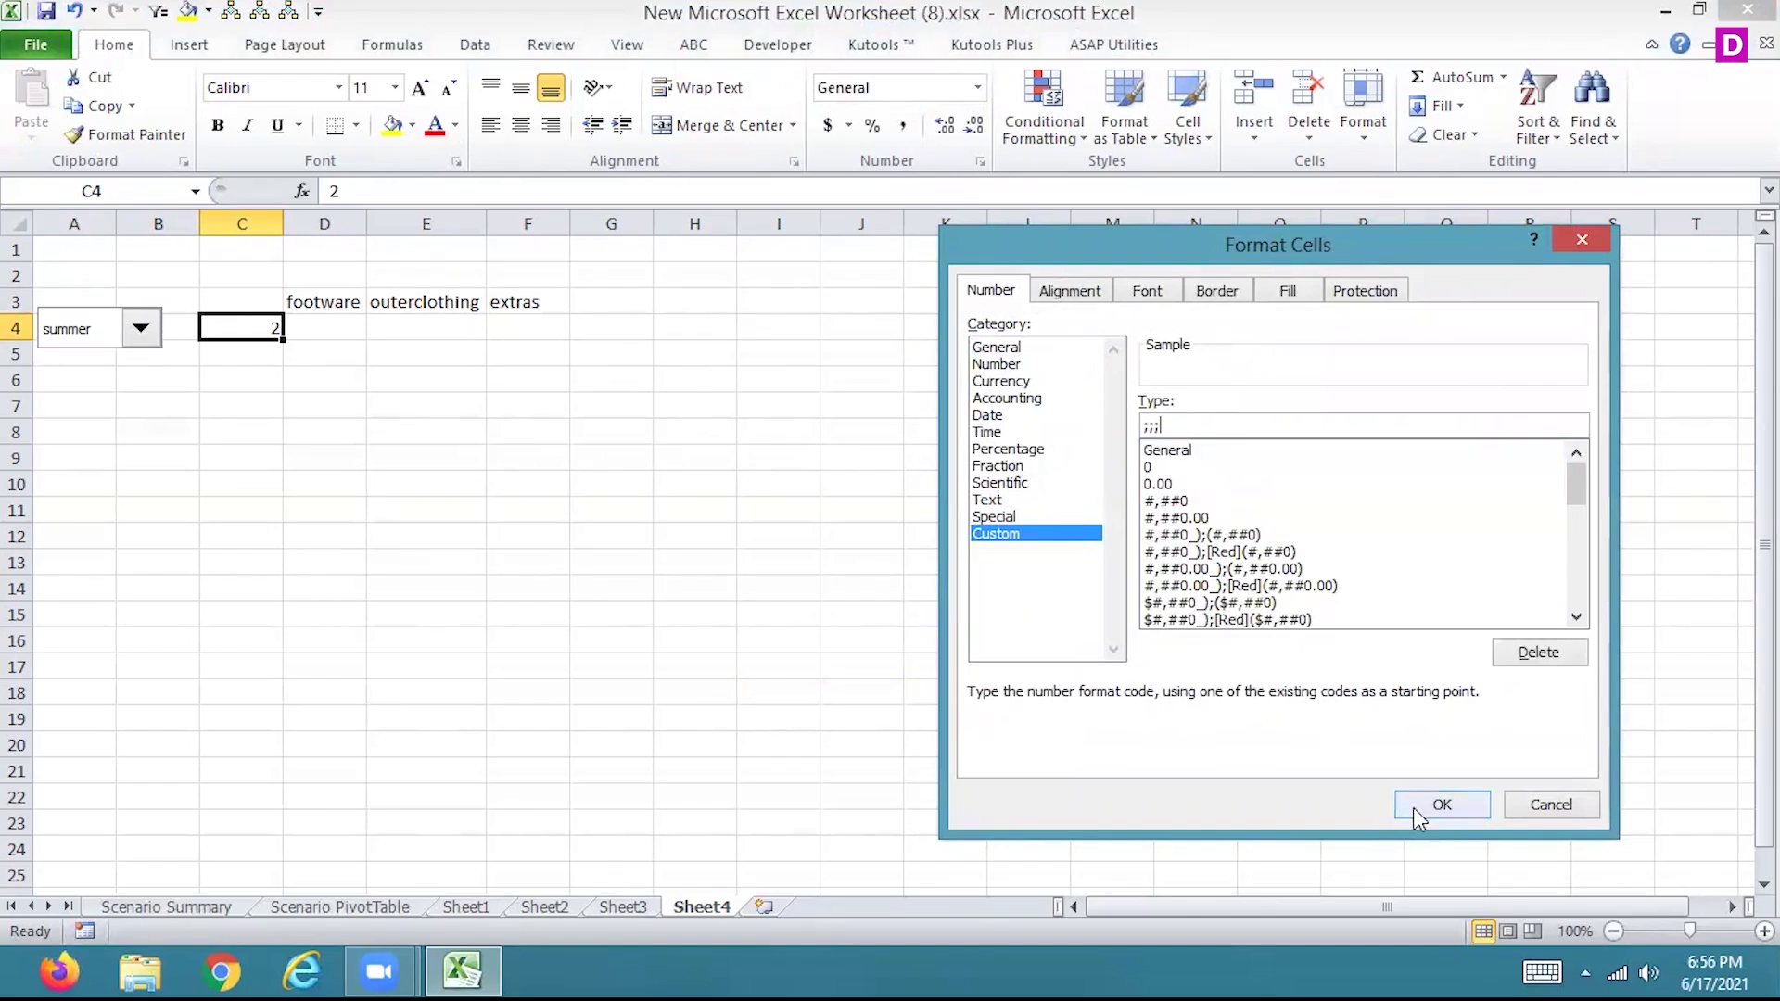
pyautogui.click(1417, 814)
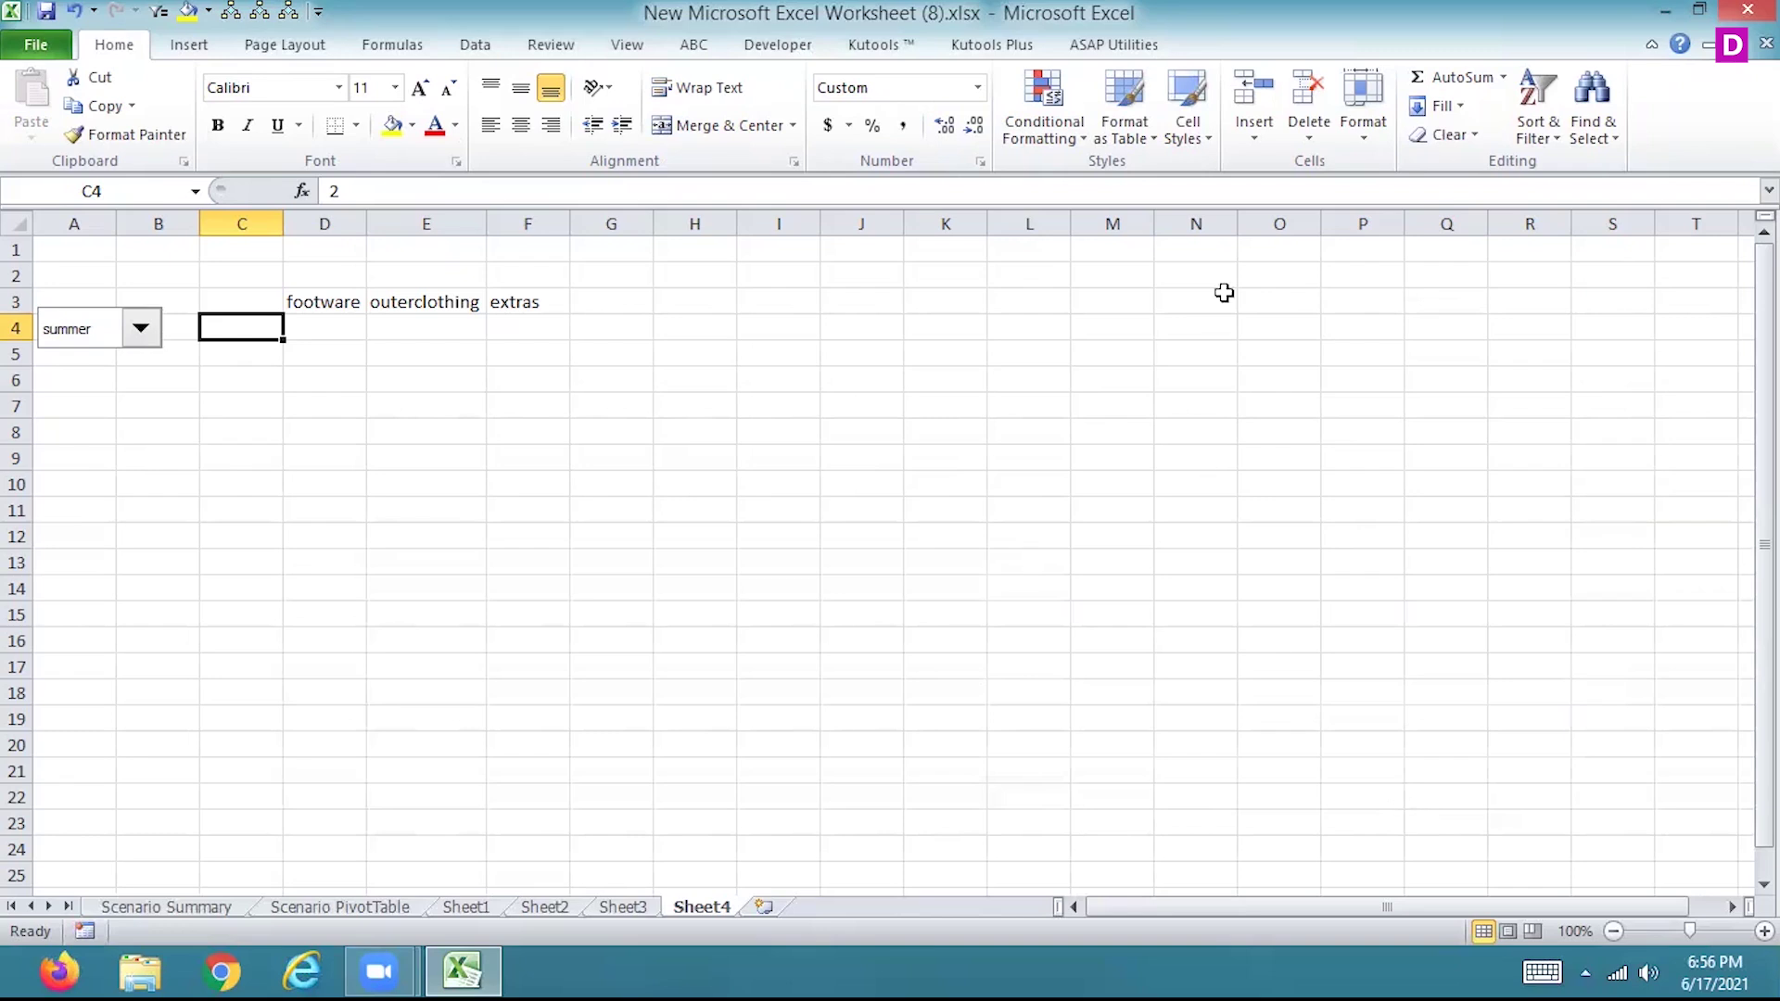
# Clear the ;;; custom code from cell C4's number format and apply the change.
pyautogui.click(978, 90)
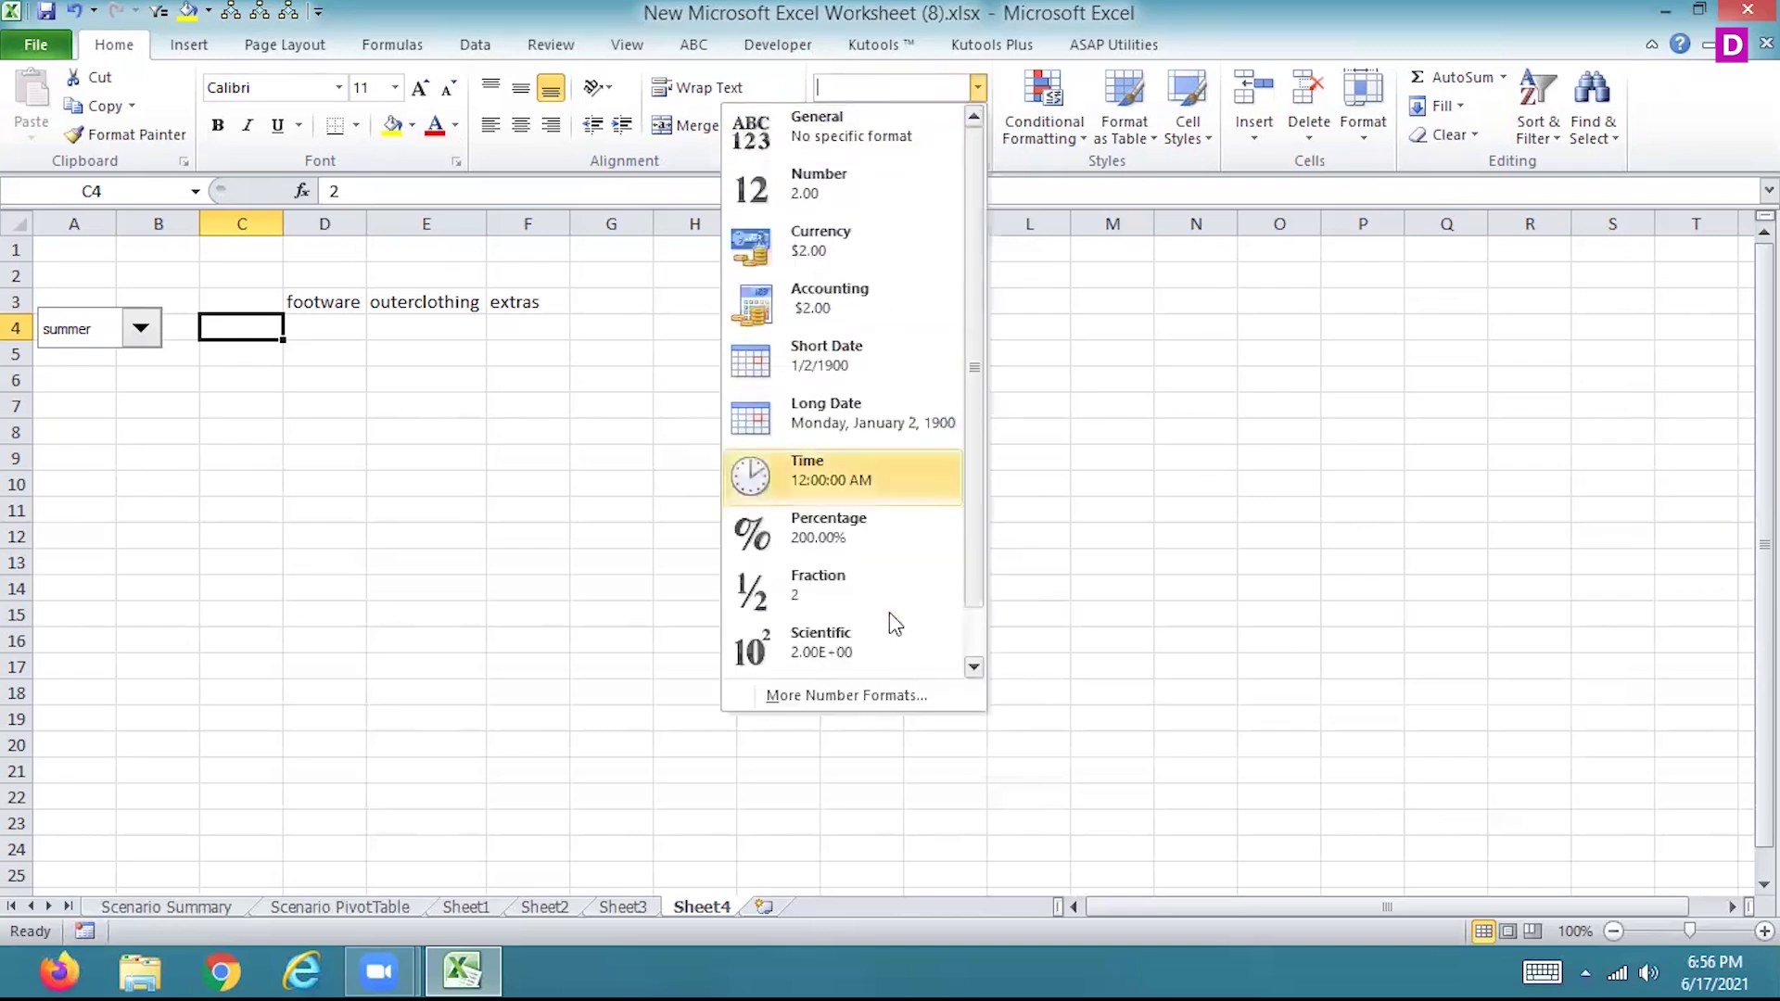
pyautogui.click(835, 691)
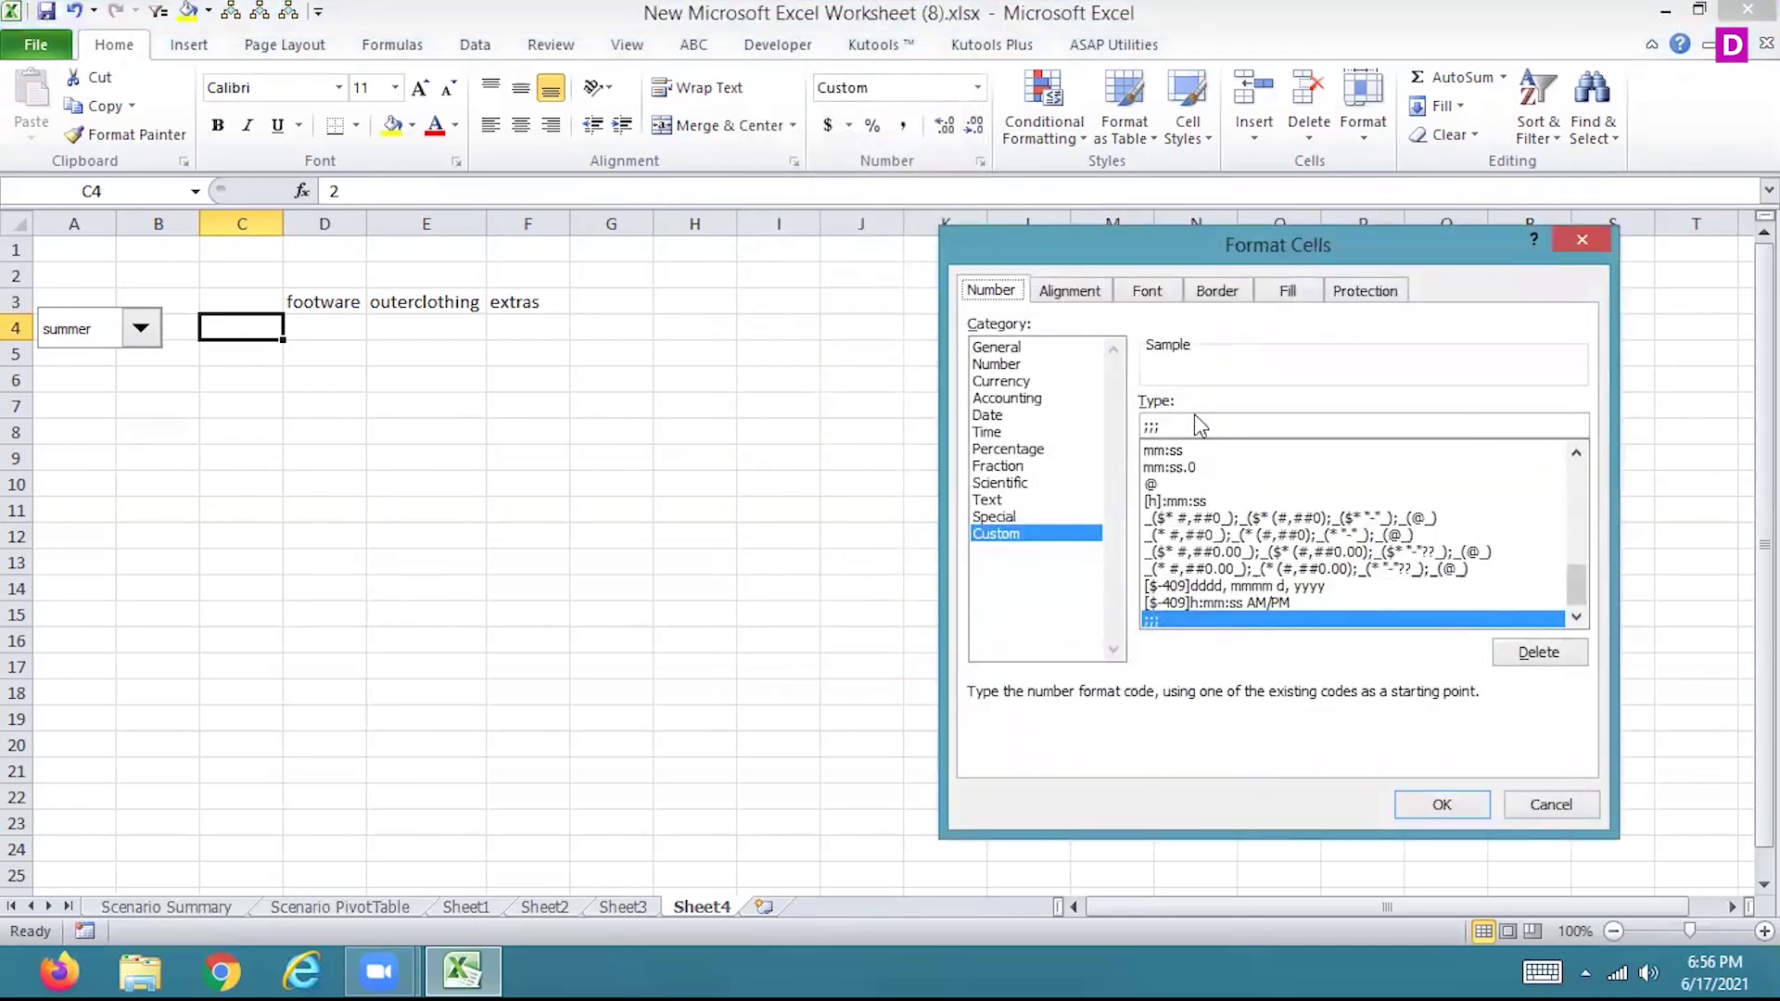
pyautogui.moveTo(1179, 427); pyautogui.dragTo(1121, 429)
pyautogui.press('BackSpace')
pyautogui.click(1460, 808)
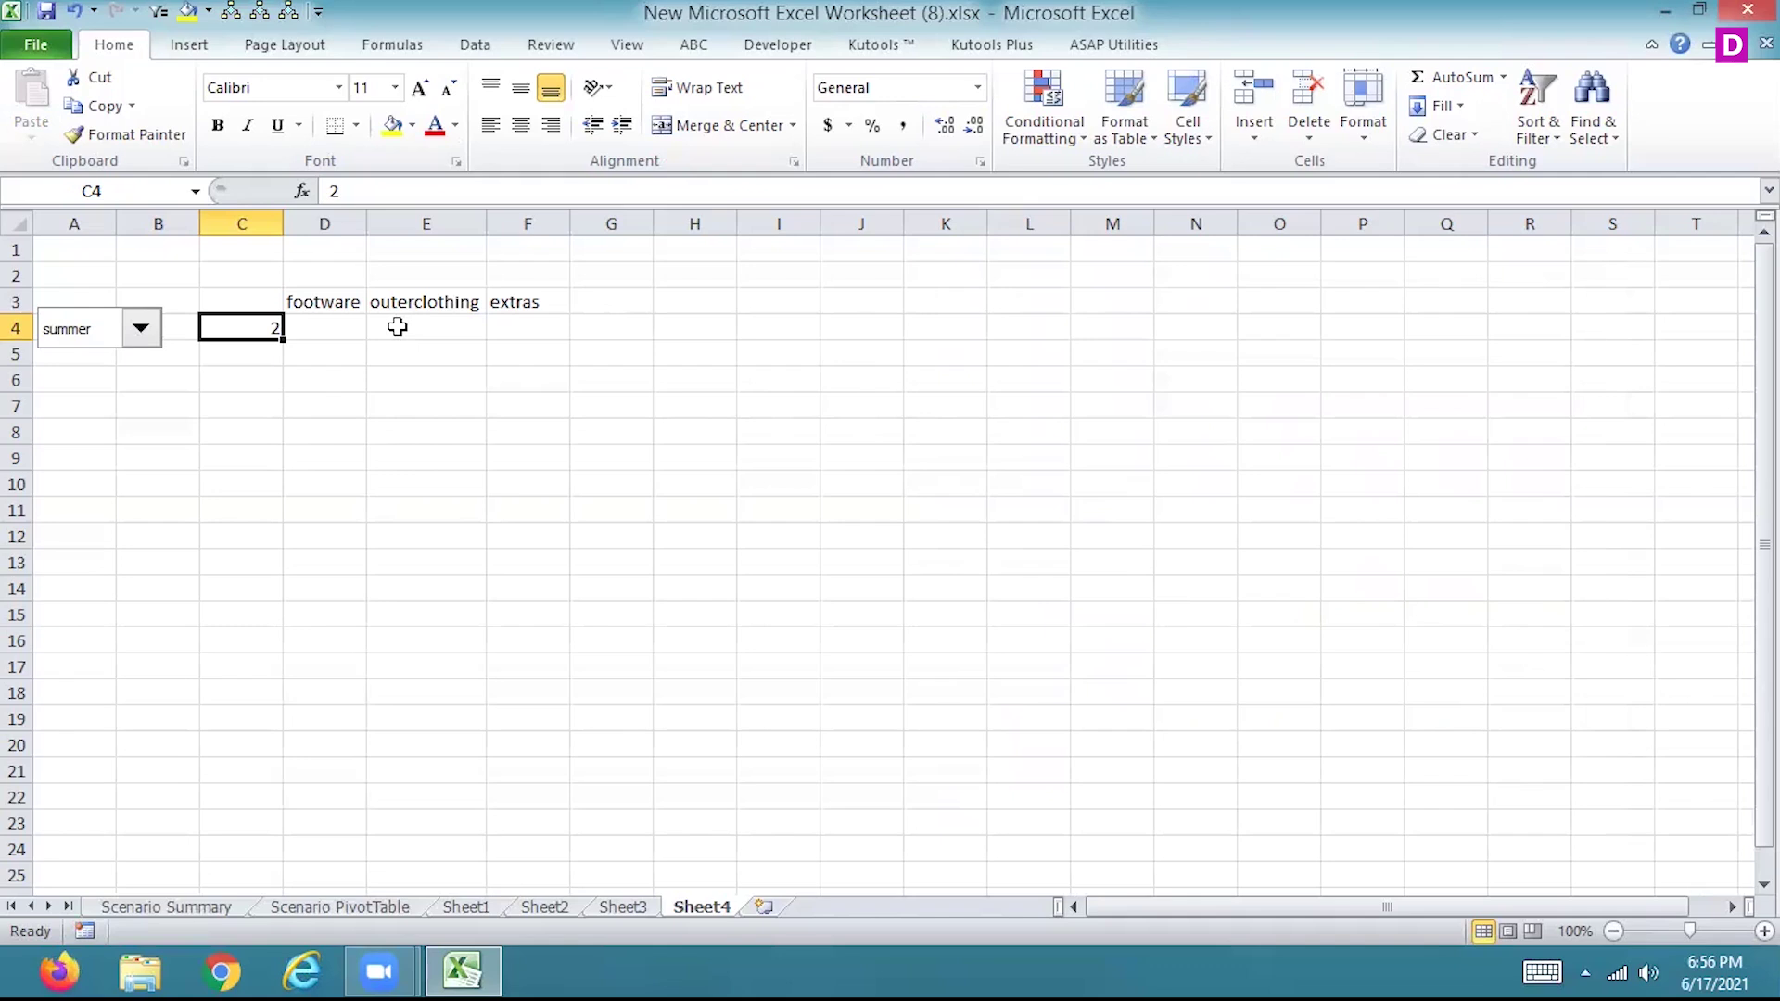
# Widen columns D, E and F so the footware, outerclothing and extras columns have more room for their entries.
pyautogui.click(335, 328)
pyautogui.click(451, 335)
pyautogui.click(548, 330)
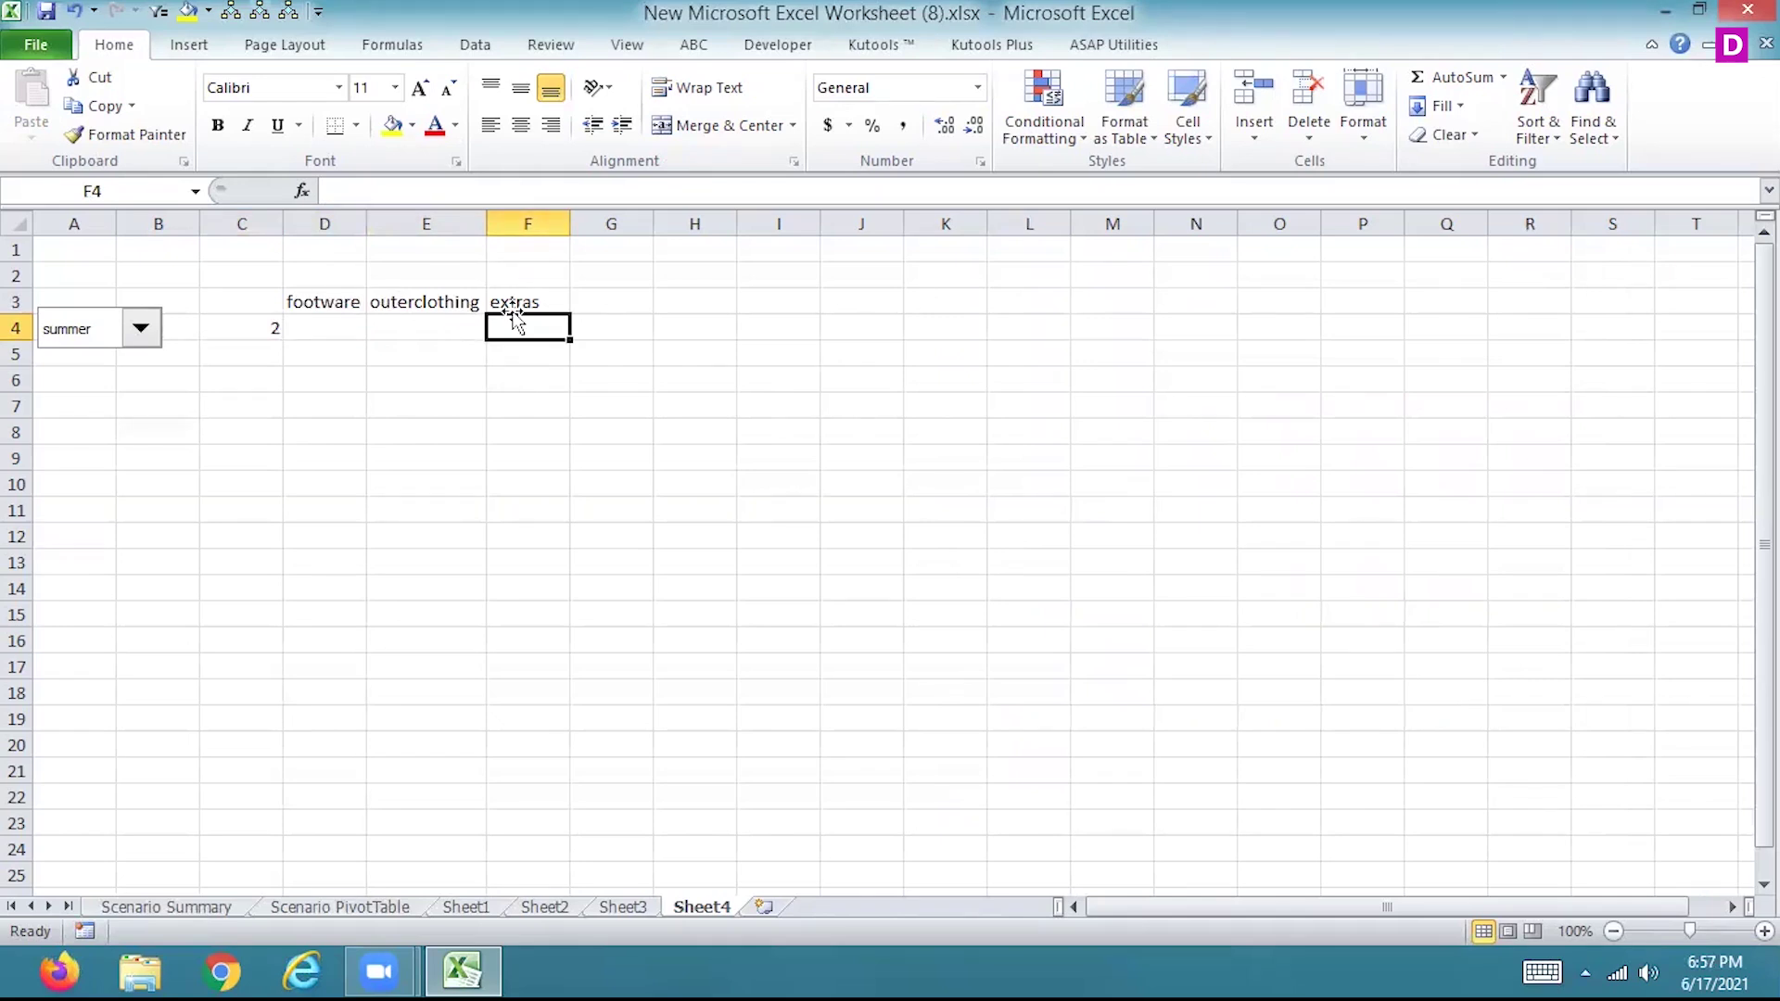
pyautogui.moveTo(320, 306); pyautogui.dragTo(516, 299)
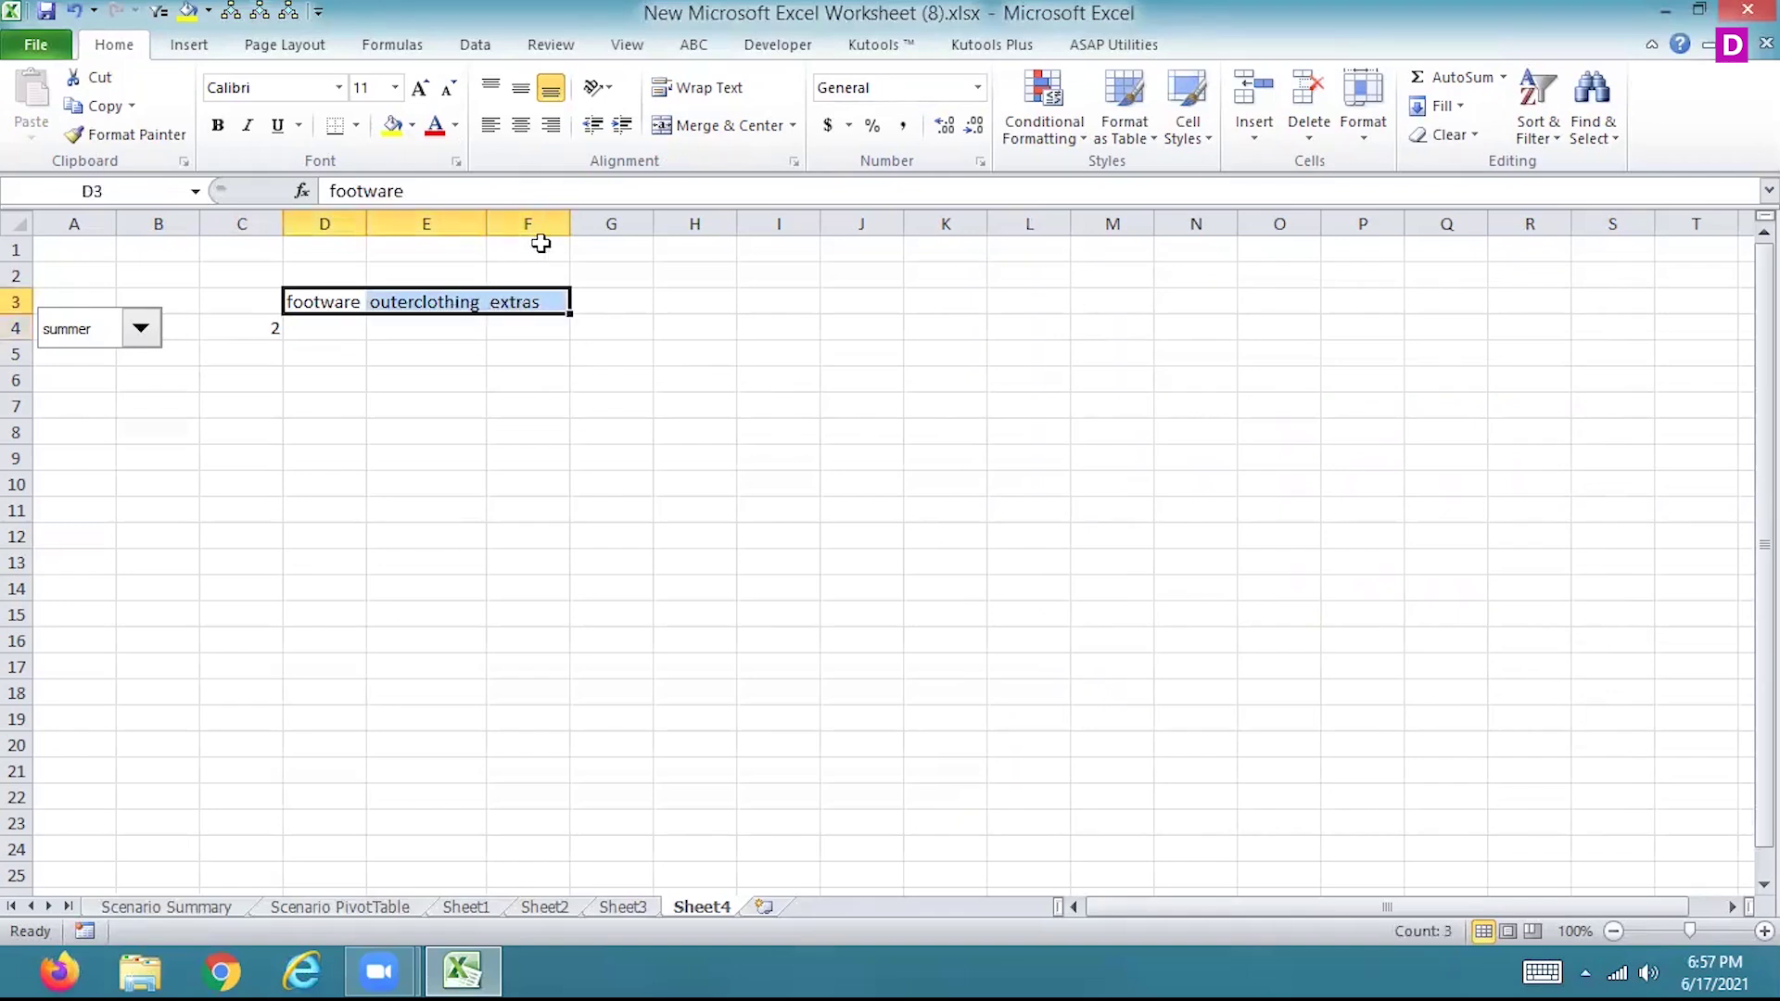
pyautogui.doubleClick(569, 208)
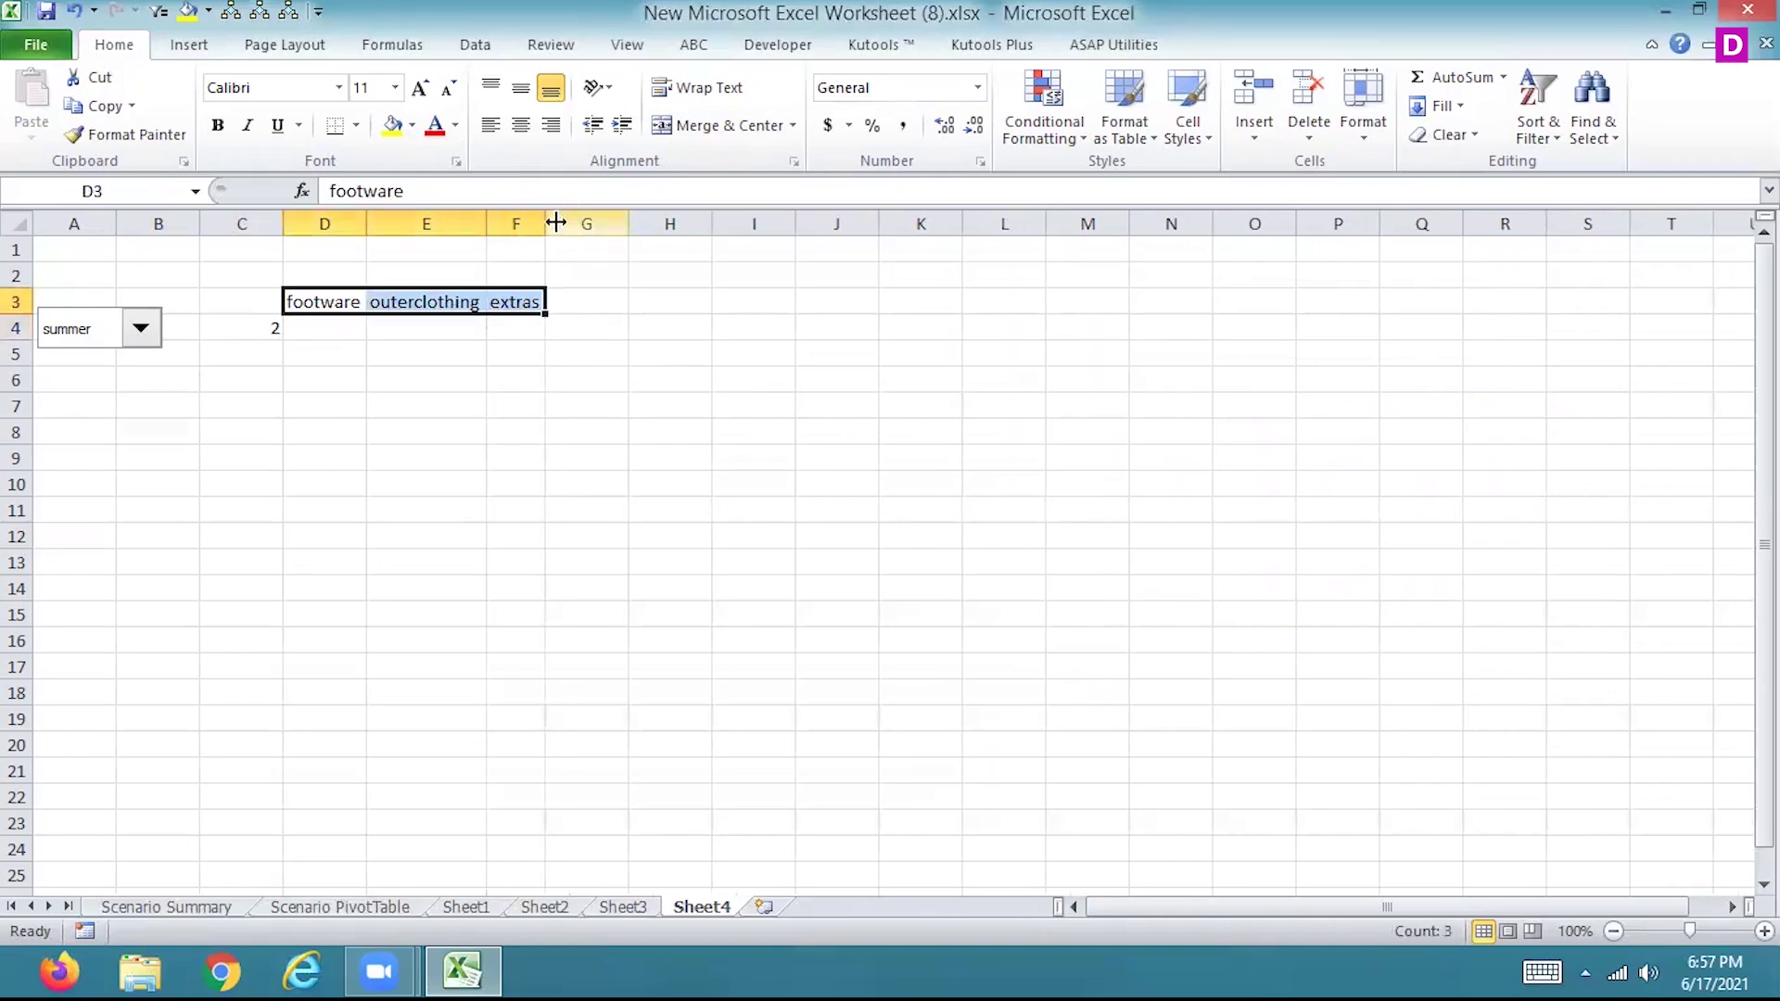
pyautogui.moveTo(548, 224); pyautogui.dragTo(610, 236)
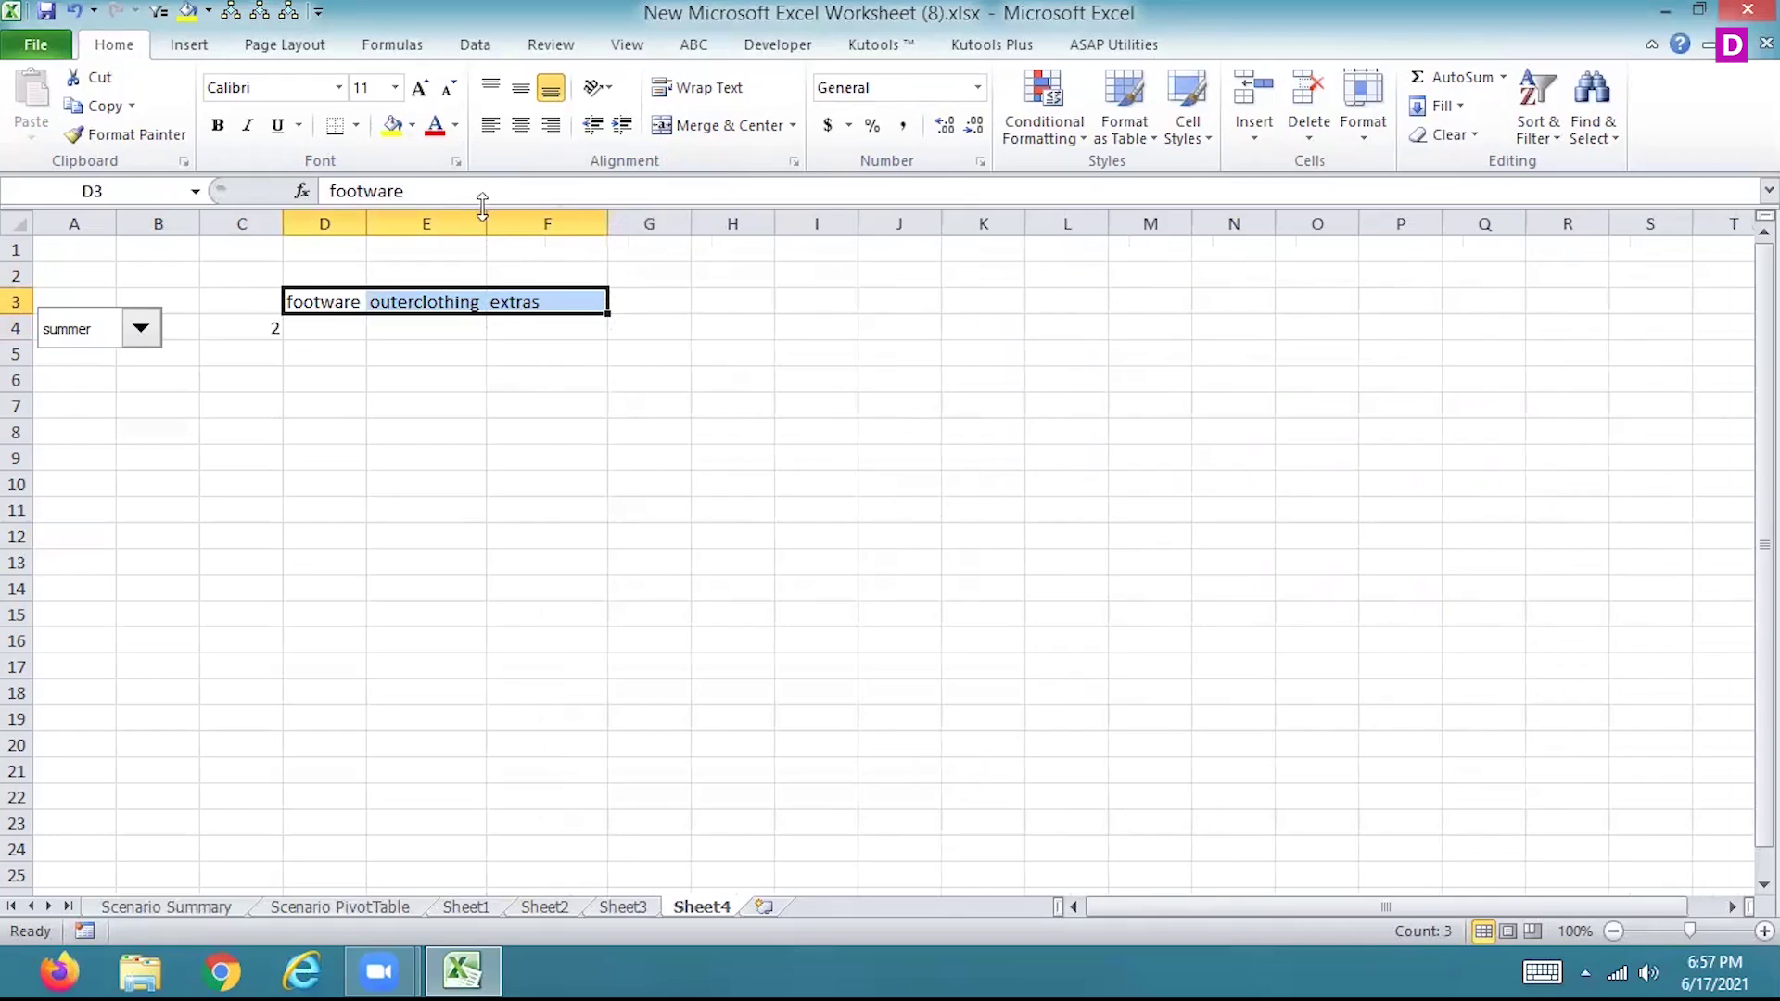
pyautogui.moveTo(485, 224); pyautogui.dragTo(528, 224)
pyautogui.moveTo(366, 225); pyautogui.dragTo(417, 224)
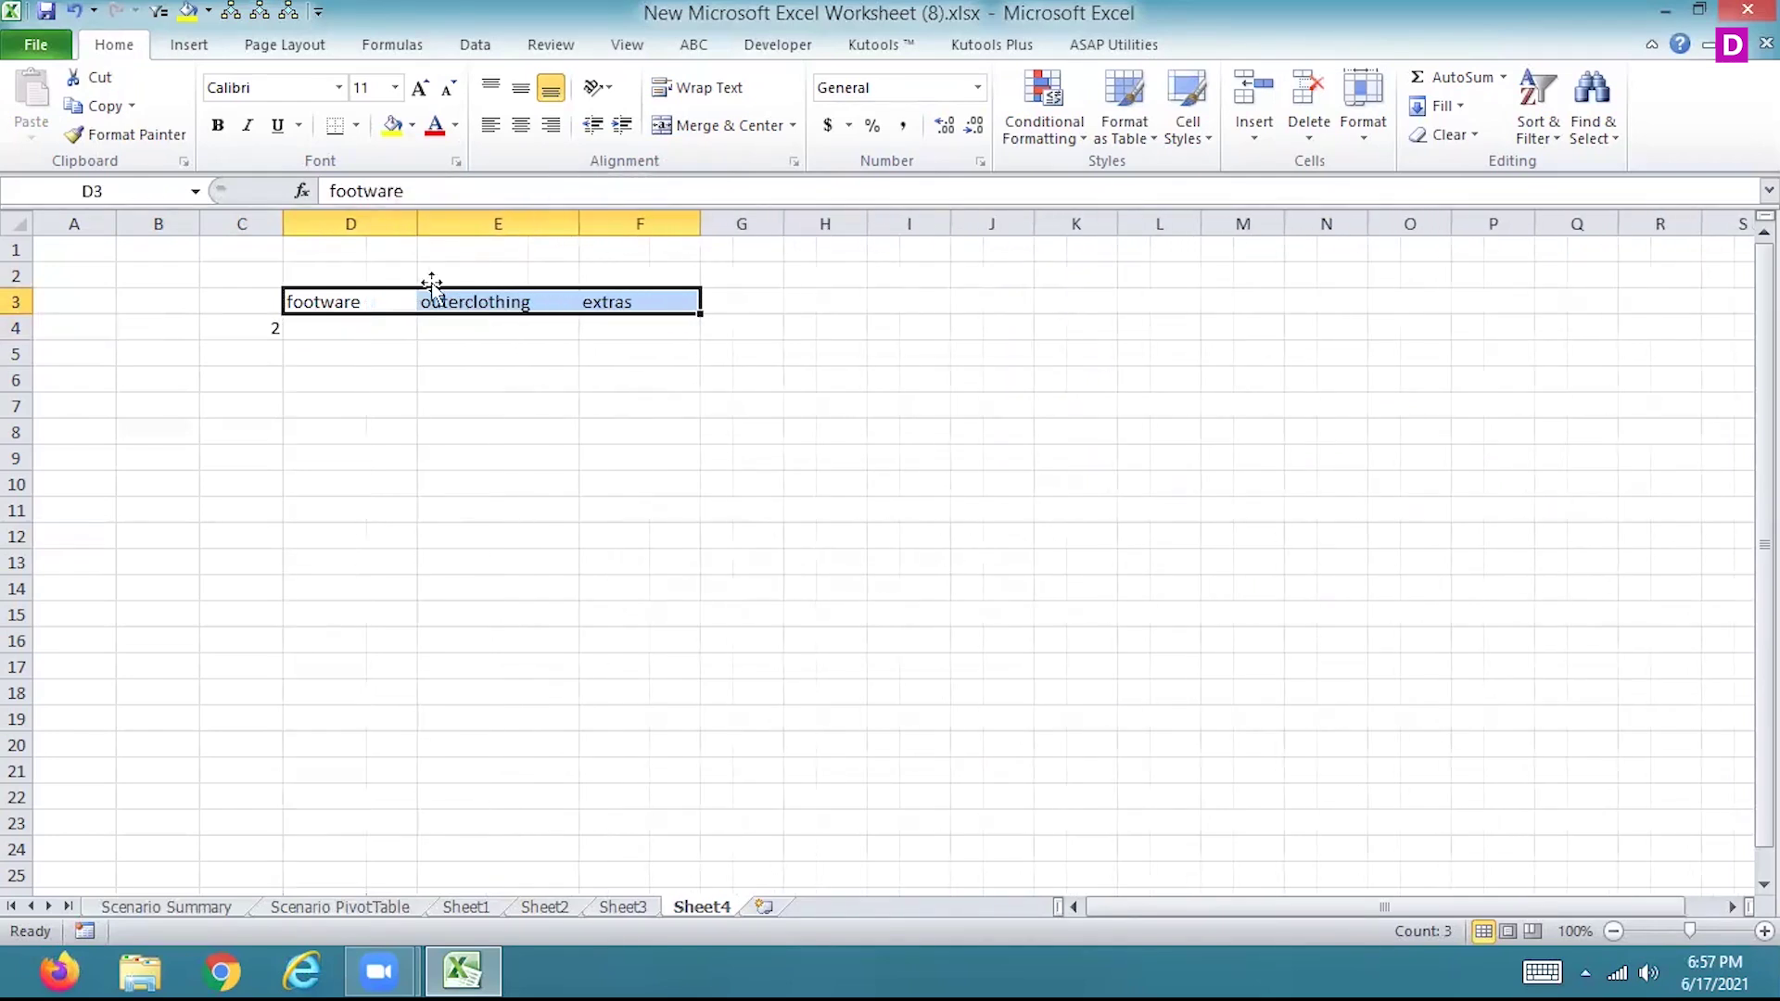
# Select cell D4 and test the combo box by choosing winter and then summer.
pyautogui.click(346, 332)
pyautogui.click(143, 332)
pyautogui.click(103, 357)
pyautogui.click(141, 330)
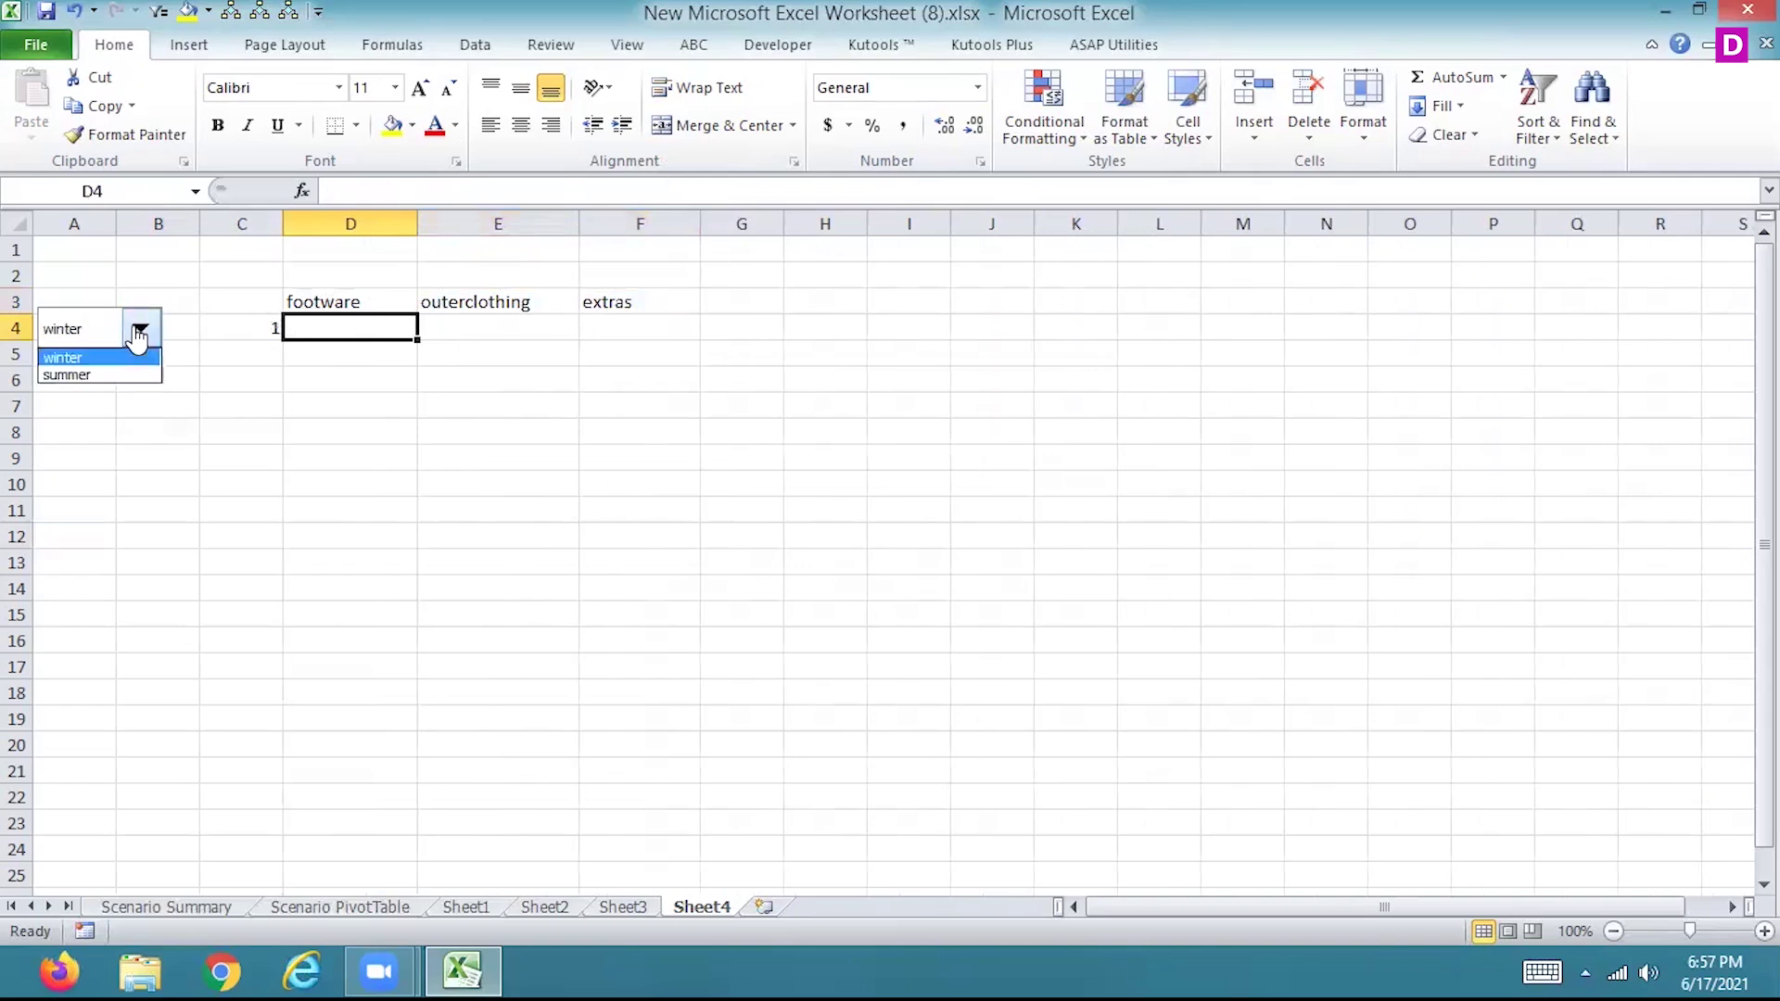
pyautogui.click(122, 375)
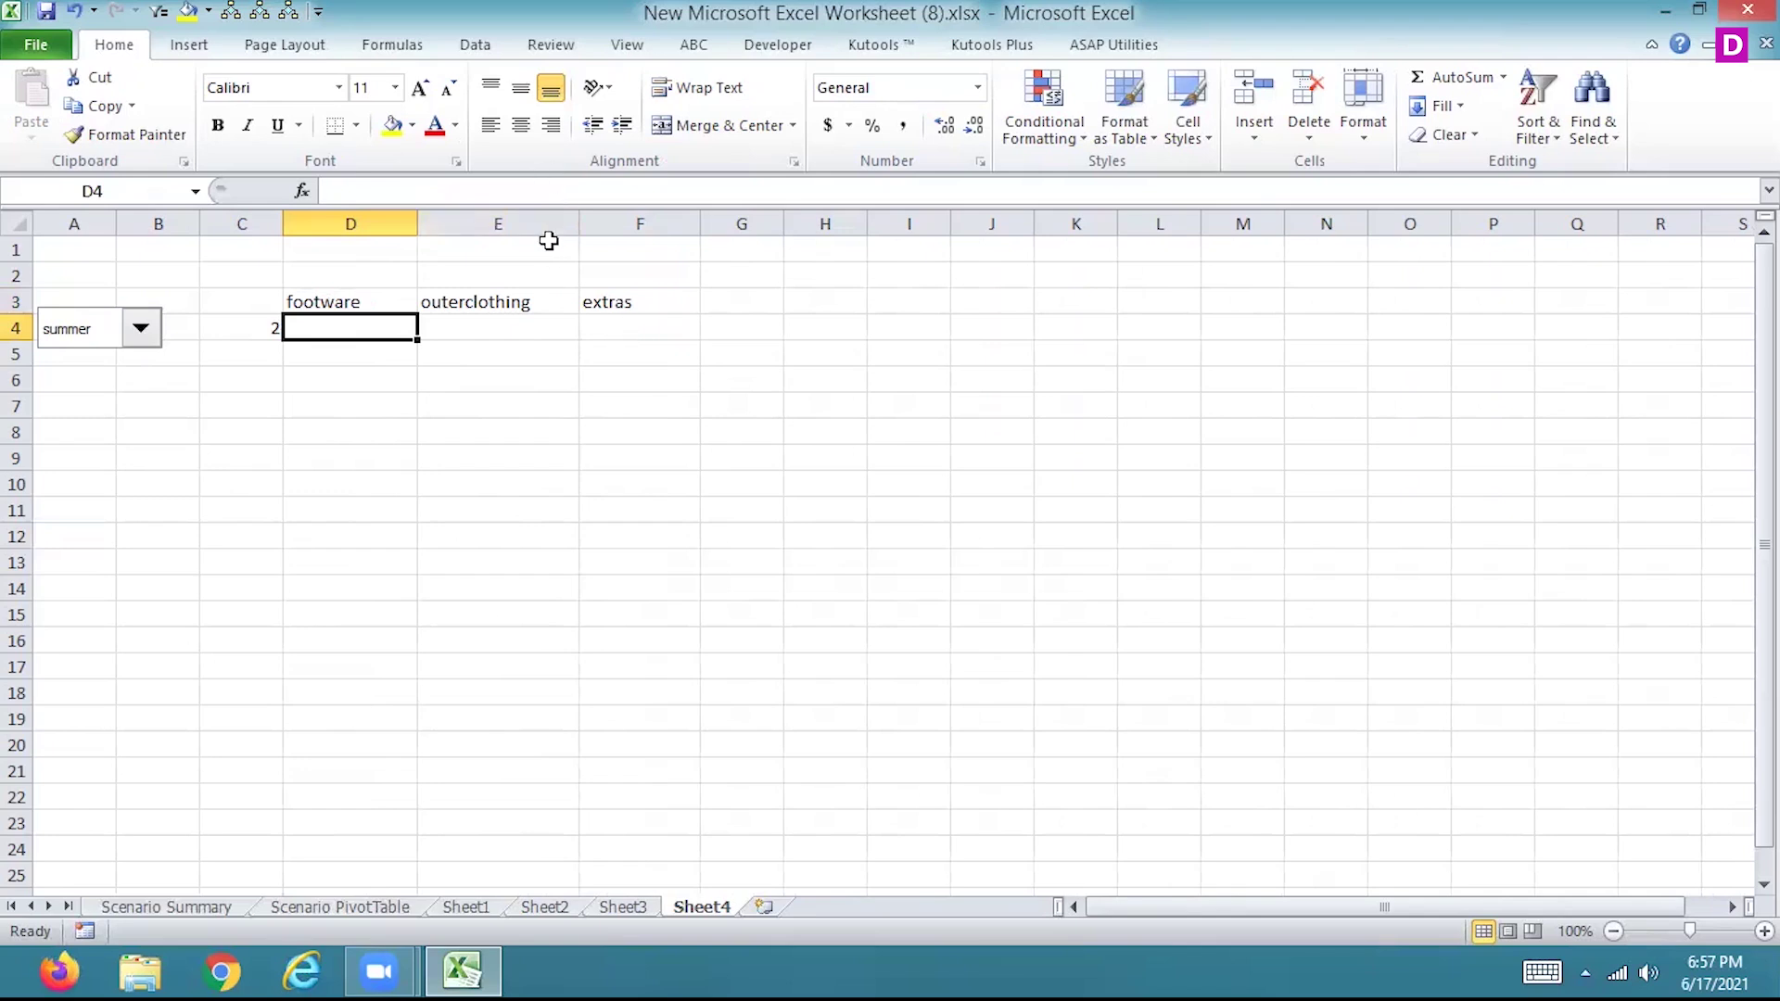
# Enter an INDEX formula in D4 using Sheet3!C4:E6 as the array, Sheet4!C4 as the row number and 1 as the column number.
pyautogui.write('=index')
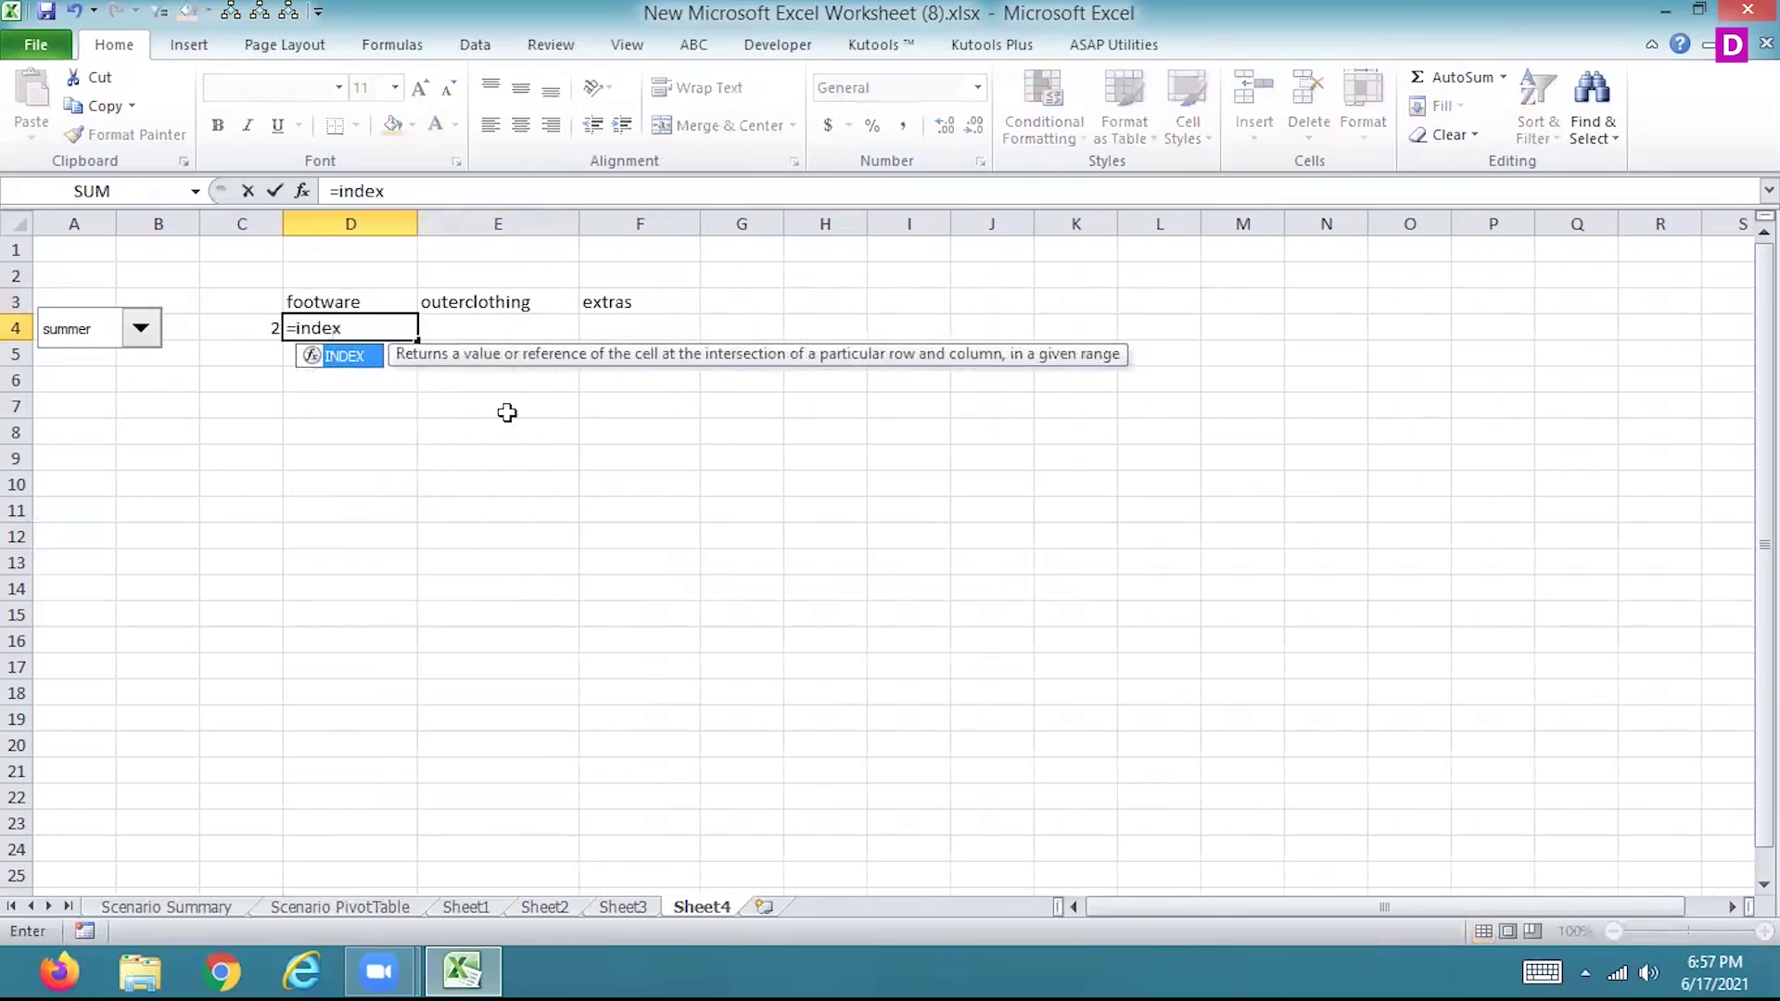
pyautogui.write('(')
pyautogui.click(649, 908)
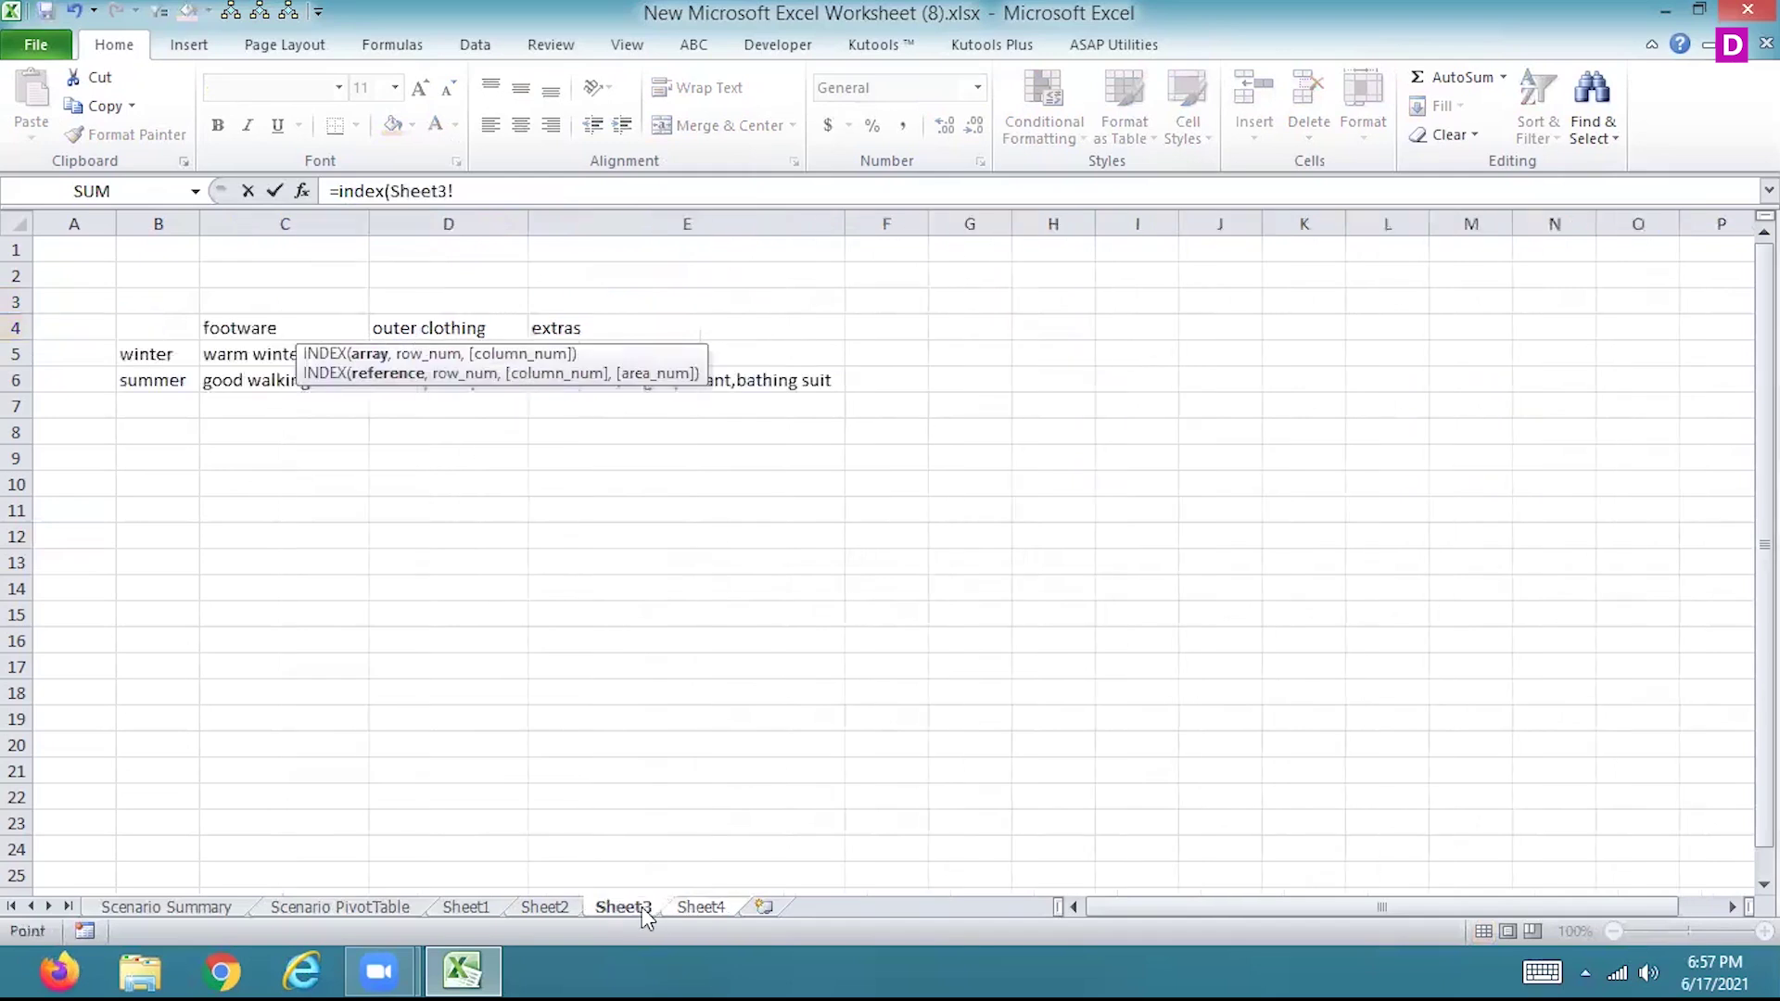
pyautogui.moveTo(190, 327)
pyautogui.mouseDown()
pyautogui.moveTo(662, 334)
pyautogui.moveTo(786, 369)
pyautogui.mouseUp()
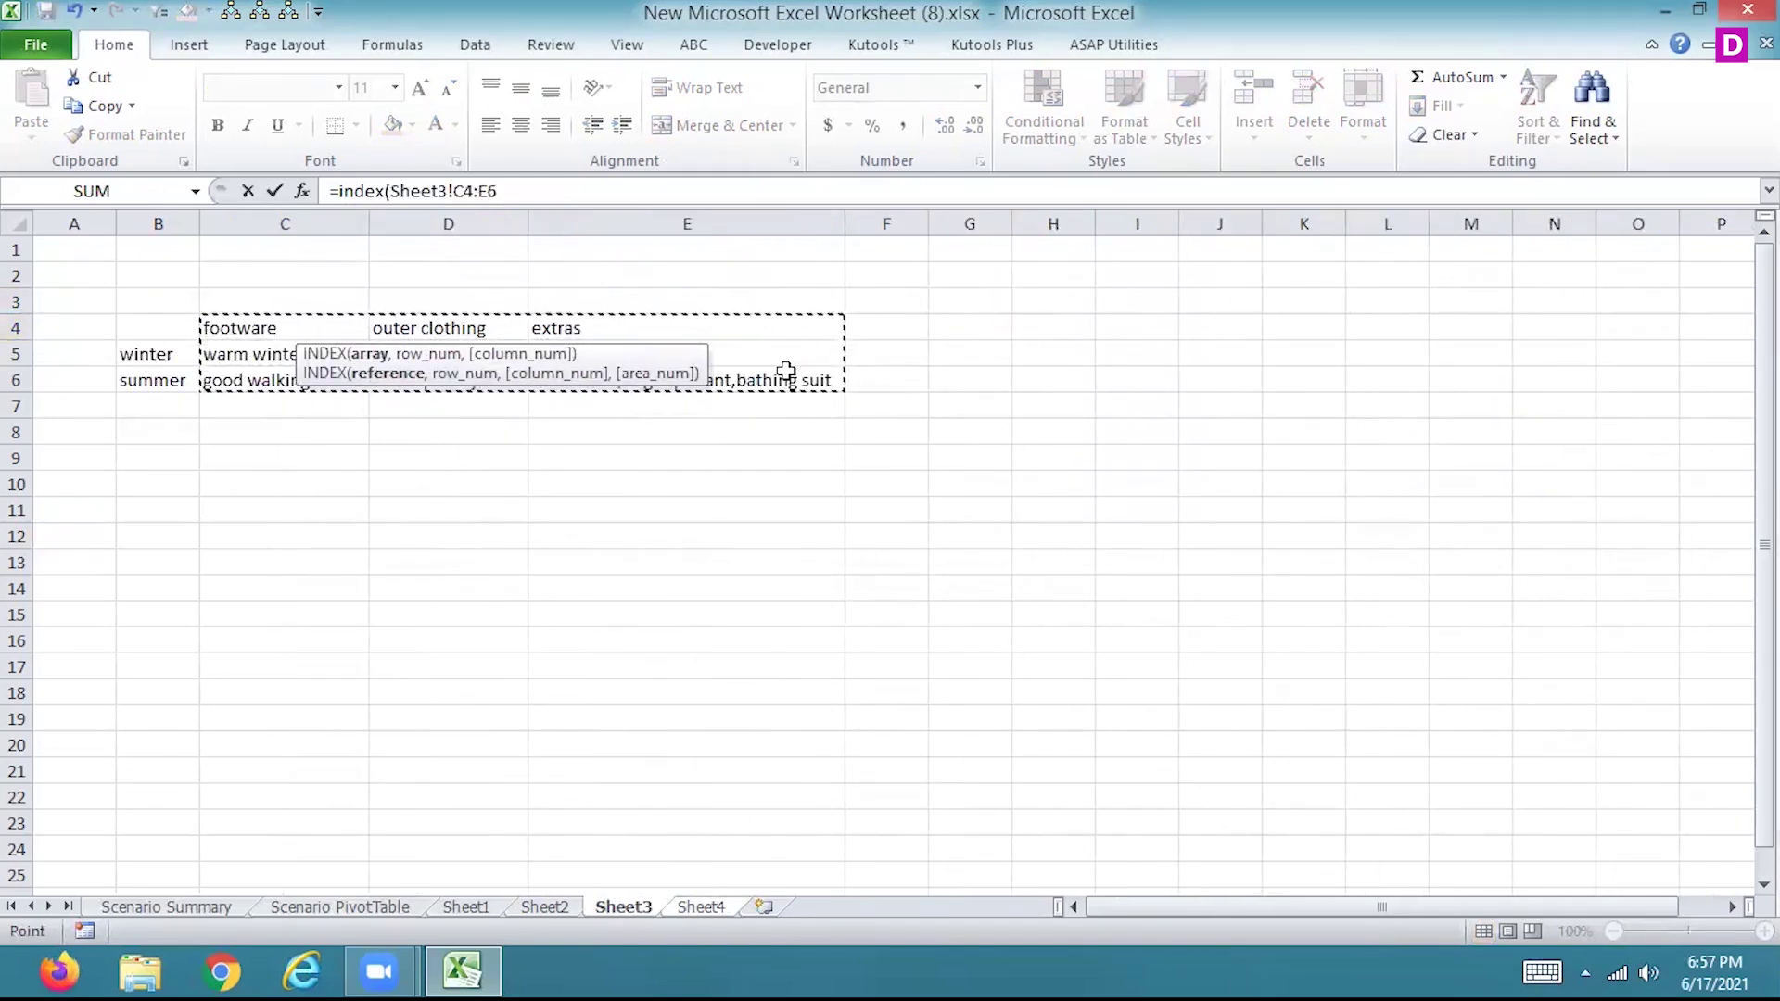
pyautogui.write(',')
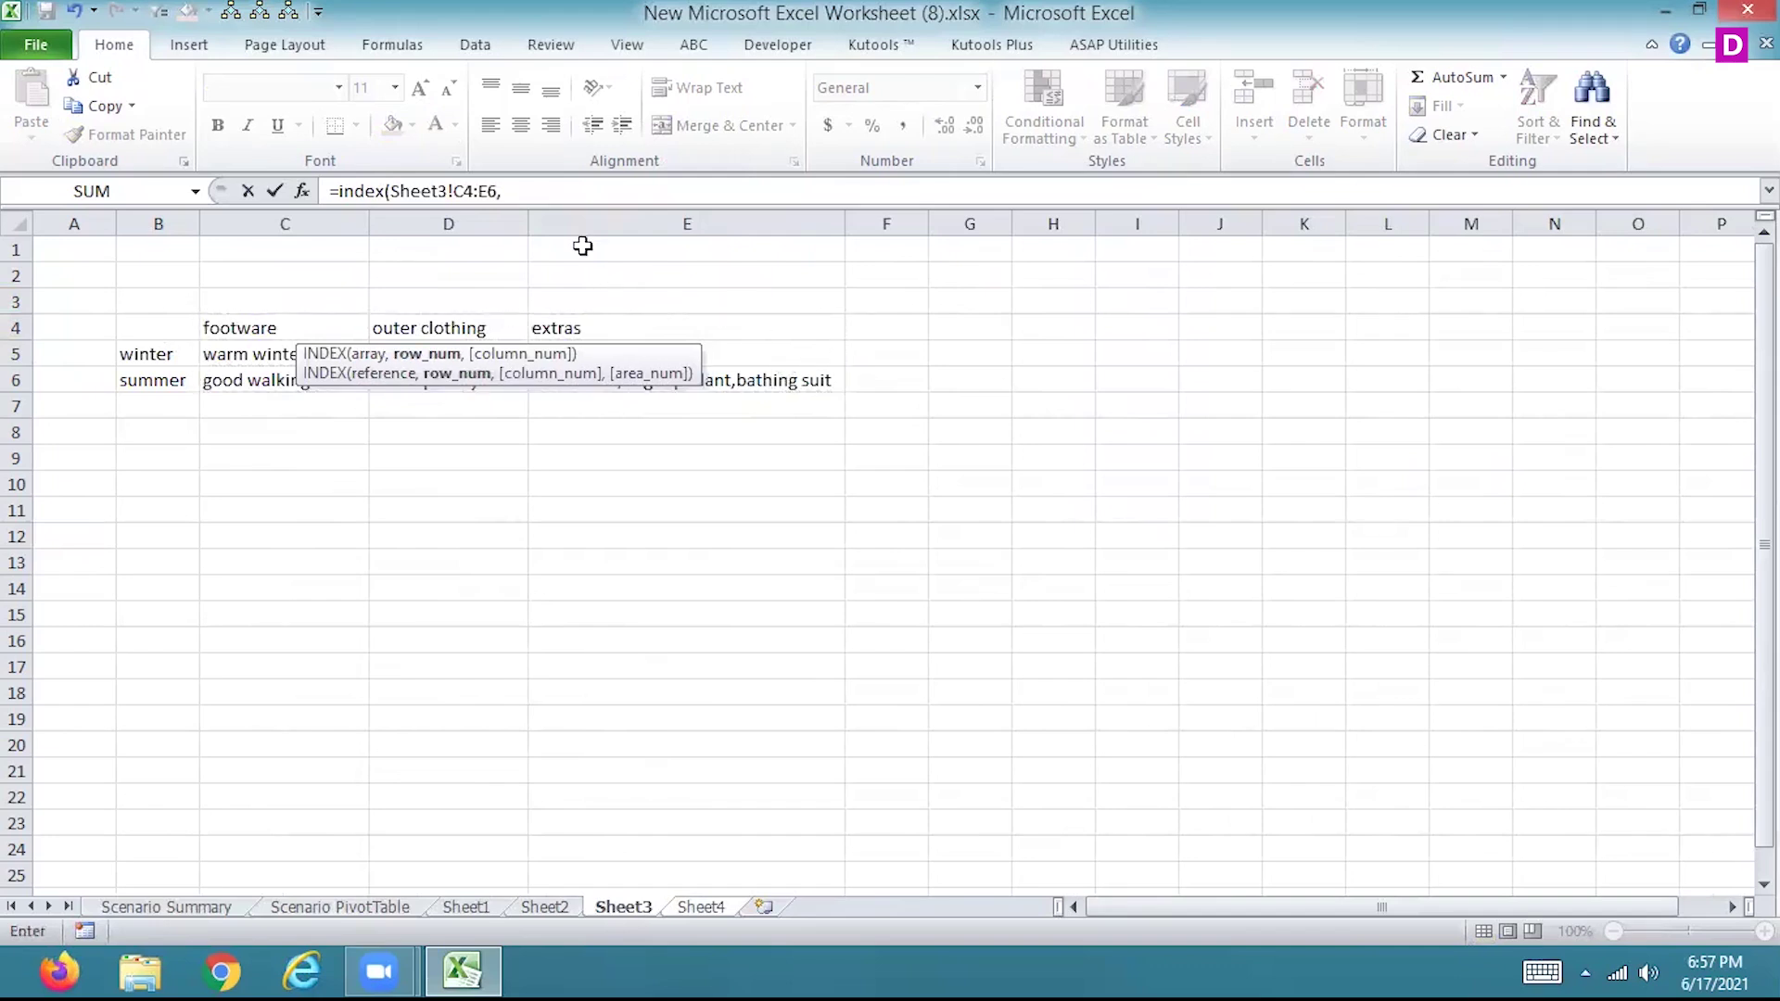
pyautogui.click(697, 912)
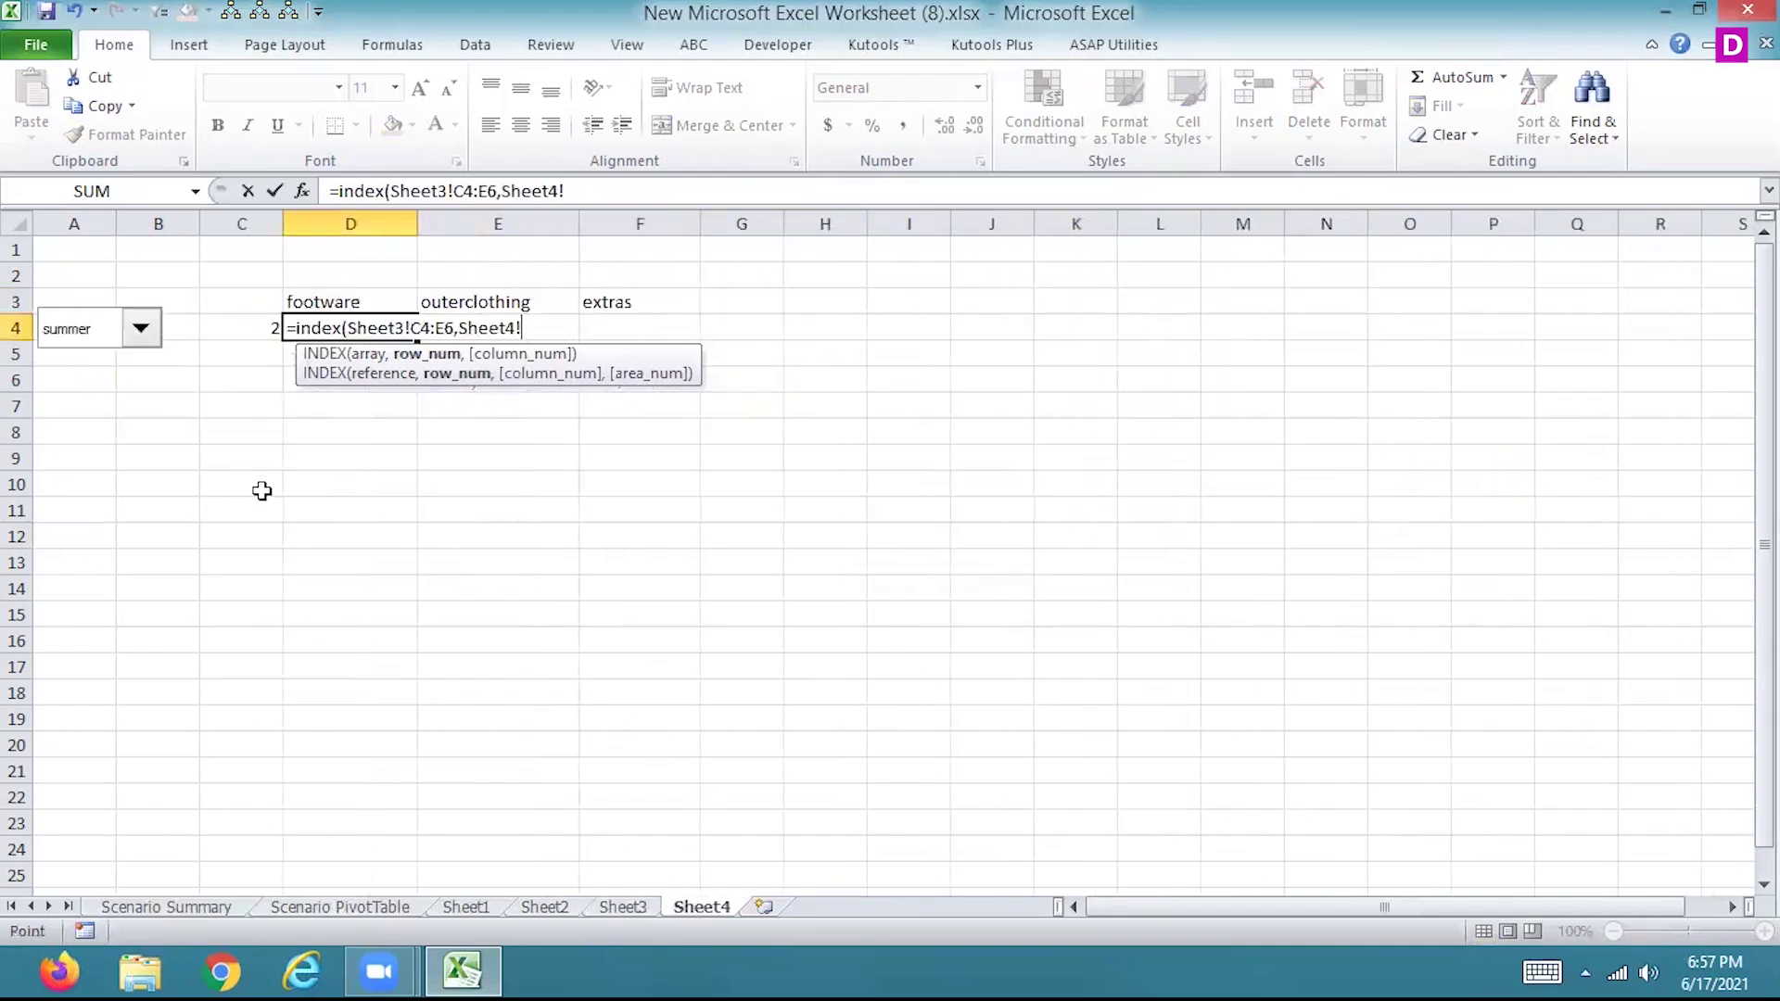
pyautogui.click(243, 328)
pyautogui.write(',')
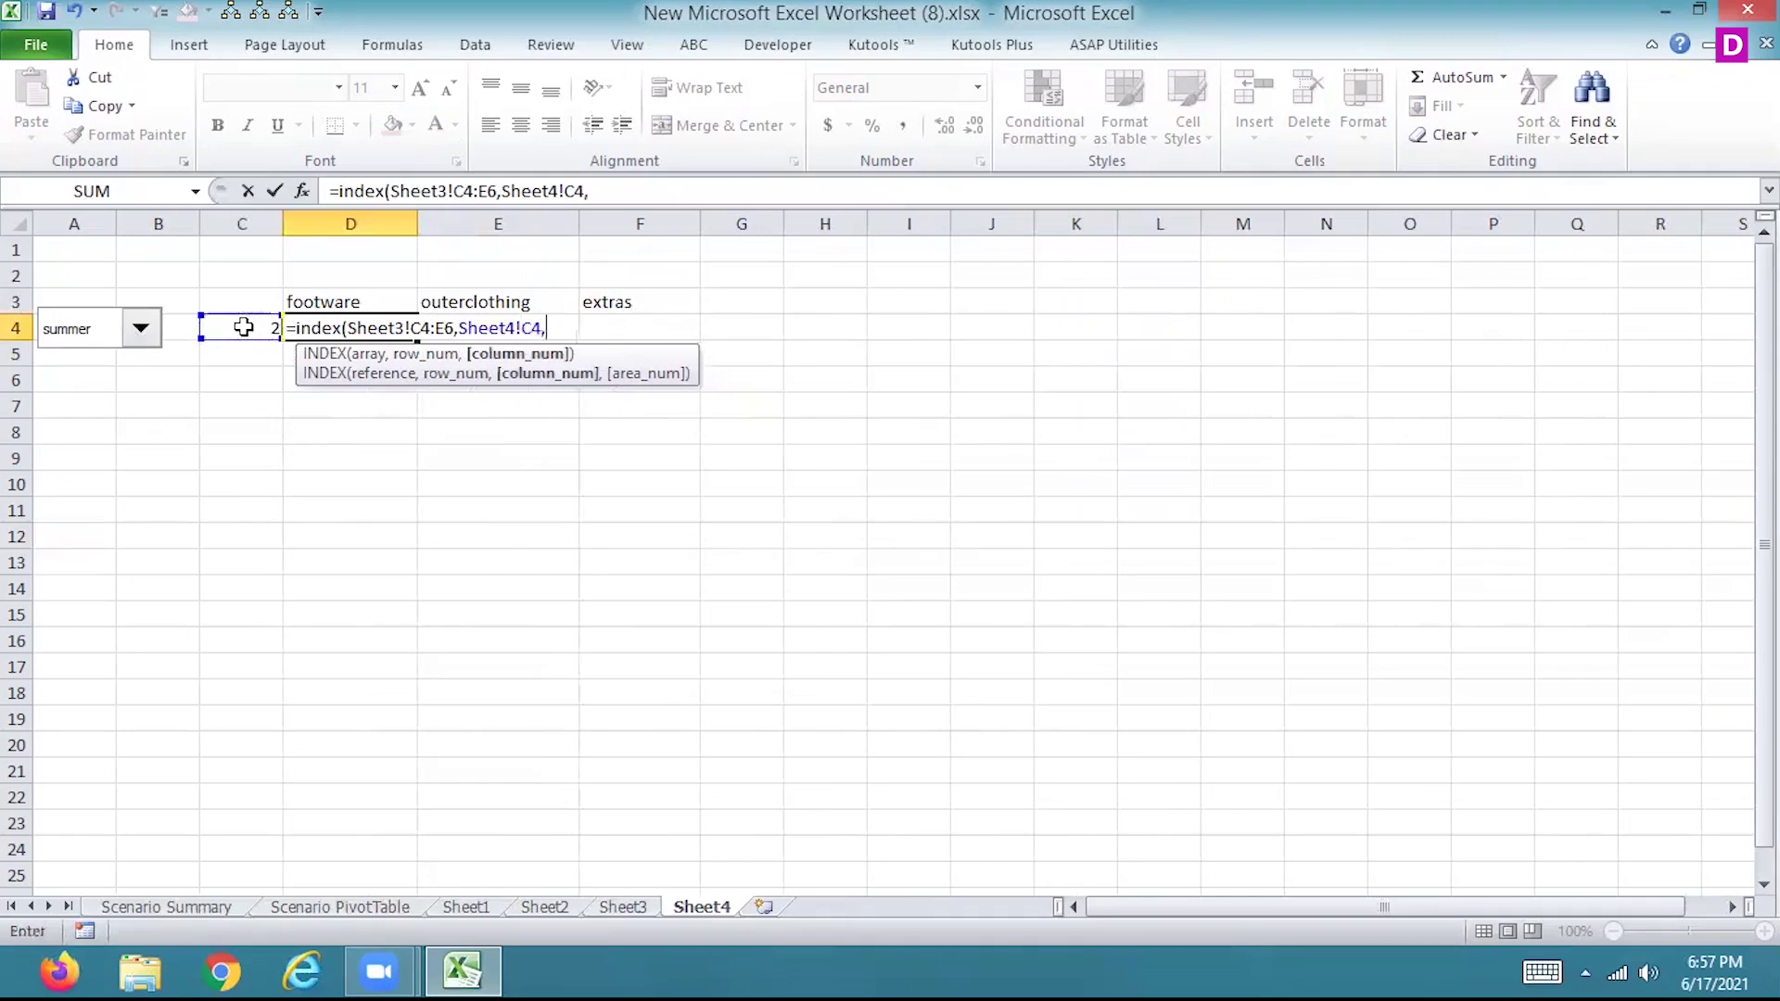
pyautogui.write('1')
pyautogui.press('Return')
pyautogui.press('Up')
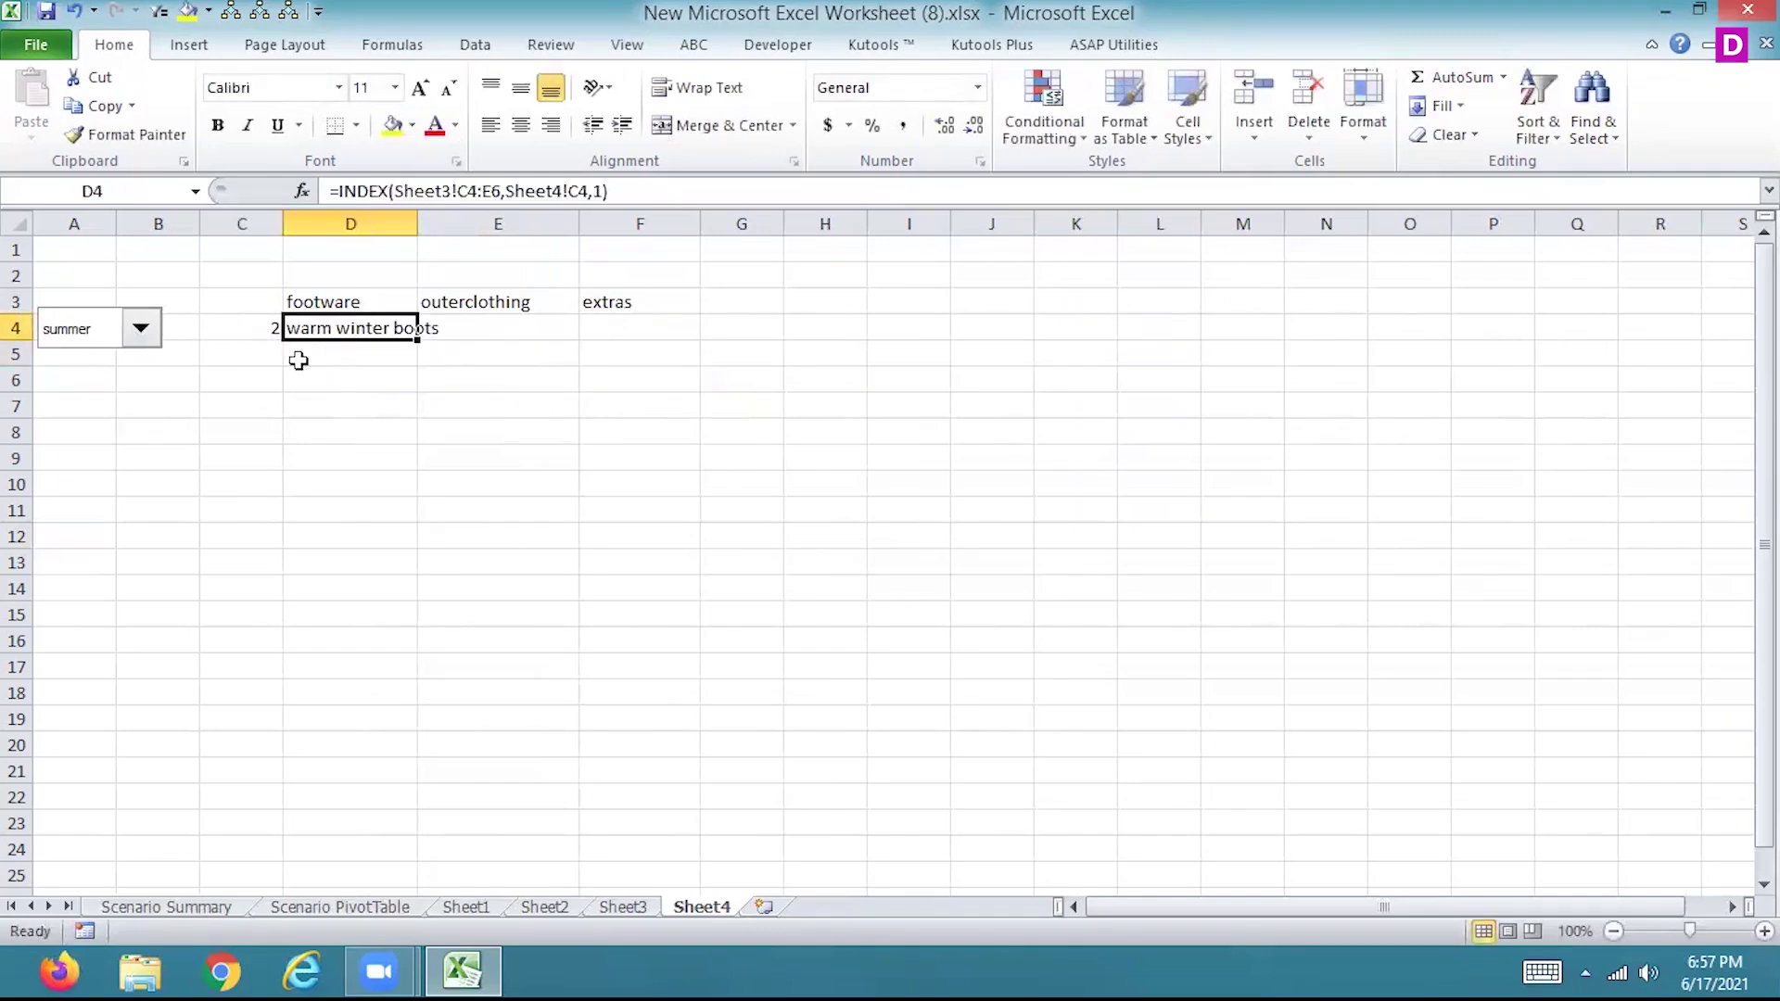
# Check the Sheet3 table and change the array in D4's INDEX formula to Sheet3!C5:E6, leaving out the header row.
pyautogui.click(623, 908)
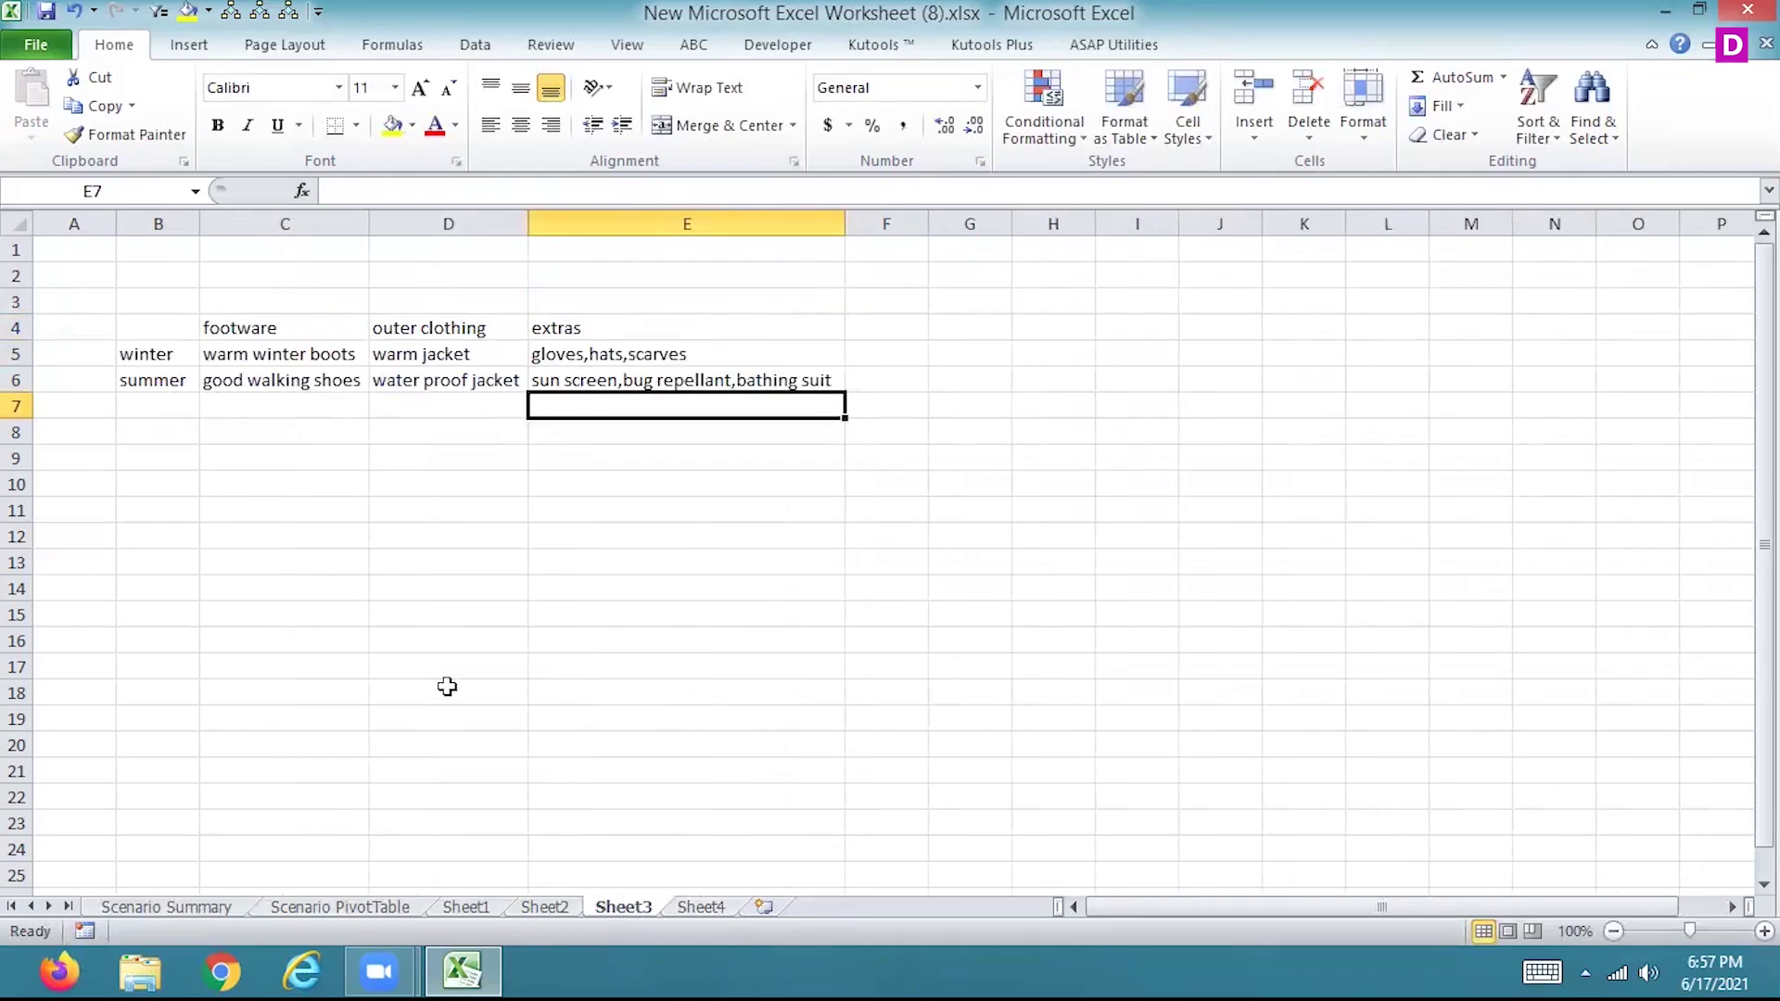
pyautogui.click(708, 910)
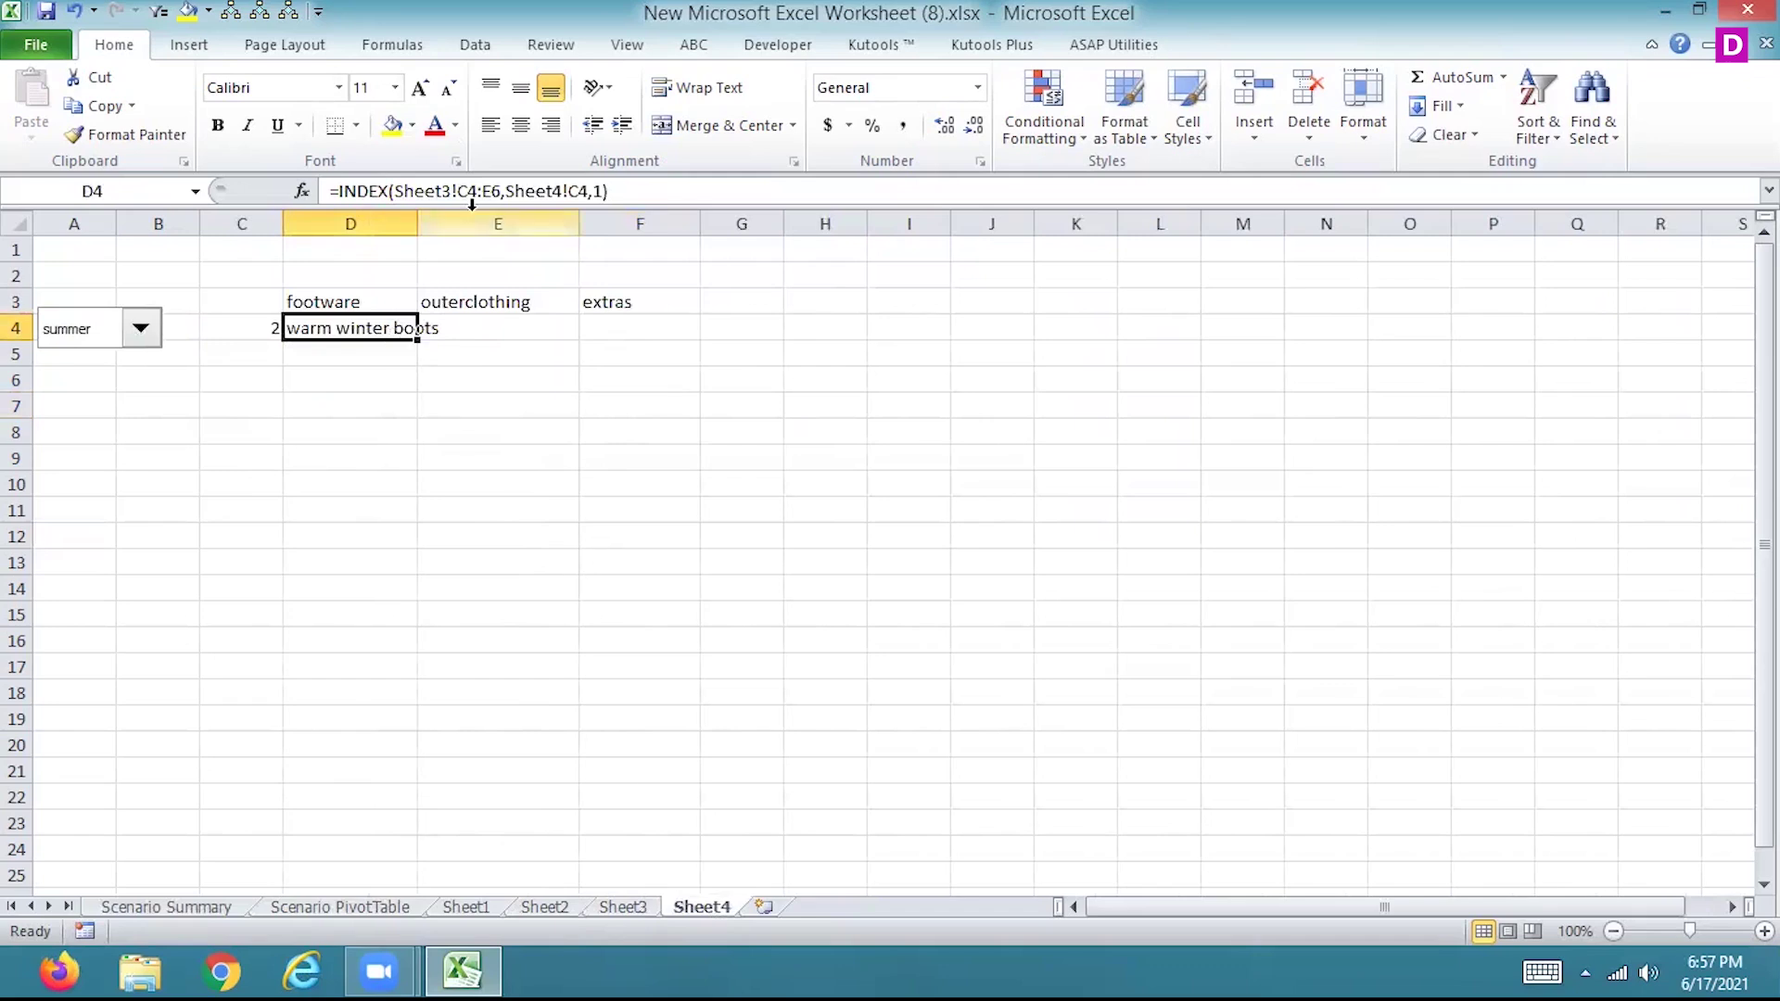
pyautogui.click(628, 907)
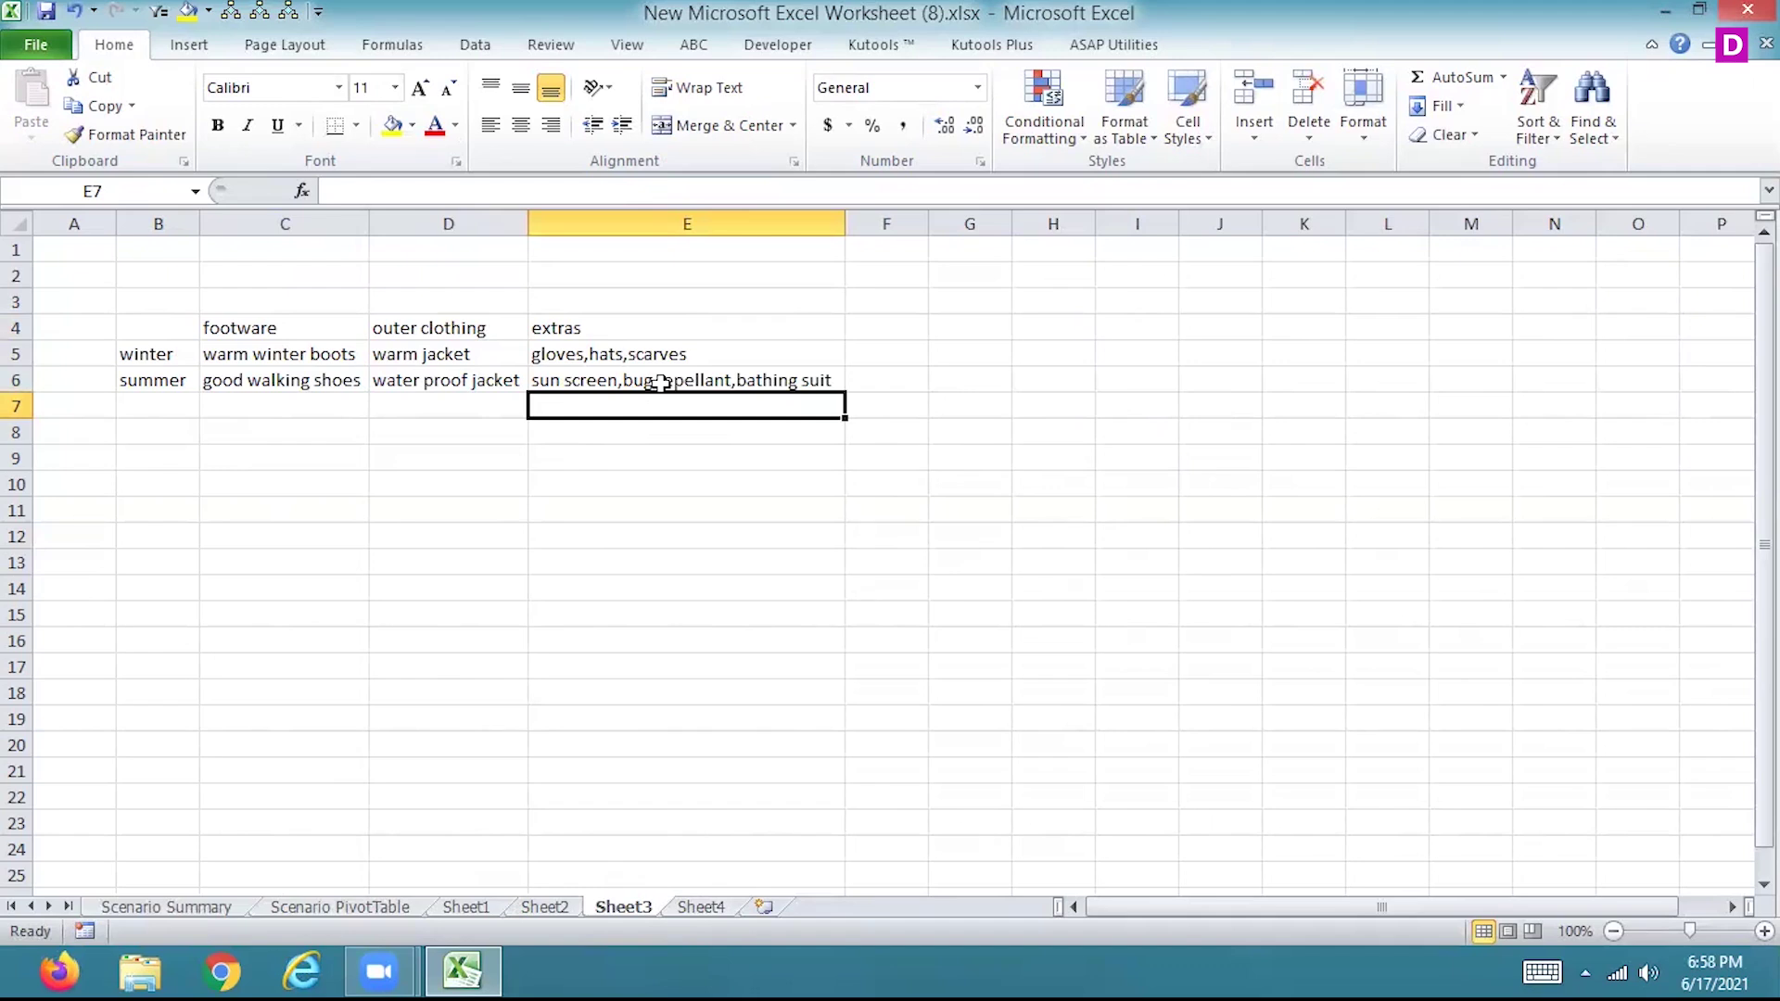
pyautogui.click(695, 905)
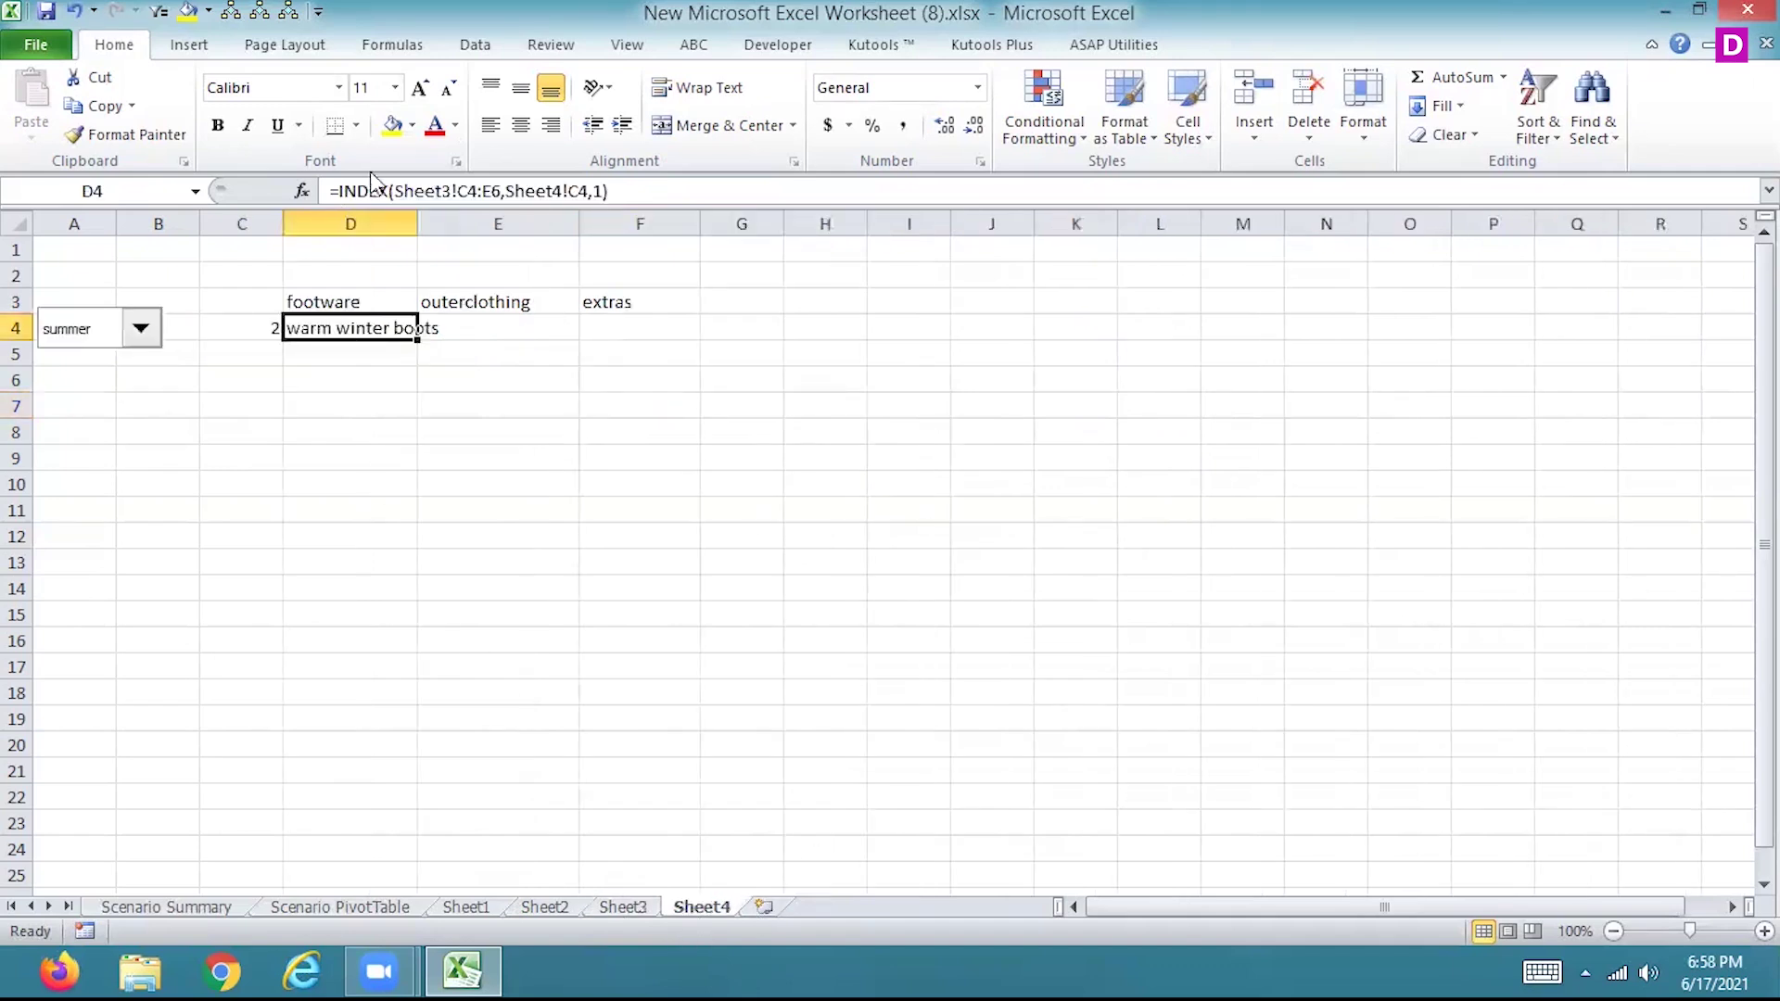
pyautogui.doubleClick(477, 190)
pyautogui.moveTo(429, 190); pyautogui.dragTo(397, 190)
pyautogui.press('BackSpace')
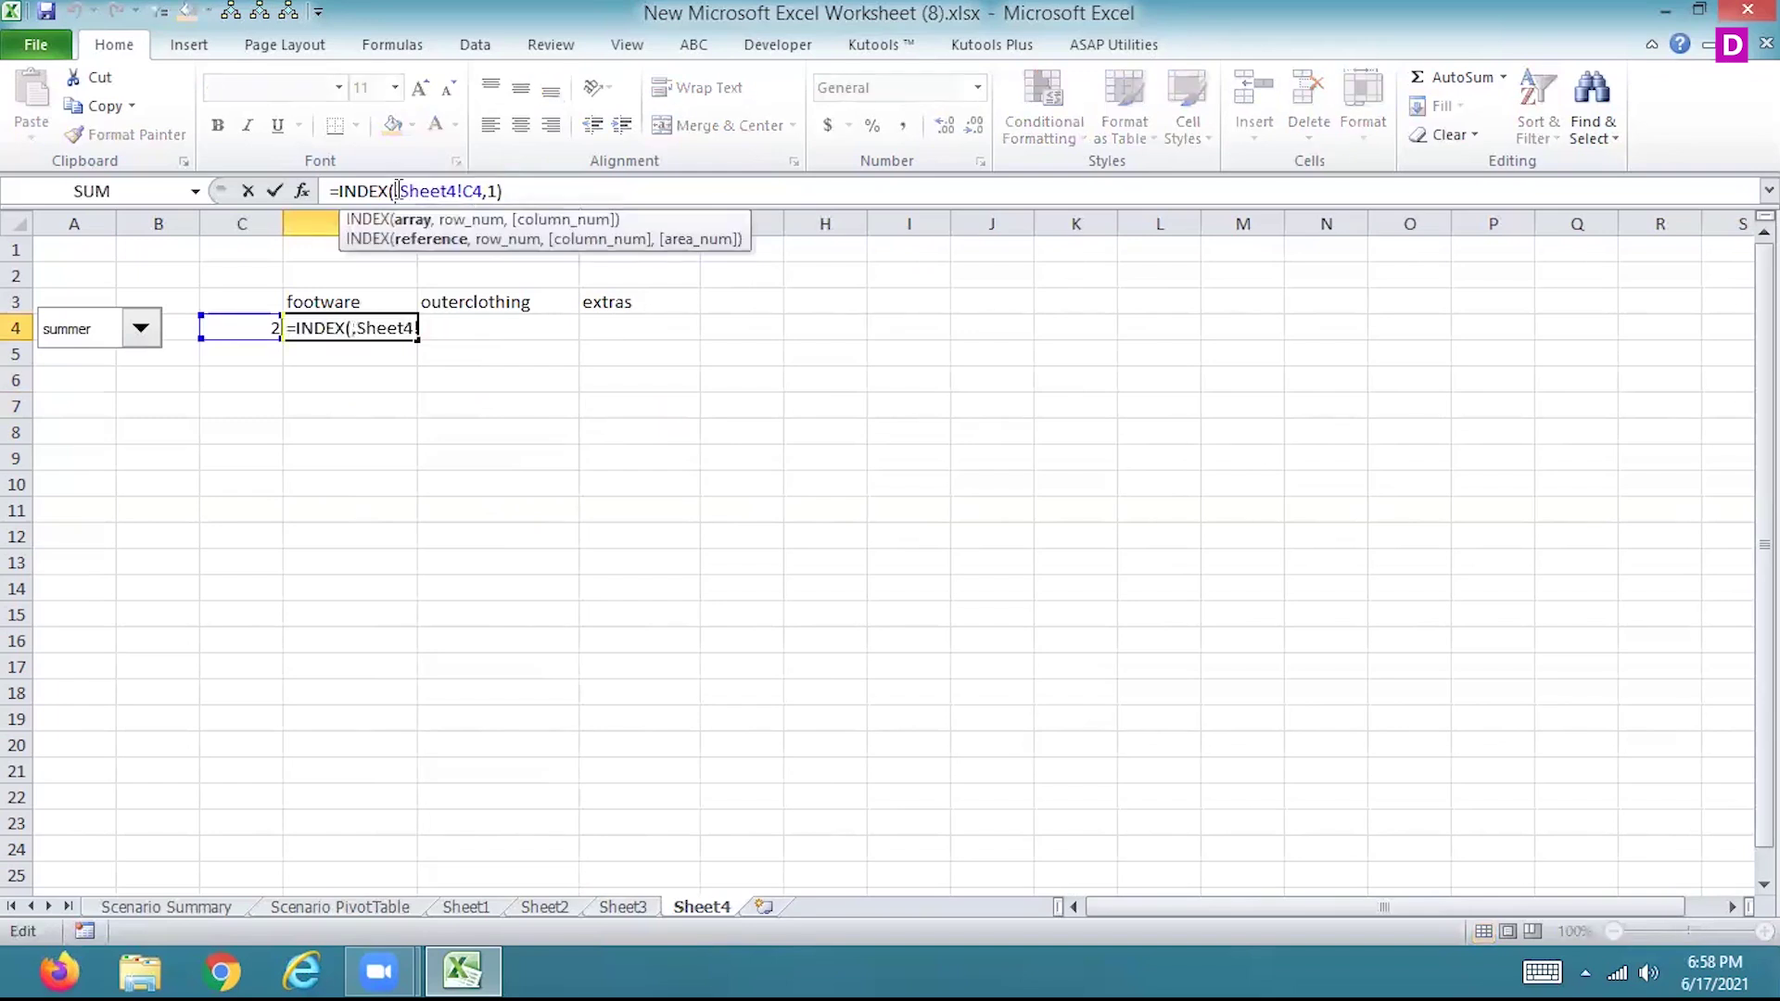
pyautogui.click(617, 908)
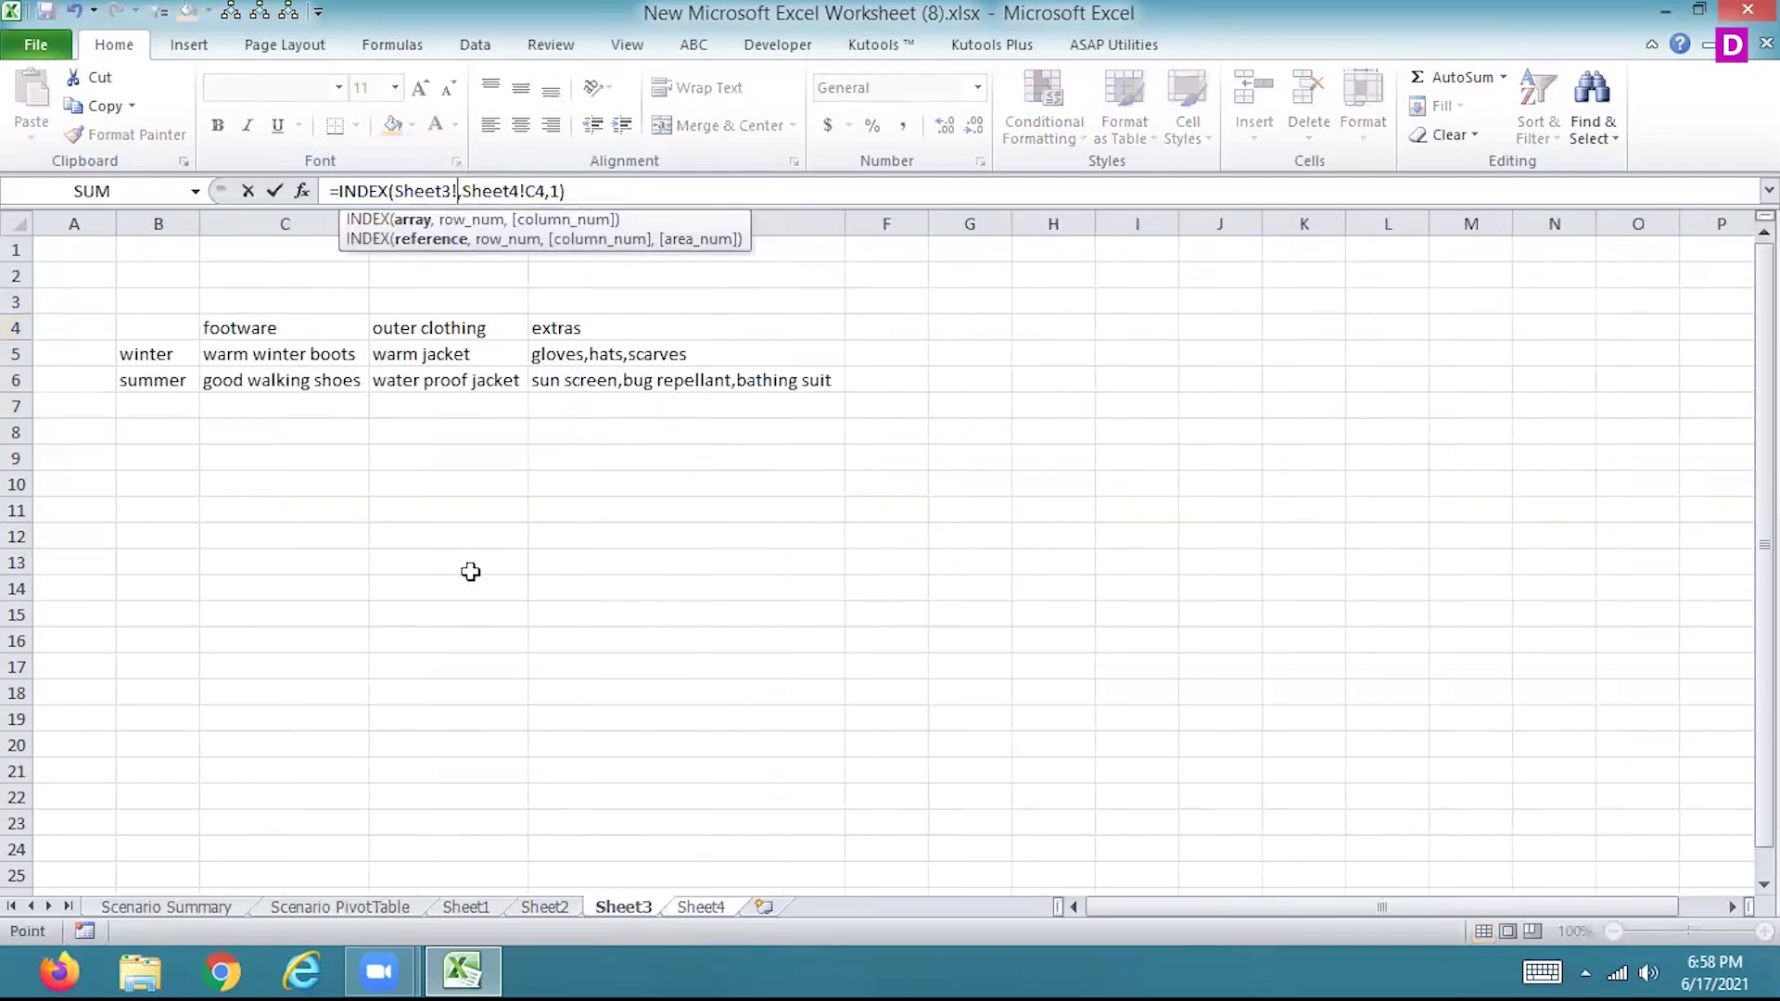
pyautogui.moveTo(246, 358); pyautogui.dragTo(702, 379)
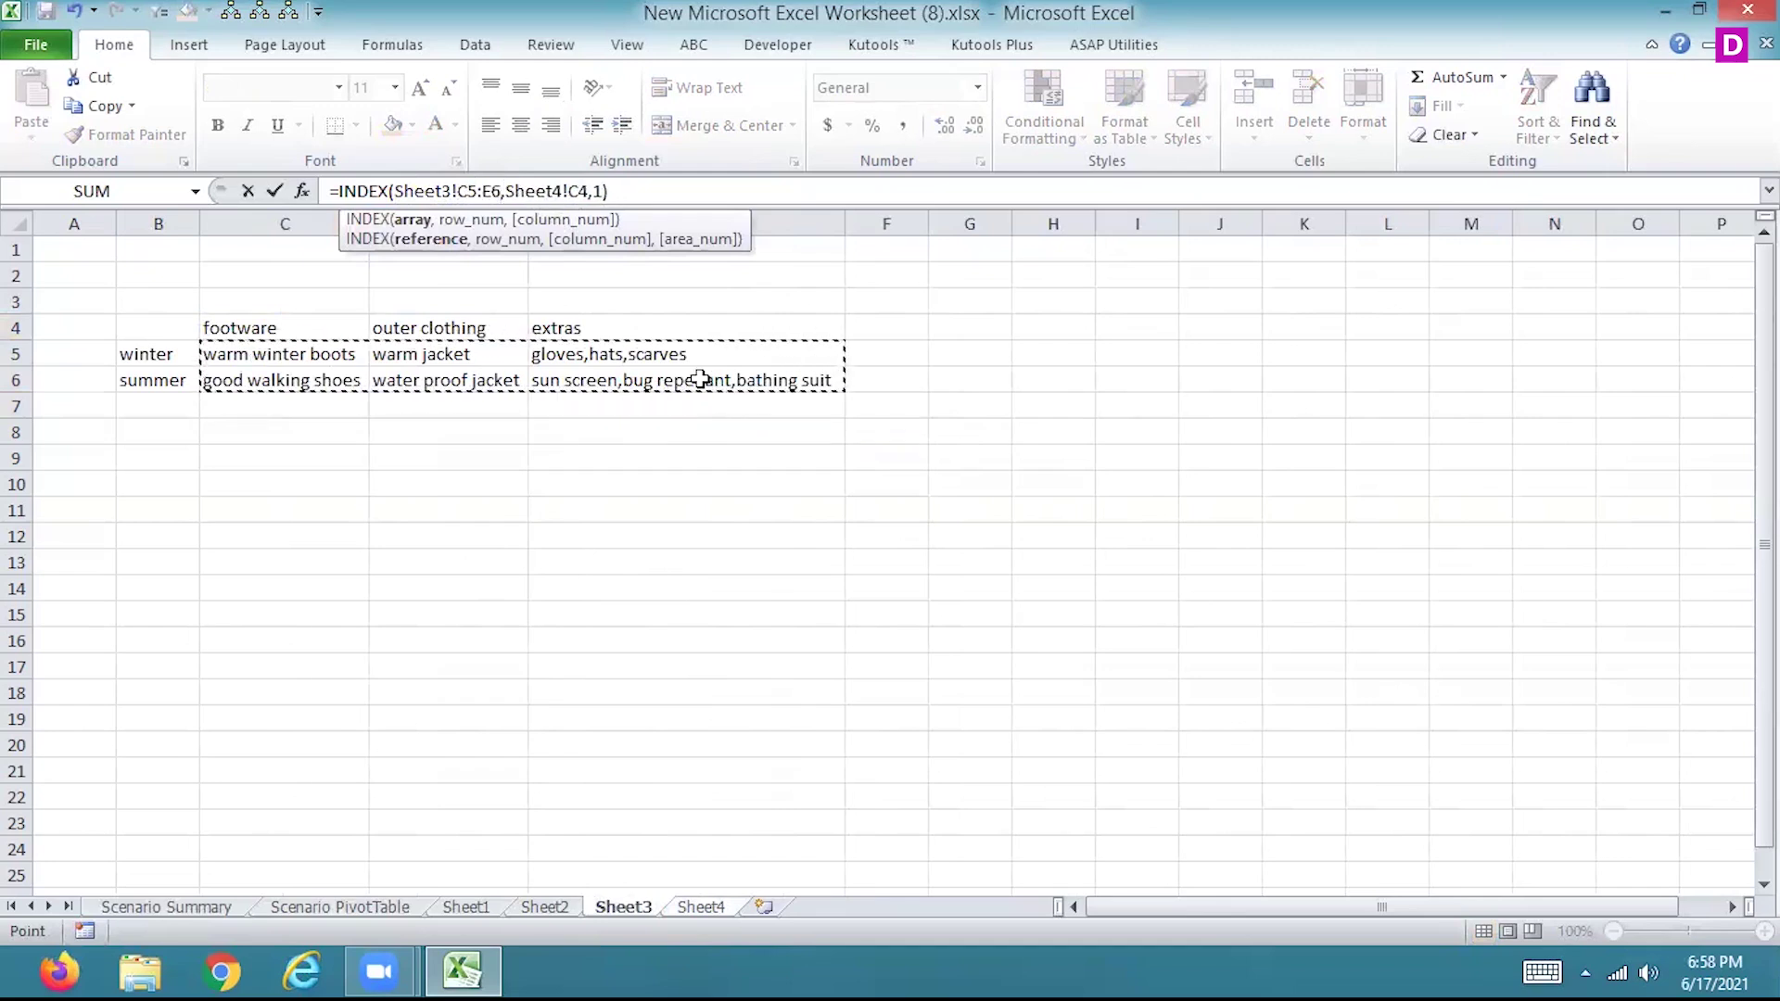
pyautogui.press('Return')
pyautogui.press('Up')
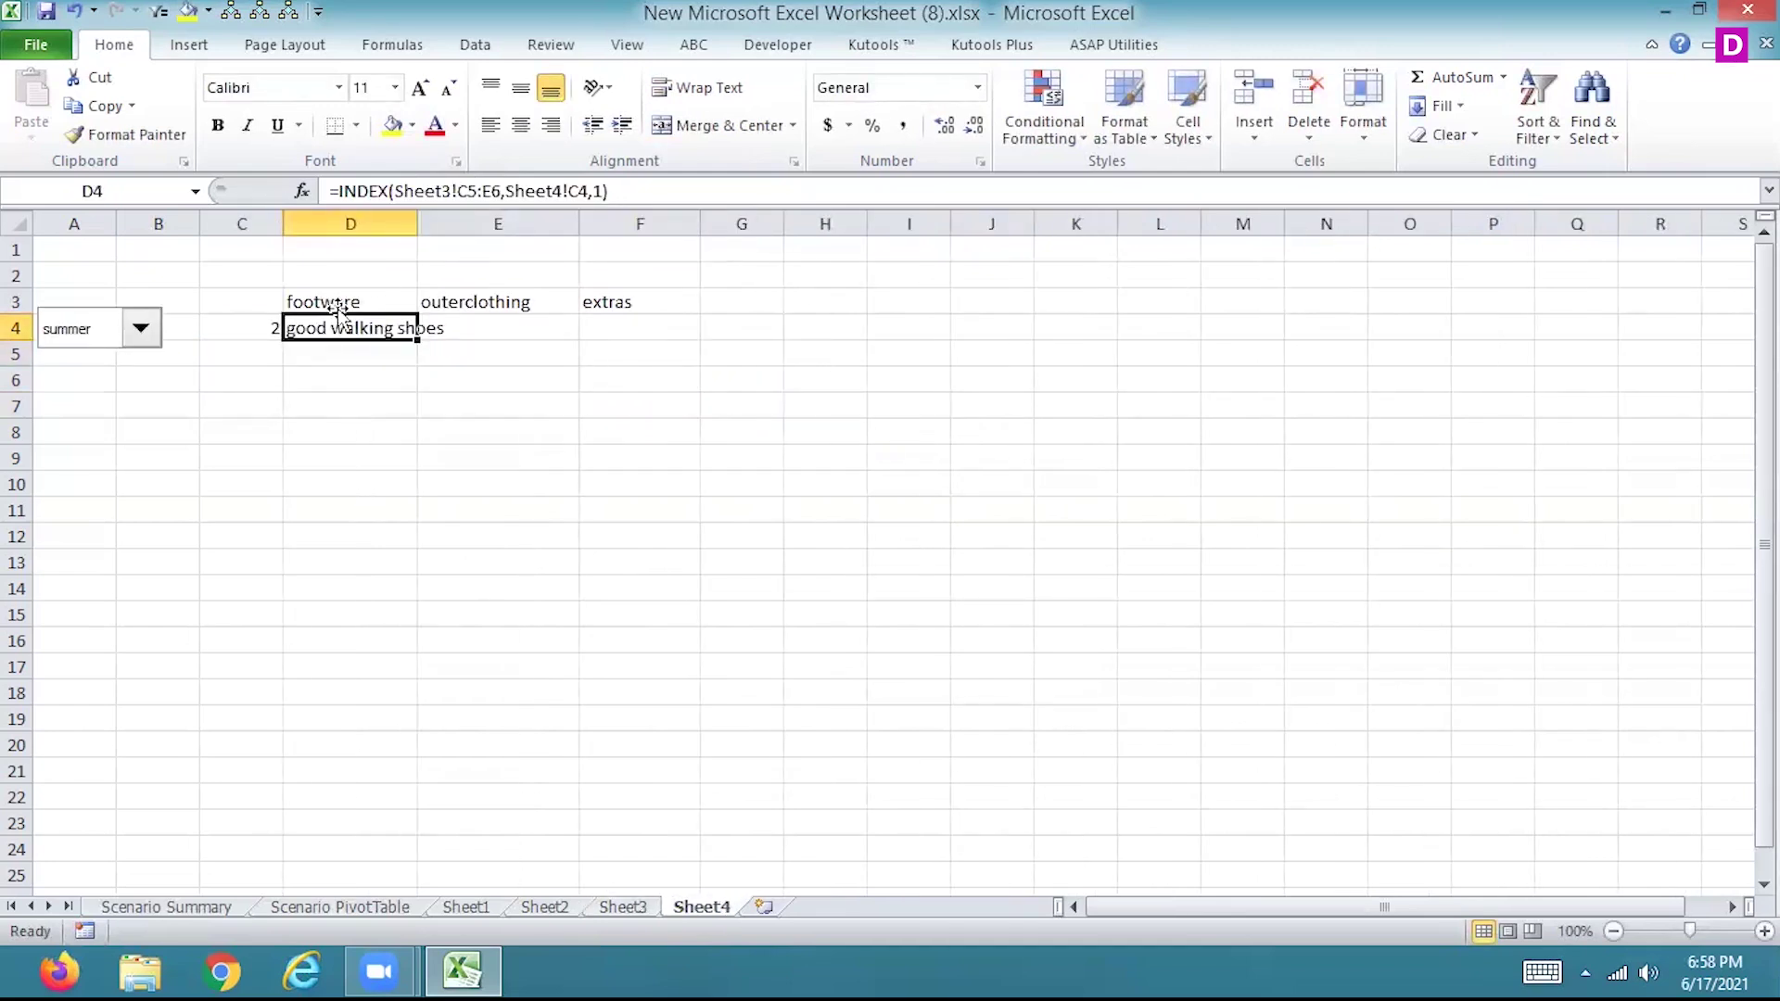
# Compare the Sheet3 clothing table with the D4 lookup on Sheet4, dismissing the reader_sl.exe system error.
pyautogui.click(642, 908)
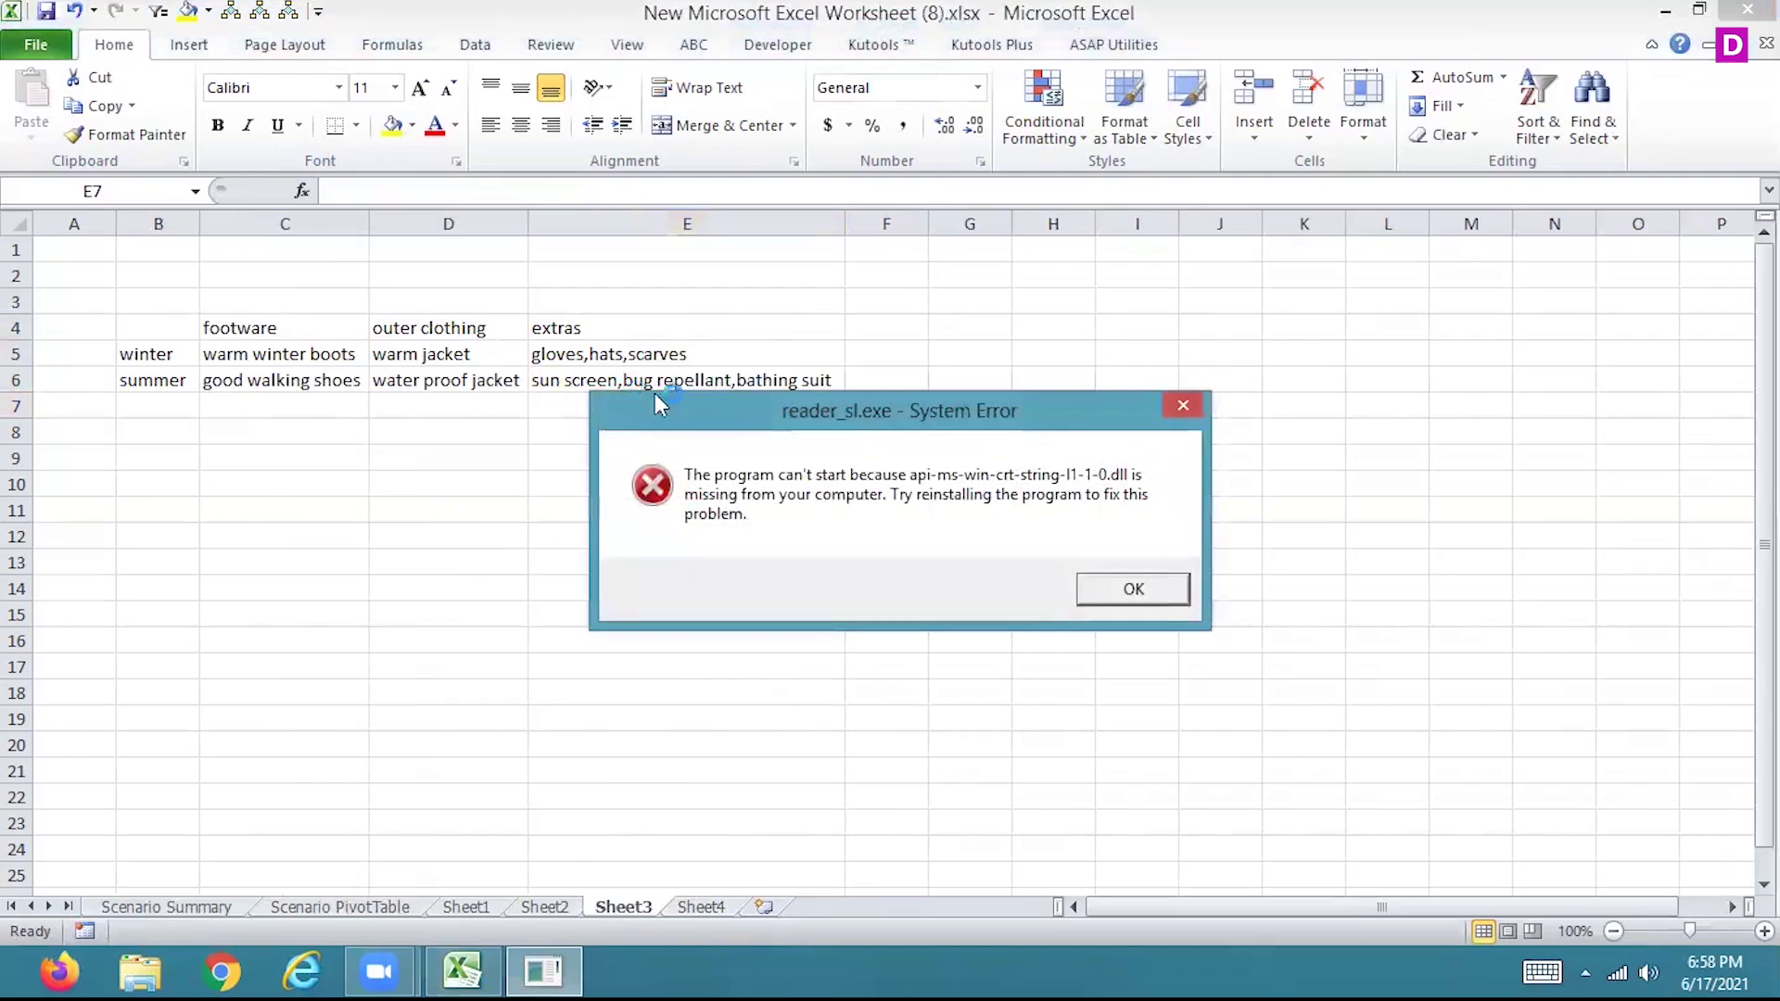
pyautogui.click(1142, 587)
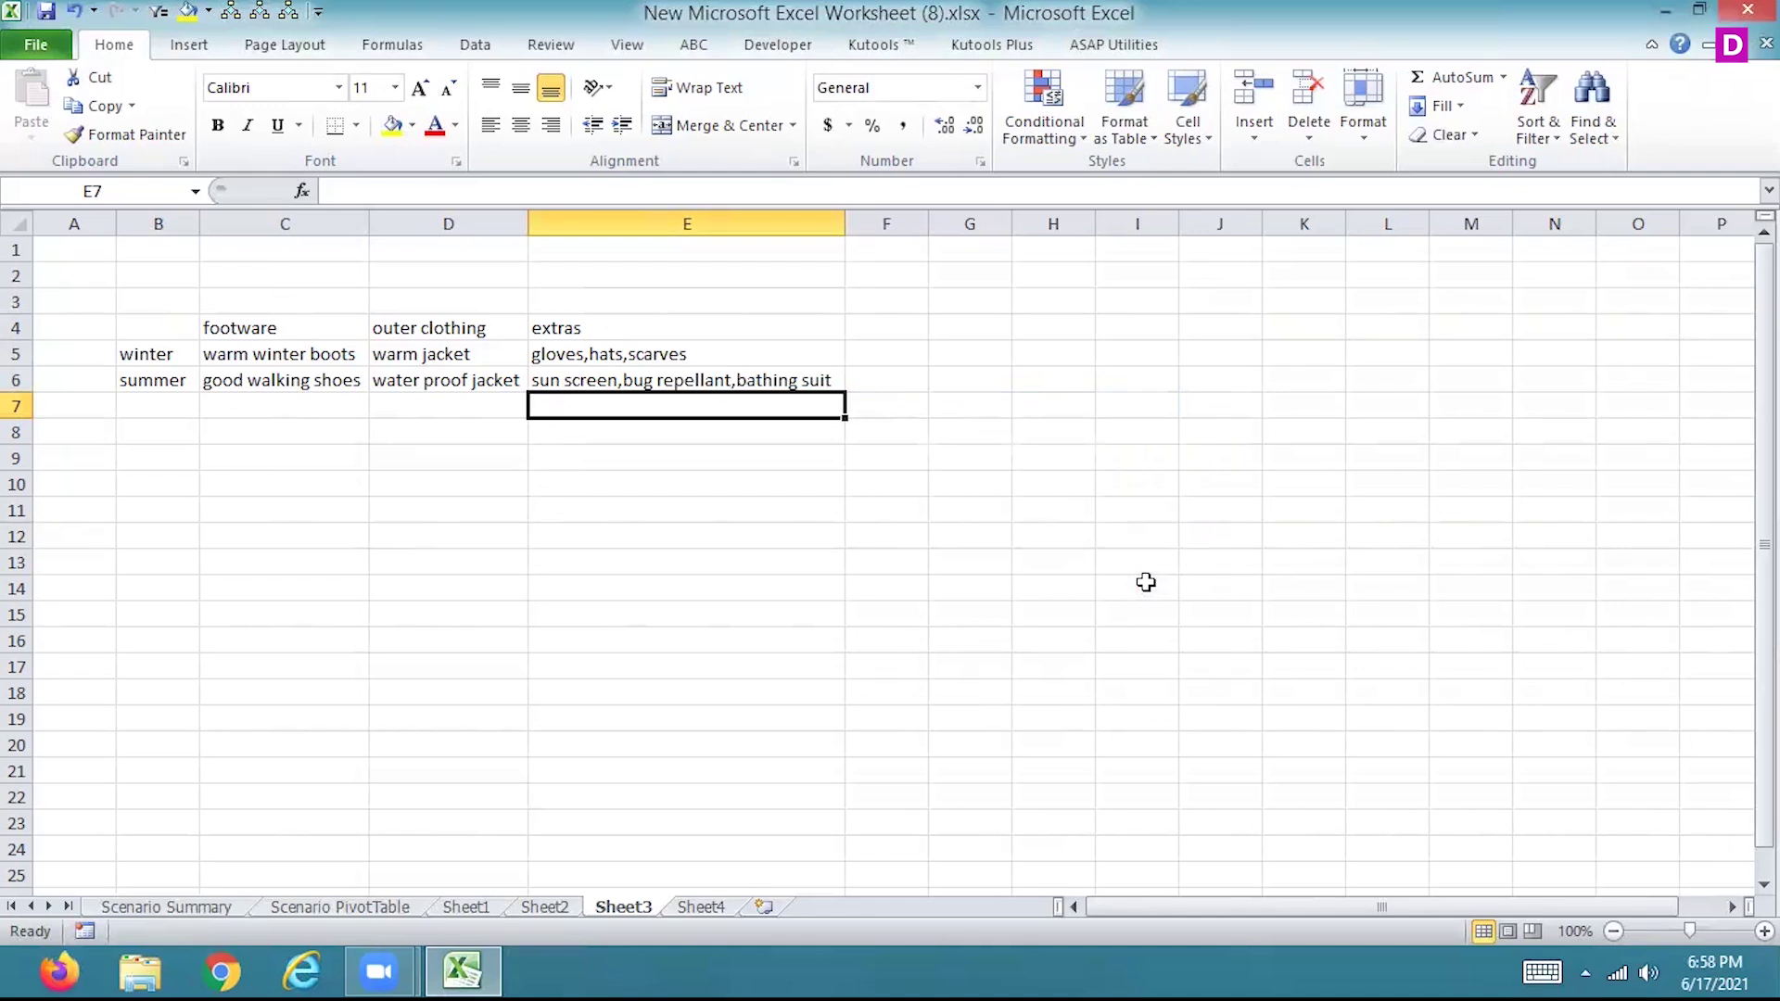
pyautogui.click(712, 910)
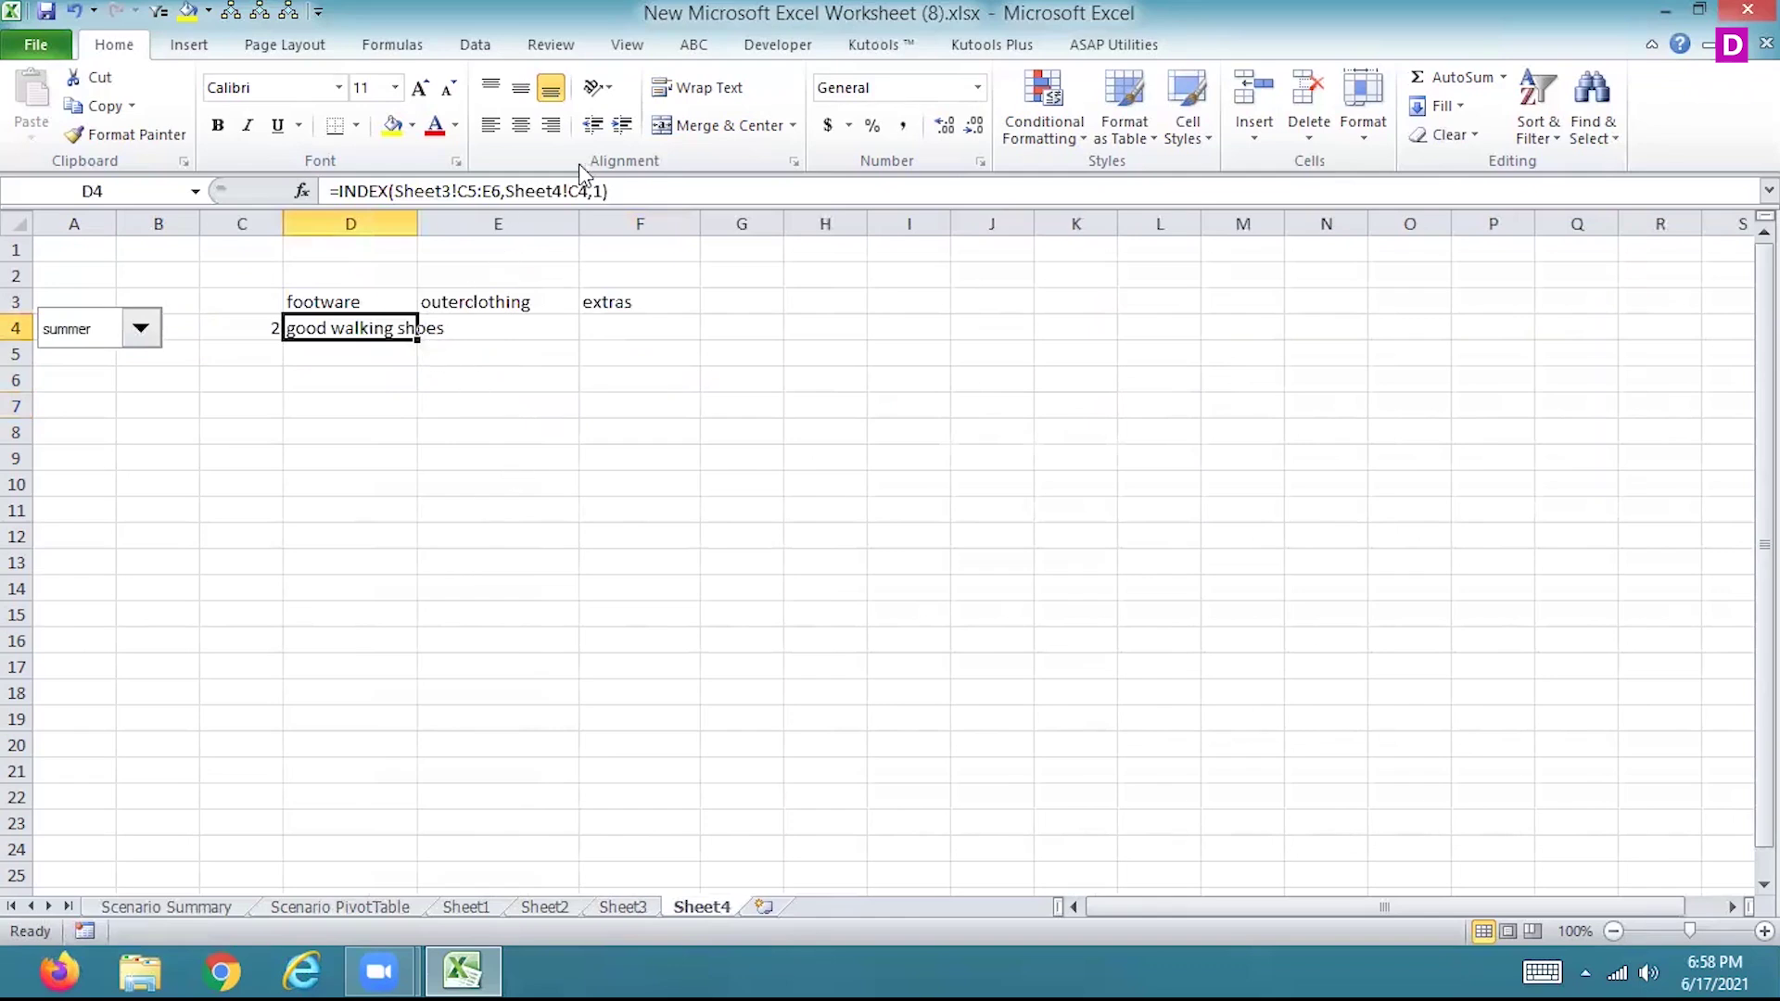
# Make the Sheet4!C4 reference in D4's INDEX formula absolute and fill the formula across to F4.
pyautogui.click(569, 191)
pyautogui.press('F4')
pyautogui.press('Return')
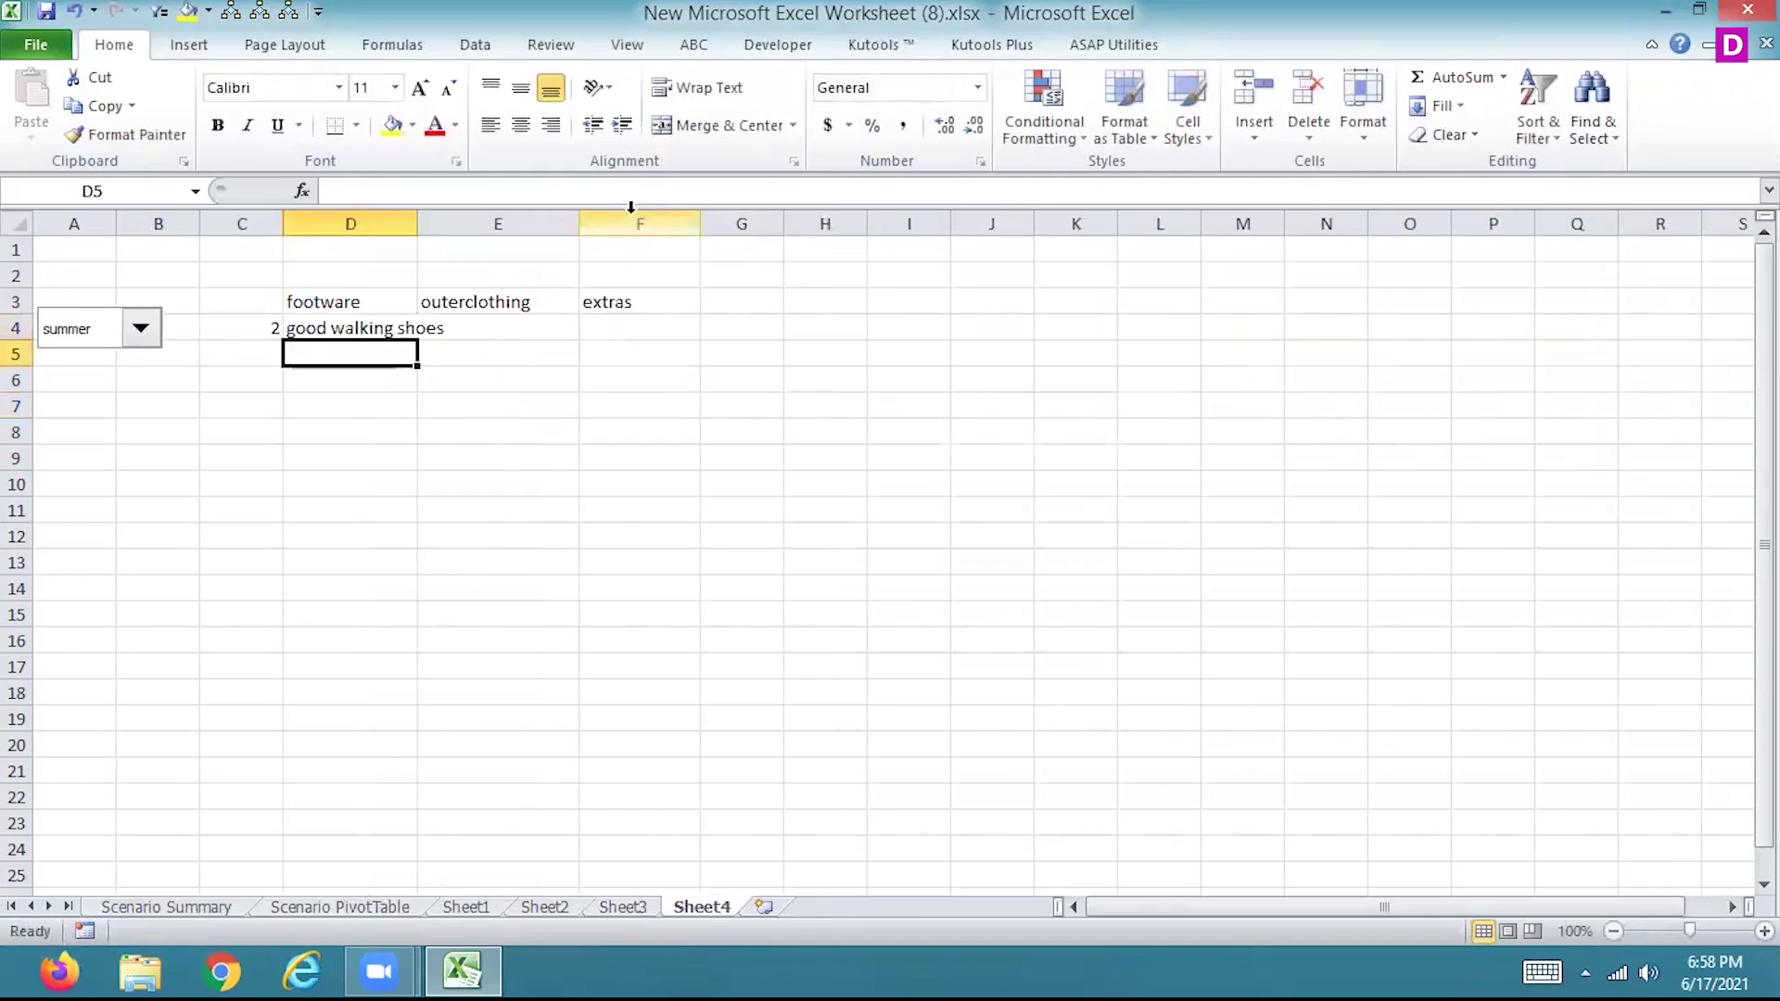
pyautogui.click(414, 331)
pyautogui.moveTo(417, 340); pyautogui.dragTo(666, 346)
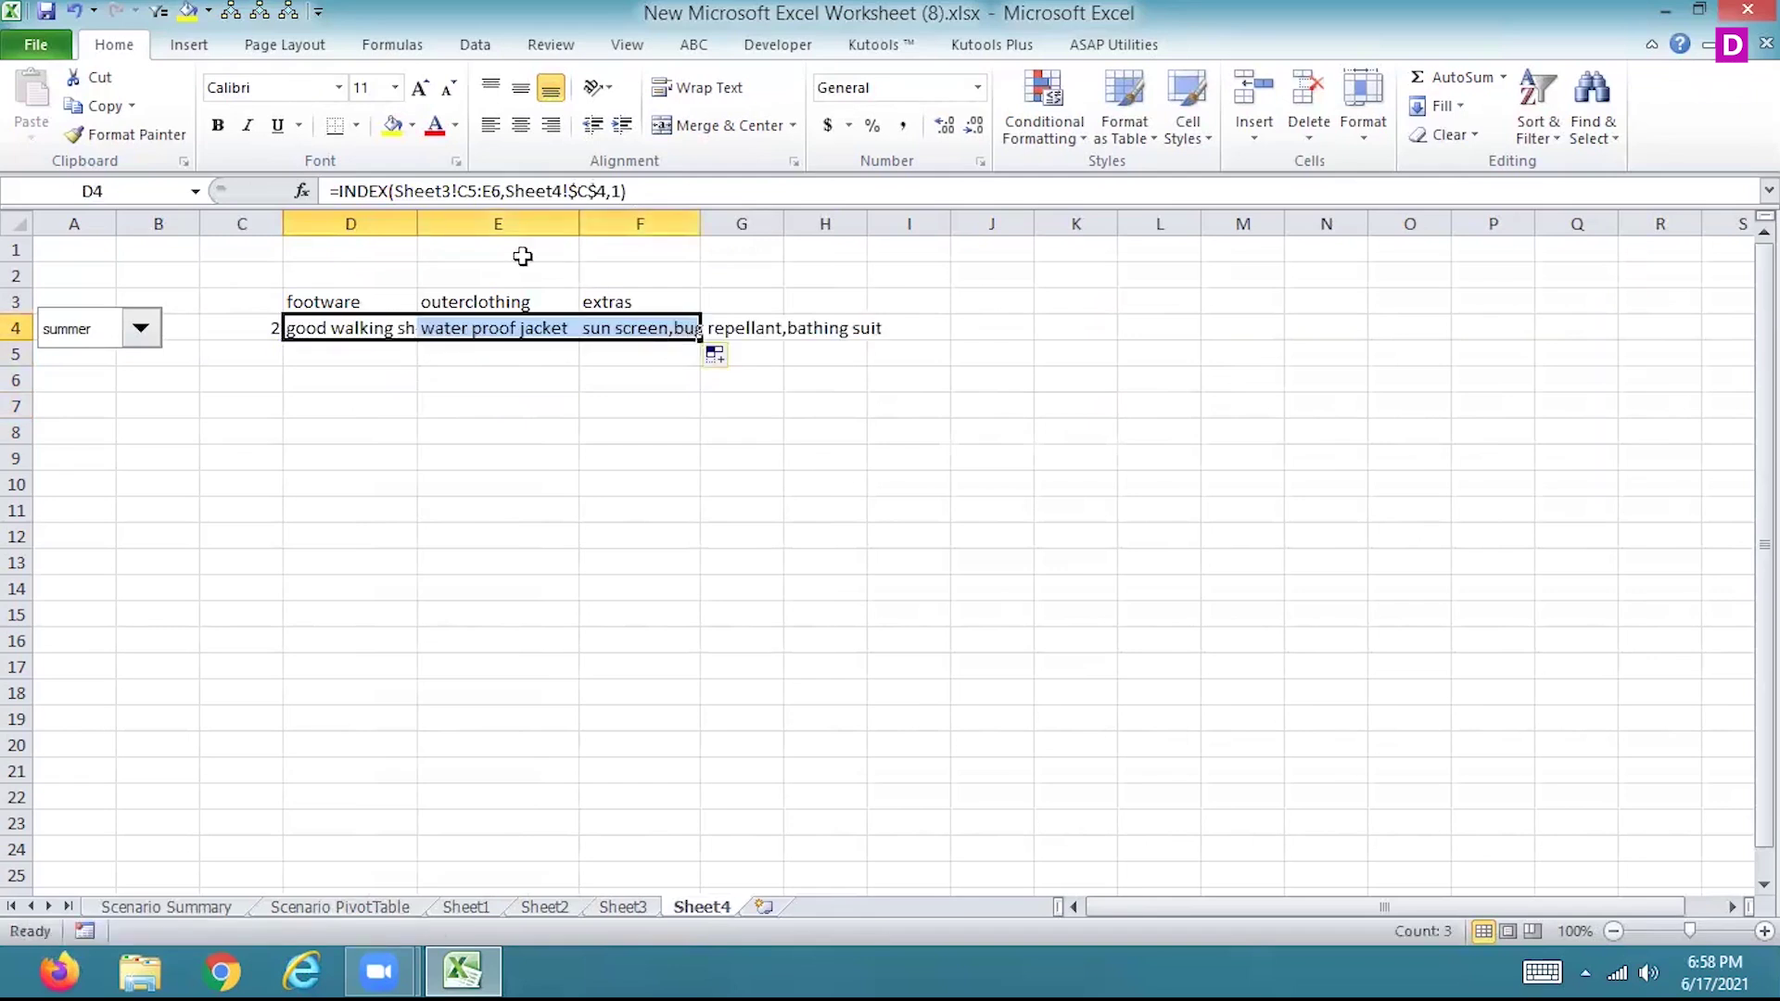
# AutoFit columns D, E and F to the width of the lookup results.
pyautogui.doubleClick(417, 220)
pyautogui.moveTo(614, 217); pyautogui.dragTo(611, 217)
pyautogui.doubleClick(735, 223)
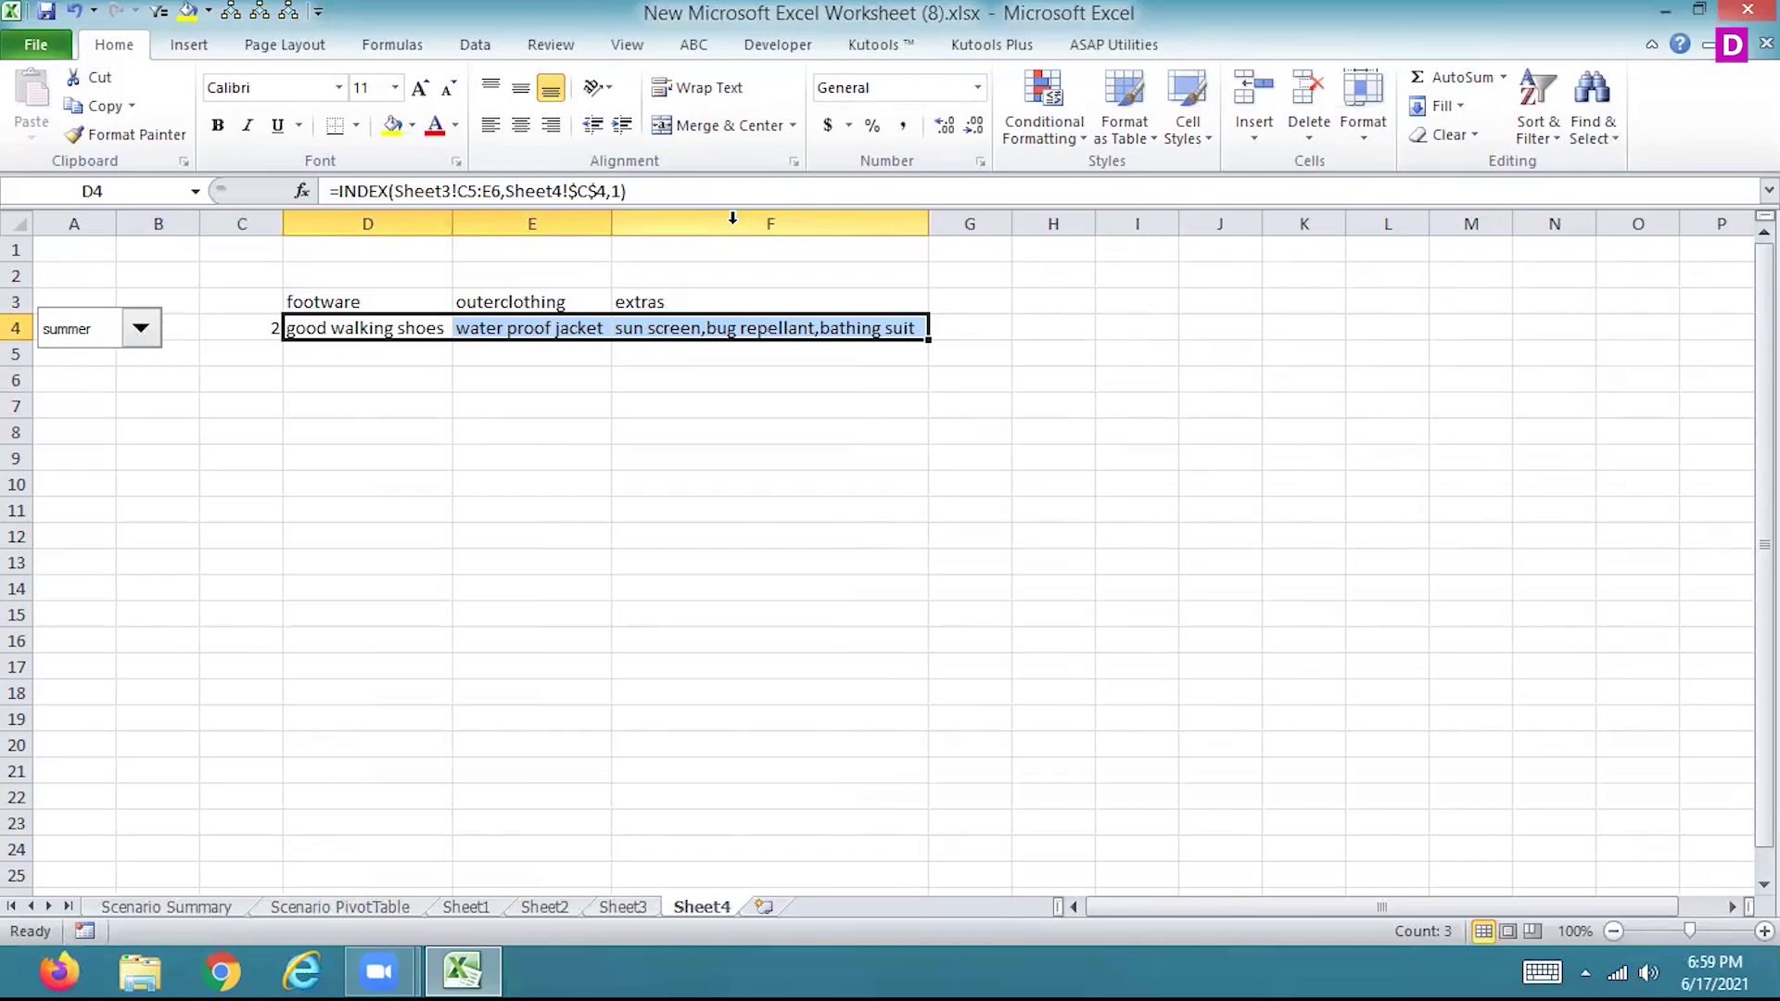
# Test the lookup by switching the combo box between winter and summer, checking linked cell C4, and finish on winter.
pyautogui.click(140, 332)
pyautogui.click(124, 352)
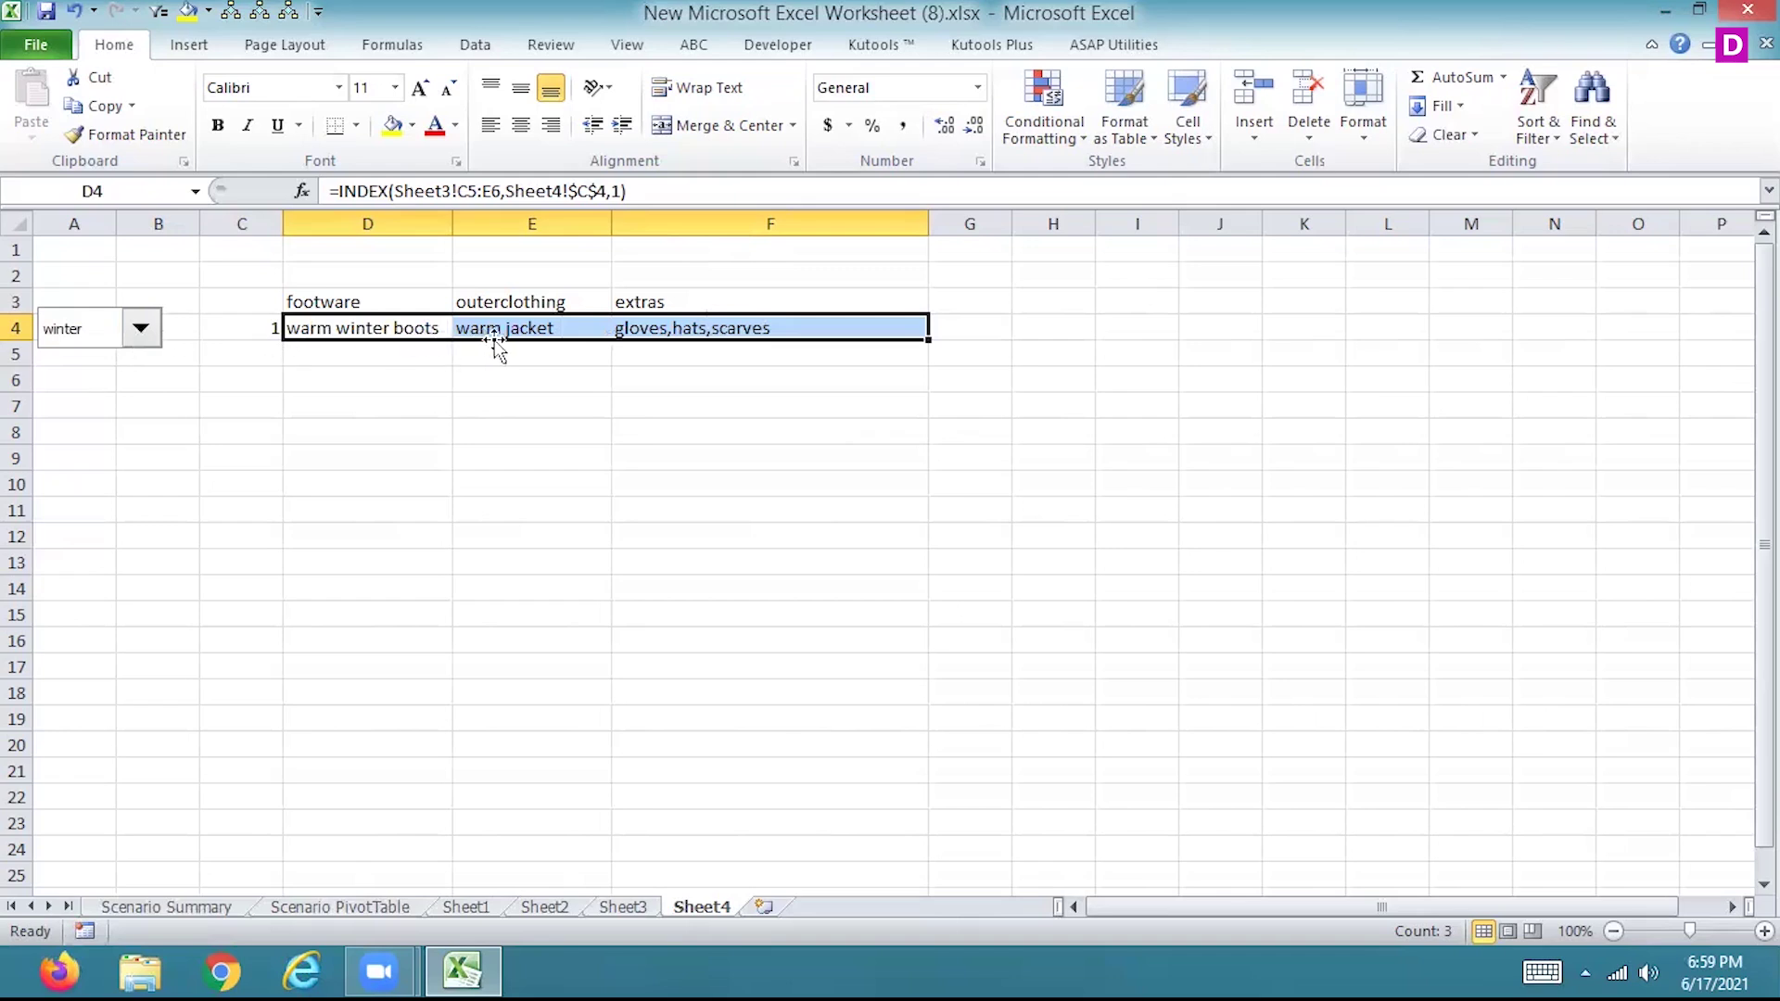
pyautogui.click(142, 336)
pyautogui.click(118, 375)
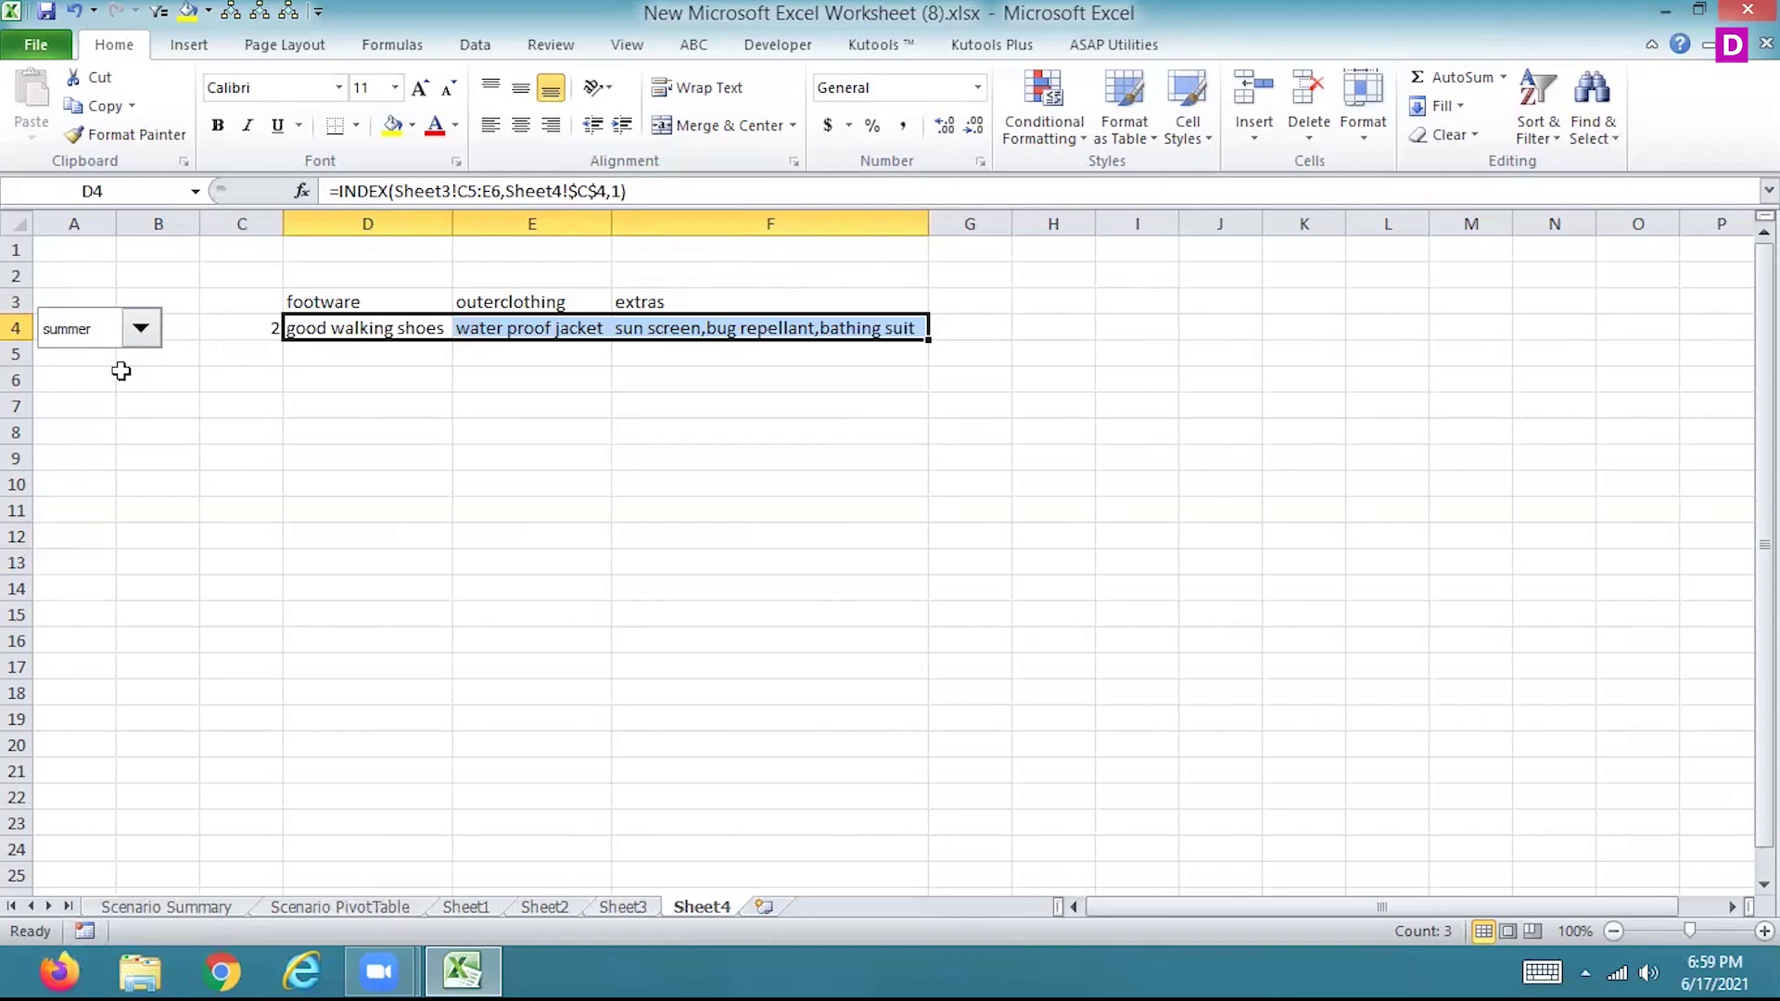
pyautogui.click(140, 328)
pyautogui.click(74, 370)
pyautogui.click(243, 329)
pyautogui.click(140, 328)
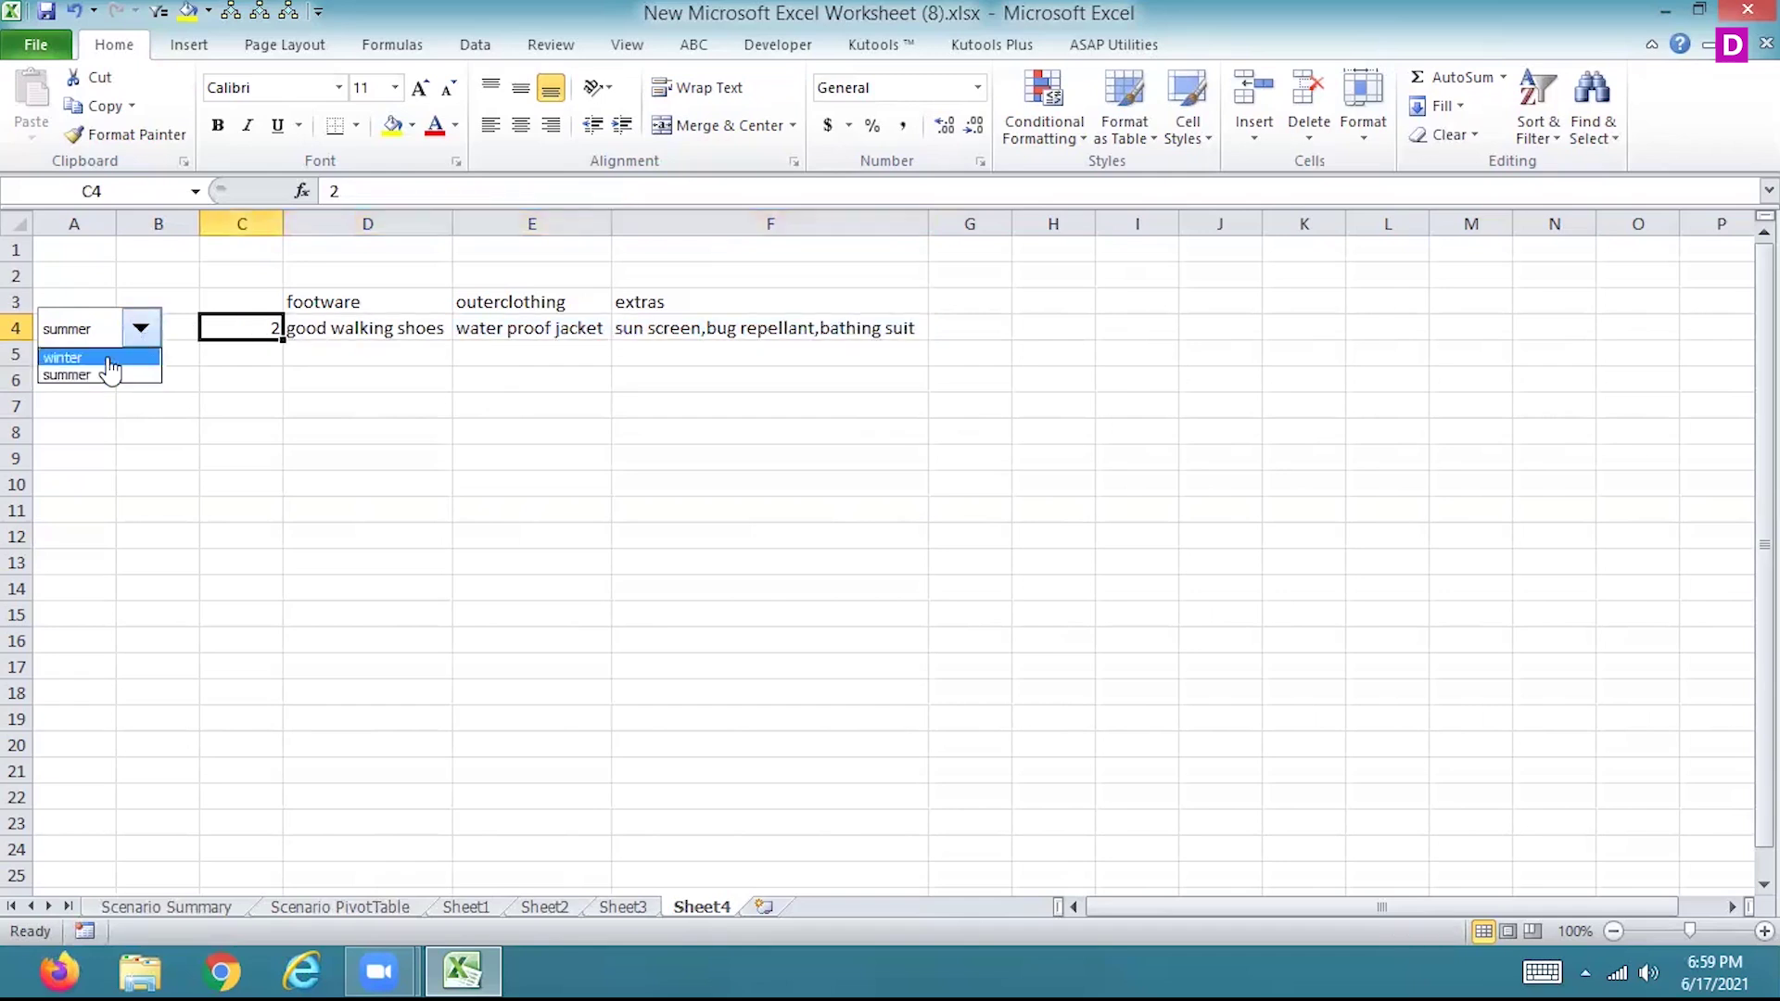
pyautogui.click(109, 358)
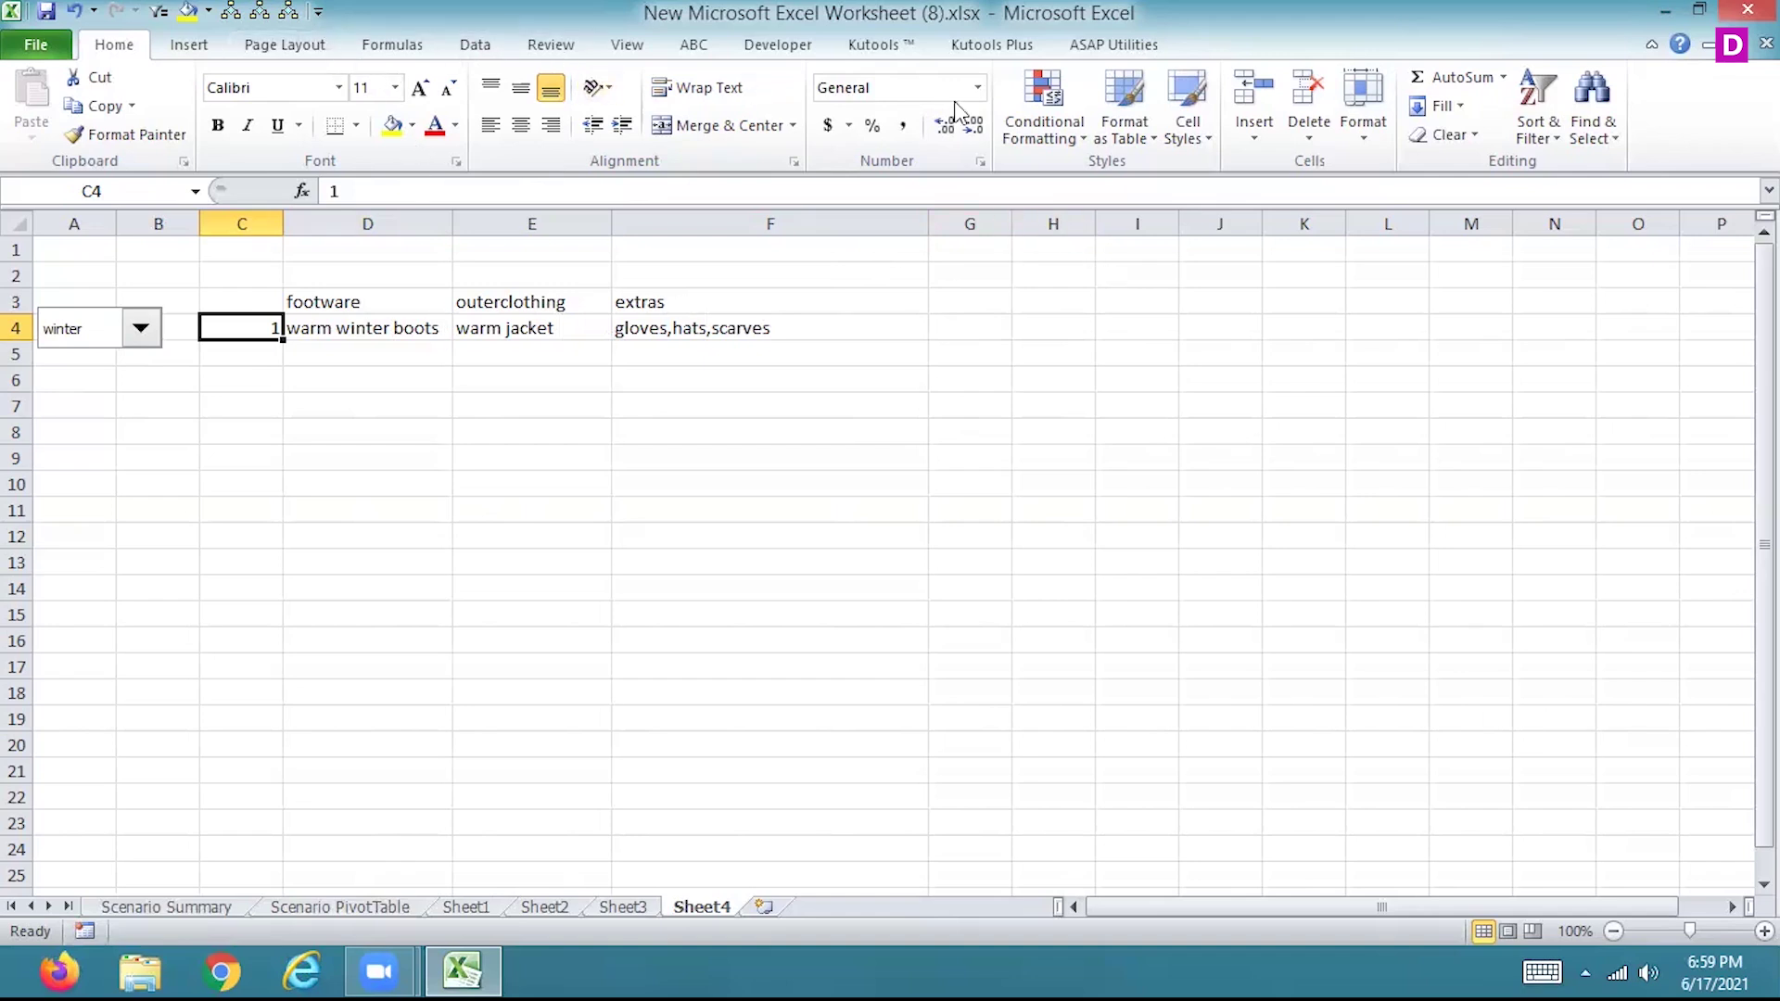
# Hide the number in linked cell C4 with a white font colour and choose summer in the combo box.
pyautogui.click(975, 89)
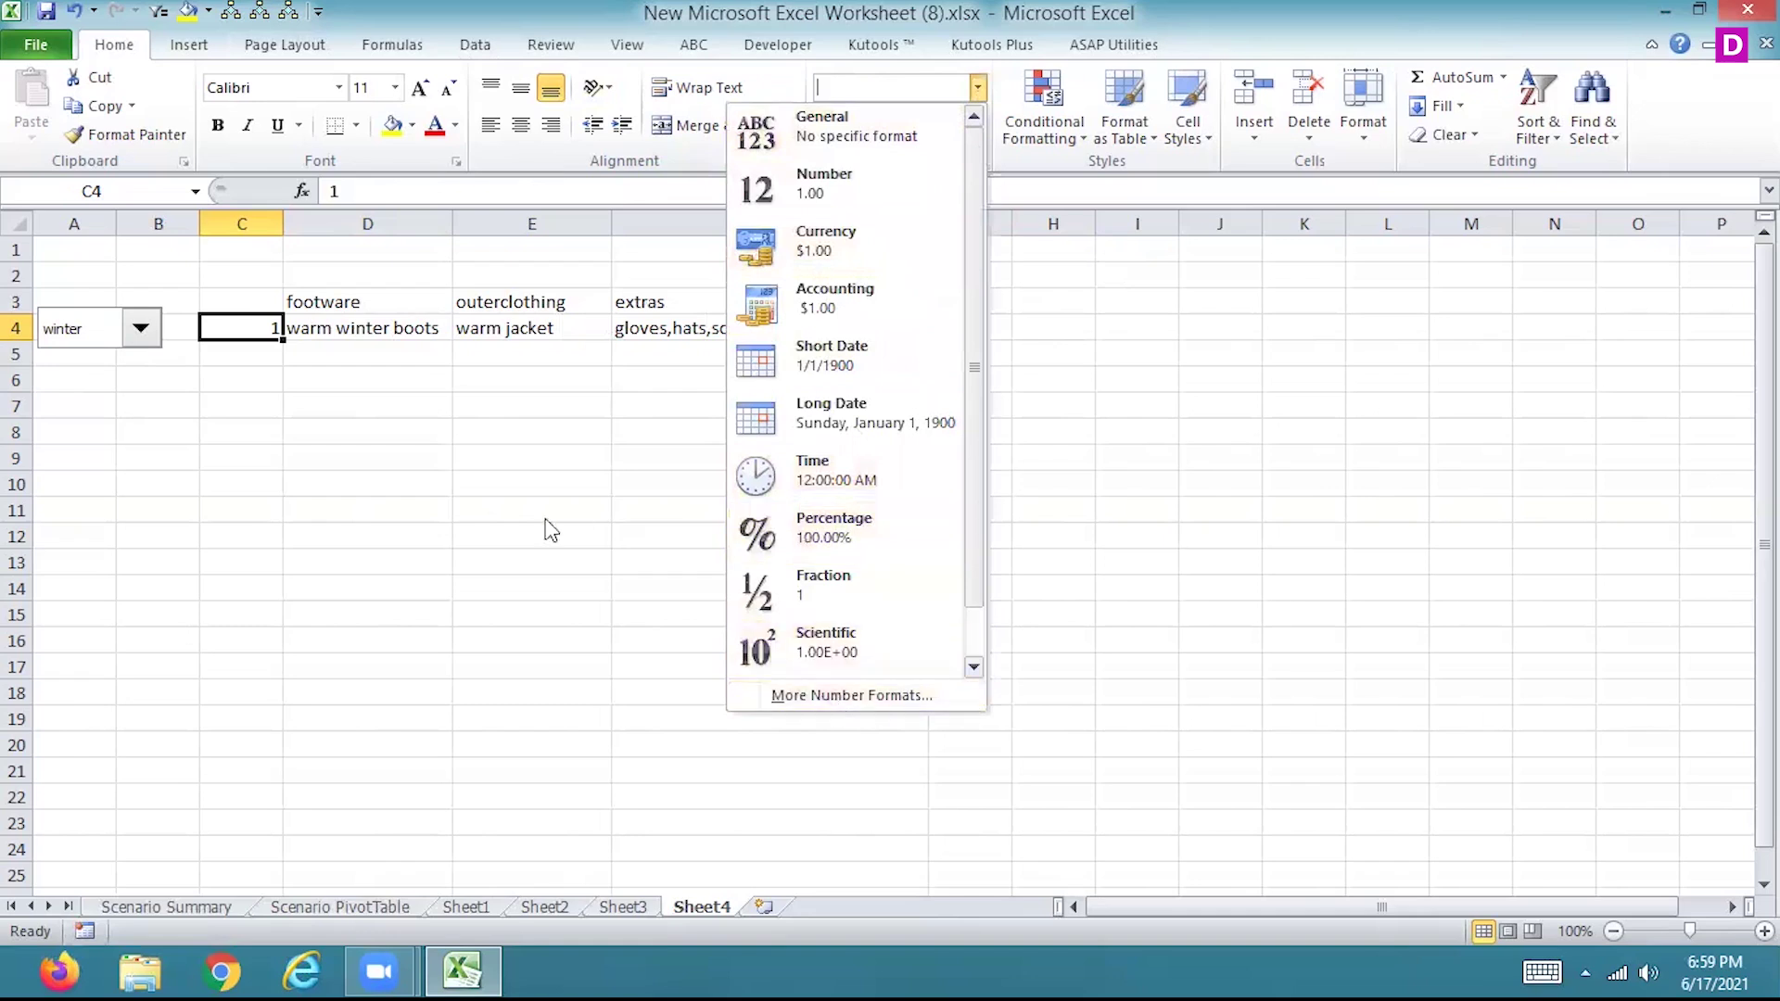
pyautogui.click(232, 344)
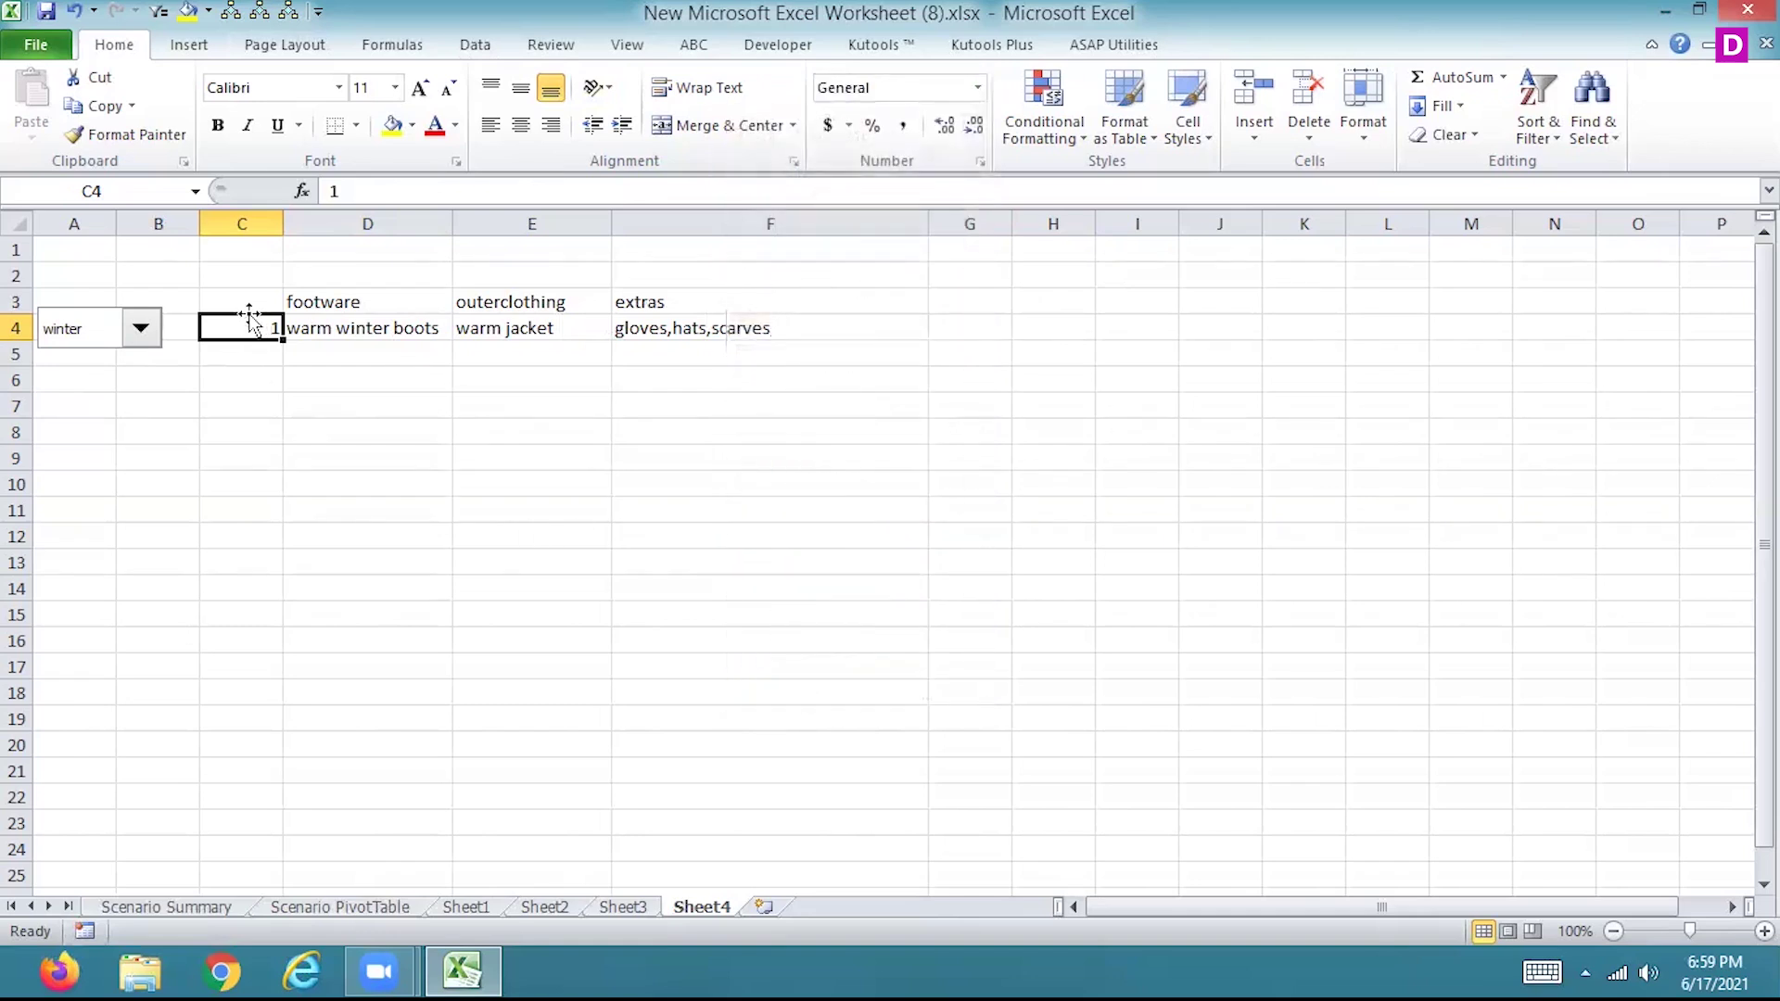
pyautogui.click(455, 125)
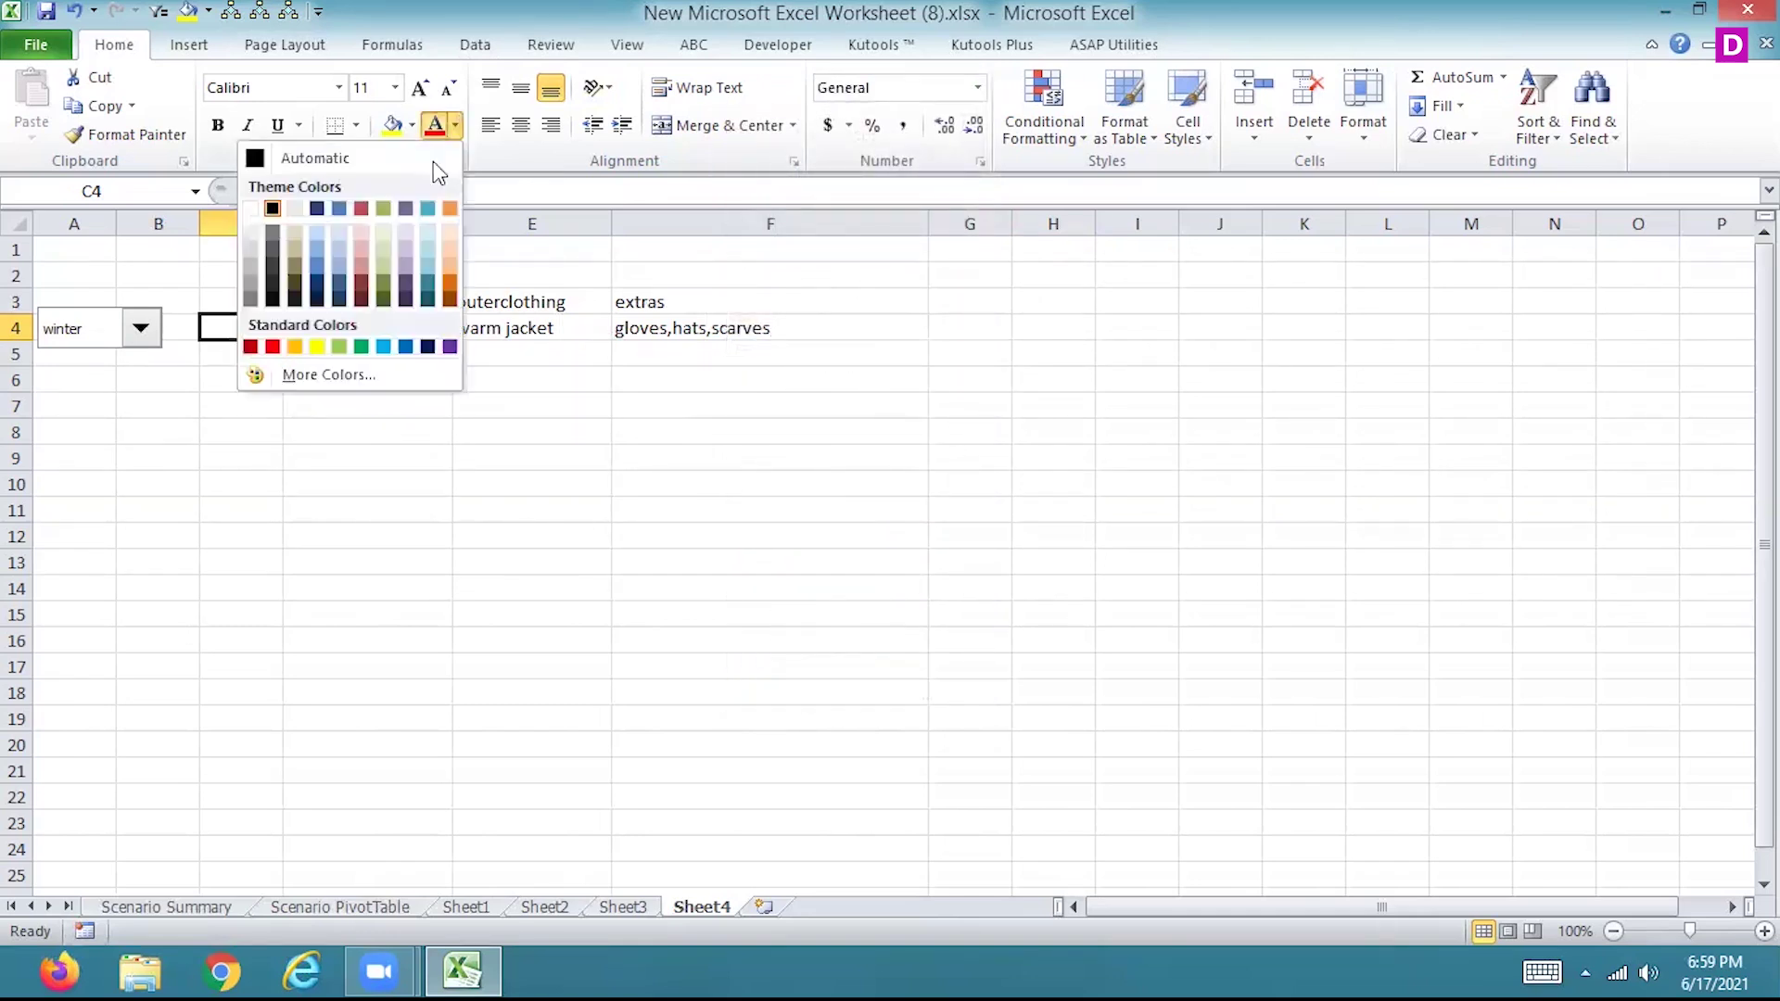
pyautogui.click(247, 226)
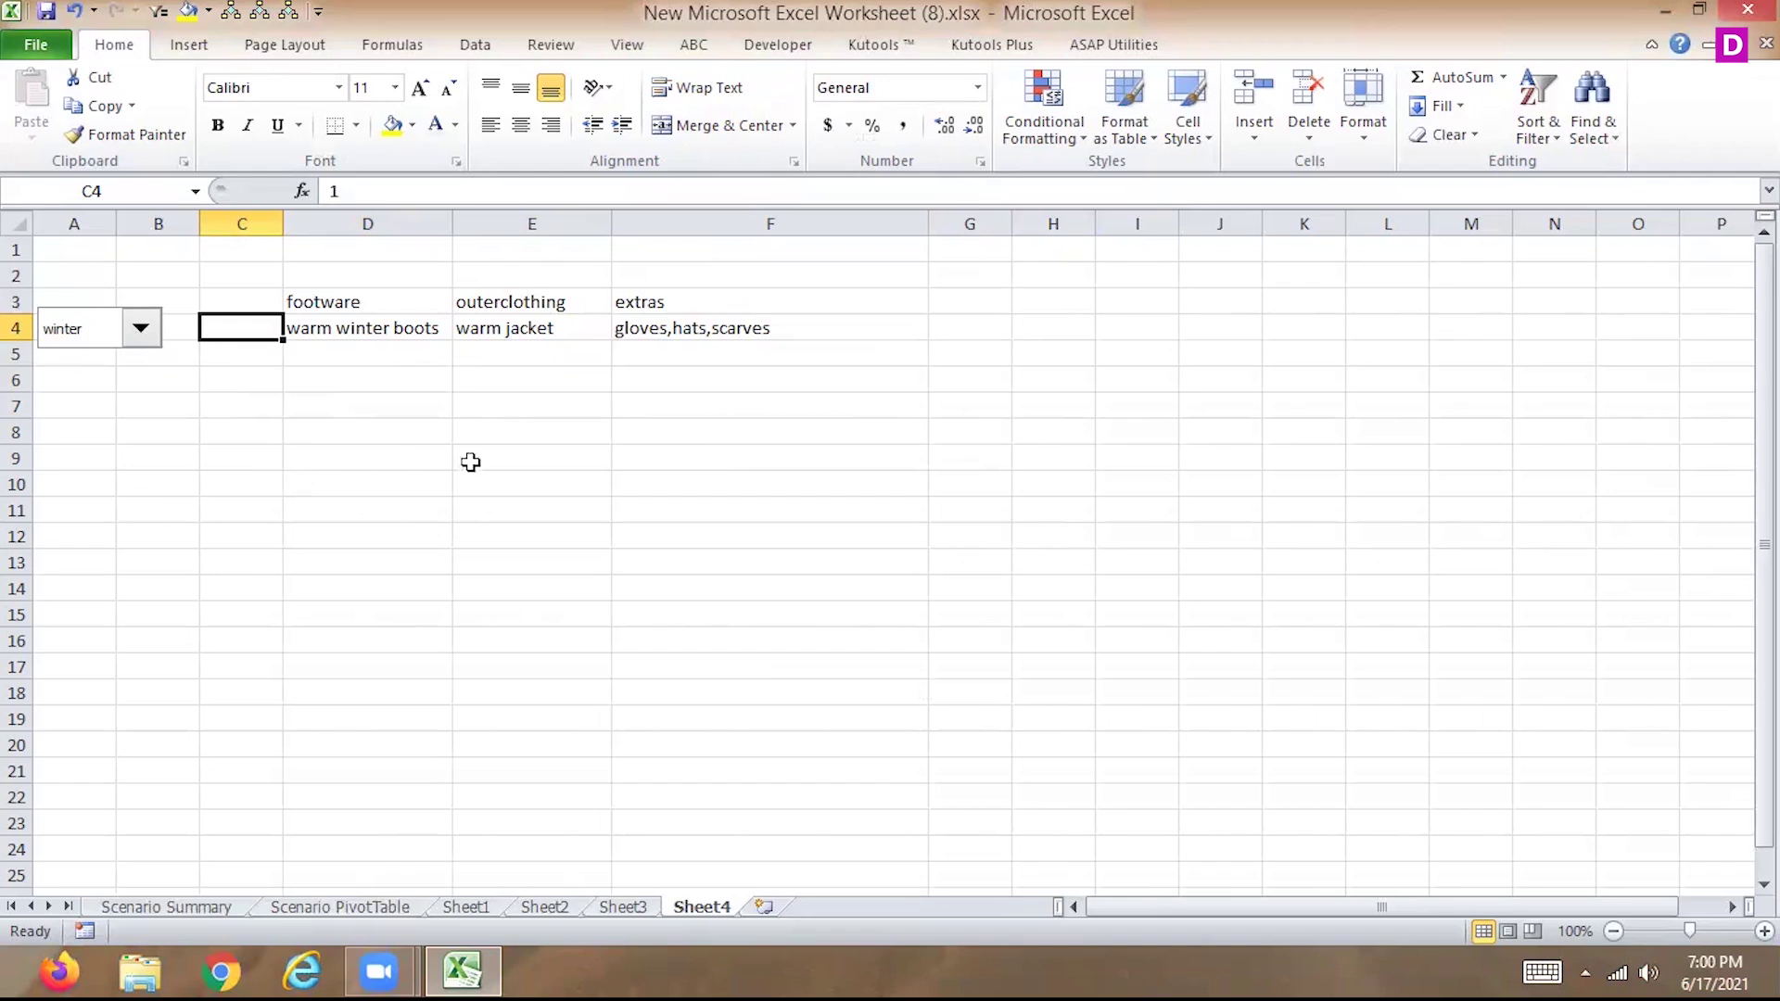
pyautogui.click(137, 330)
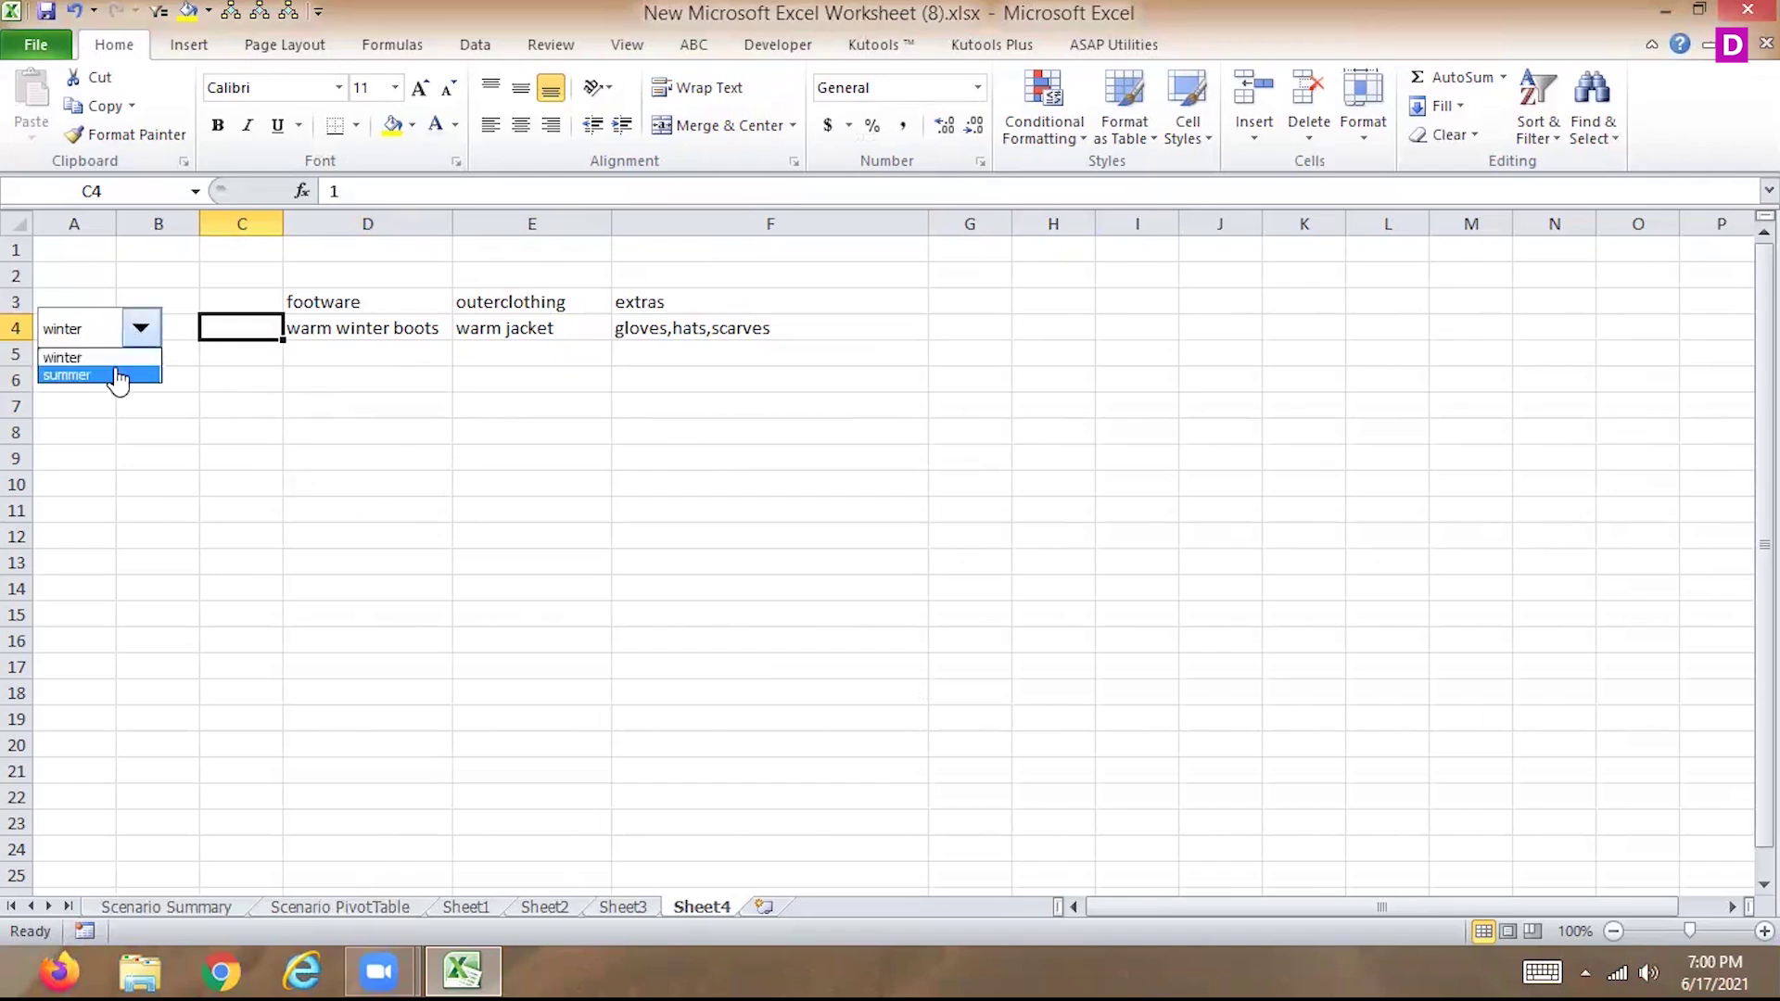
pyautogui.click(115, 374)
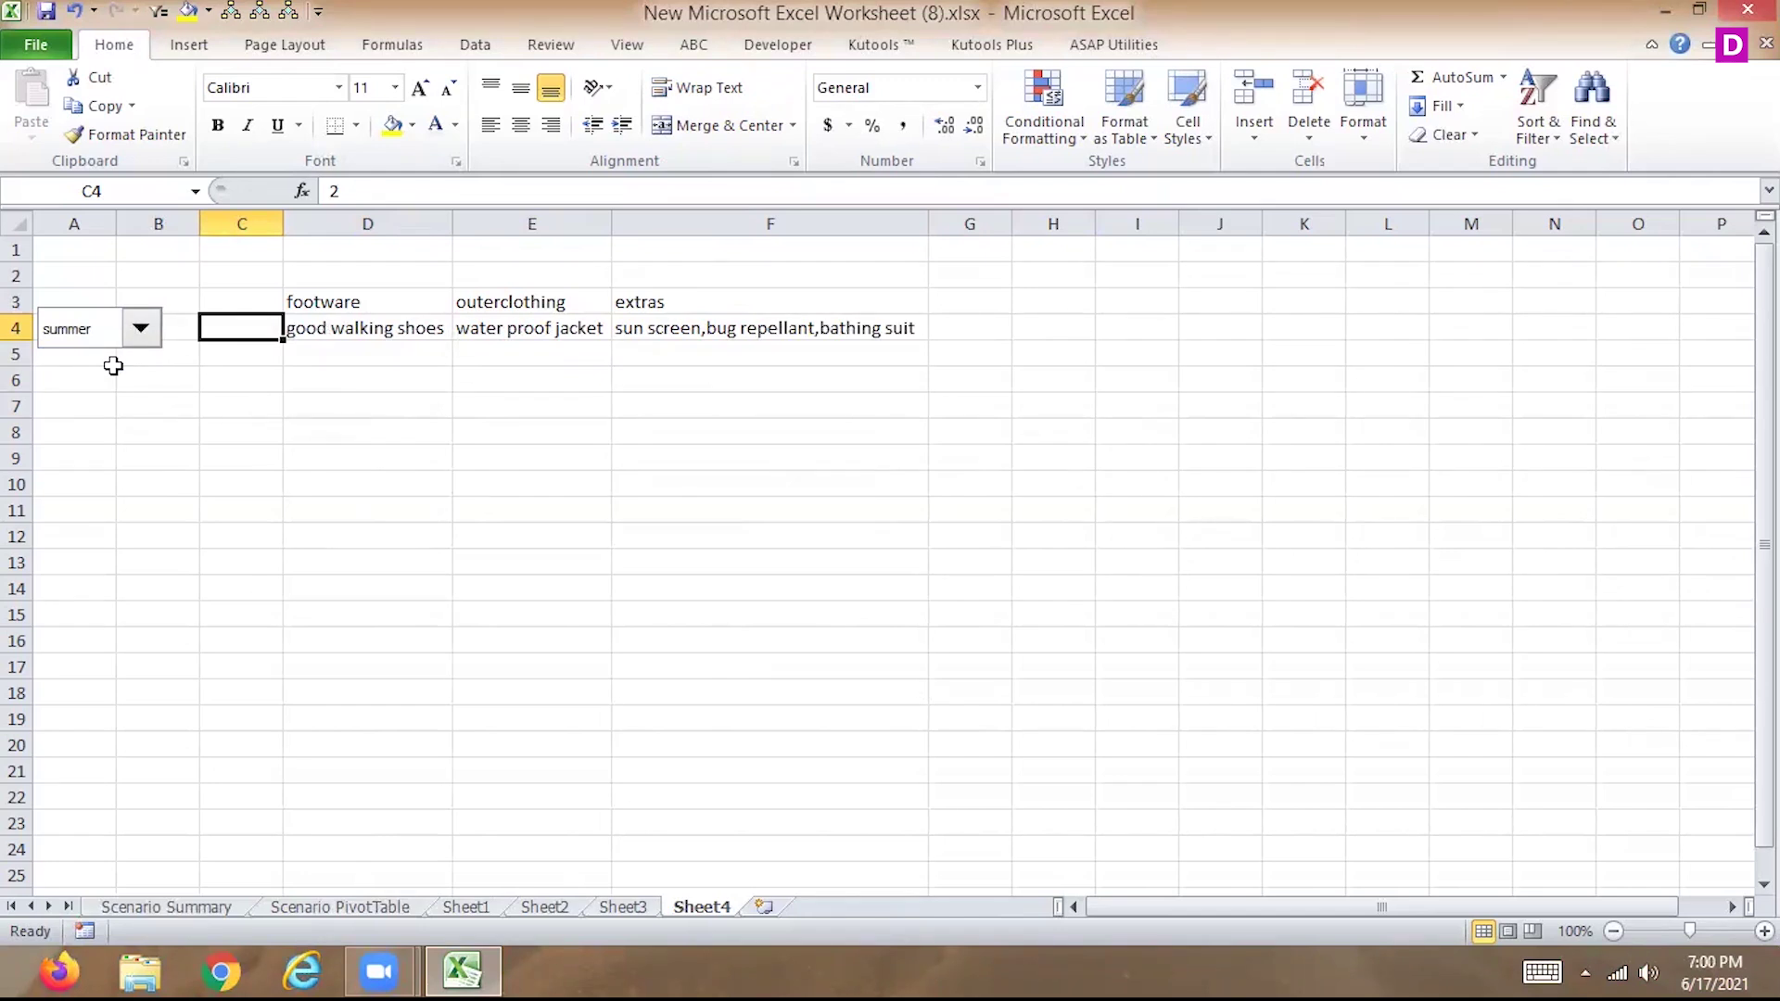
# Insert a new worksheet after Sheet4 and select cell I10 on it.
pyautogui.click(764, 906)
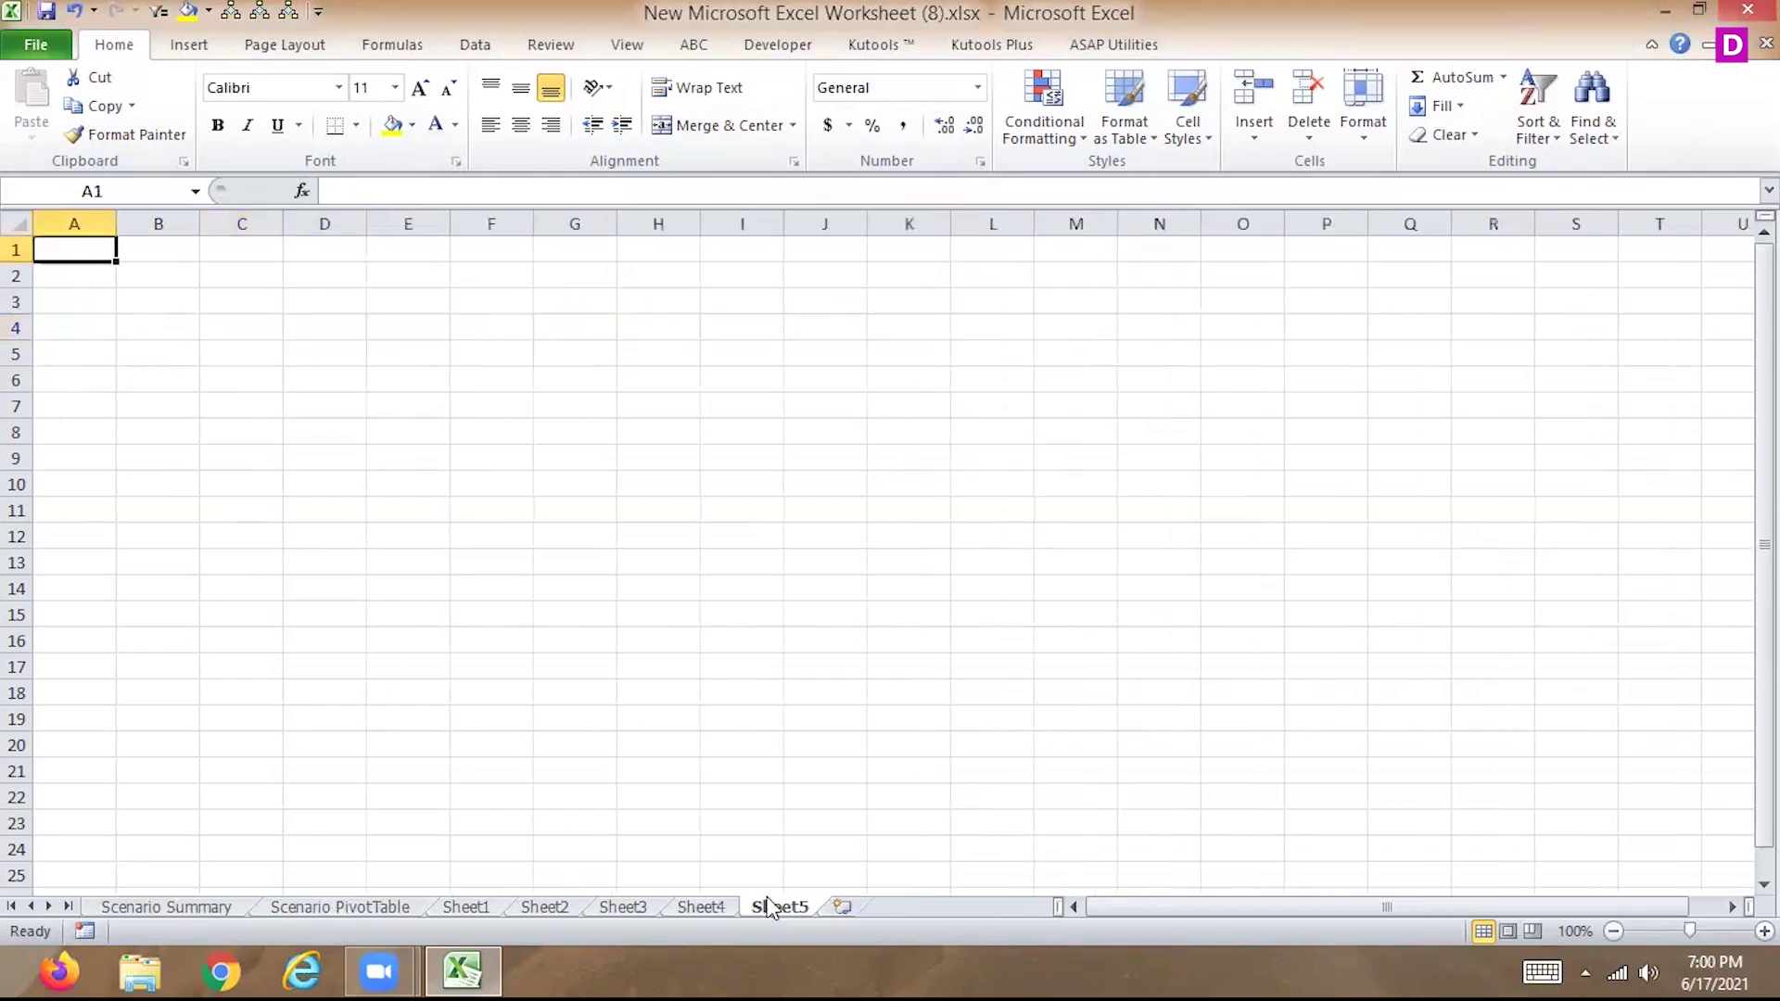
pyautogui.click(707, 906)
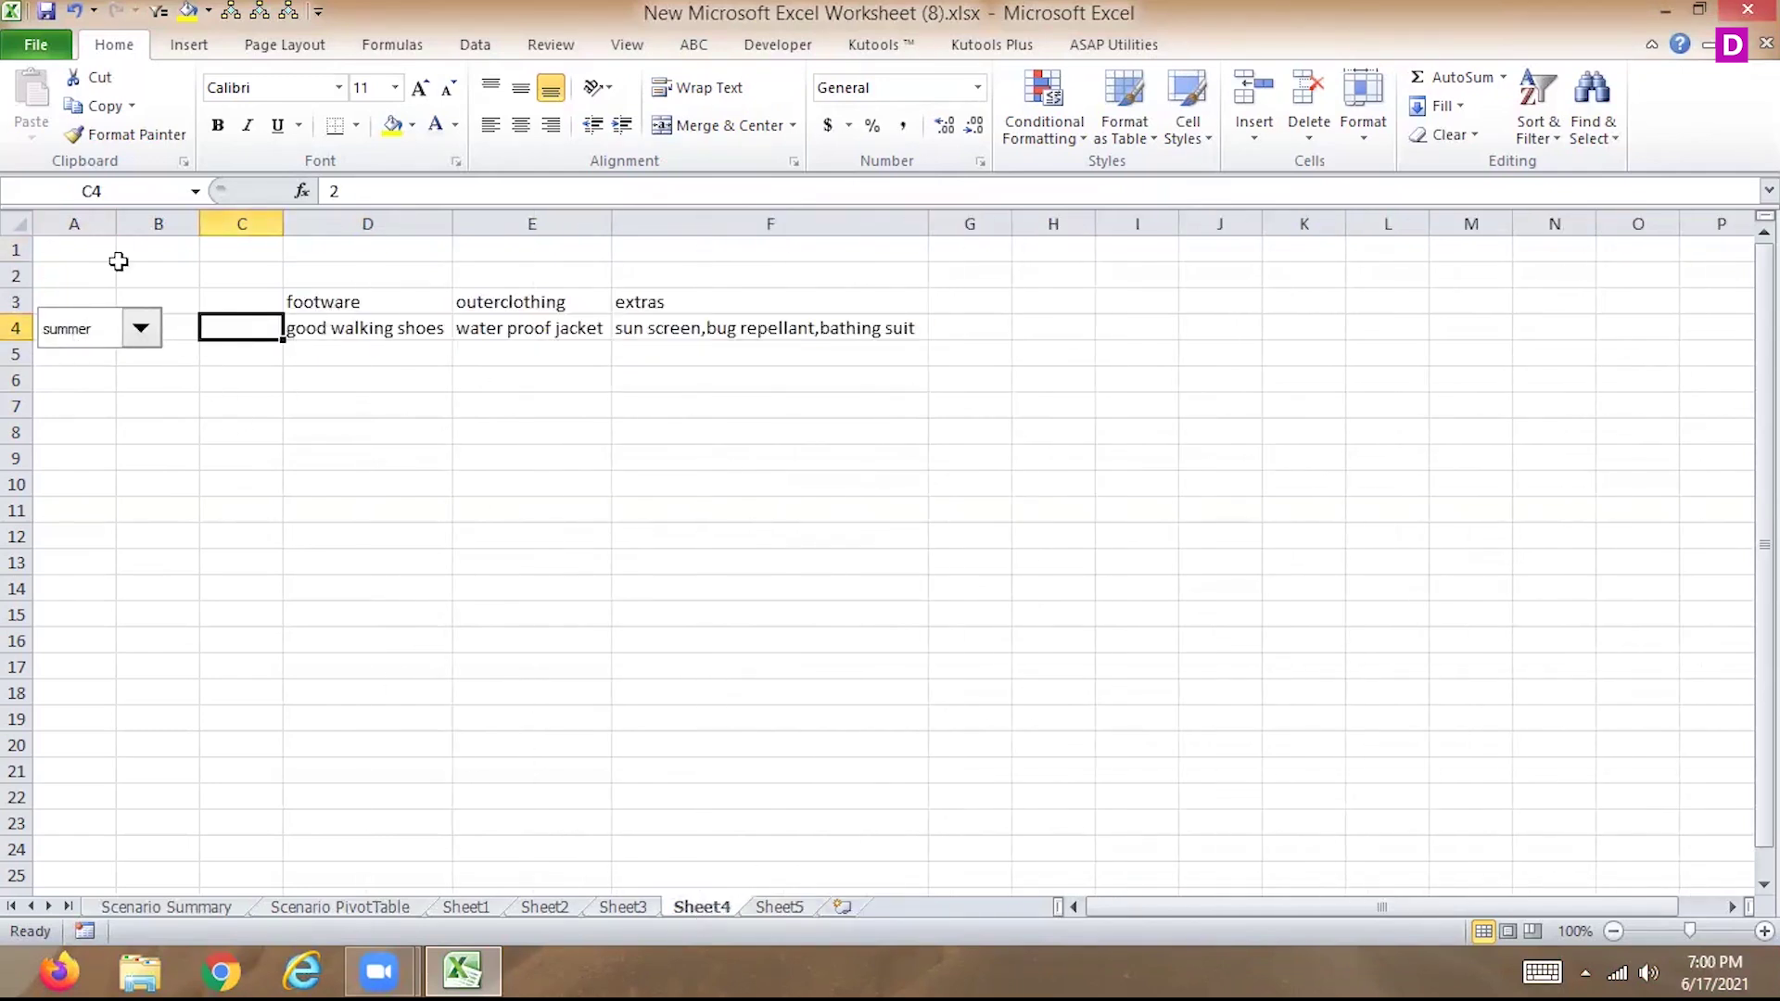
pyautogui.click(780, 908)
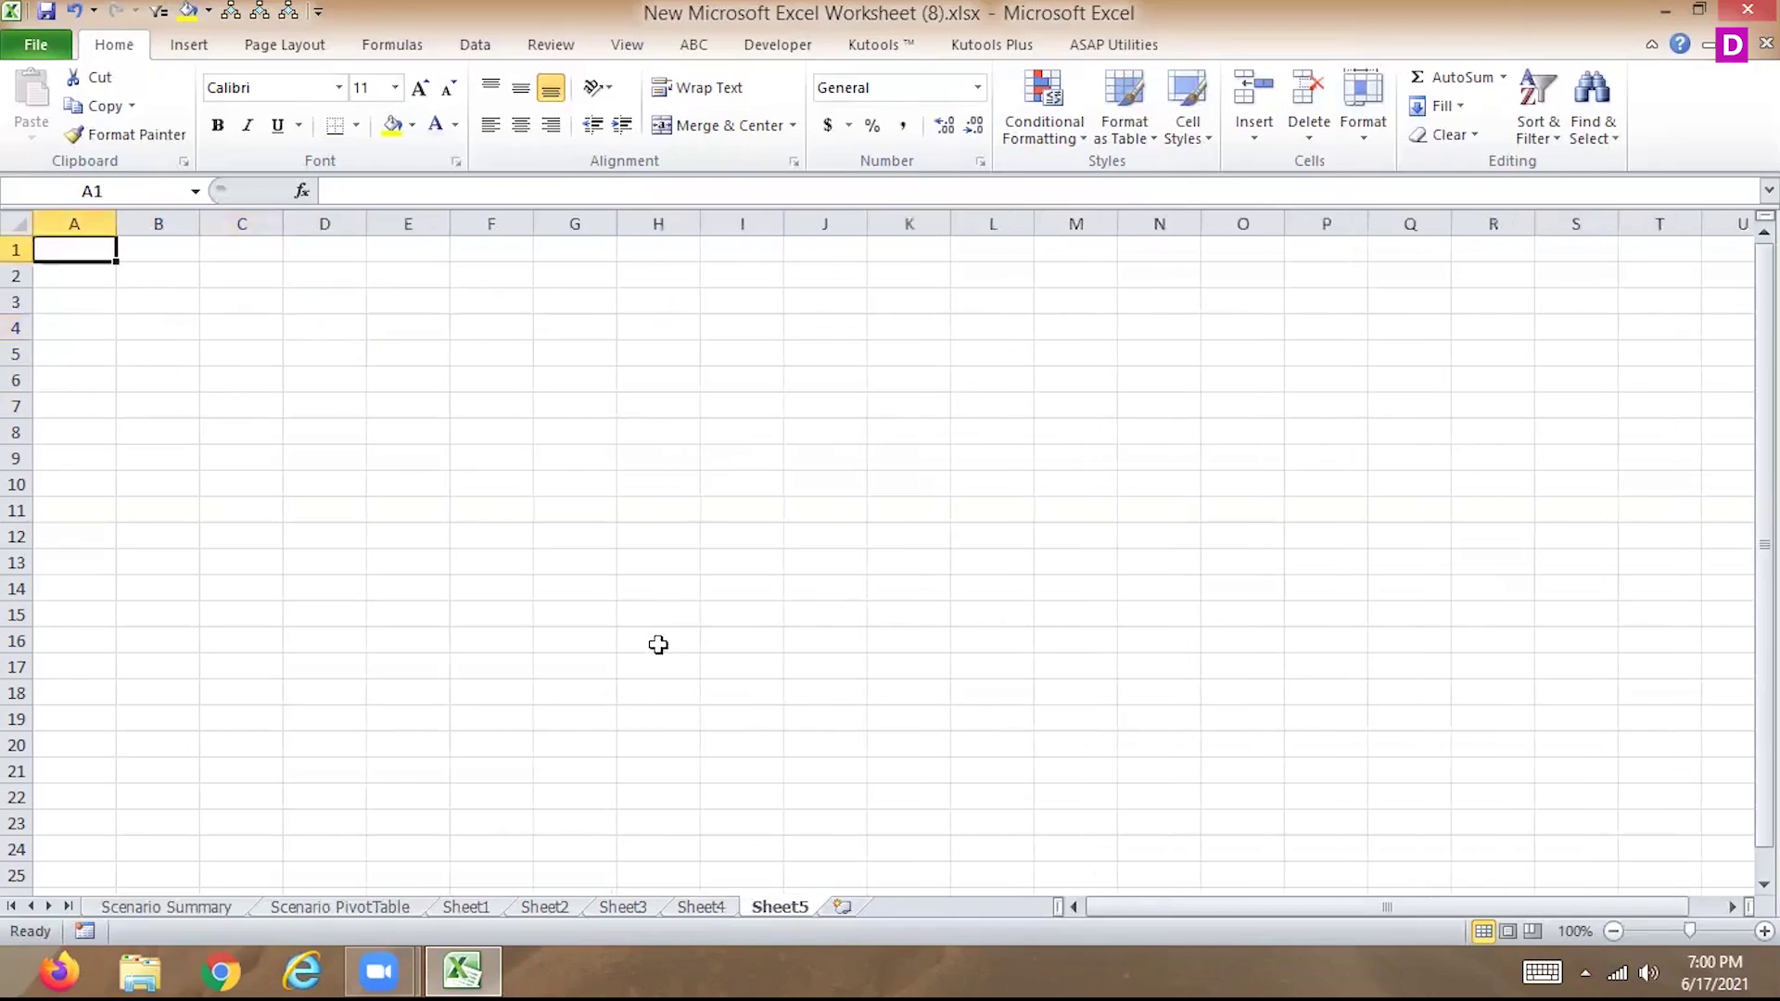
pyautogui.click(189, 44)
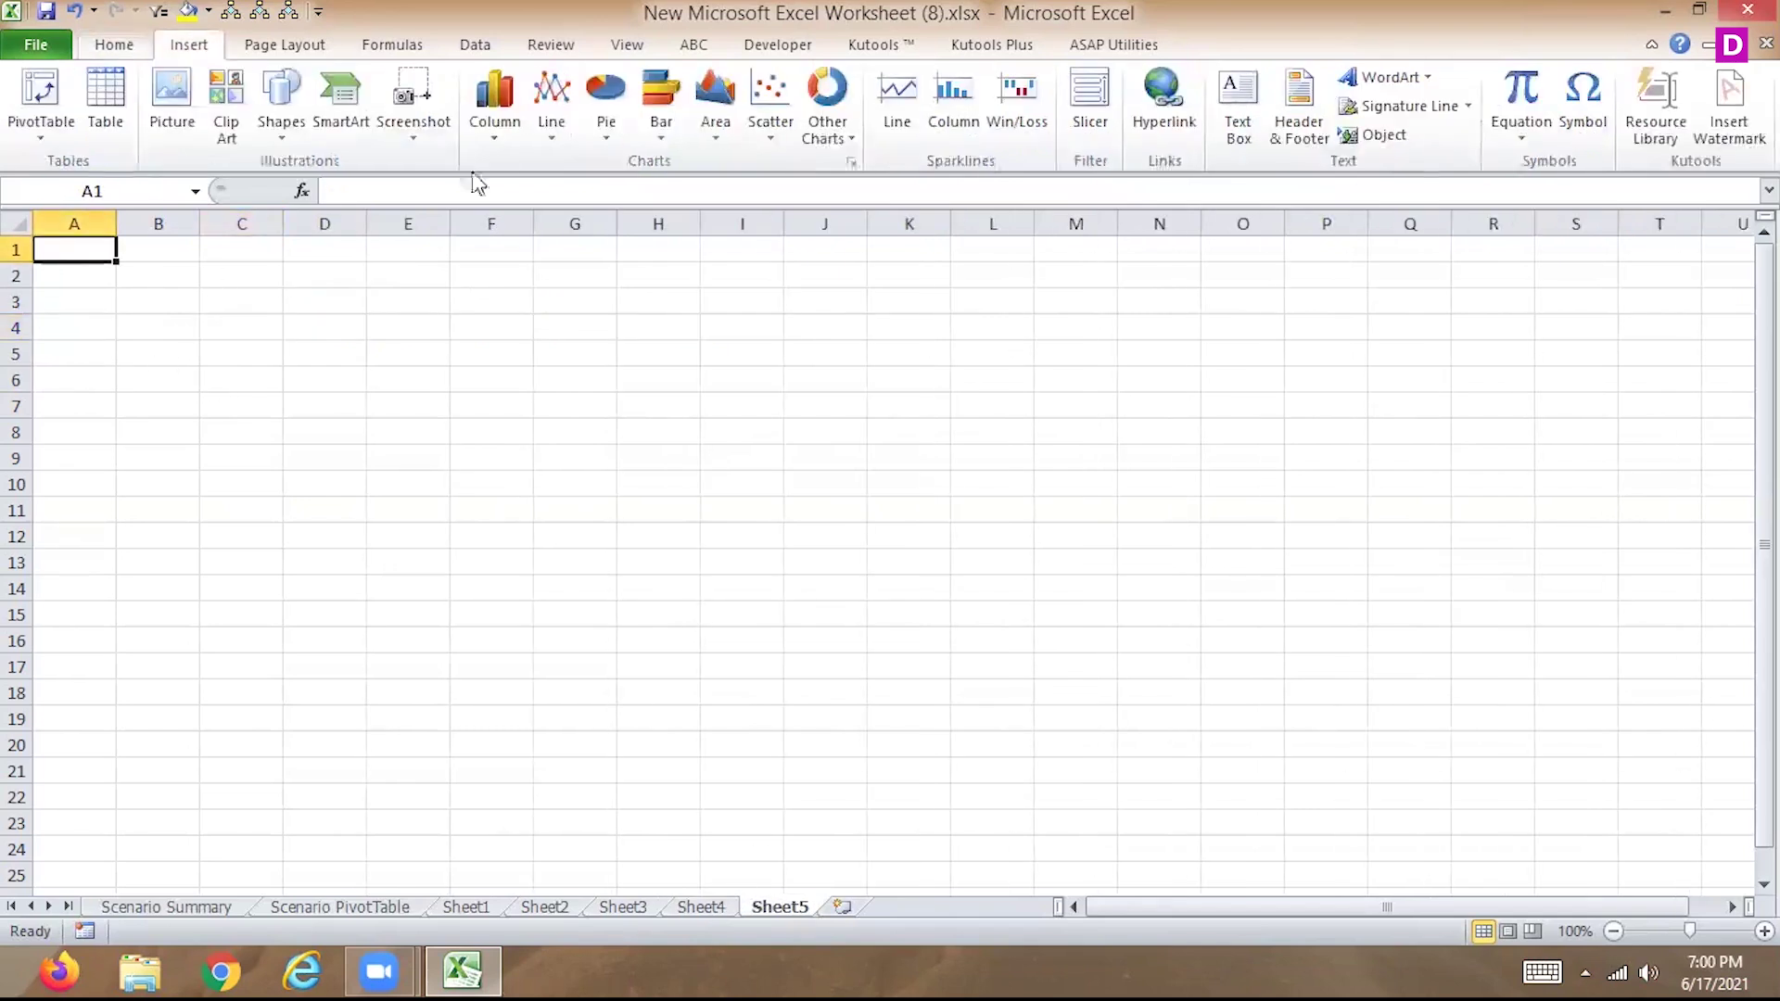
pyautogui.doubleClick(710, 762)
pyautogui.click(707, 484)
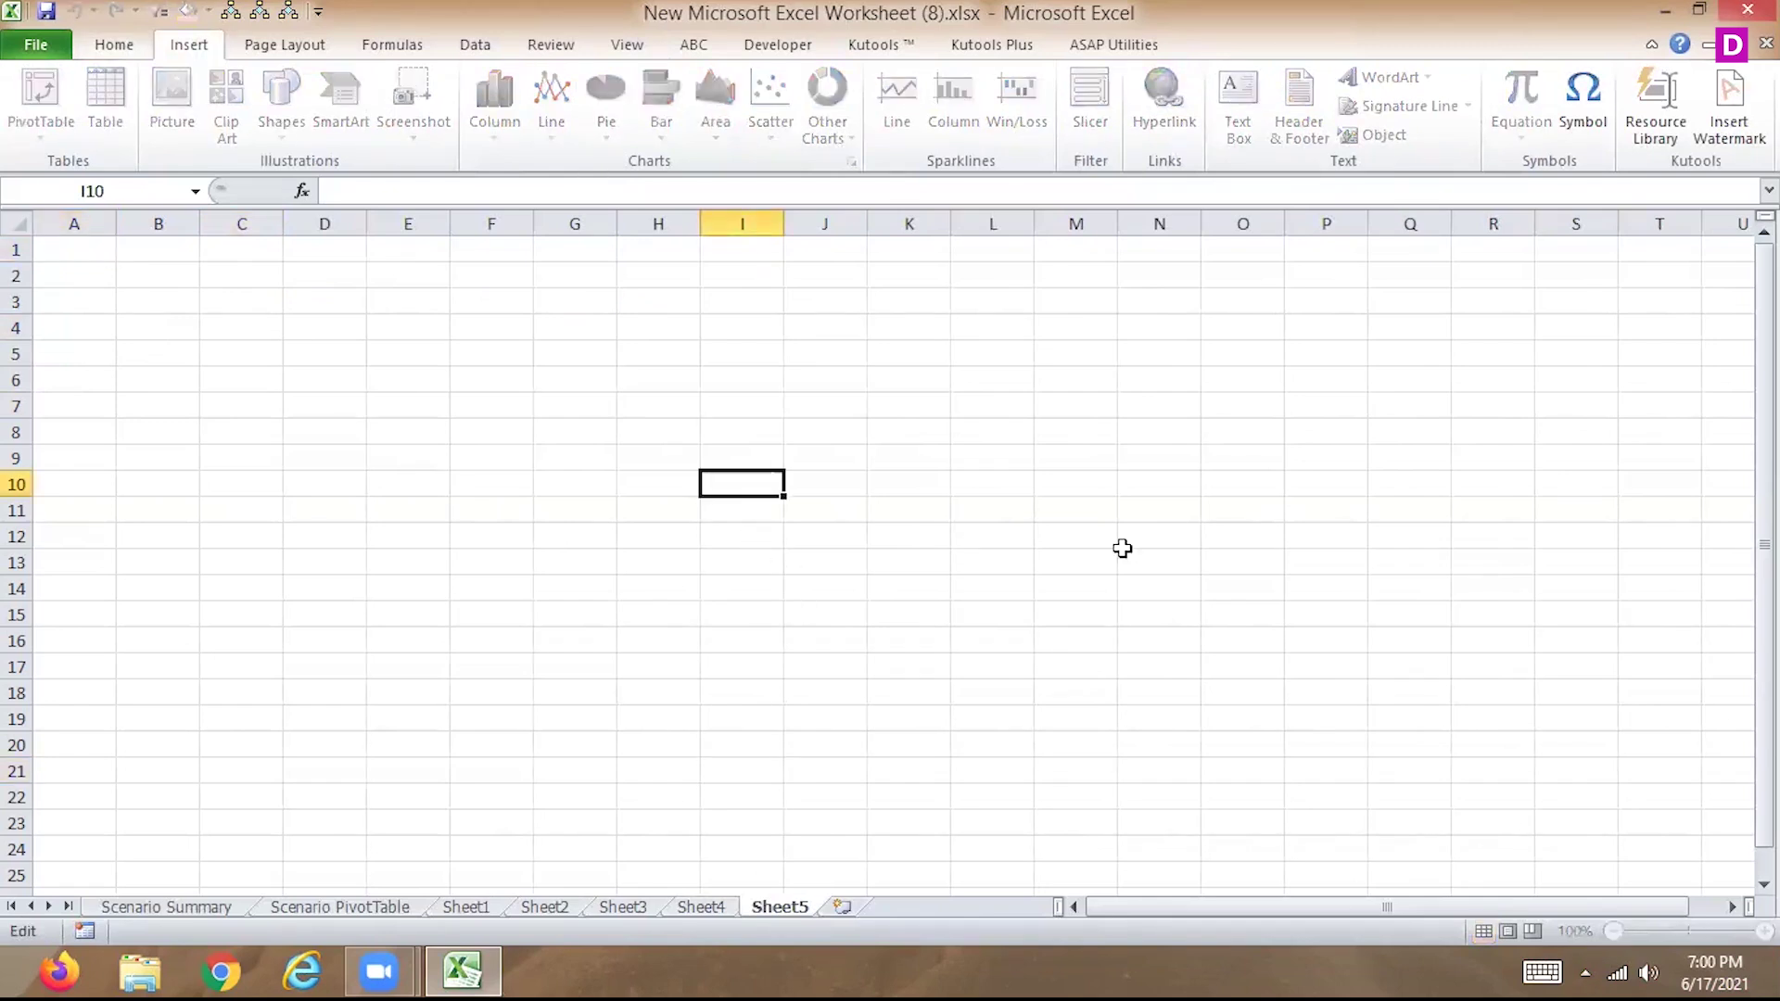
pyautogui.press('Escape')
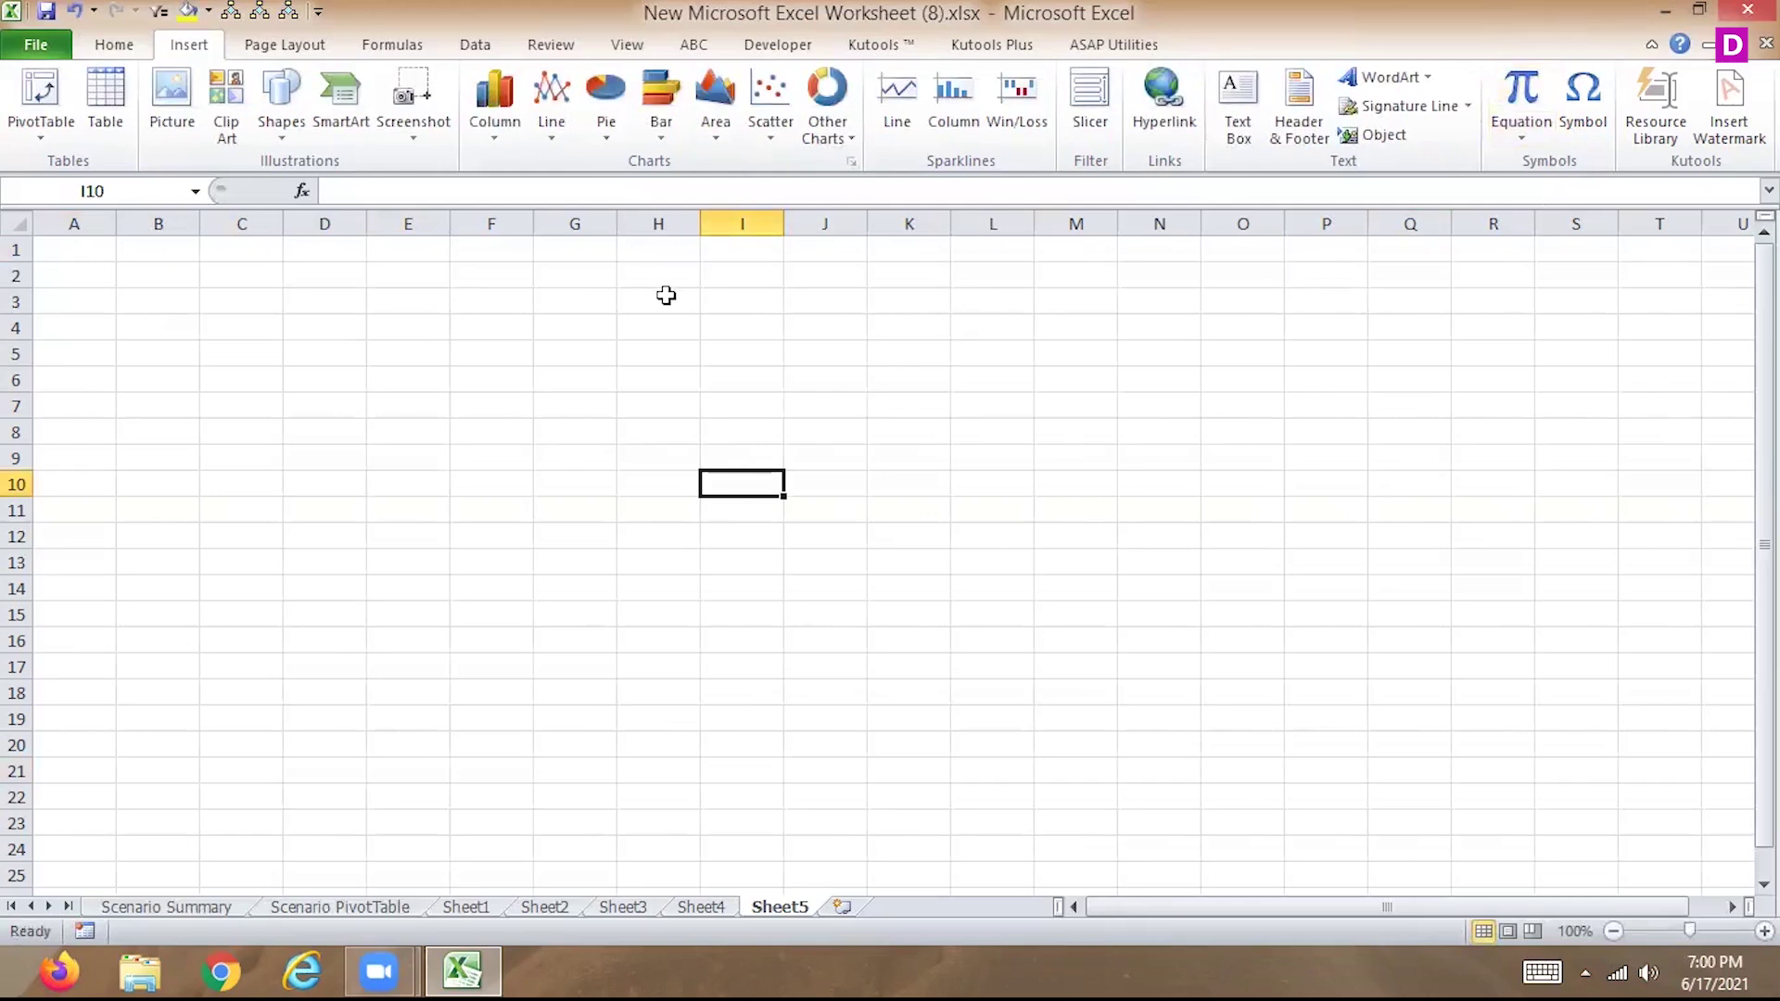
# Draw a form-control label across columns E and F around rows 5 and 6 of Sheet5.
pyautogui.click(778, 46)
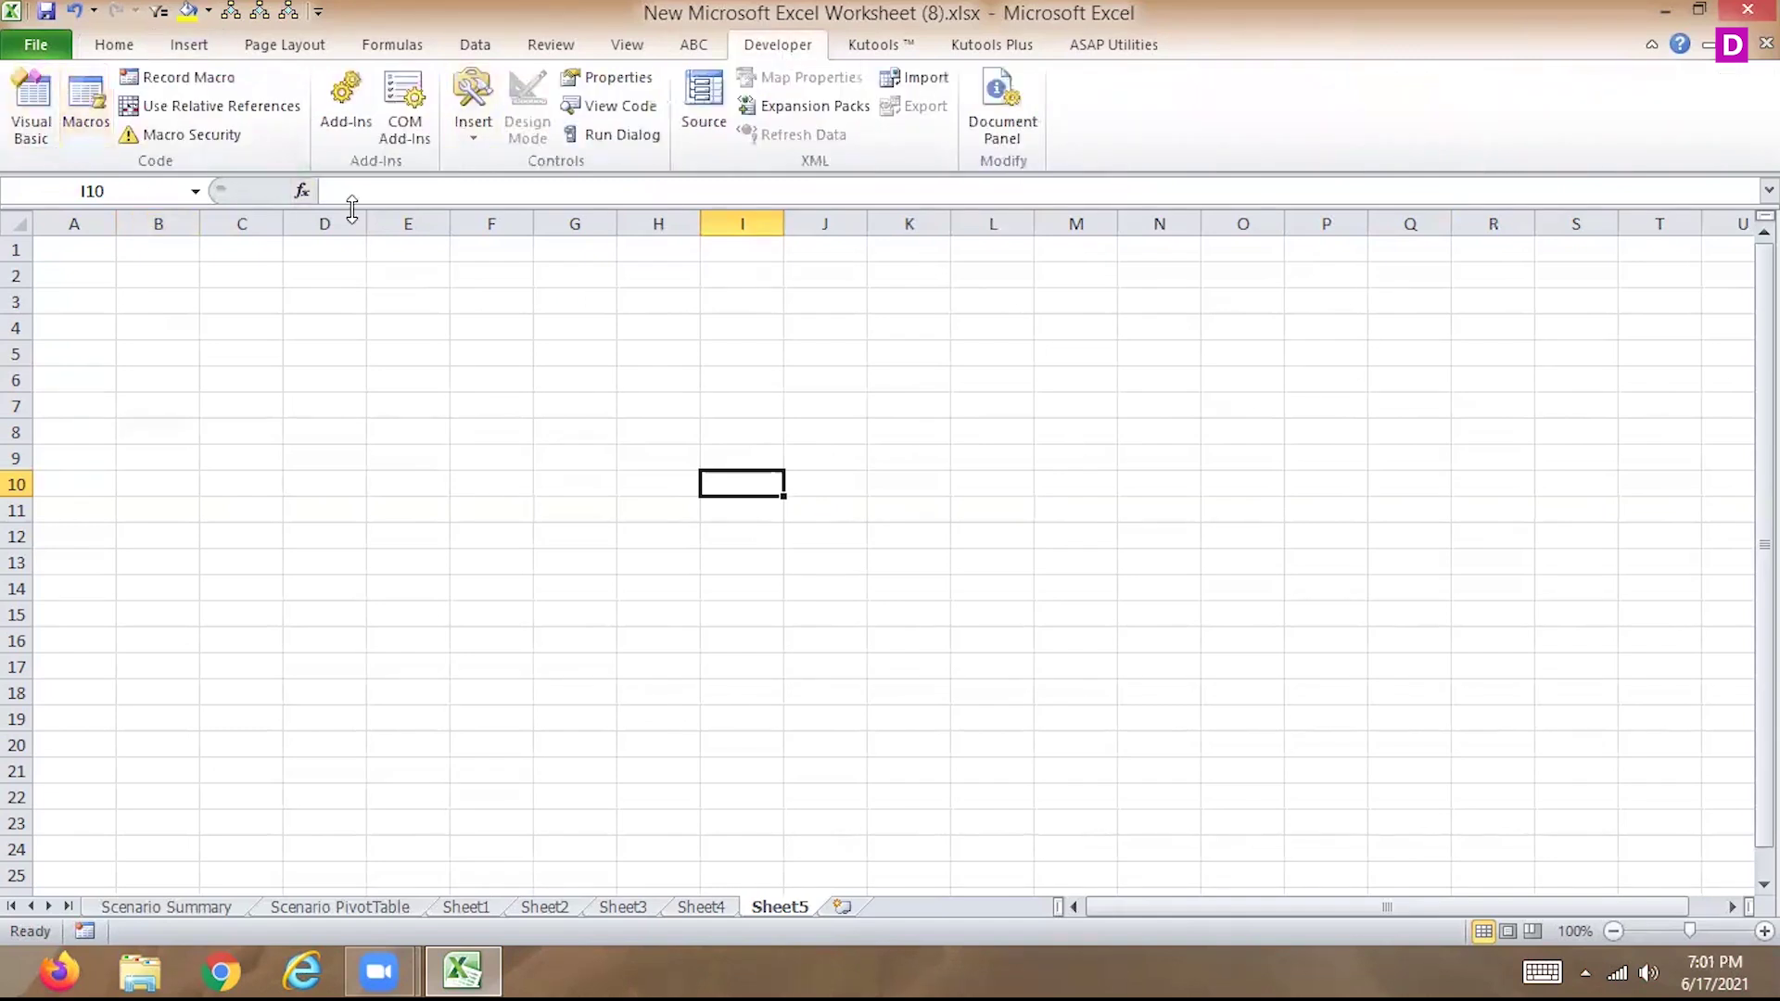
pyautogui.click(472, 137)
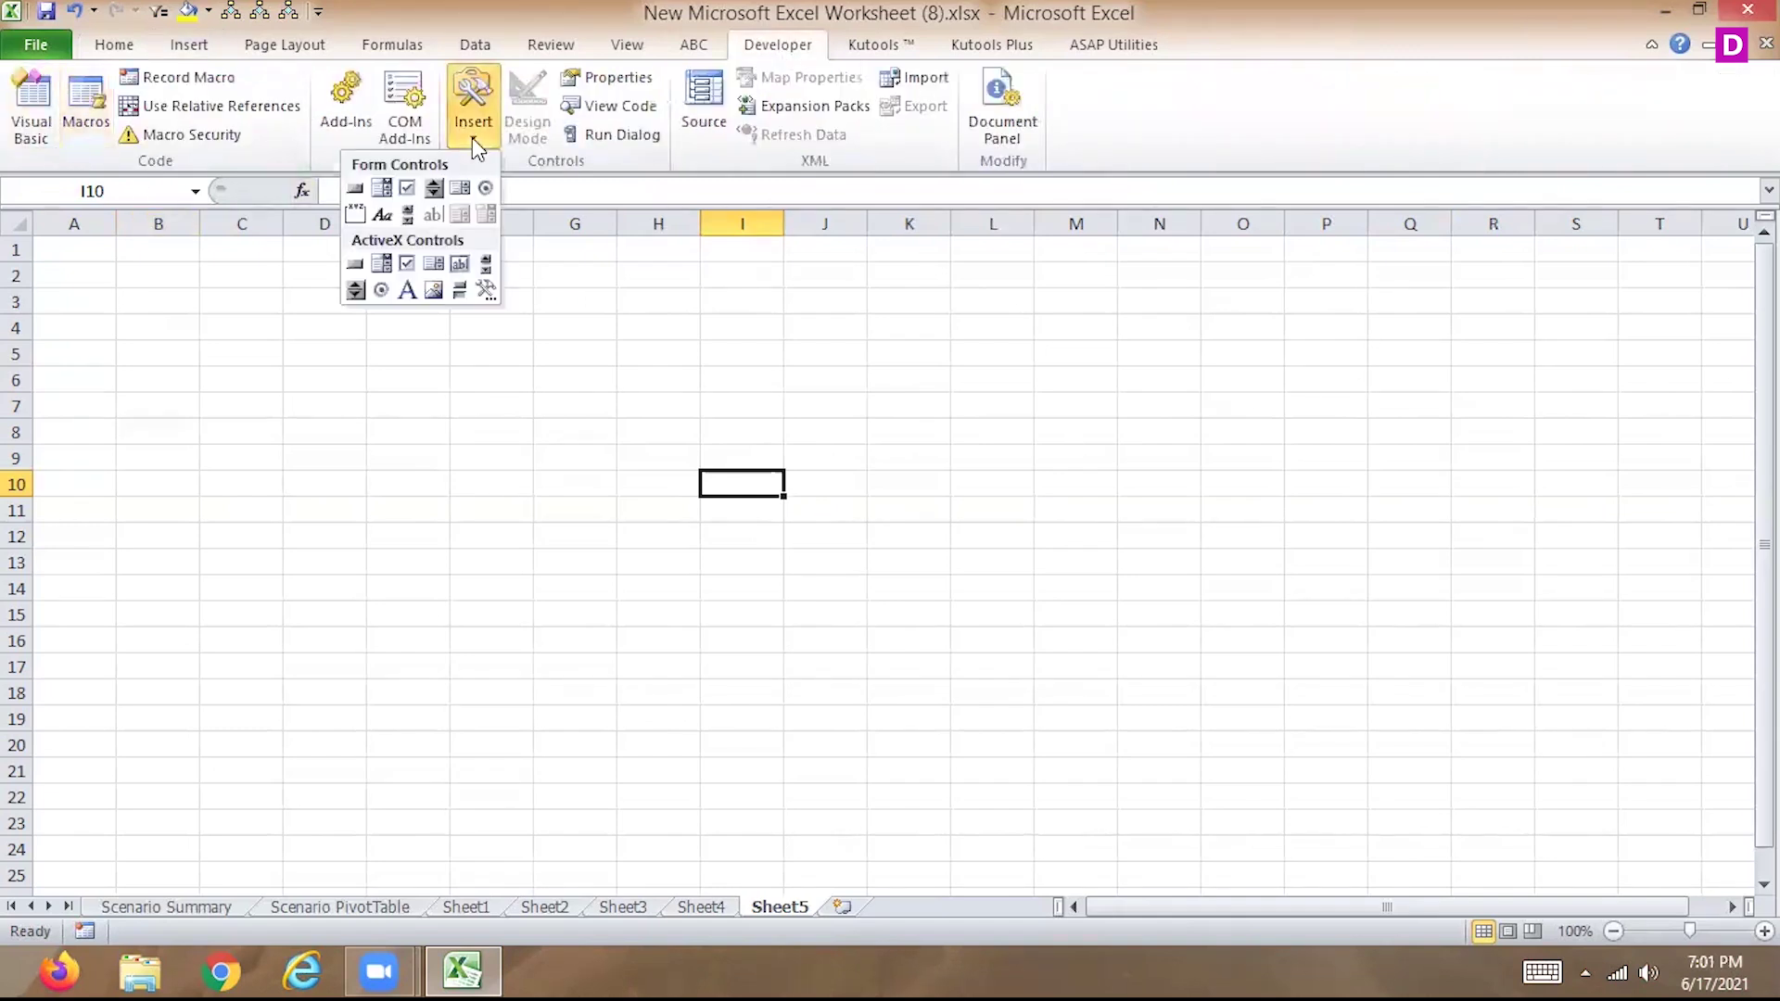
pyautogui.click(381, 214)
pyautogui.moveTo(373, 347)
pyautogui.mouseDown()
pyautogui.moveTo(454, 399)
pyautogui.moveTo(535, 386)
pyautogui.mouseUp()
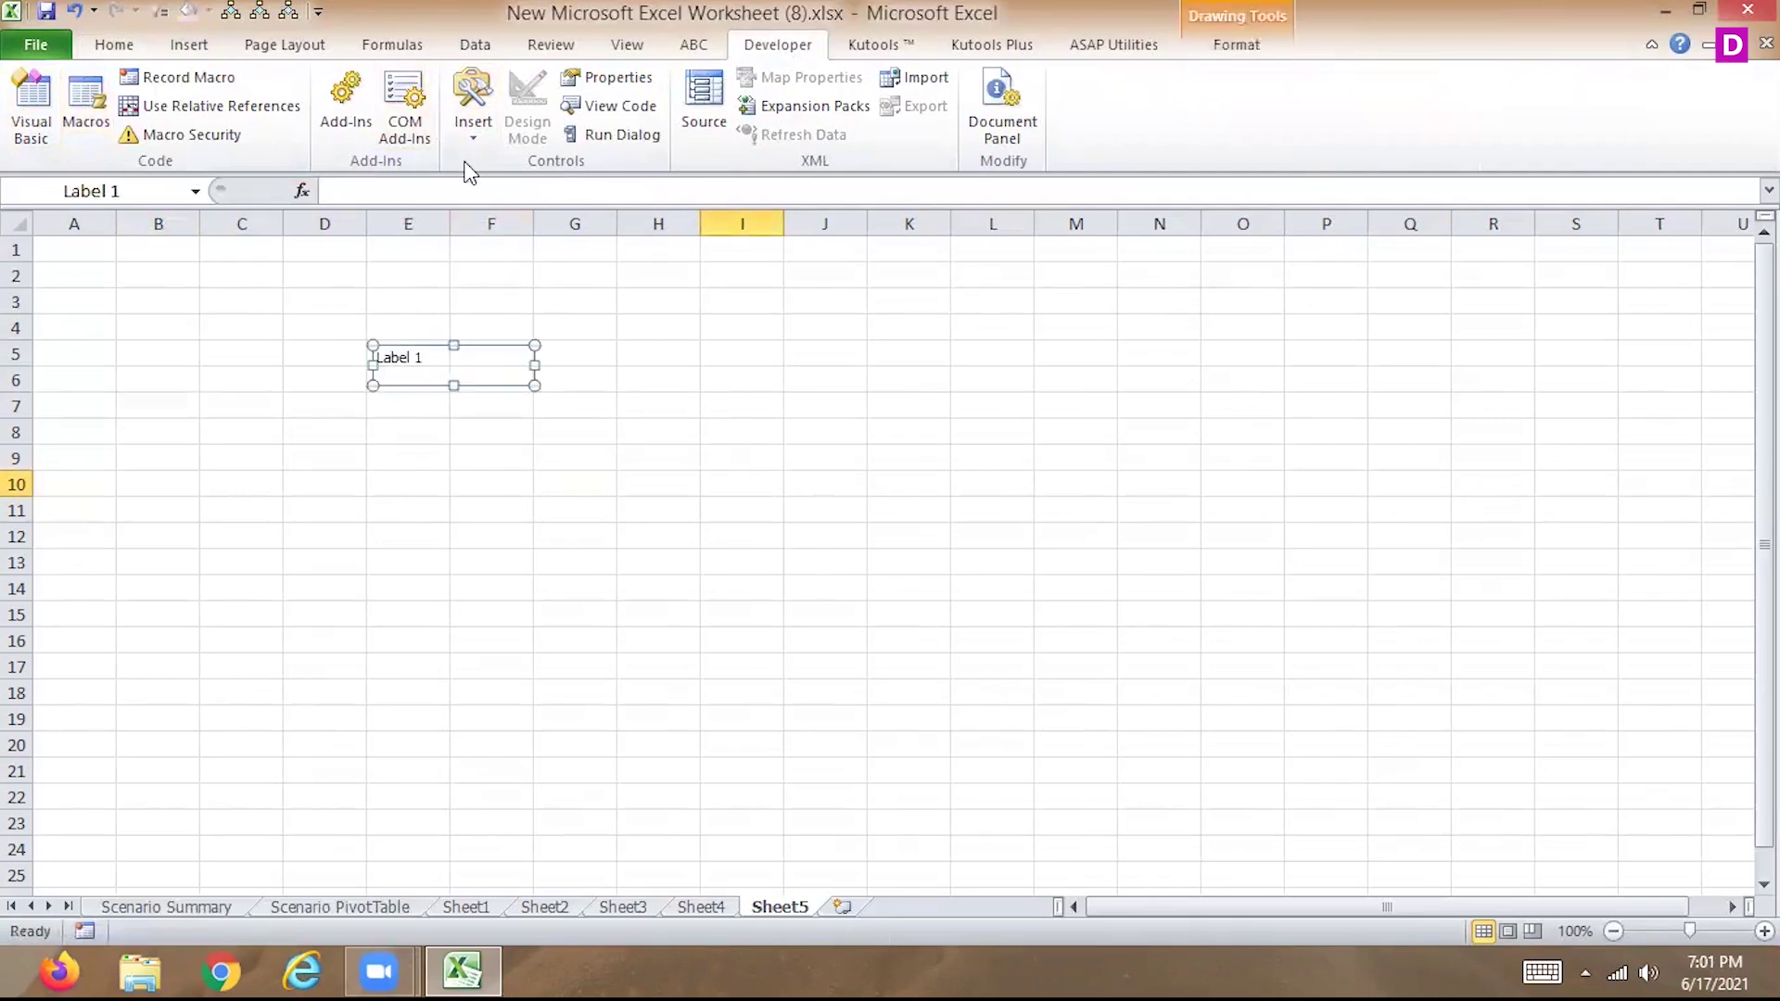
pyautogui.hotkey('ctrl', 'd')
pyautogui.moveTo(460, 390); pyautogui.dragTo(437, 414)
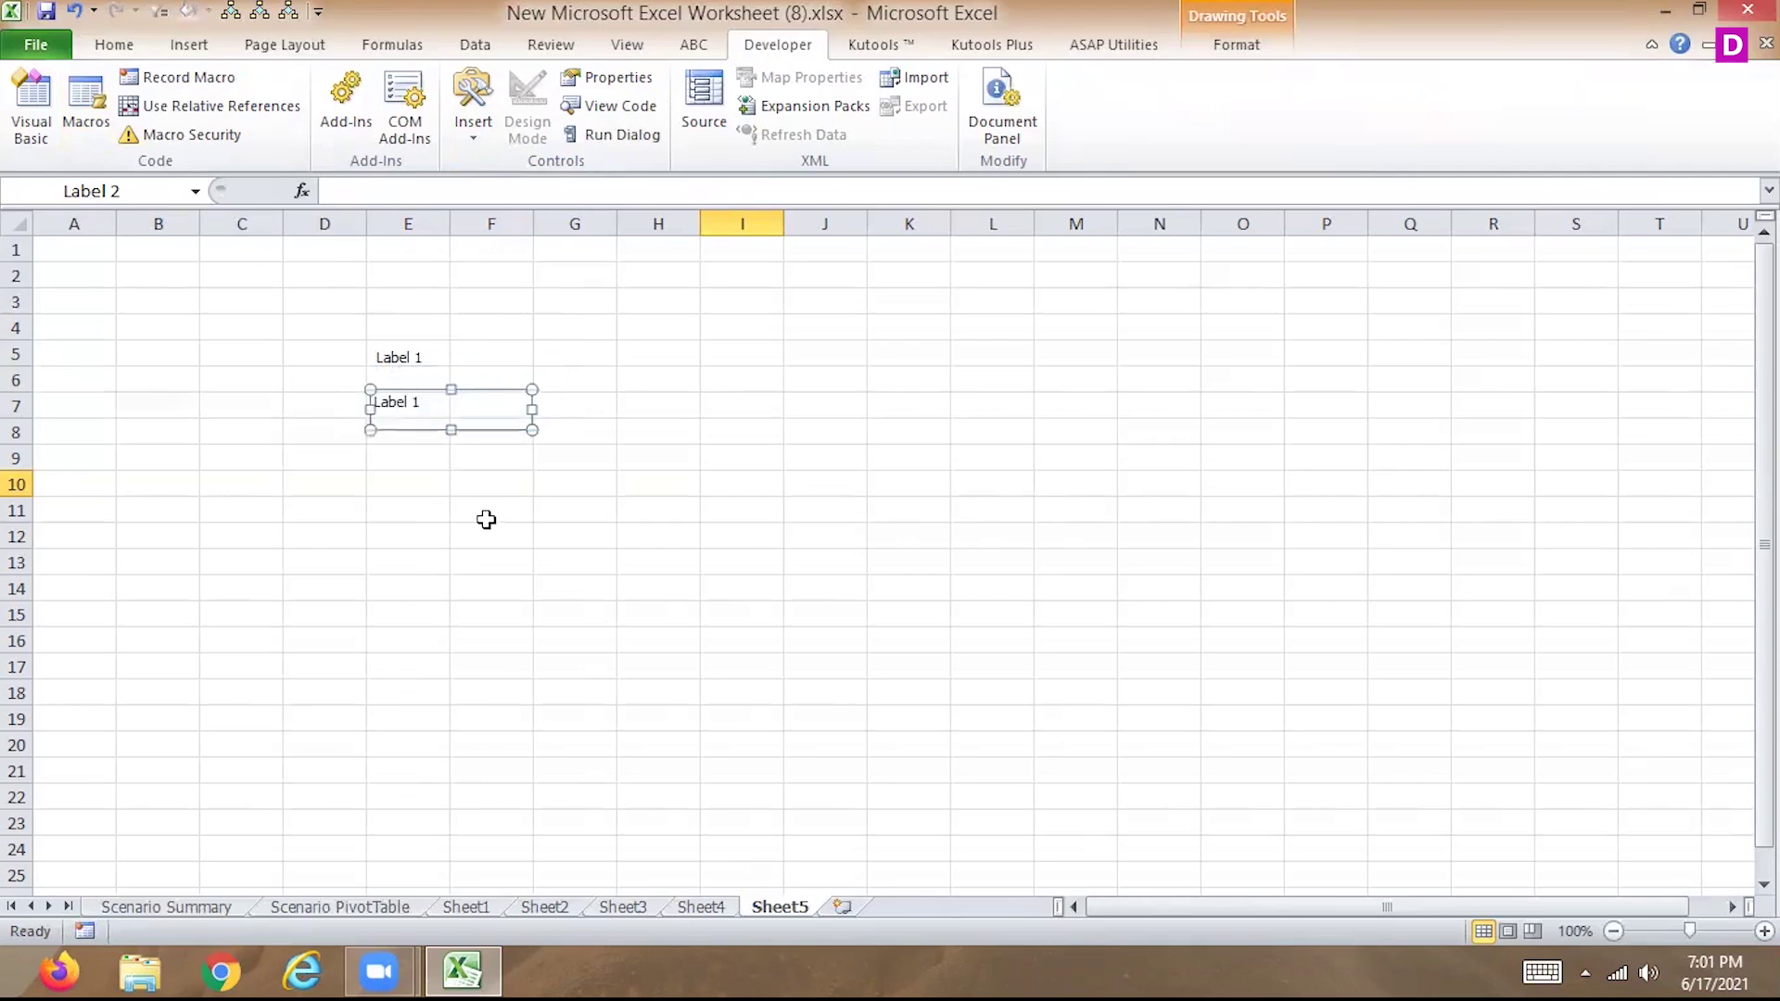
pyautogui.press('Delete')
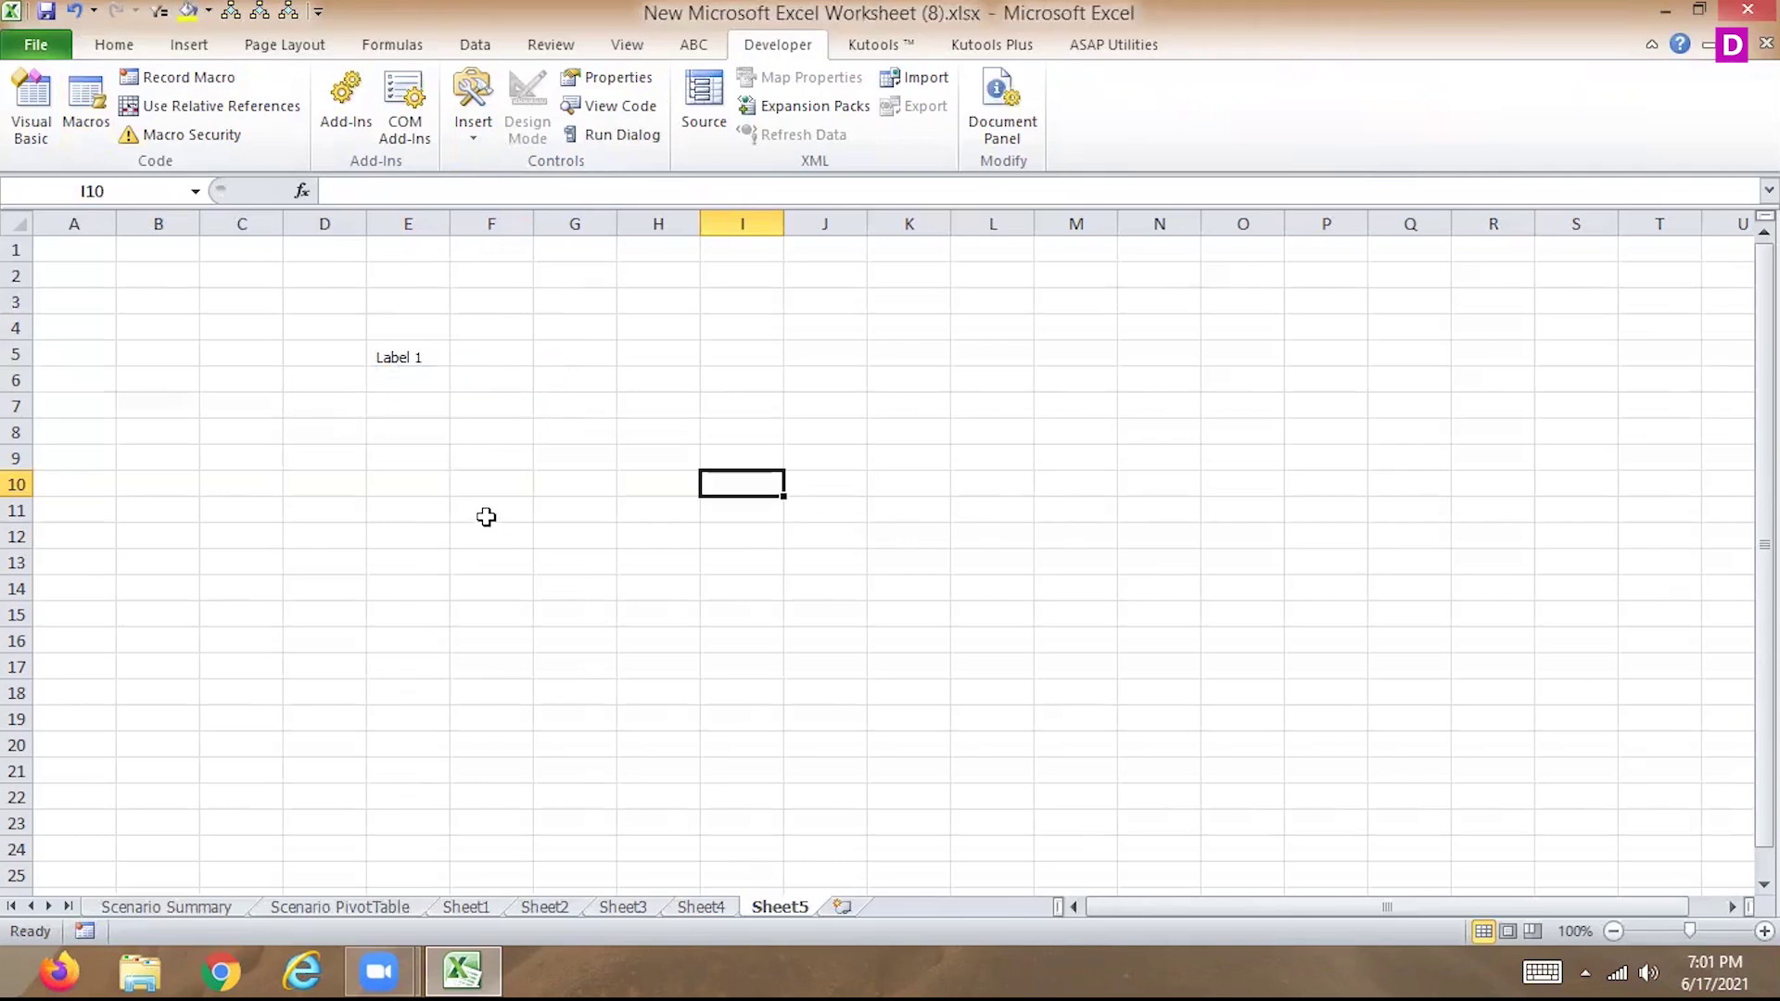
# Draw a second form-control label in column E around rows 7 and 8, below the first label.
pyautogui.click(478, 138)
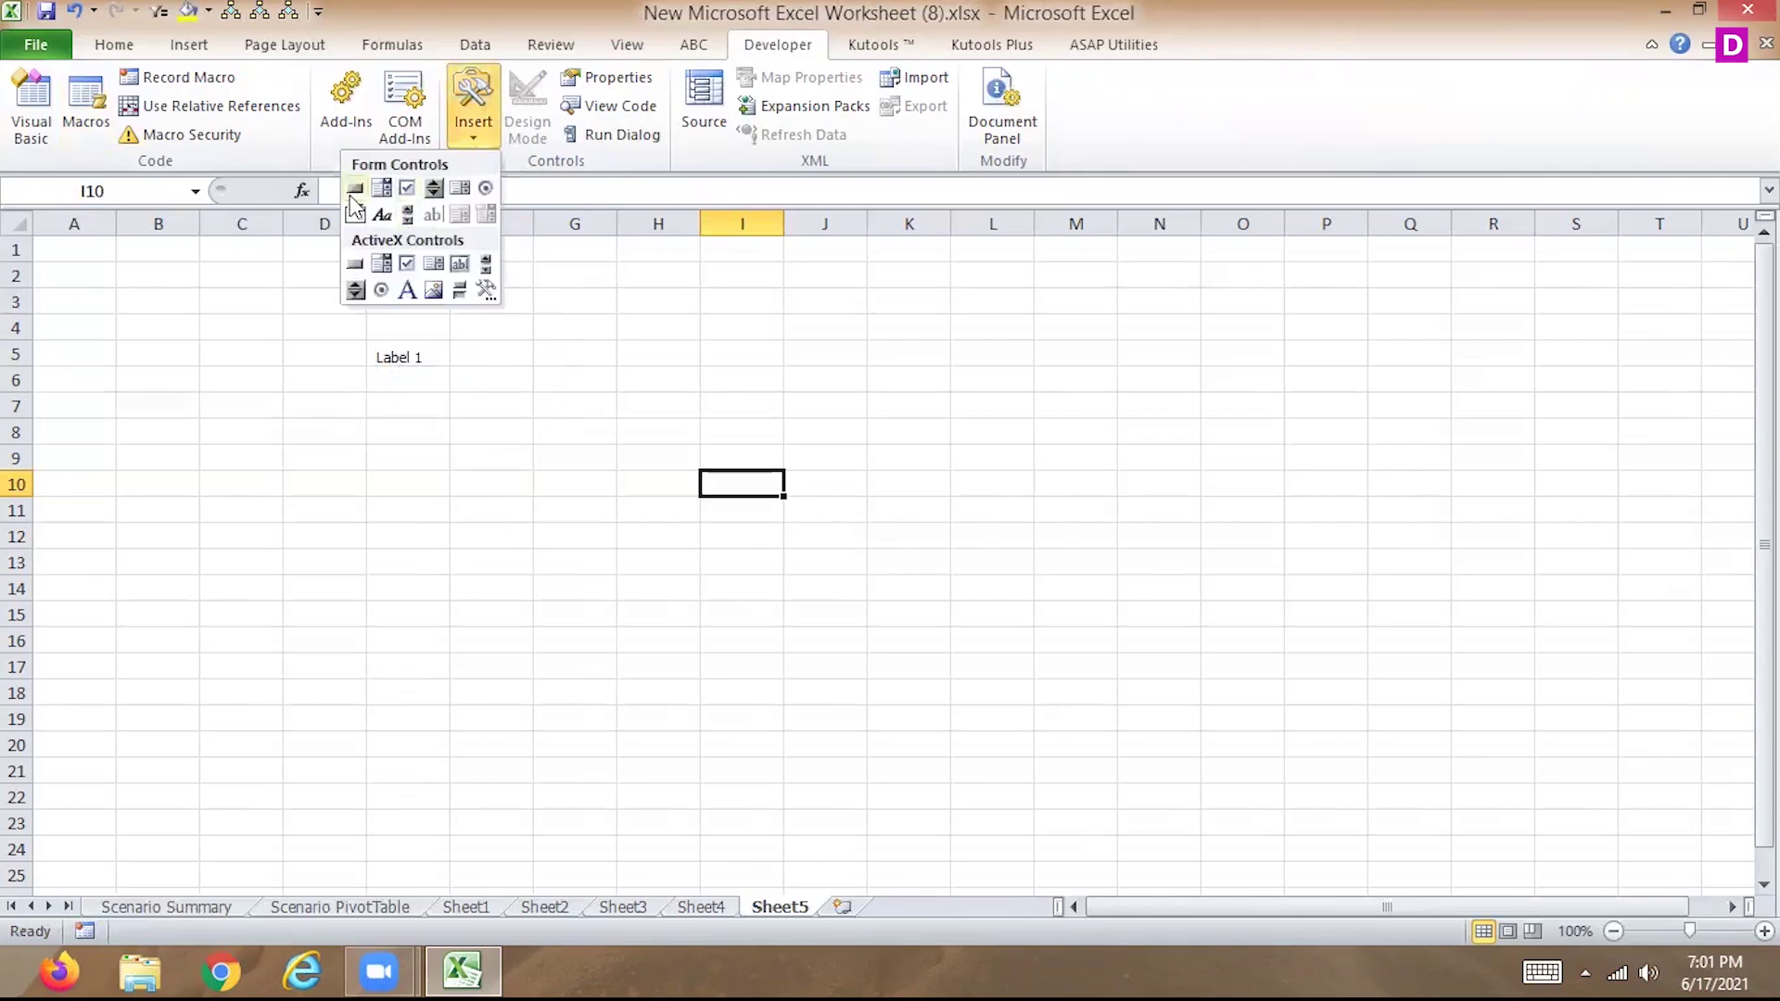
pyautogui.click(381, 214)
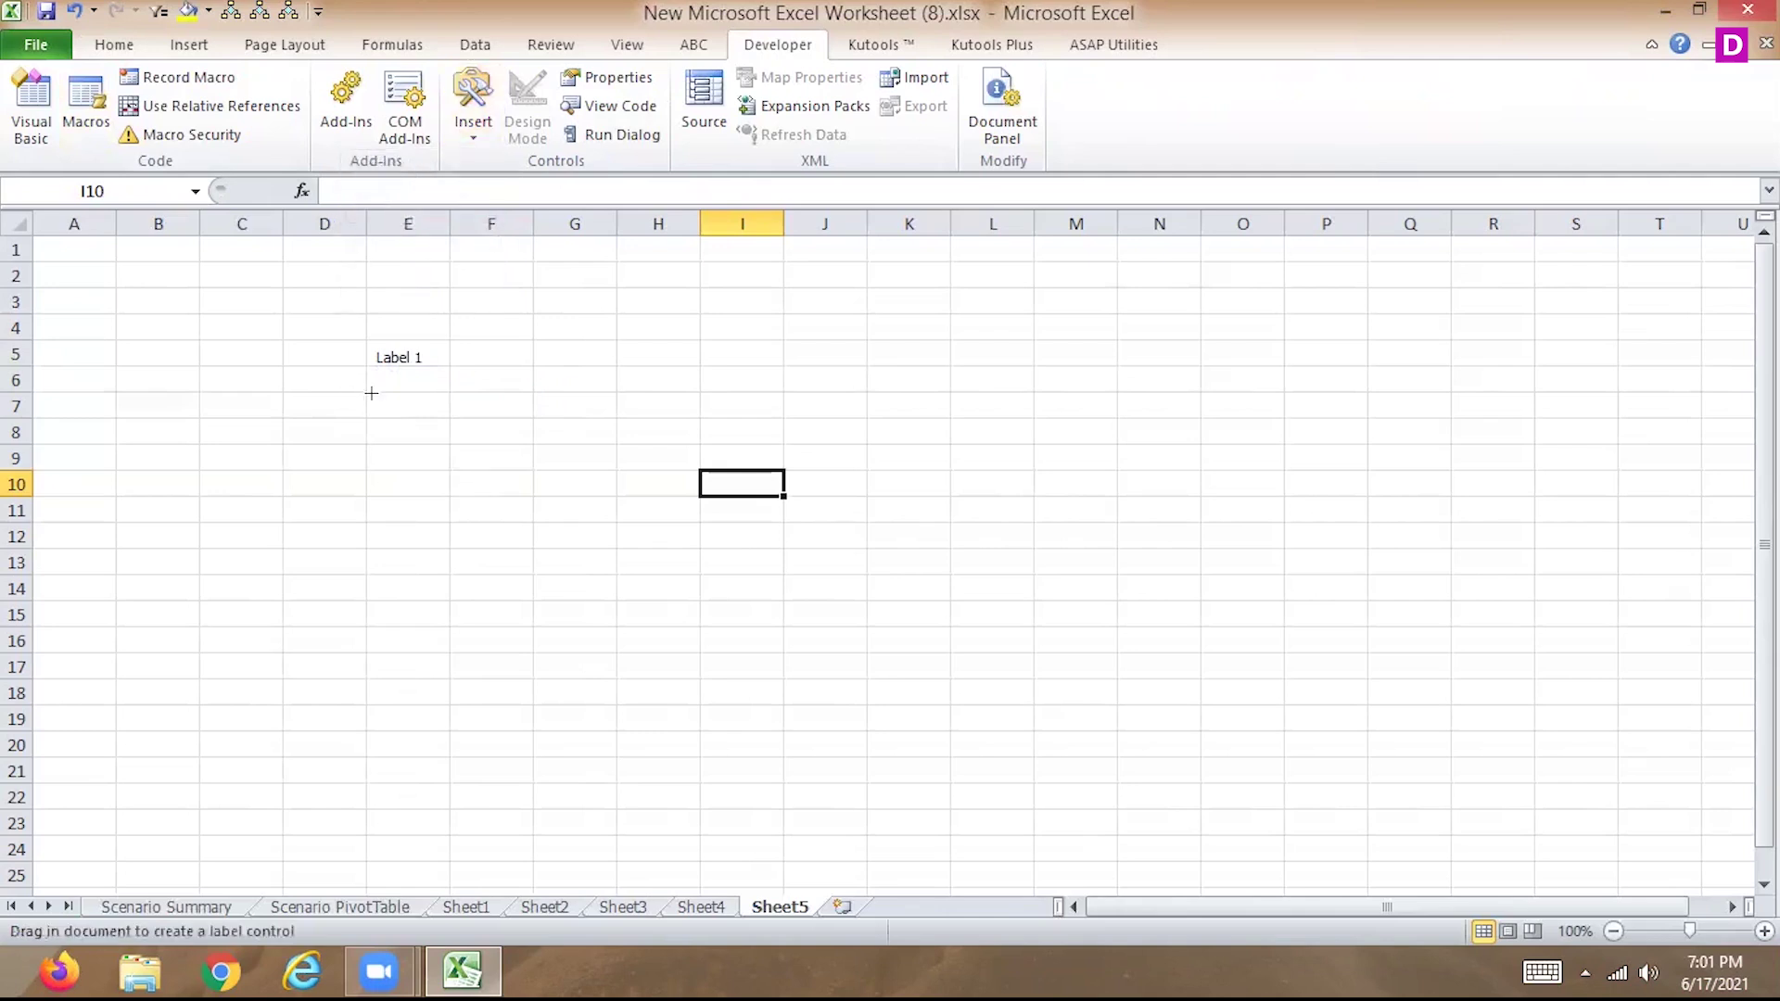
pyautogui.moveTo(381, 406)
pyautogui.mouseDown()
pyautogui.moveTo(462, 441)
pyautogui.moveTo(406, 417)
pyautogui.mouseUp()
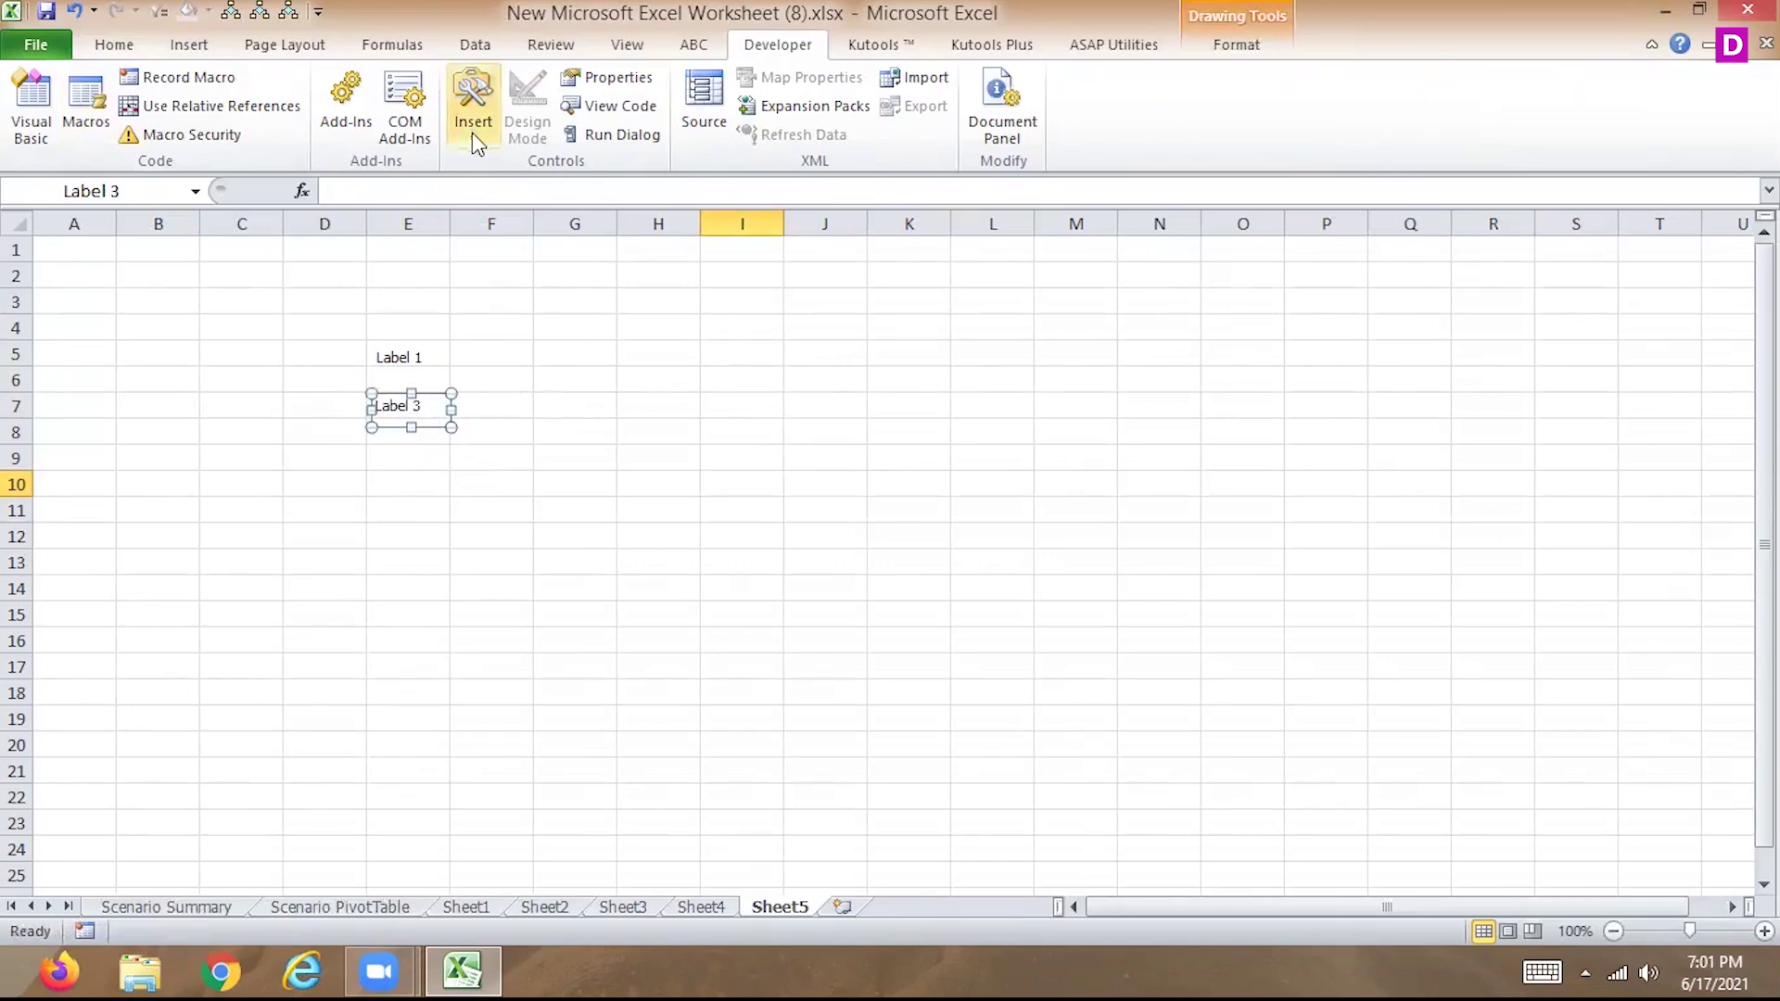
# Draw two ActiveX text boxes in columns F and G, one beside each label.
pyautogui.click(473, 110)
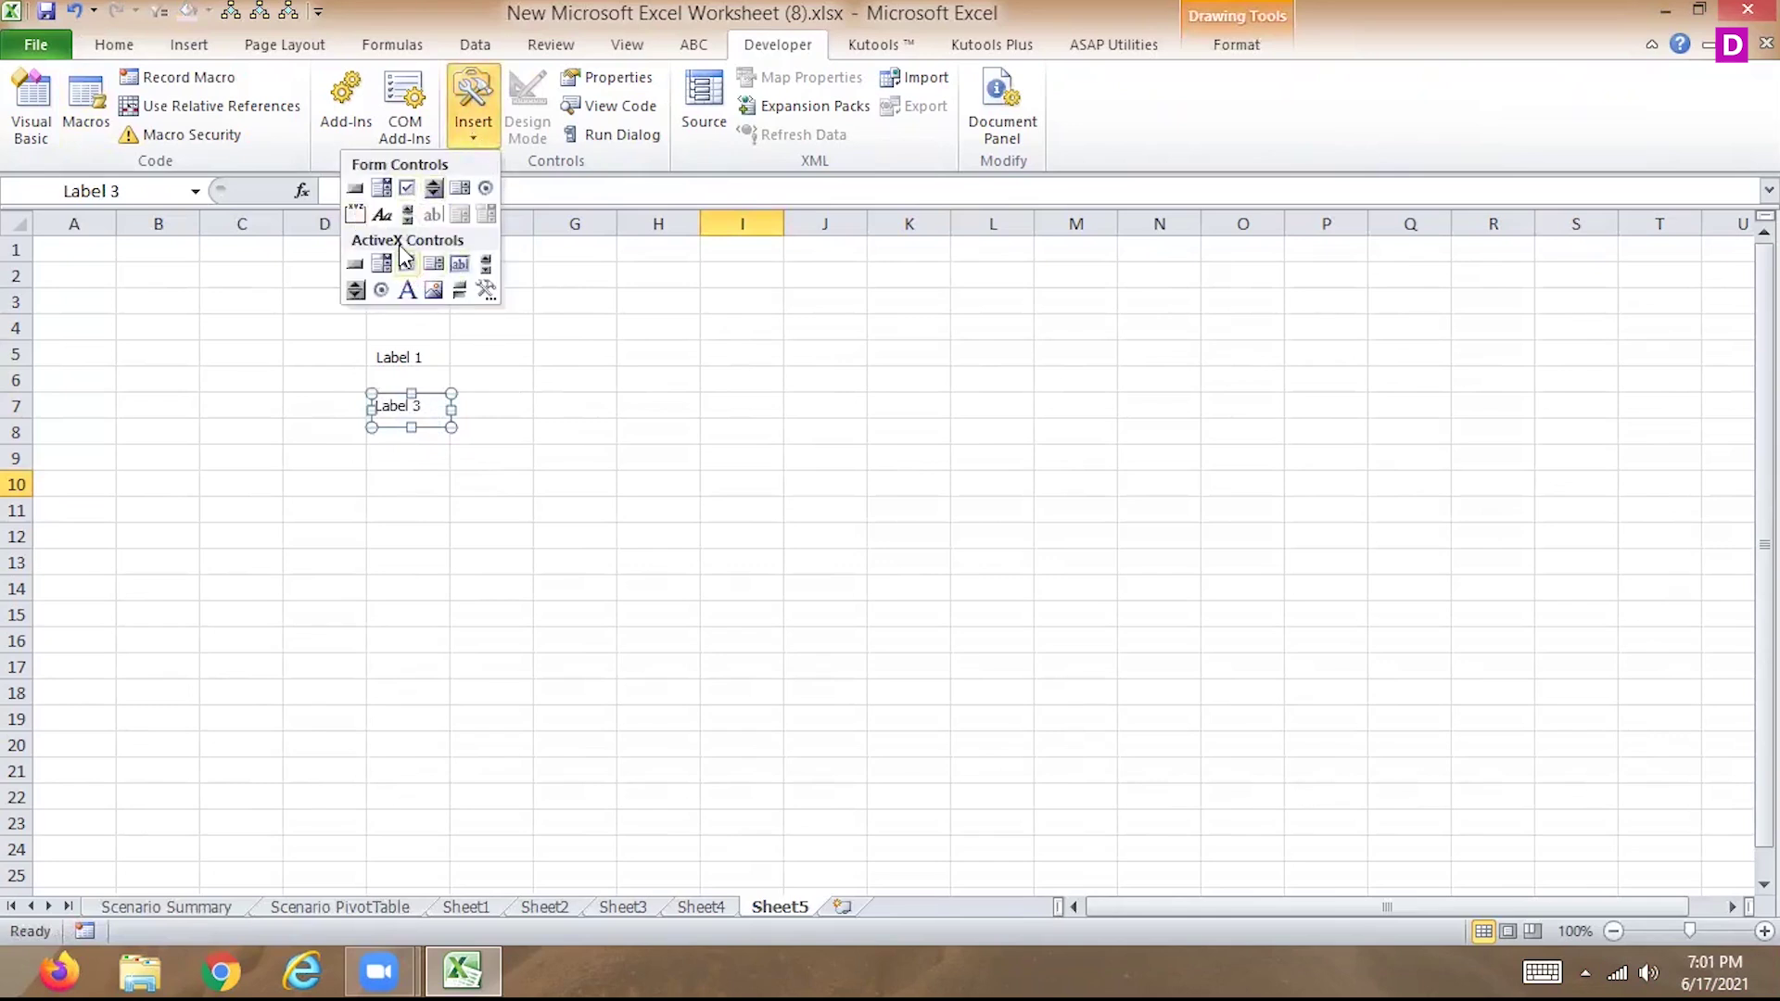
pyautogui.click(458, 264)
pyautogui.moveTo(488, 345); pyautogui.dragTo(545, 353)
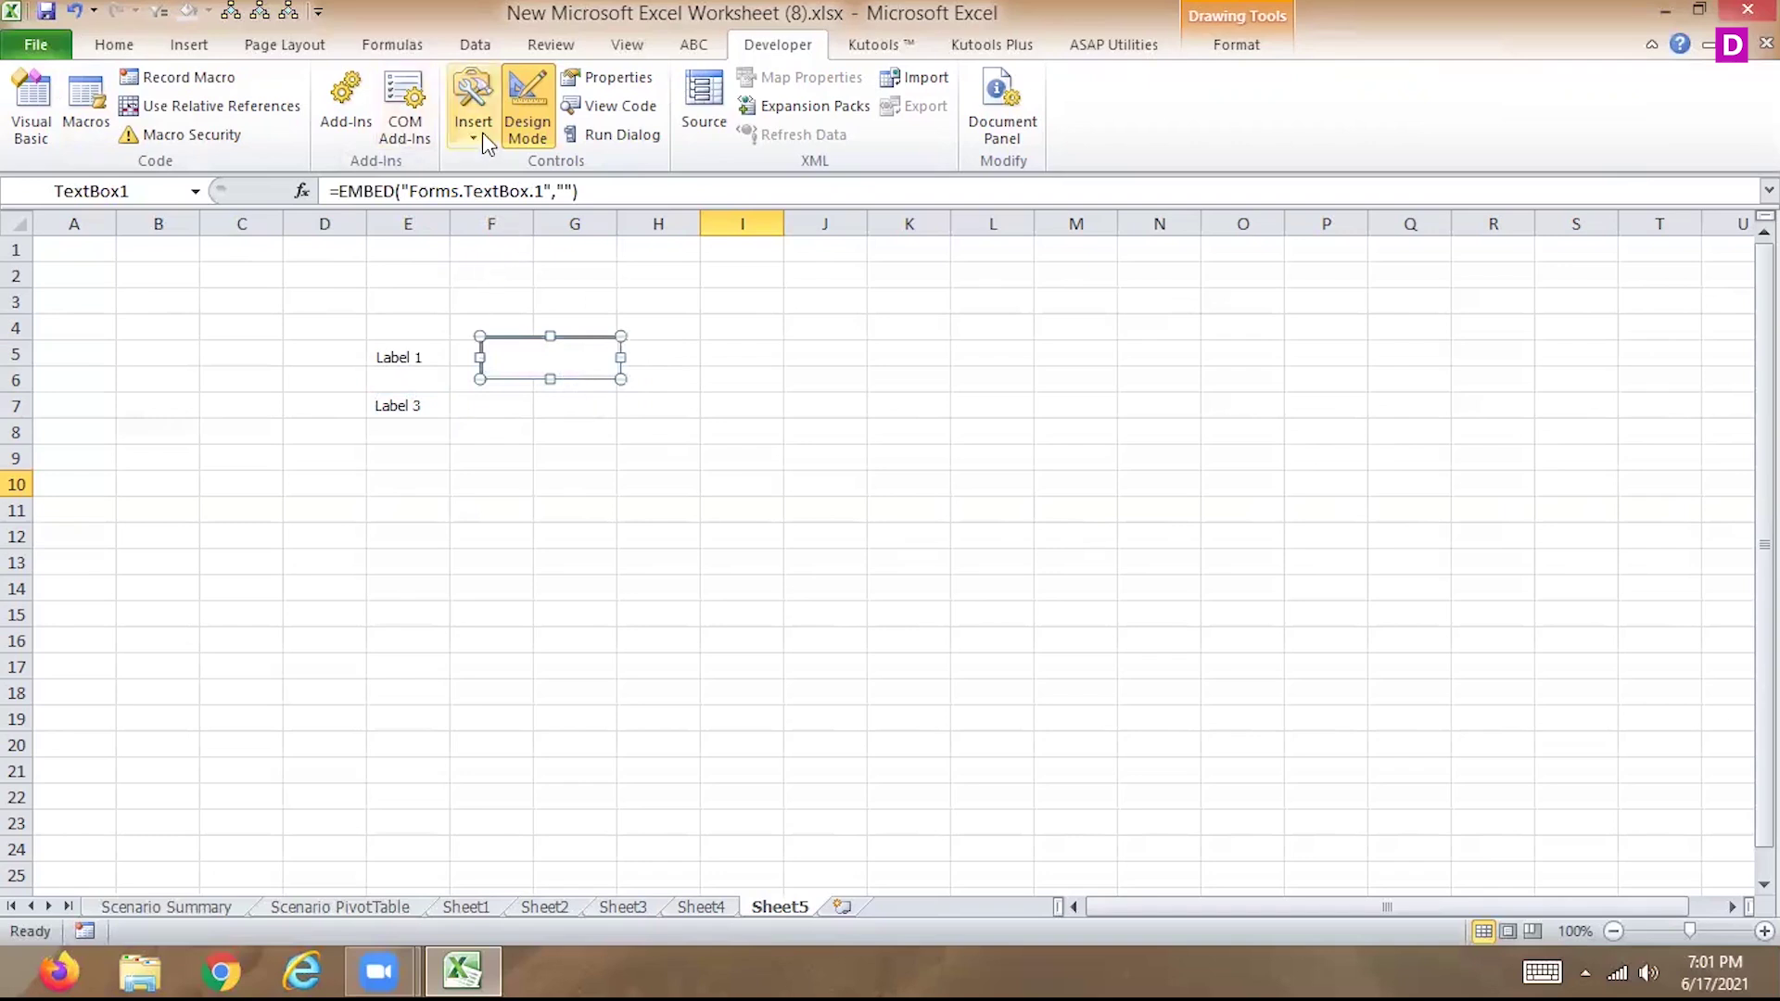
pyautogui.click(473, 106)
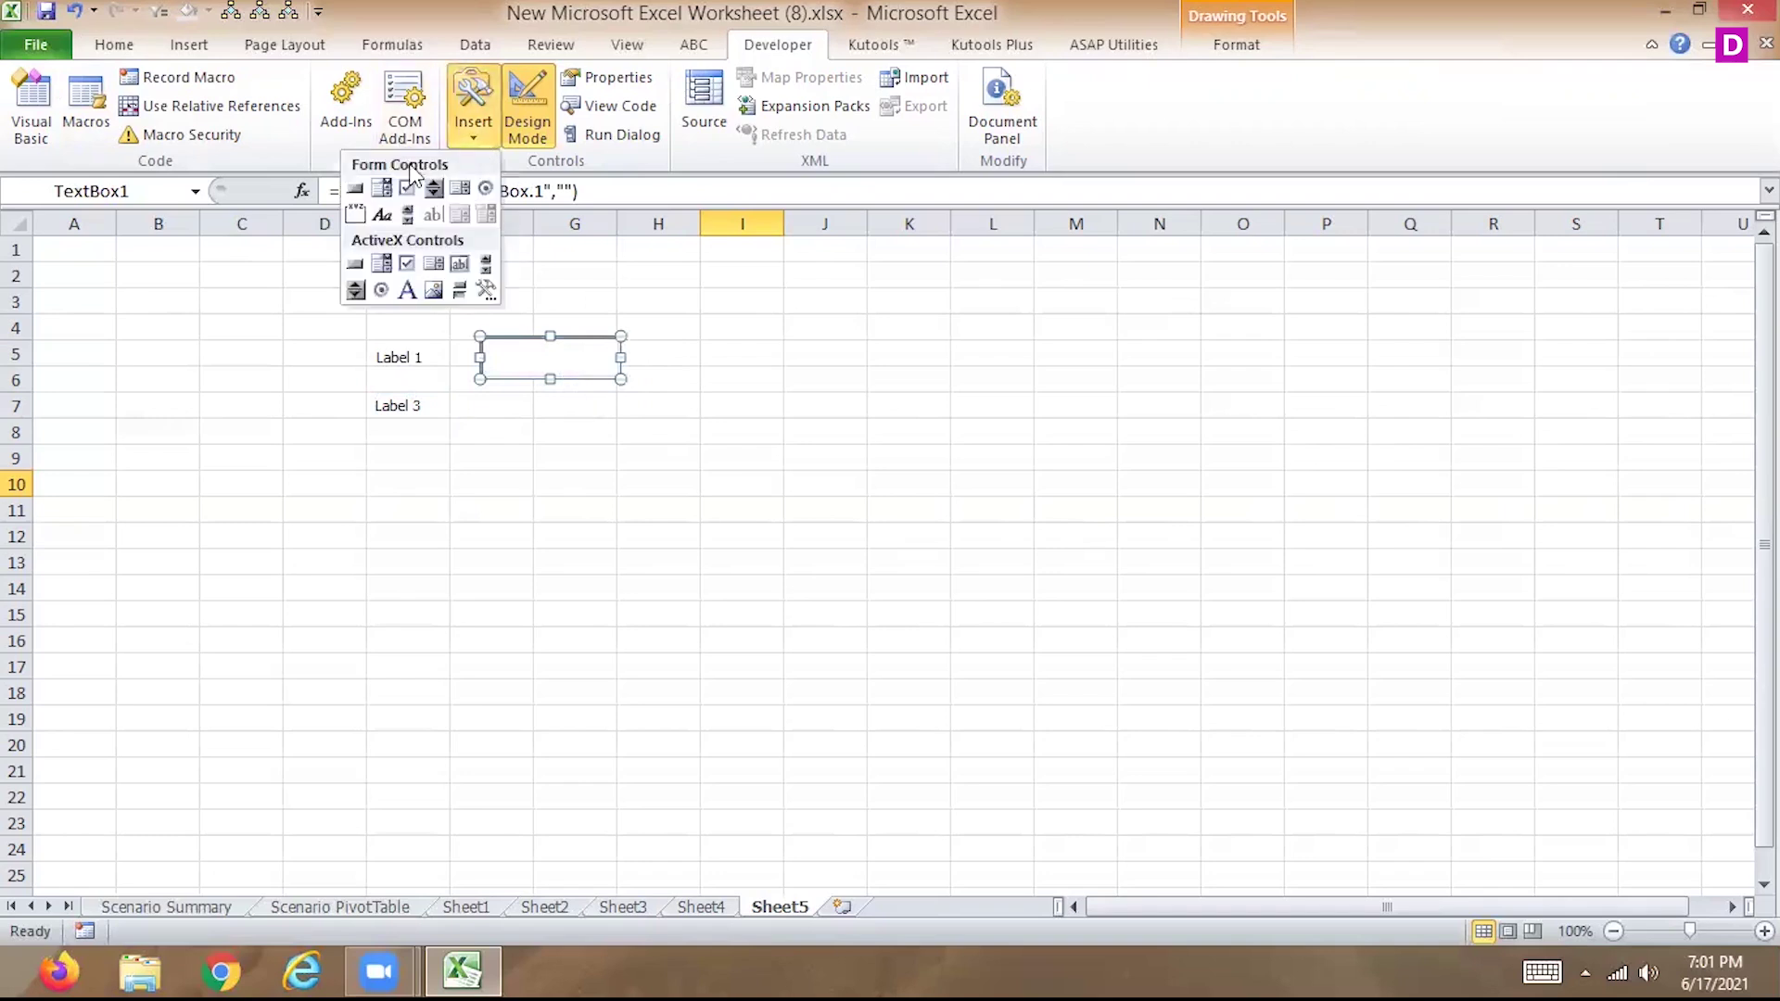
pyautogui.click(459, 264)
pyautogui.moveTo(478, 402); pyautogui.dragTo(628, 445)
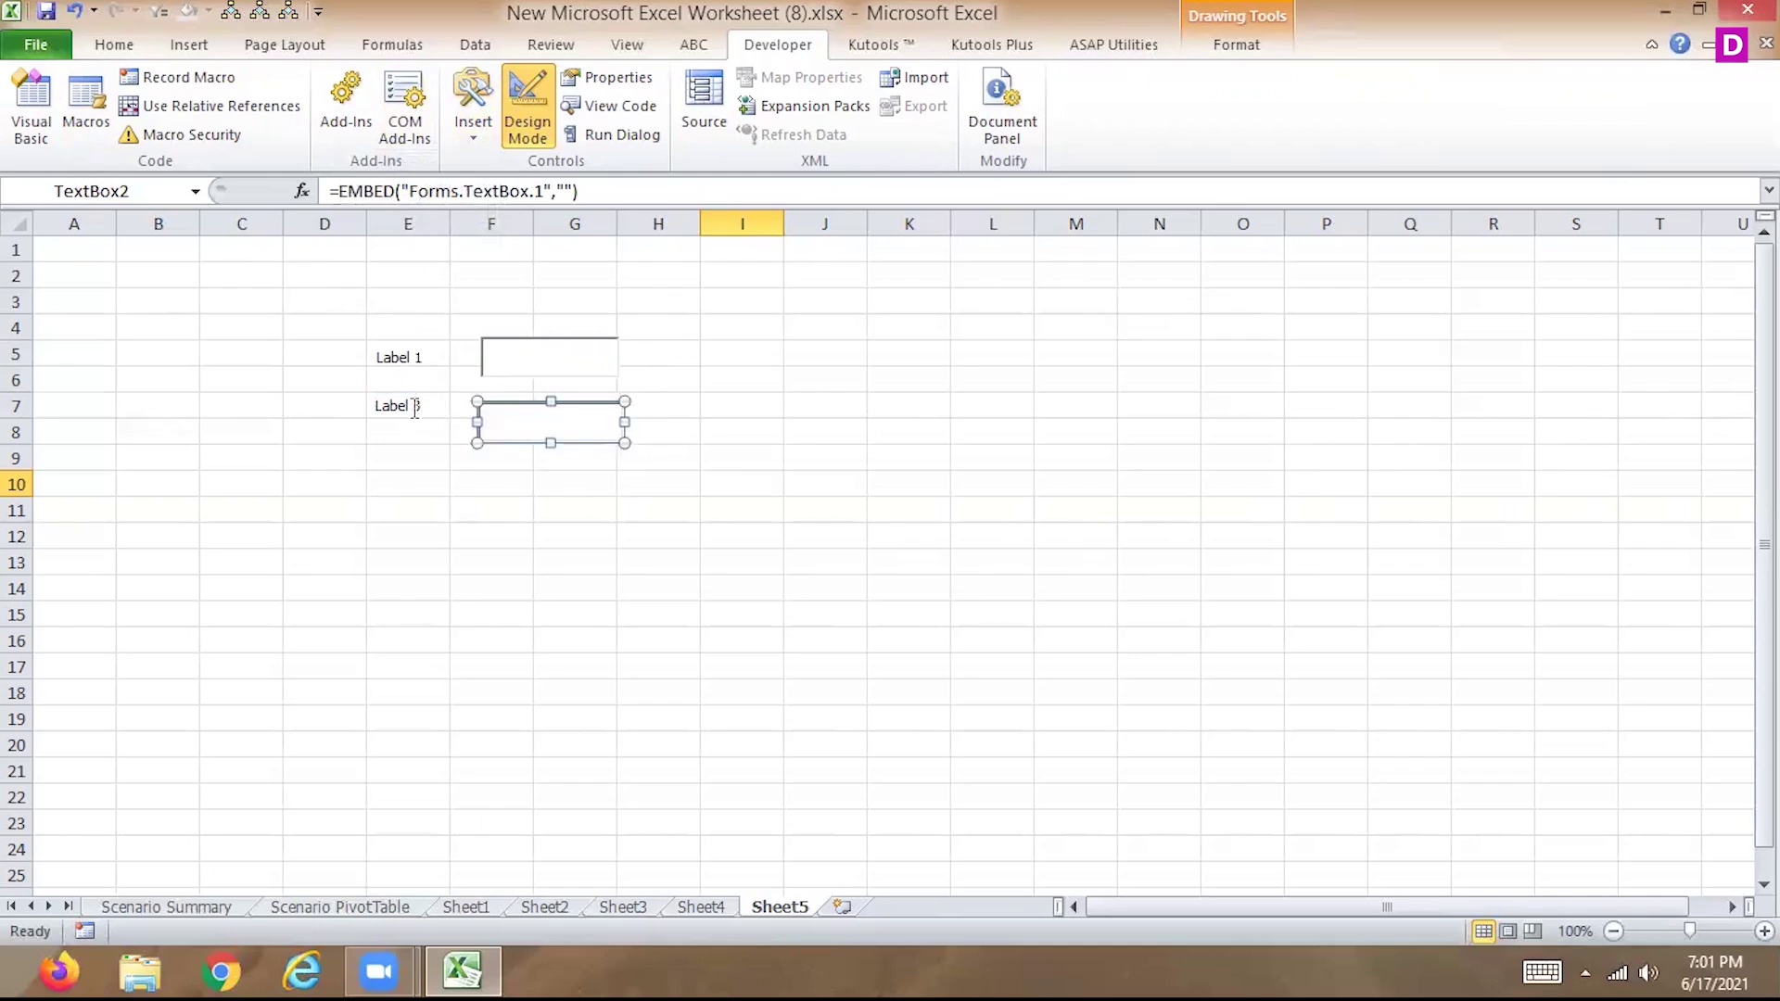
# Move both labels away from the text boxes so their captions sit in column D, beside rows 5 and 7.
pyautogui.click(377, 408)
pyautogui.click(371, 408)
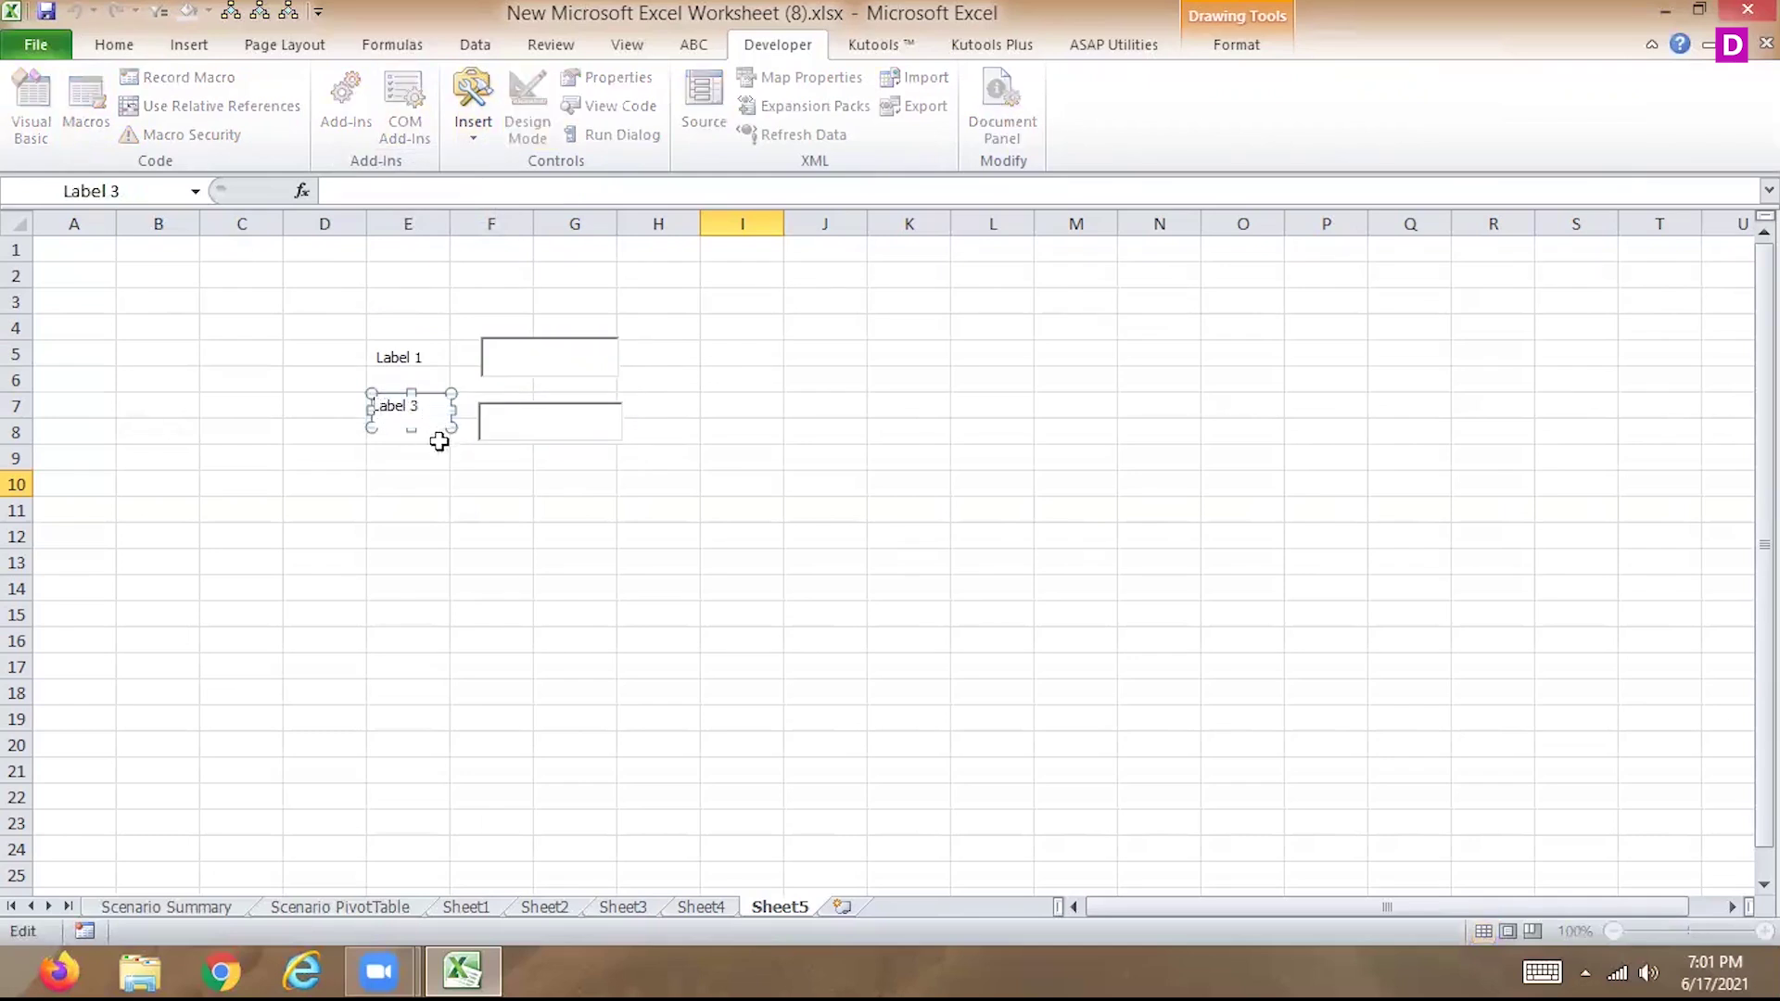
pyautogui.click(461, 504)
pyautogui.click(413, 371)
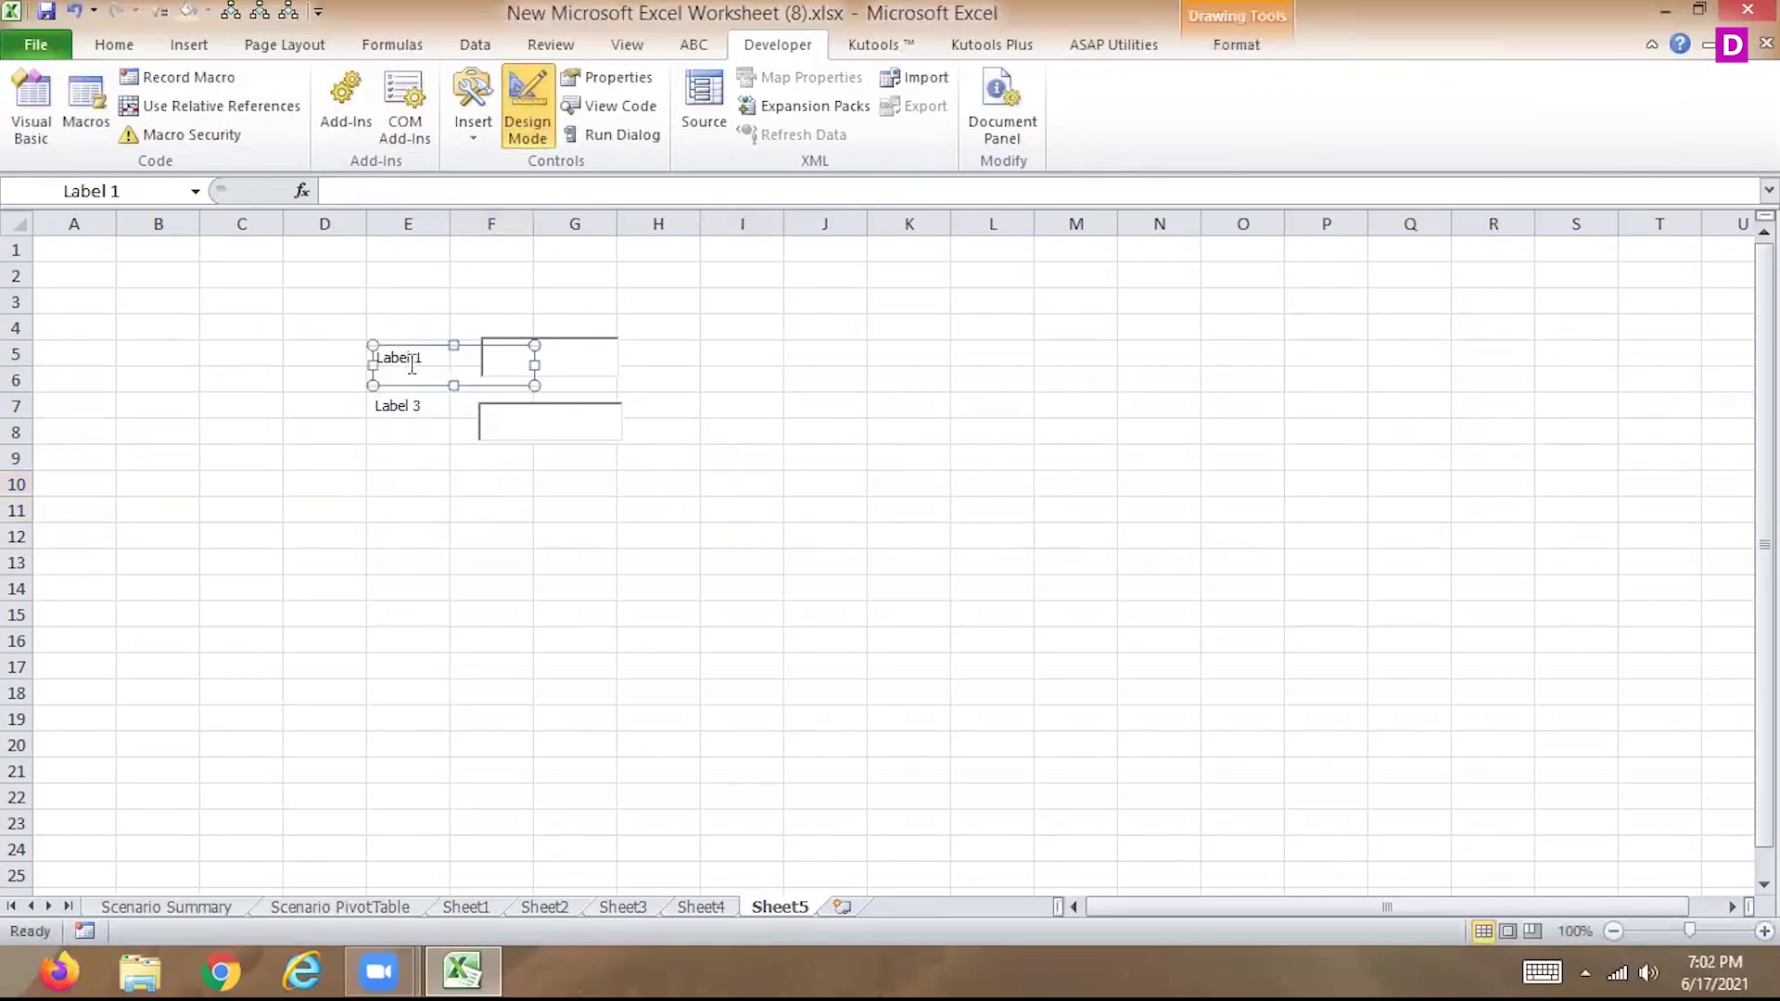
pyautogui.moveTo(425, 365); pyautogui.dragTo(345, 358)
pyautogui.click(422, 422)
pyautogui.moveTo(422, 423); pyautogui.dragTo(357, 428)
pyautogui.click(605, 502)
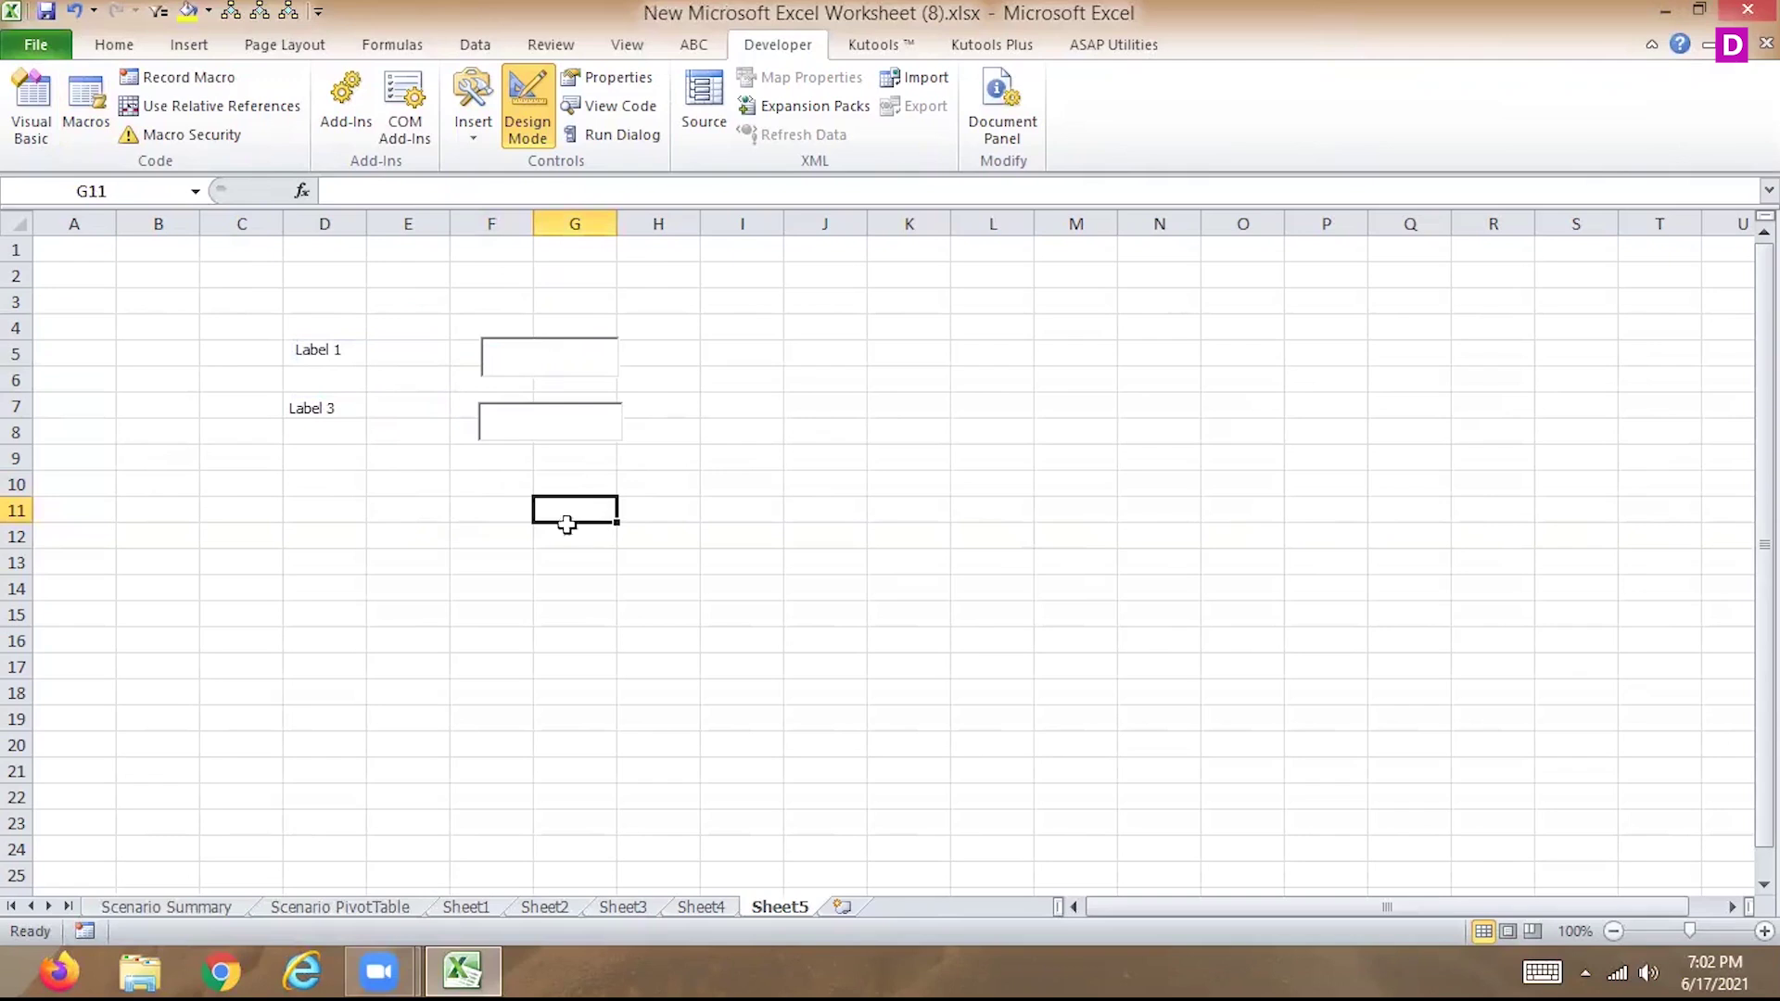
pyautogui.moveTo(330, 362); pyautogui.dragTo(309, 362)
pyautogui.click(481, 457)
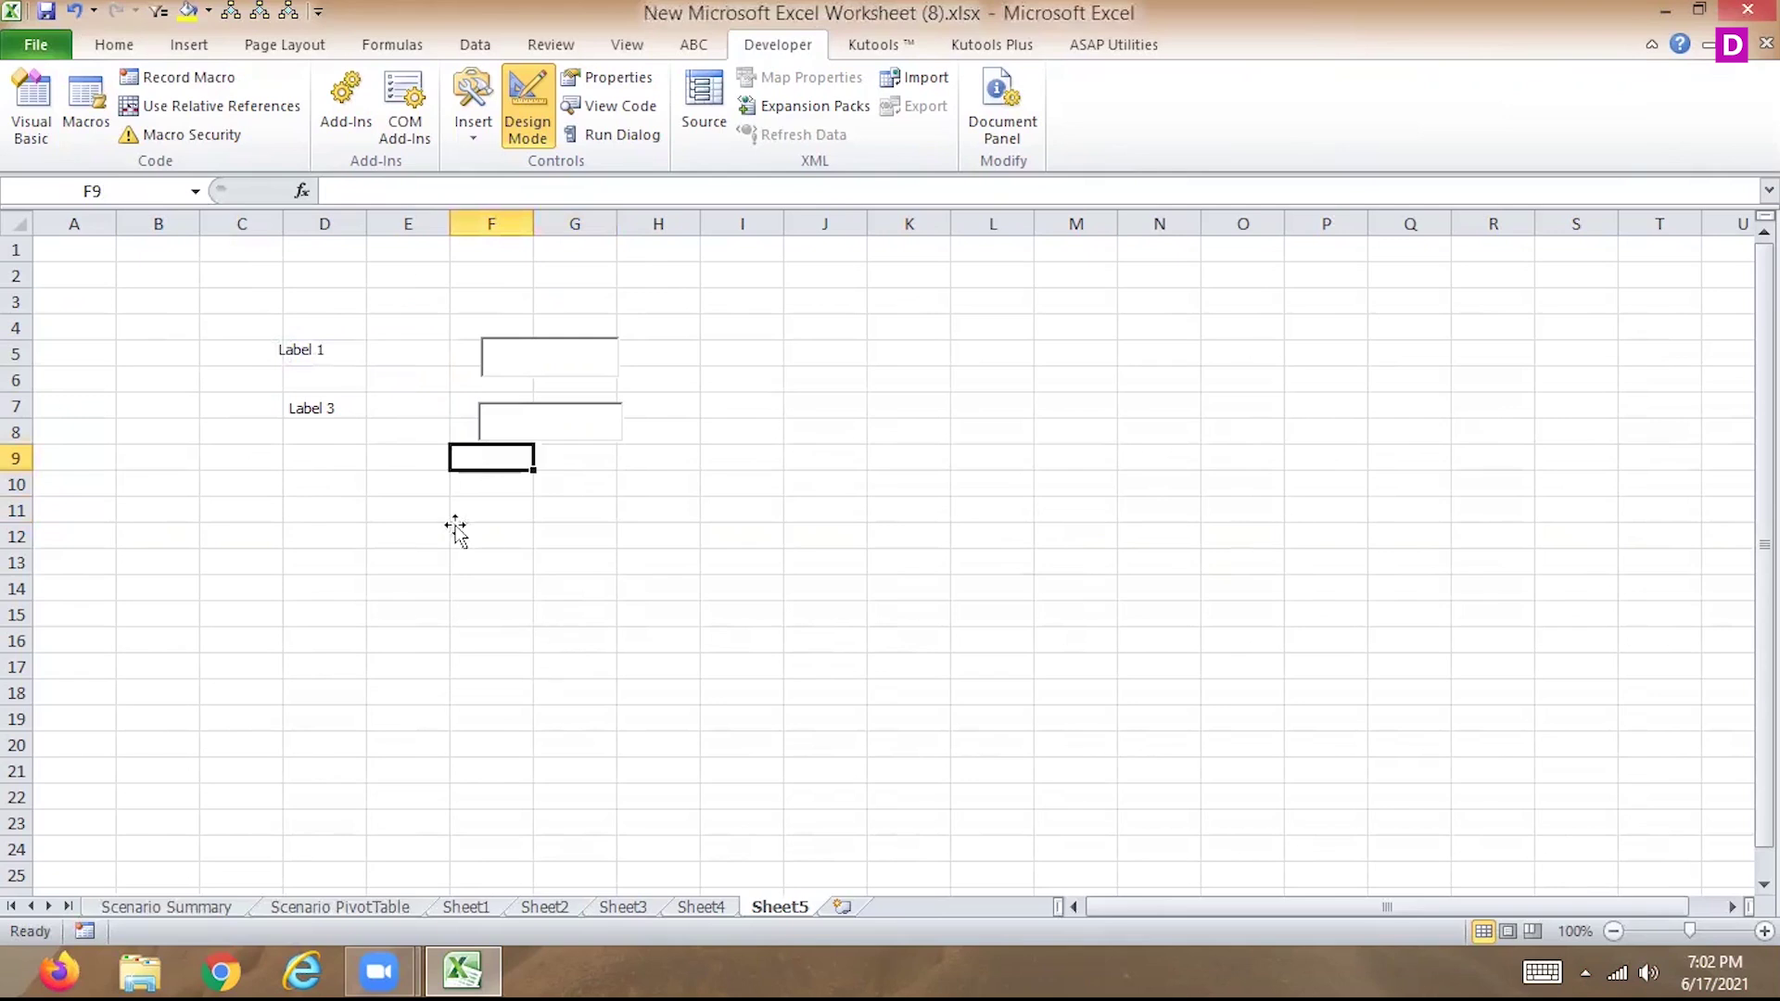
# Move both text boxes closer to the labels, into columns E and F, and align the lower label's caption with the upper one.
pyautogui.moveTo(528, 365); pyautogui.dragTo(447, 355)
pyautogui.moveTo(532, 413); pyautogui.dragTo(452, 400)
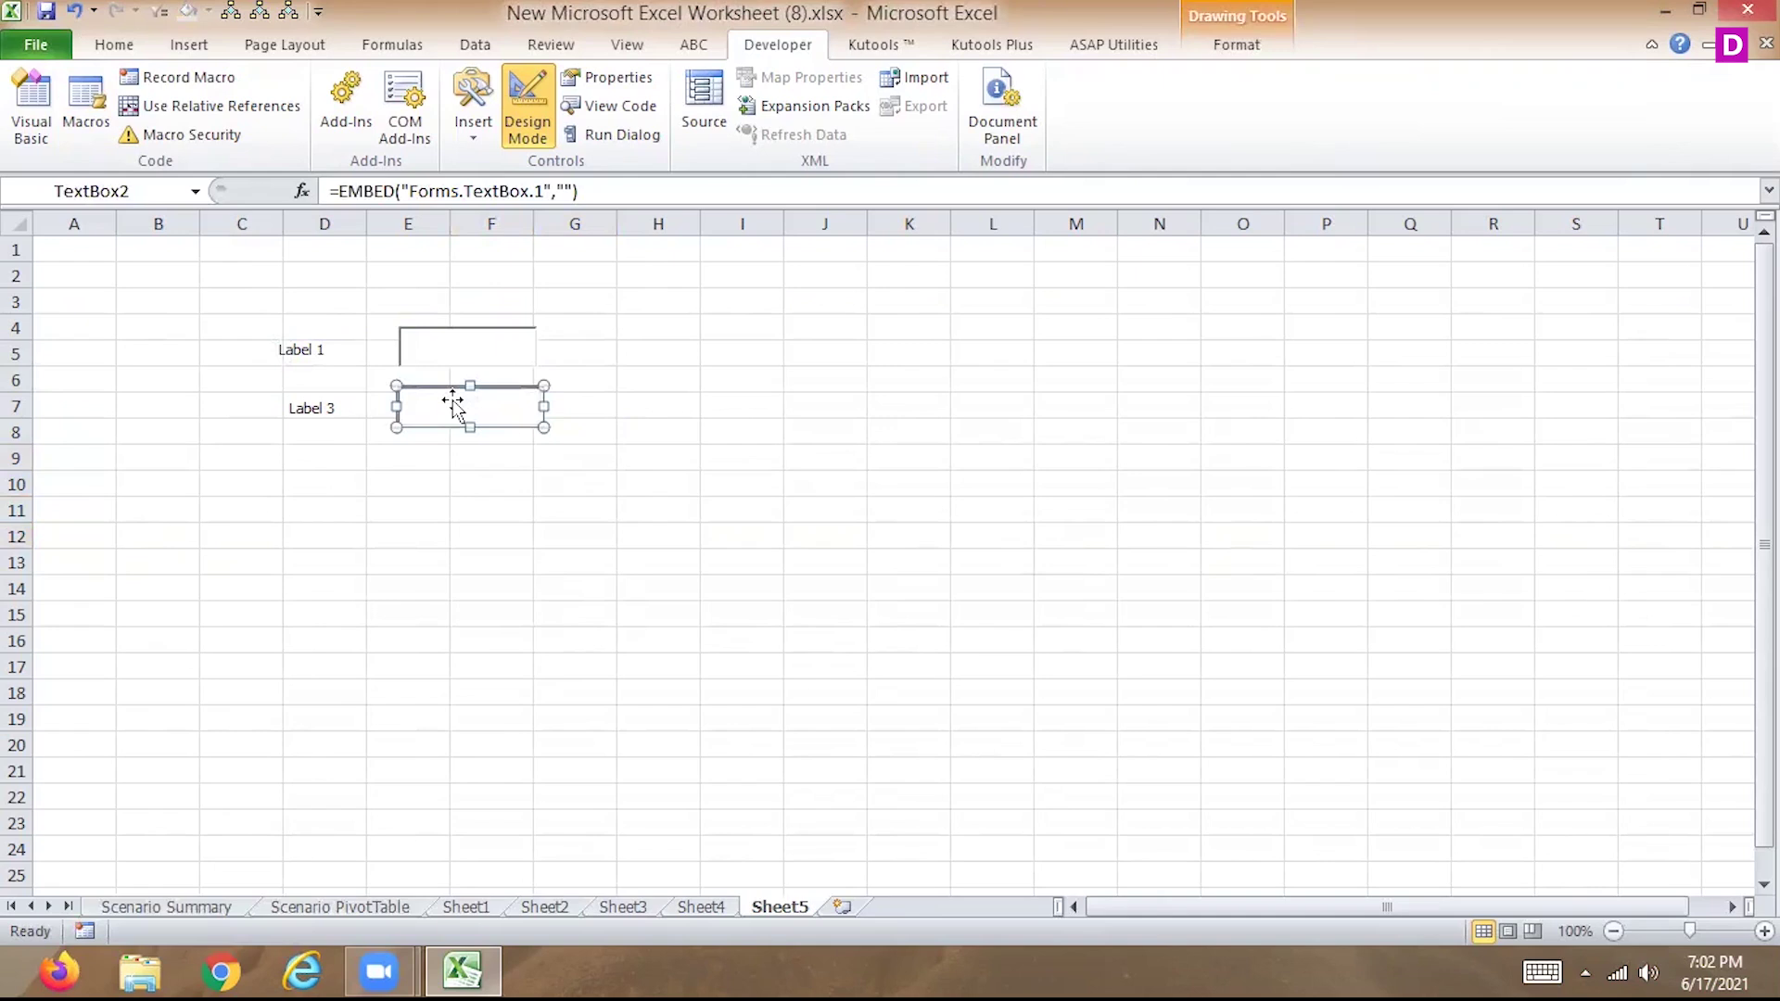
pyautogui.click(474, 129)
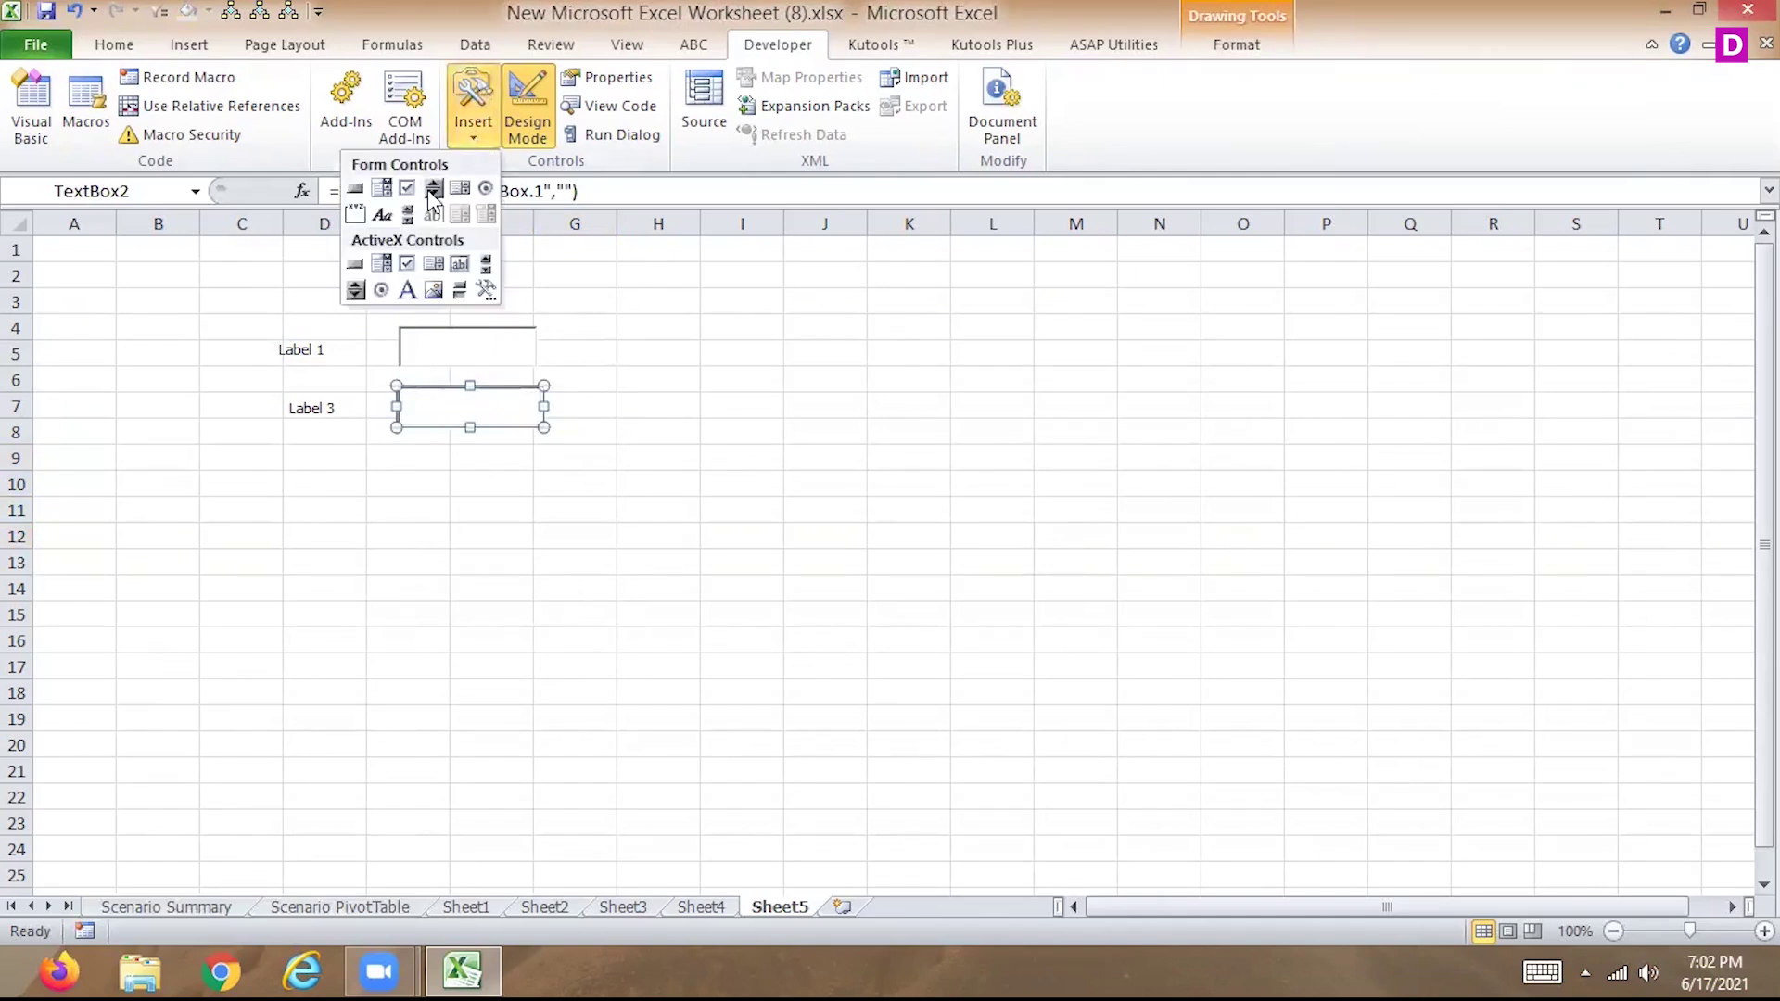
pyautogui.click(363, 470)
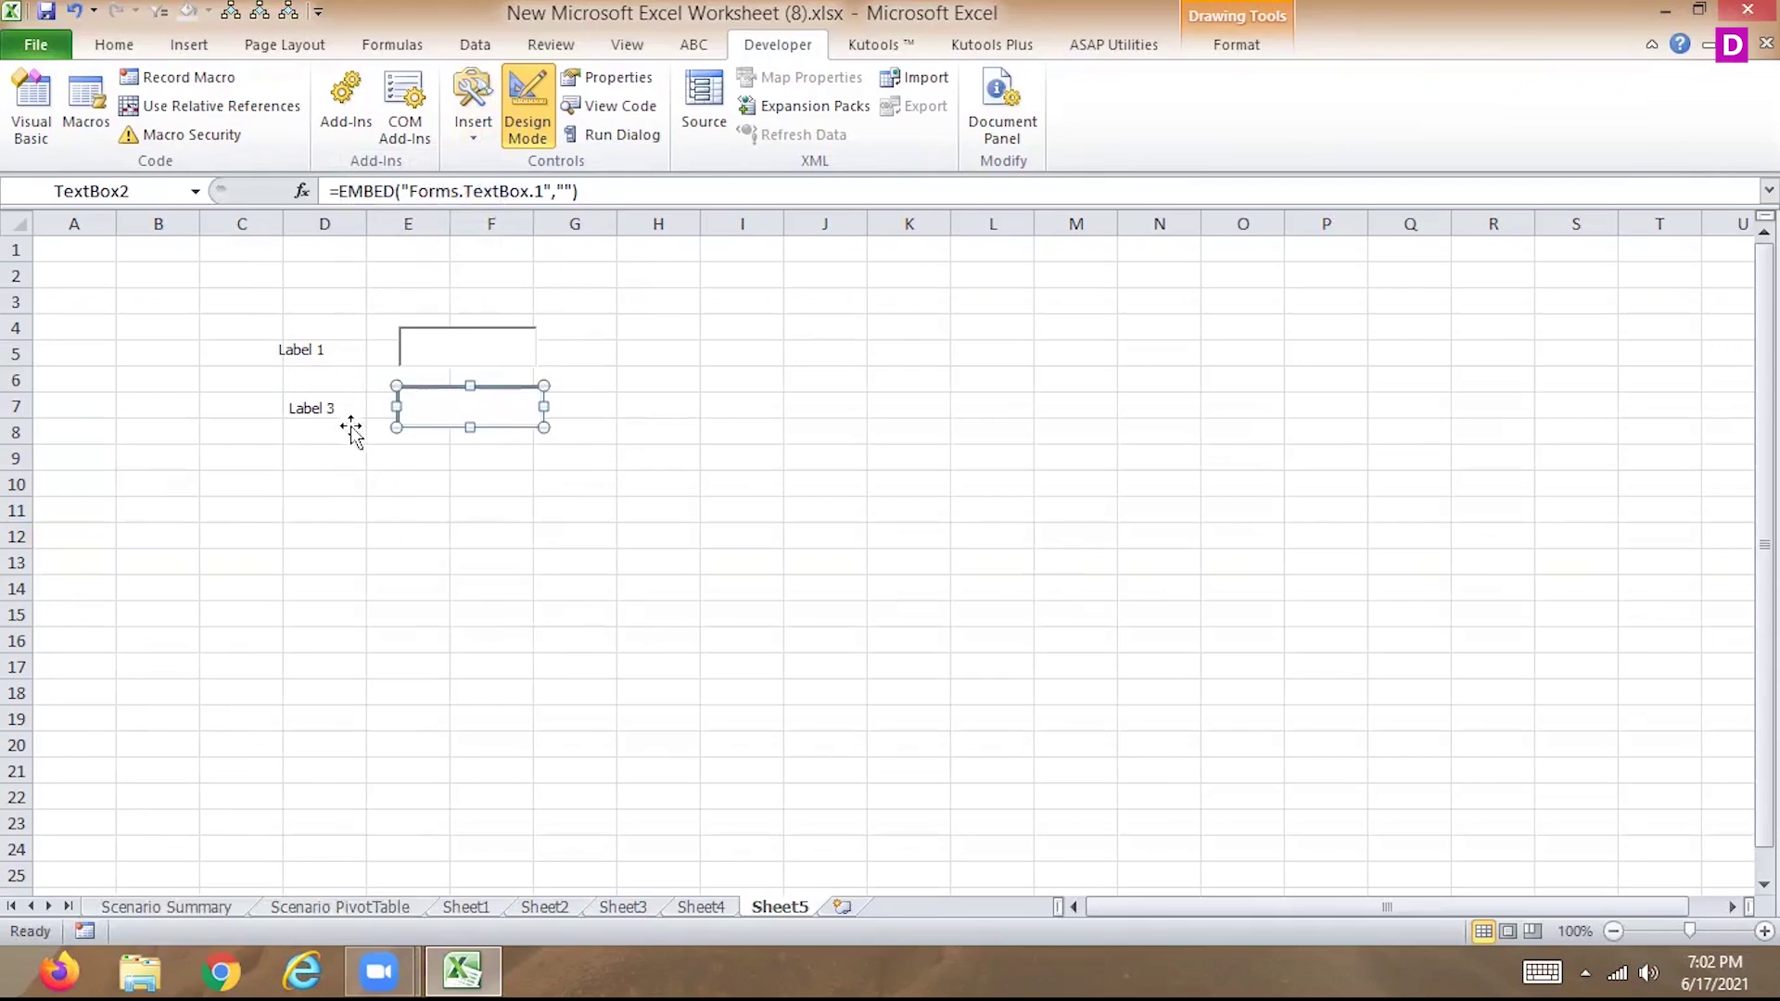
pyautogui.click(306, 408)
pyautogui.moveTo(285, 414); pyautogui.dragTo(284, 415)
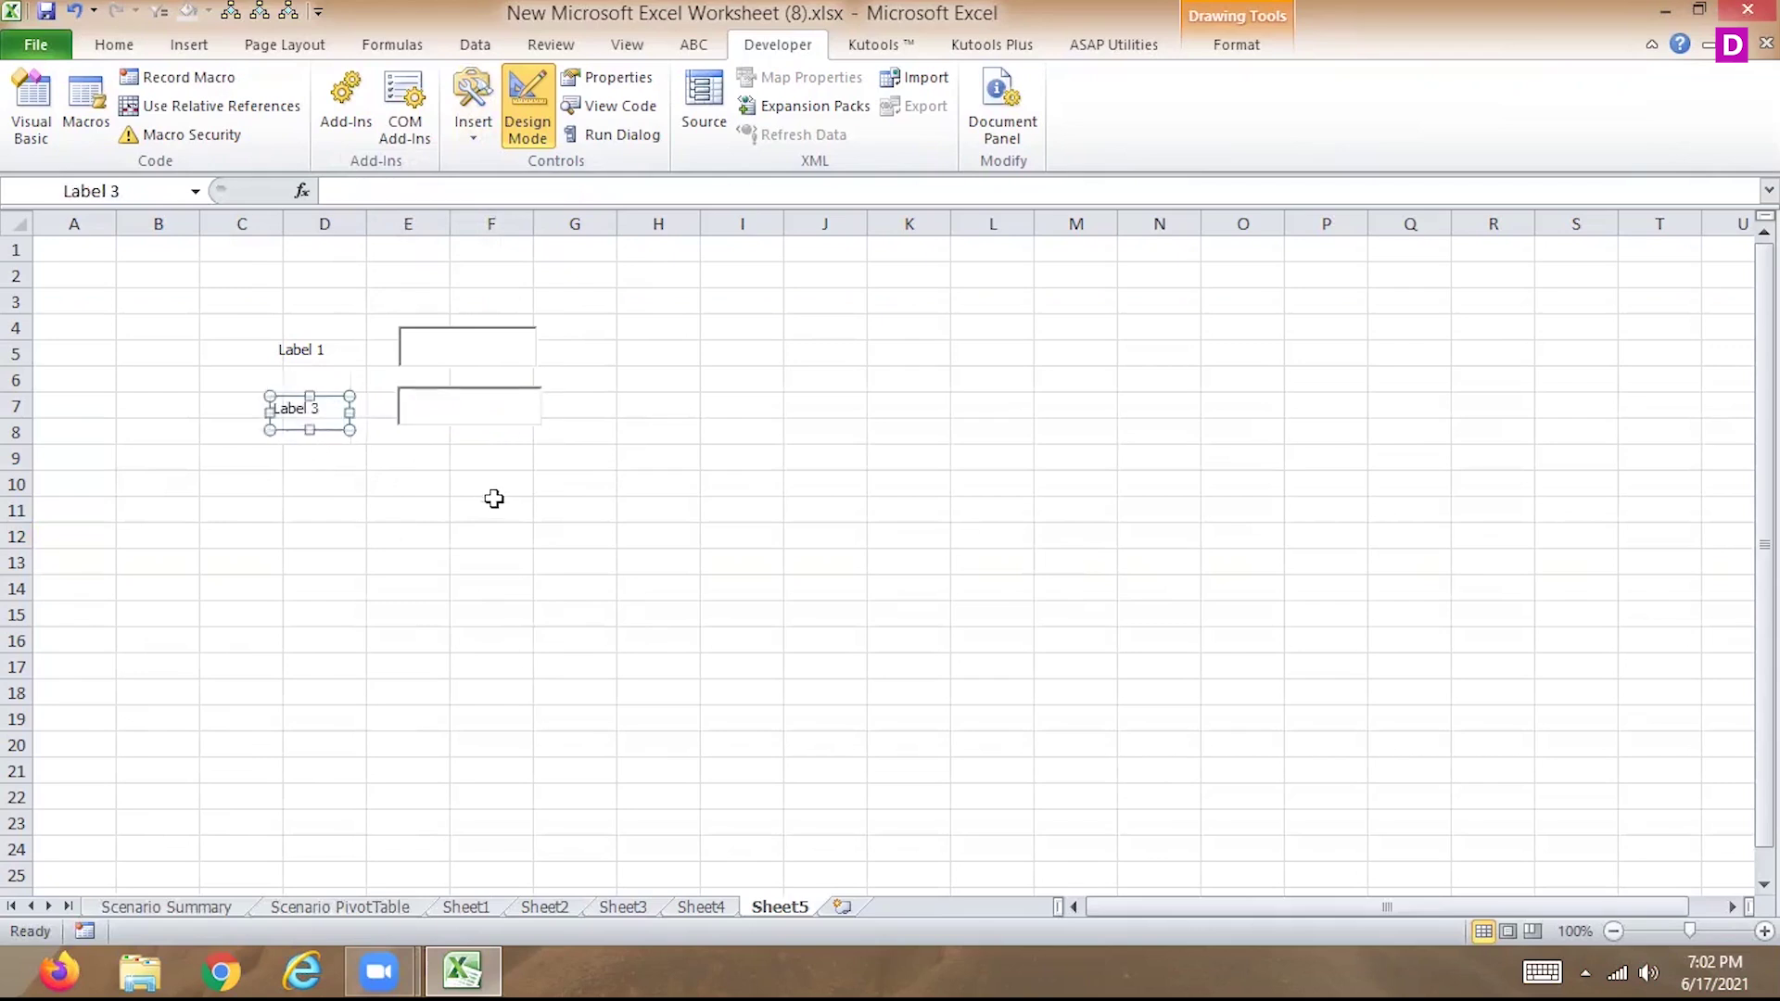
pyautogui.rightClick(465, 403)
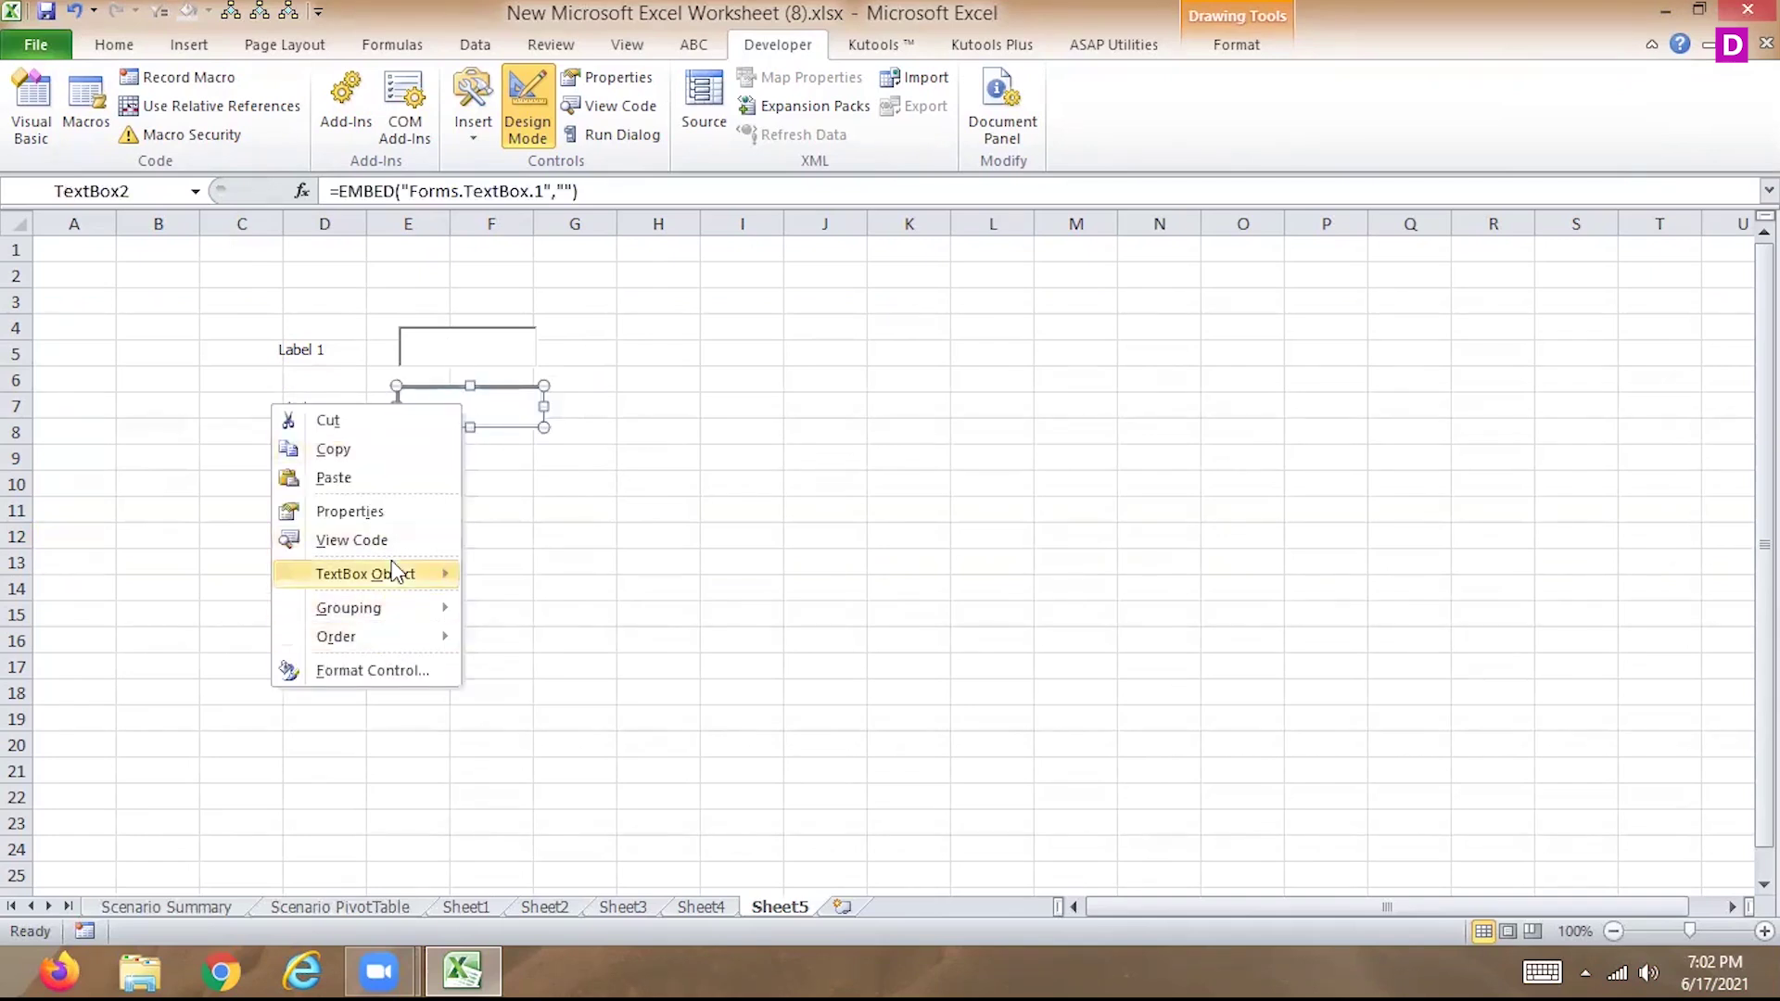
pyautogui.click(388, 520)
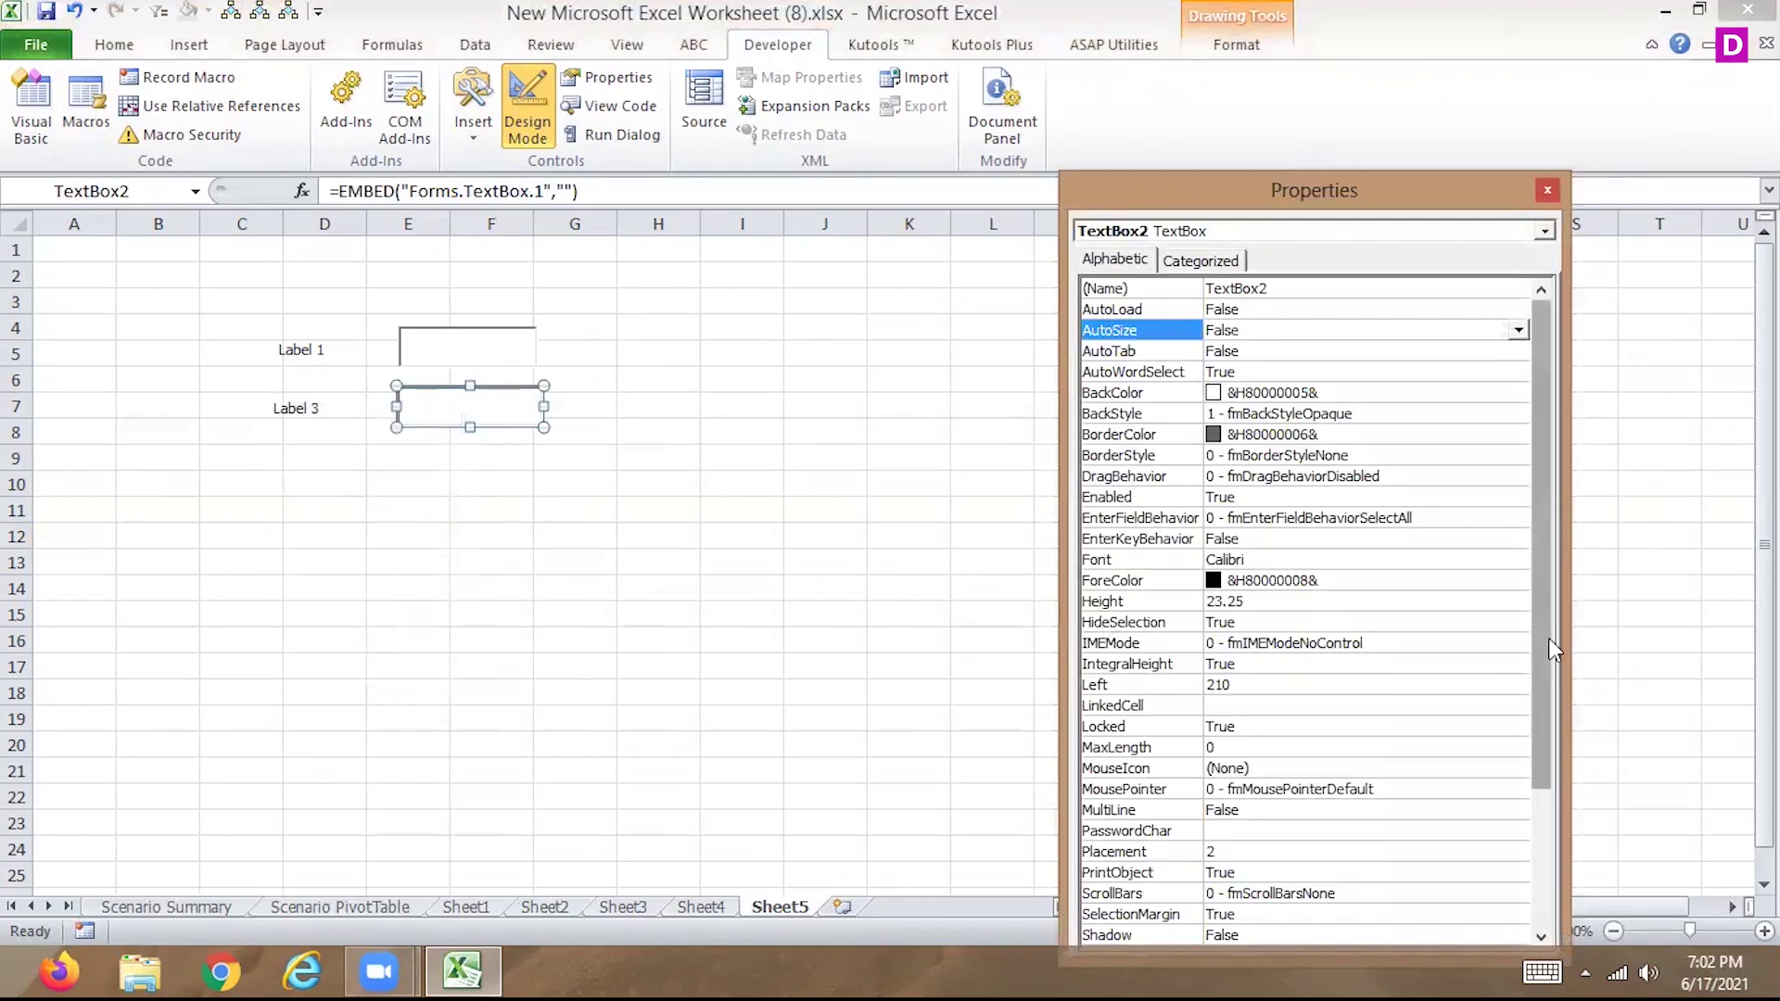
pyautogui.click(1546, 192)
# Move both labels farther from the text boxes so their captions sit in column C.
pyautogui.click(330, 359)
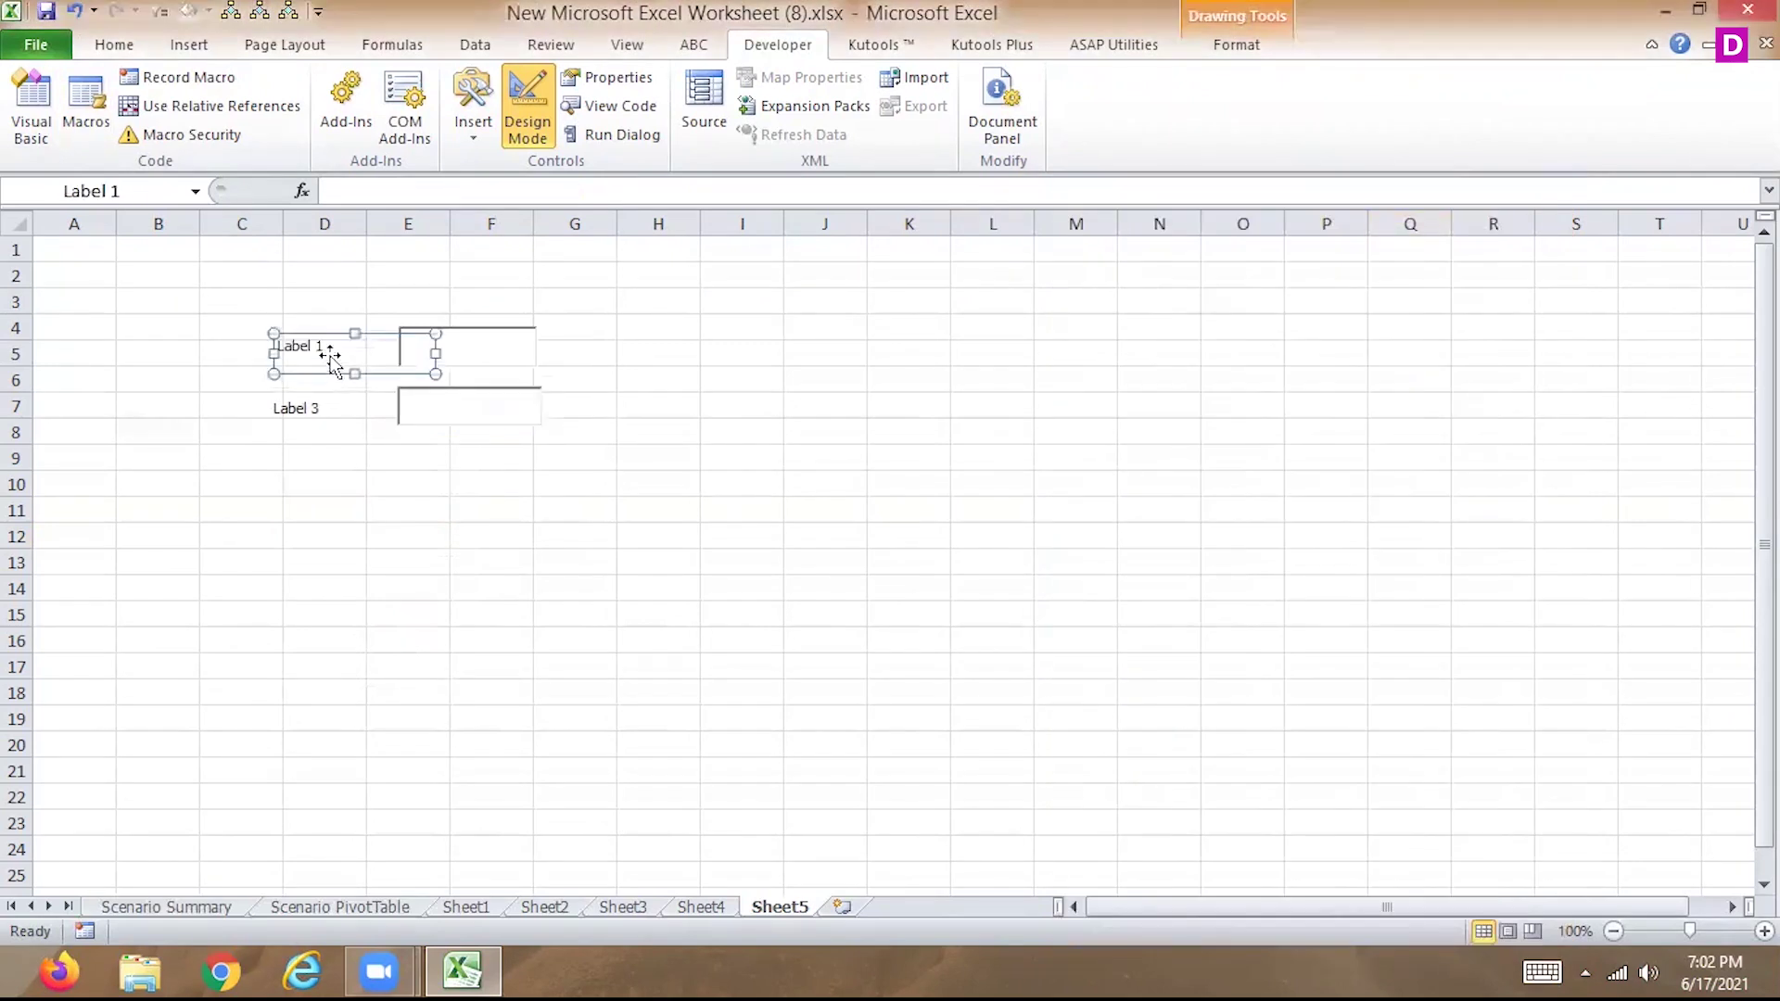
pyautogui.moveTo(330, 358)
pyautogui.mouseDown()
pyautogui.moveTo(291, 351)
pyautogui.moveTo(314, 348)
pyautogui.mouseUp()
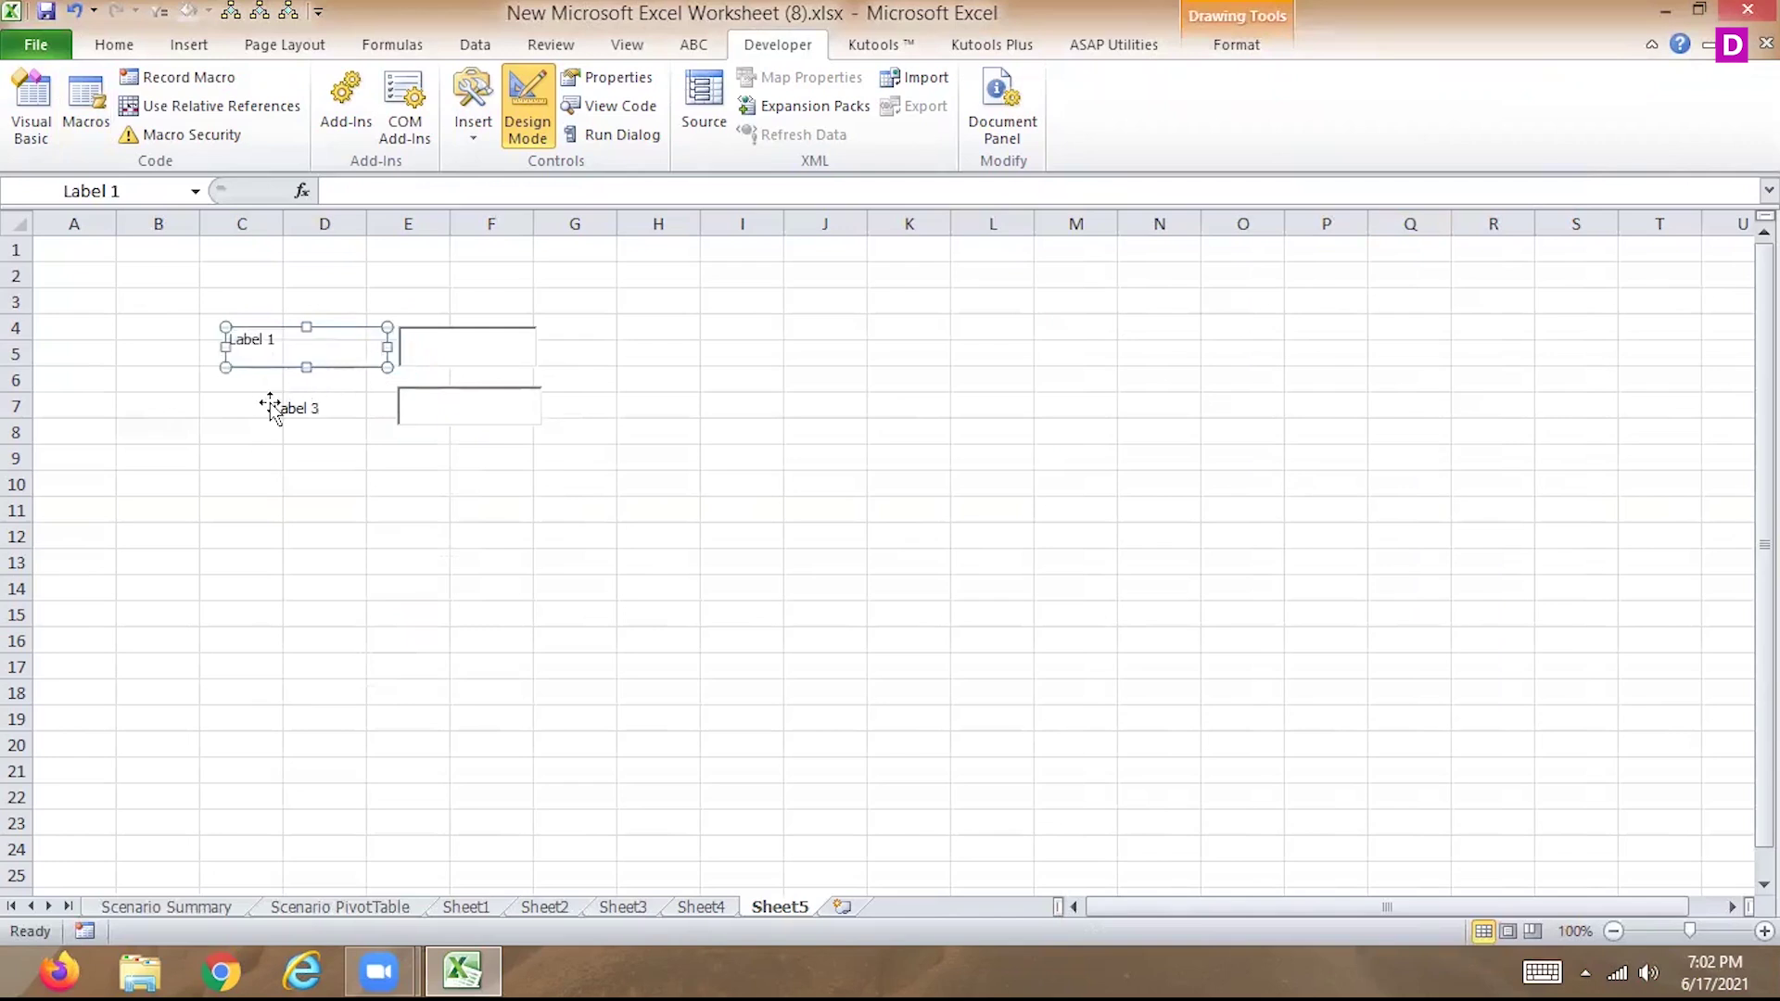
pyautogui.click(272, 408)
pyautogui.moveTo(286, 416); pyautogui.dragTo(238, 410)
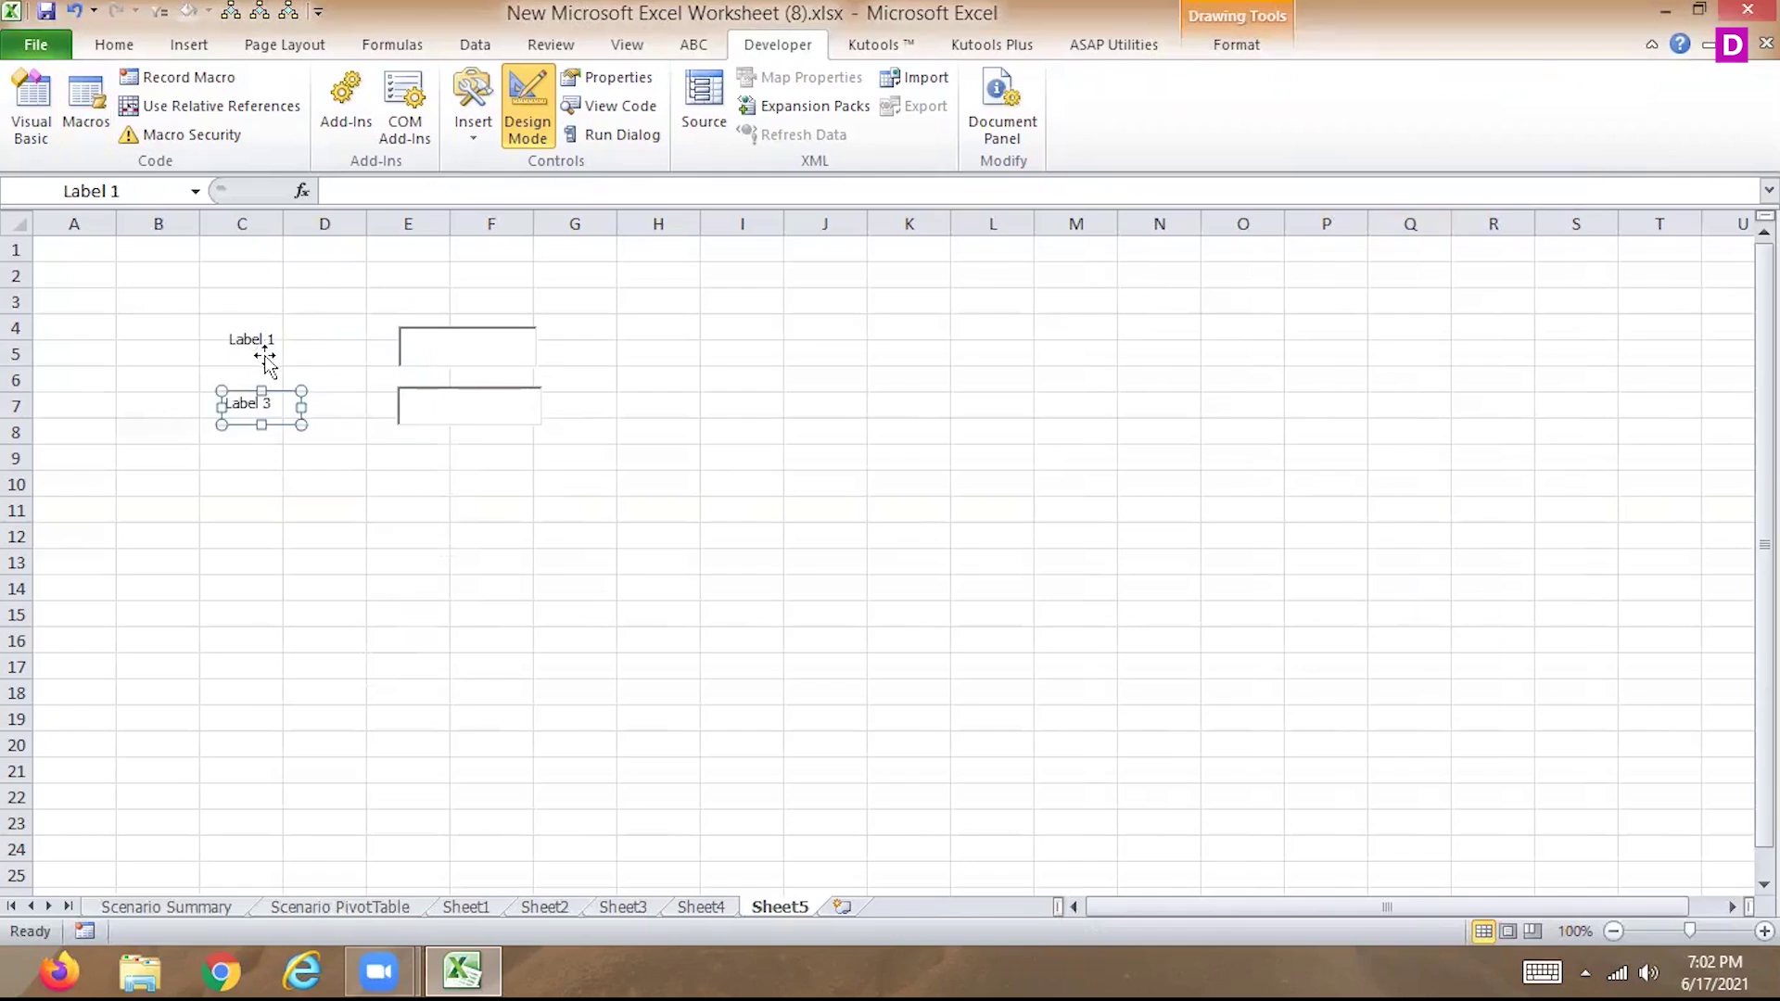
# Change the upper label's caption to USERNAME.
pyautogui.click(264, 349)
pyautogui.rightClick(263, 354)
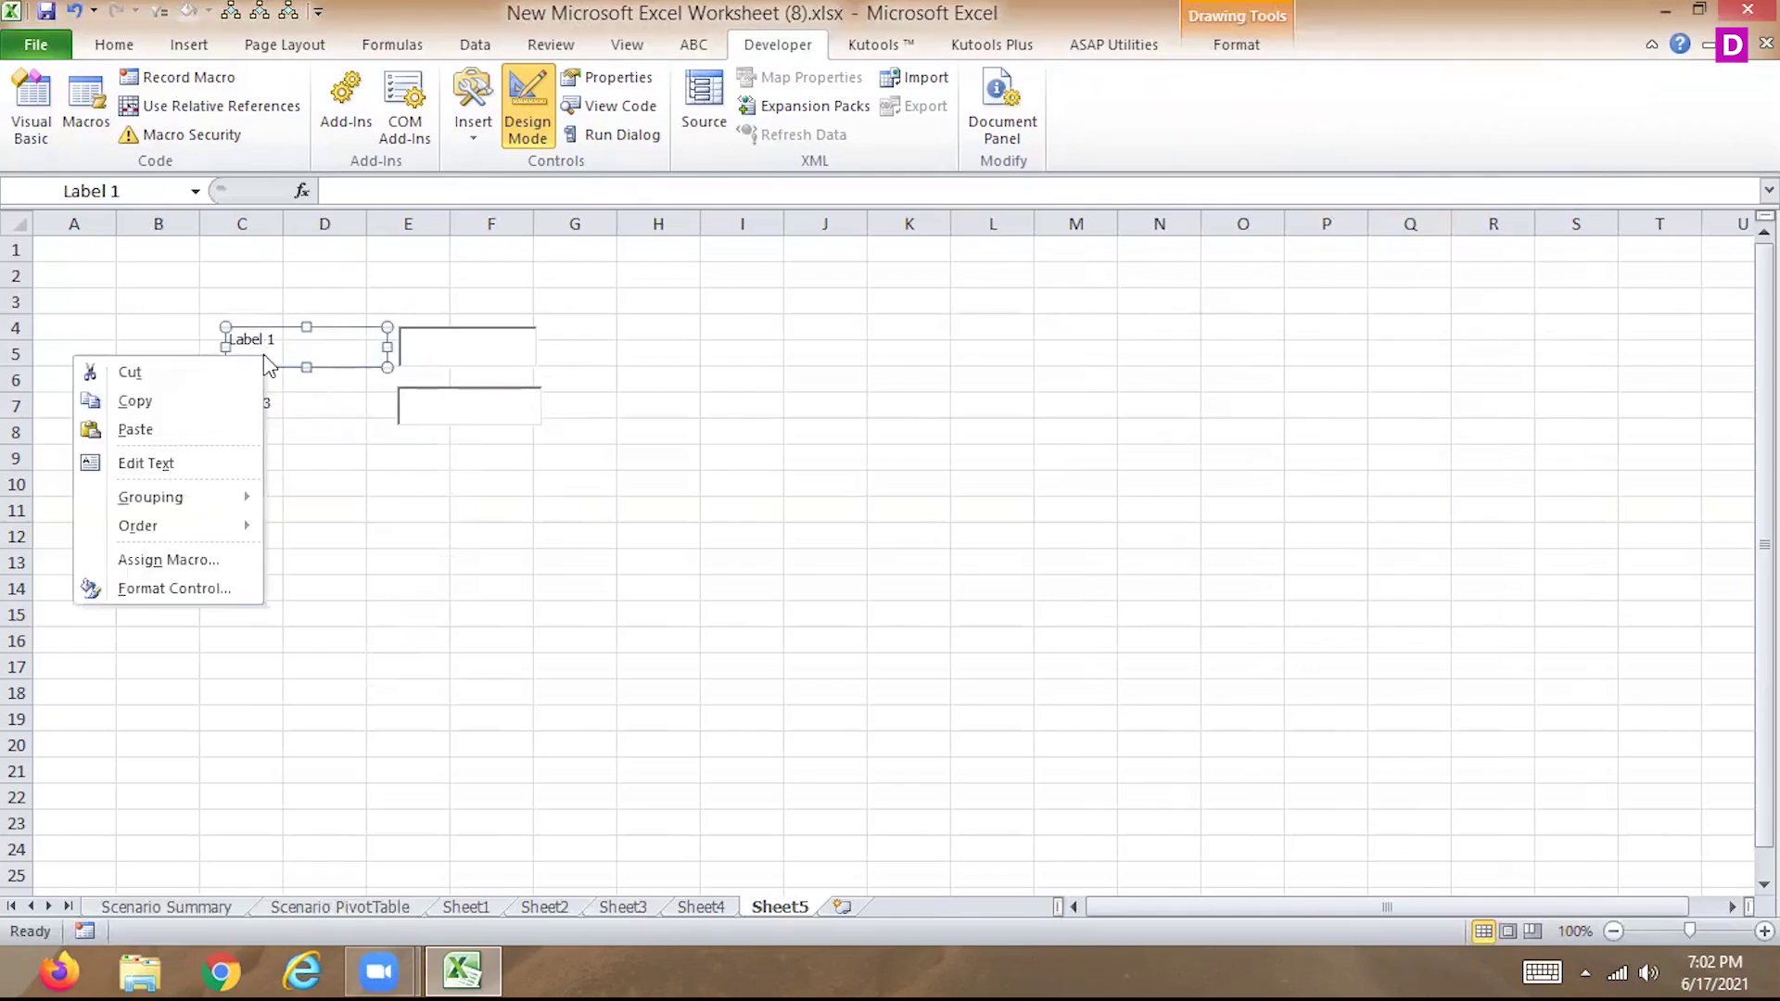
pyautogui.click(193, 465)
pyautogui.moveTo(268, 341); pyautogui.dragTo(223, 340)
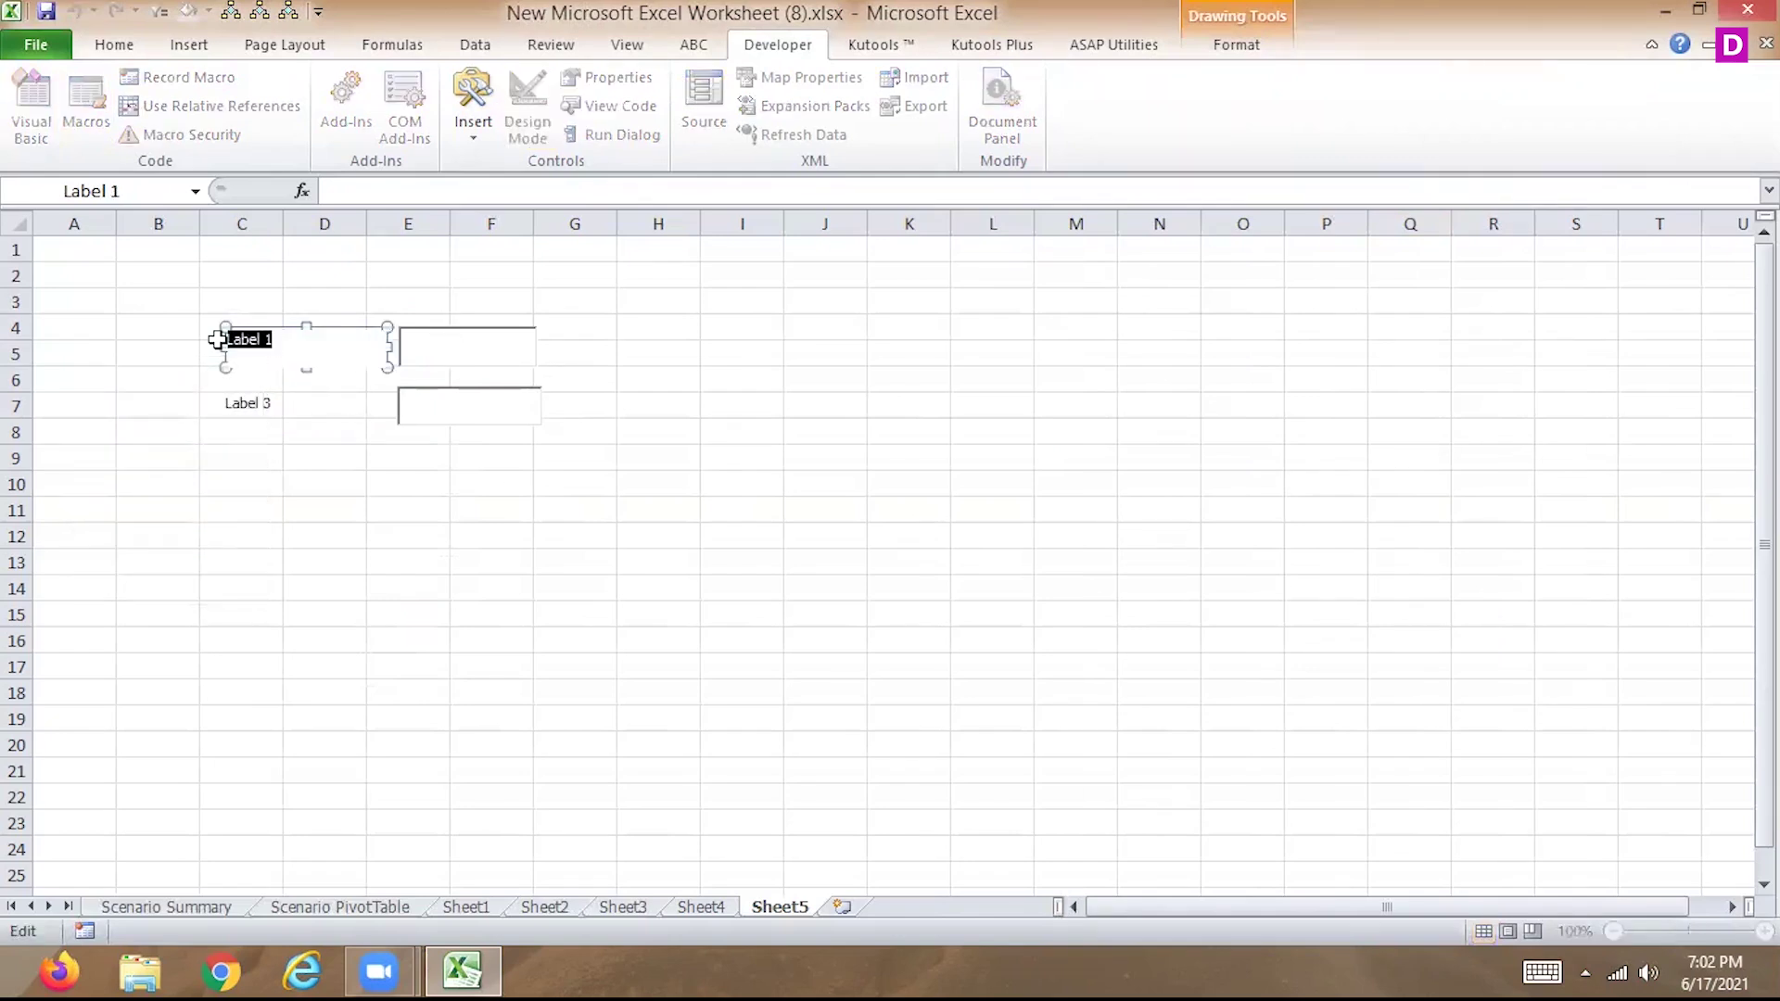
pyautogui.write('us')
pyautogui.click(286, 424)
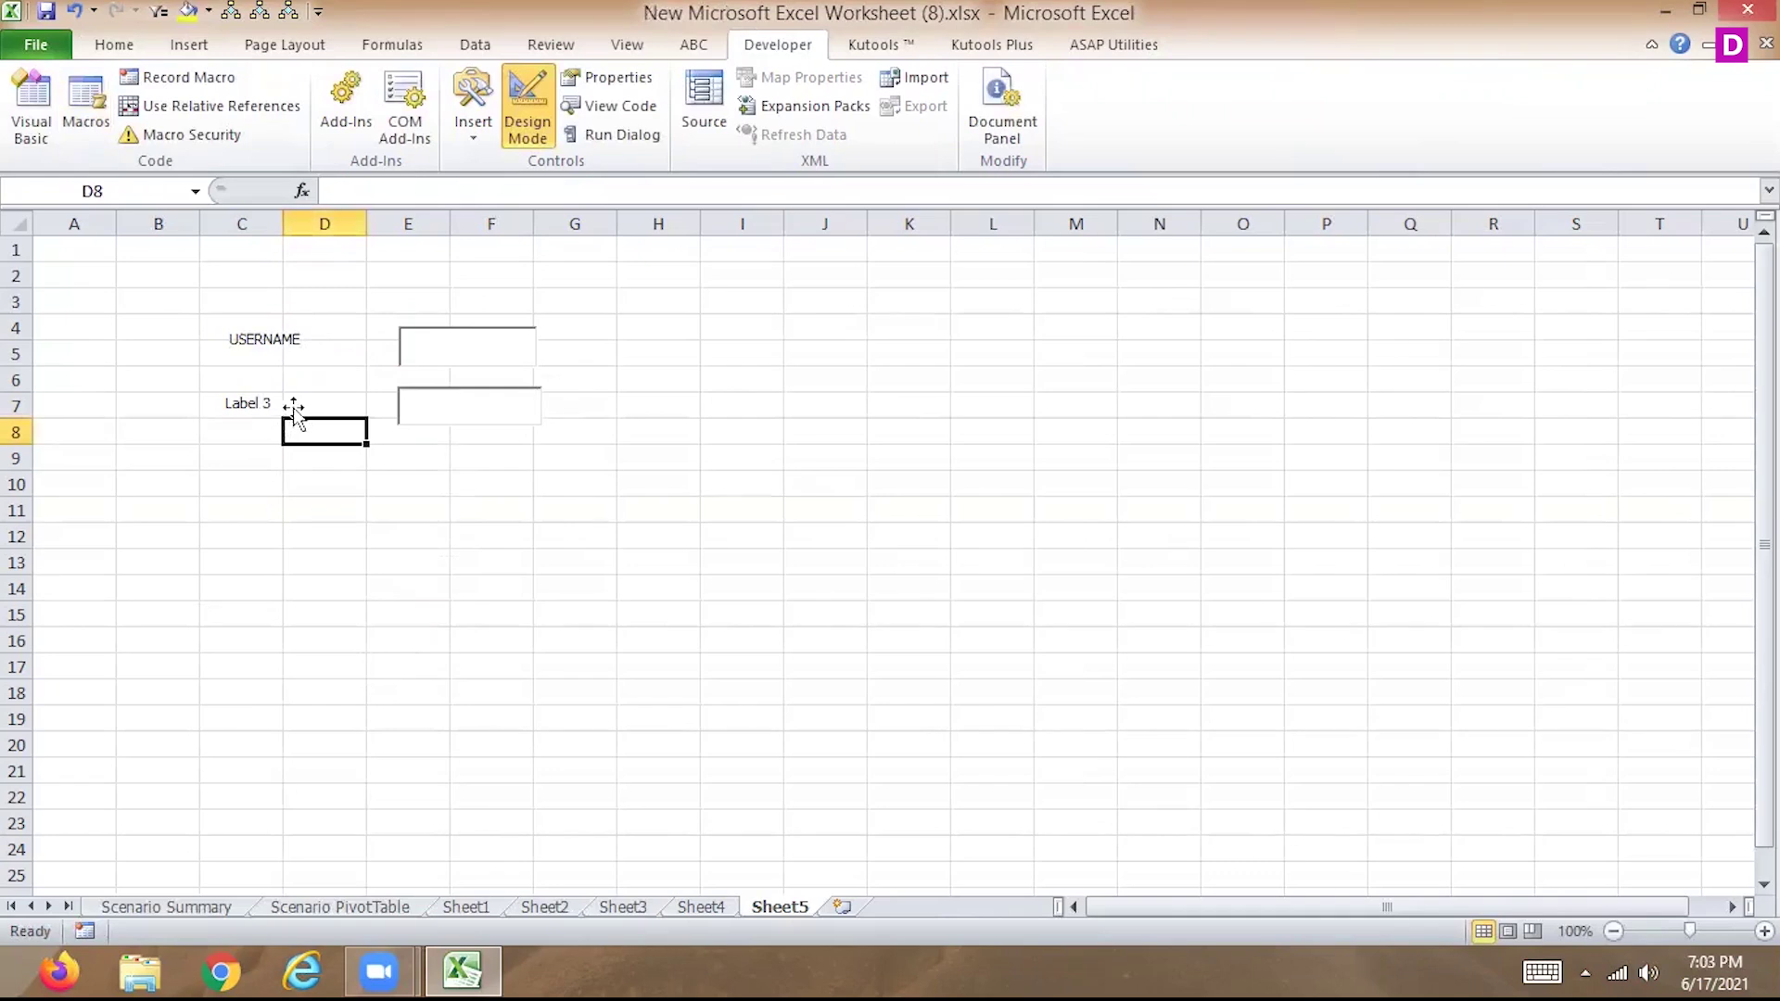
# Widen the lower label and change its caption to PASSWORD.
pyautogui.click(292, 406)
pyautogui.moveTo(293, 408); pyautogui.dragTo(343, 413)
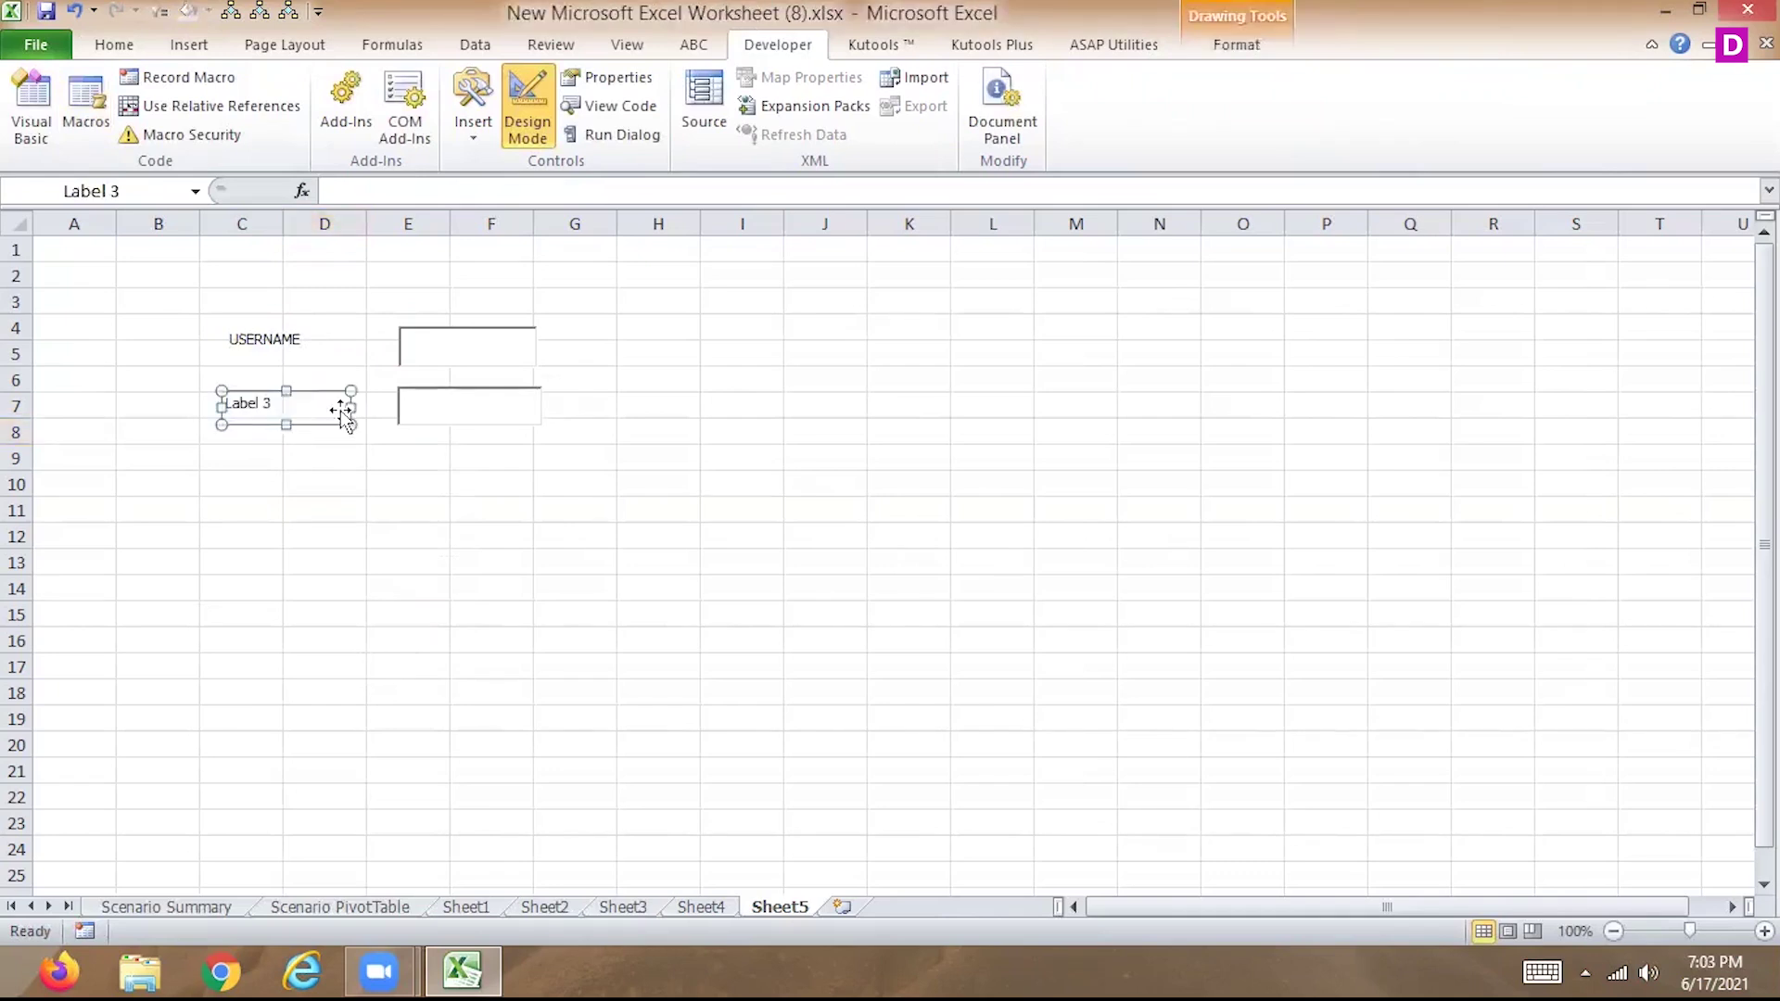
pyautogui.rightClick(275, 403)
pyautogui.click(219, 509)
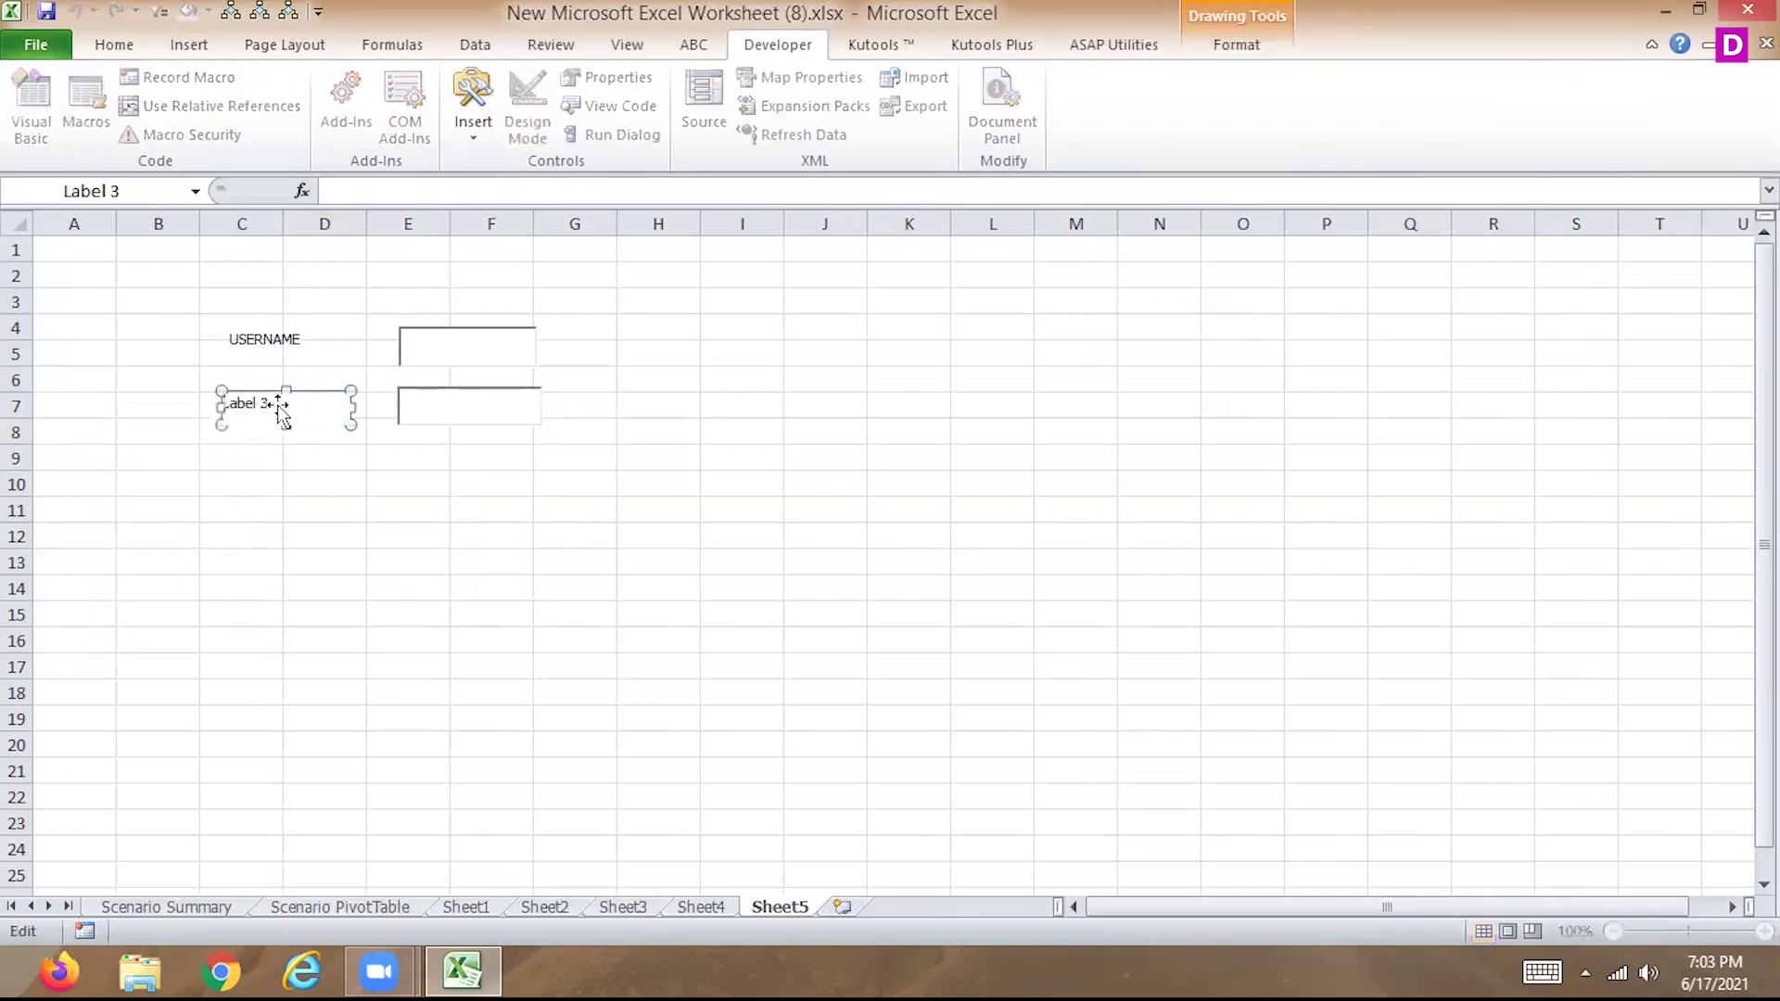
pyautogui.moveTo(273, 404); pyautogui.dragTo(203, 401)
pyautogui.write('PASSWORD')
pyautogui.click(475, 509)
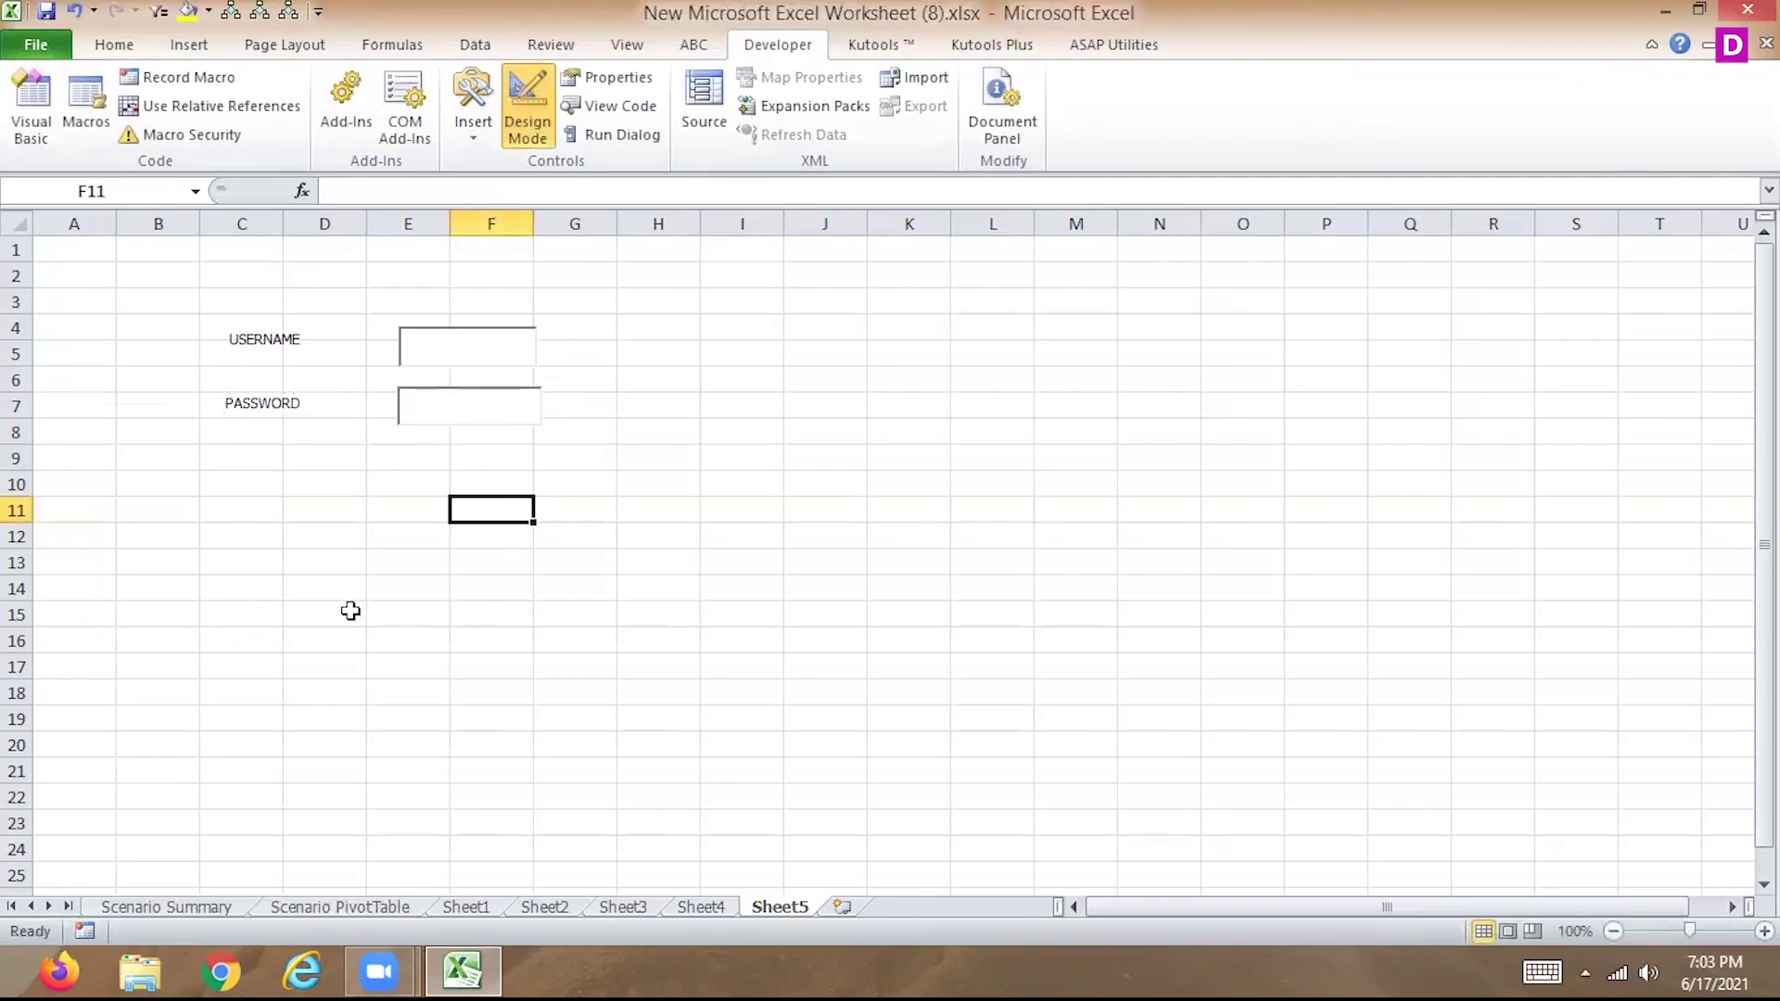
# Shift both text boxes toward the captions so they start at the edge of column E.
pyautogui.moveTo(463, 347); pyautogui.dragTo(423, 332)
pyautogui.moveTo(473, 401)
pyautogui.mouseDown()
pyautogui.moveTo(429, 397)
pyautogui.moveTo(473, 405)
pyautogui.mouseUp()
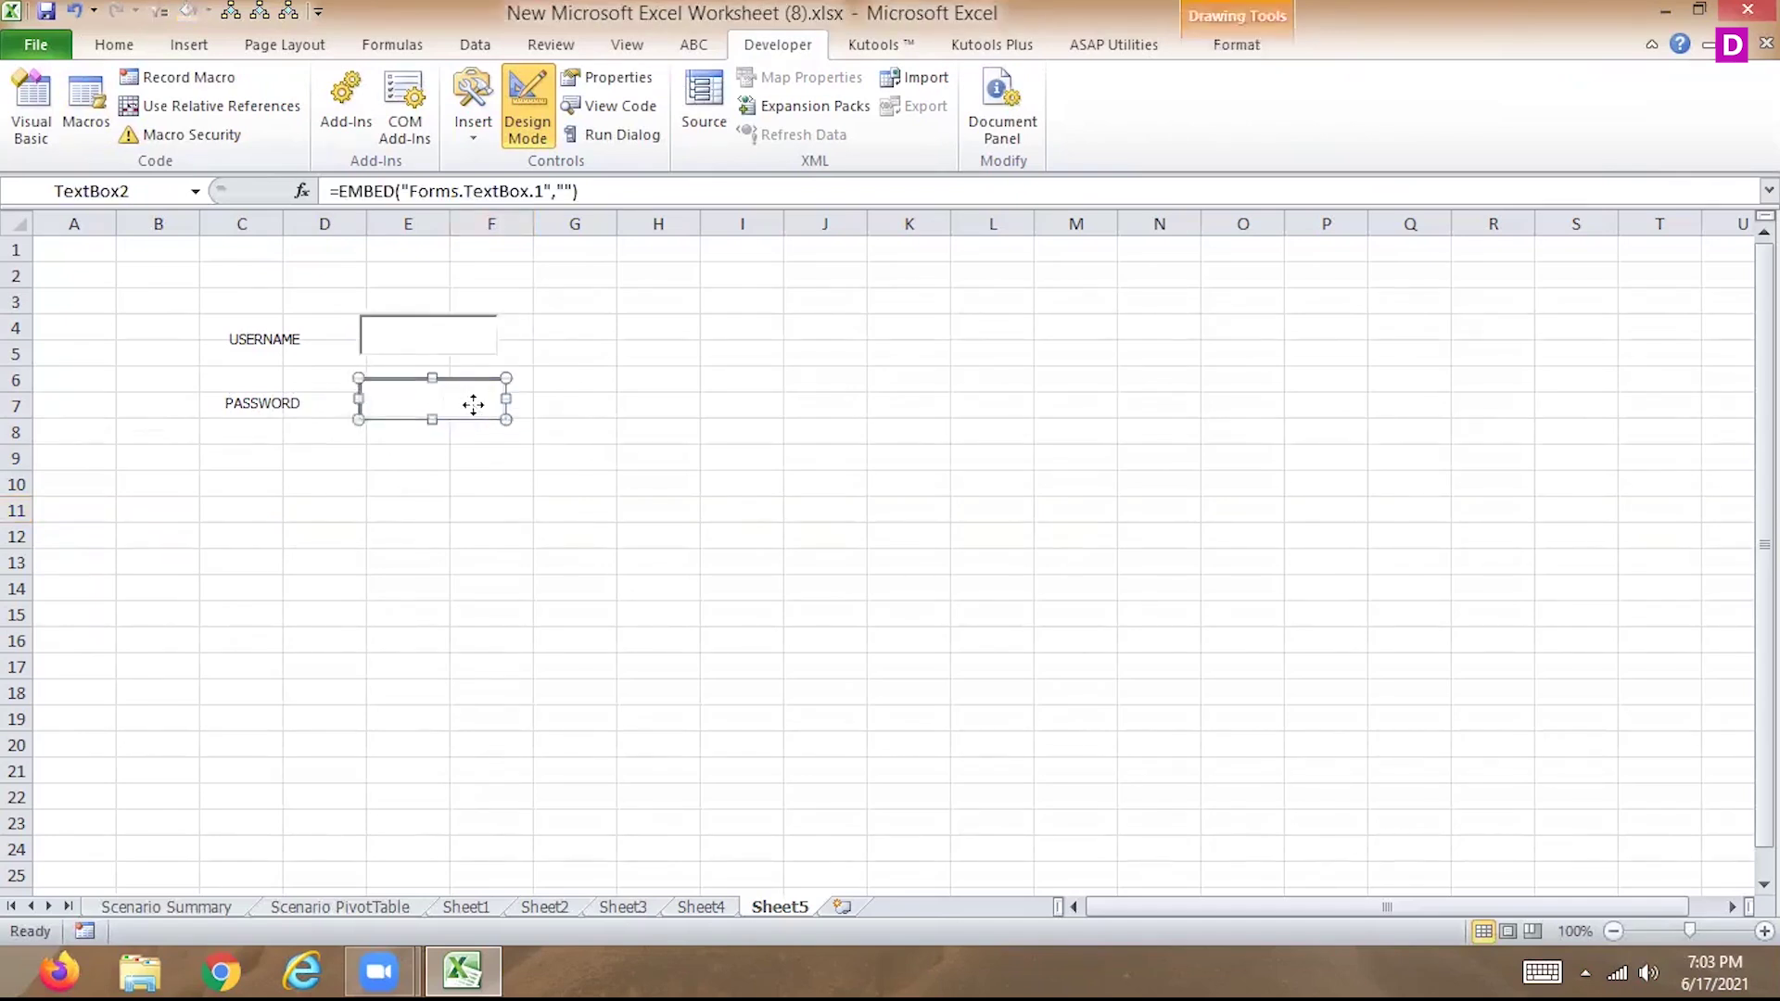
# Set the LinkedCell property of the username text box, TextBox1, to K1.
pyautogui.rightClick(473, 405)
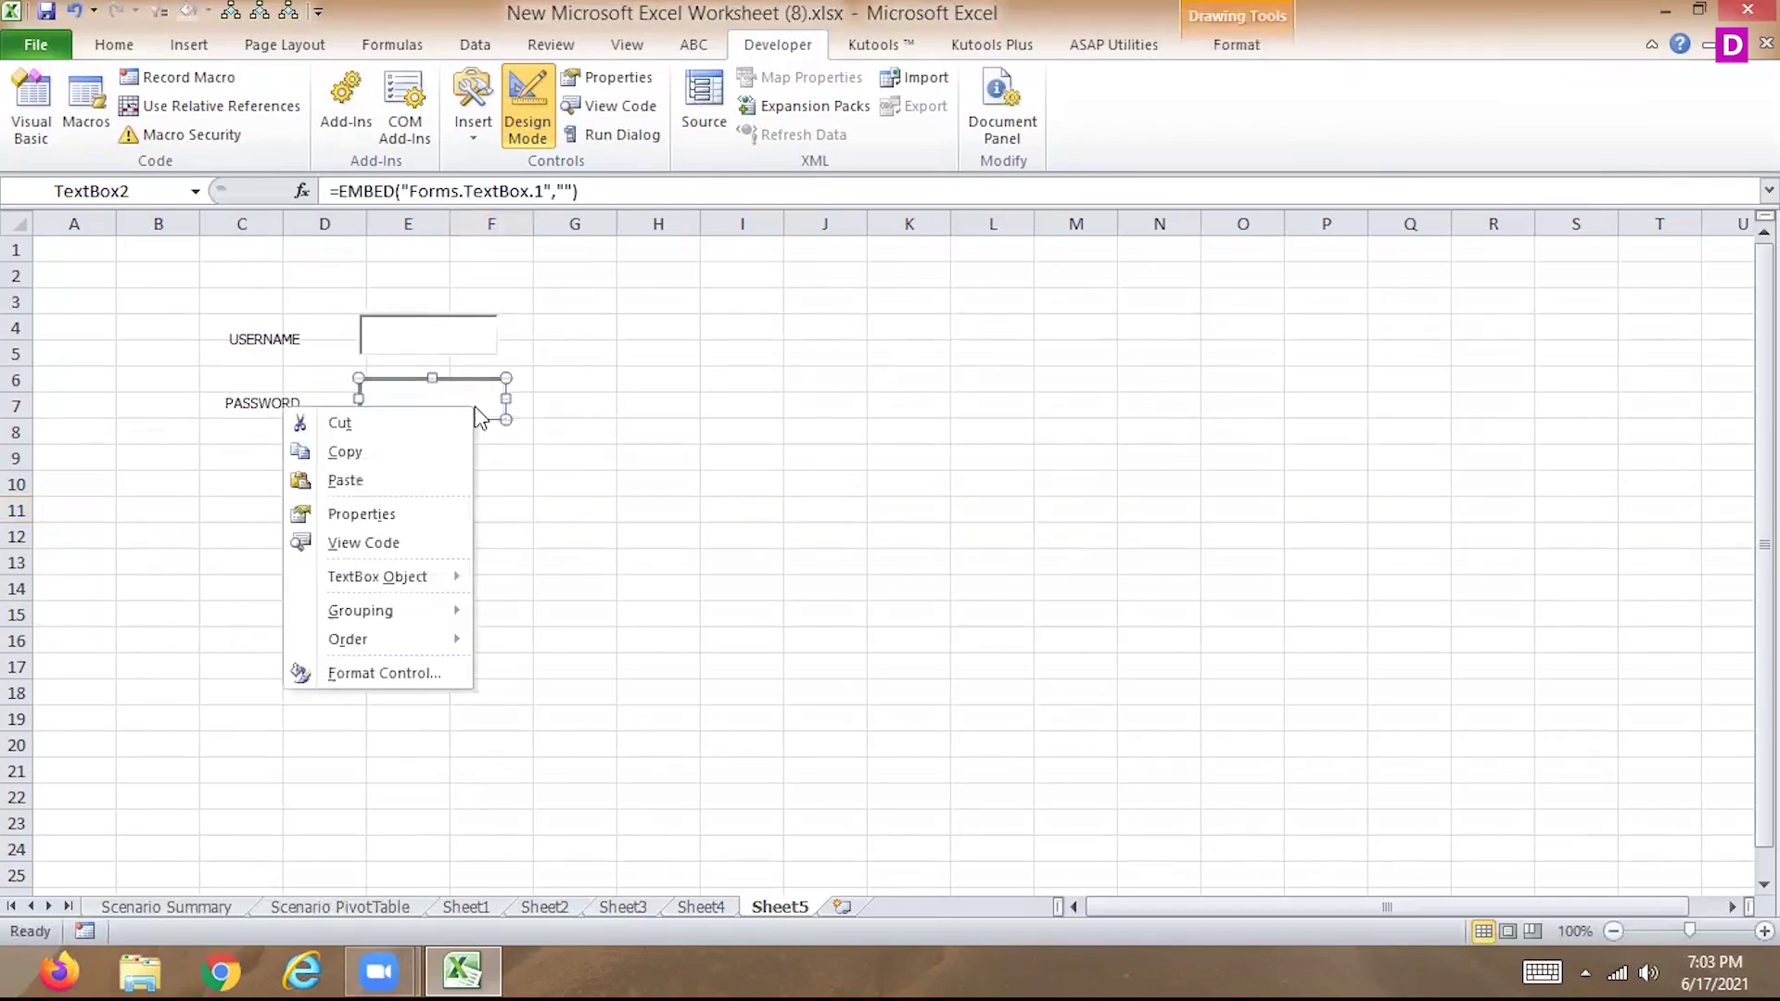
pyautogui.click(424, 517)
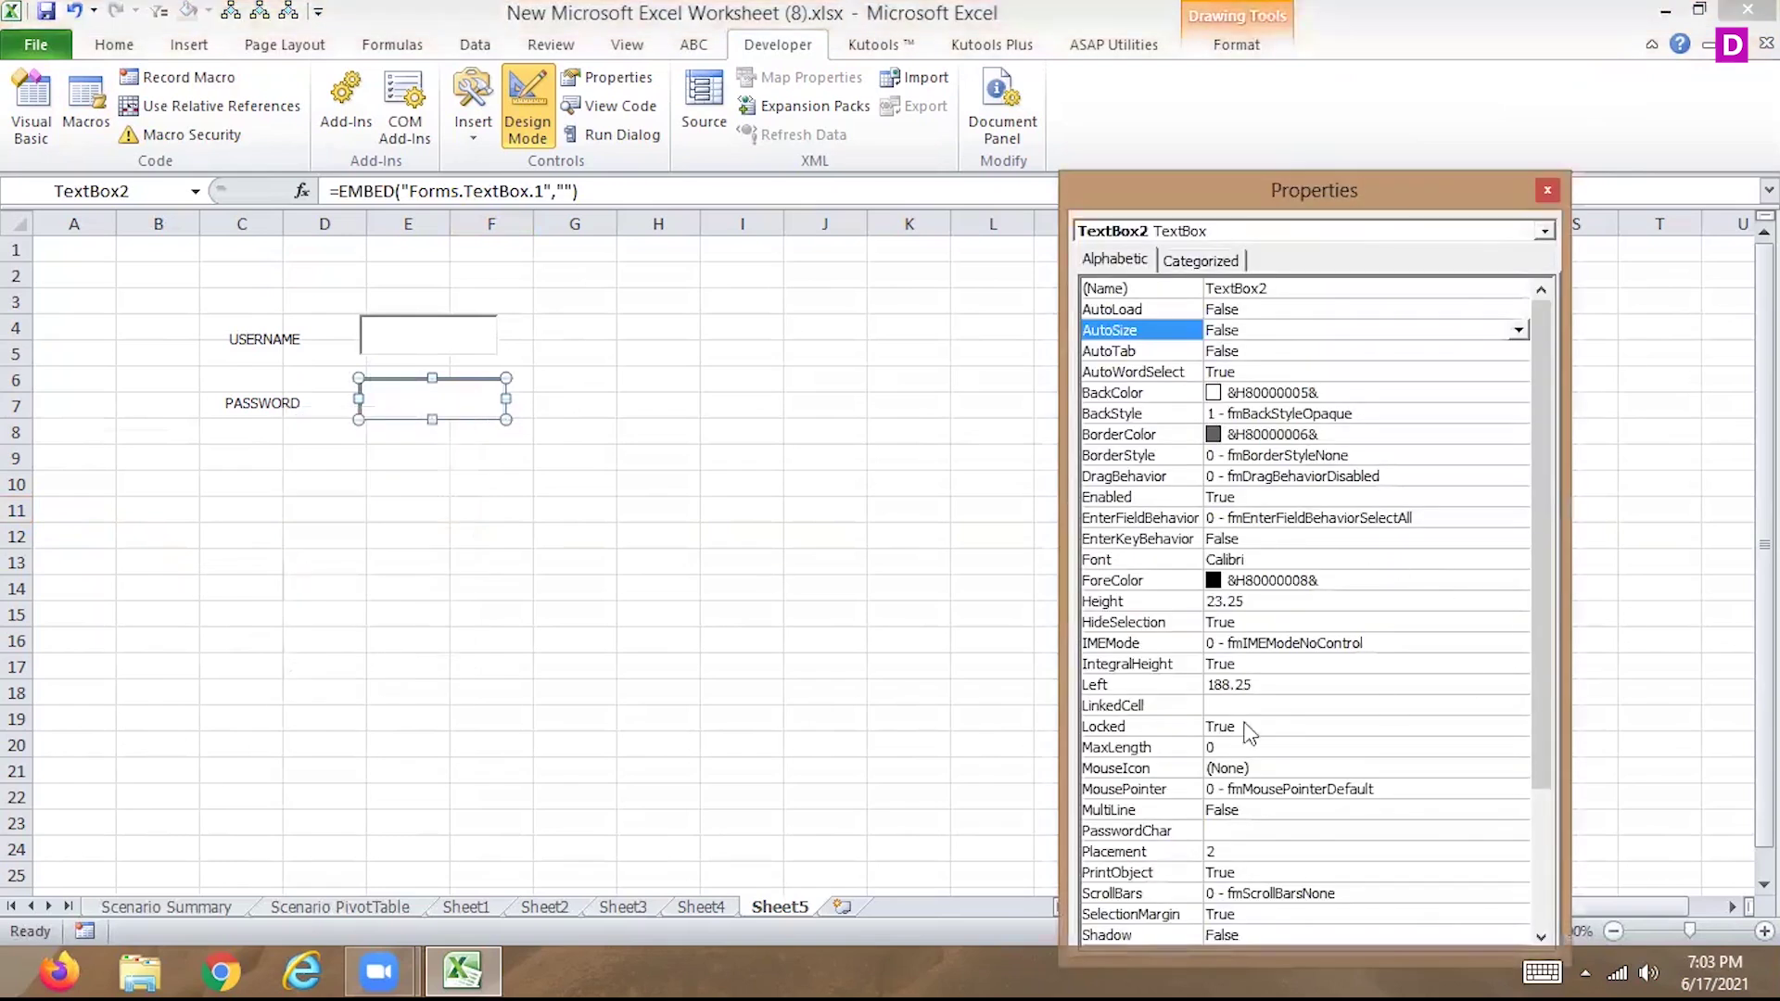
pyautogui.click(1249, 706)
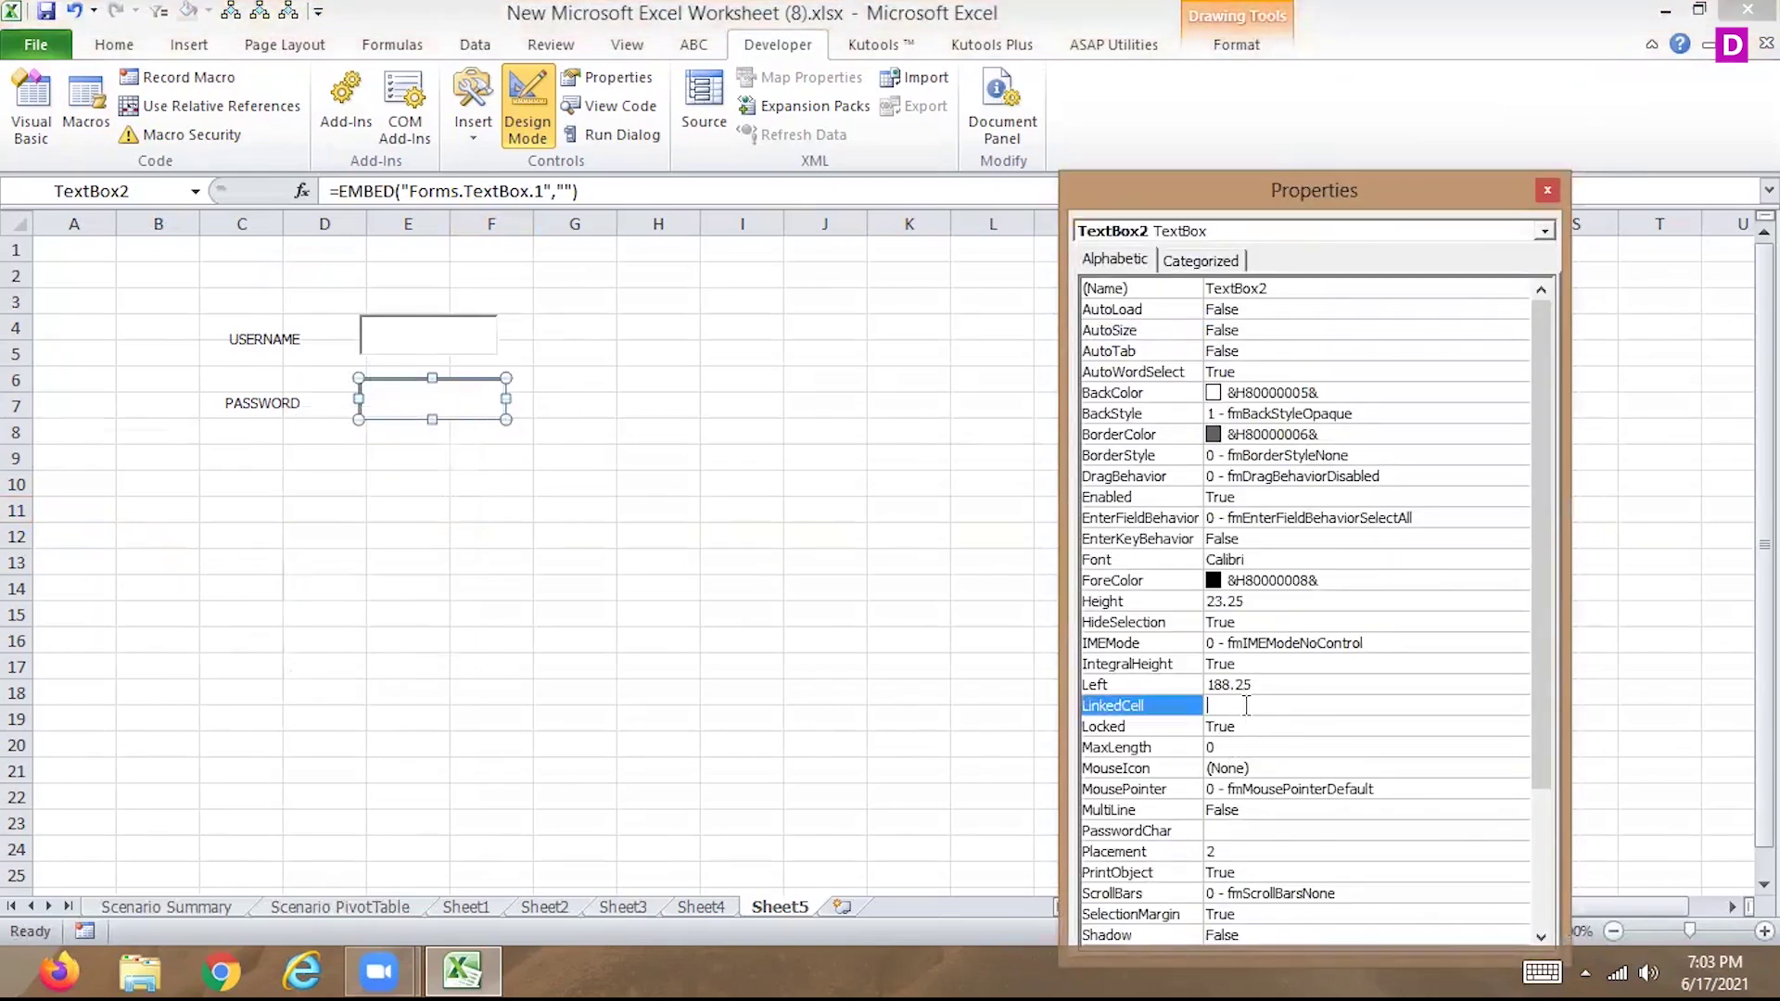
pyautogui.click(925, 243)
pyautogui.click(1199, 260)
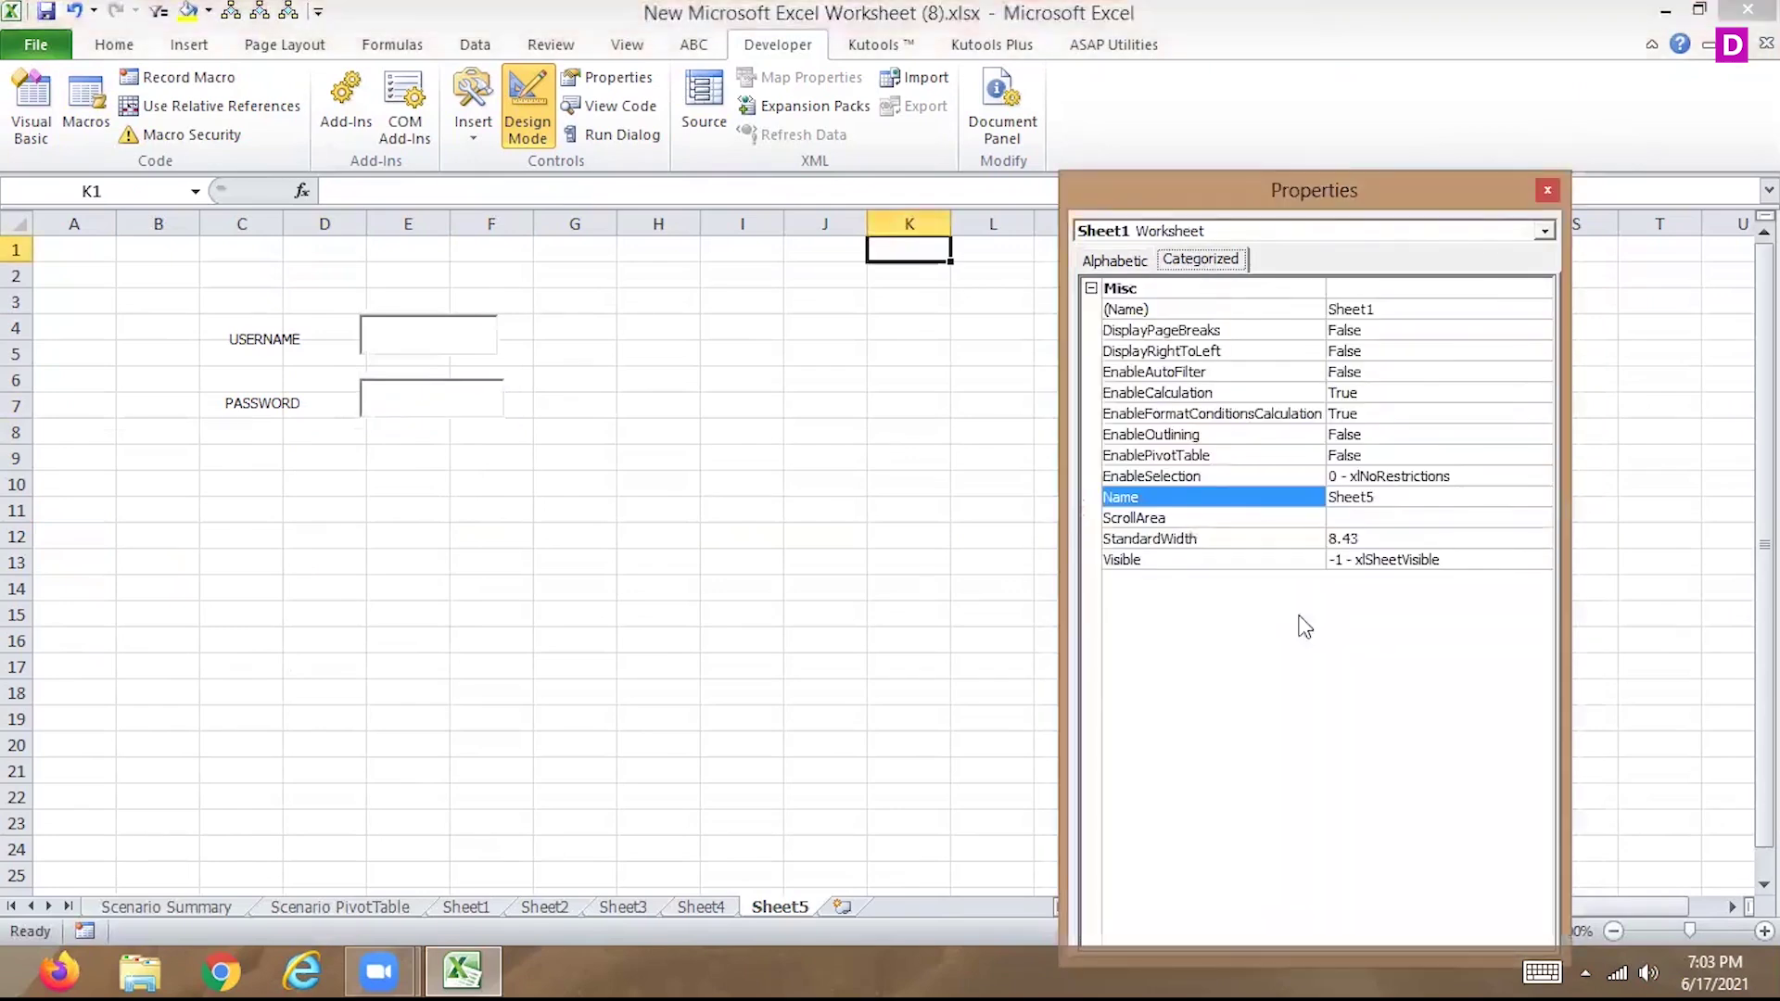
pyautogui.click(1110, 262)
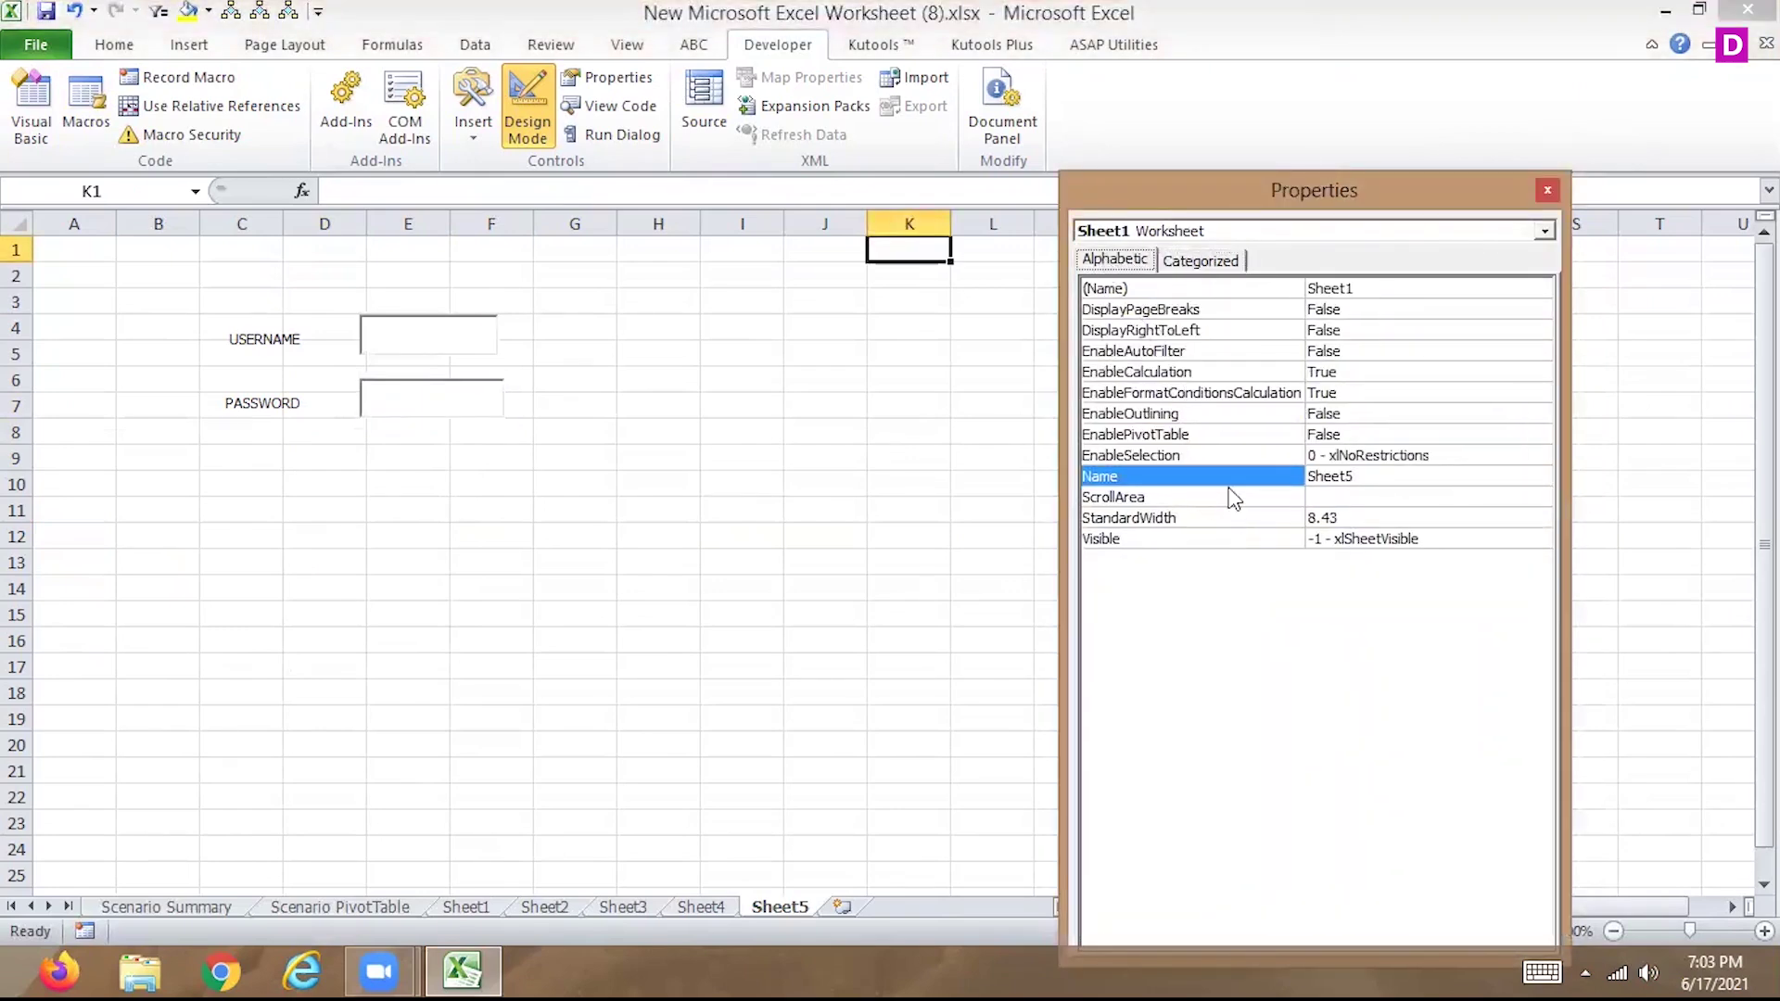
pyautogui.click(1443, 233)
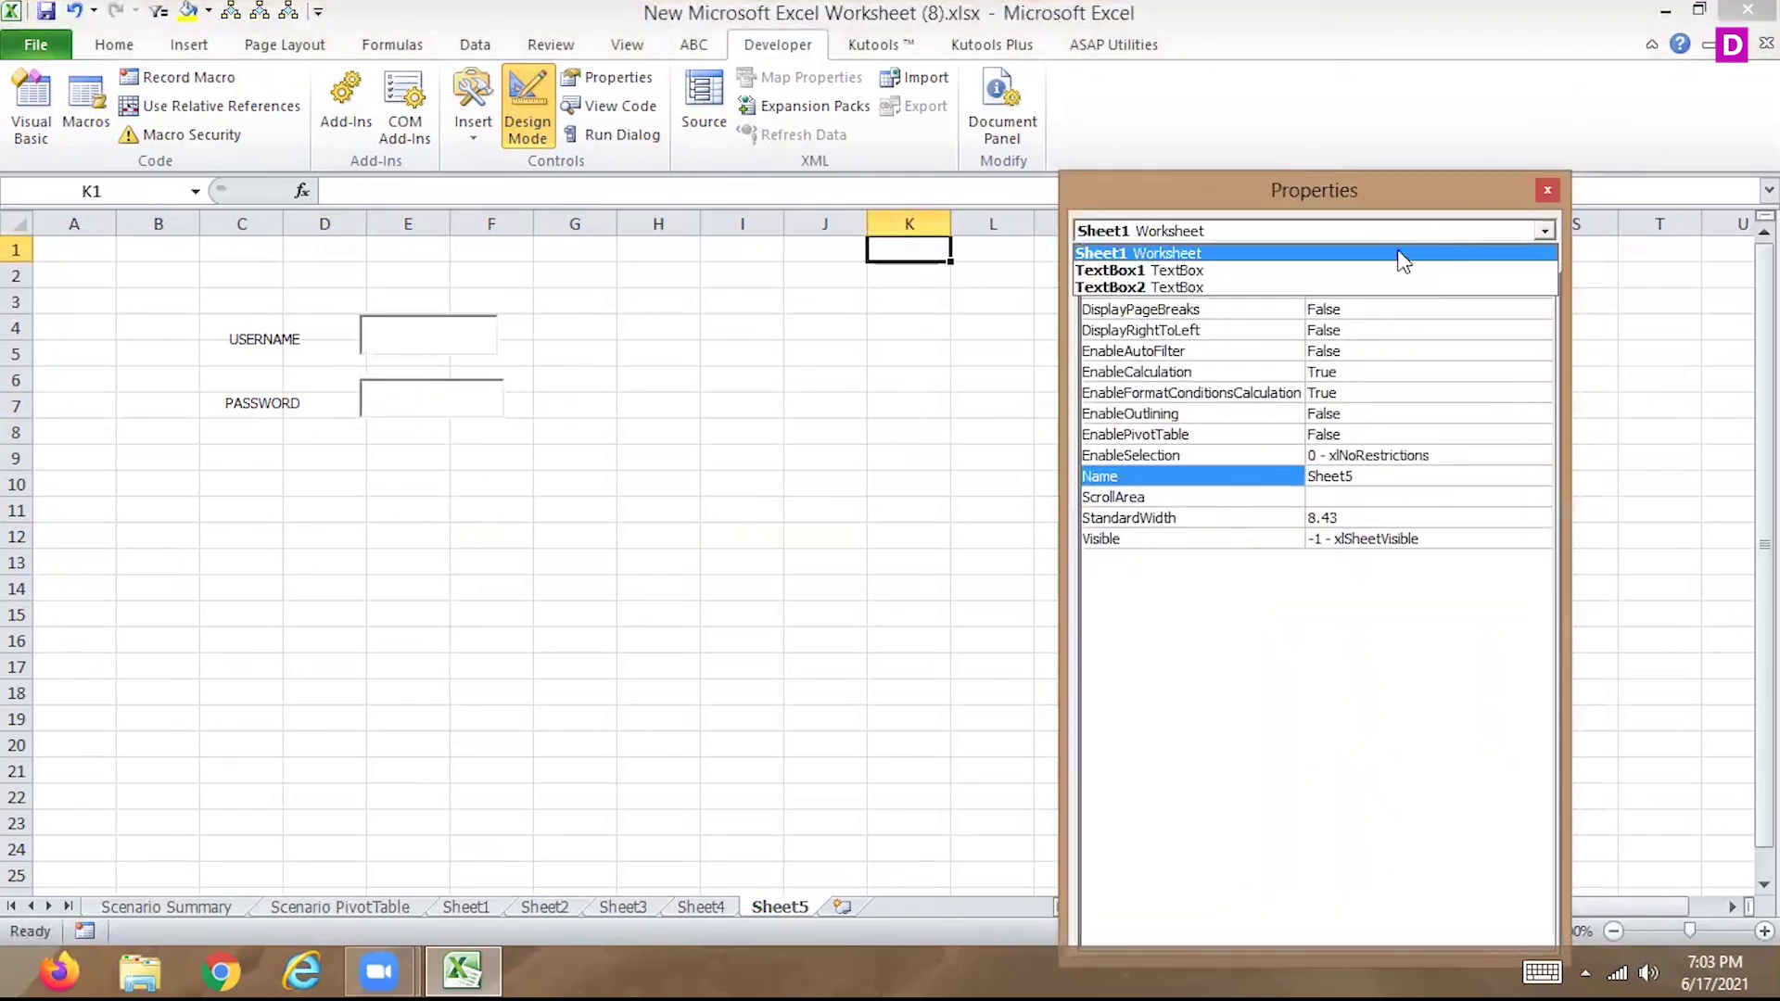
pyautogui.click(1377, 272)
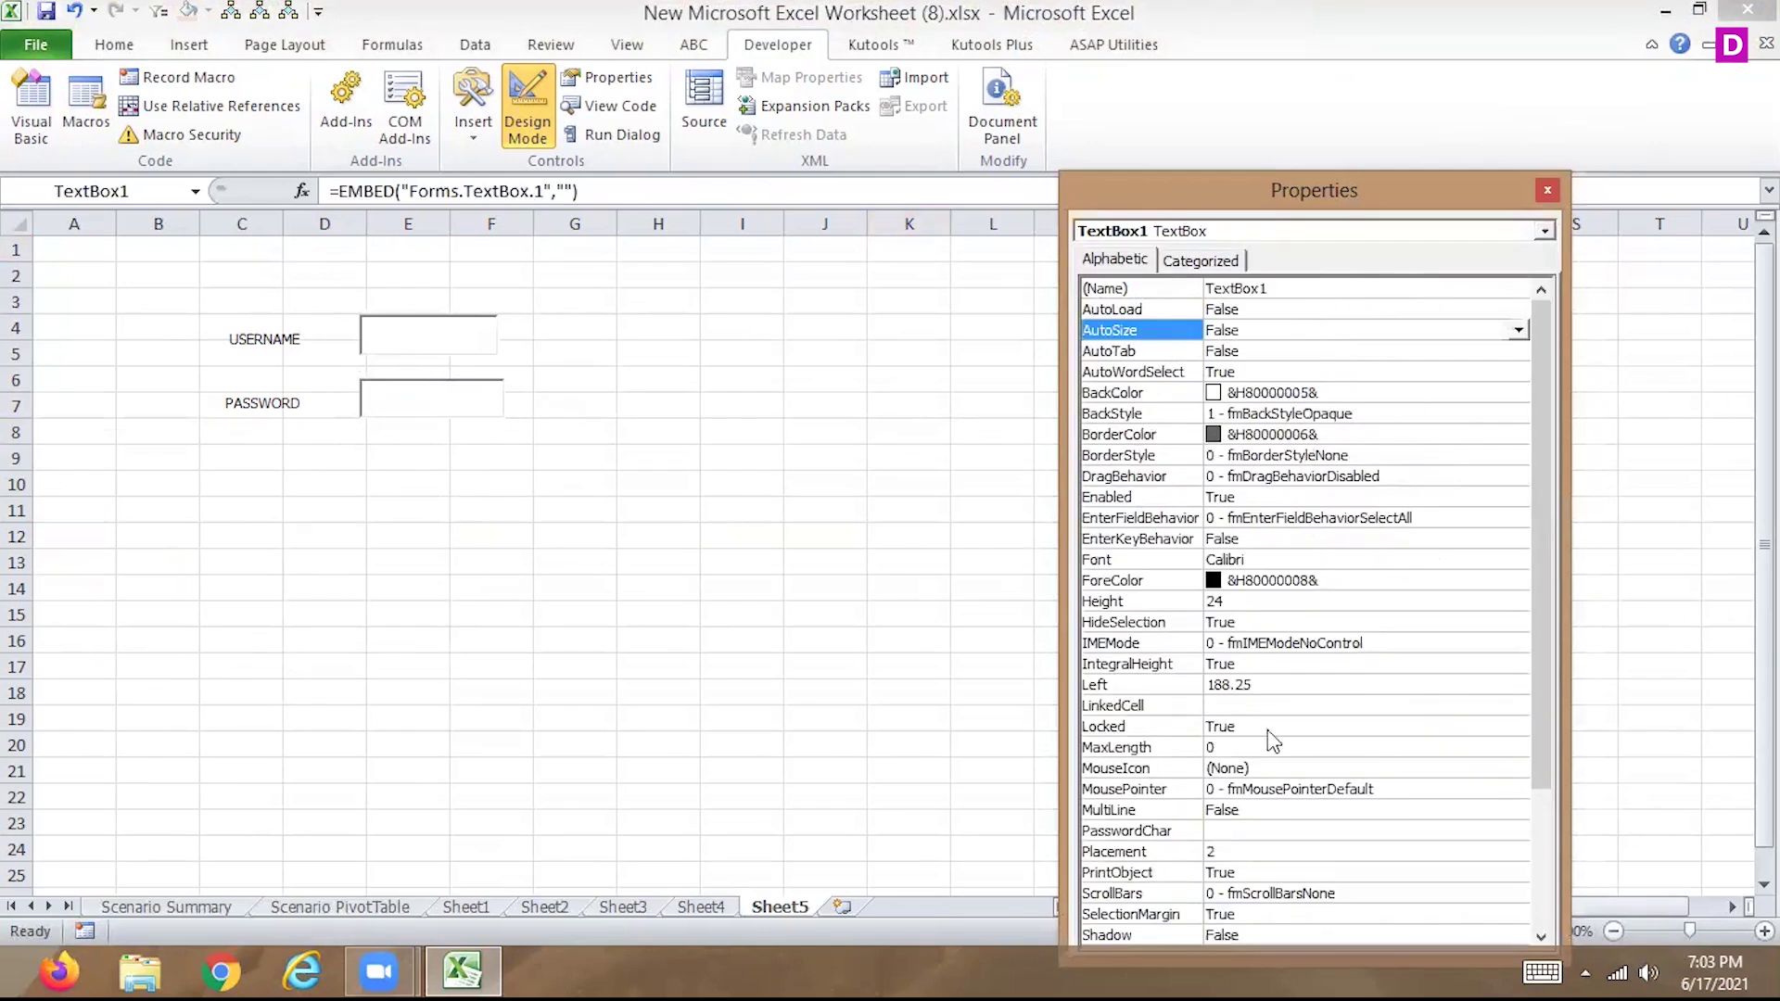
pyautogui.click(1251, 706)
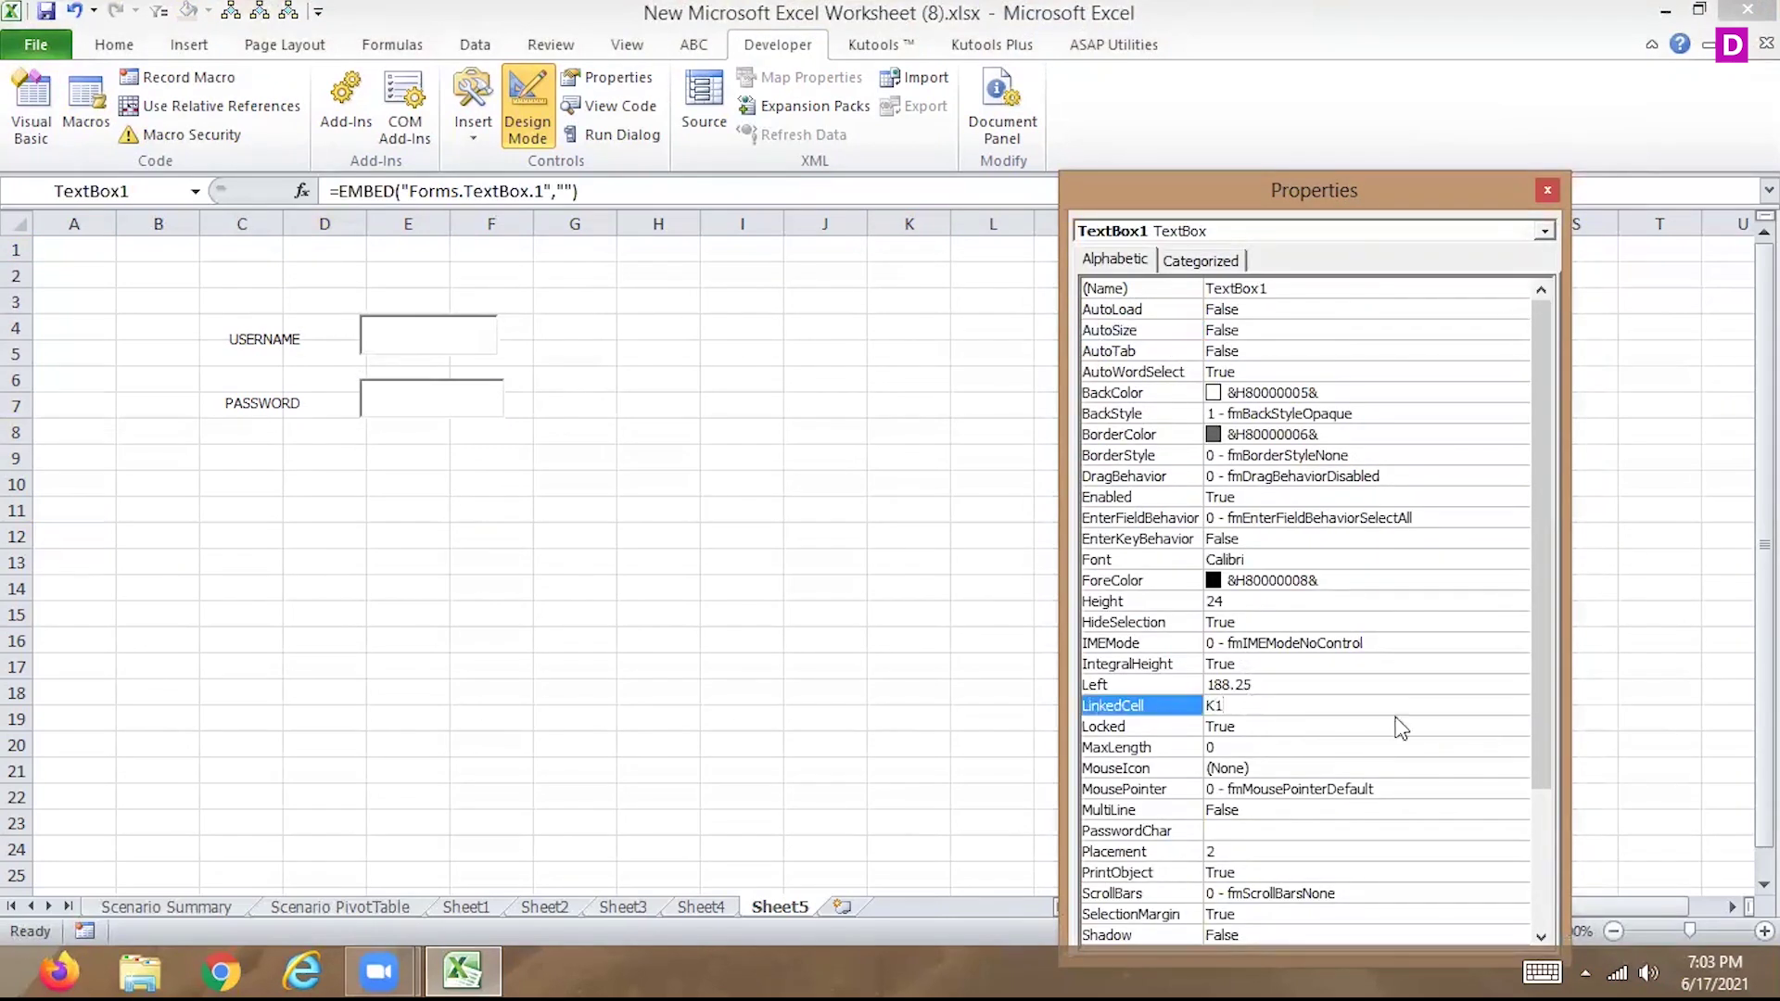
pyautogui.click(1549, 190)
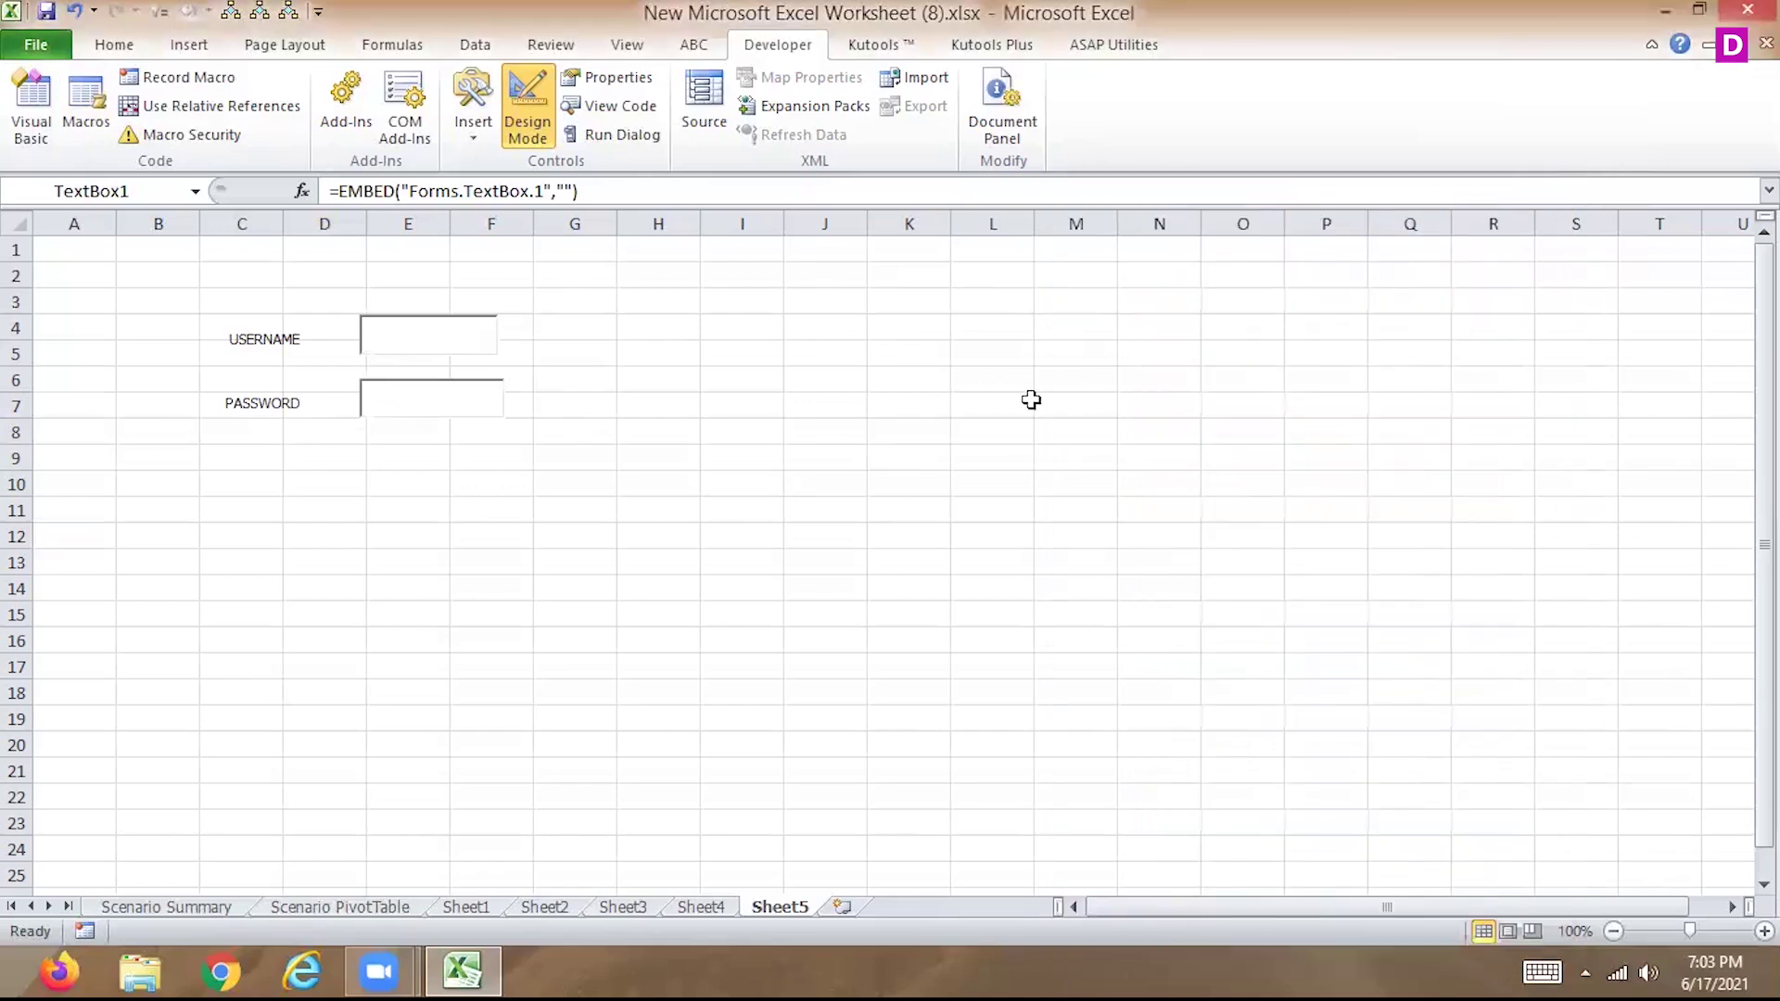
# Set the password text box's PasswordChar property to * and its LinkedCell to L1.
pyautogui.rightClick(454, 419)
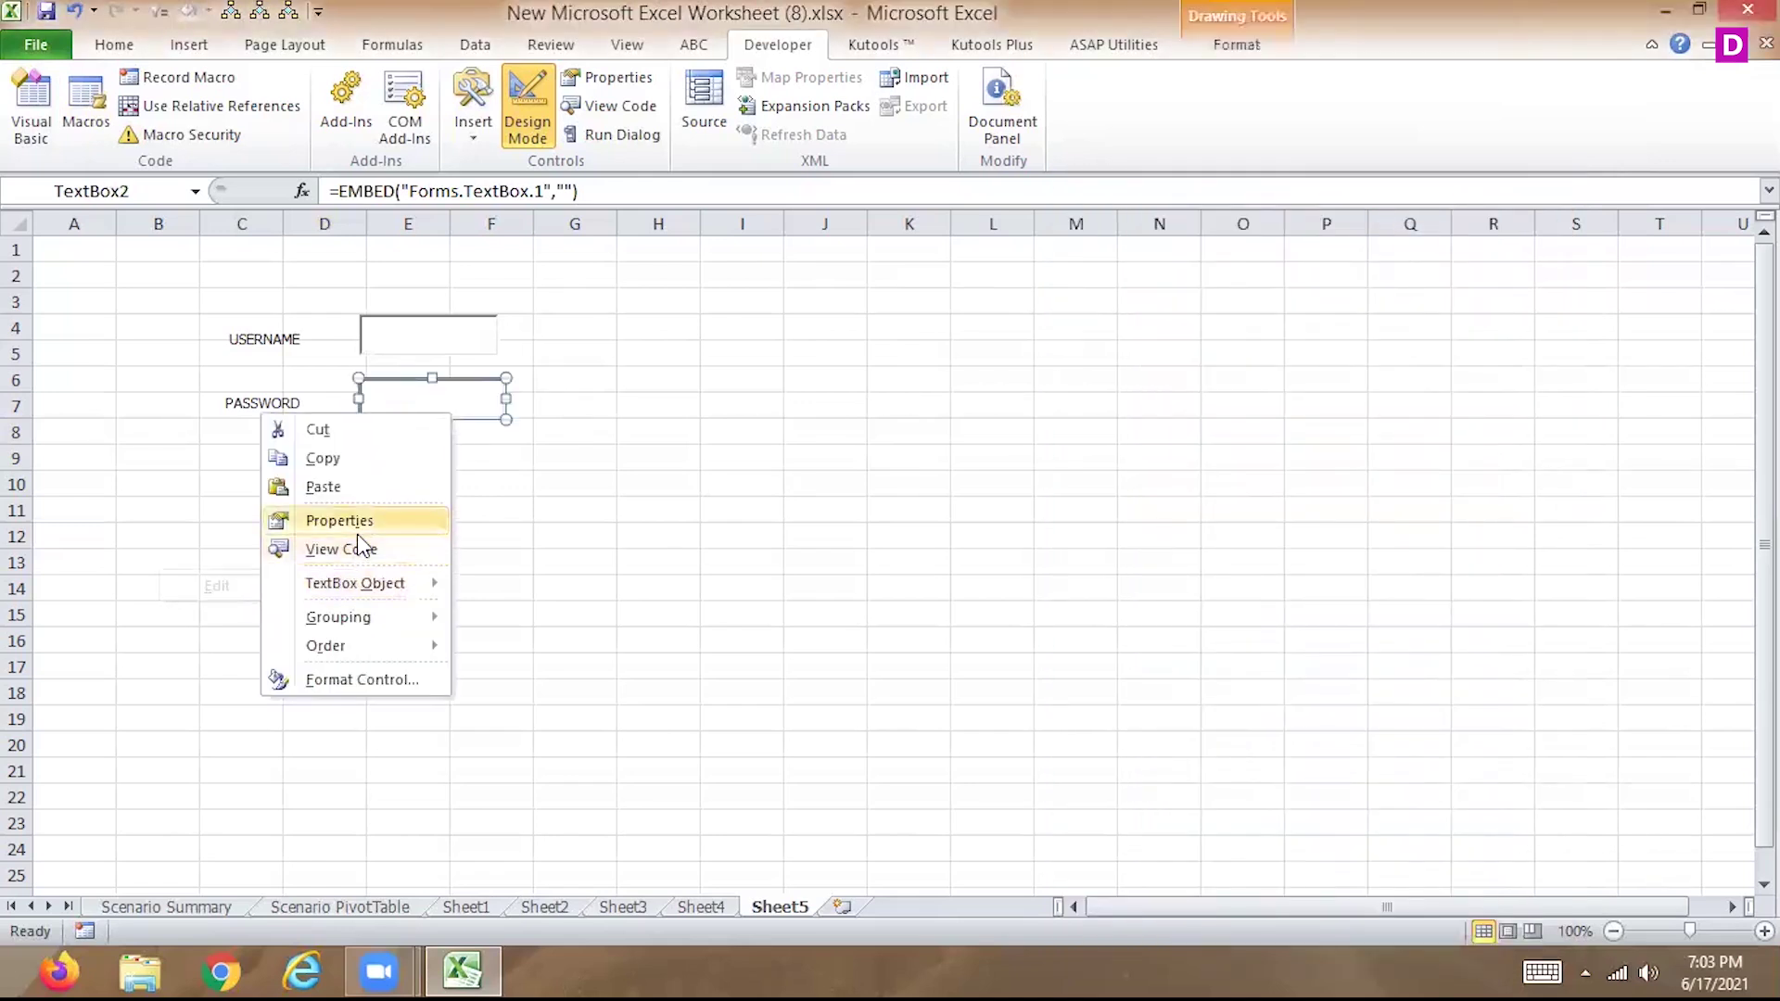
pyautogui.click(401, 522)
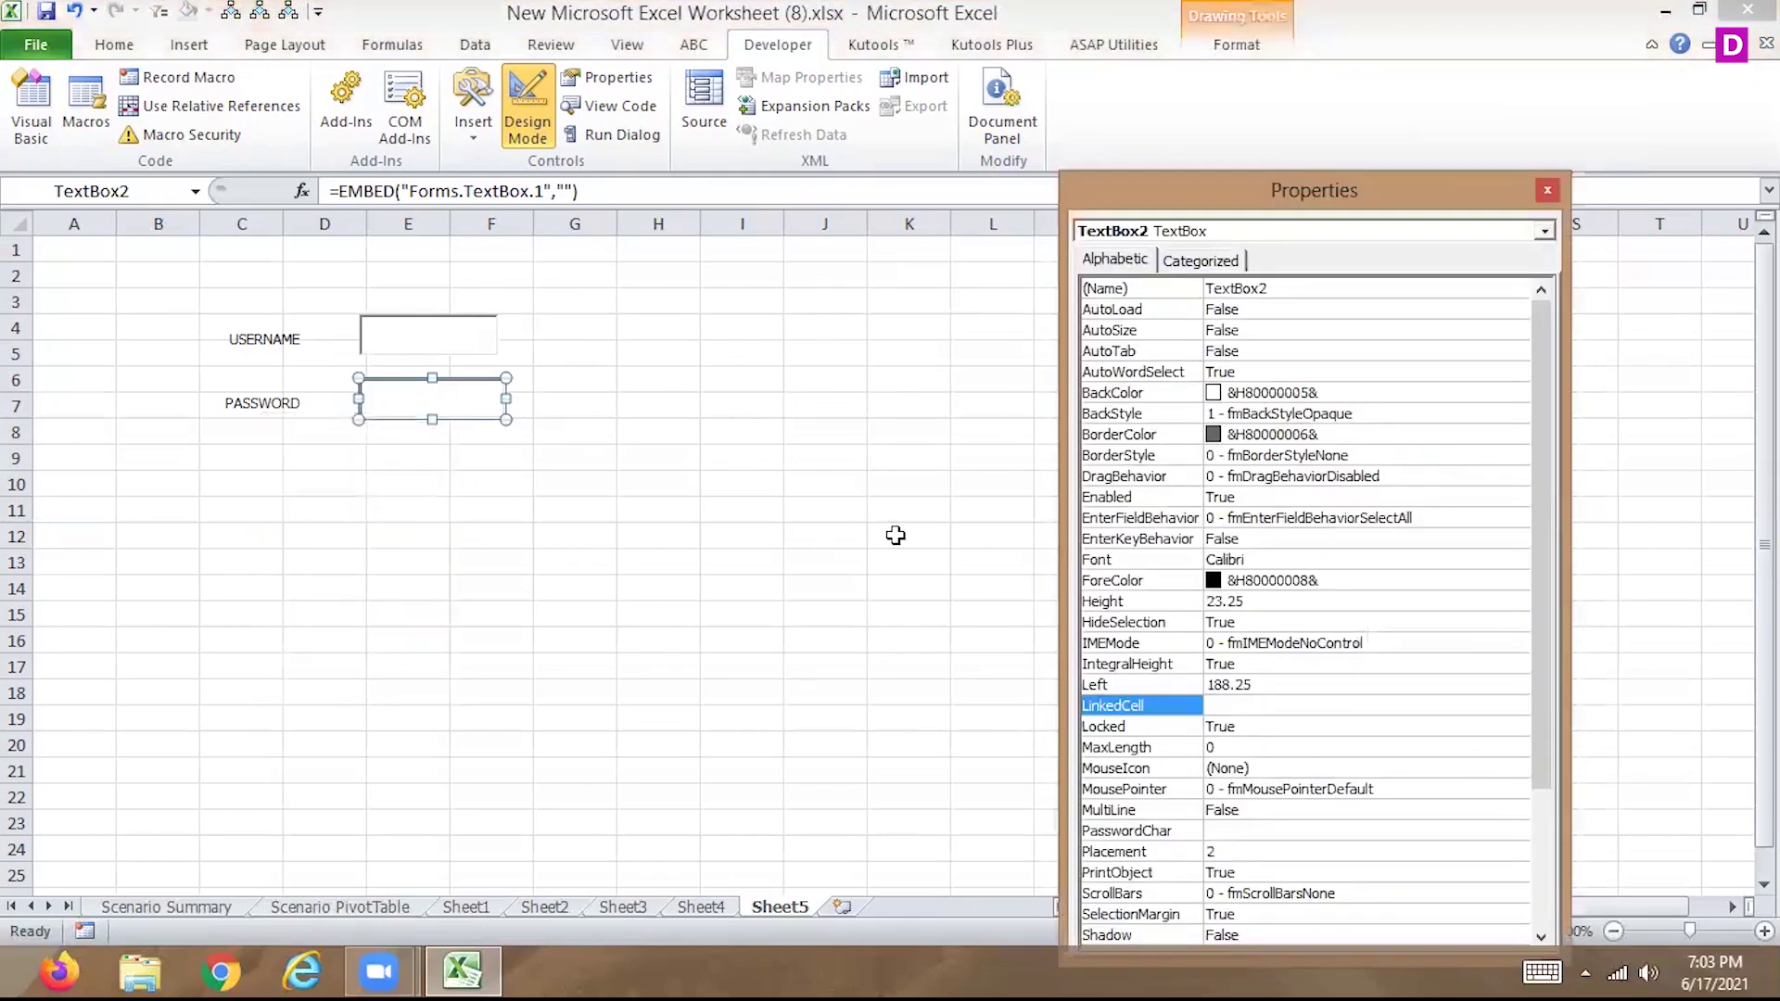
pyautogui.click(1233, 830)
pyautogui.write('*')
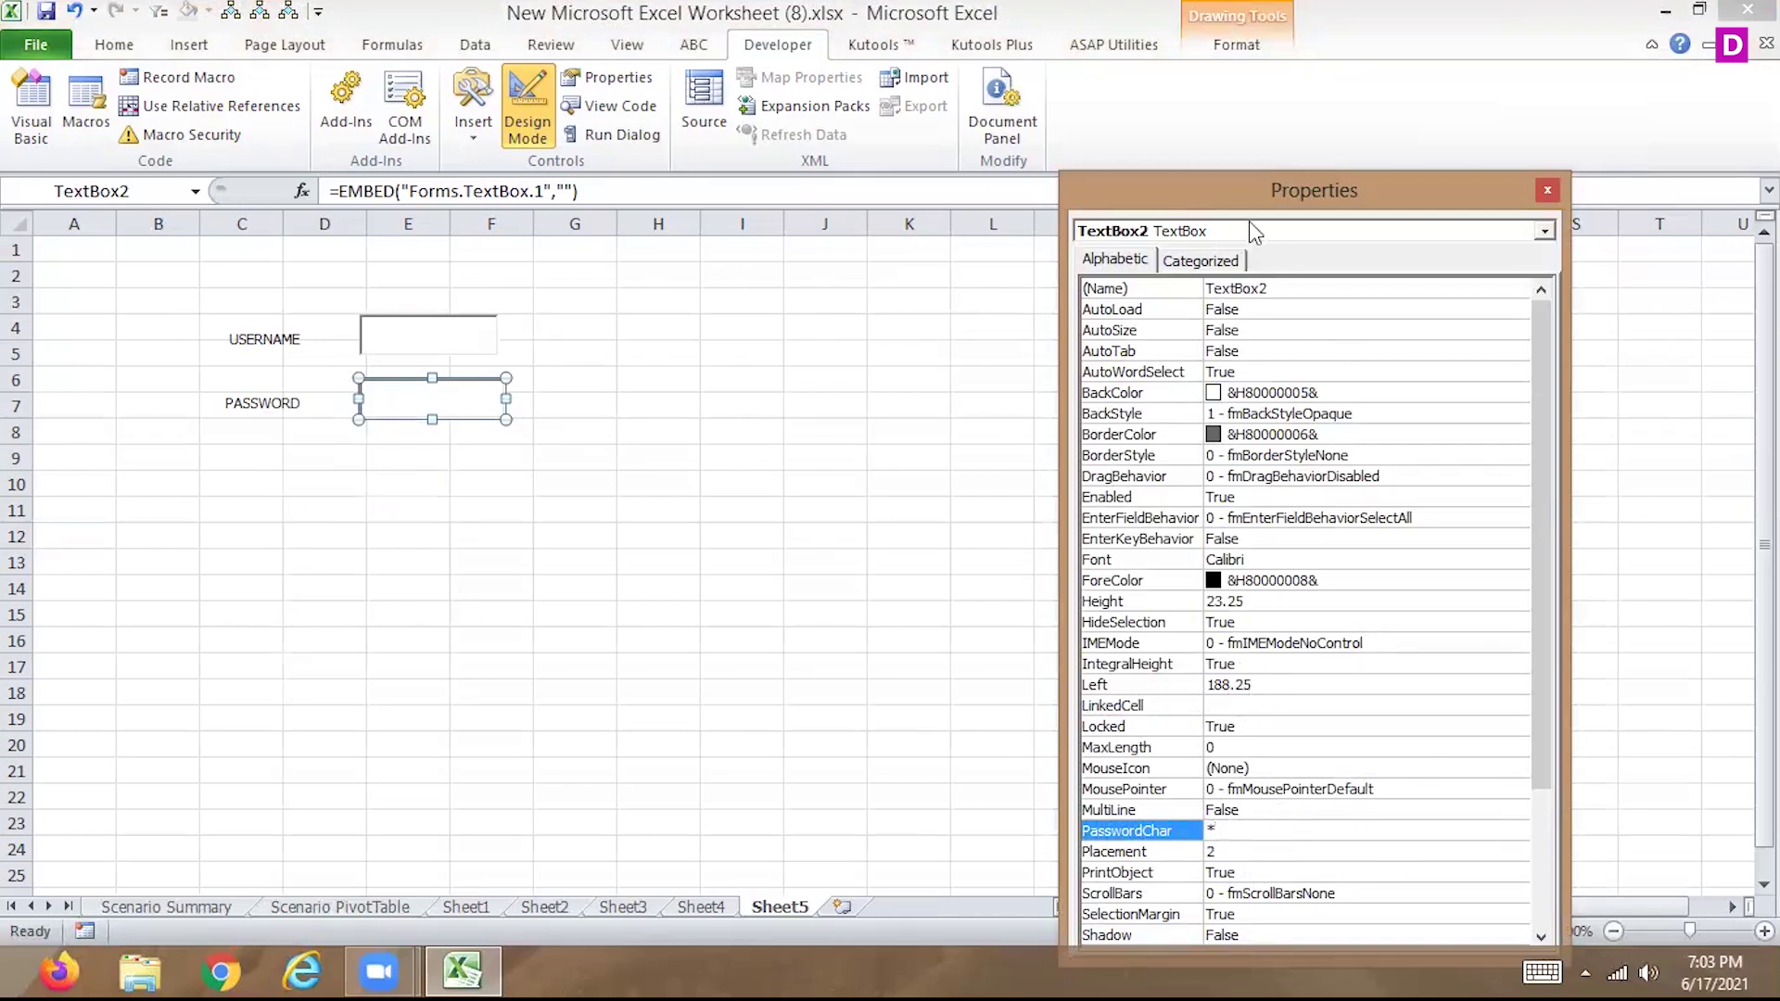
pyautogui.click(1275, 705)
pyautogui.write('L1')
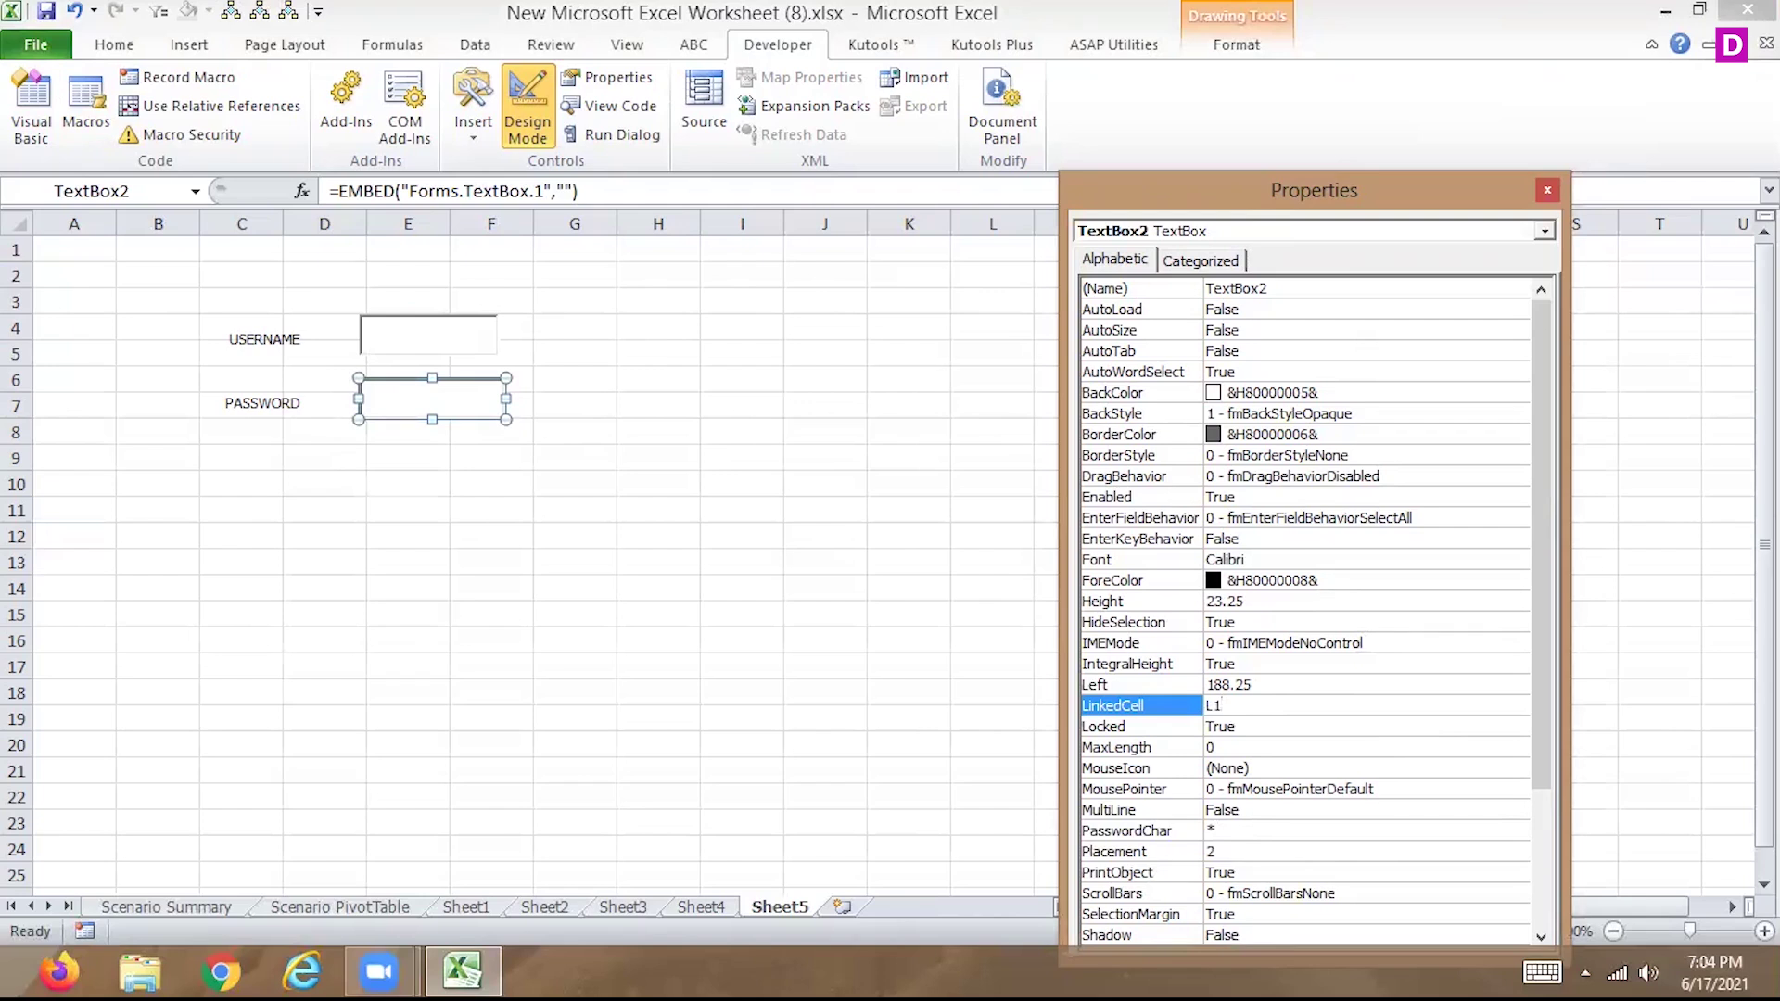
pyautogui.click(1547, 191)
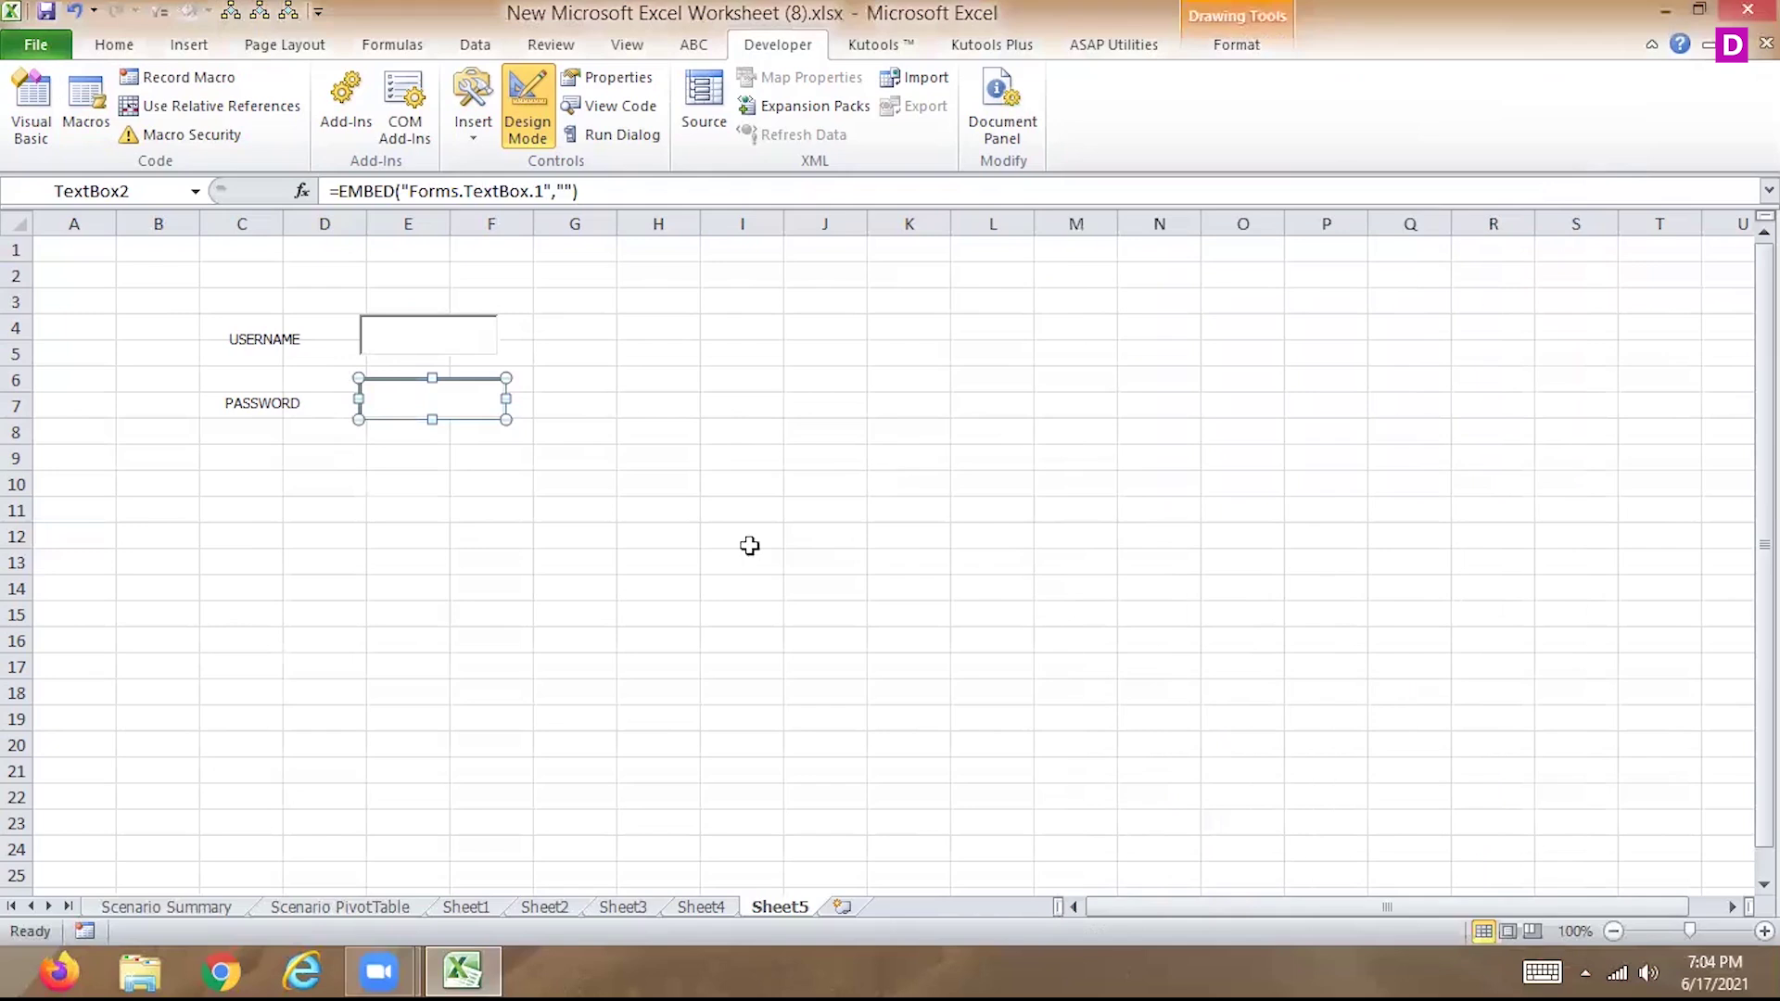
# Draw a form-control combo box across columns E and F in rows 9 and 10, below the password text box.
pyautogui.click(474, 130)
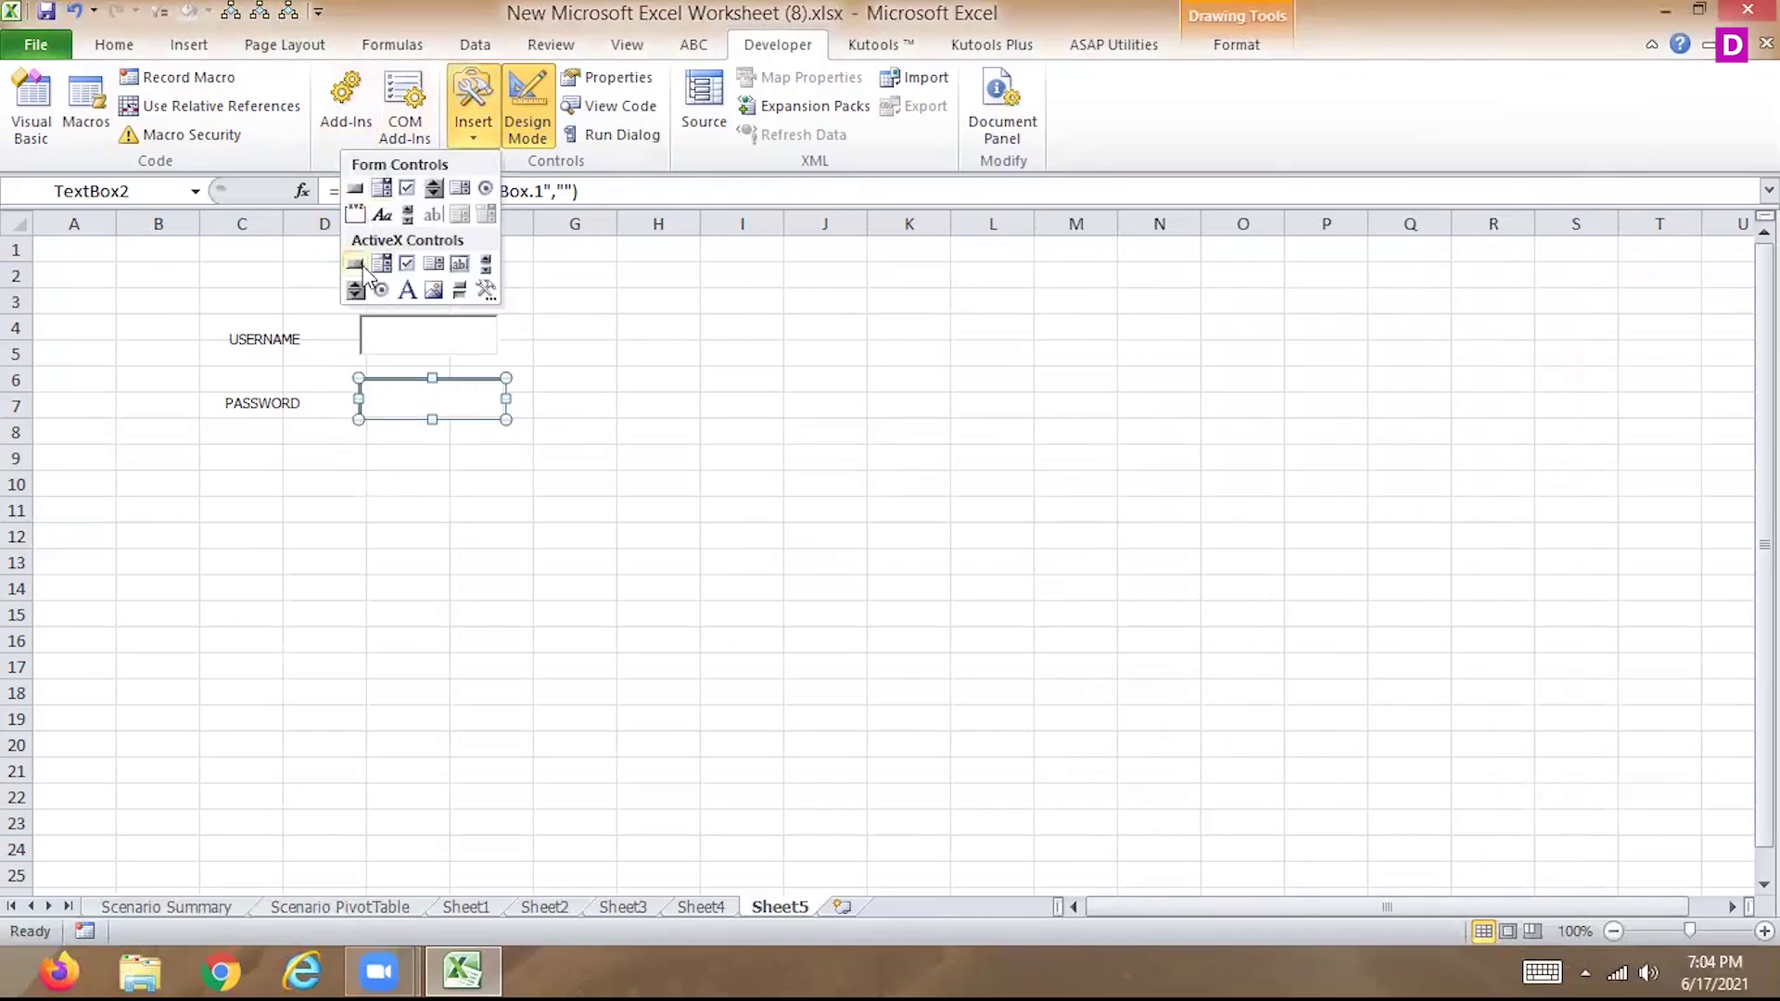
pyautogui.click(359, 265)
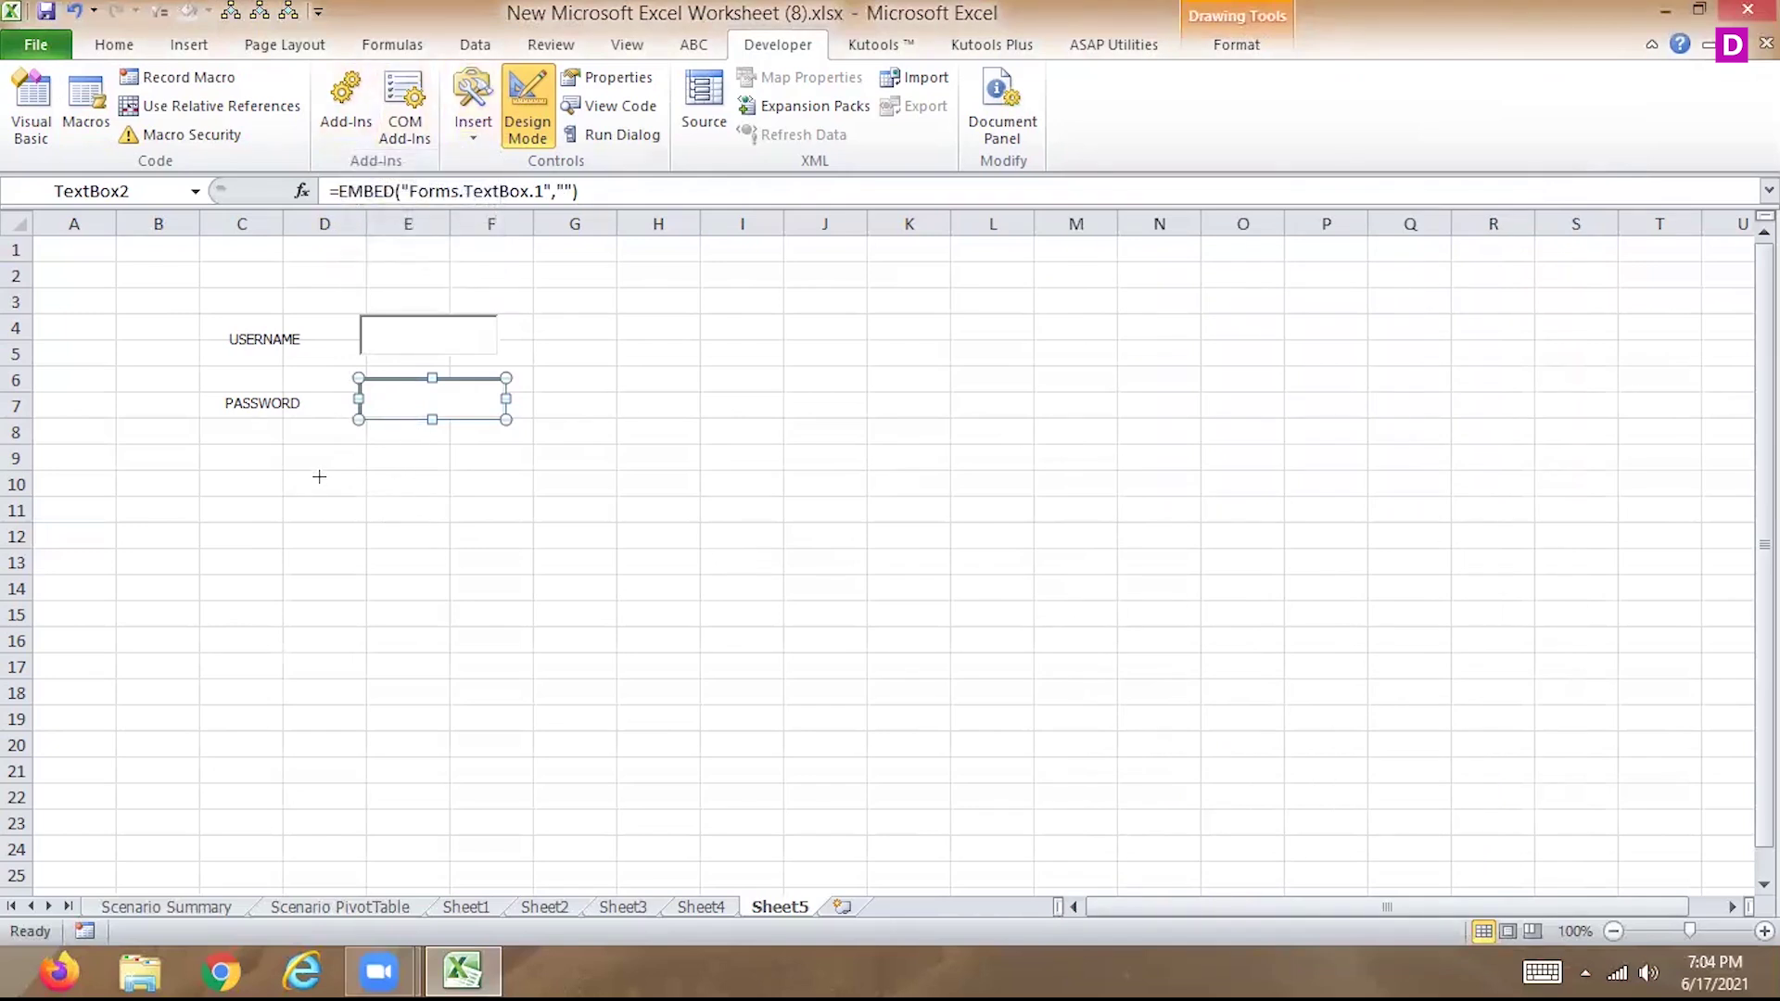
pyautogui.click(471, 139)
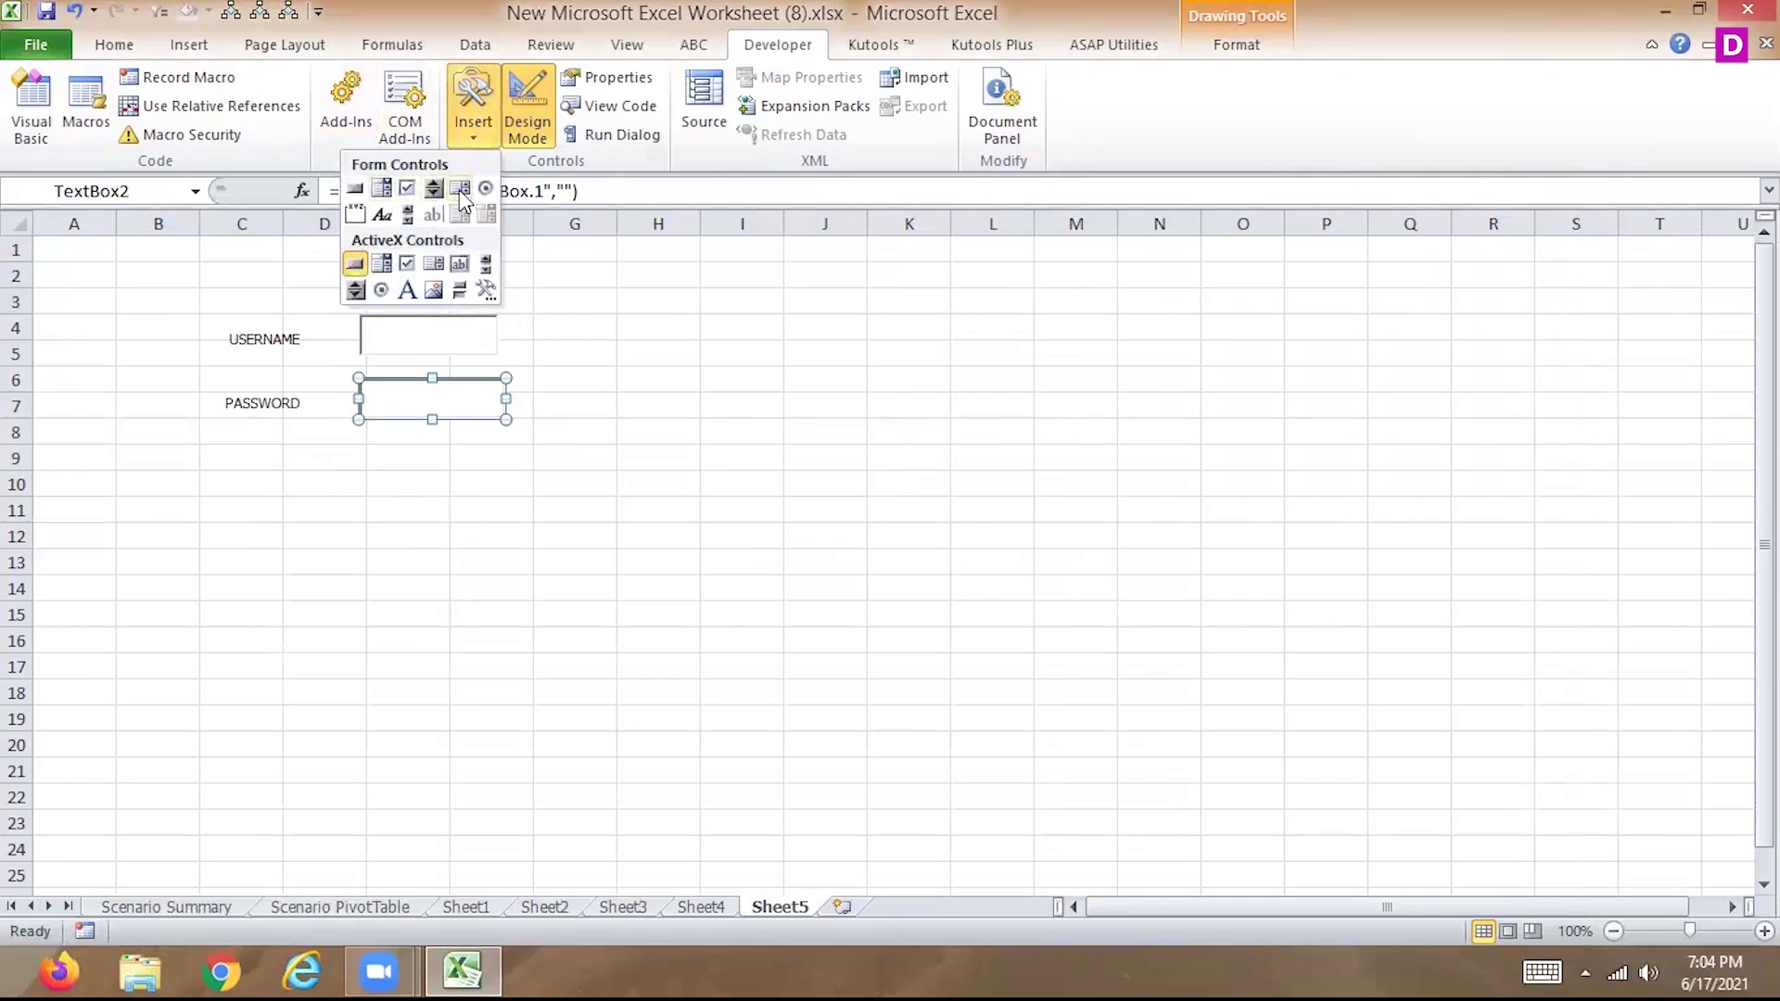
pyautogui.click(383, 190)
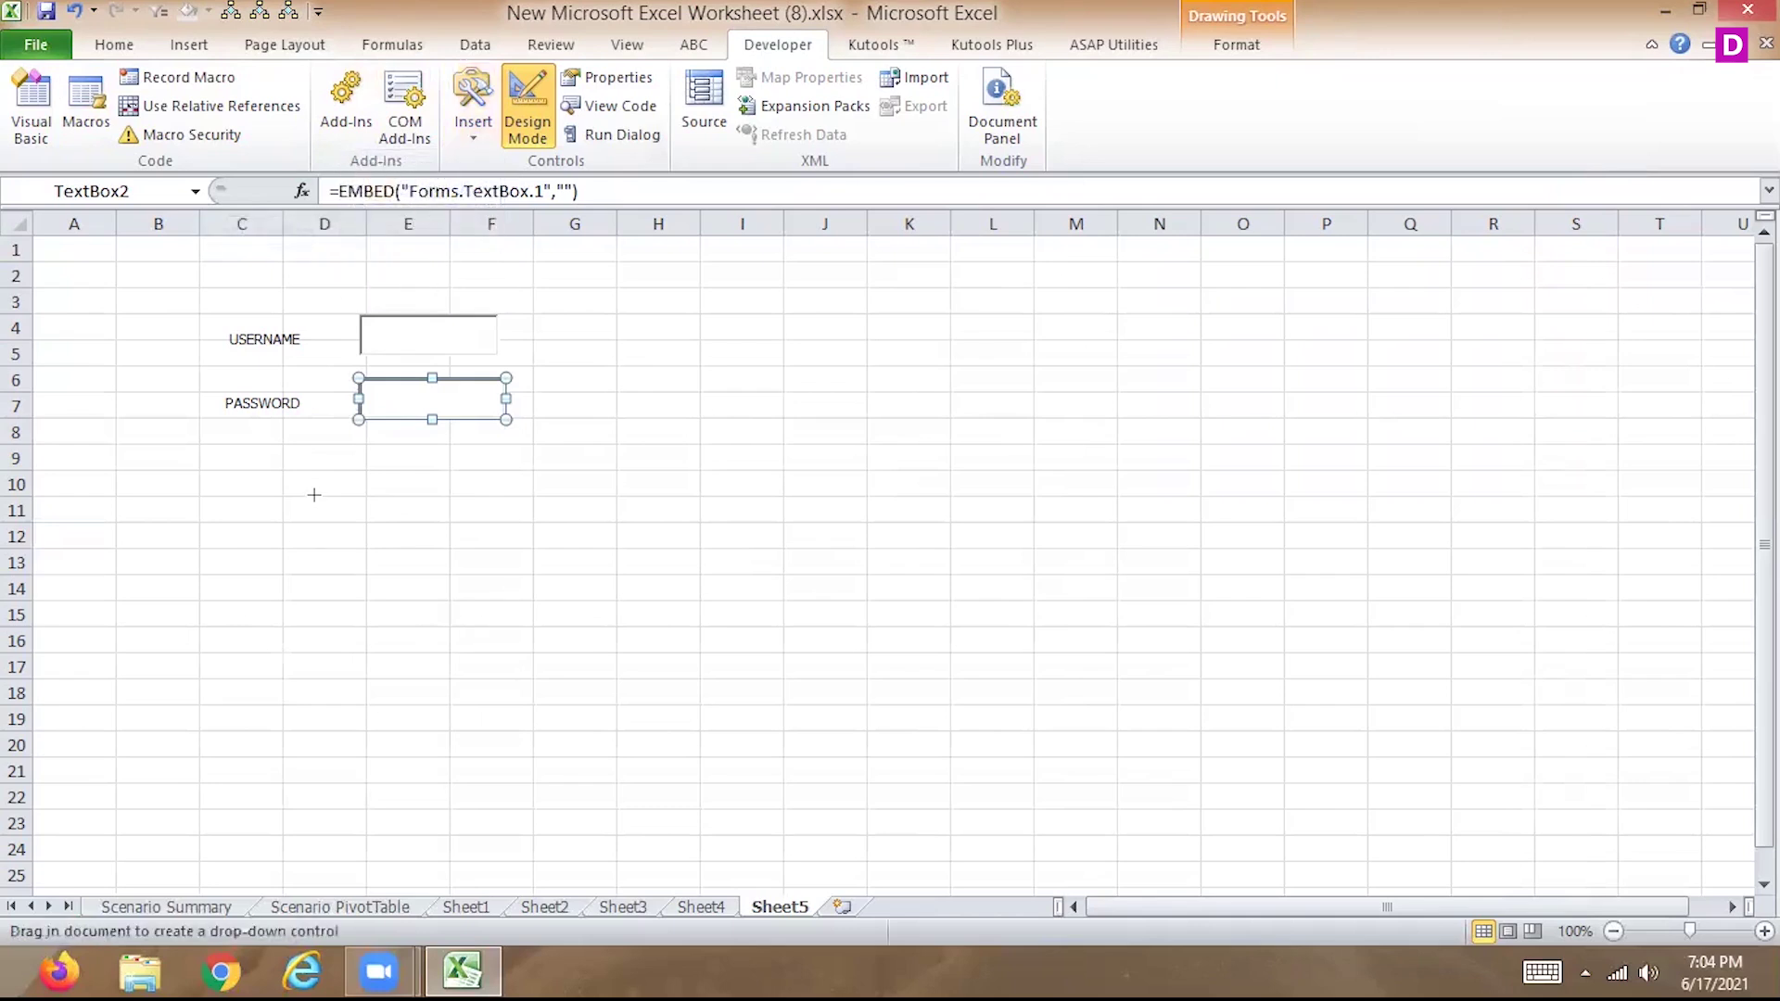
pyautogui.moveTo(311, 482); pyautogui.dragTo(504, 491)
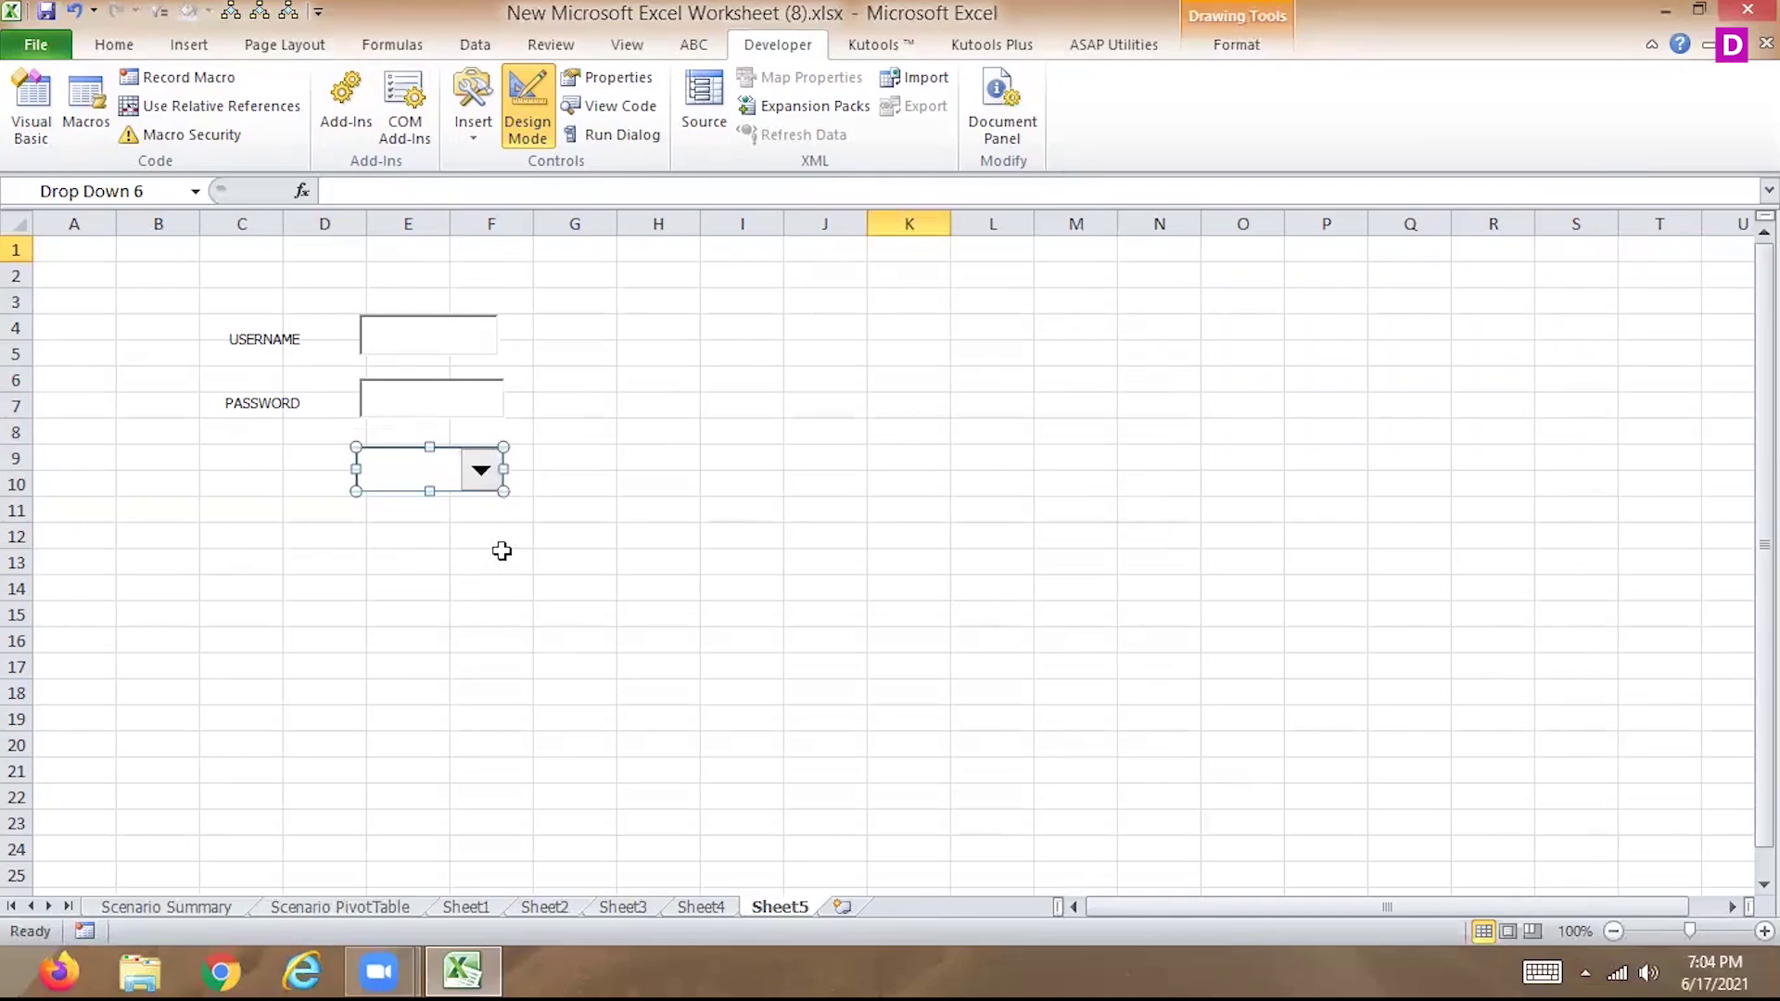
# Add a form-control label captioned DEP in columns C and D beside the combo box.
pyautogui.click(475, 145)
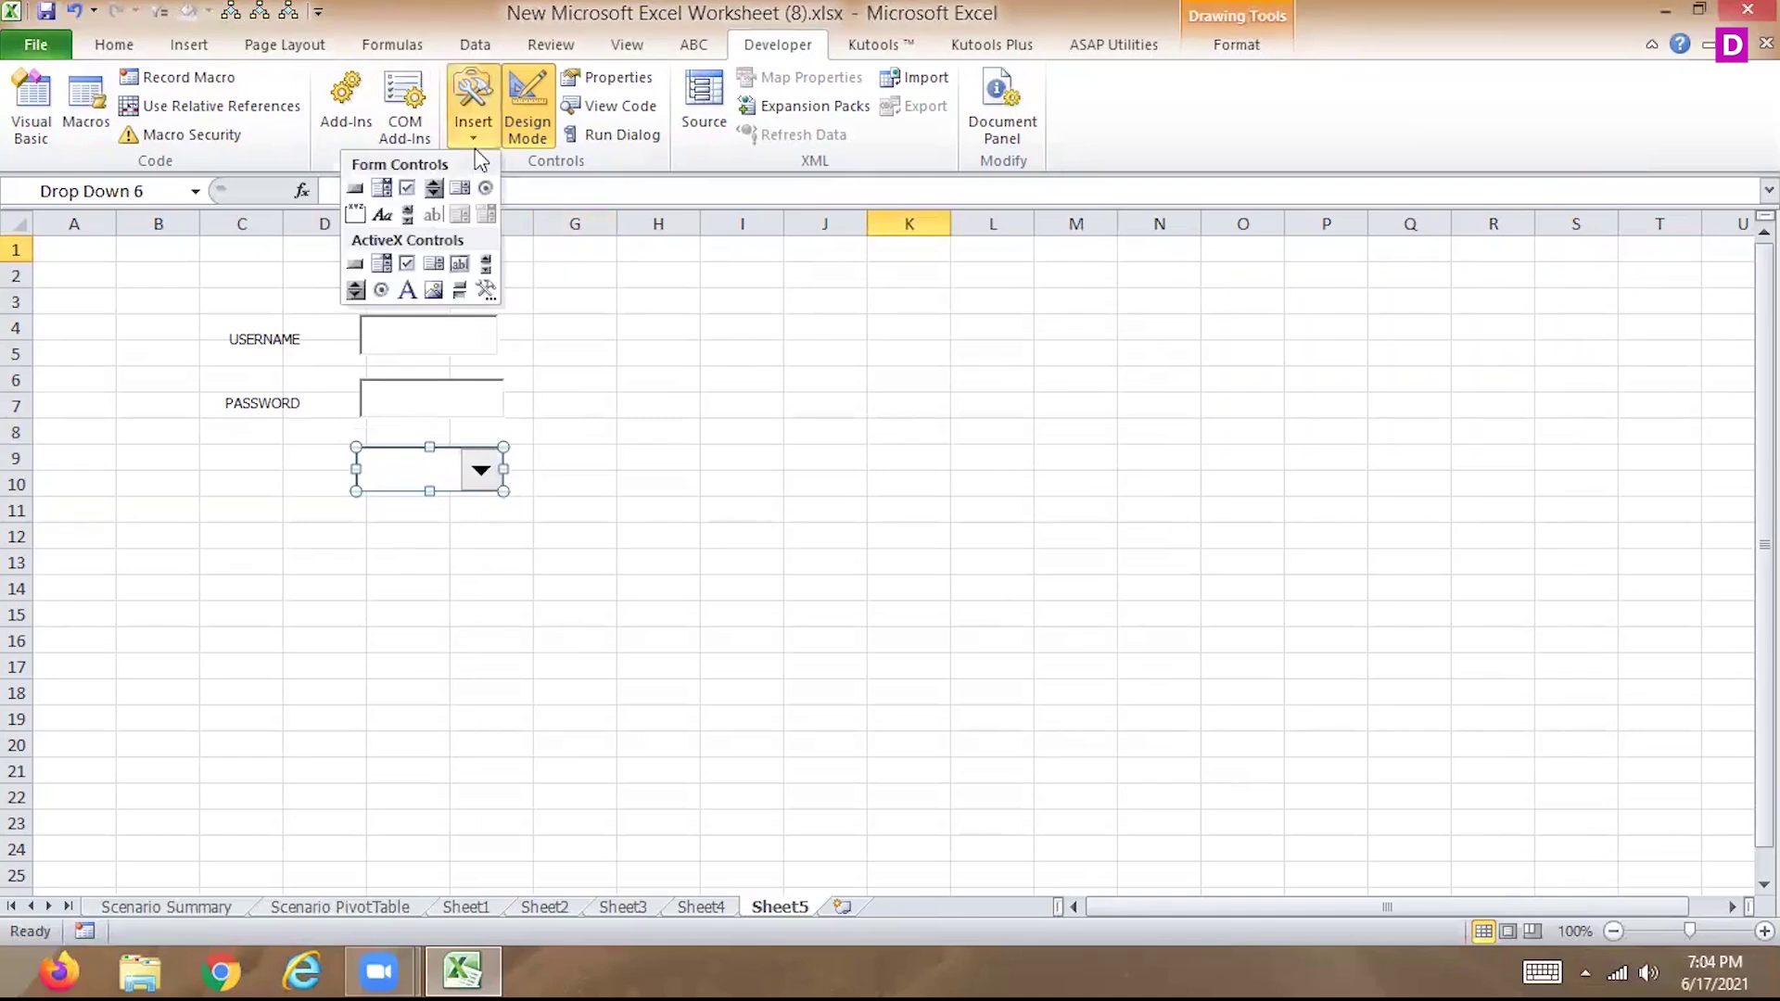
pyautogui.click(381, 214)
pyautogui.moveTo(235, 449); pyautogui.dragTo(310, 489)
pyautogui.rightClick(289, 470)
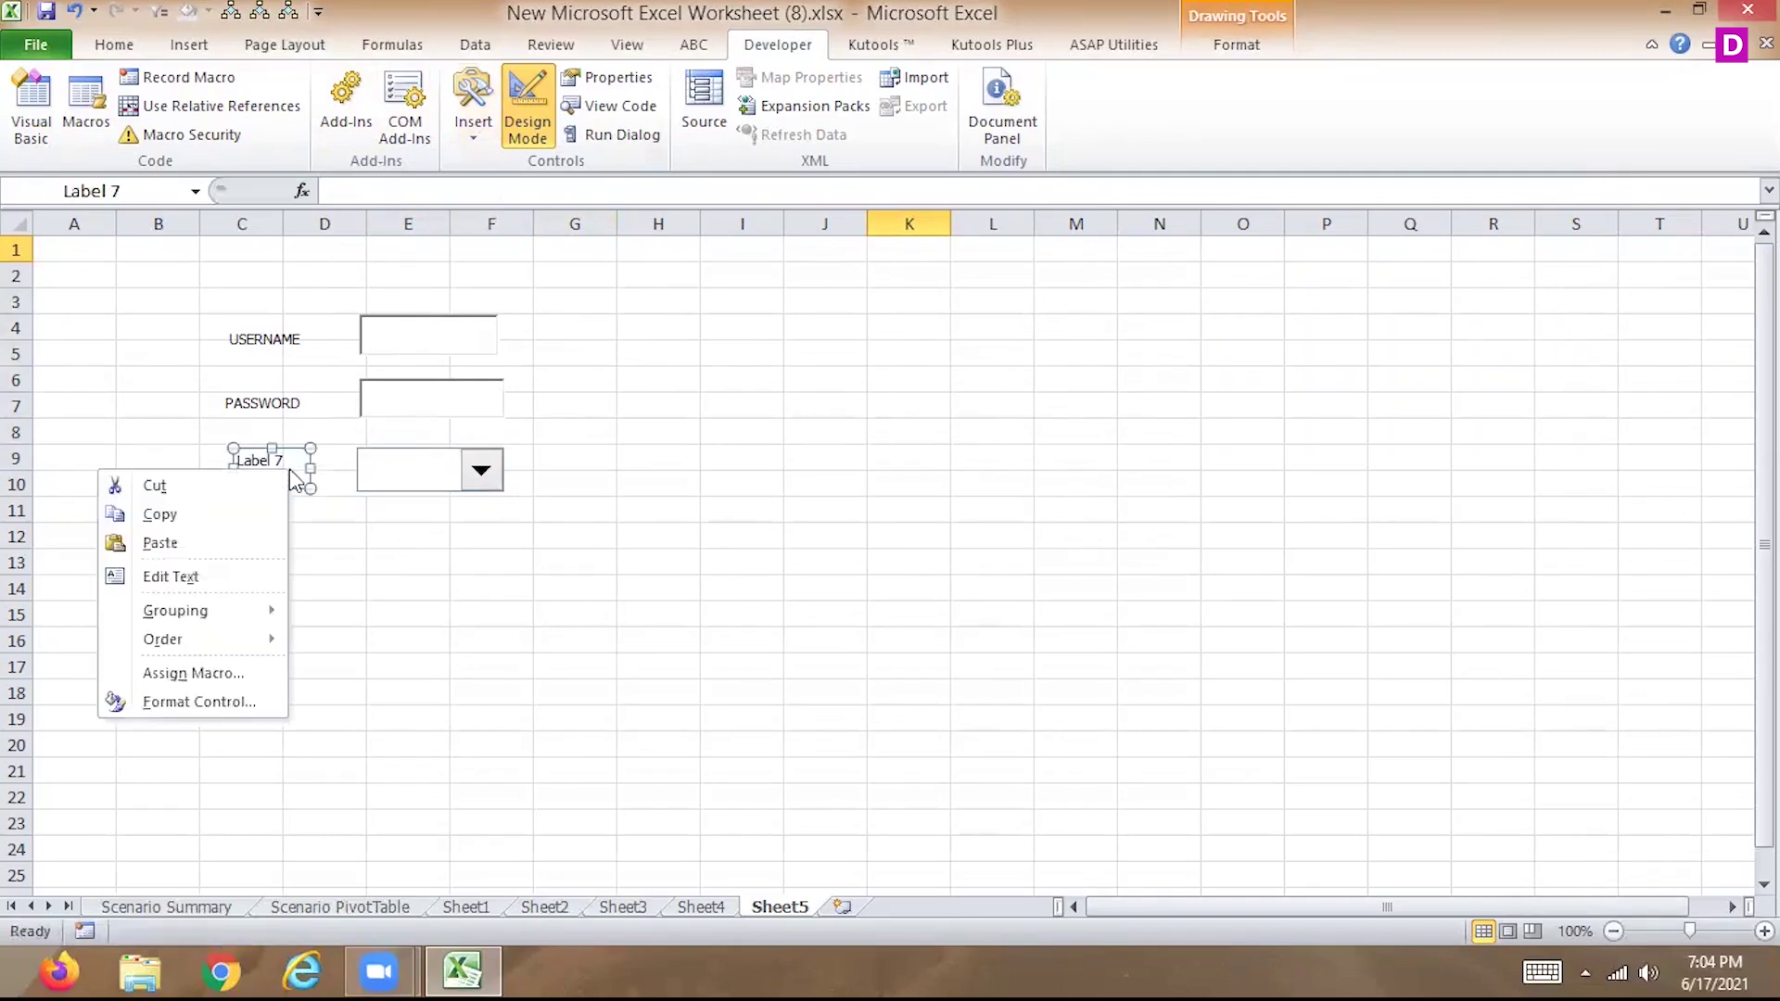
pyautogui.click(195, 576)
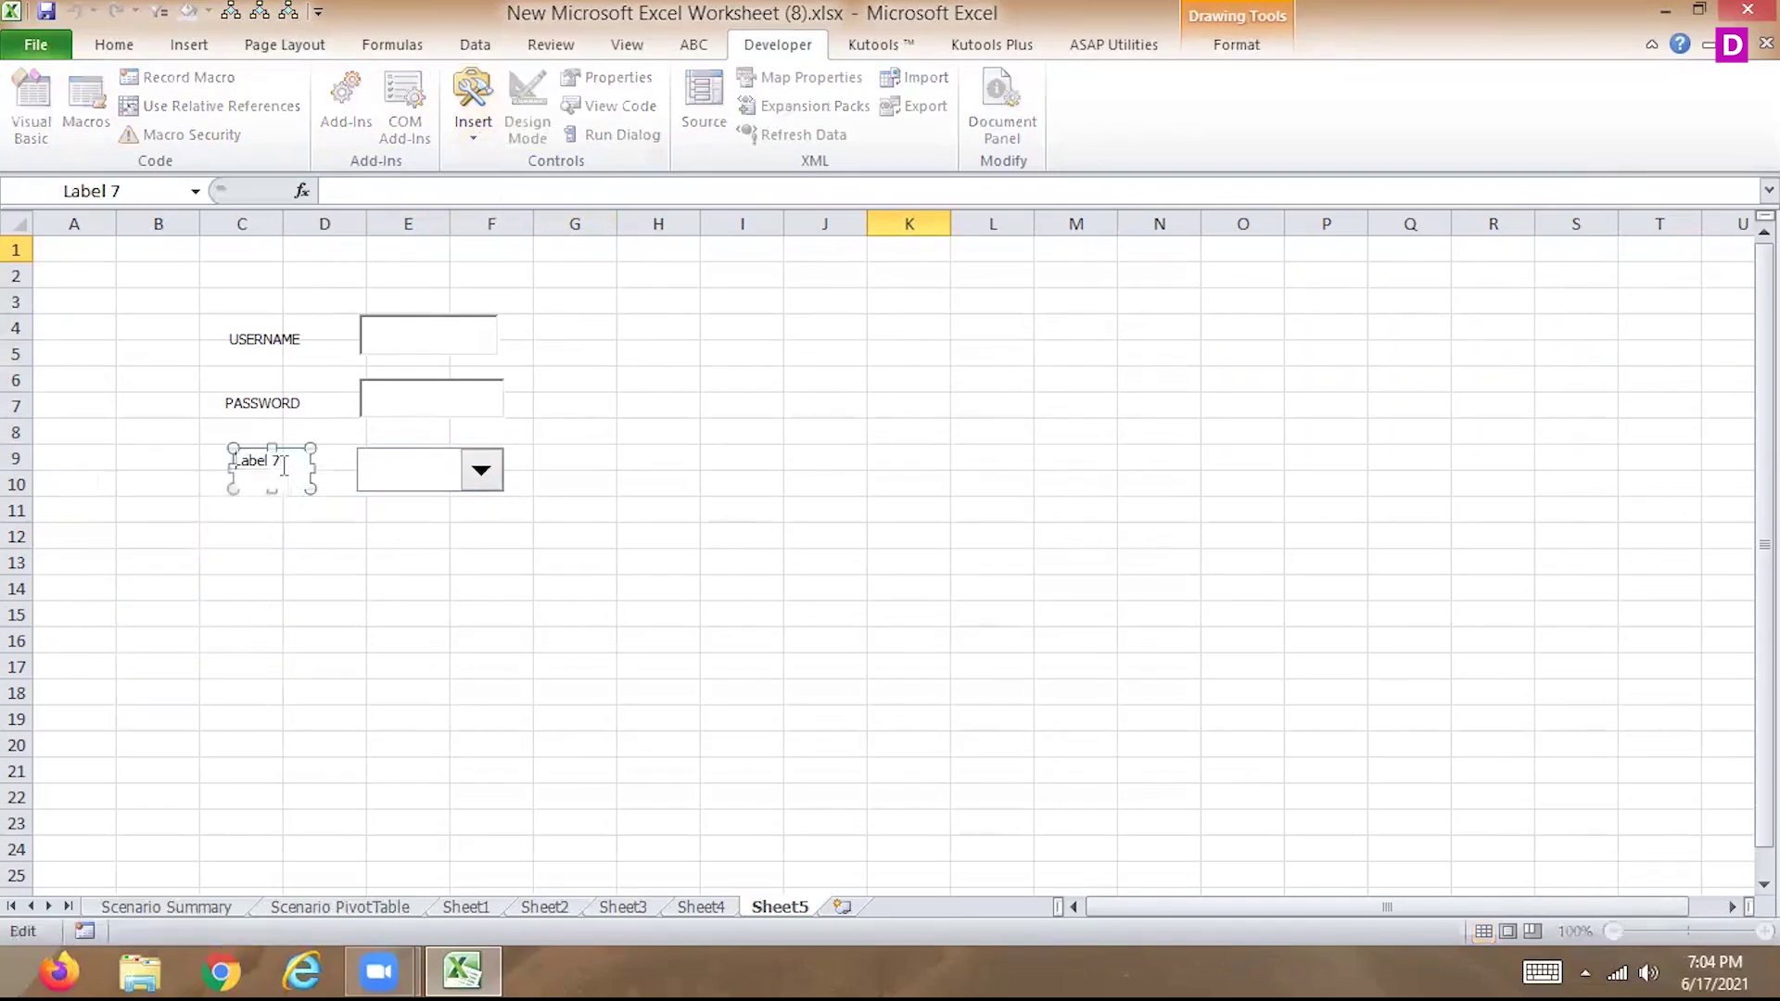
pyautogui.moveTo(285, 466); pyautogui.dragTo(215, 465)
pyautogui.write('DEP')
pyautogui.click(361, 553)
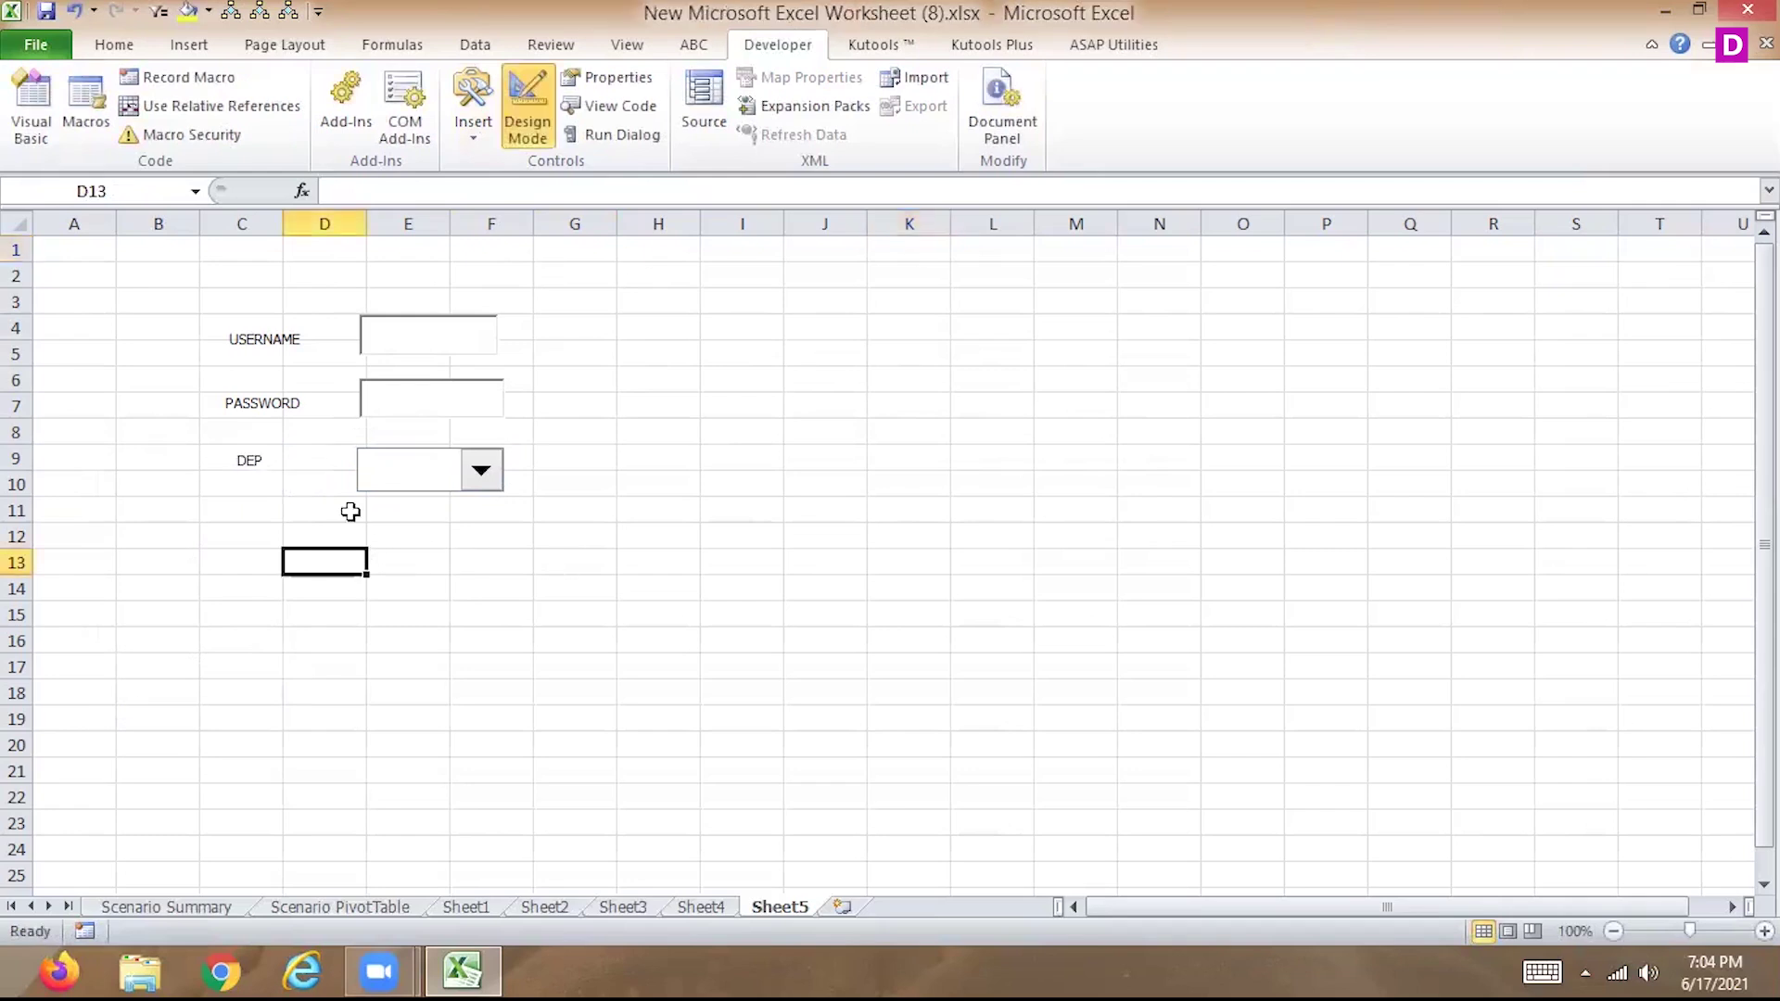
# Shift the USERNAME, PASSWORD and DEP labels away from the input controls so they start near the edge of column C.
pyautogui.click(234, 346)
pyautogui.moveTo(226, 345); pyautogui.dragTo(188, 340)
pyautogui.moveTo(268, 408); pyautogui.dragTo(233, 398)
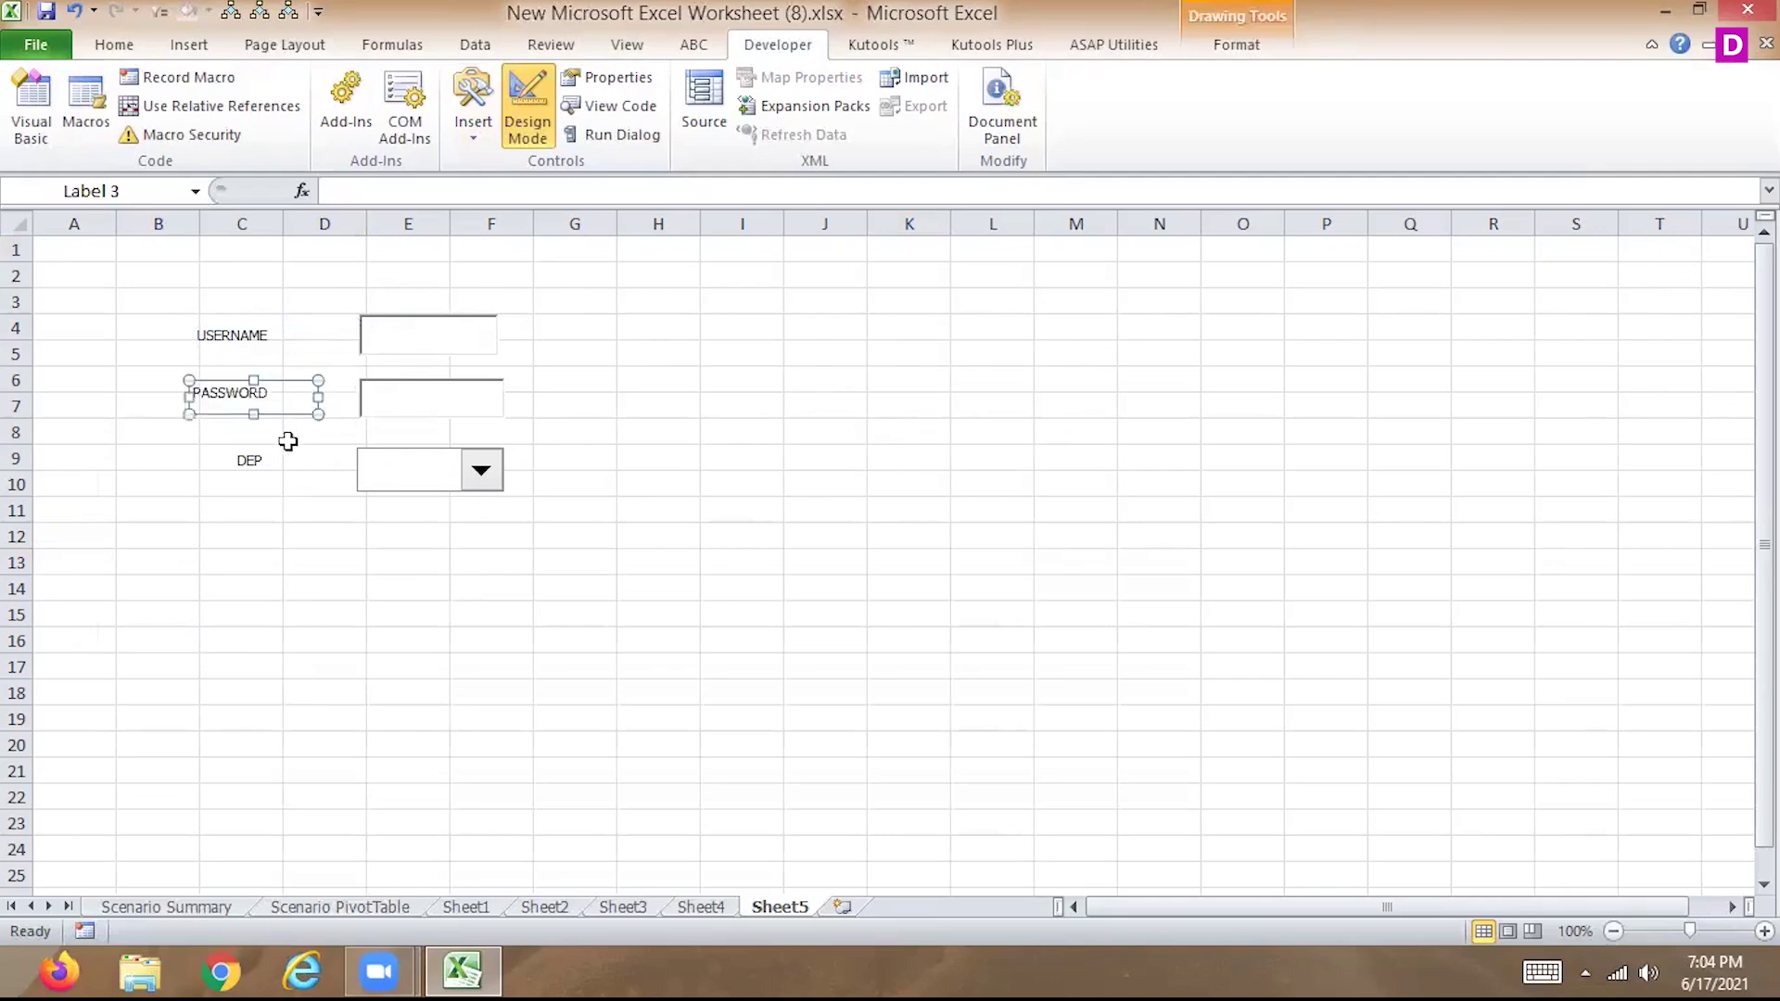
pyautogui.click(237, 462)
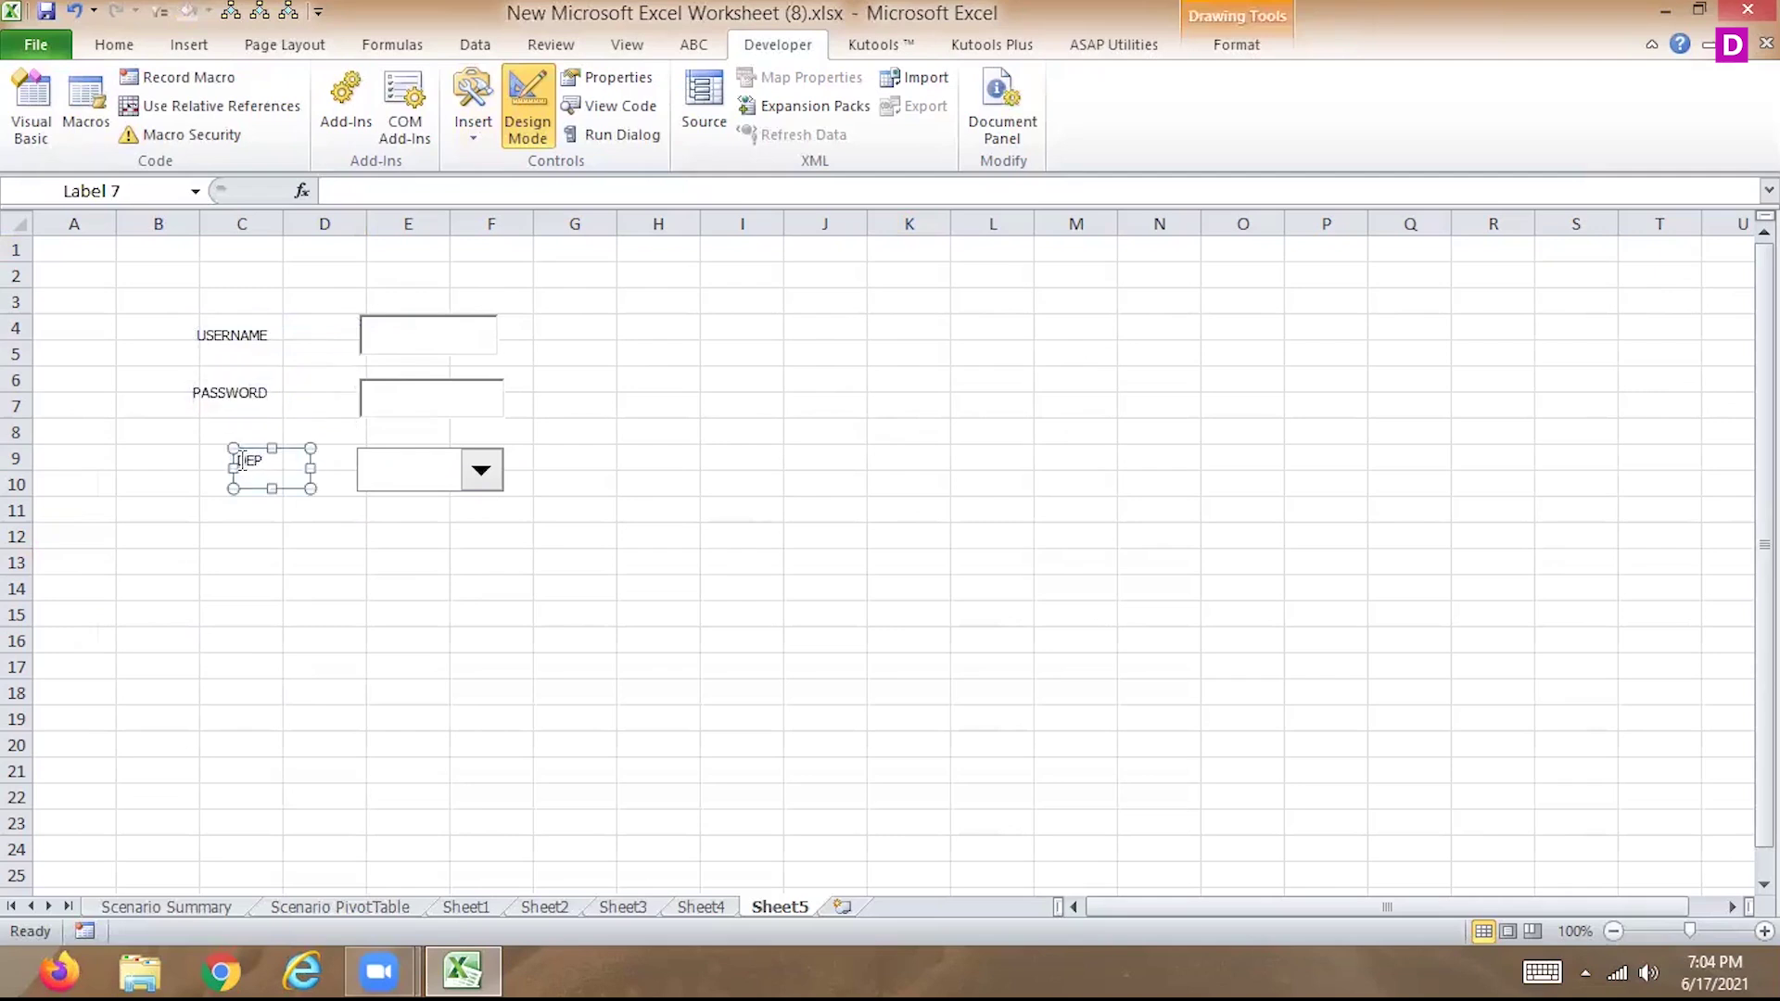
pyautogui.moveTo(240, 461); pyautogui.dragTo(203, 453)
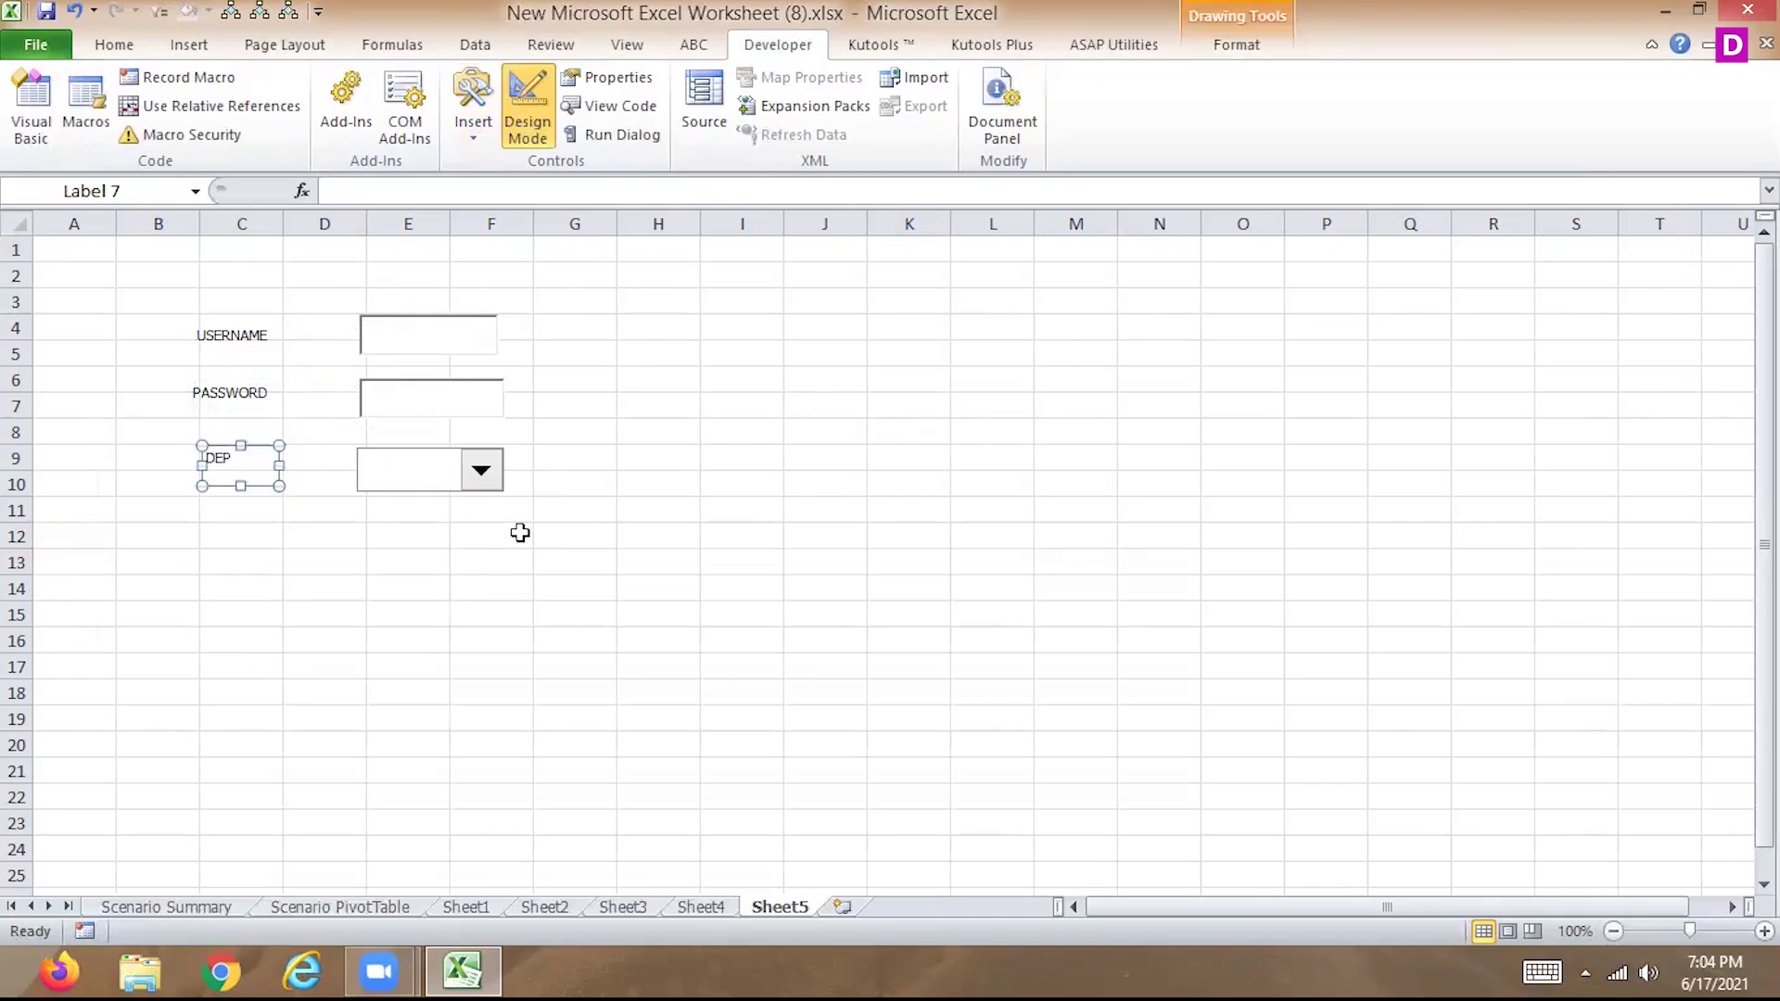
pyautogui.click(478, 135)
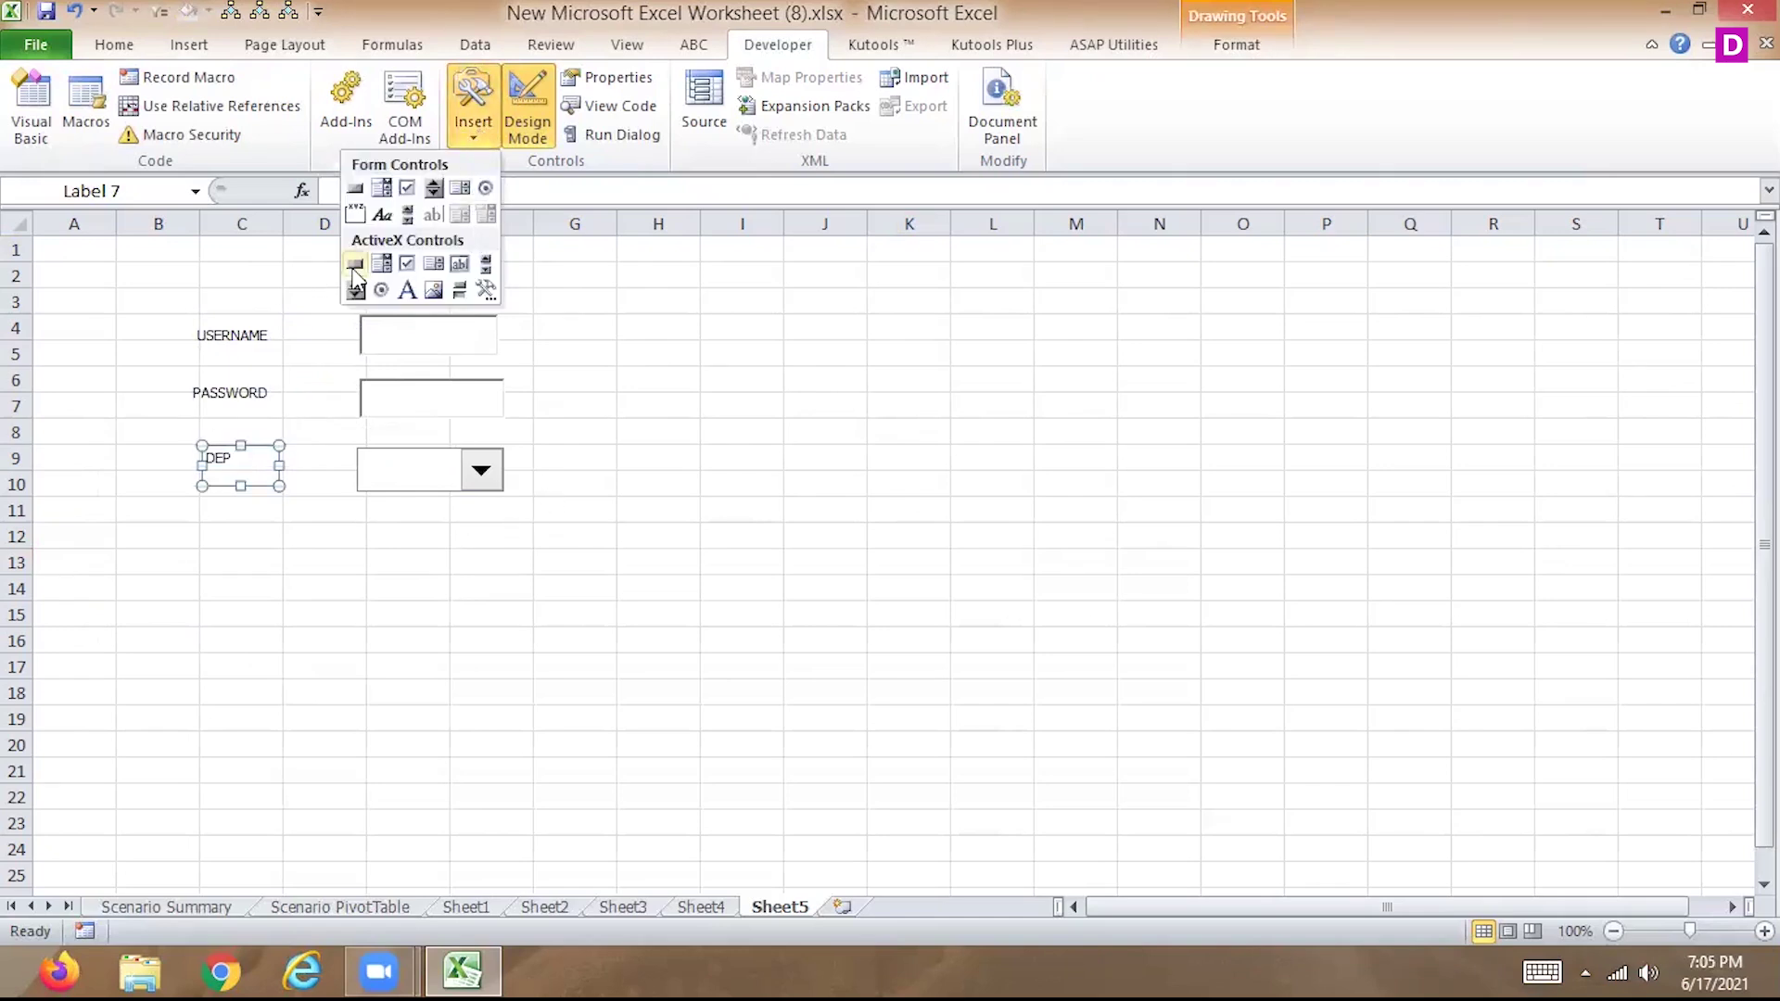
pyautogui.rightClick(444, 473)
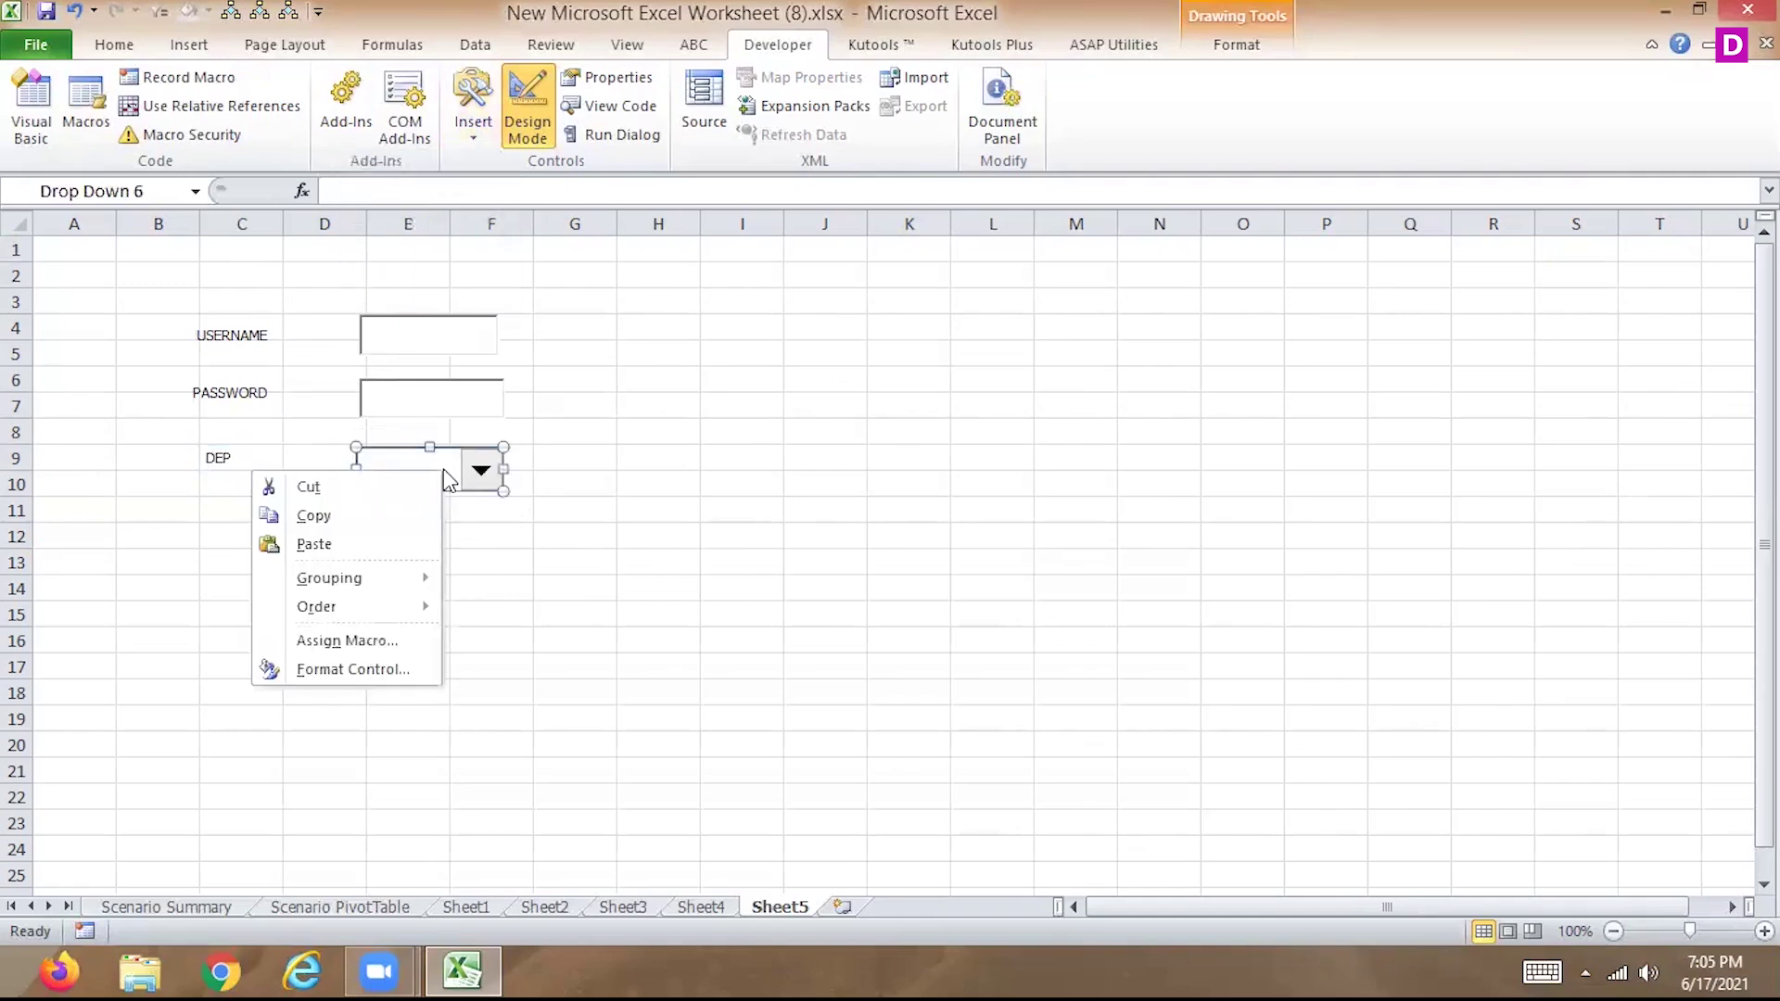
pyautogui.click(363, 669)
pyautogui.click(1184, 358)
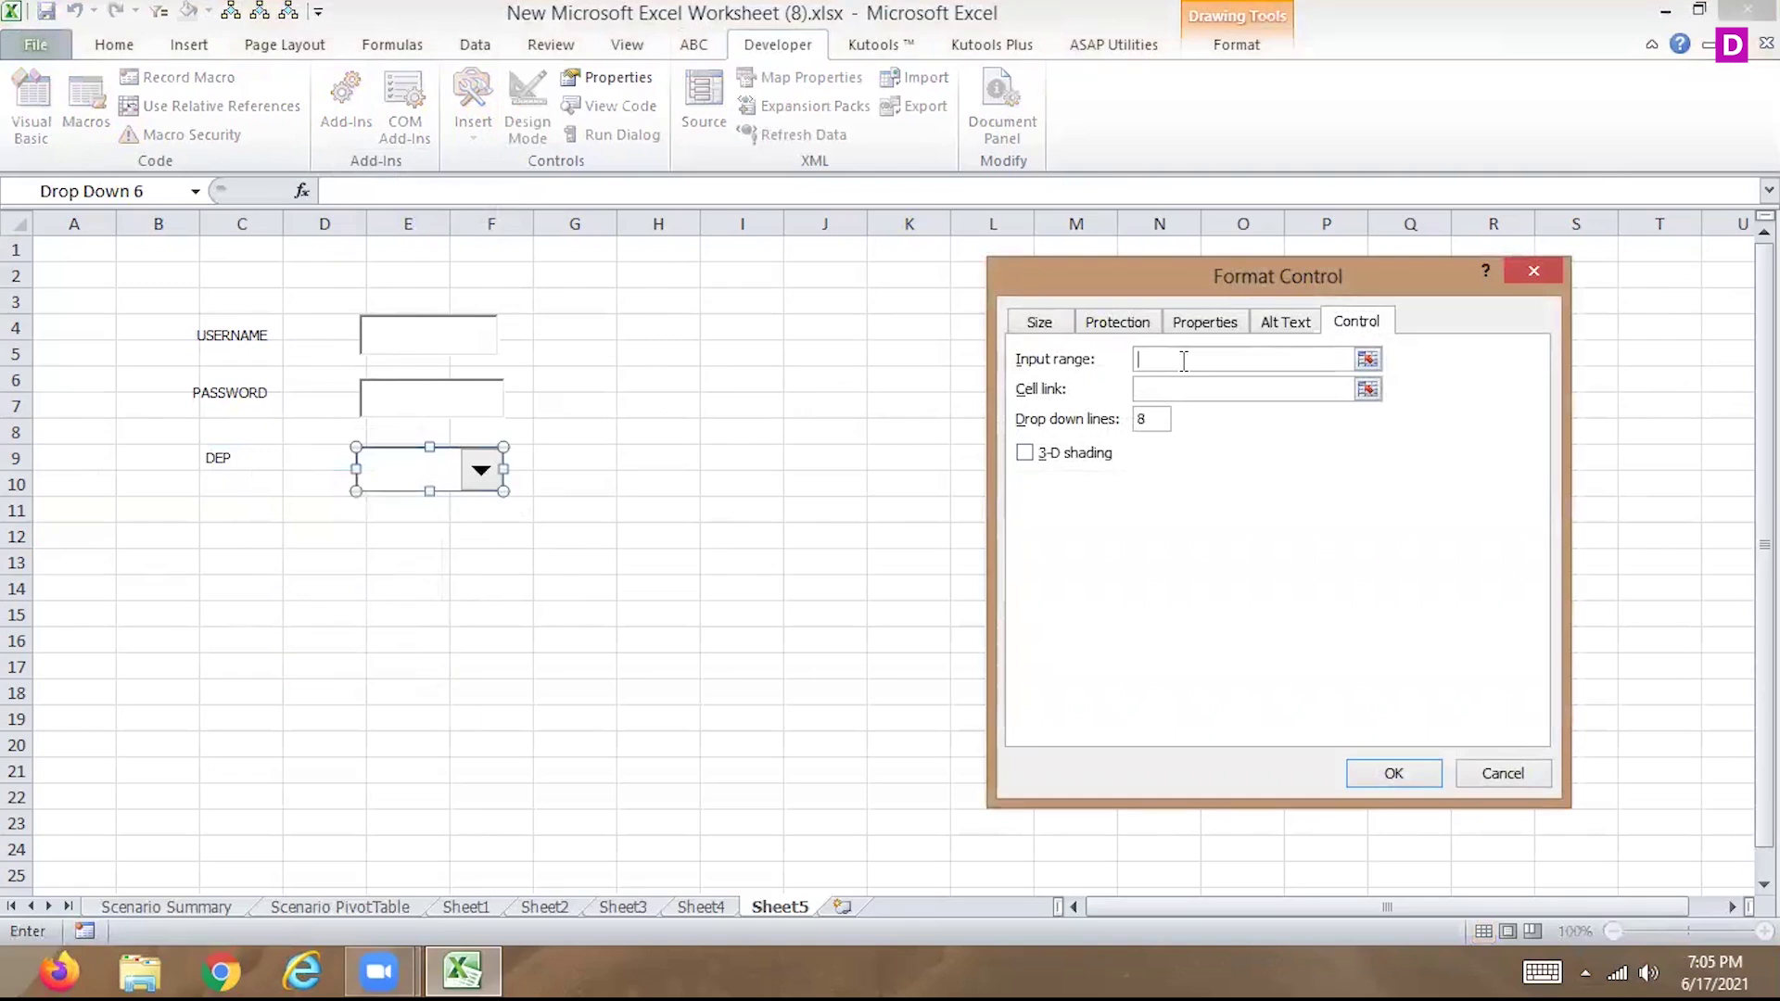
pyautogui.click(1517, 771)
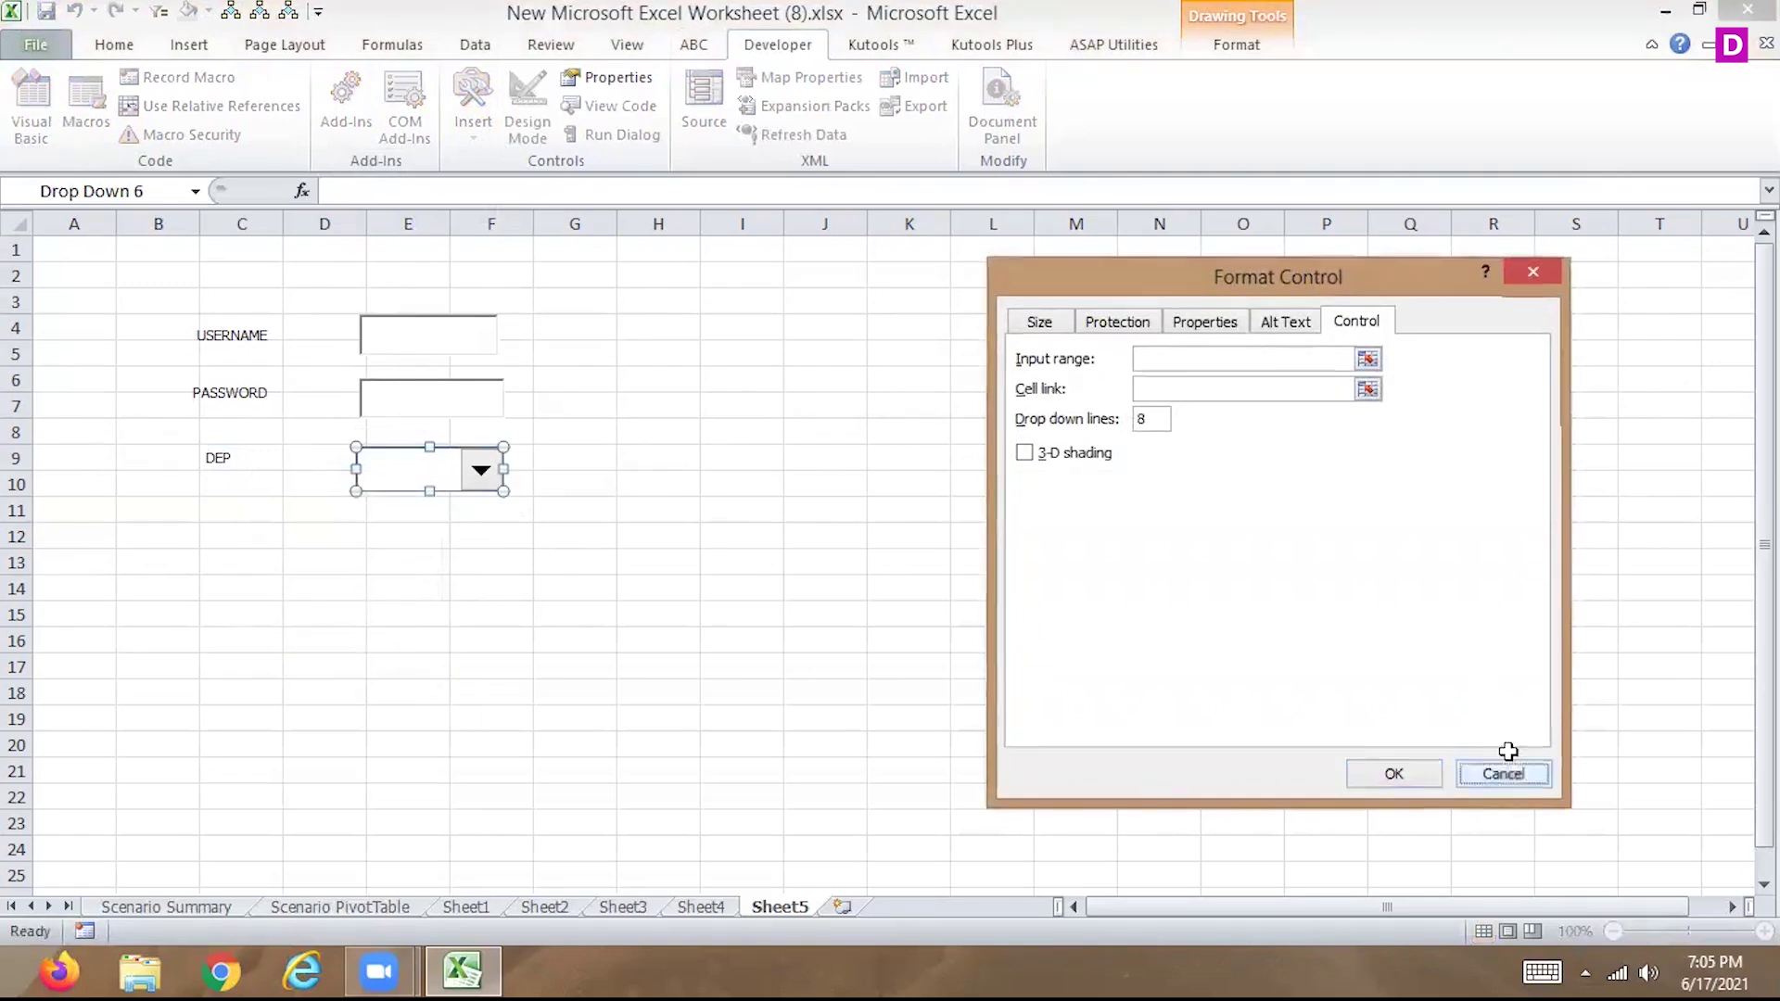
# Enter the department list SALES, MARKETING and ACCOUNTANT in cells Q1 to Q3.
pyautogui.click(1407, 244)
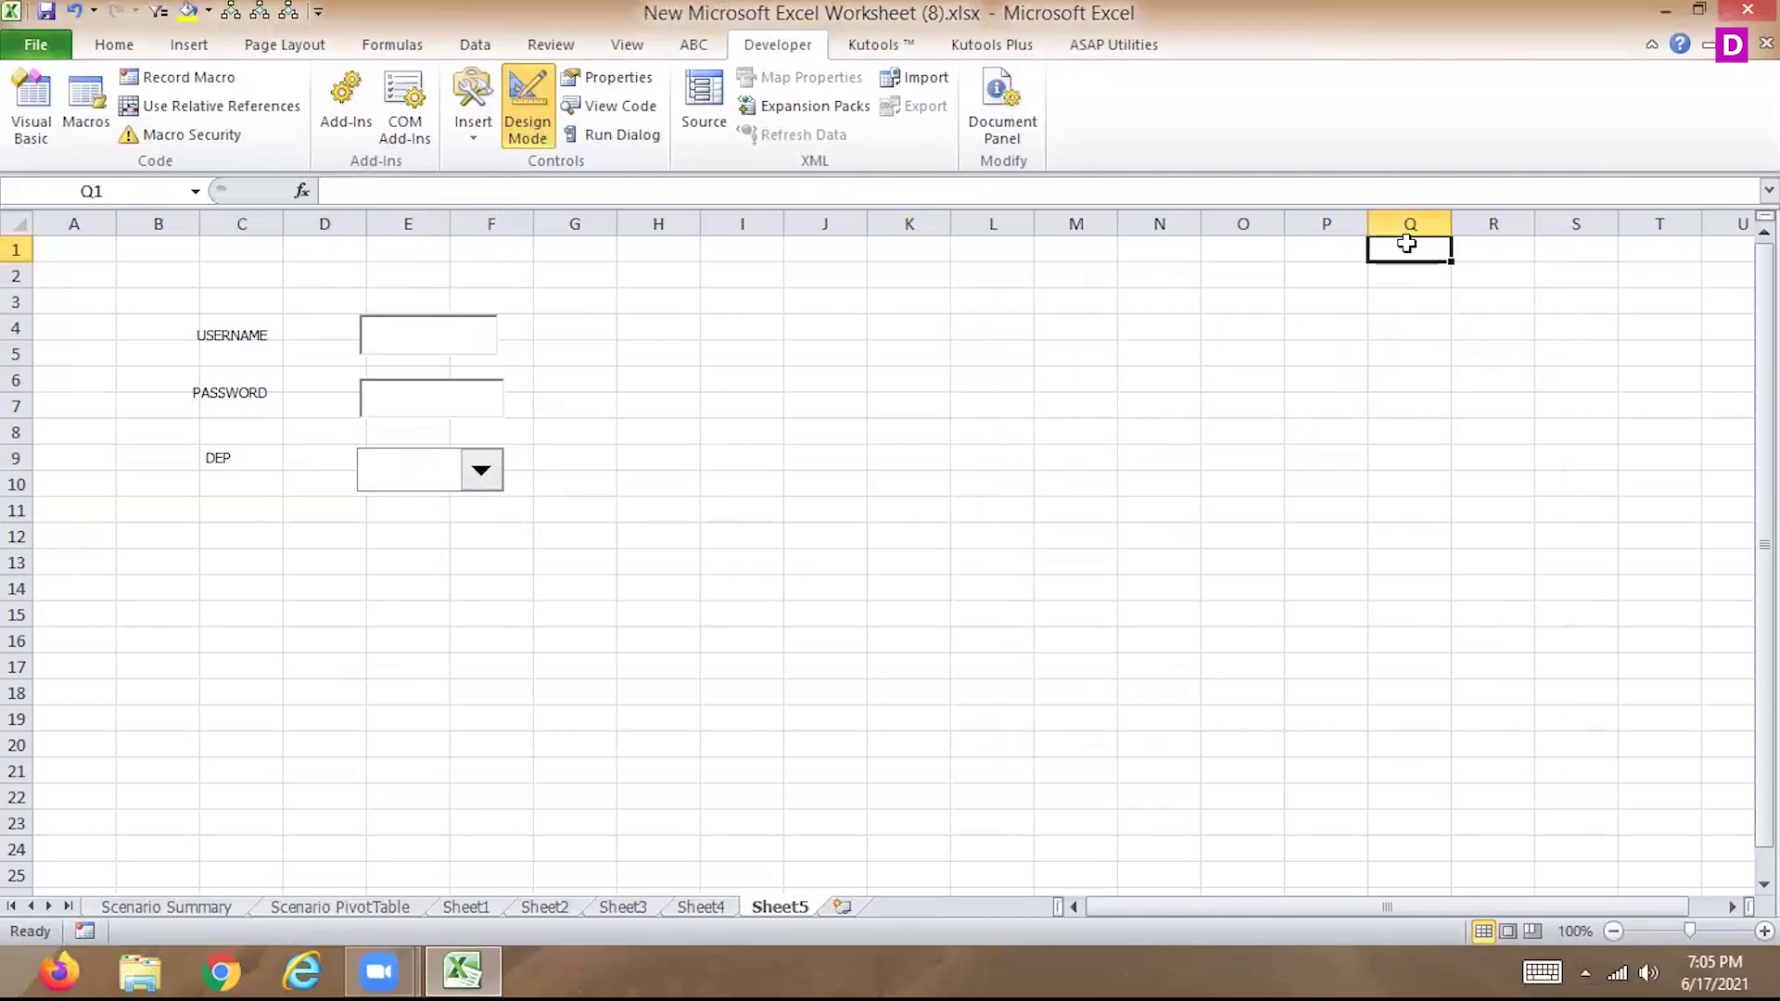
pyautogui.write('SALES')
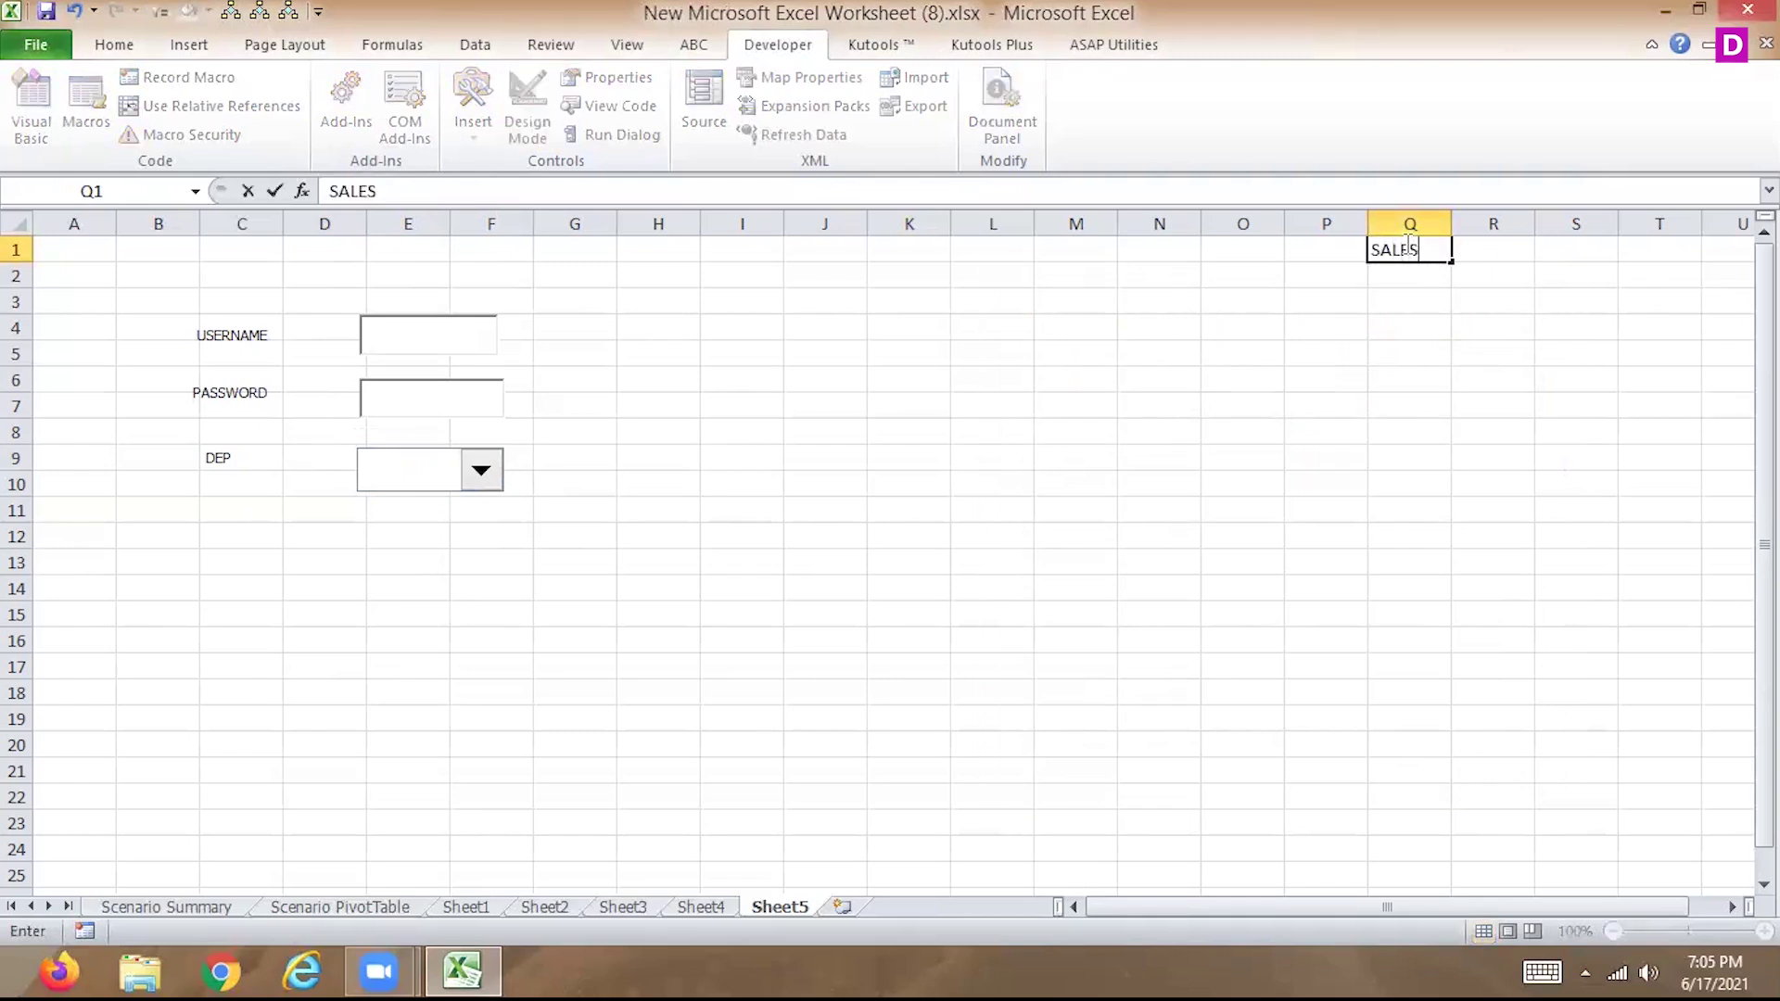
pyautogui.press('Return')
pyautogui.write('MARKETINF')
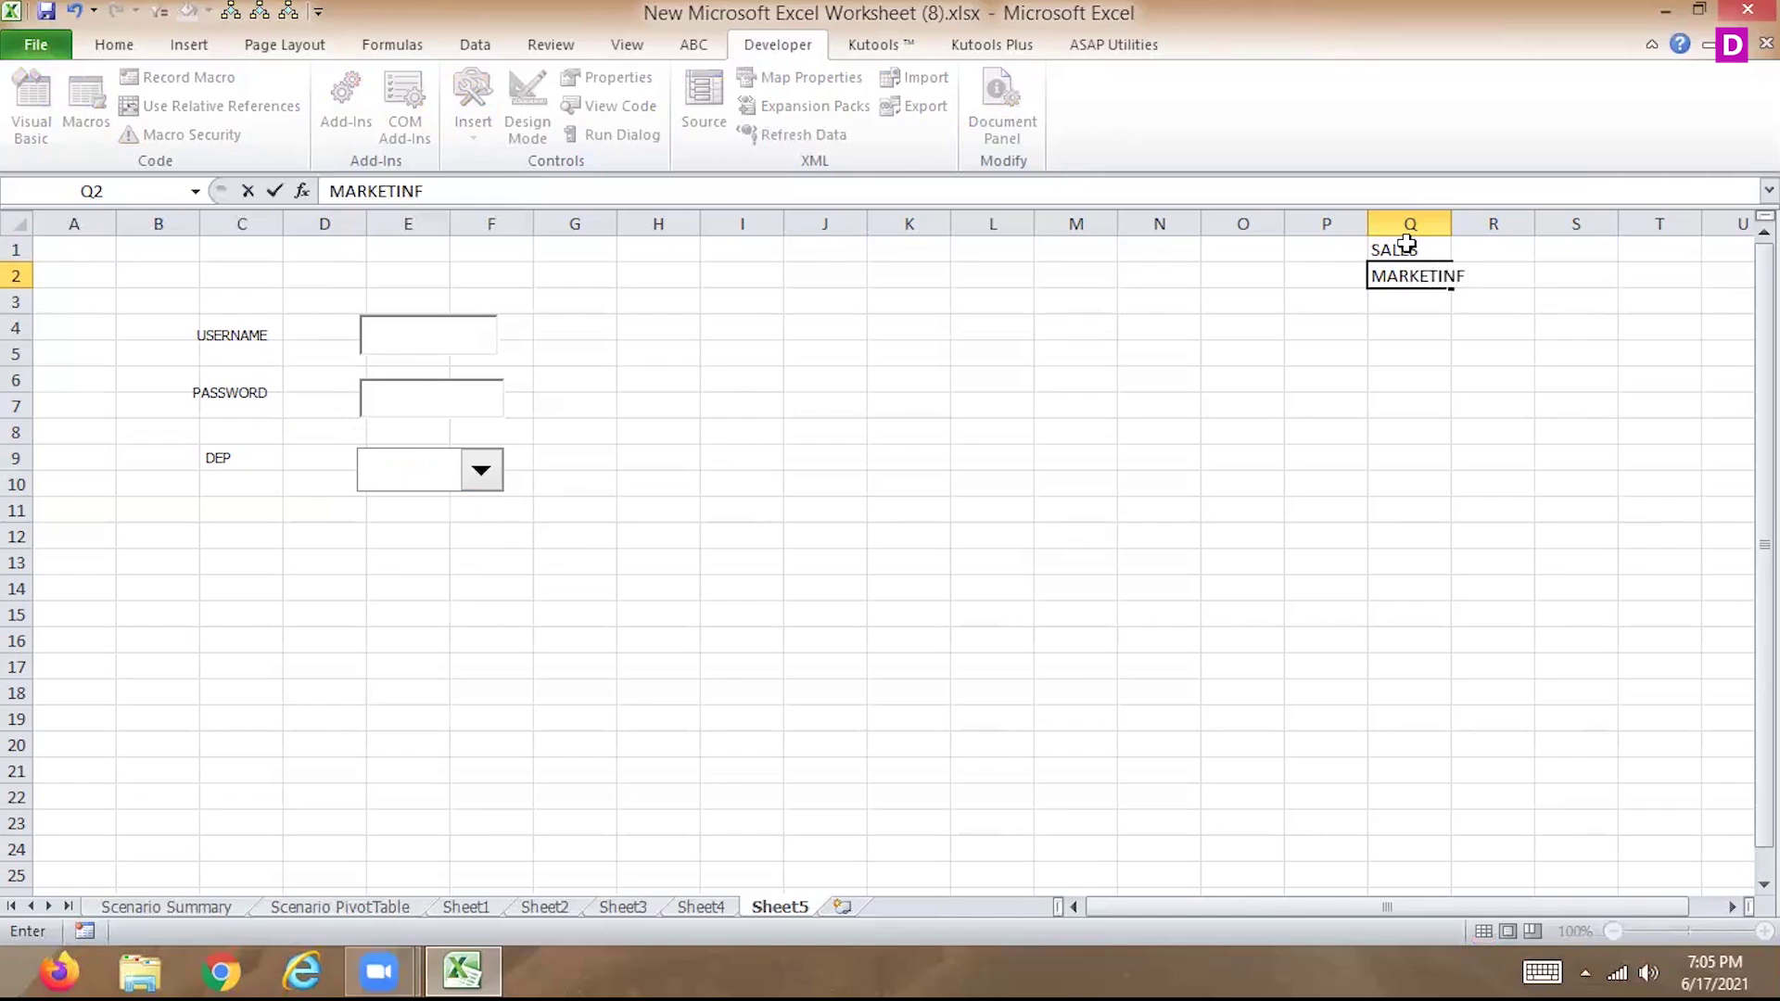
pyautogui.press('BackSpace')
pyautogui.write('G')
pyautogui.press('Return')
pyautogui.write('ACCOUNT')
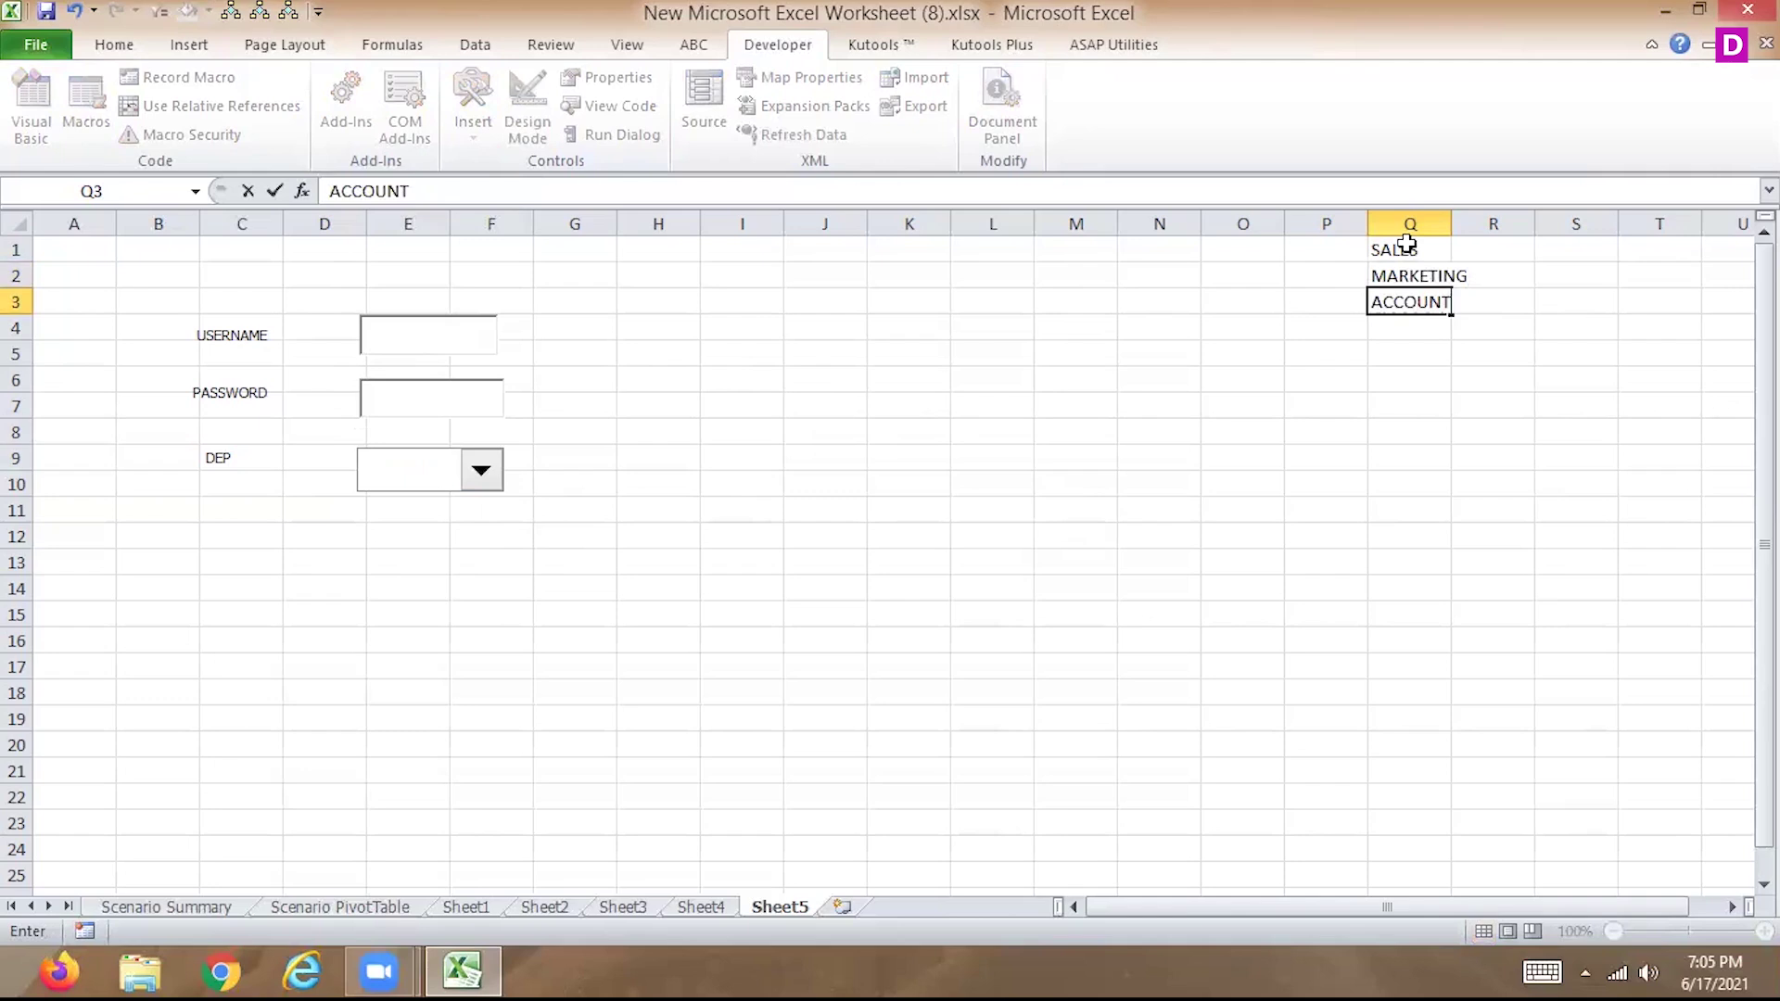
pyautogui.write('ANT')
pyautogui.press('Return')
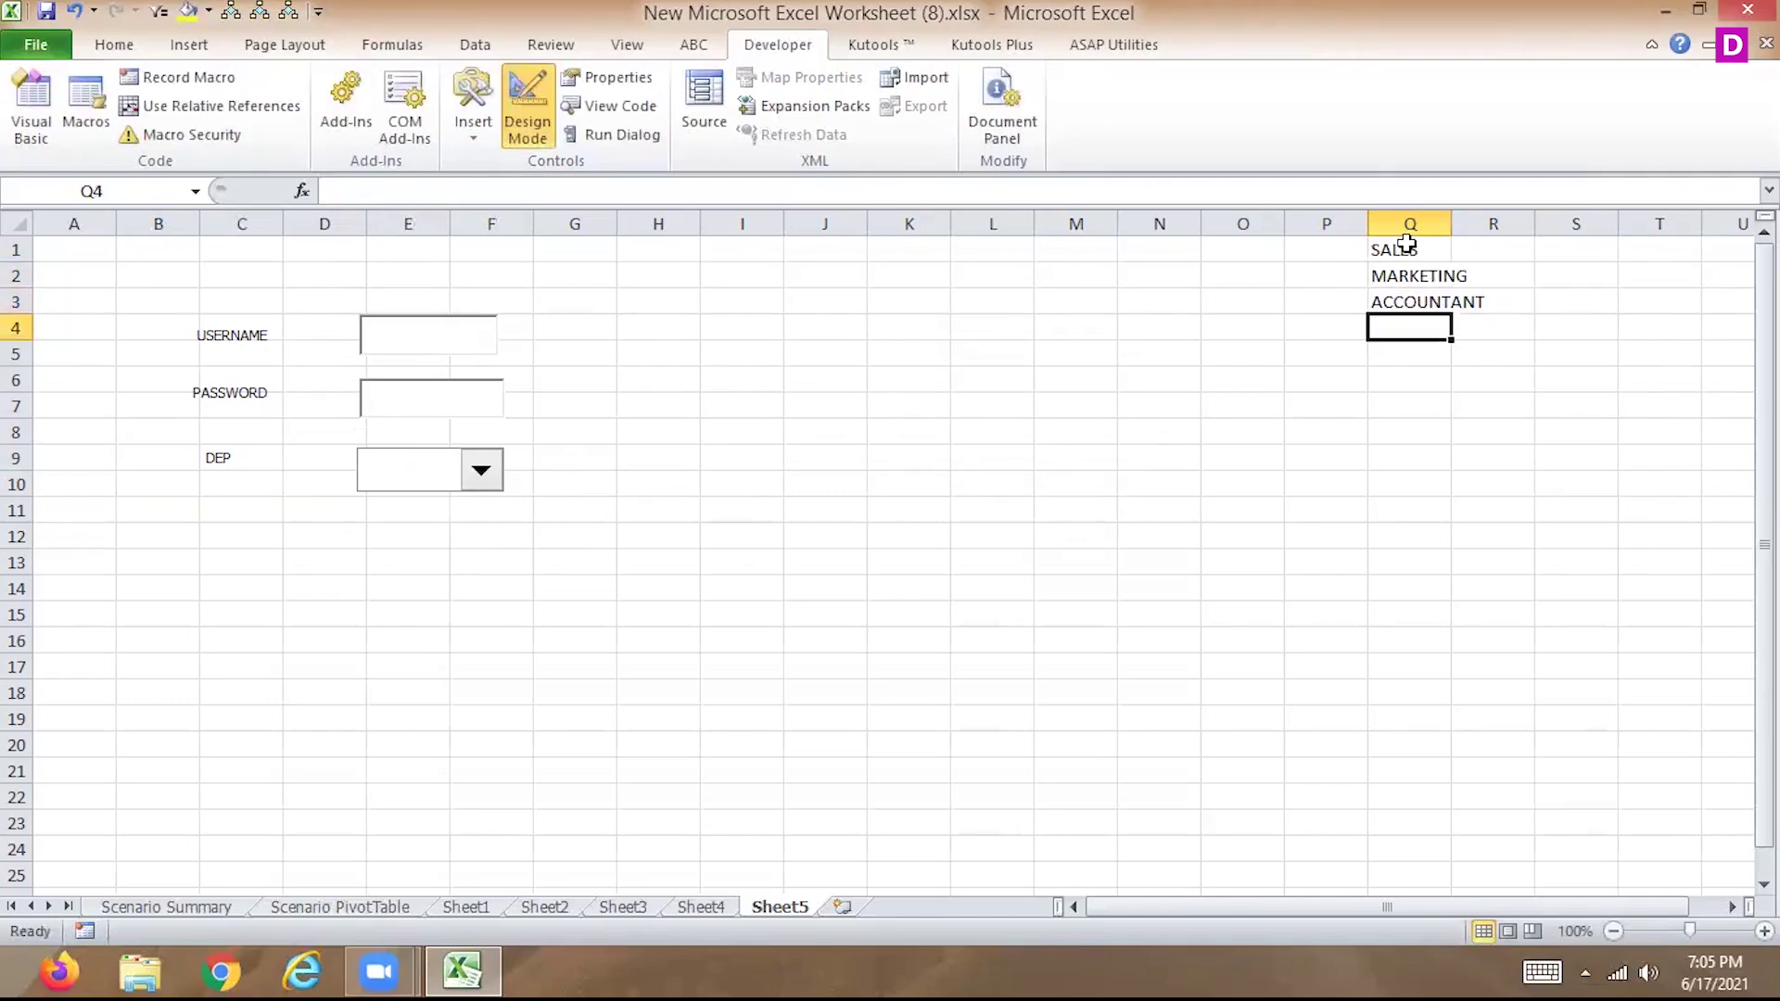
# Shorten the department name in cell Q3 to ACCOUNT.
pyautogui.click(1410, 302)
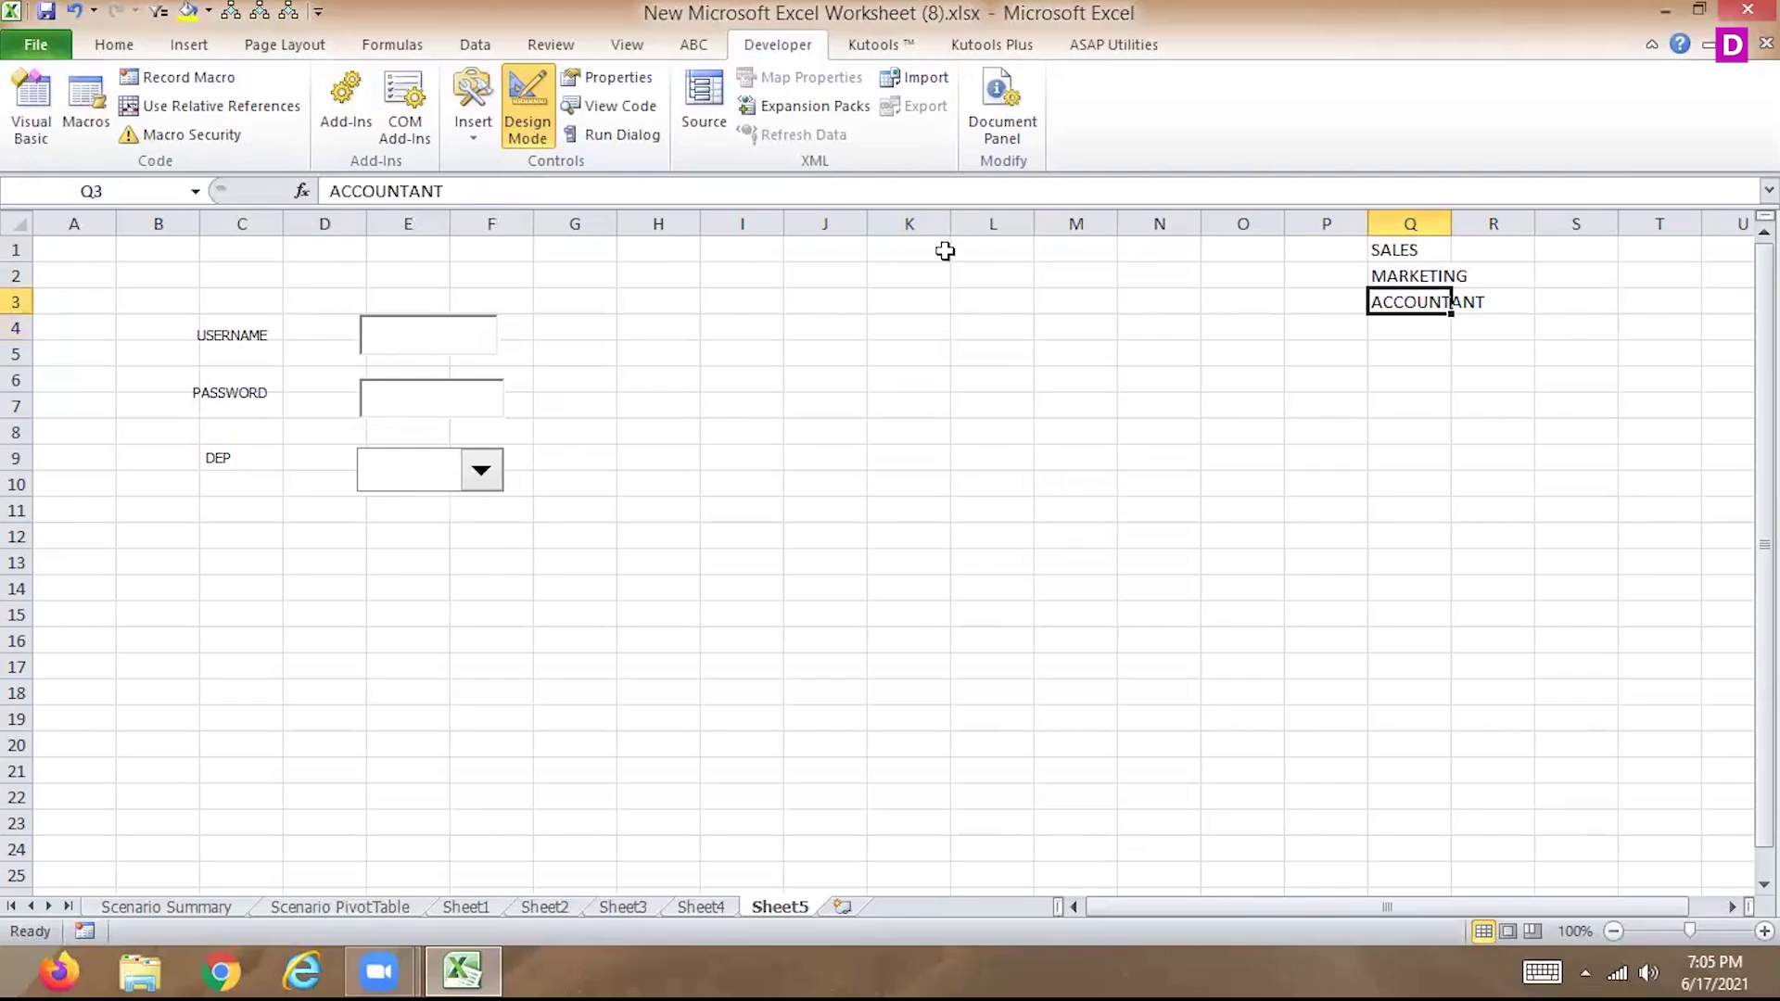
pyautogui.moveTo(409, 191); pyautogui.dragTo(513, 198)
pyautogui.press('BackSpace')
pyautogui.press('Return')
pyautogui.press('Up')
pyautogui.press('Up')
pyautogui.press('Up')
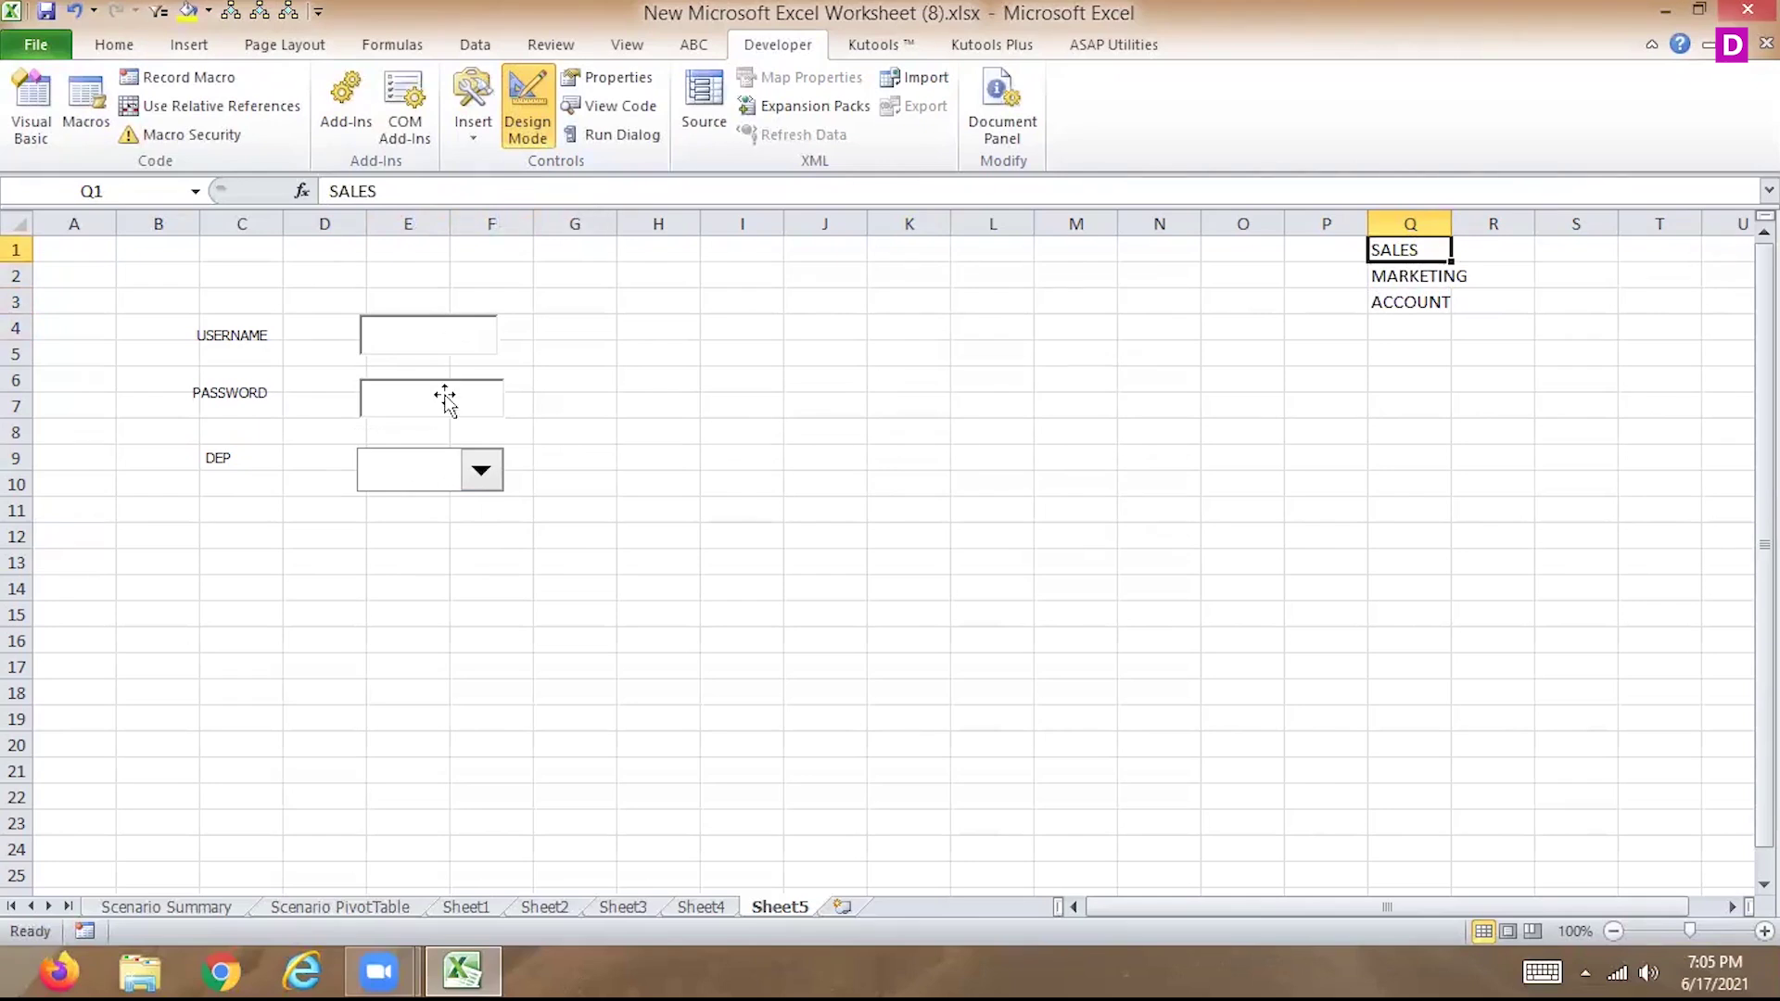
# Leave Design Mode and fill in the form with the username ABC and a password.
pyautogui.click(440, 336)
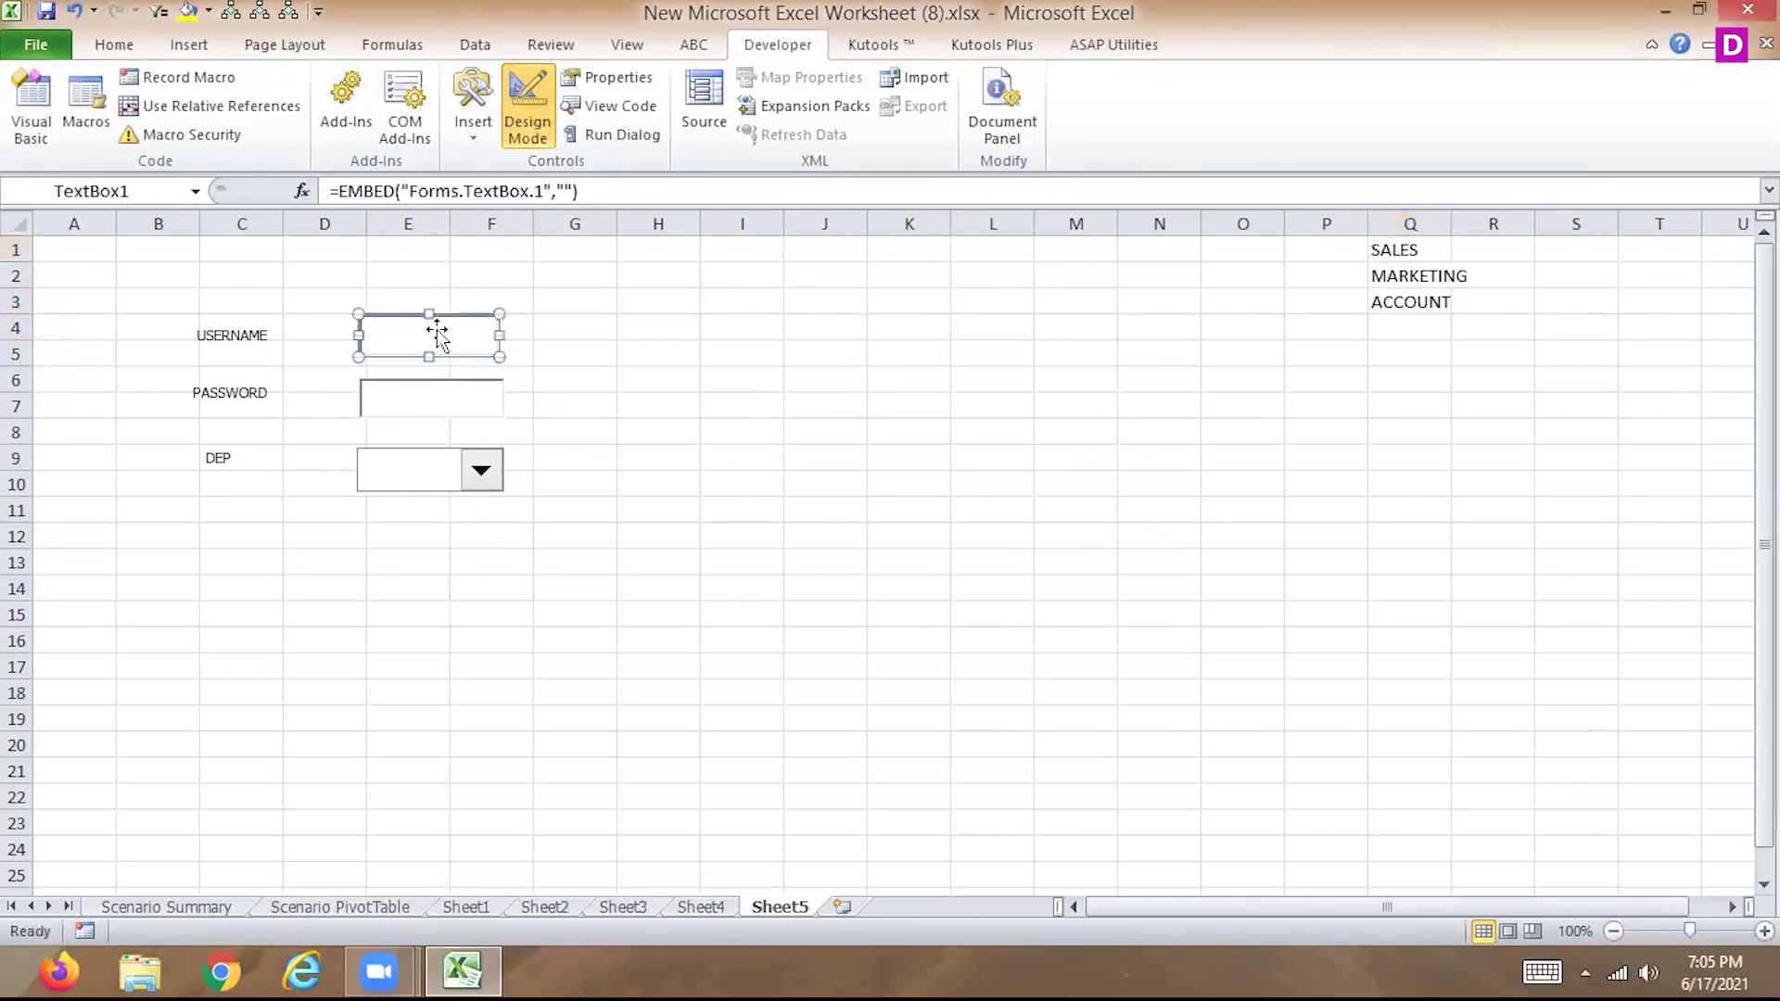
pyautogui.click(527, 86)
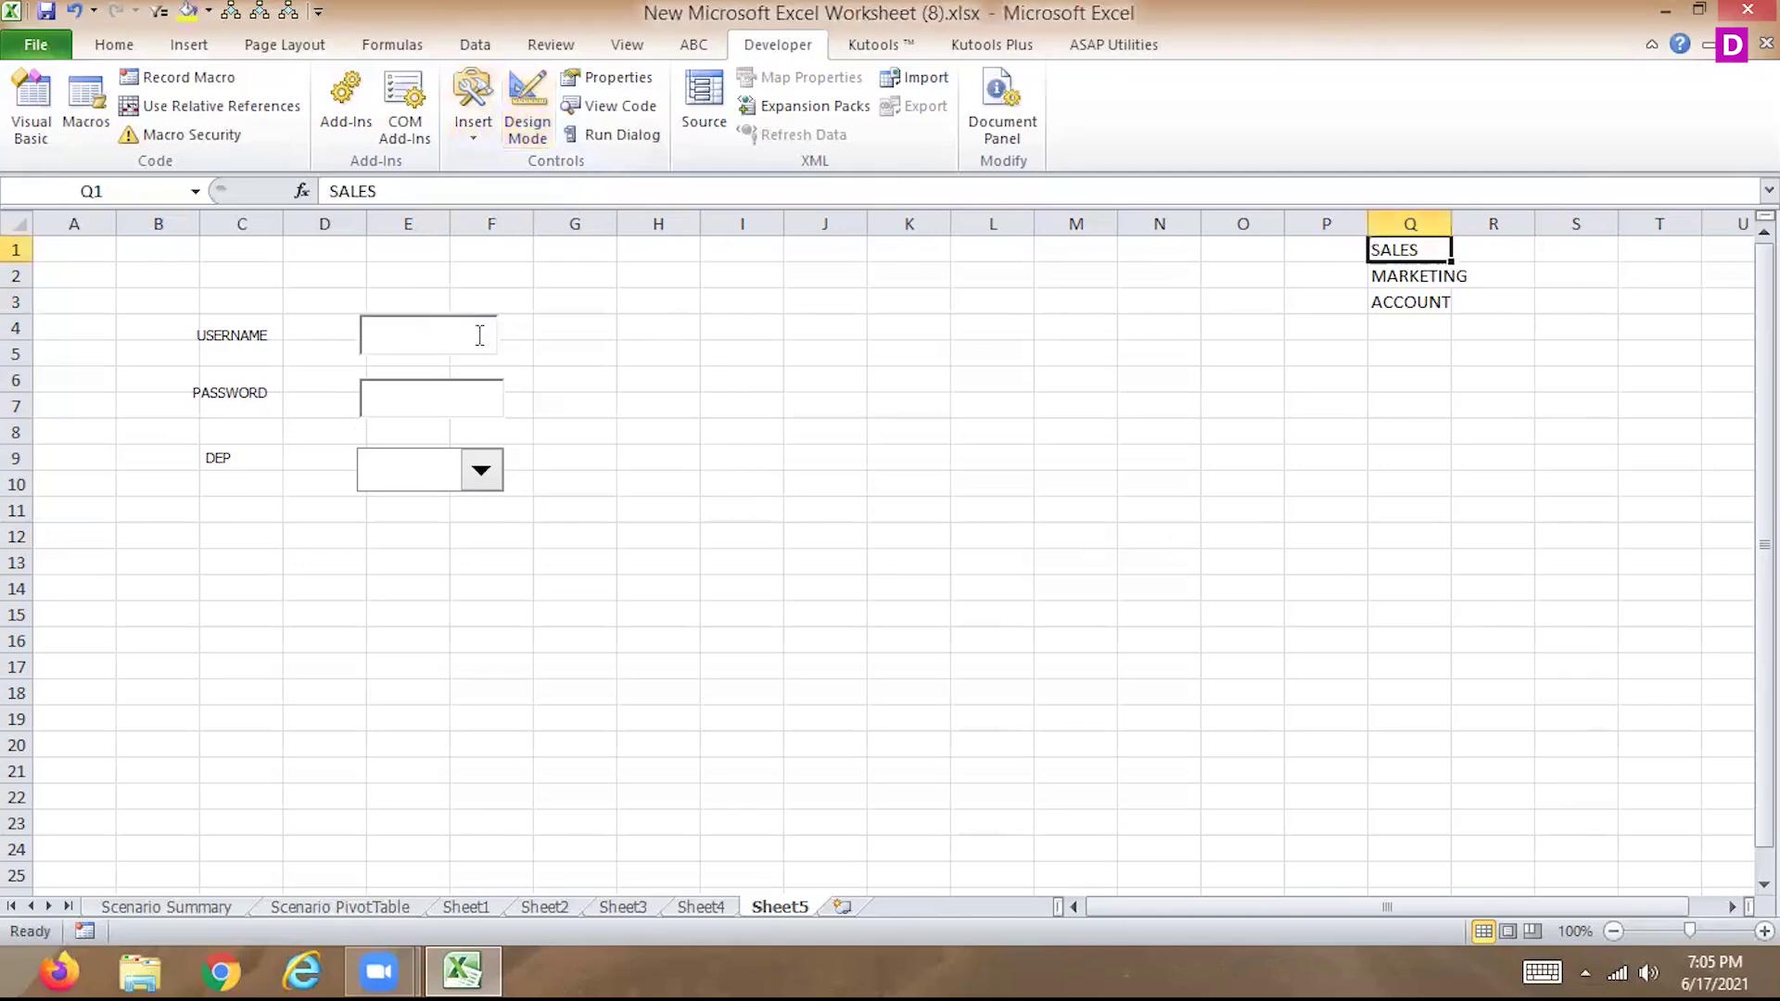
pyautogui.click(448, 335)
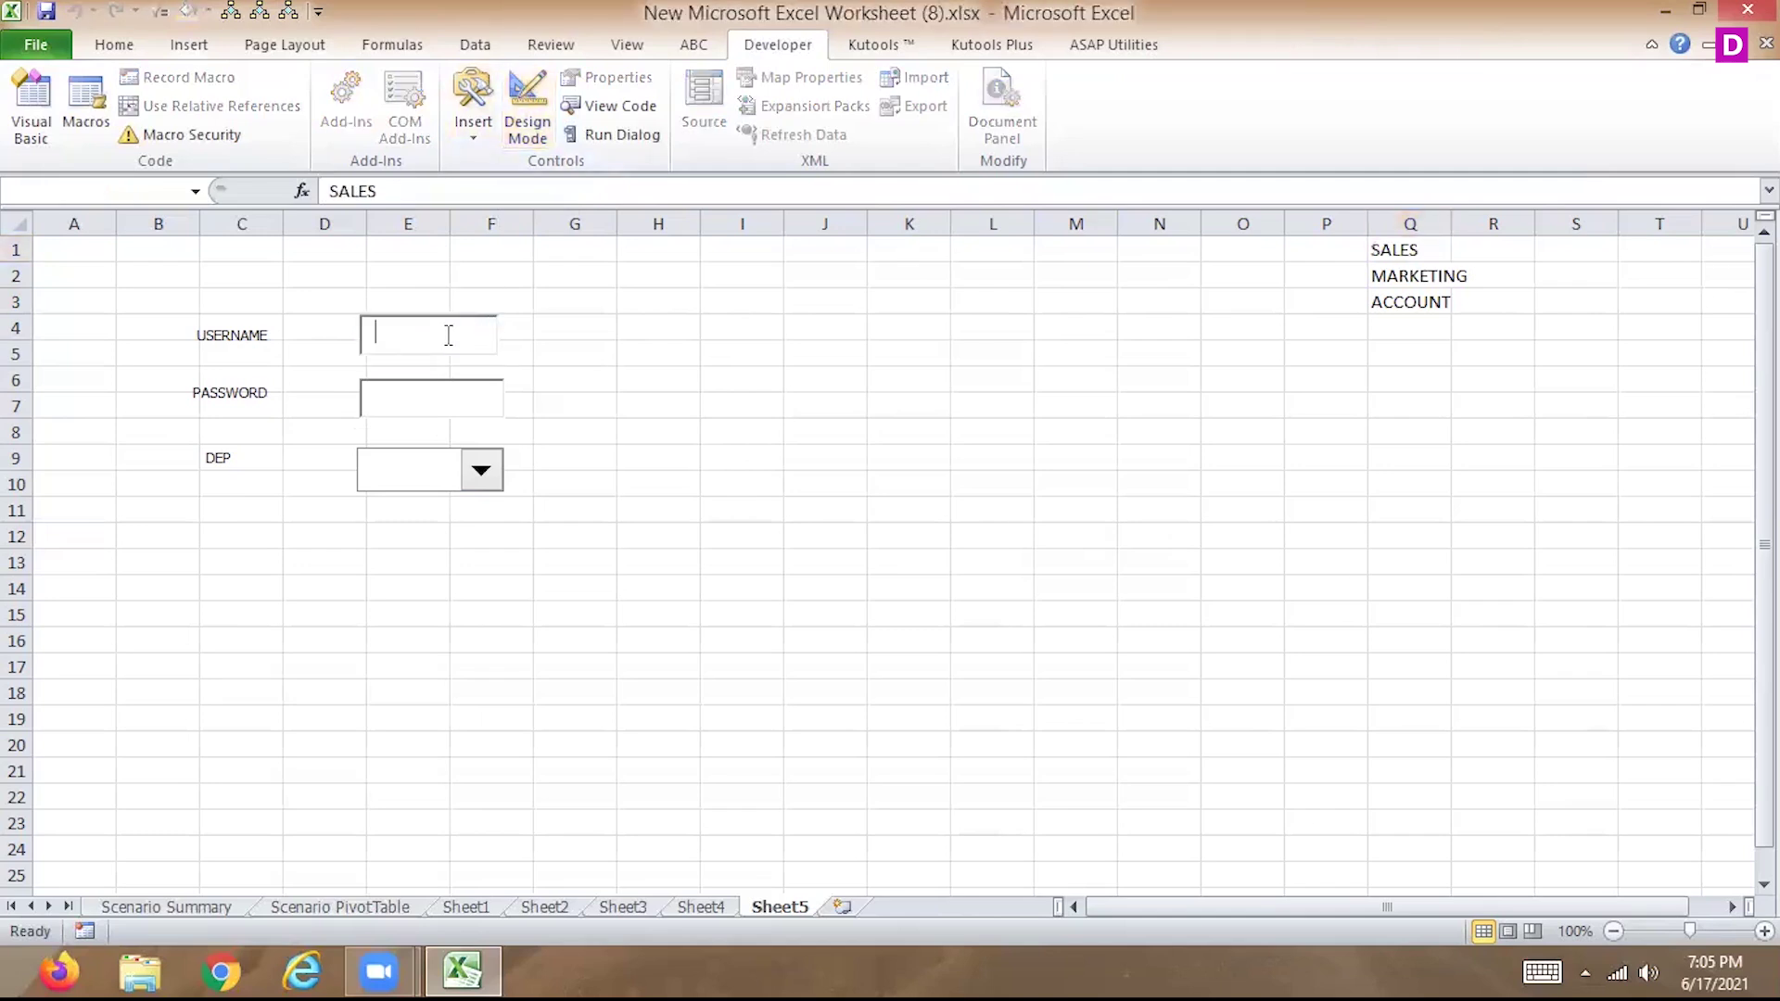
pyautogui.write('N')
pyautogui.press('BackSpace')
pyautogui.write('ABC')
pyautogui.click(415, 404)
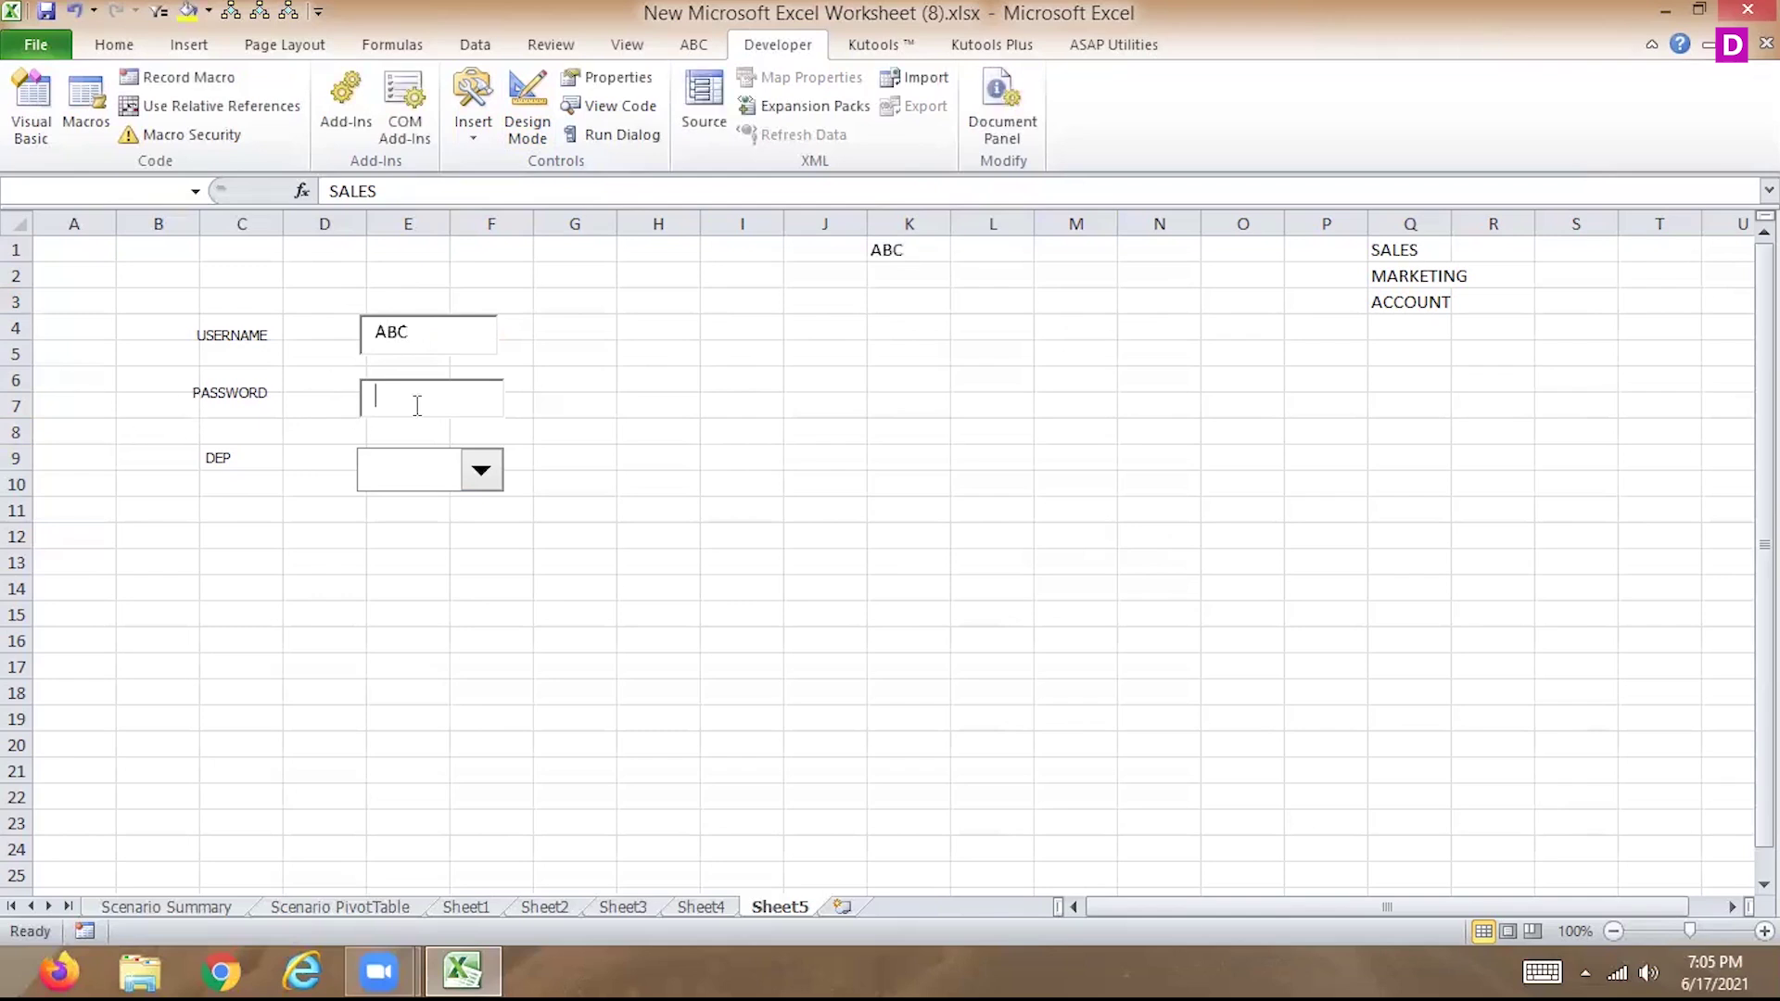
pyautogui.write('123')
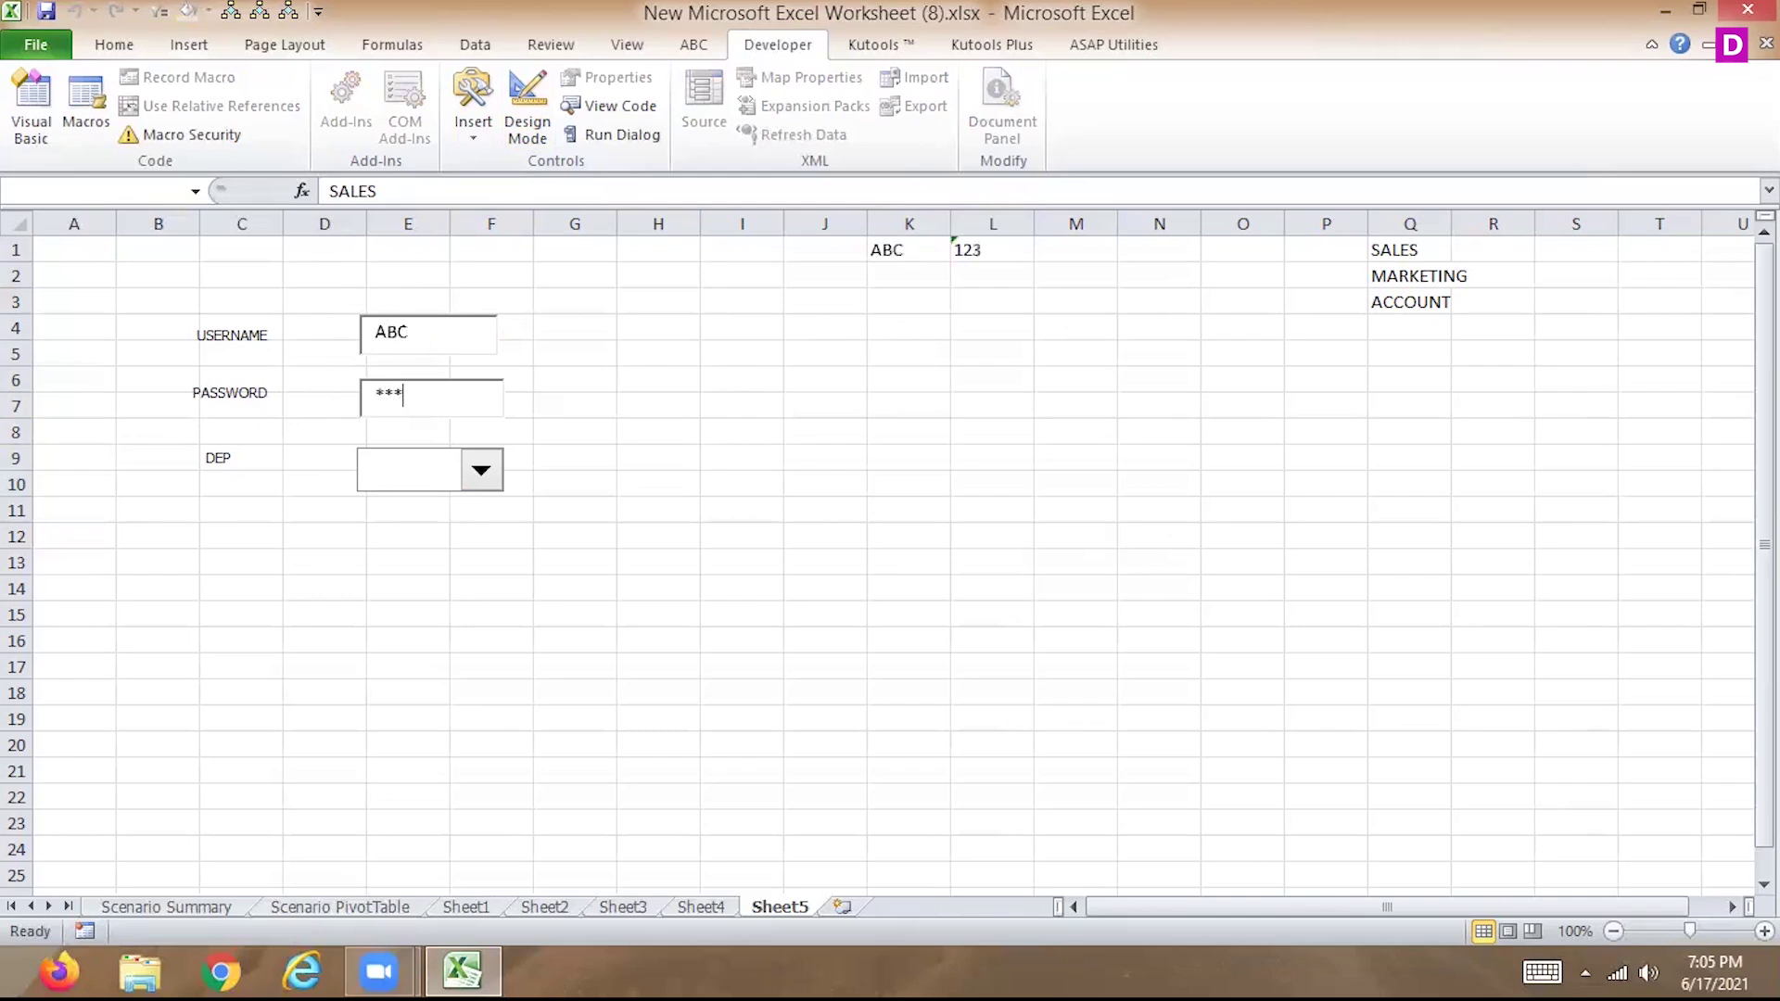
# Set the DEP combo box's input range to $Q$1:$Q$3 and its cell link to S1.
pyautogui.click(499, 476)
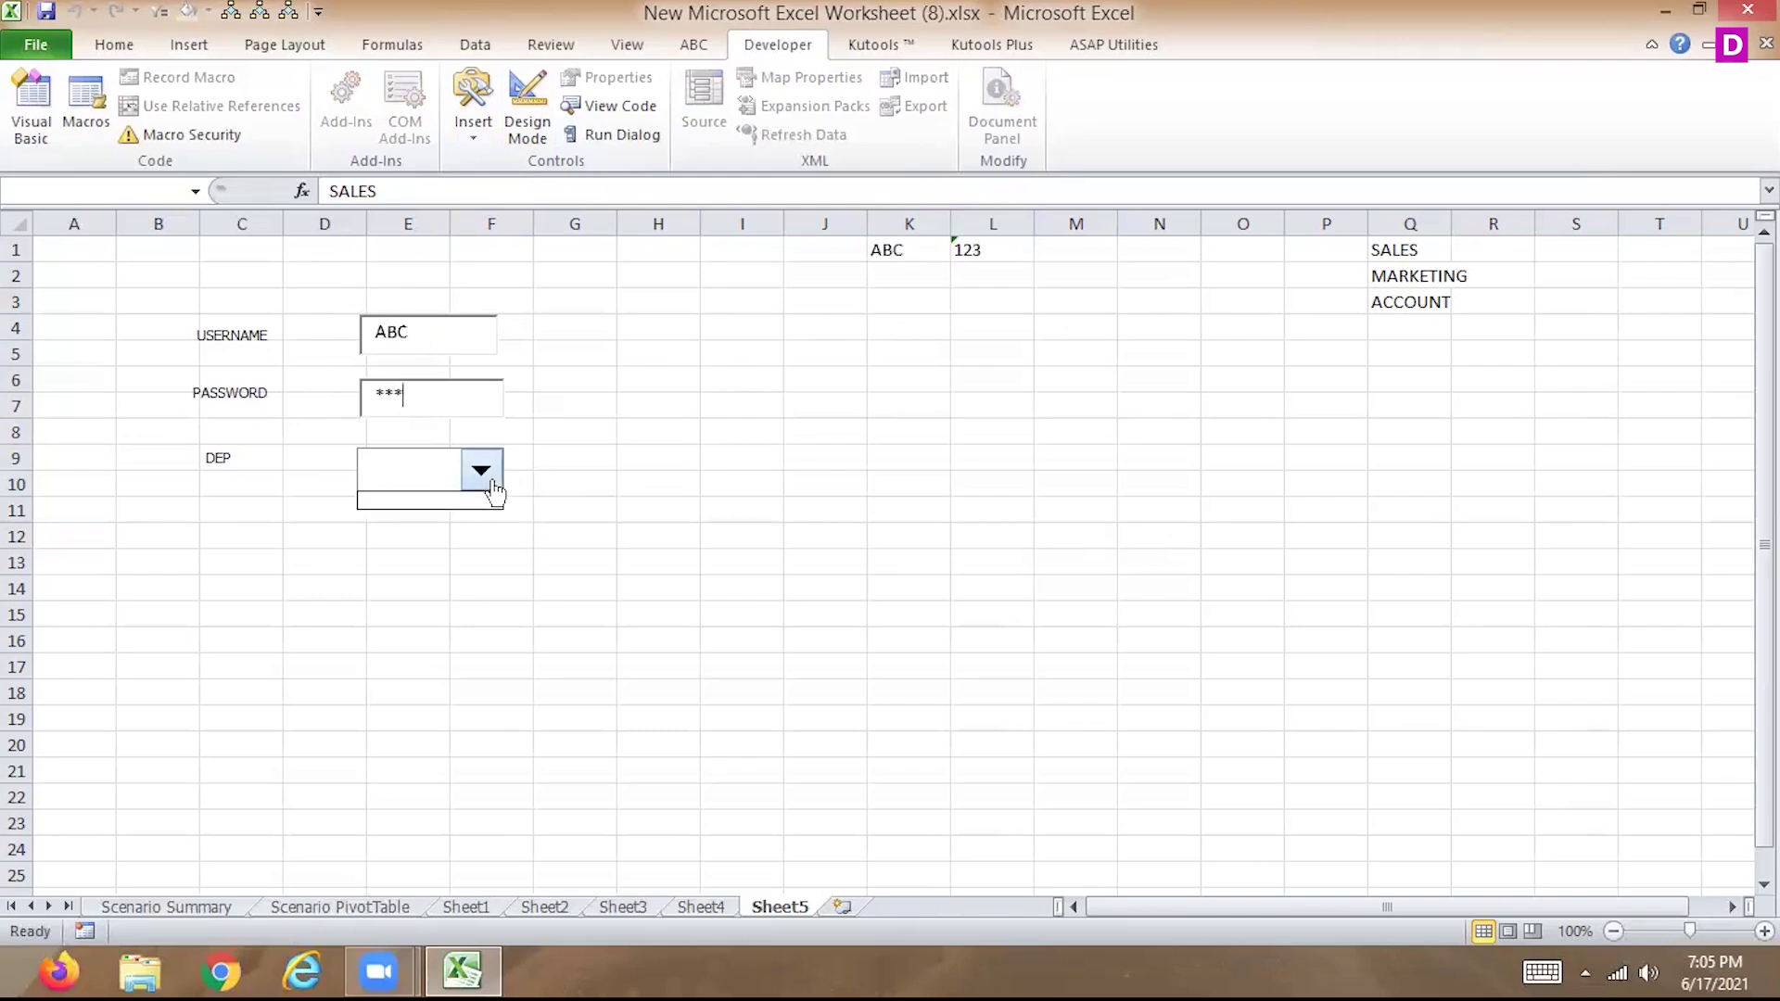
pyautogui.rightClick(440, 469)
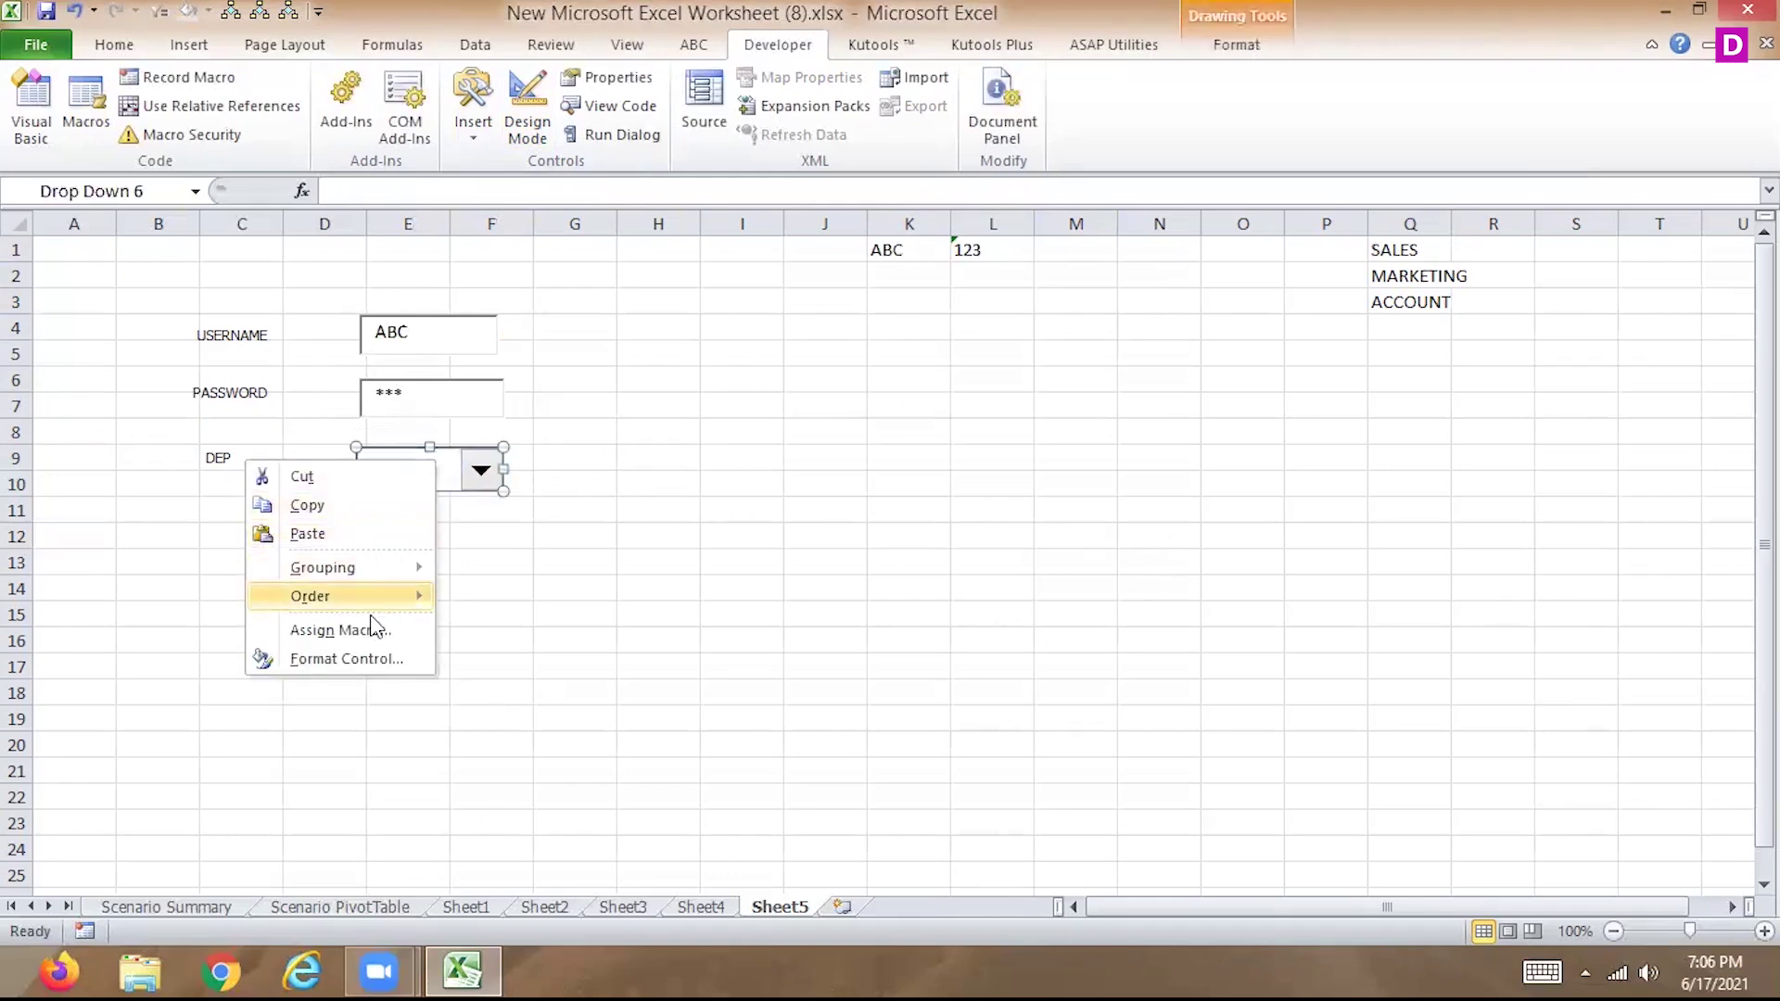
pyautogui.click(354, 658)
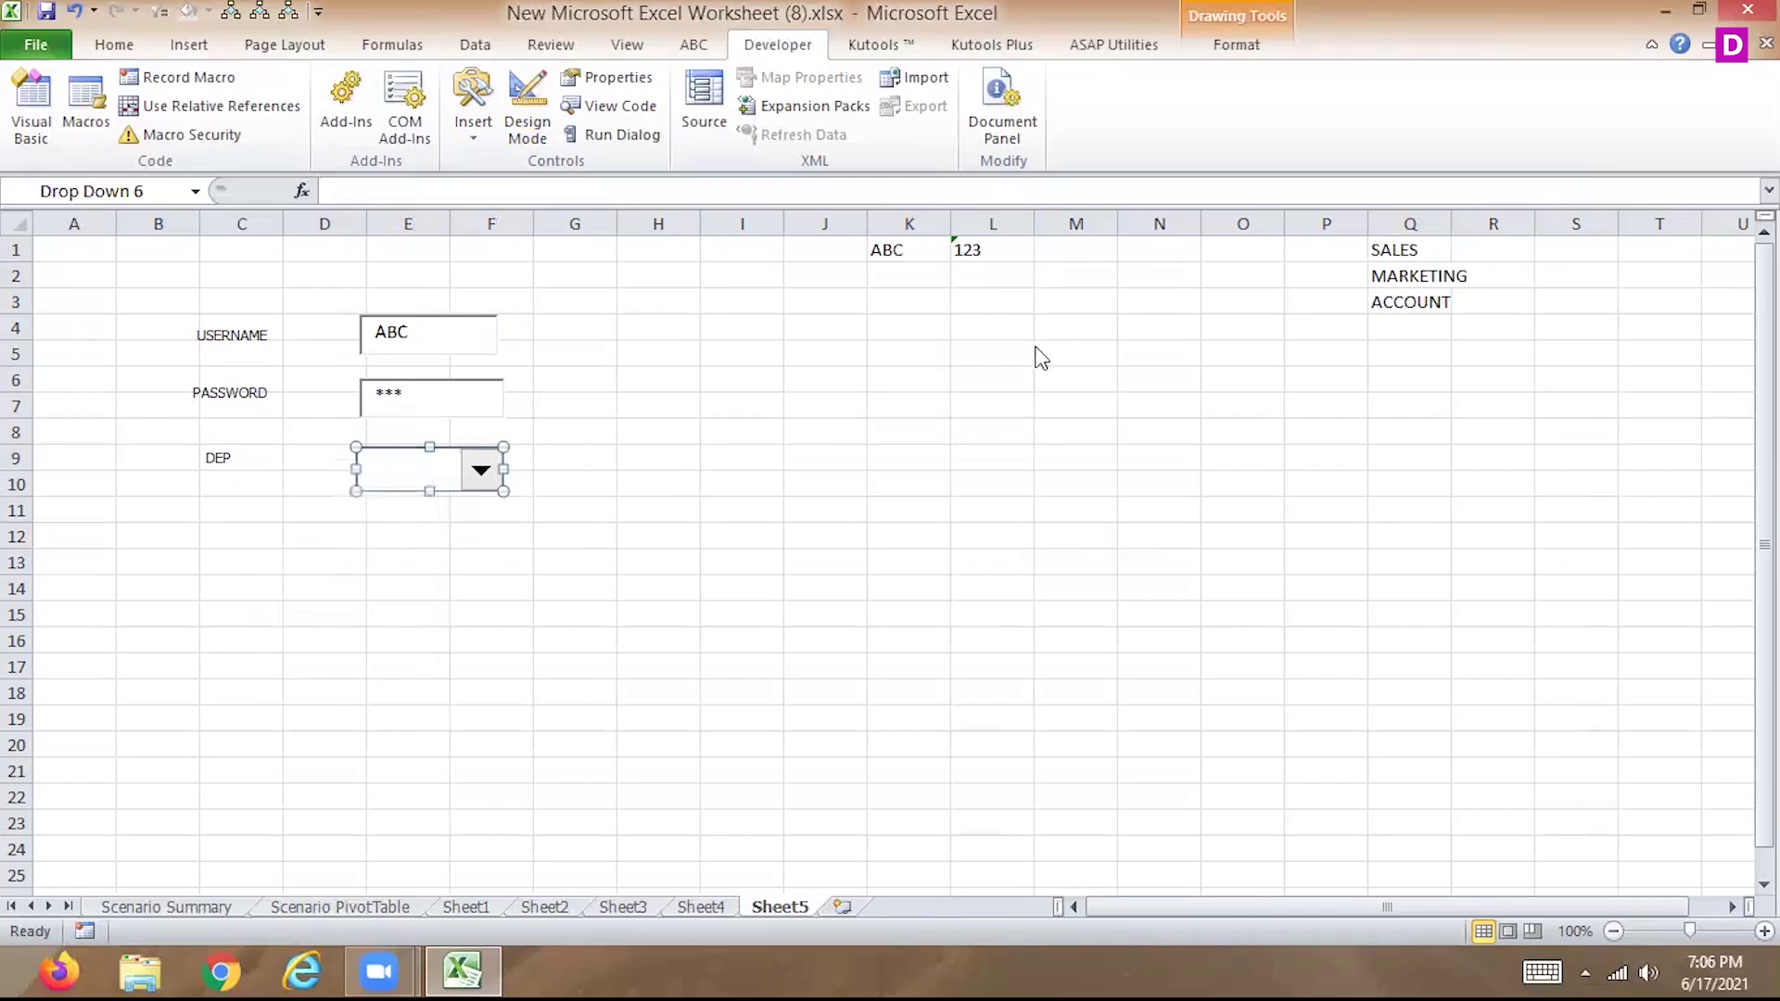
pyautogui.click(1368, 359)
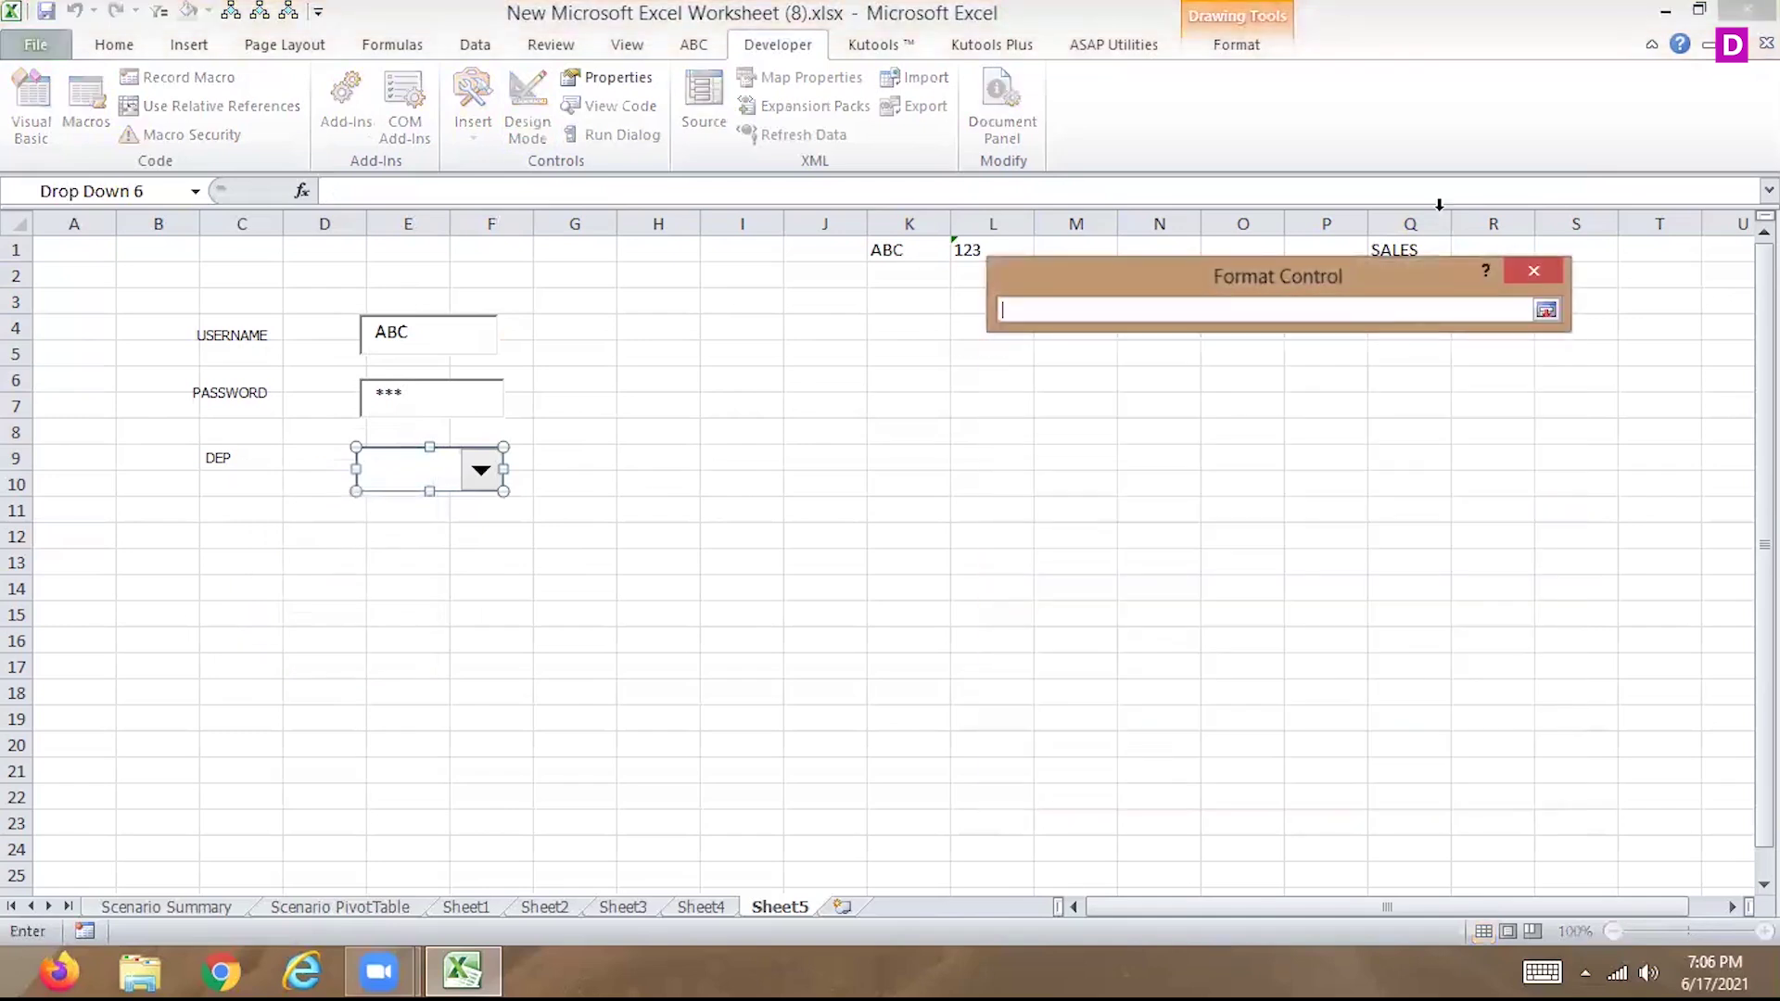
pyautogui.moveTo(1390, 249); pyautogui.dragTo(1372, 302)
pyautogui.click(1222, 281)
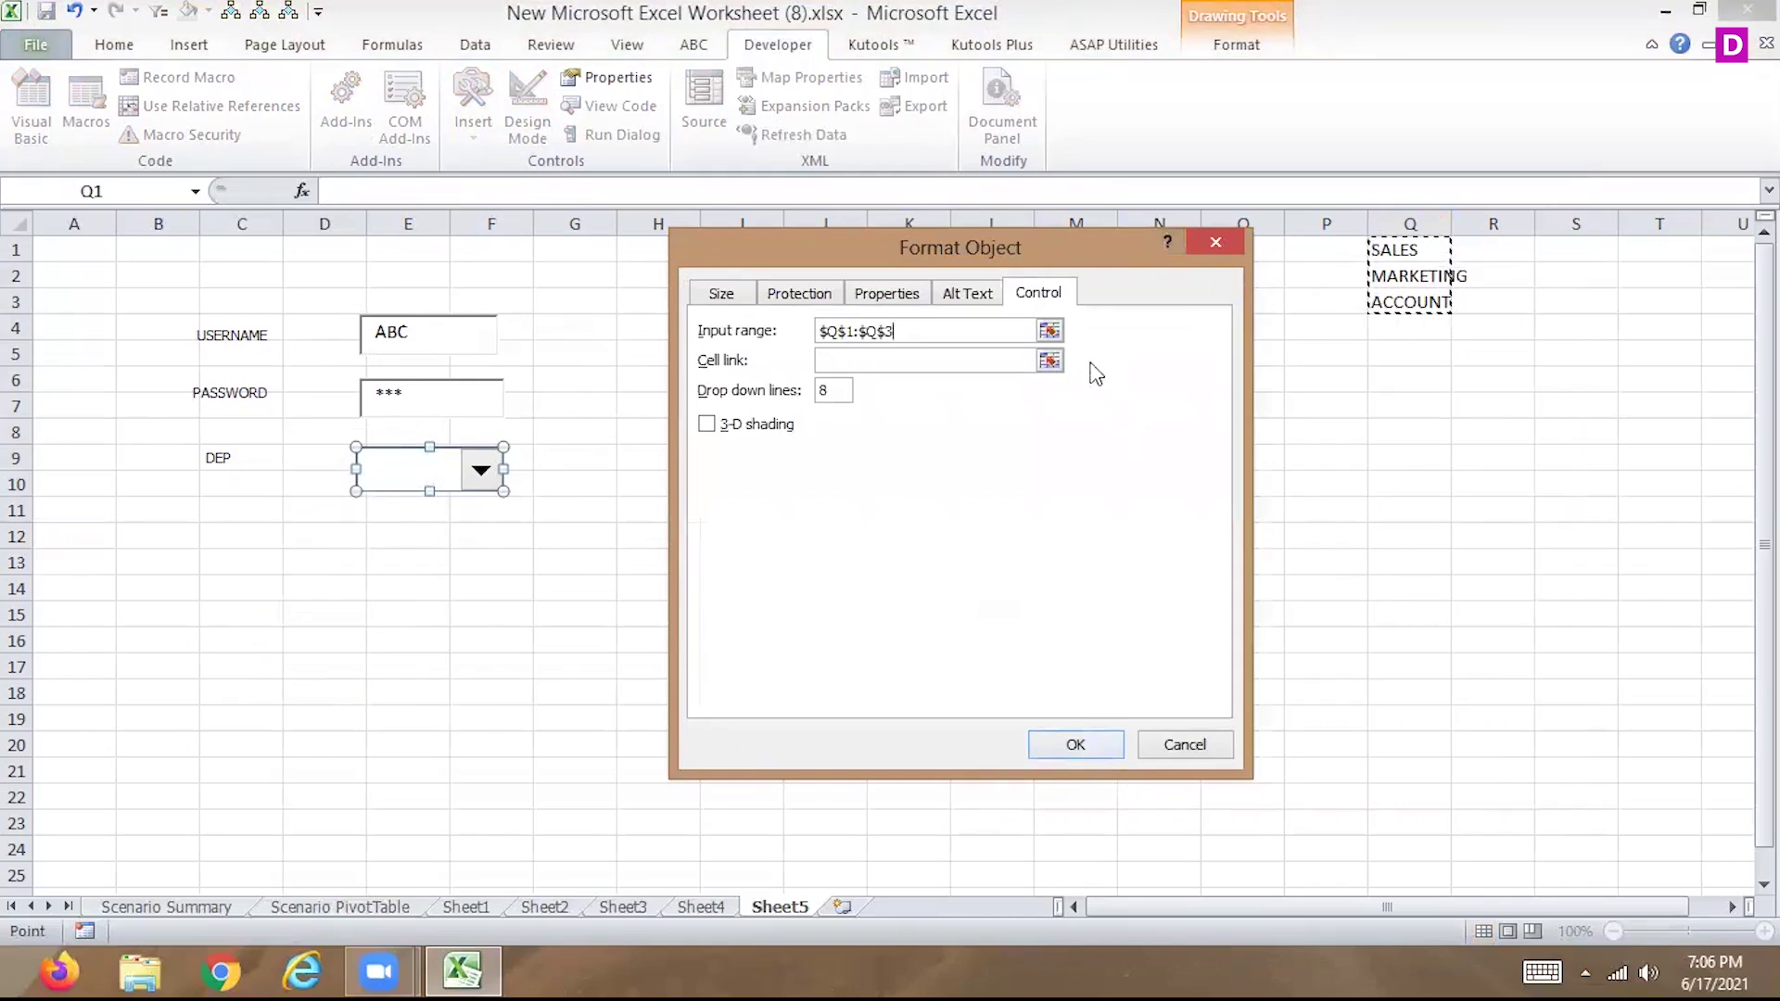
pyautogui.click(1008, 360)
pyautogui.write('S1')
pyautogui.click(1076, 745)
# Choose SALES in the DEP combo box.
pyautogui.click(584, 480)
pyautogui.click(488, 482)
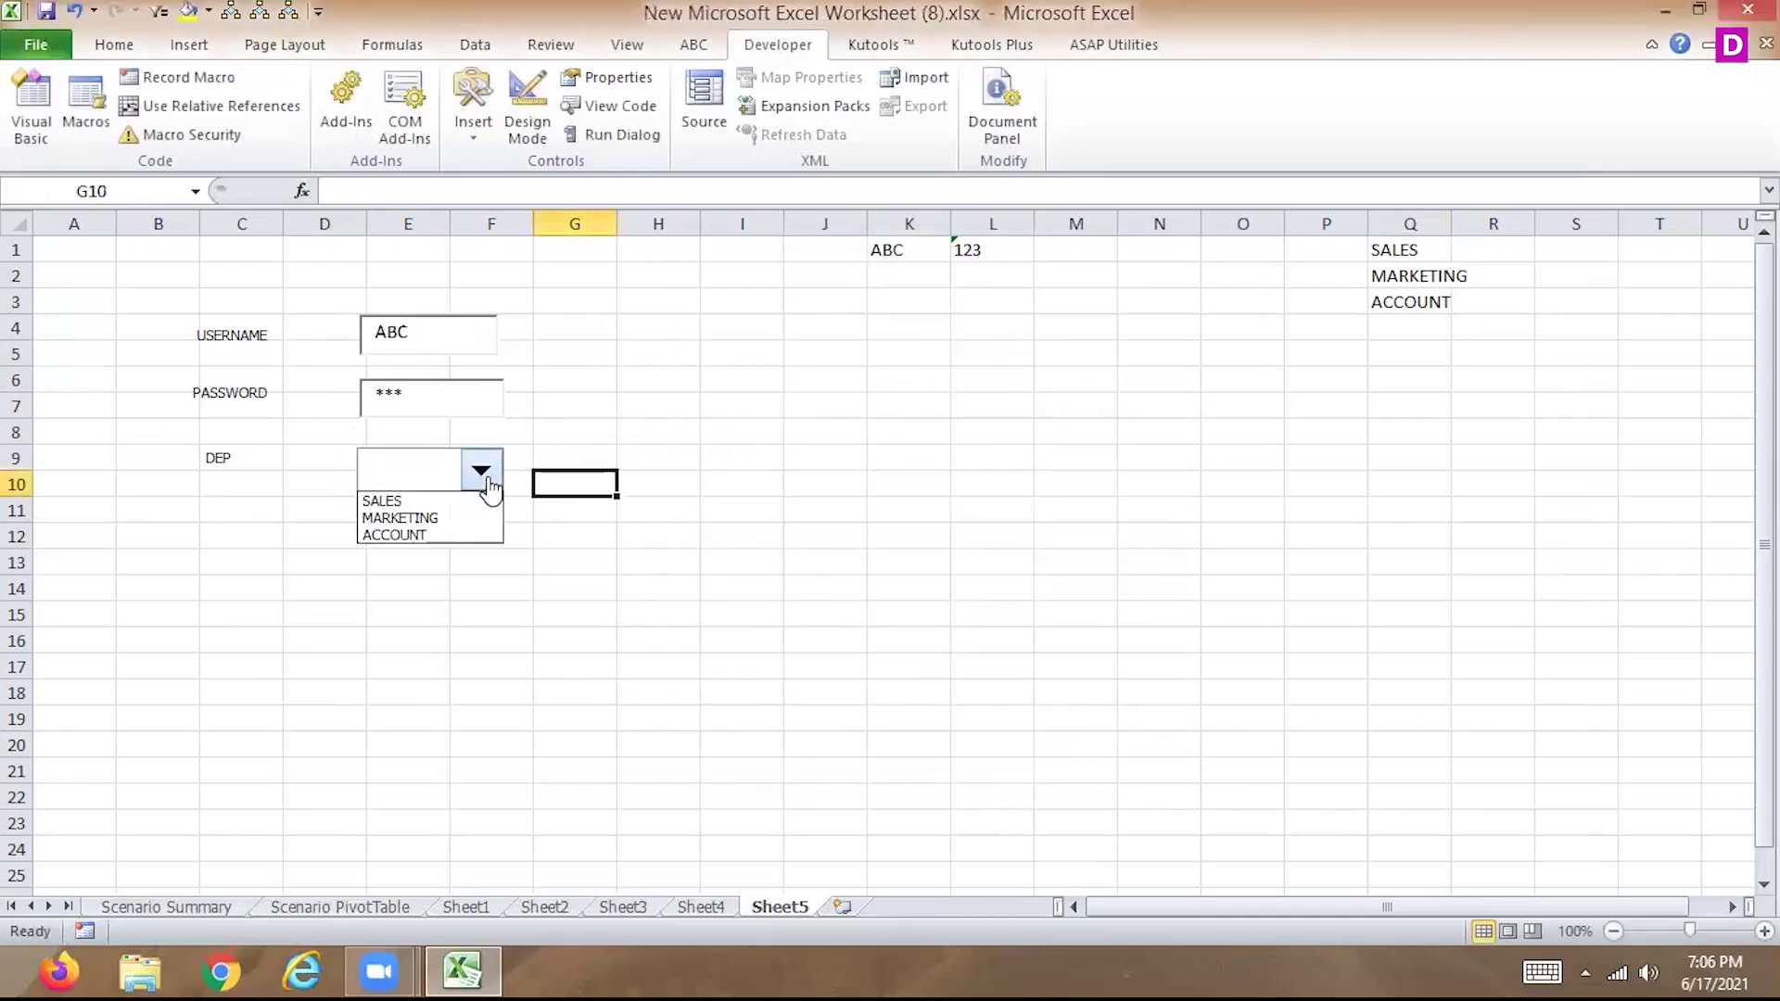
pyautogui.click(444, 502)
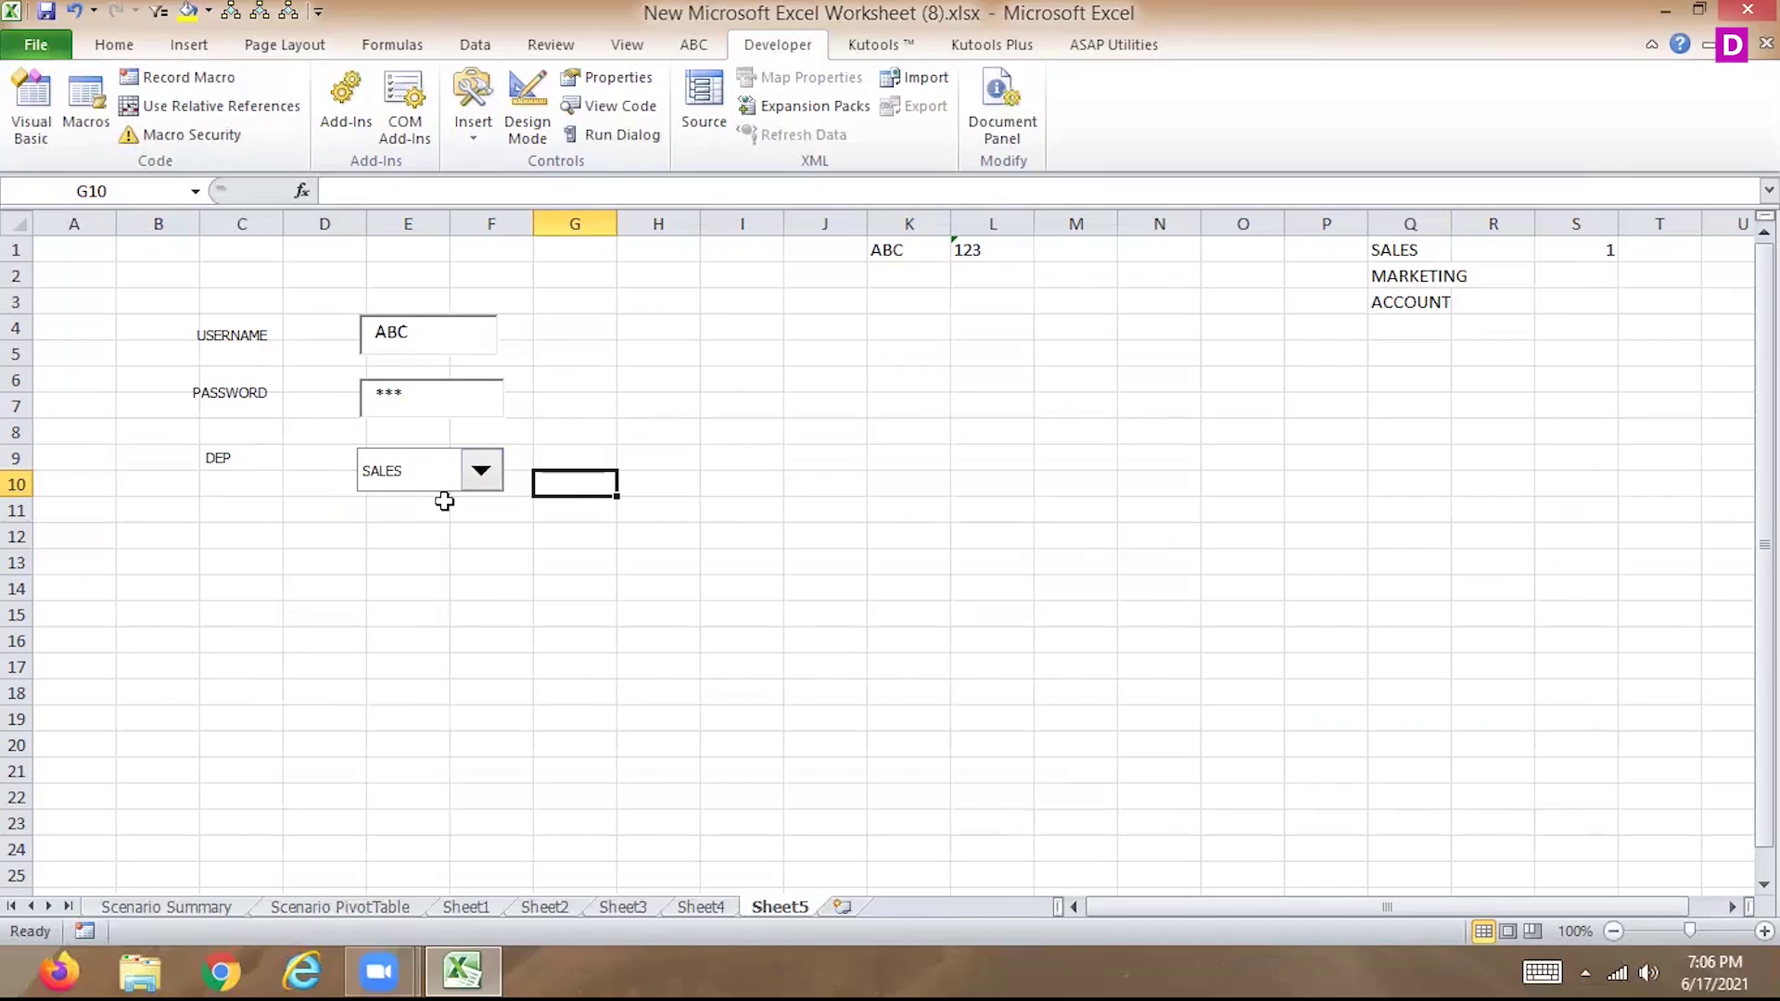
pyautogui.click(418, 585)
pyautogui.write('=I')
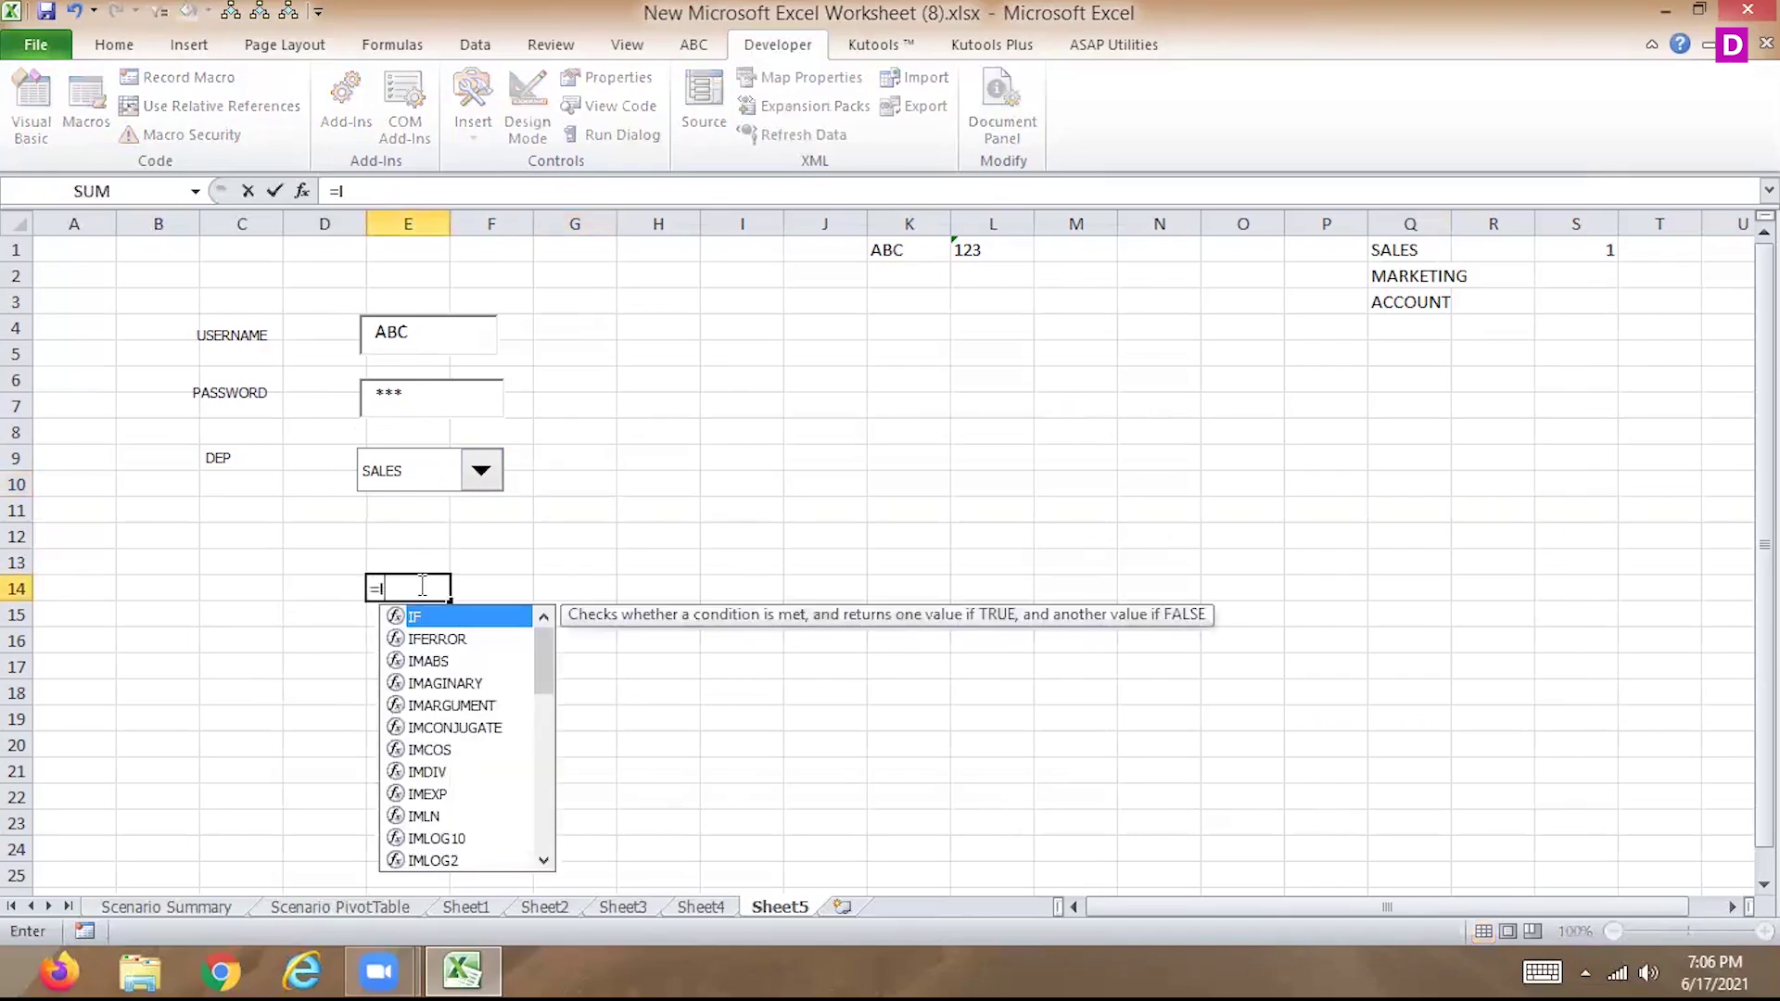
pyautogui.write('F(')
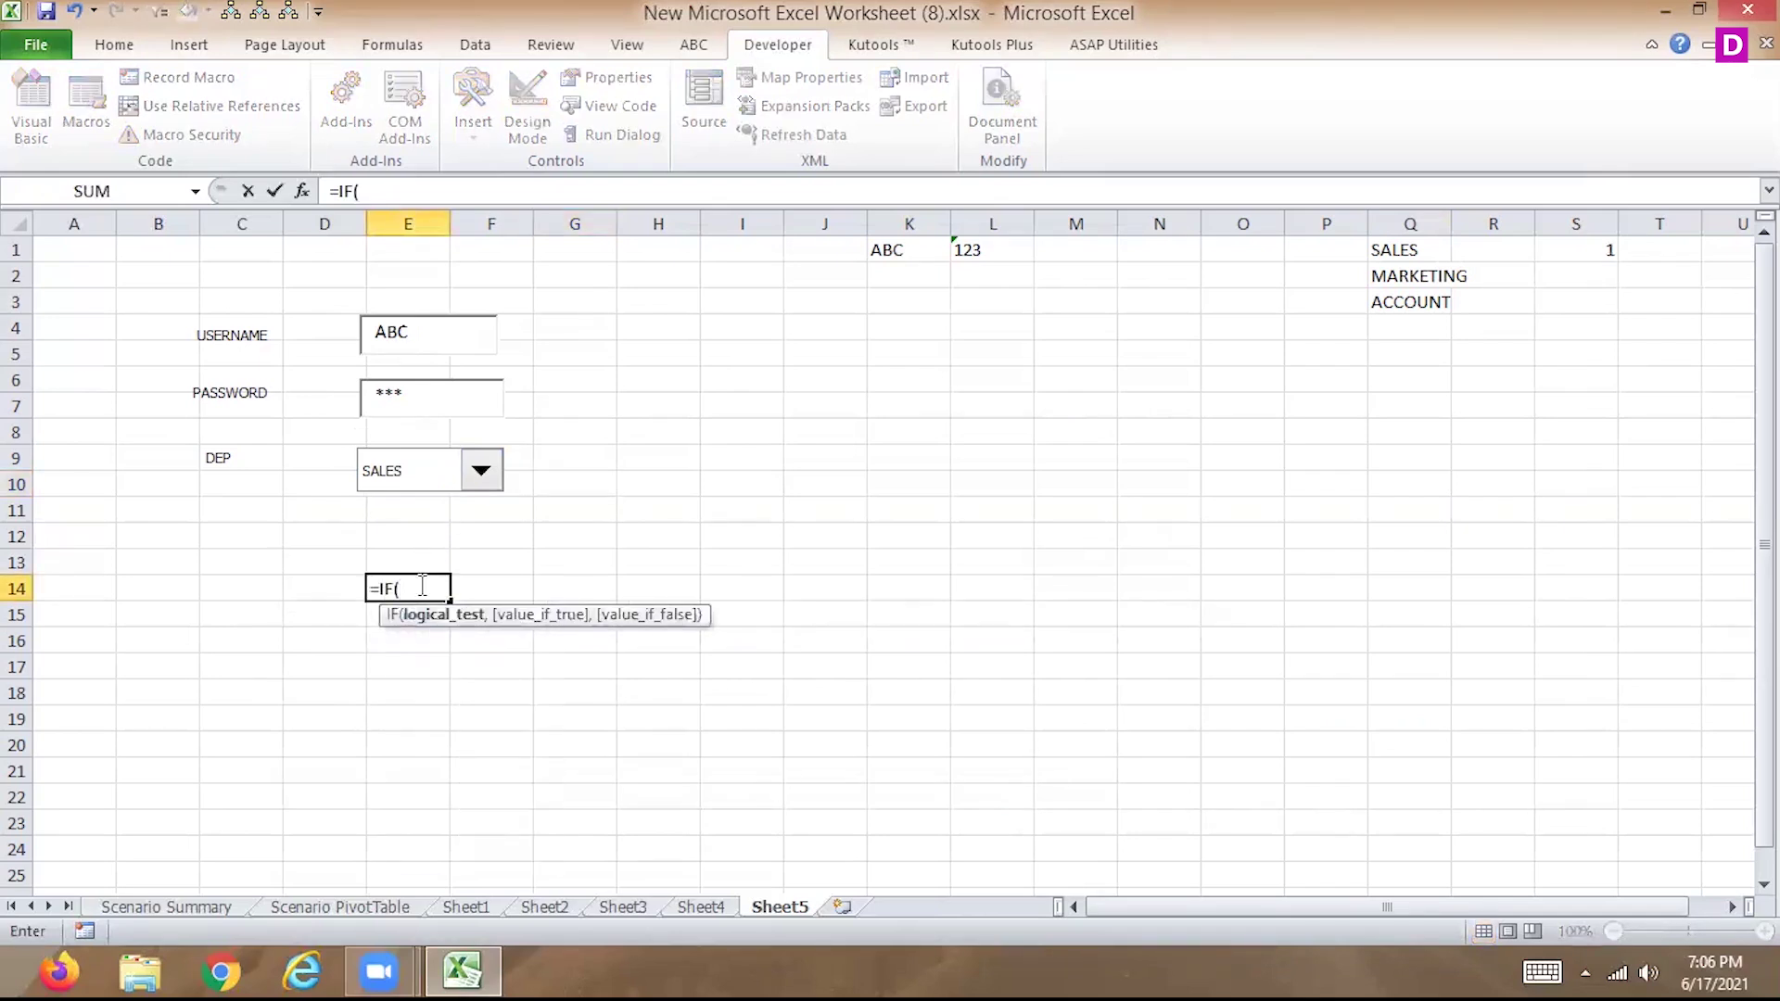
pyautogui.press('BackSpace')
pyautogui.press('BackSpace')
pyautogui.press('BackSpace')
pyautogui.press('BackSpace')
pyautogui.press('Escape')
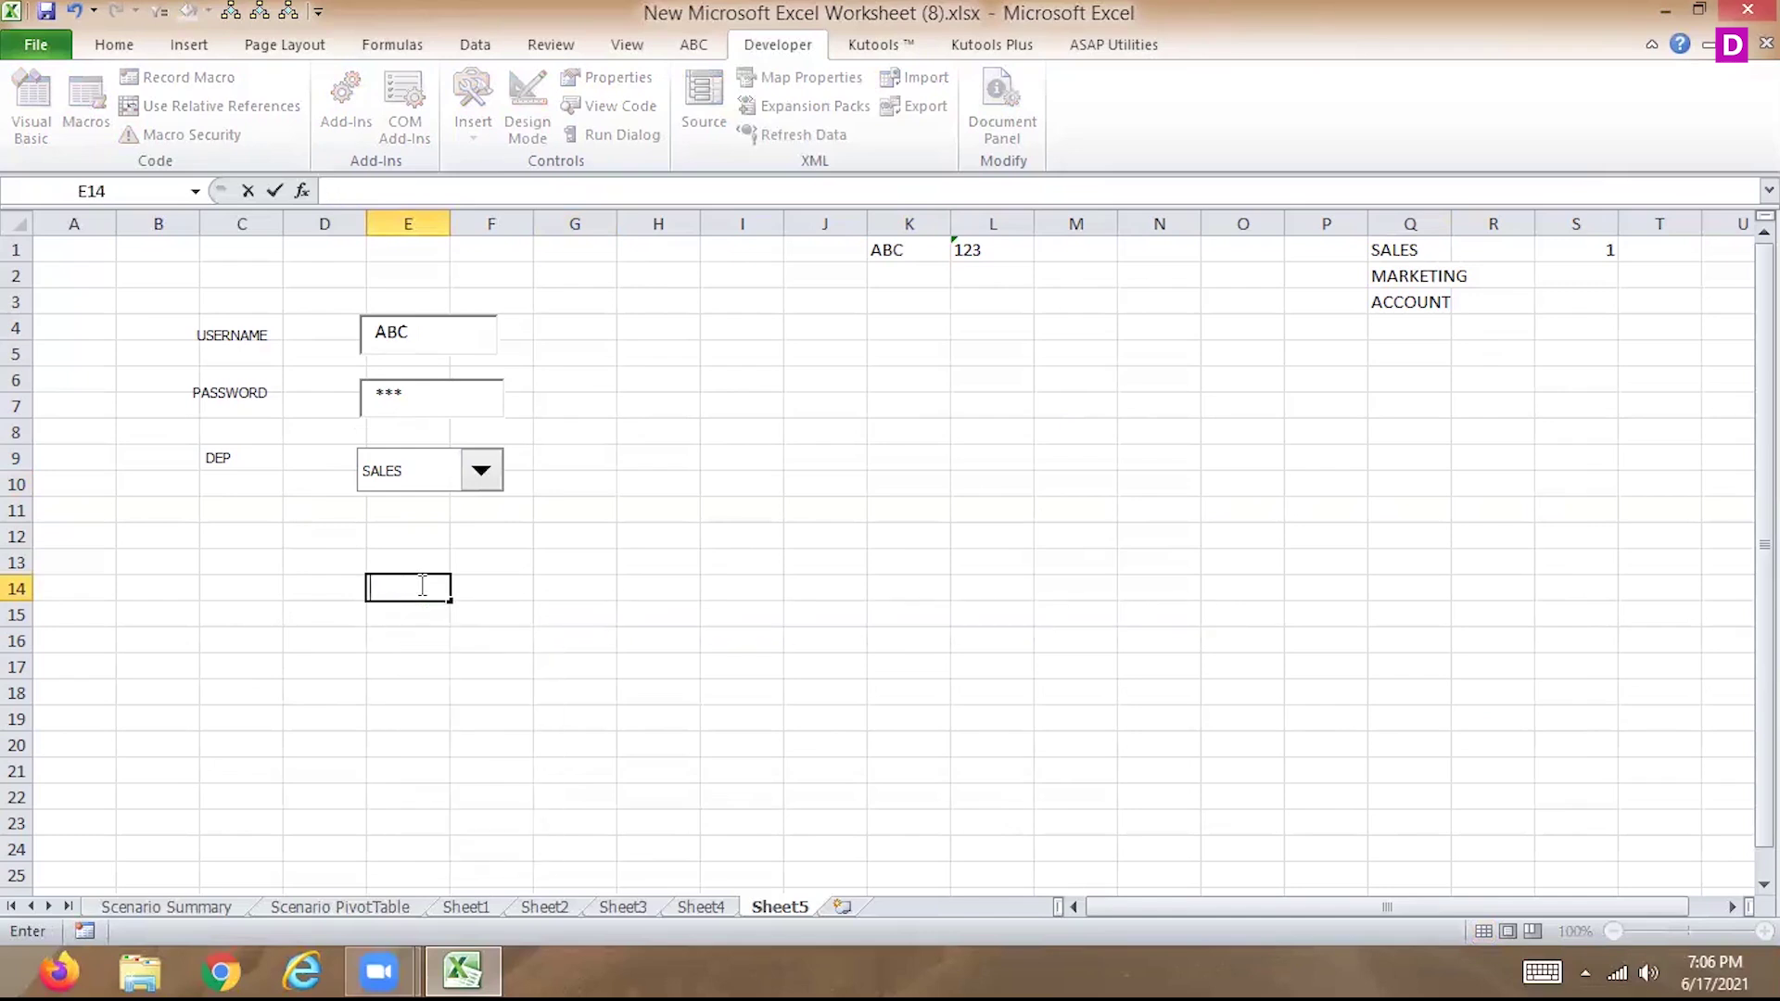
pyautogui.click(559, 548)
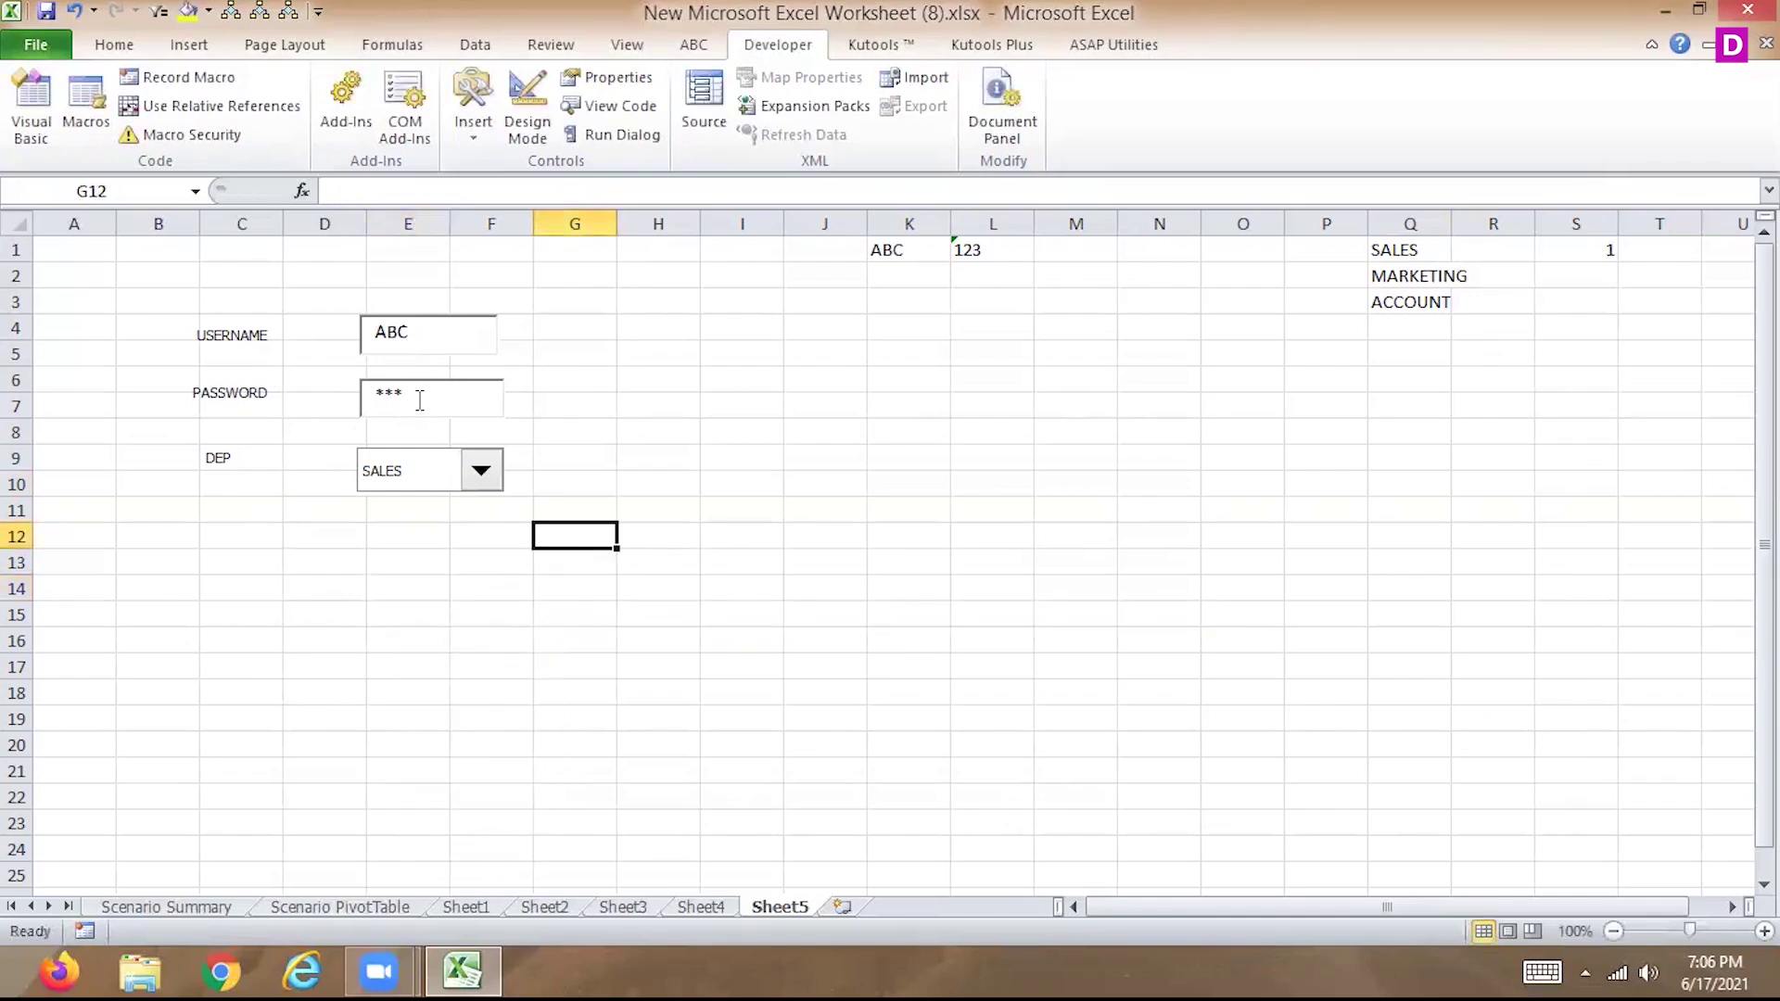
pyautogui.click(419, 400)
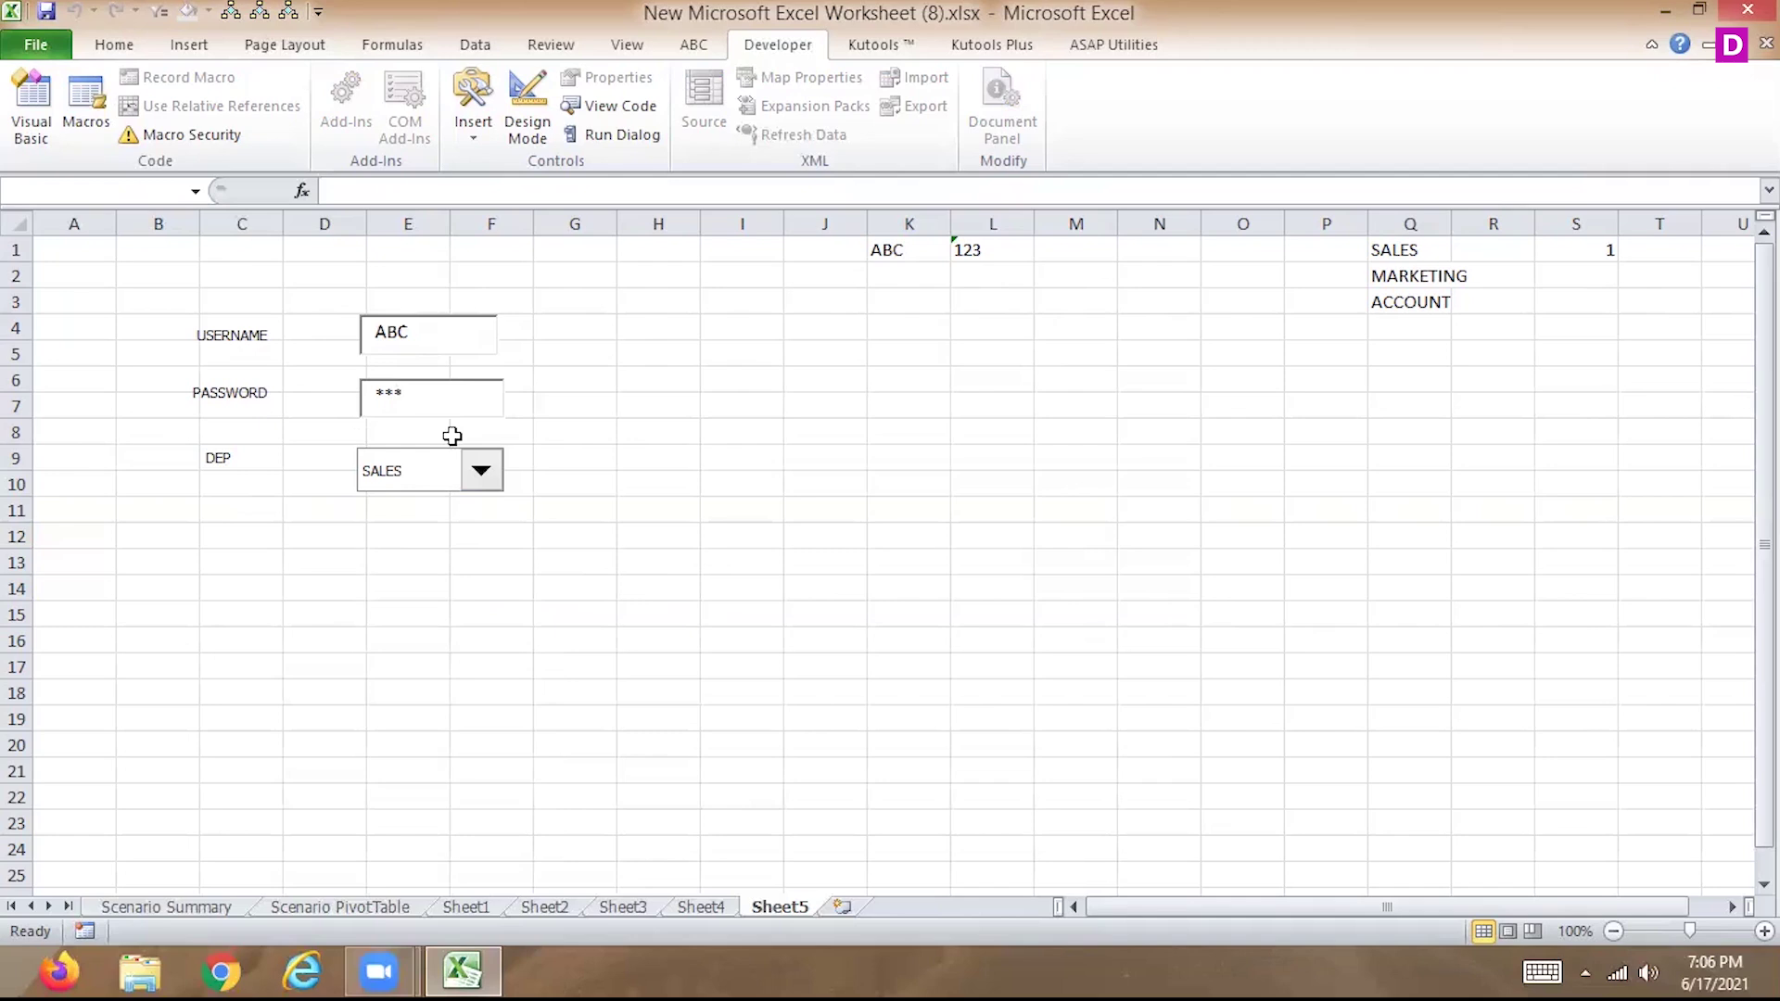
# Enter the label SALARY in cell C12, below the DEP label.
pyautogui.click(234, 538)
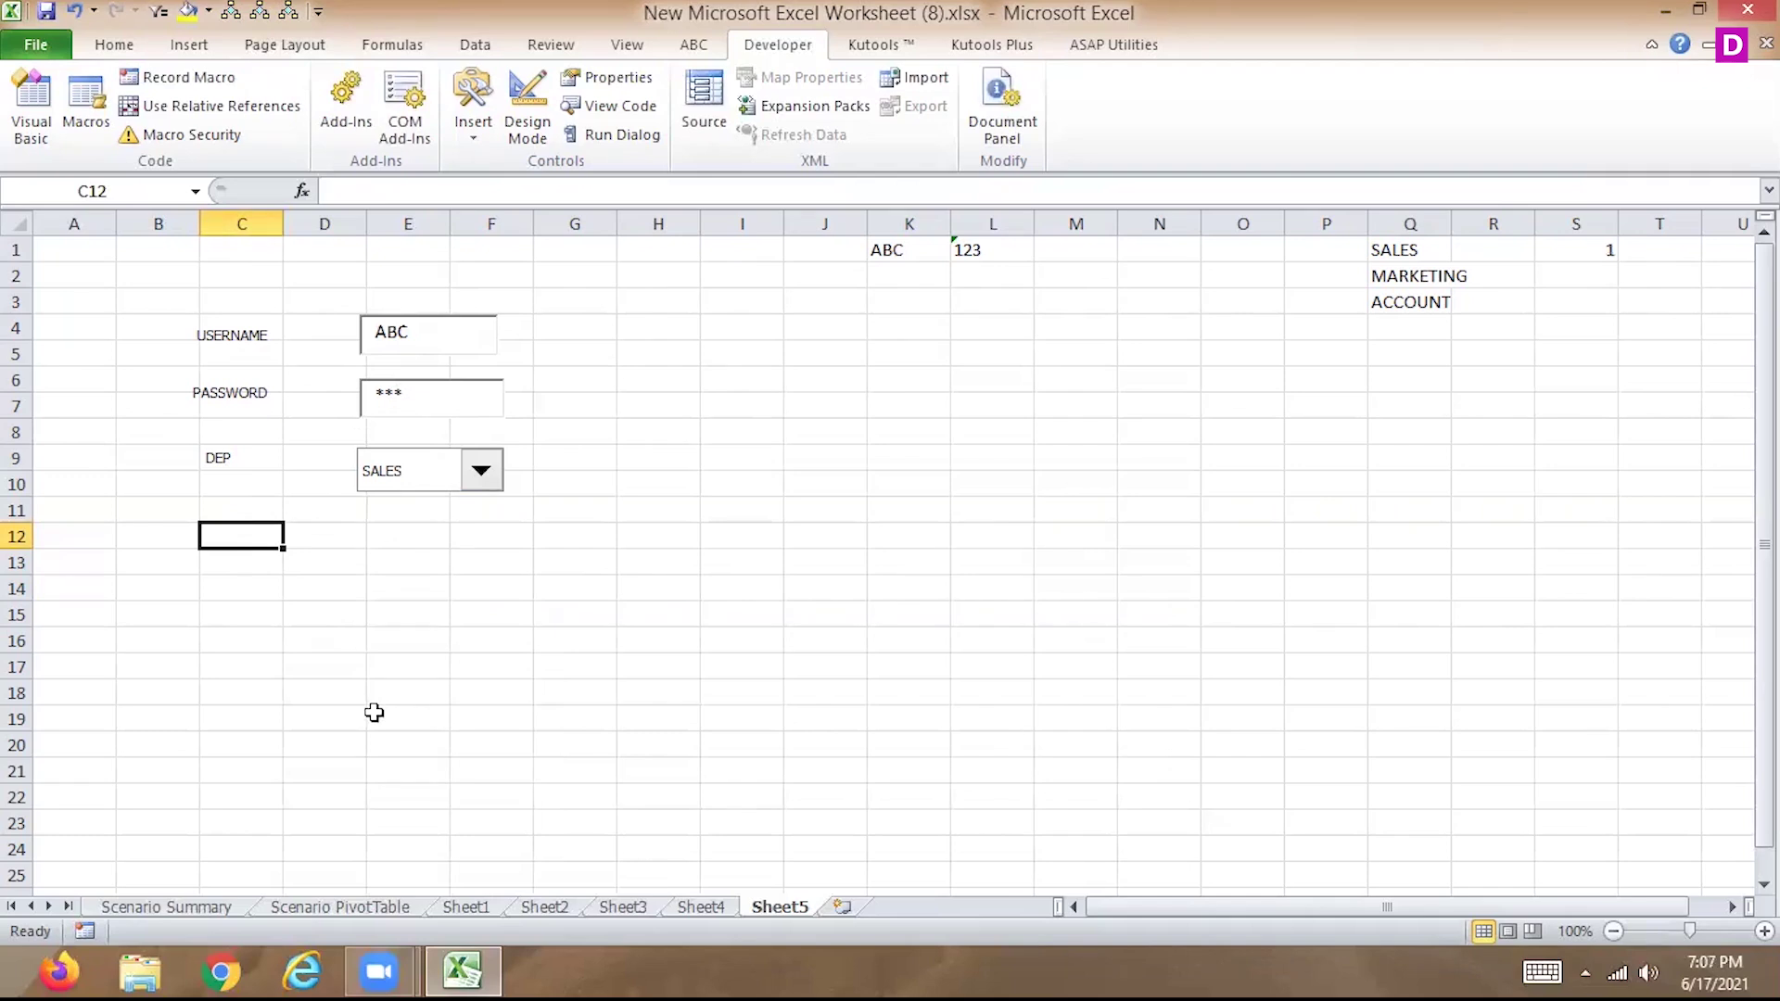
pyautogui.write('SALARY')
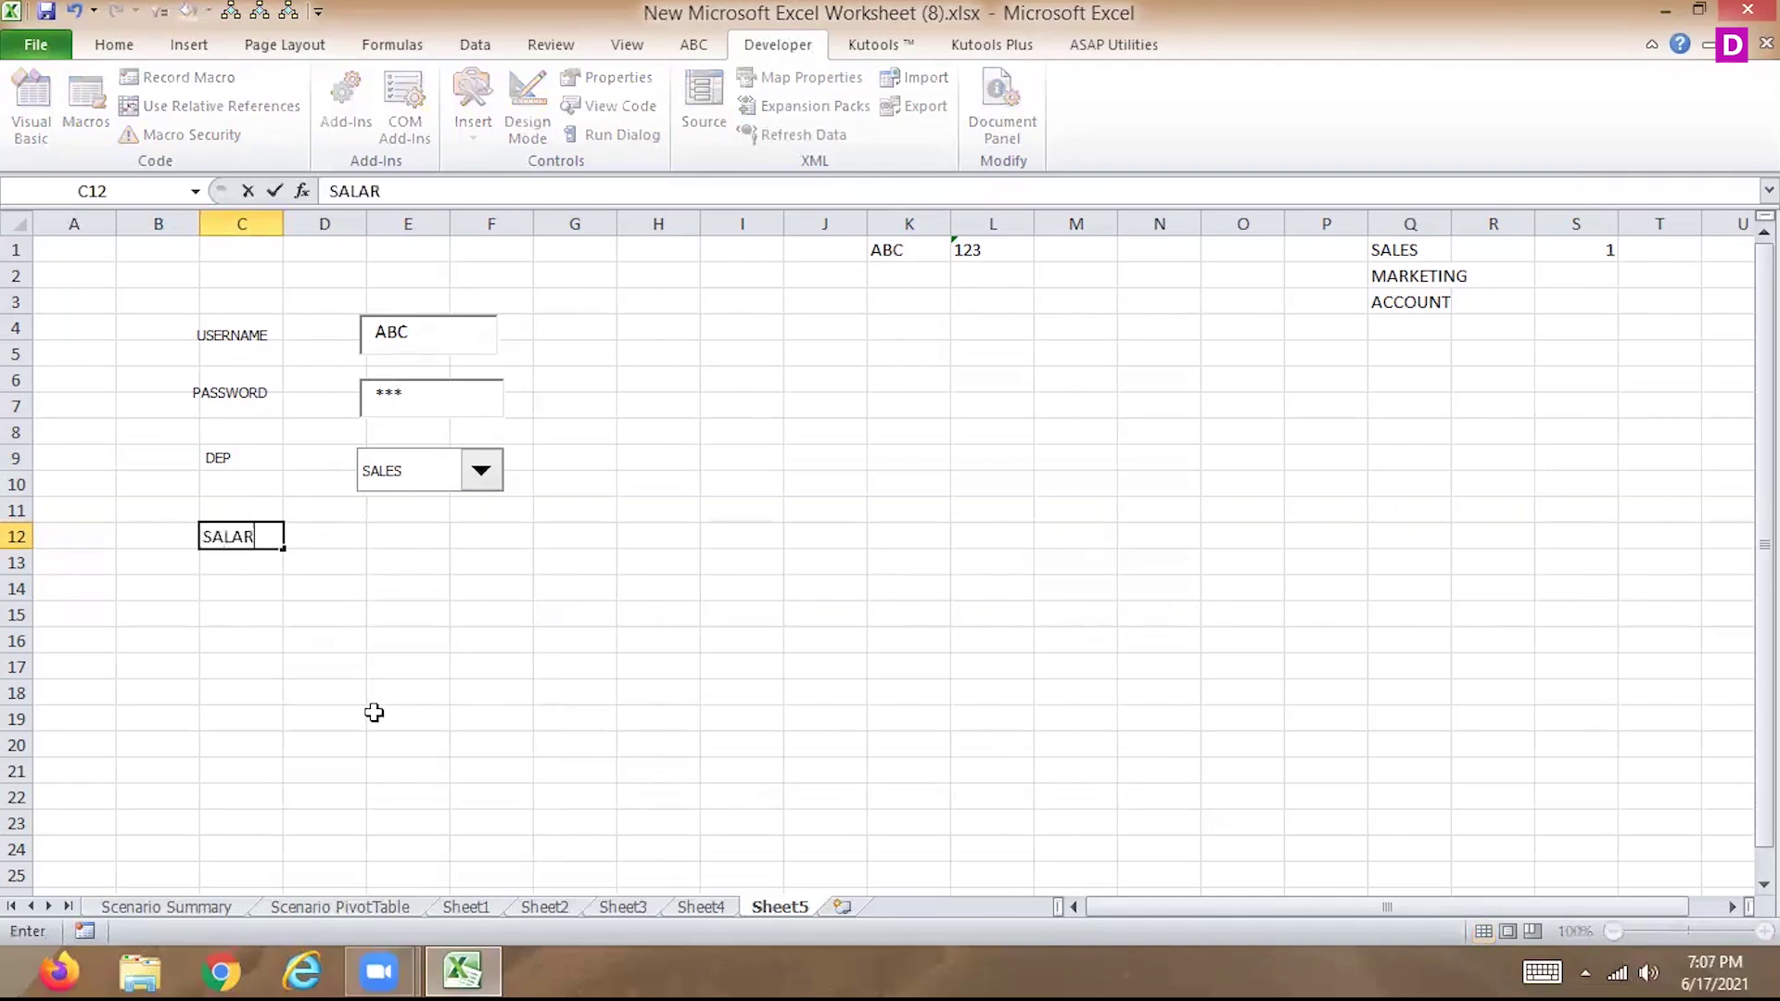
# Start a nested IF formula in E12 that tests K1 for "ABC" and L1 for the numeric password.
pyautogui.click(425, 539)
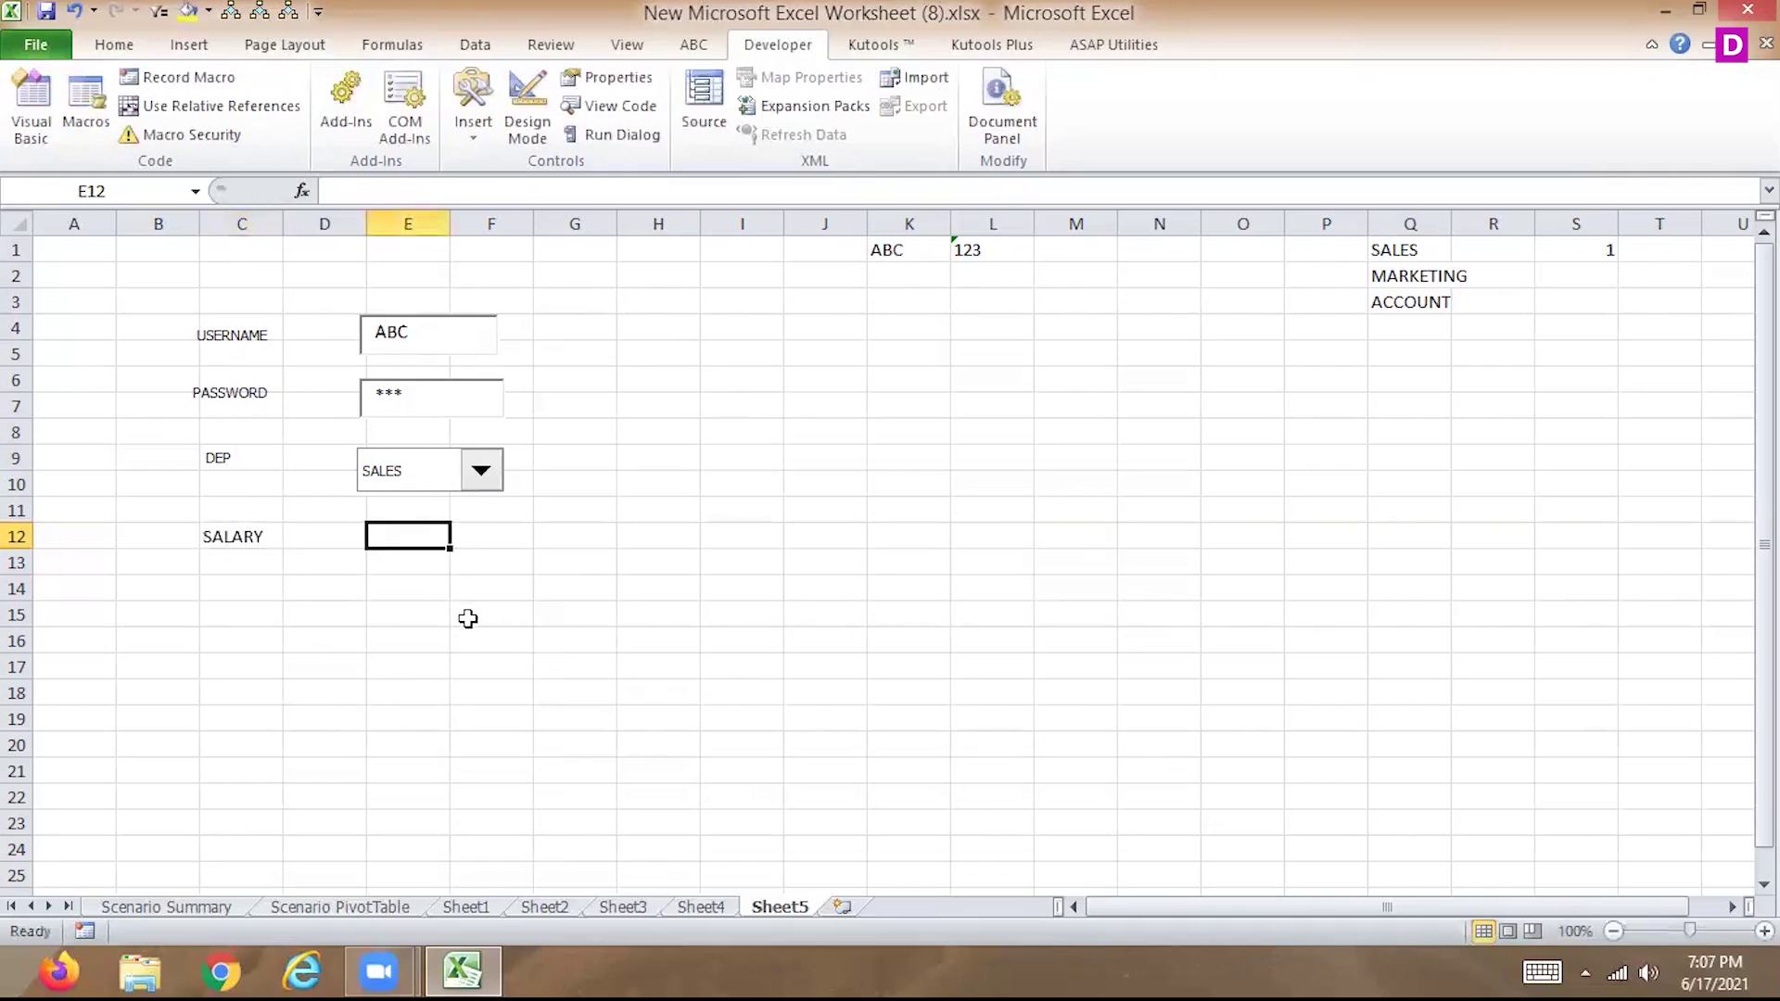
pyautogui.write('=if')
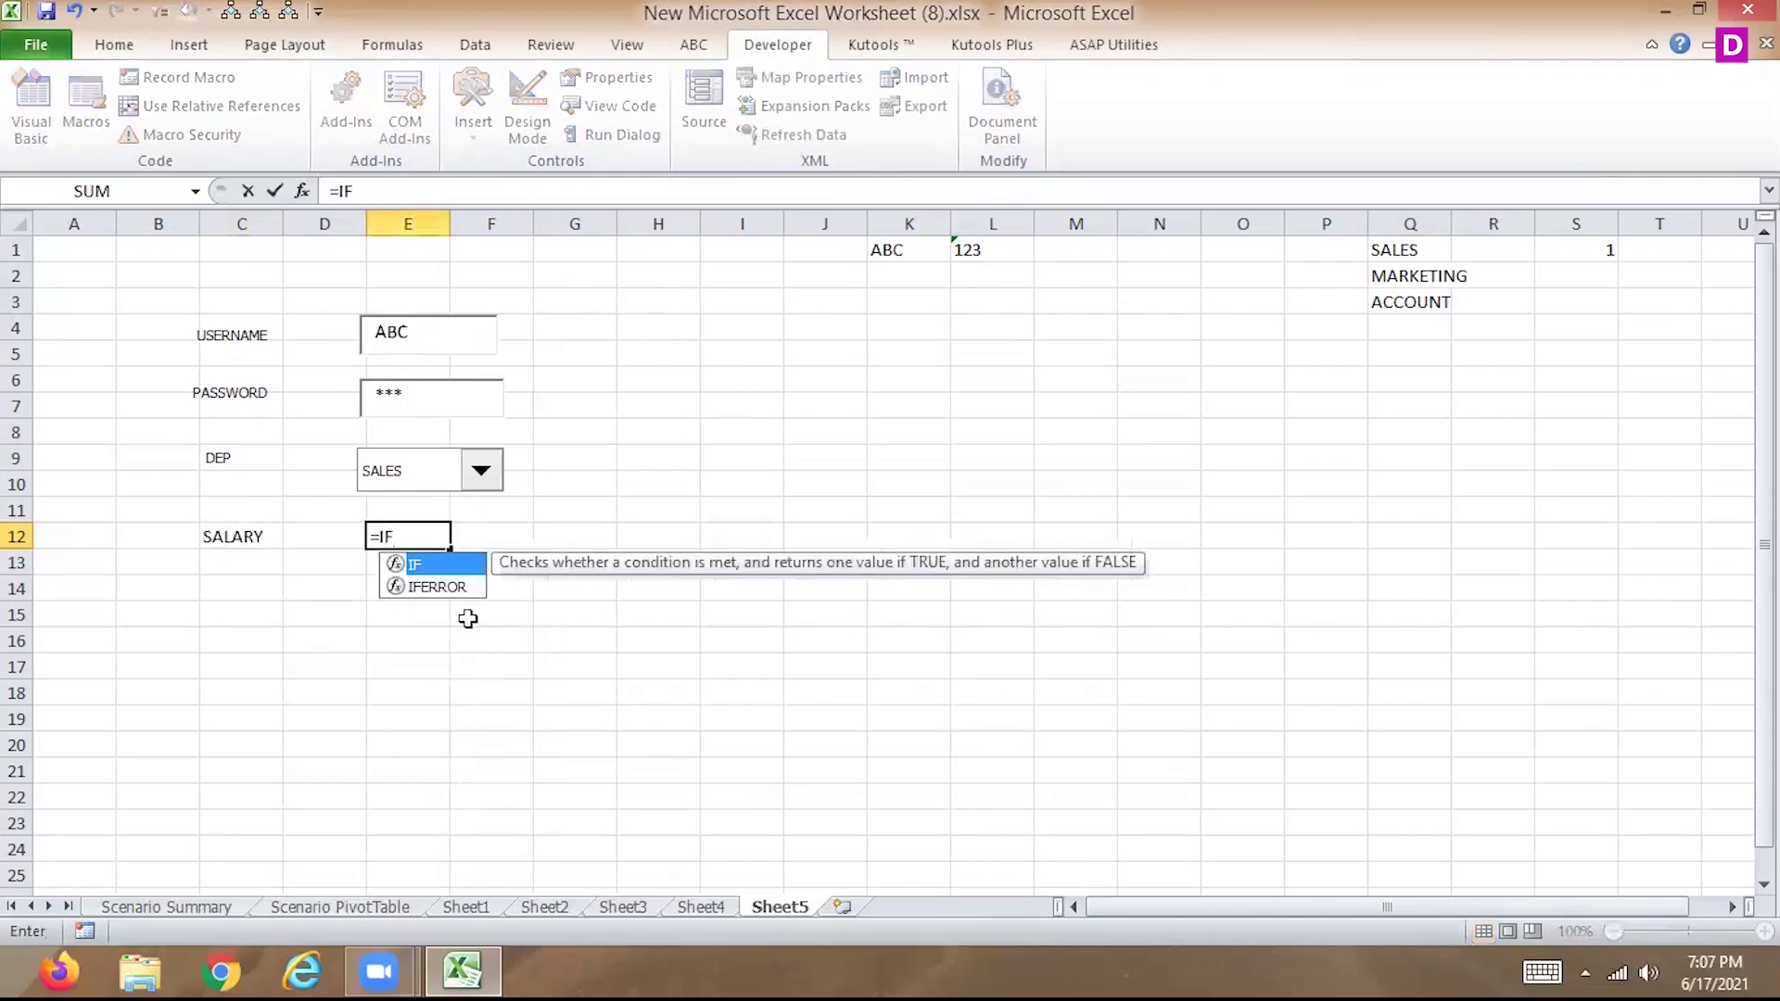
pyautogui.press('Tab')
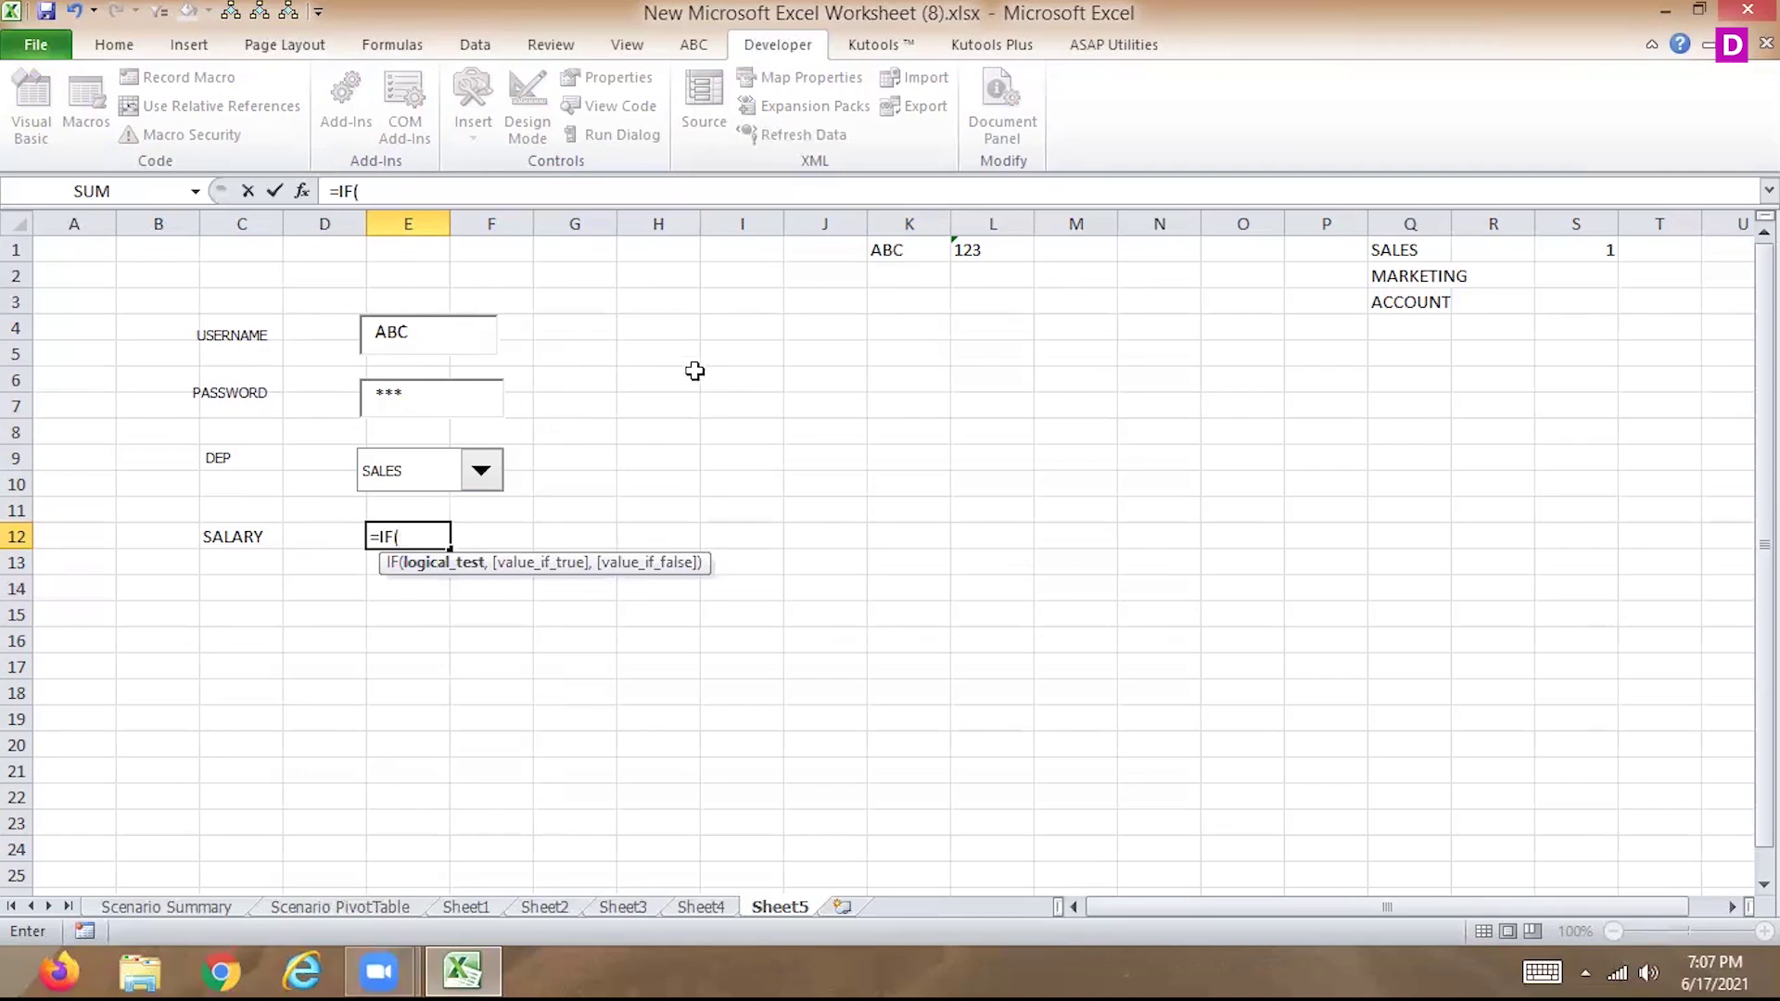
pyautogui.write('K1="ABC",')
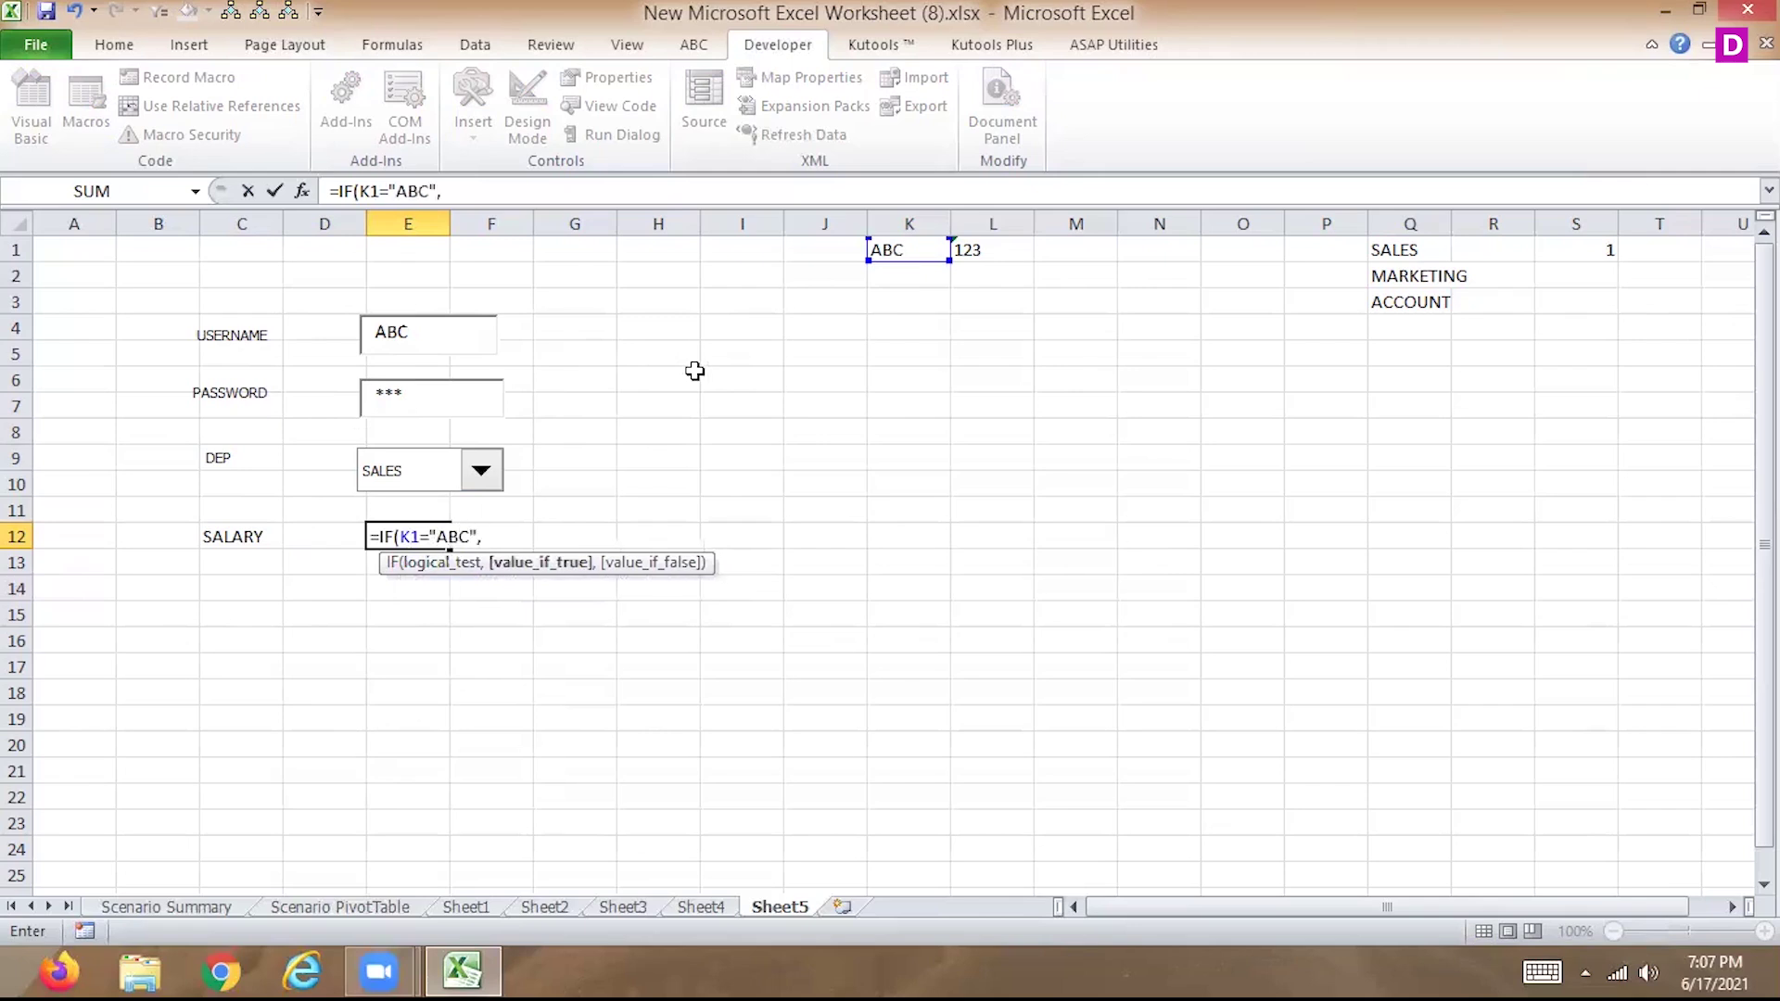
pyautogui.write('IF(')
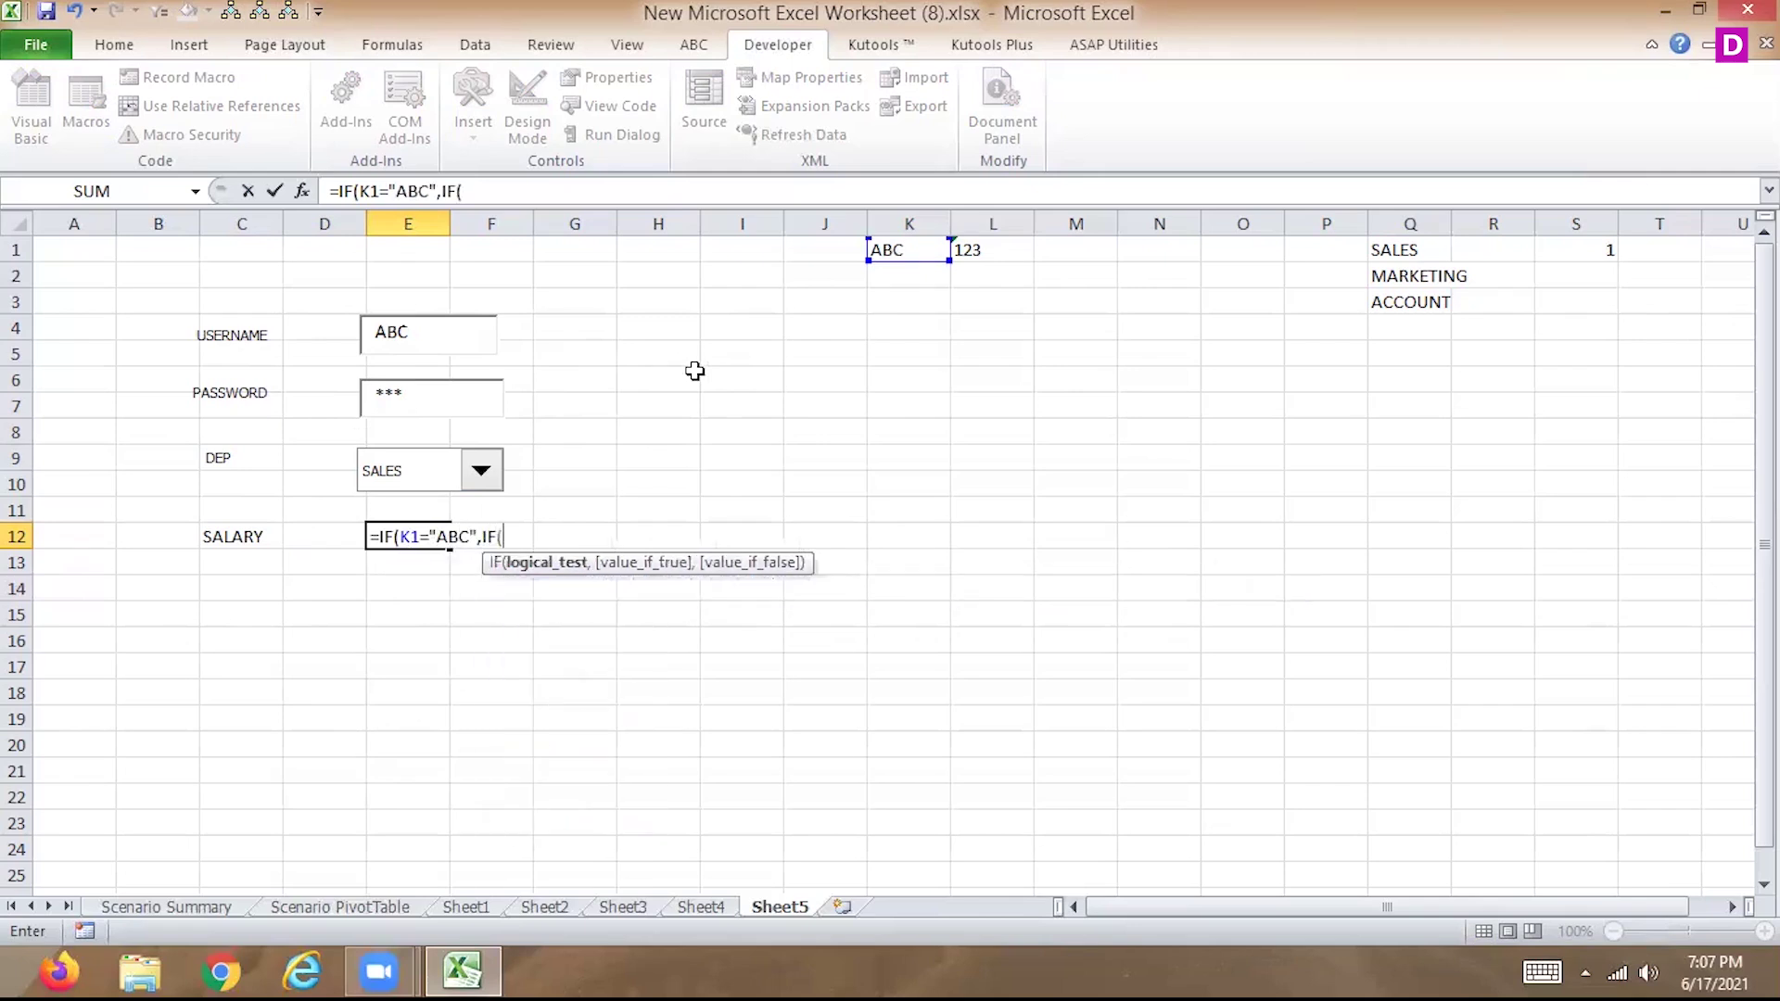
pyautogui.write('L')
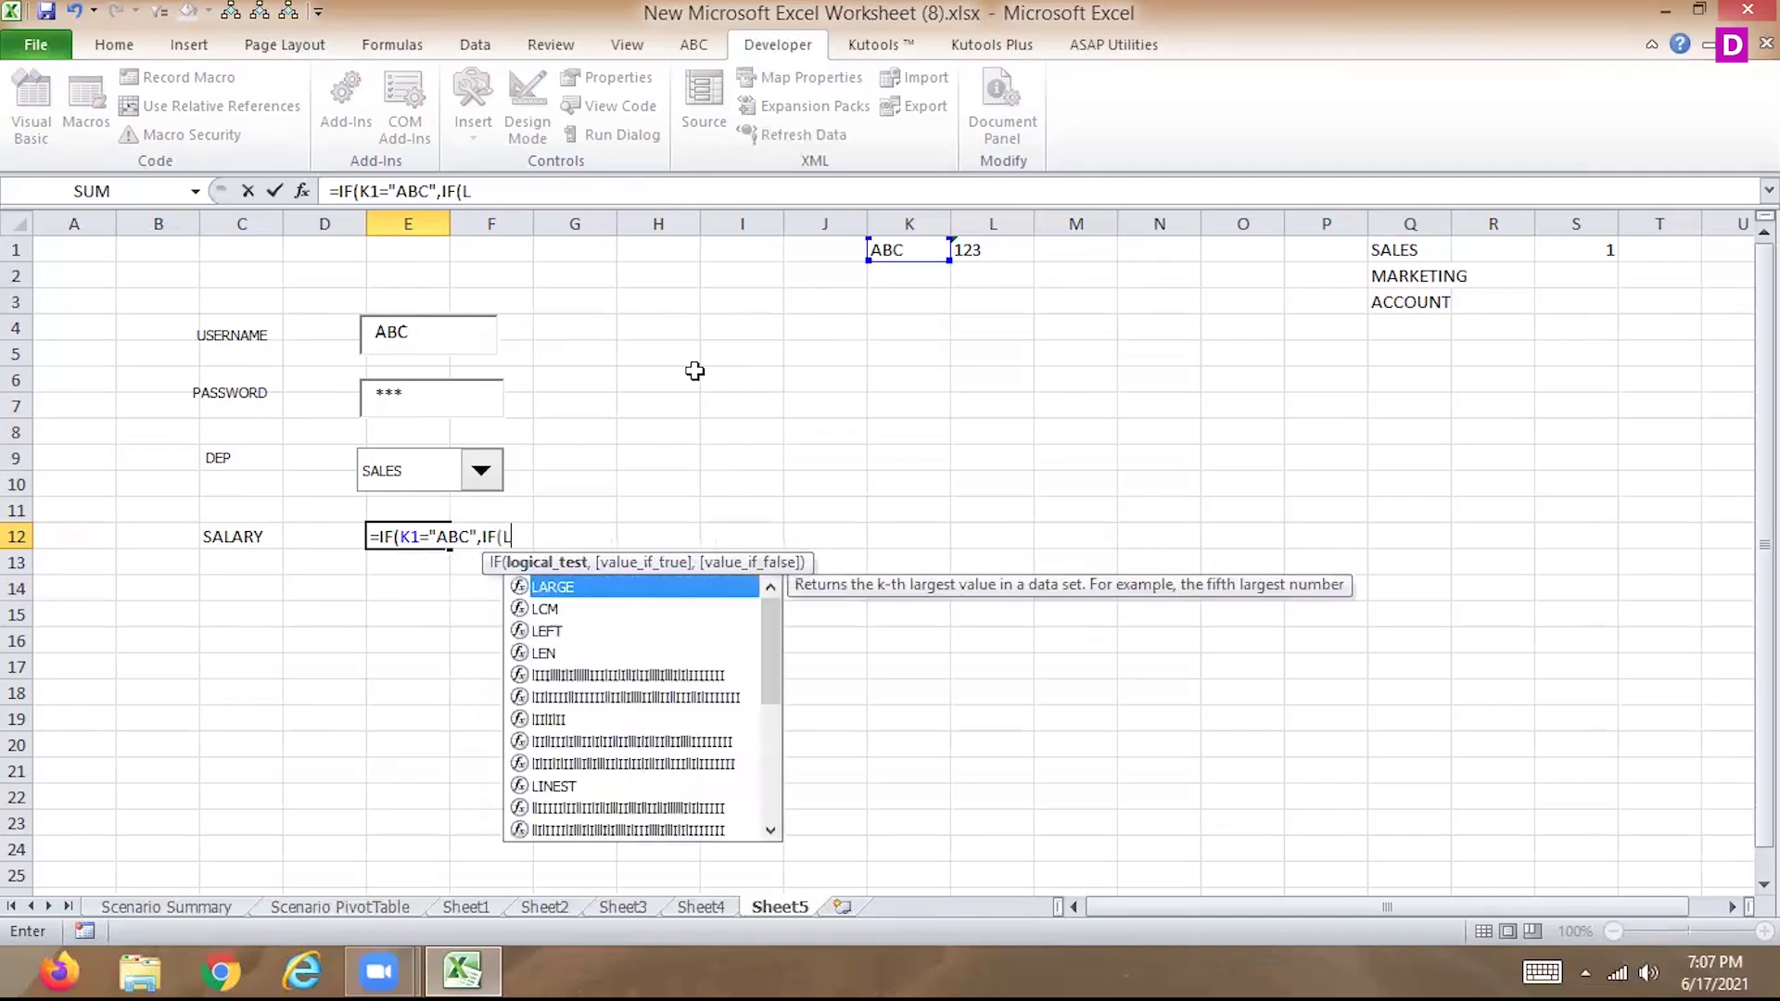
pyautogui.write('1=')
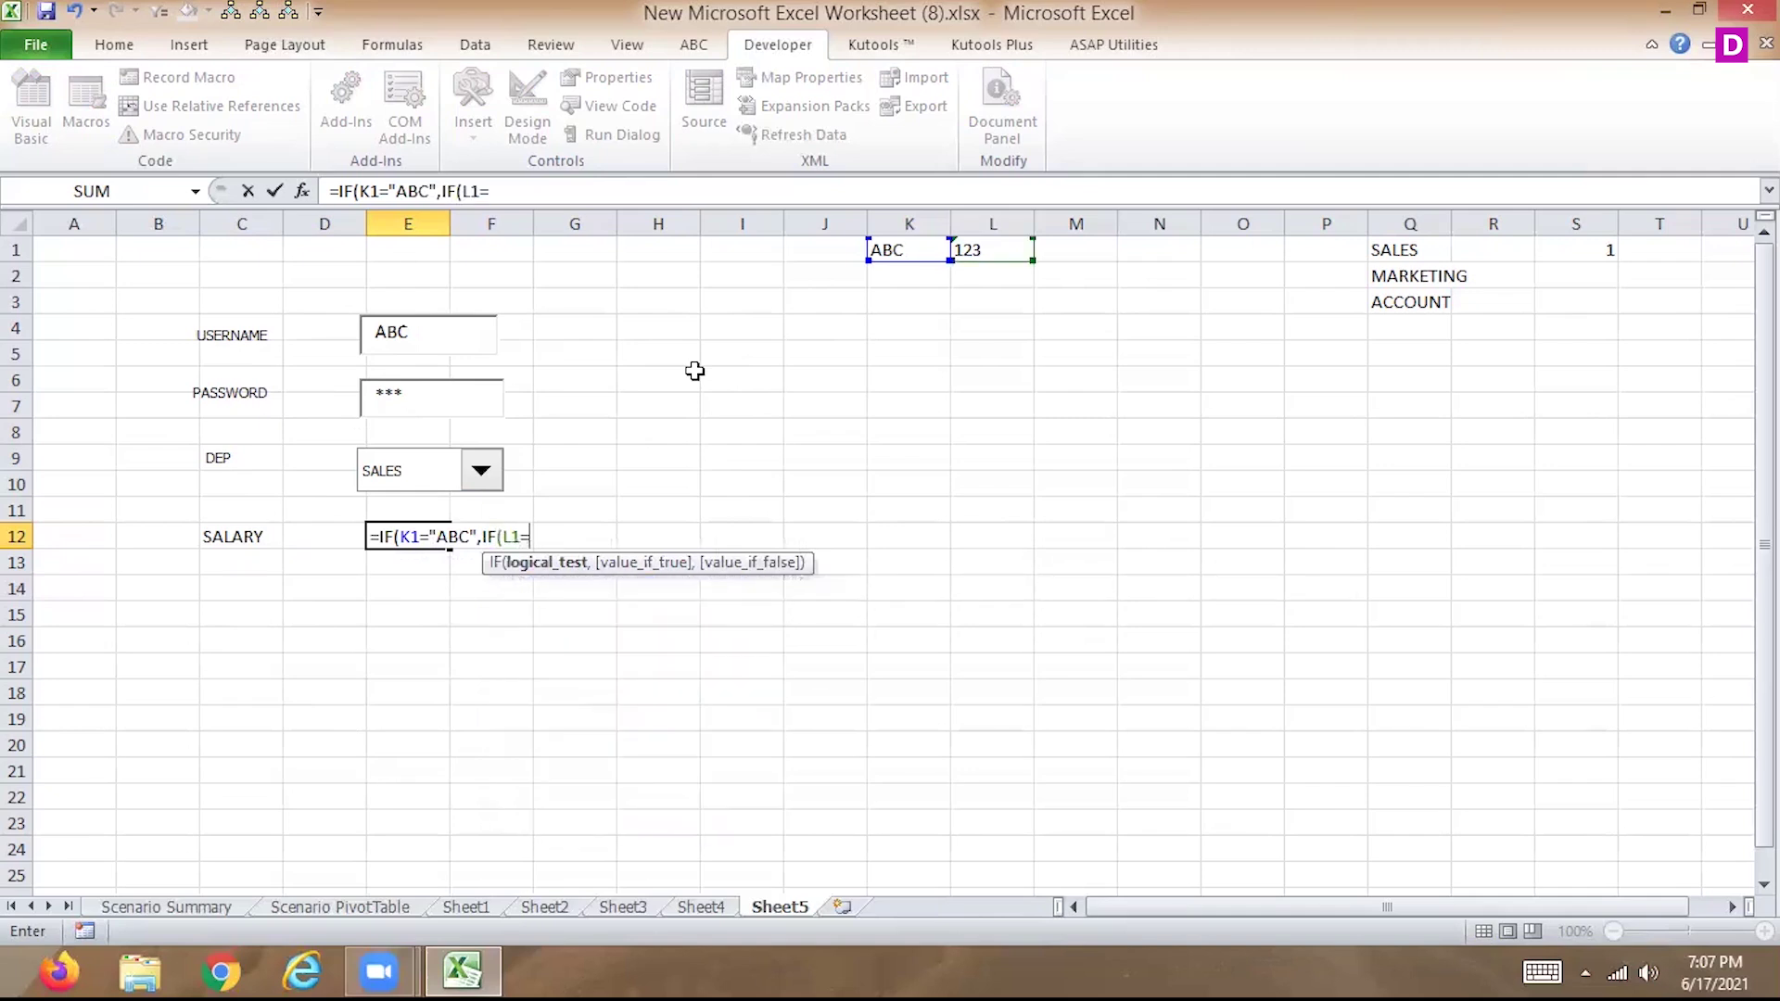
pyautogui.write('123,')
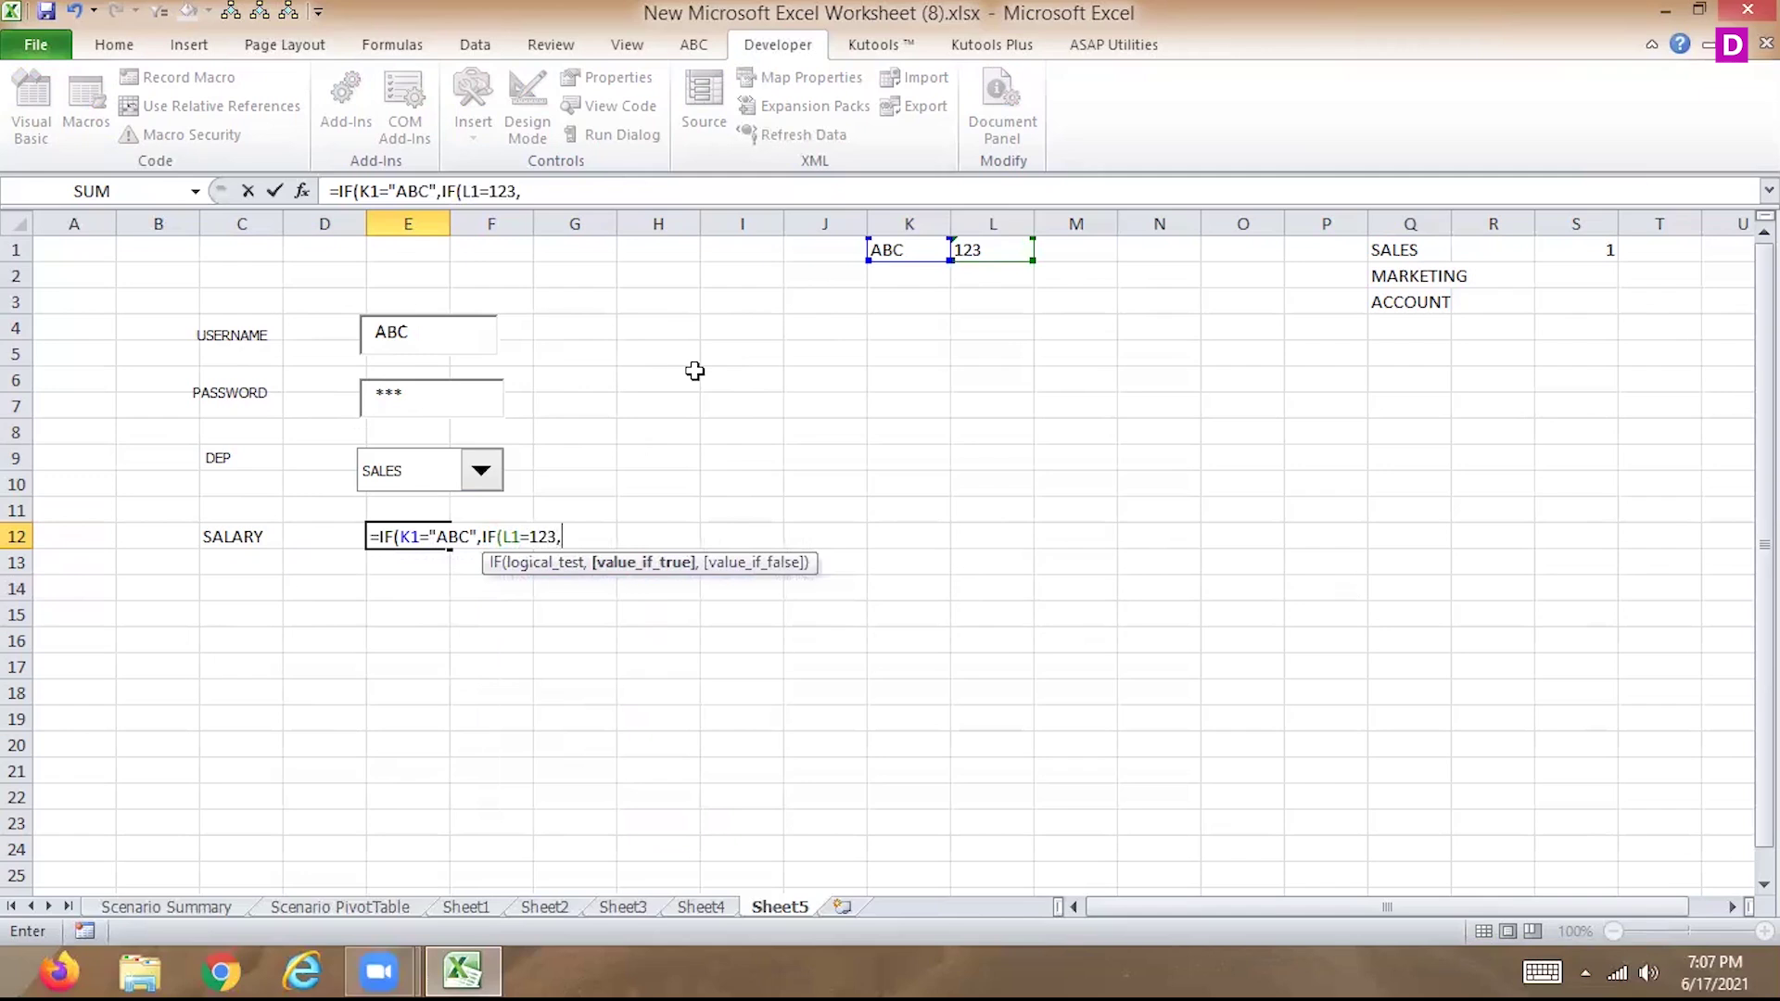
# Complete E12's formula with IF(S1=1,150000,130000), returning 160000 for a wrong password and 190000 for a wrong username.
pyautogui.write('IF')
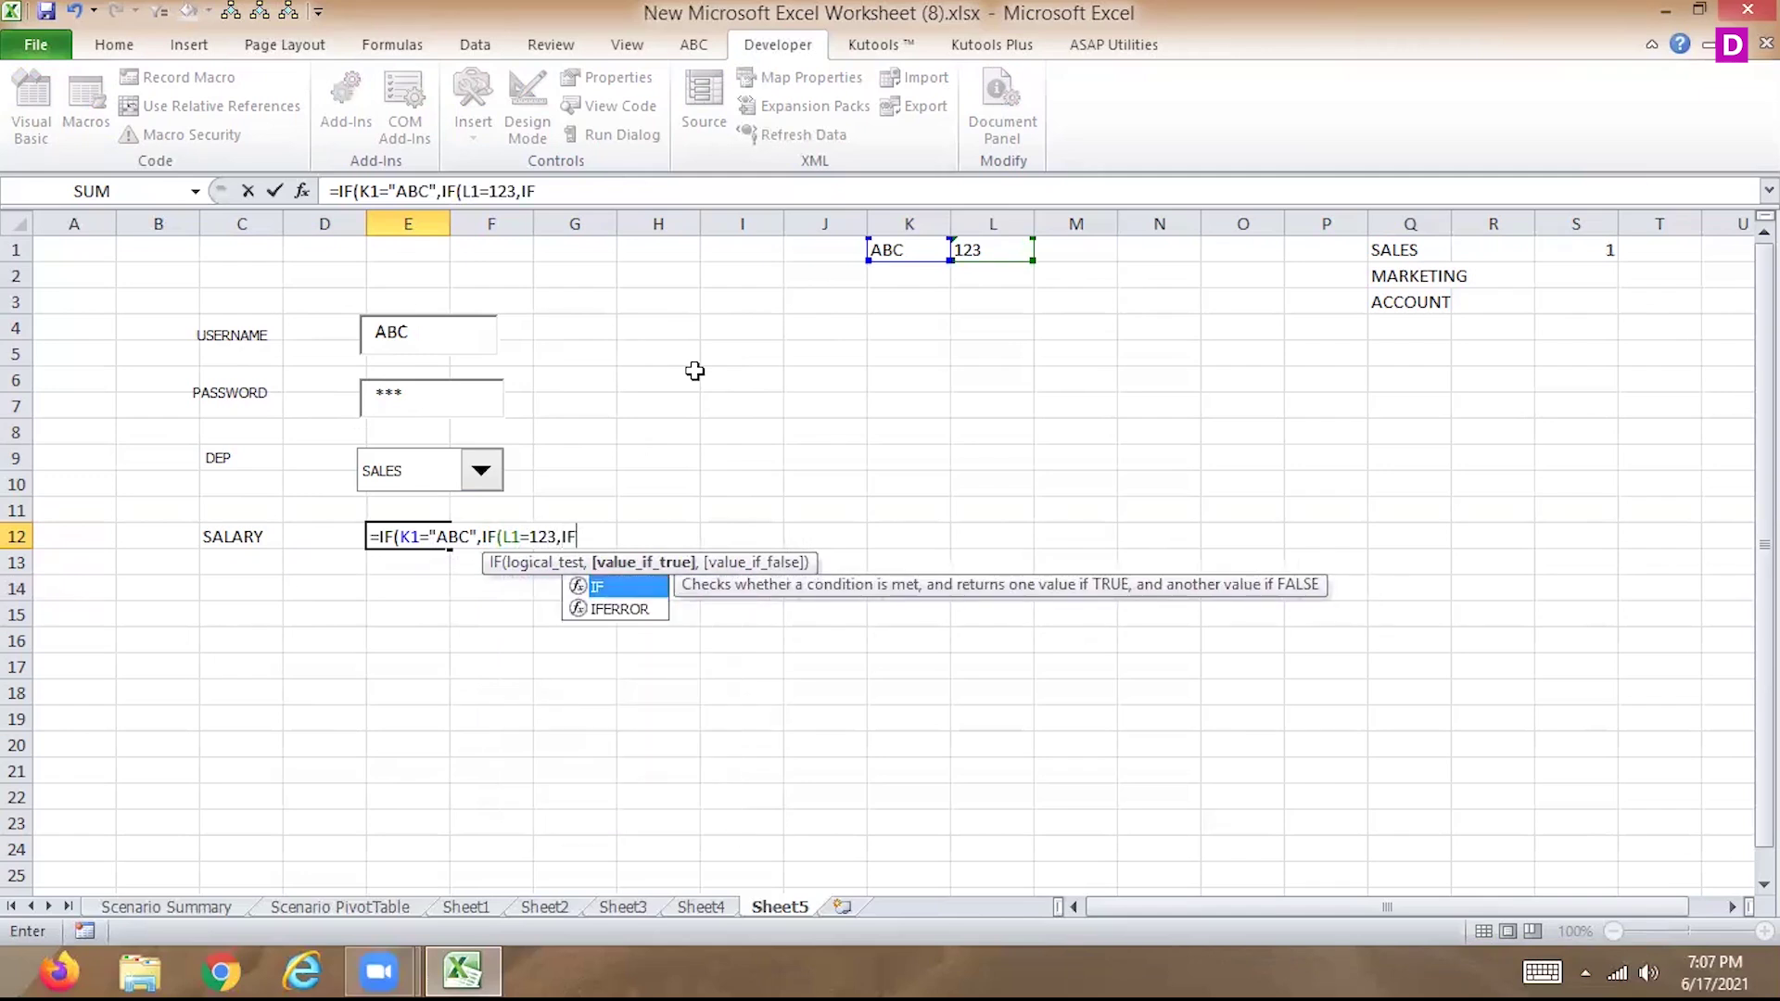
pyautogui.write('(')
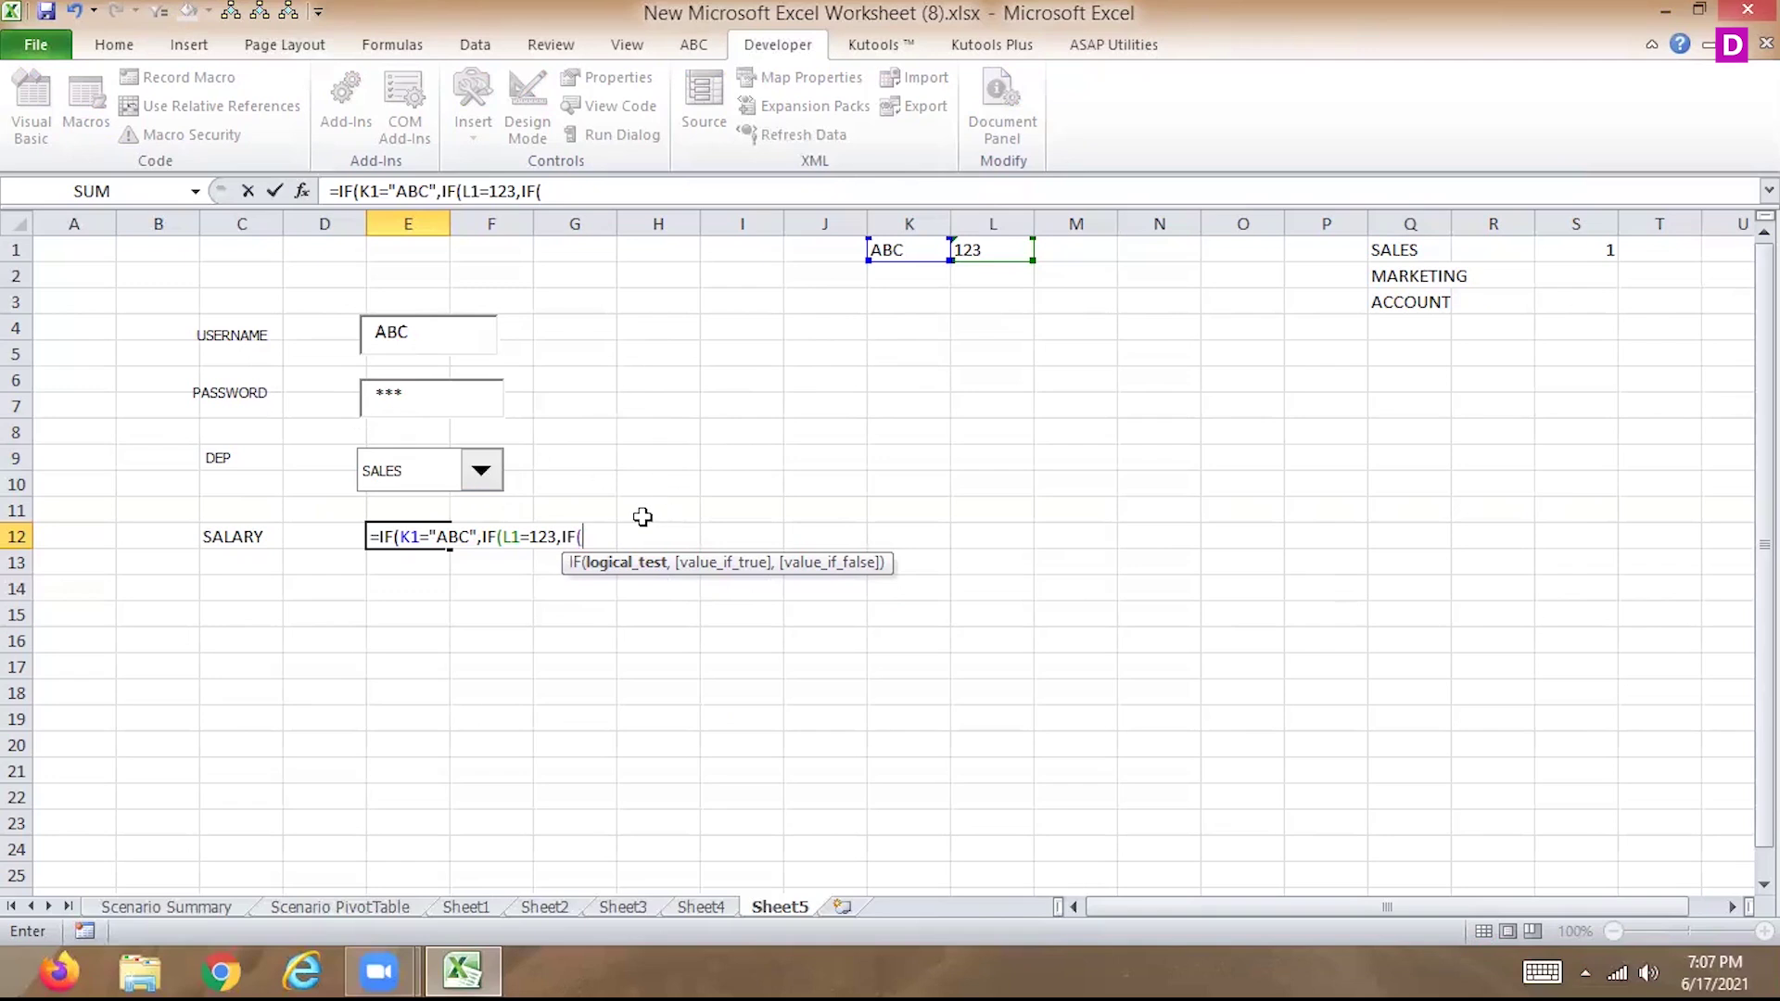
pyautogui.write('S1=1,')
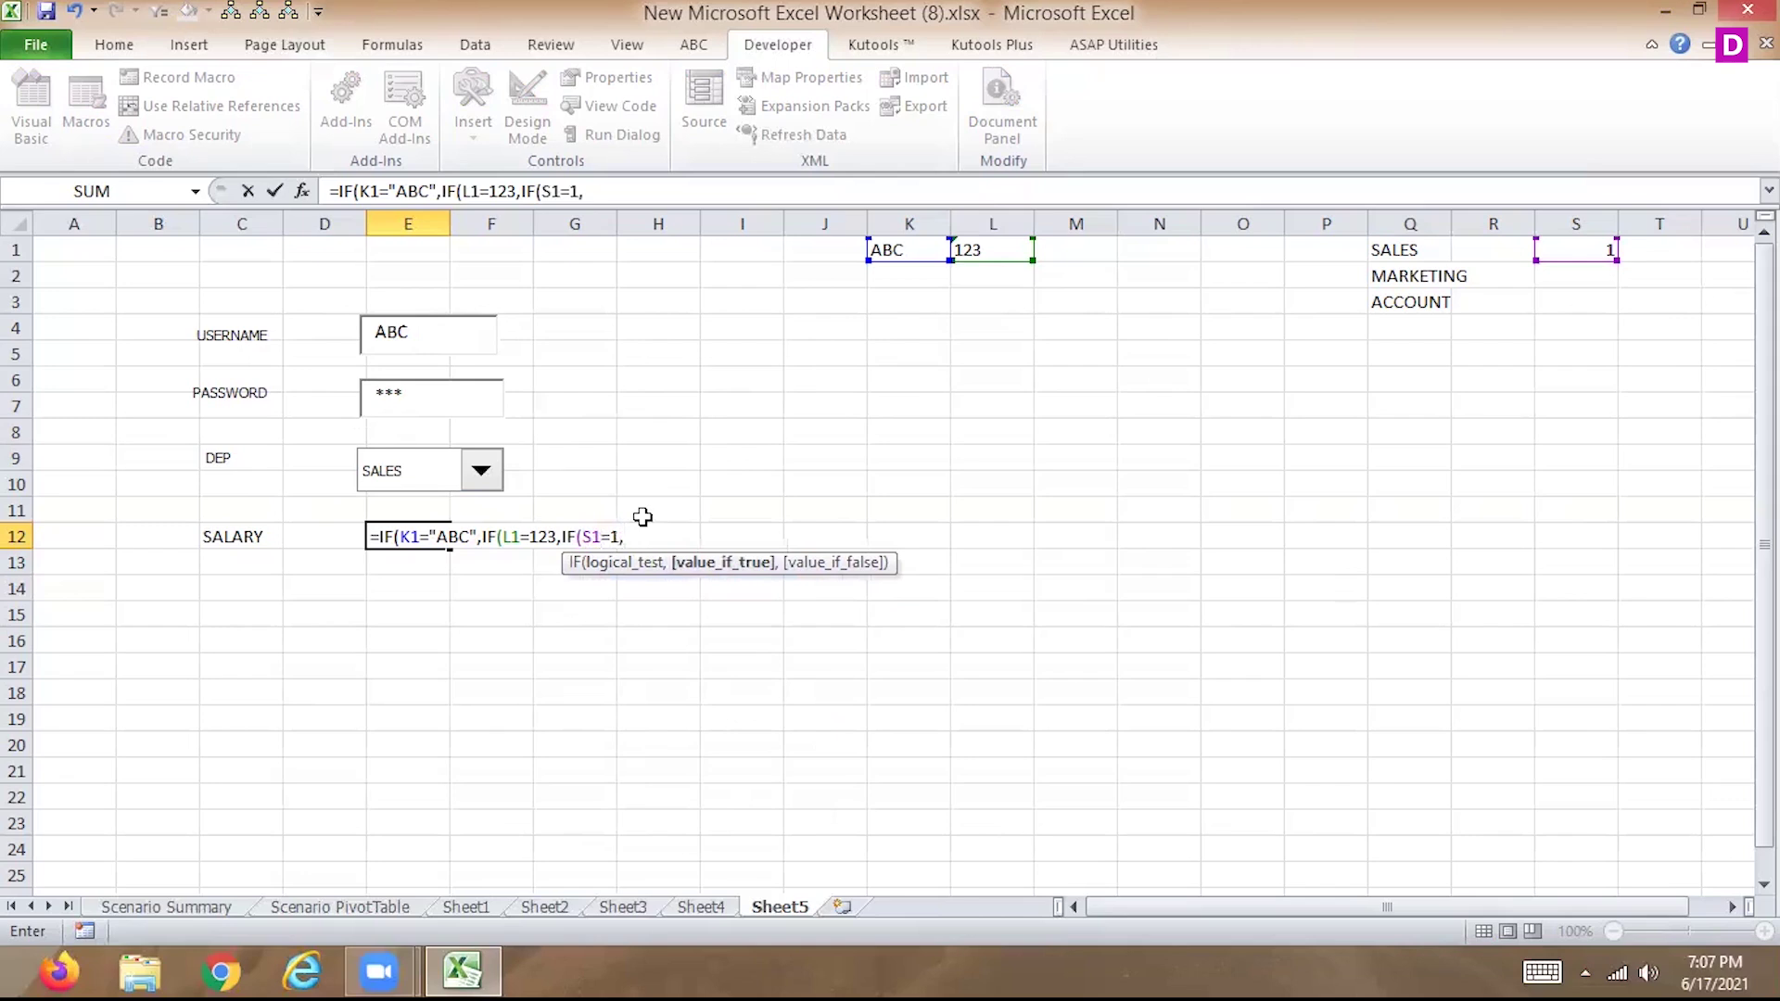
pyautogui.write('150000,1')
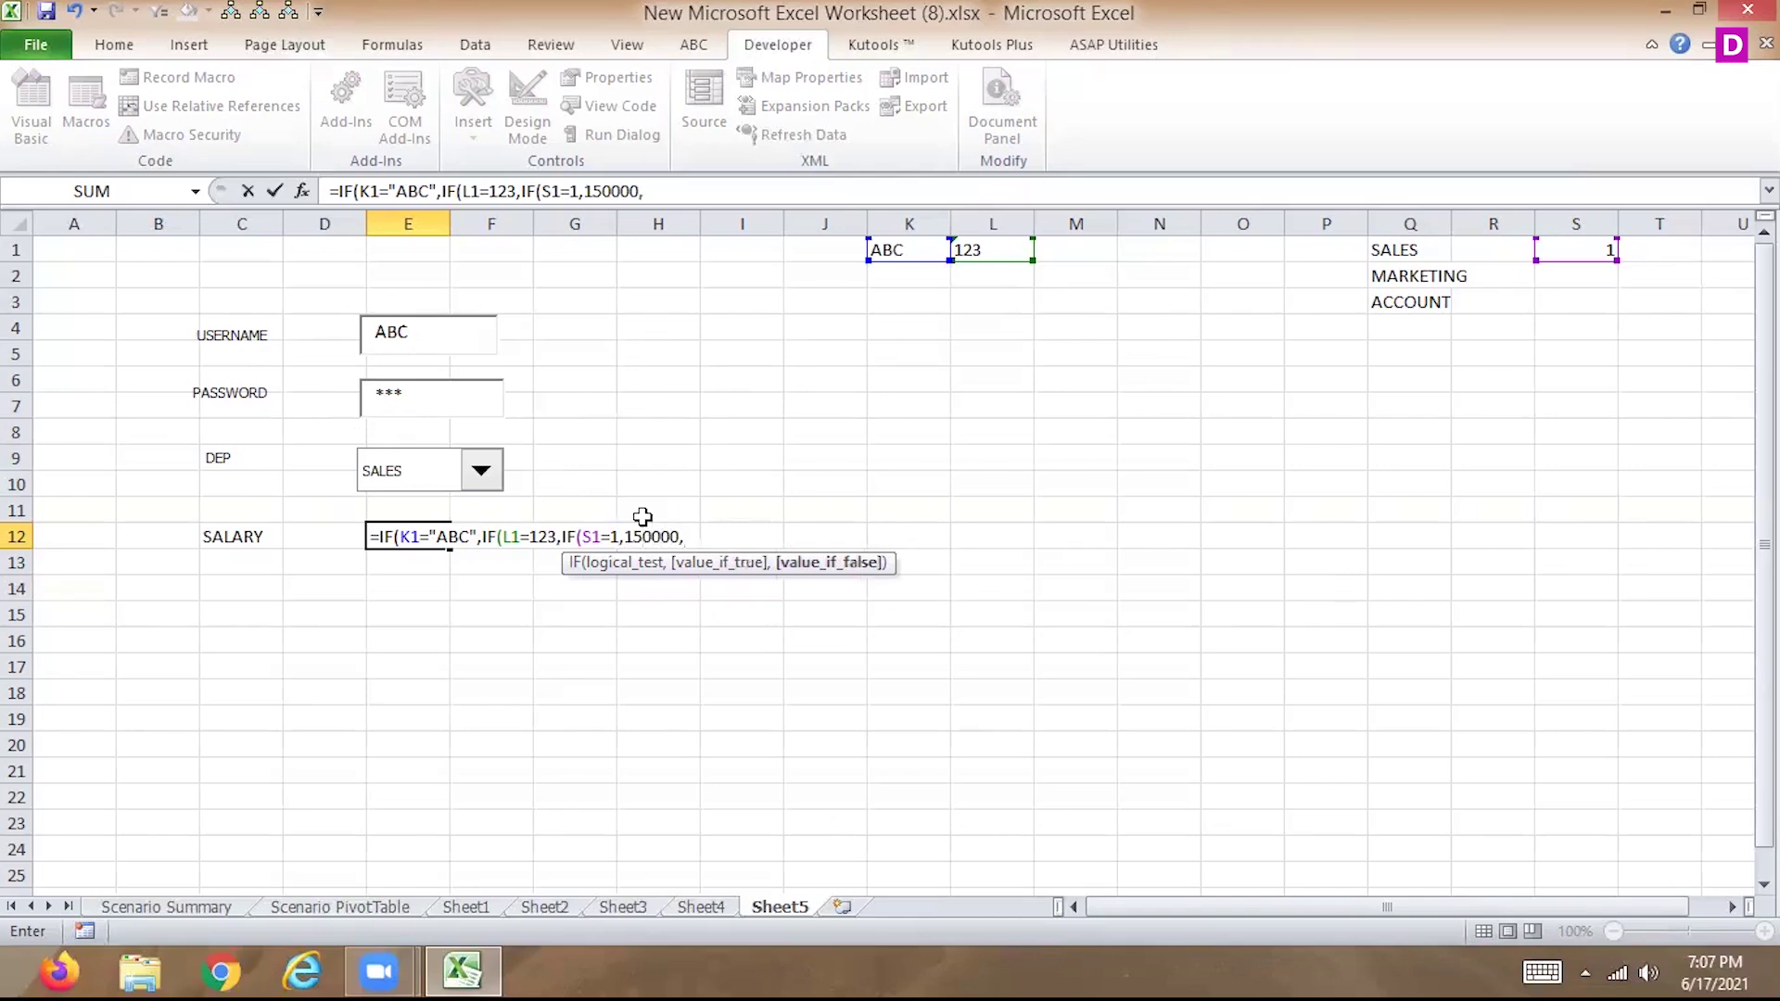
pyautogui.write('30000')
pyautogui.write(')')
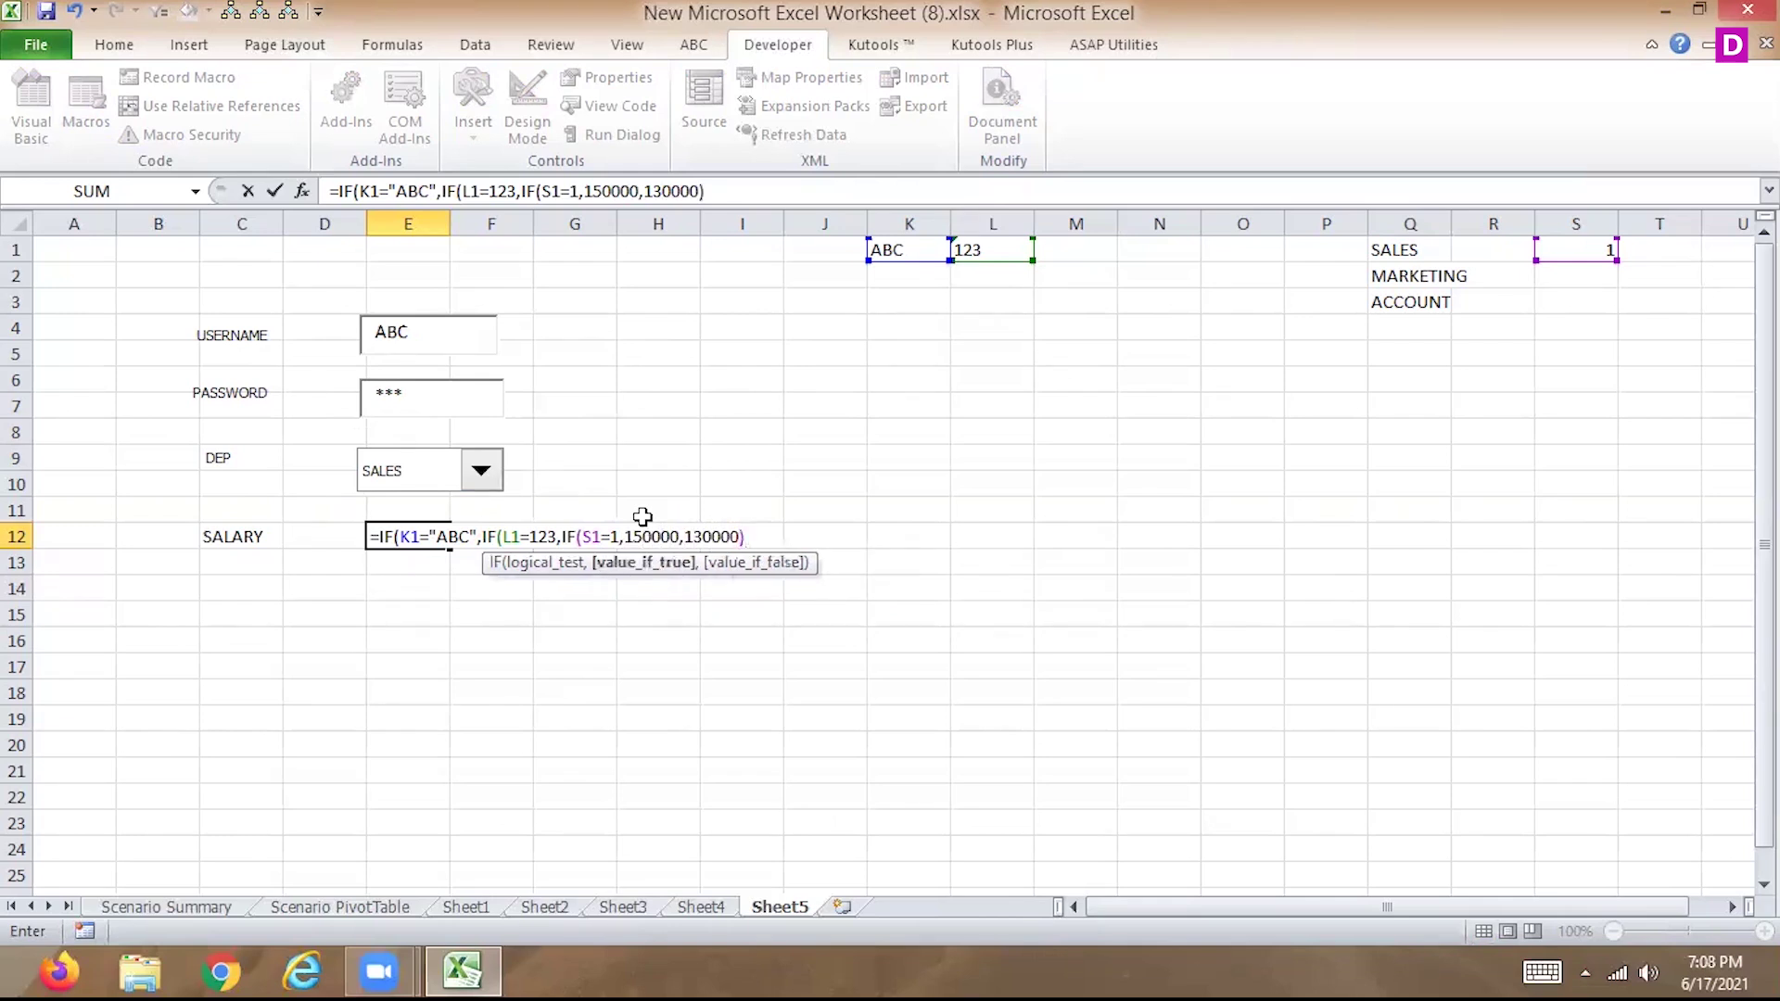
pyautogui.write(',')
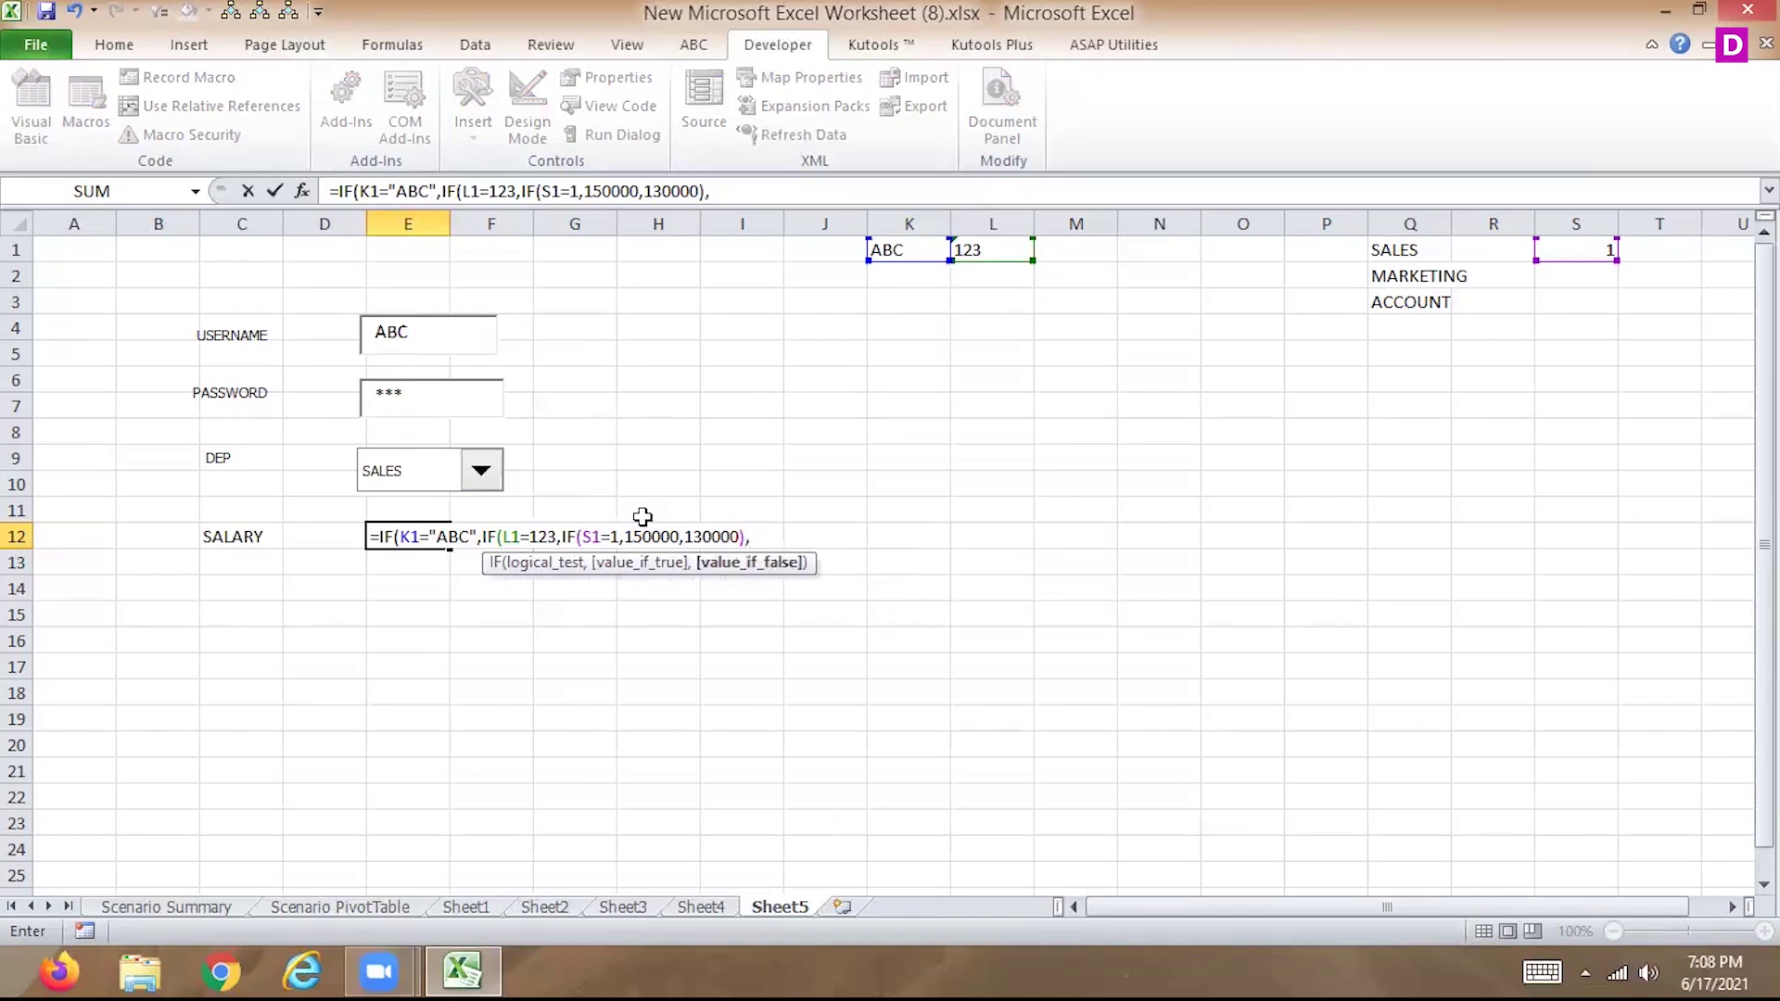
pyautogui.write('160000)')
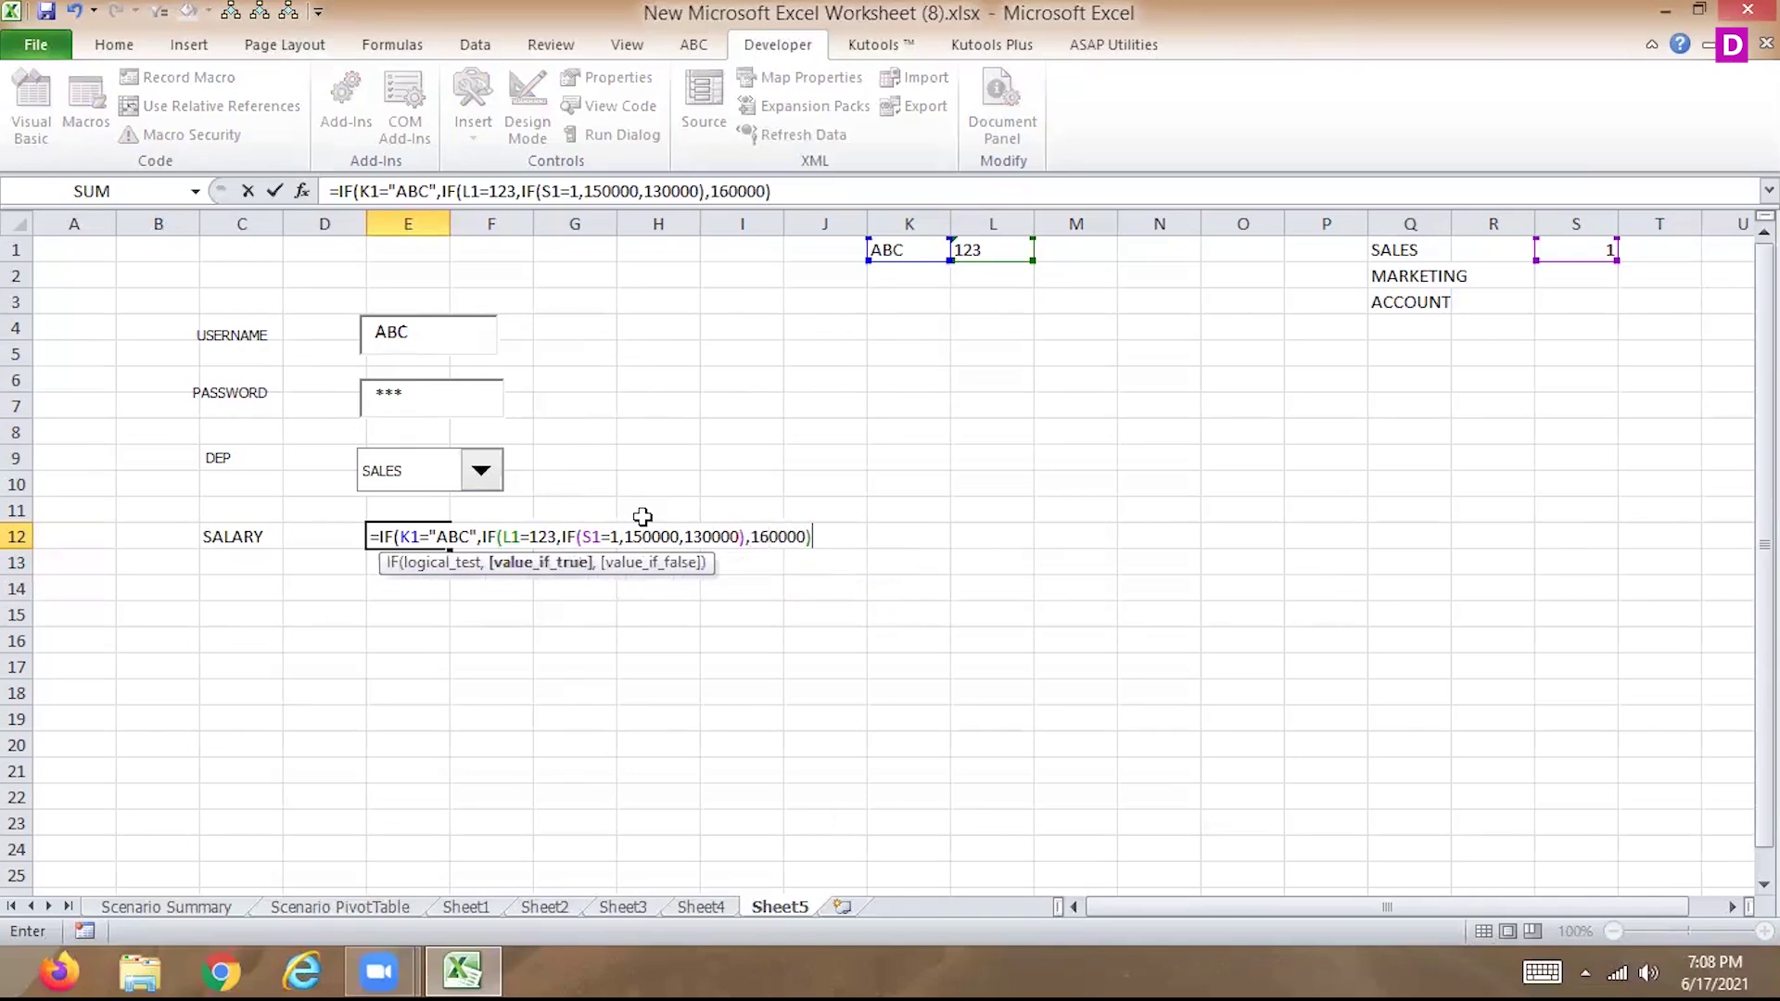
pyautogui.write(',')
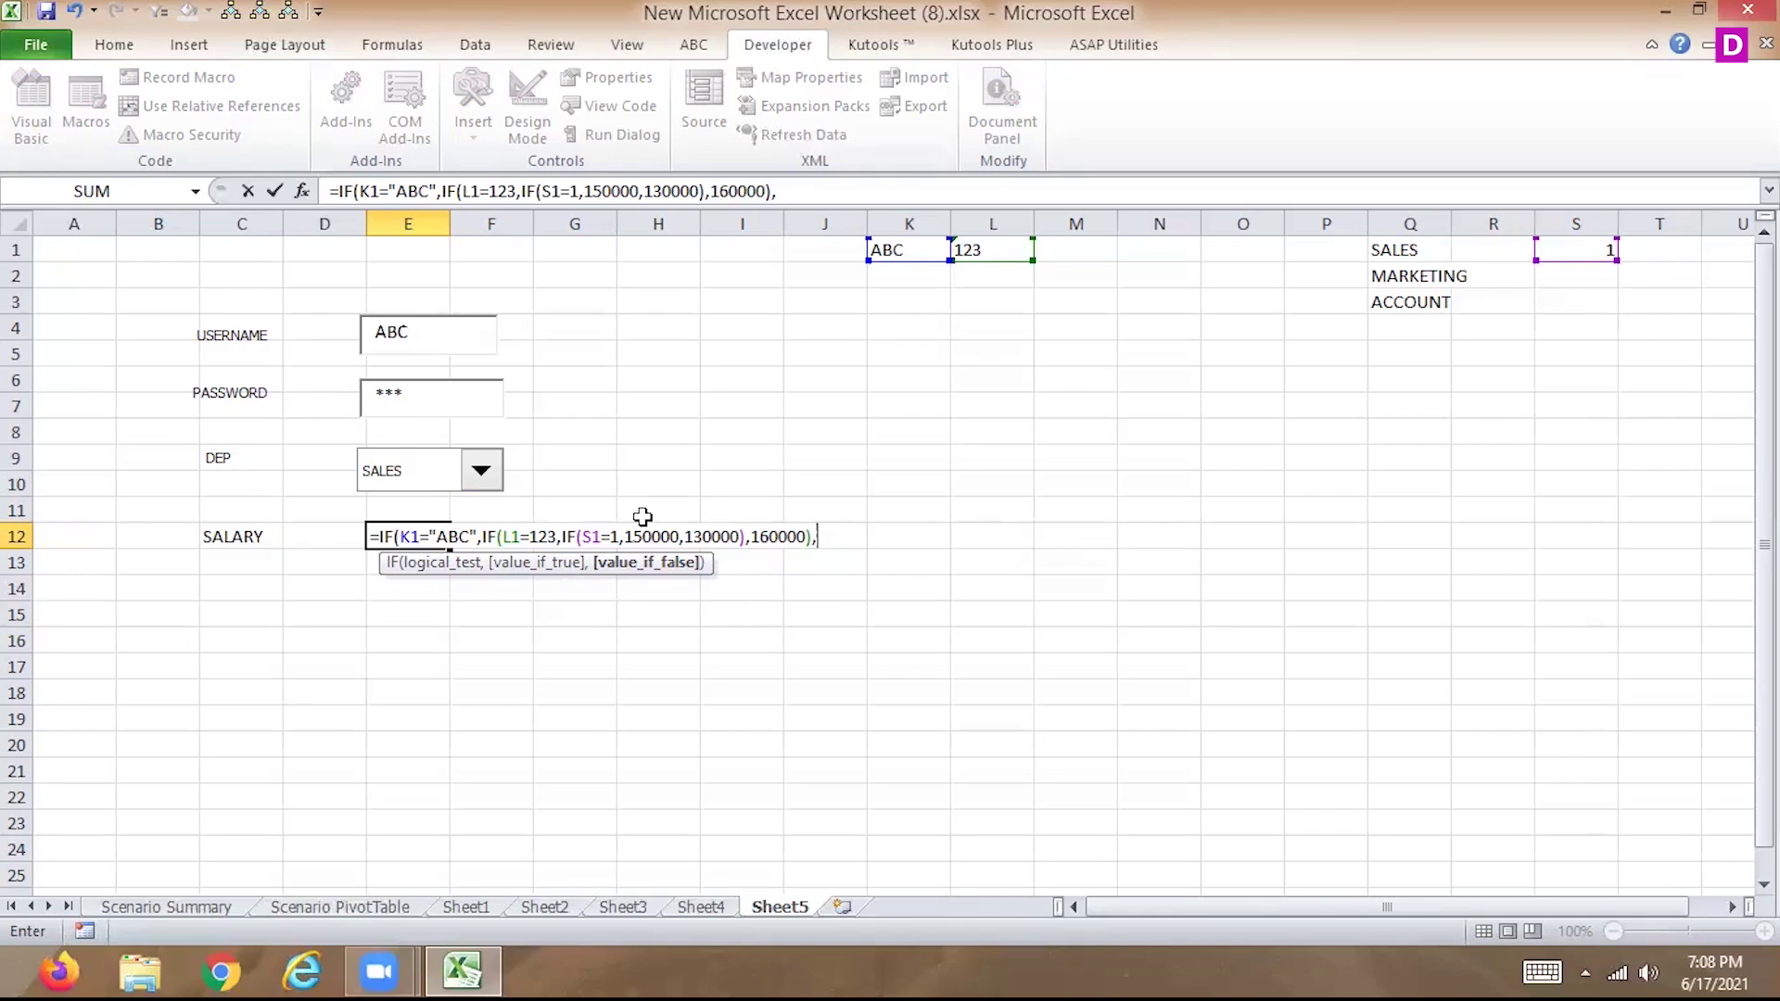
pyautogui.write('190000)')
pyautogui.press('Return')
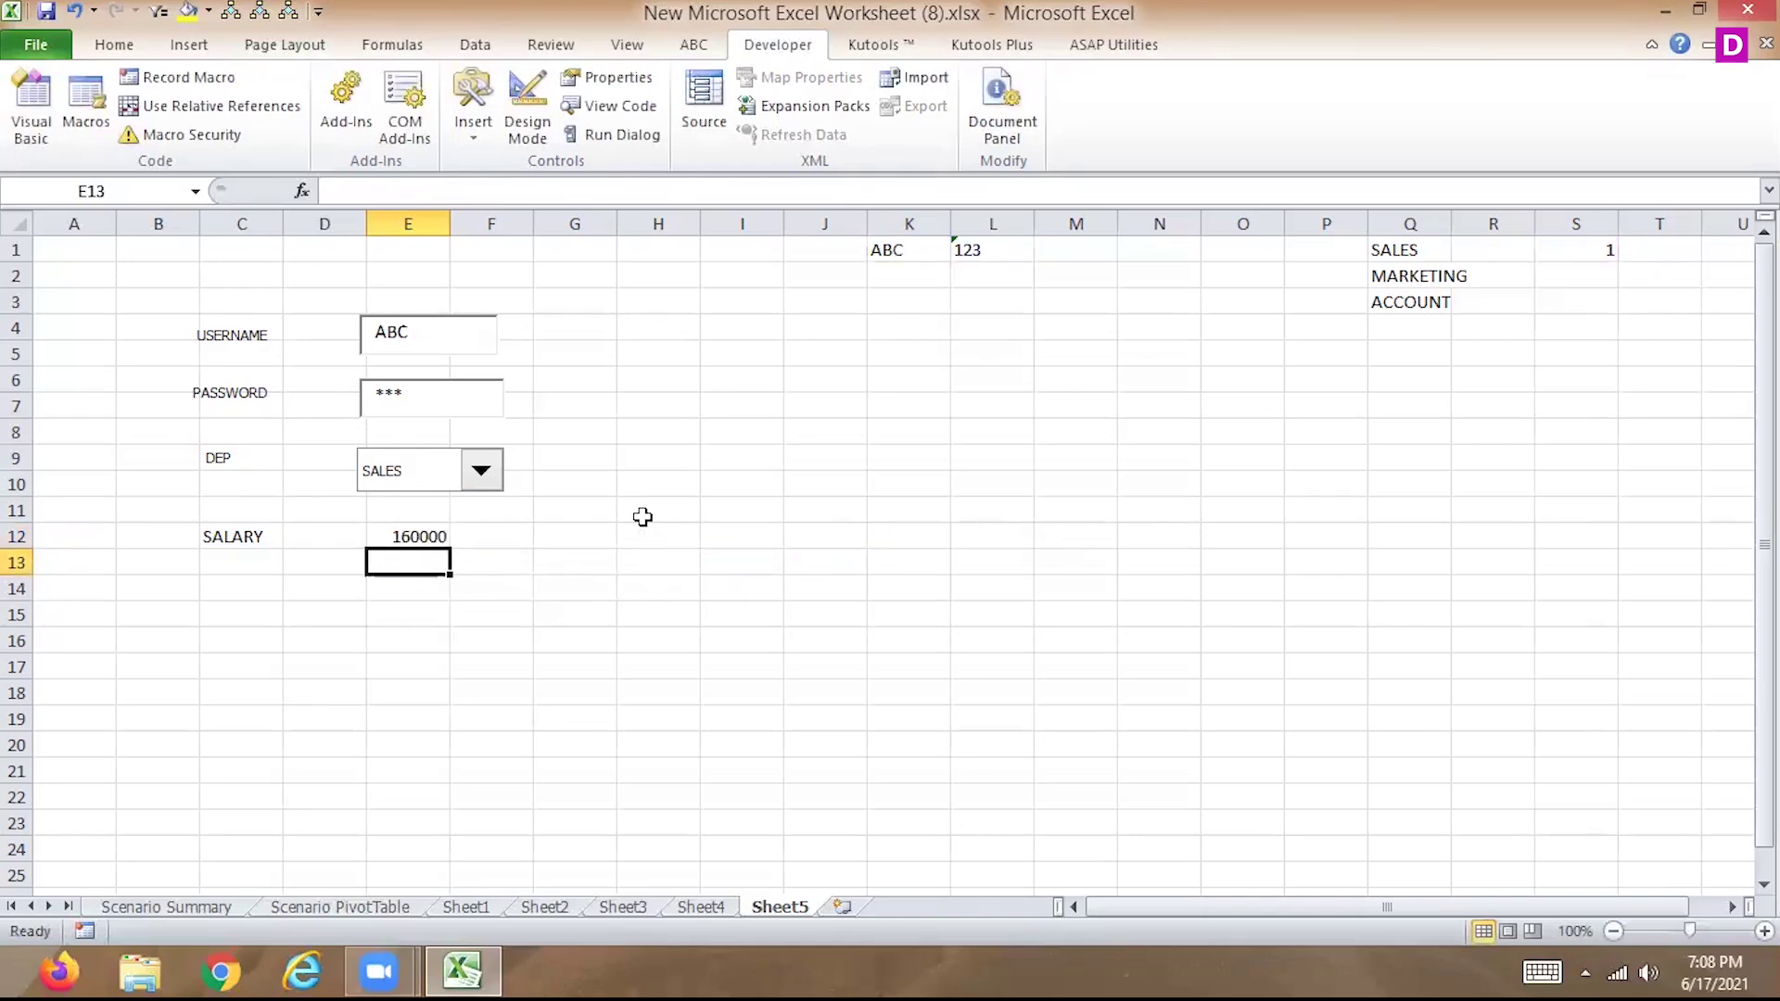
# Test the salary formula in E12 by choosing MARKETING and ACCOUNT in the DEP combo box.
pyautogui.press('Up')
pyautogui.press('Up')
pyautogui.press('Down')
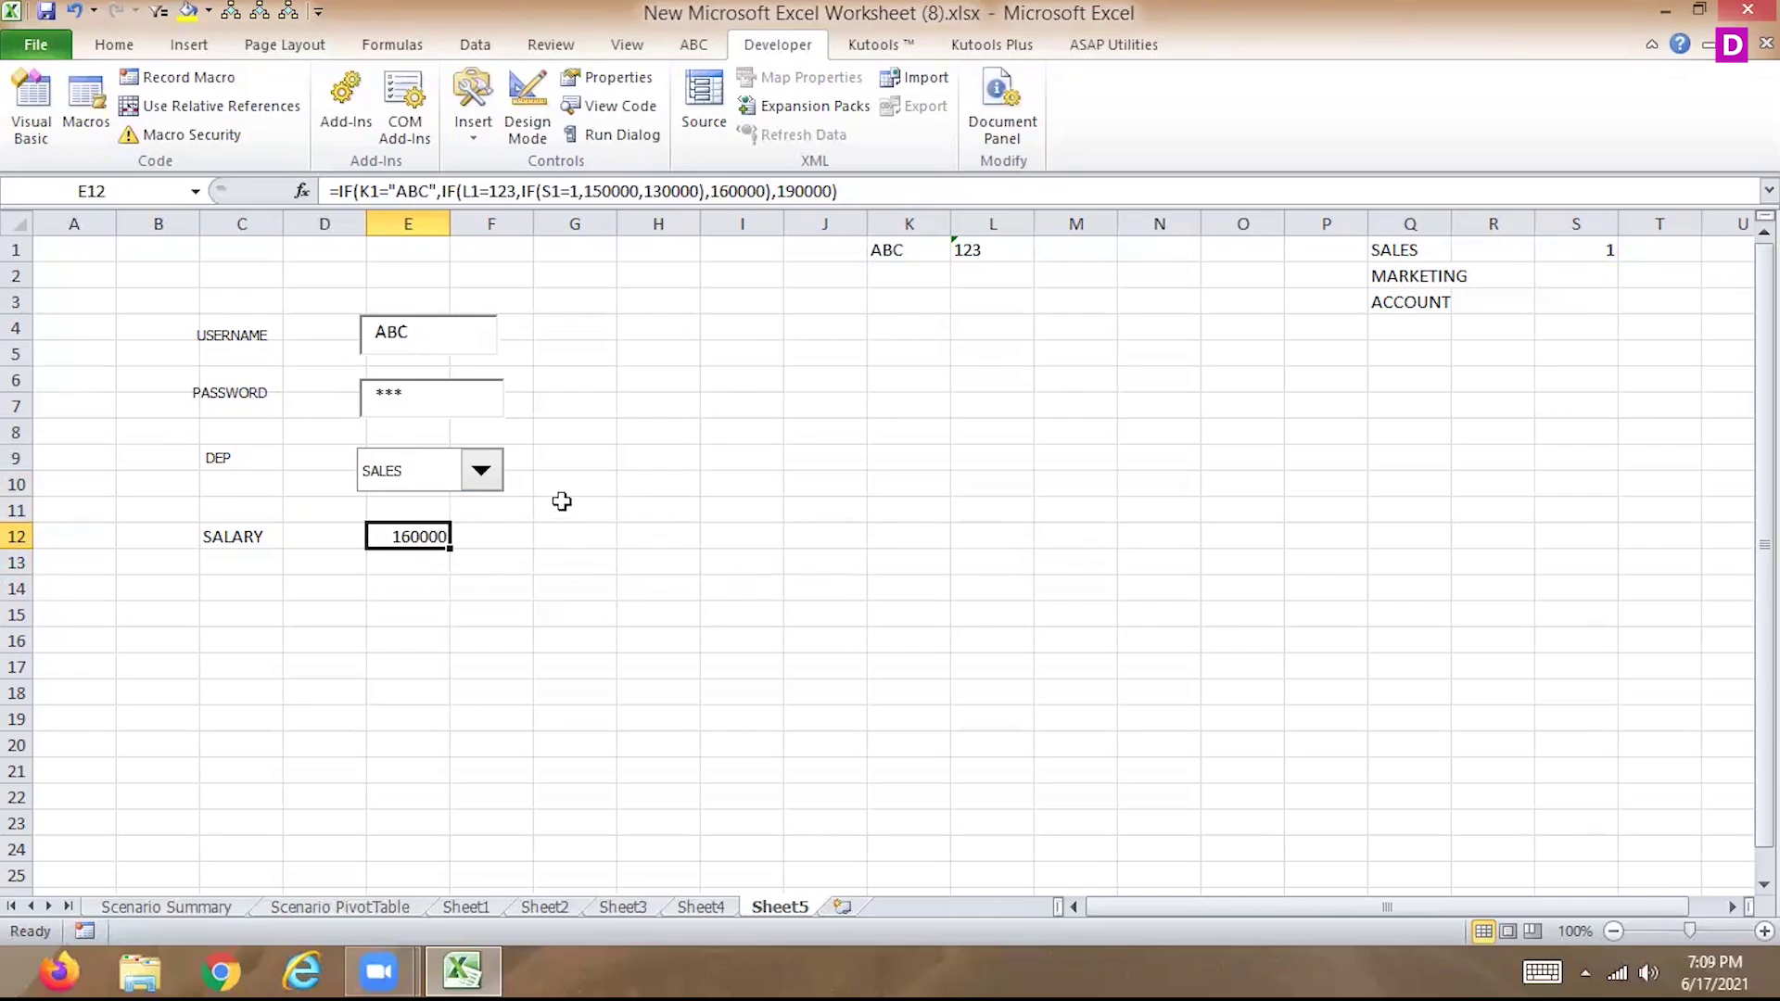
pyautogui.click(482, 473)
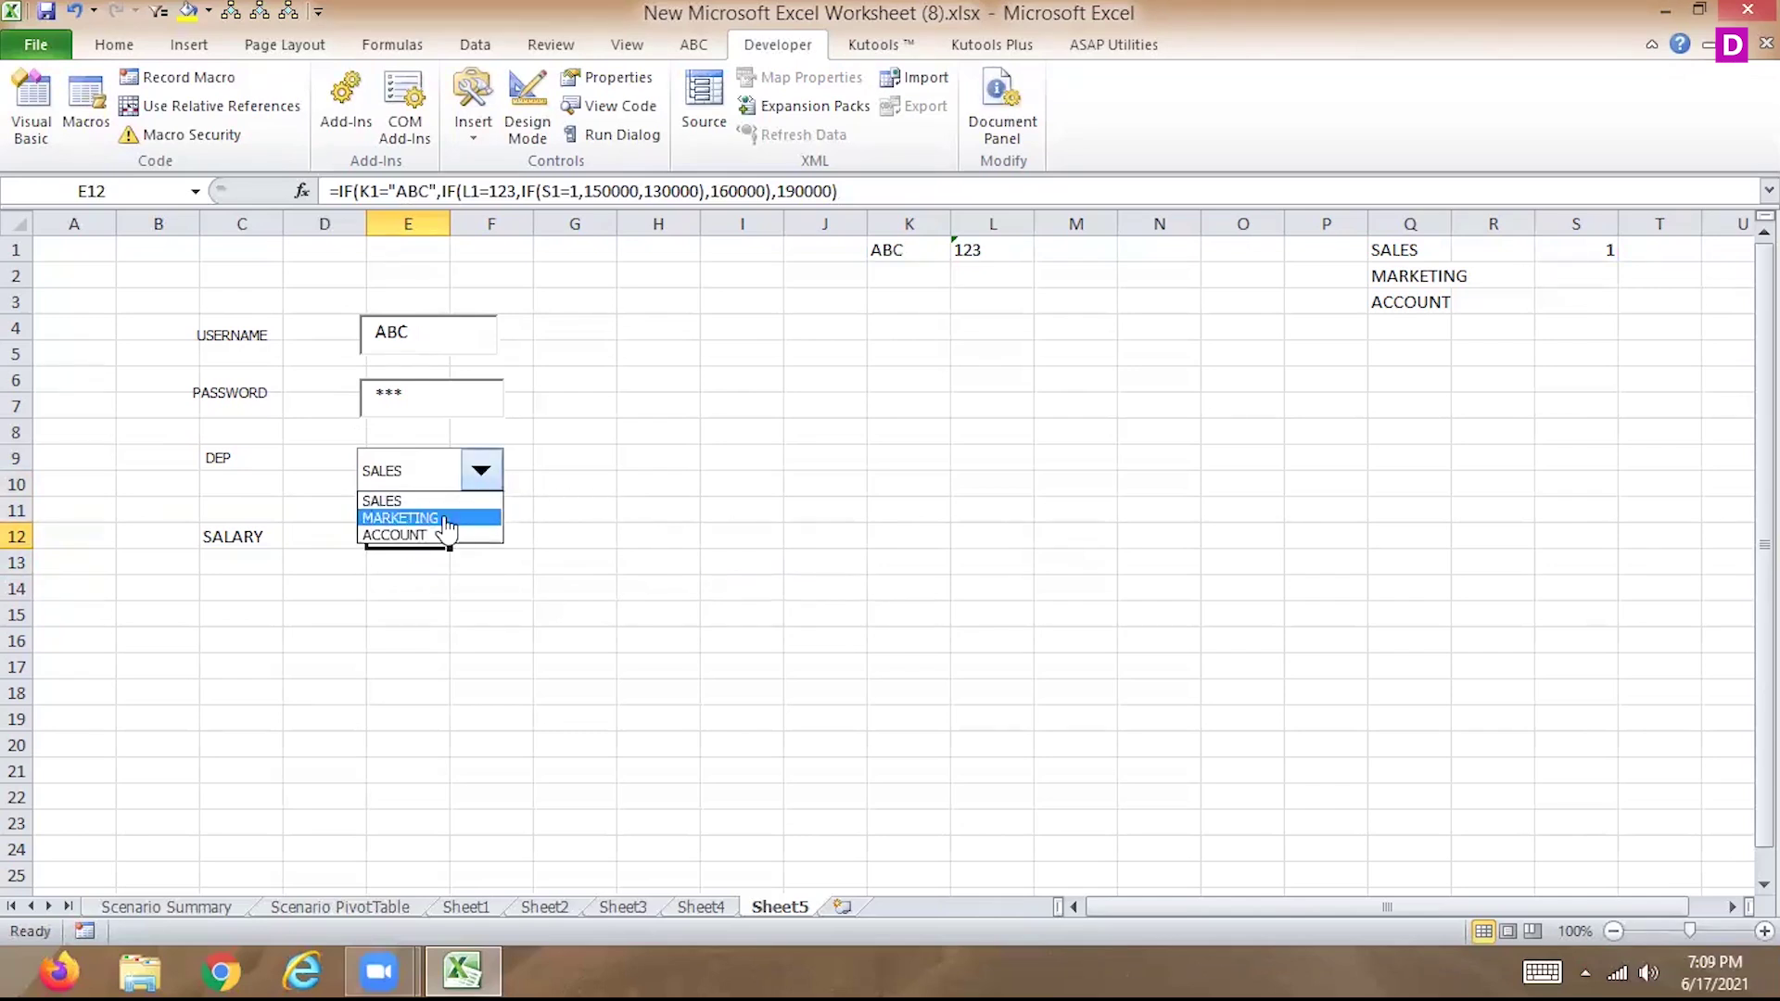
pyautogui.click(446, 519)
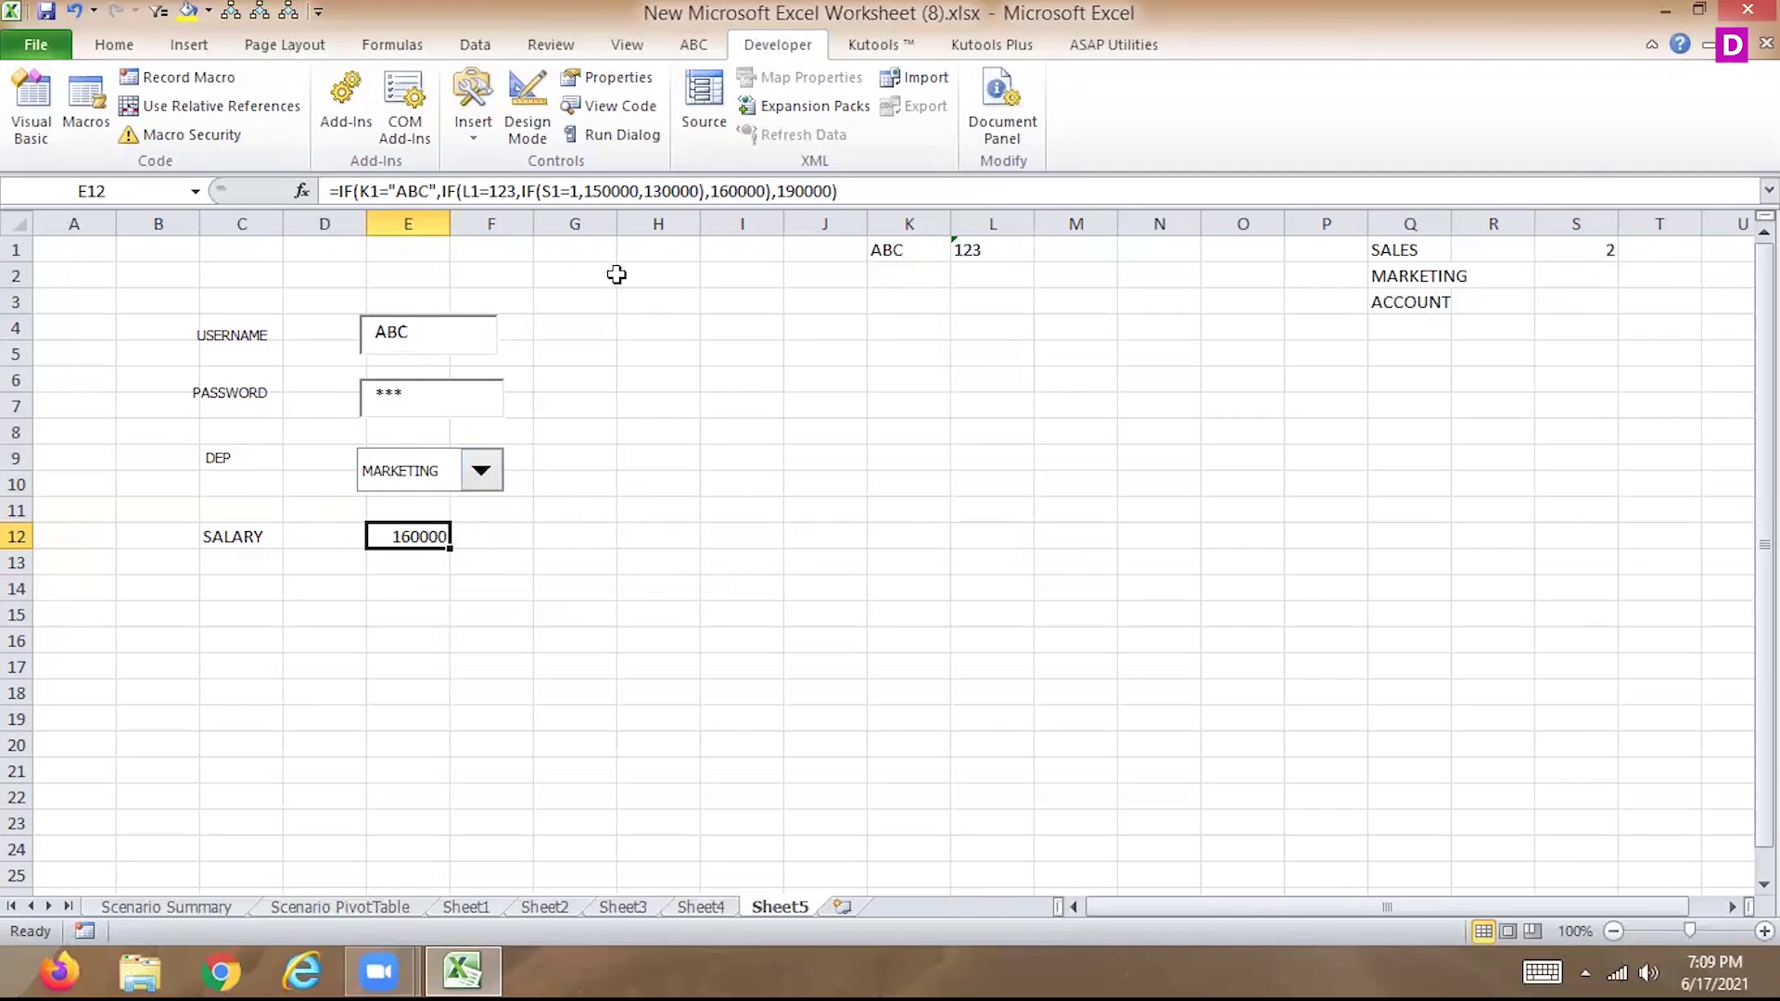
pyautogui.click(473, 477)
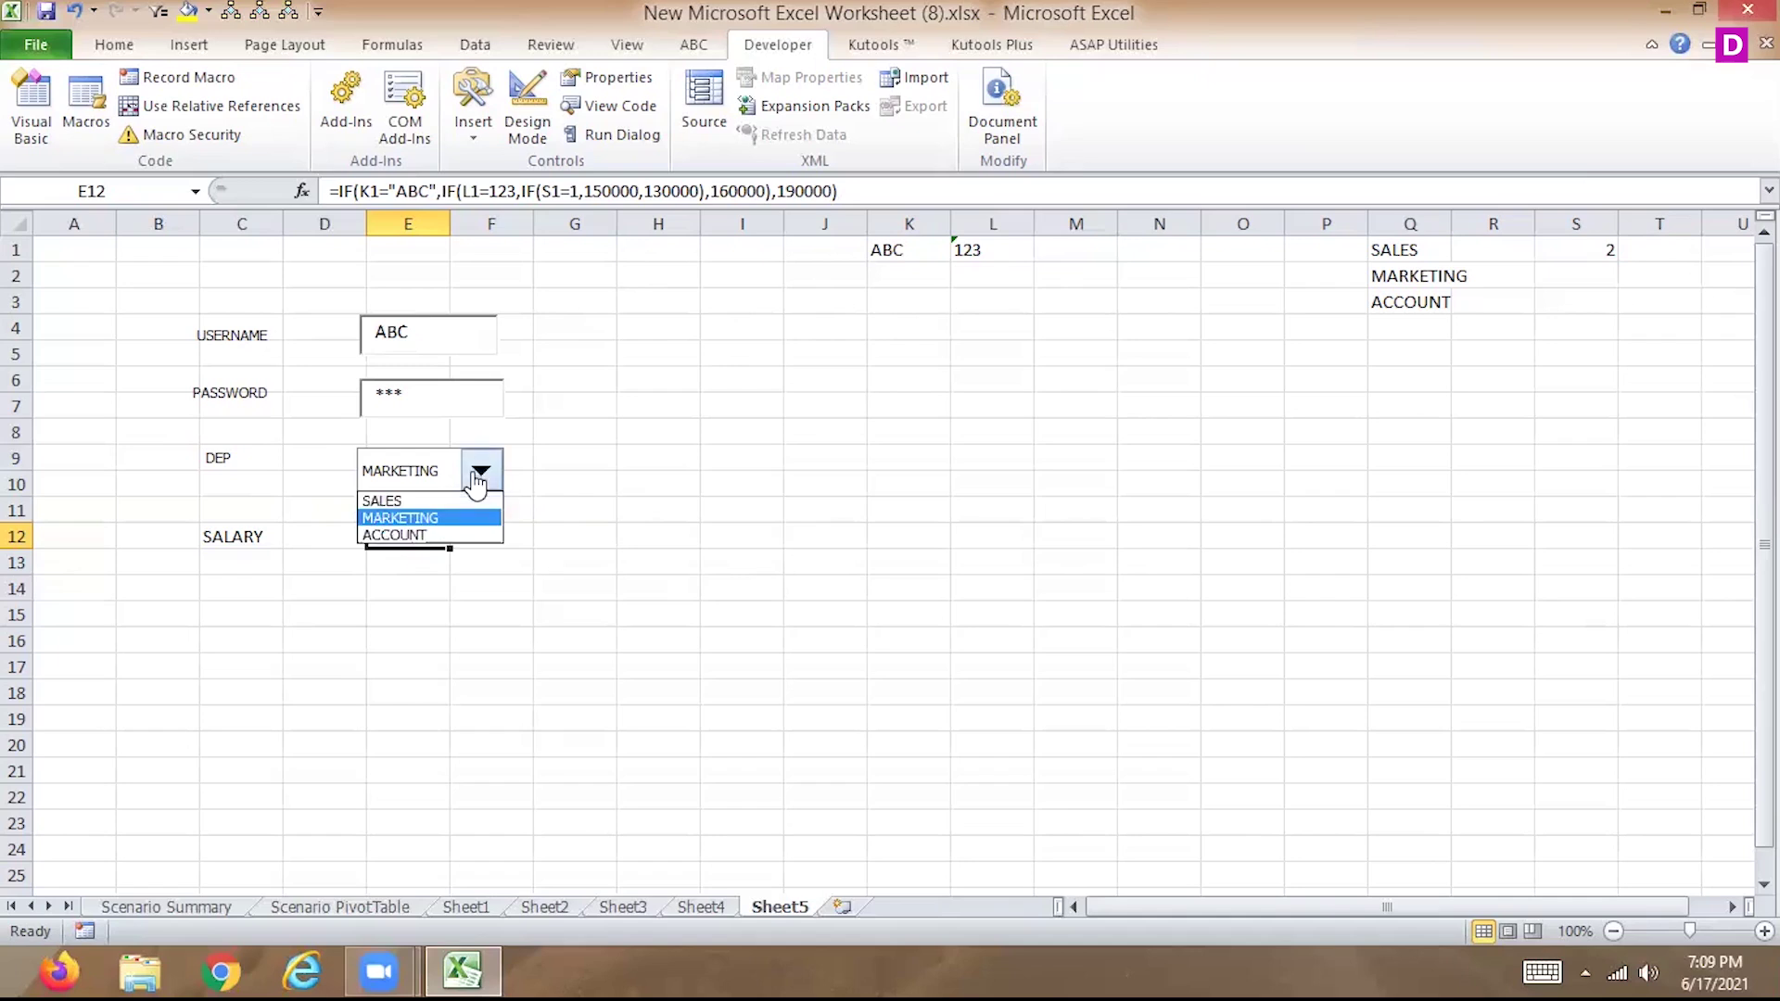
pyautogui.click(431, 532)
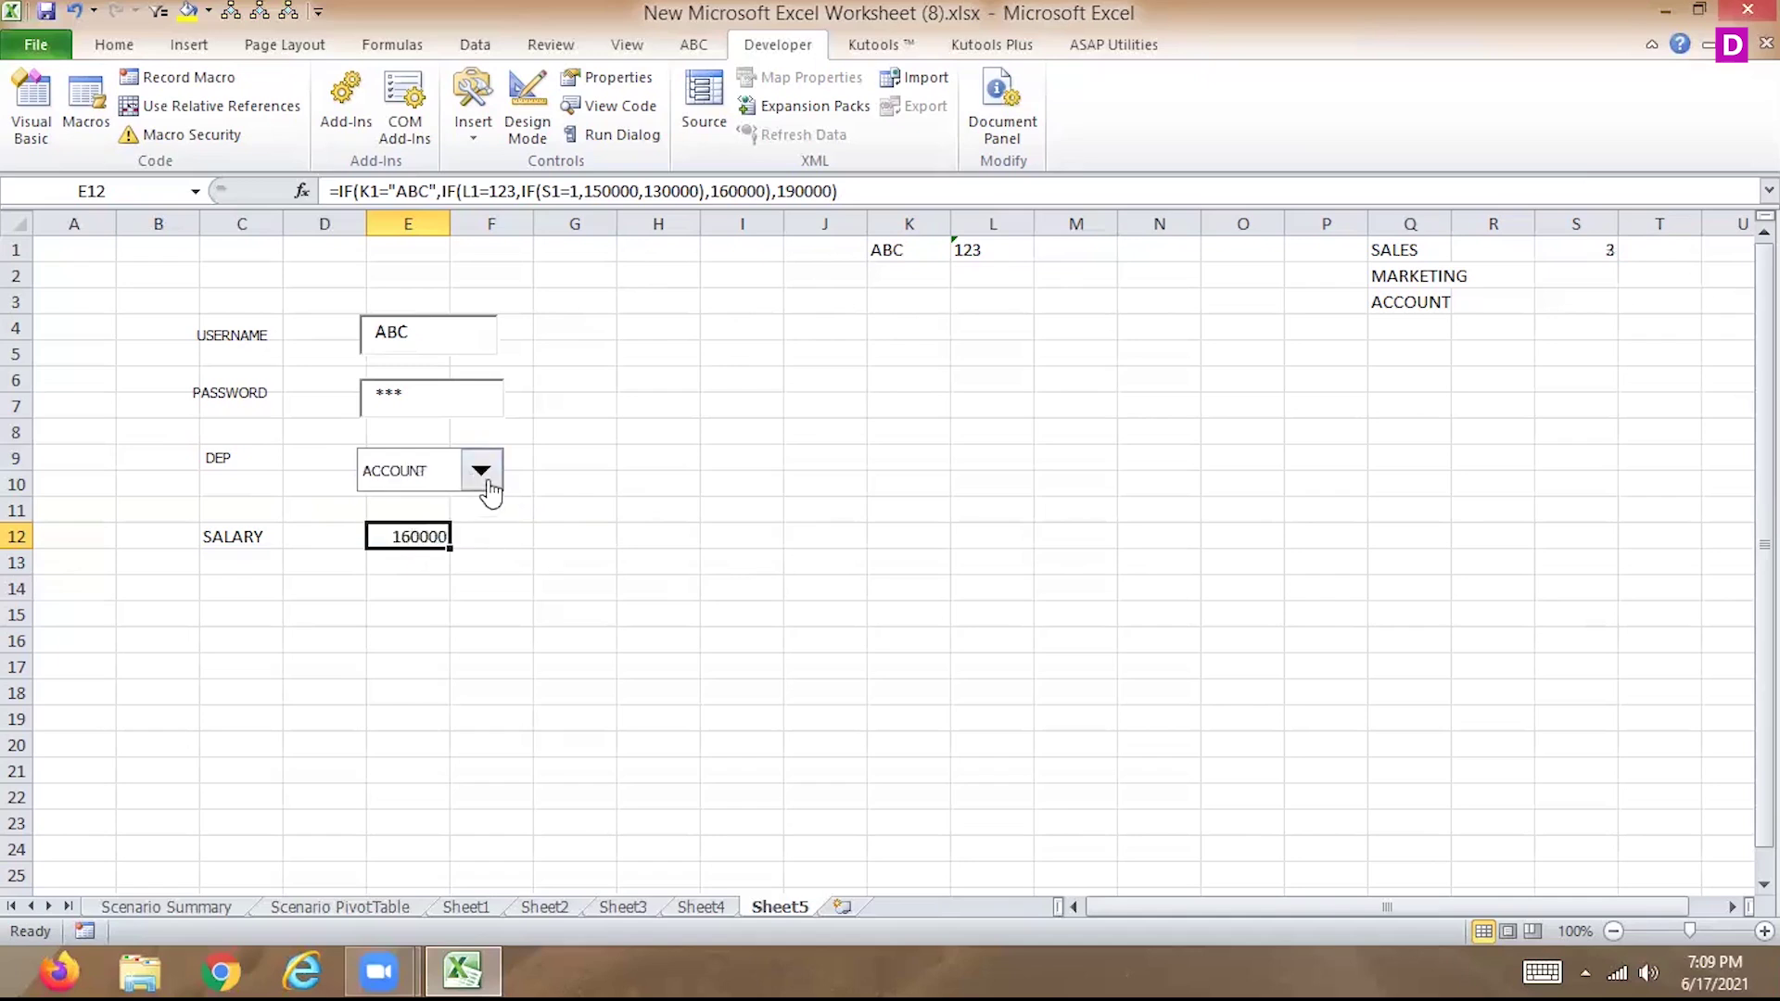
# Test the salary formula with the username QWE and a different password in the form.
pyautogui.moveTo(440, 337); pyautogui.dragTo(325, 304)
pyautogui.write('QWE')
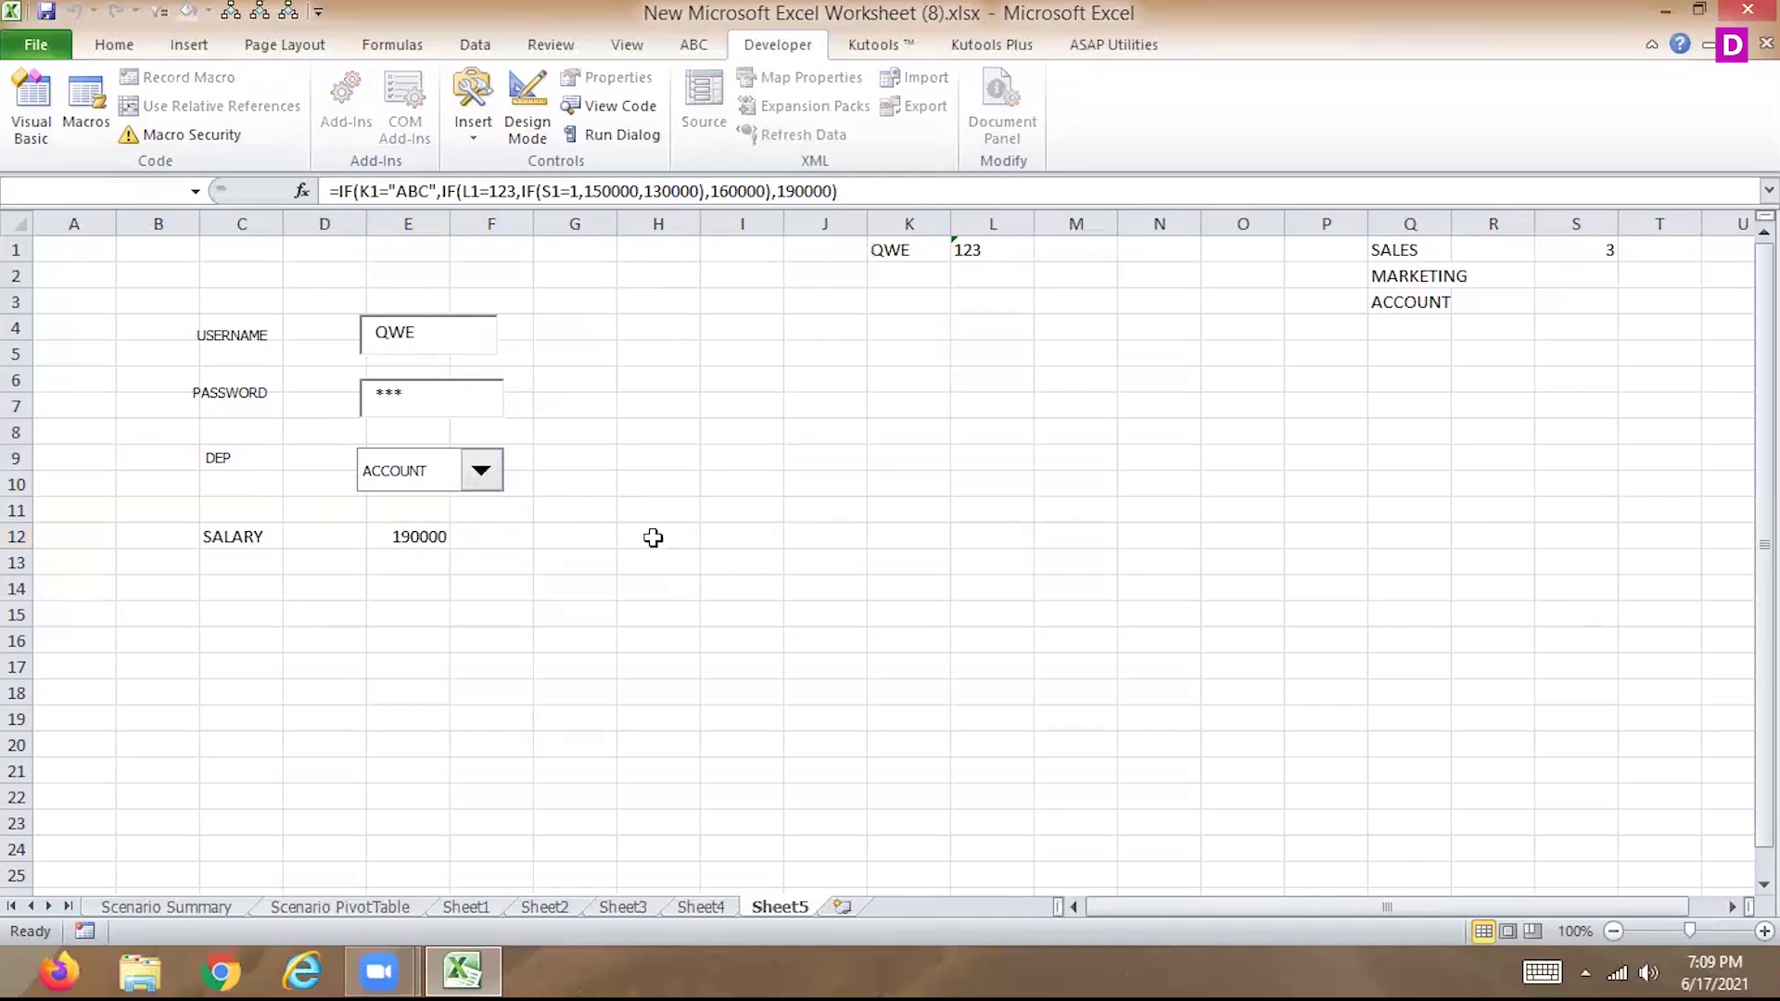
pyautogui.click(435, 531)
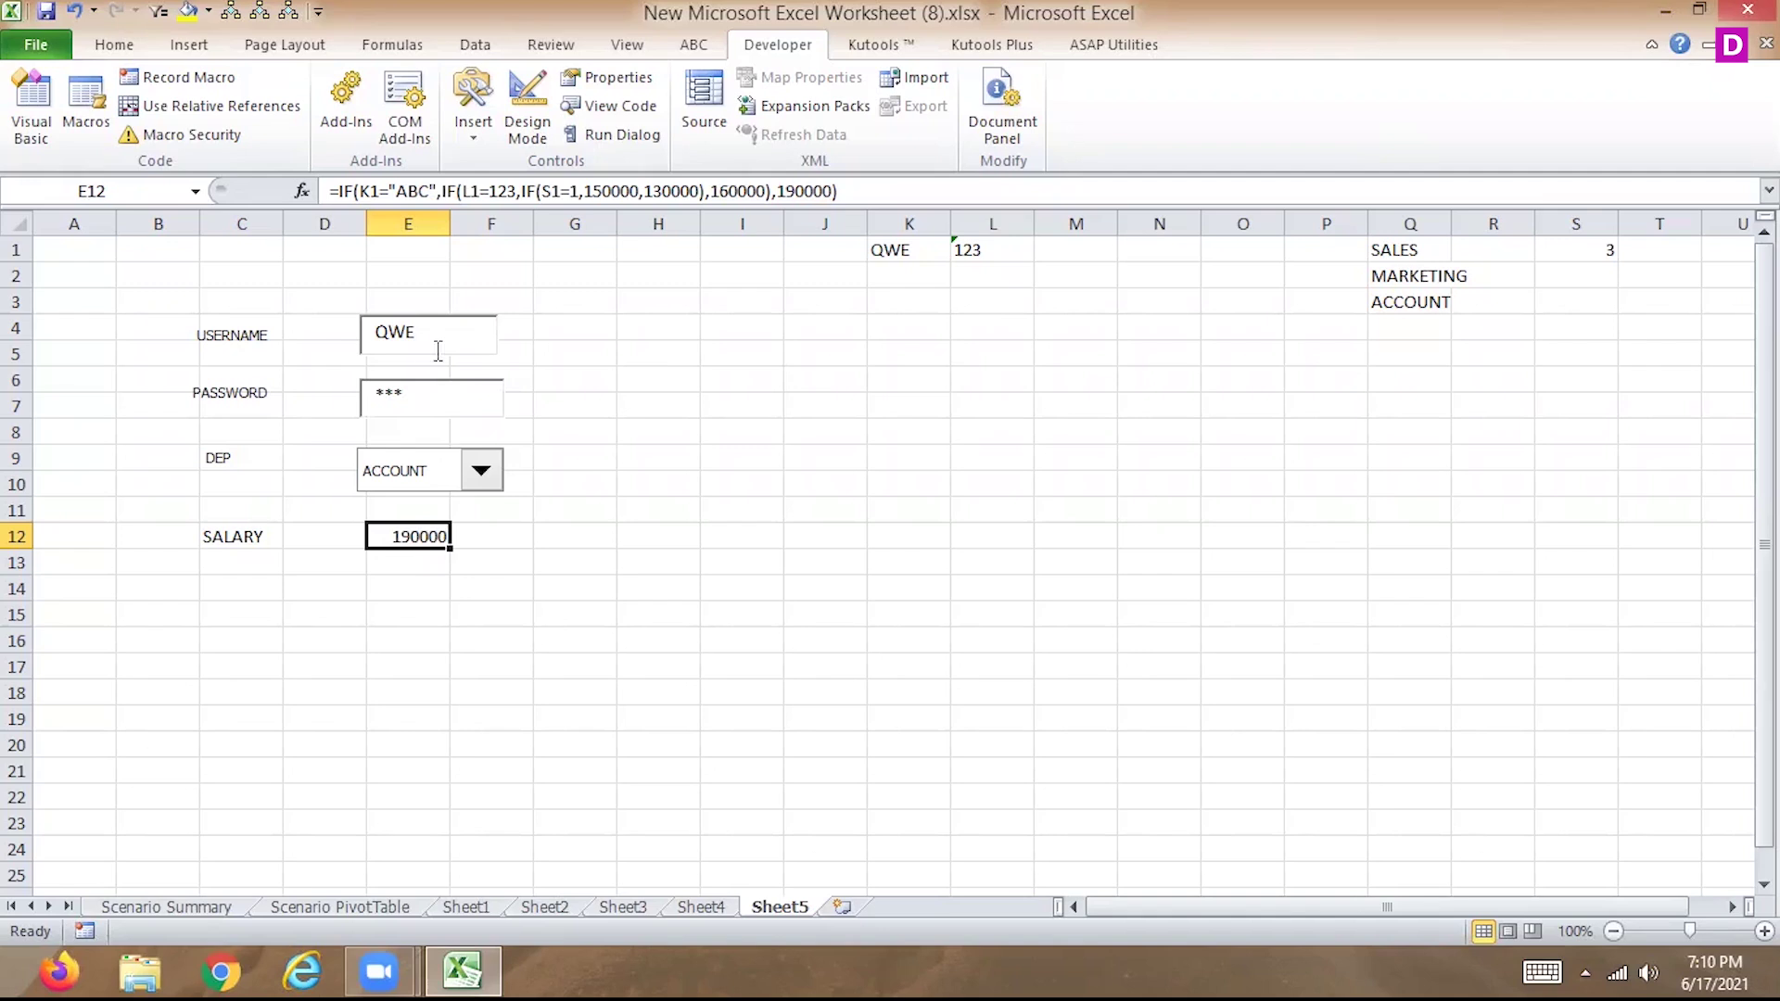
pyautogui.moveTo(419, 393); pyautogui.dragTo(359, 393)
pyautogui.write('89')
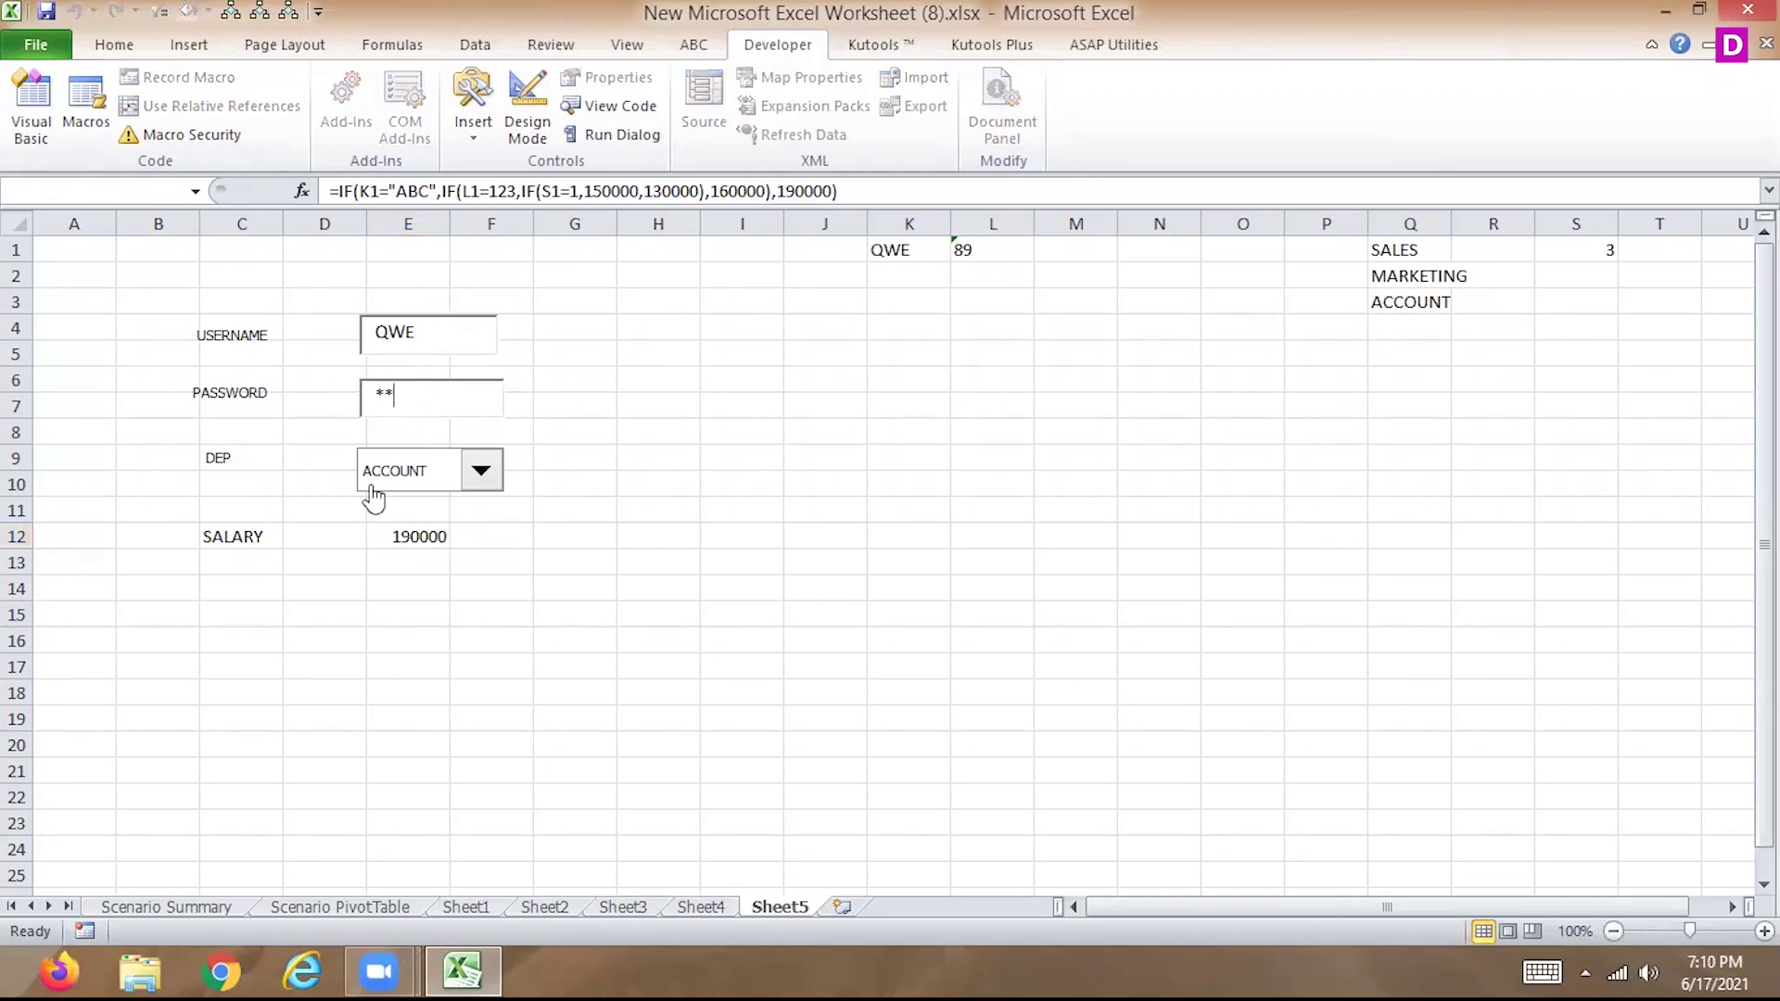
# Examine the SALARY result in cell E12 and the cells around it.
pyautogui.click(398, 537)
pyautogui.press('Return')
pyautogui.press('Up')
pyautogui.press('Up')
pyautogui.press('Up')
pyautogui.press('Up')
pyautogui.press('Up')
pyautogui.press('Down')
pyautogui.press('Down')
pyautogui.press('Down')
# Change both the wrong-password and wrong-username results in E12's formula to 130000.
pyautogui.click(399, 537)
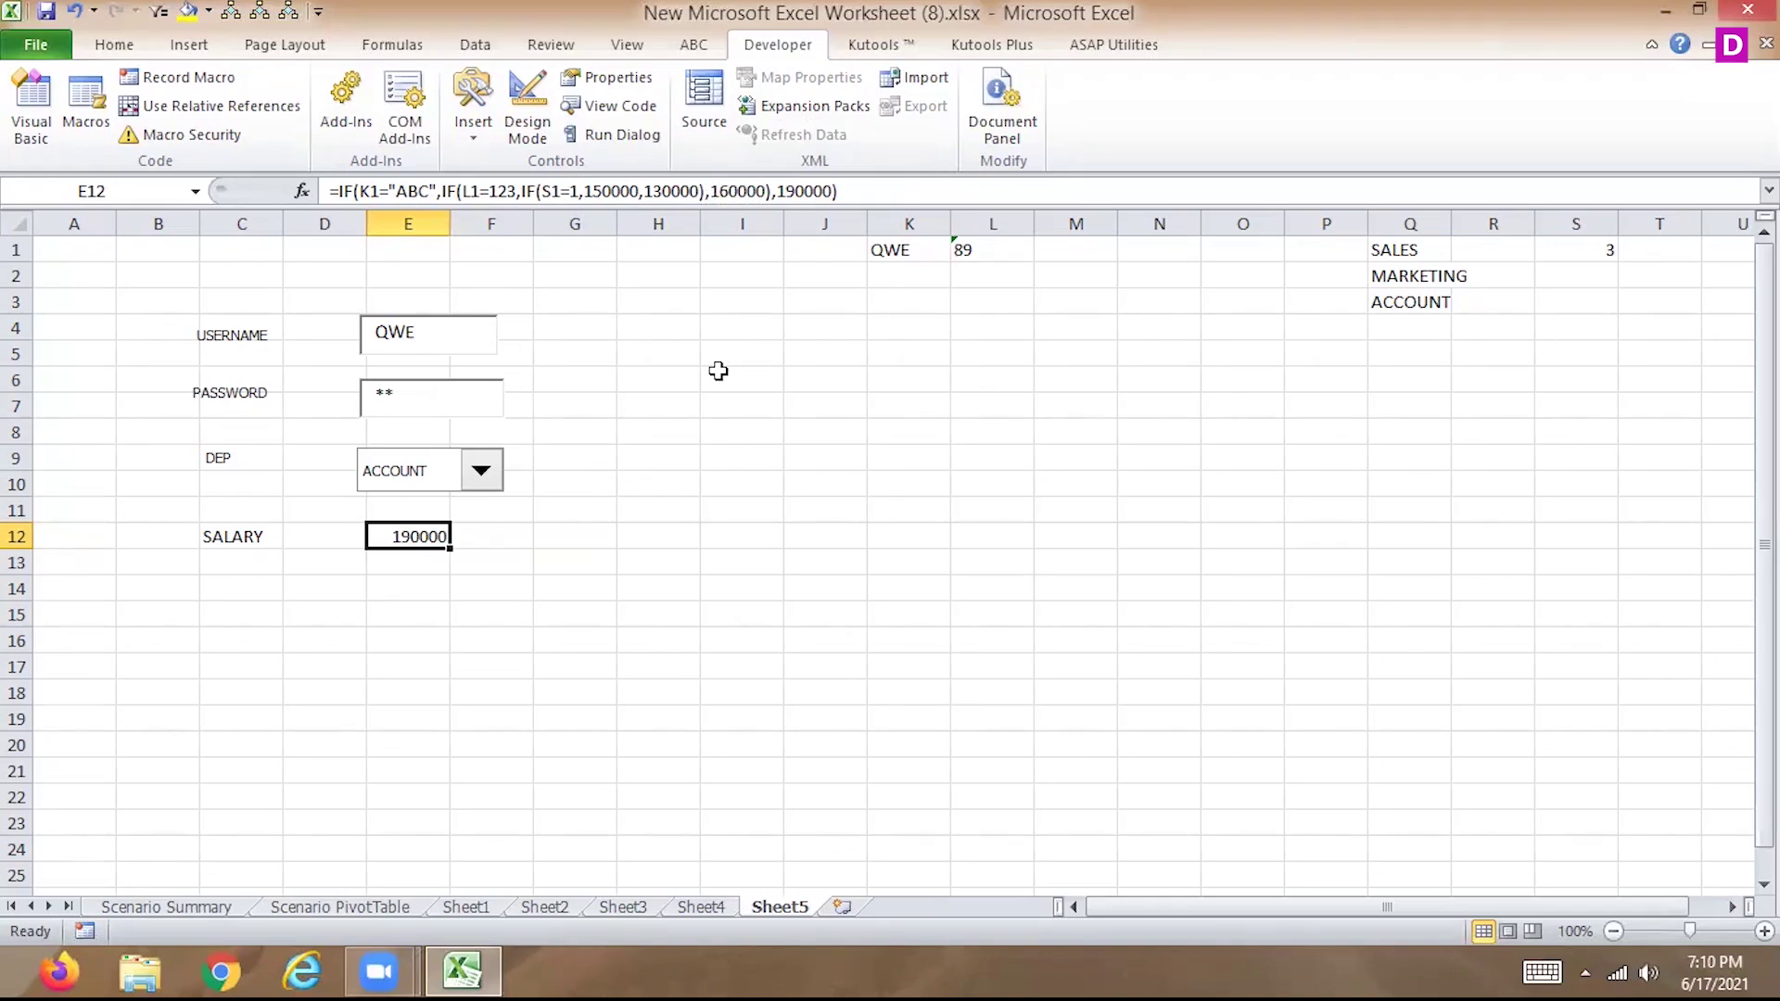
pyautogui.click(729, 191)
pyautogui.press('BackSpace')
pyautogui.write('3')
pyautogui.press('Right')
pyautogui.press('Right')
pyautogui.press('Right')
pyautogui.press('Right')
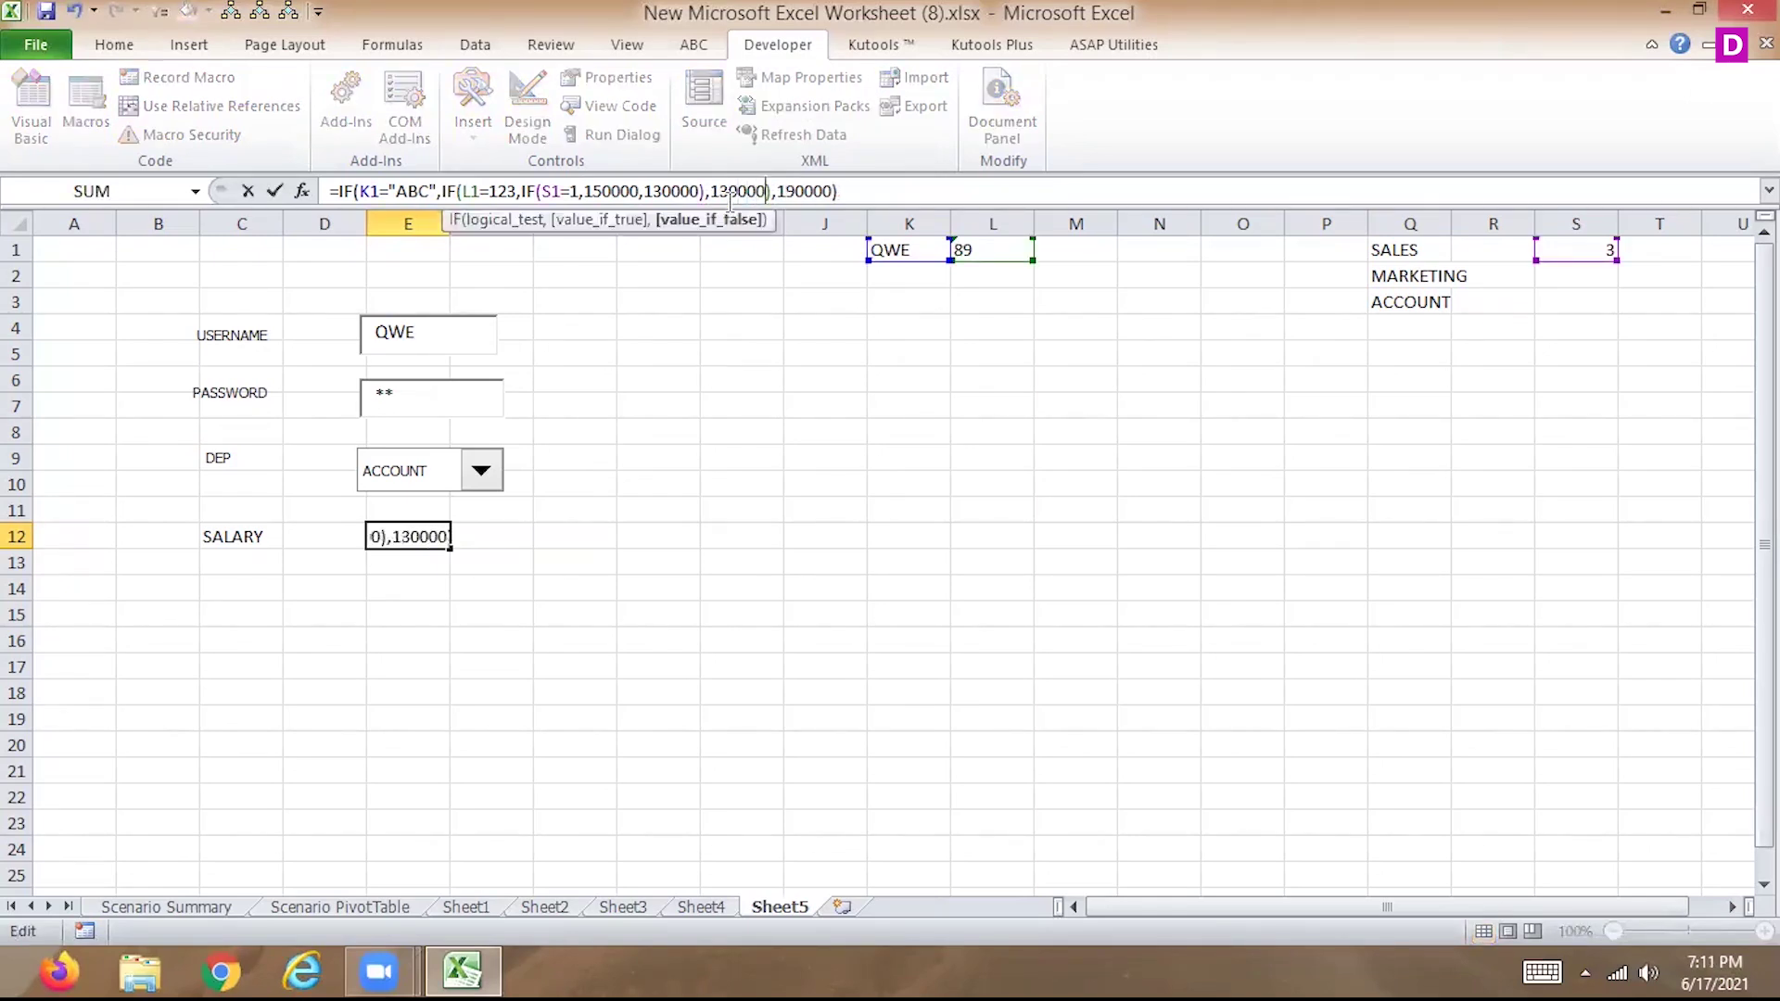
pyautogui.press('Right')
pyautogui.press('Right')
pyautogui.press('Right')
pyautogui.press('Right')
pyautogui.press('BackSpace')
pyautogui.write('3')
pyautogui.press('Return')
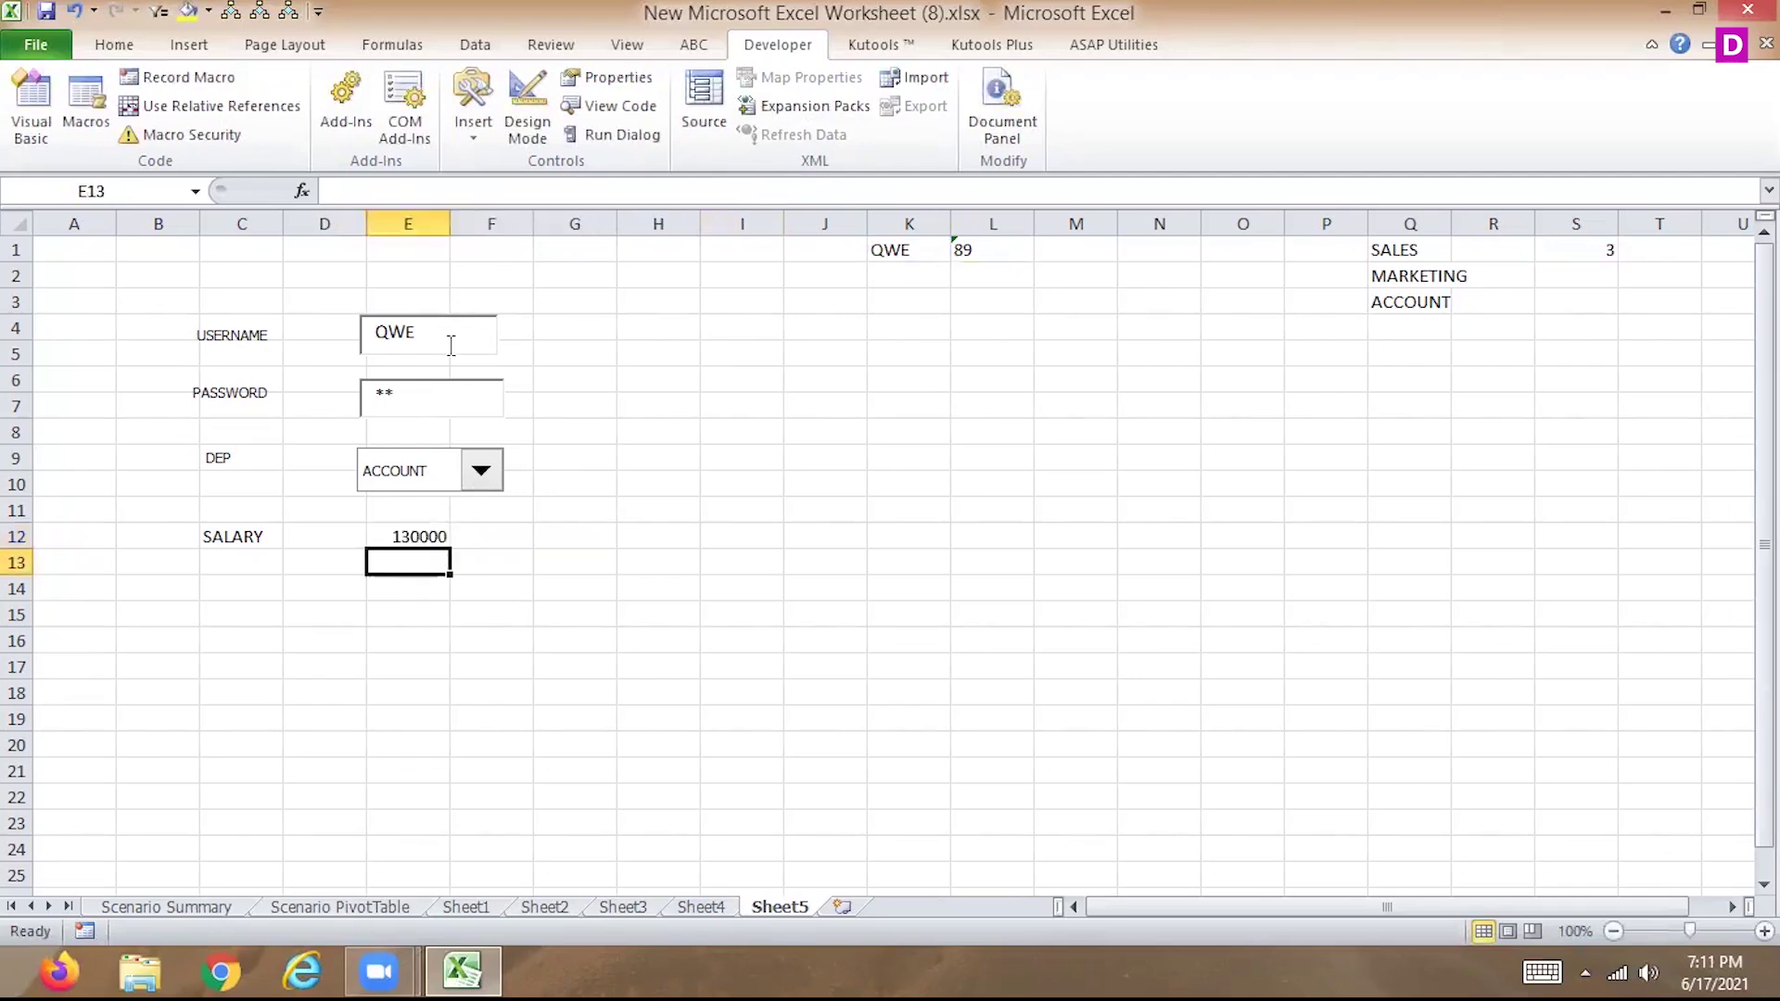
# Set the form's username to ABC and enter the matching password.
pyautogui.moveTo(448, 342); pyautogui.dragTo(318, 333)
pyautogui.write('ABC')
pyautogui.moveTo(400, 391); pyautogui.dragTo(355, 404)
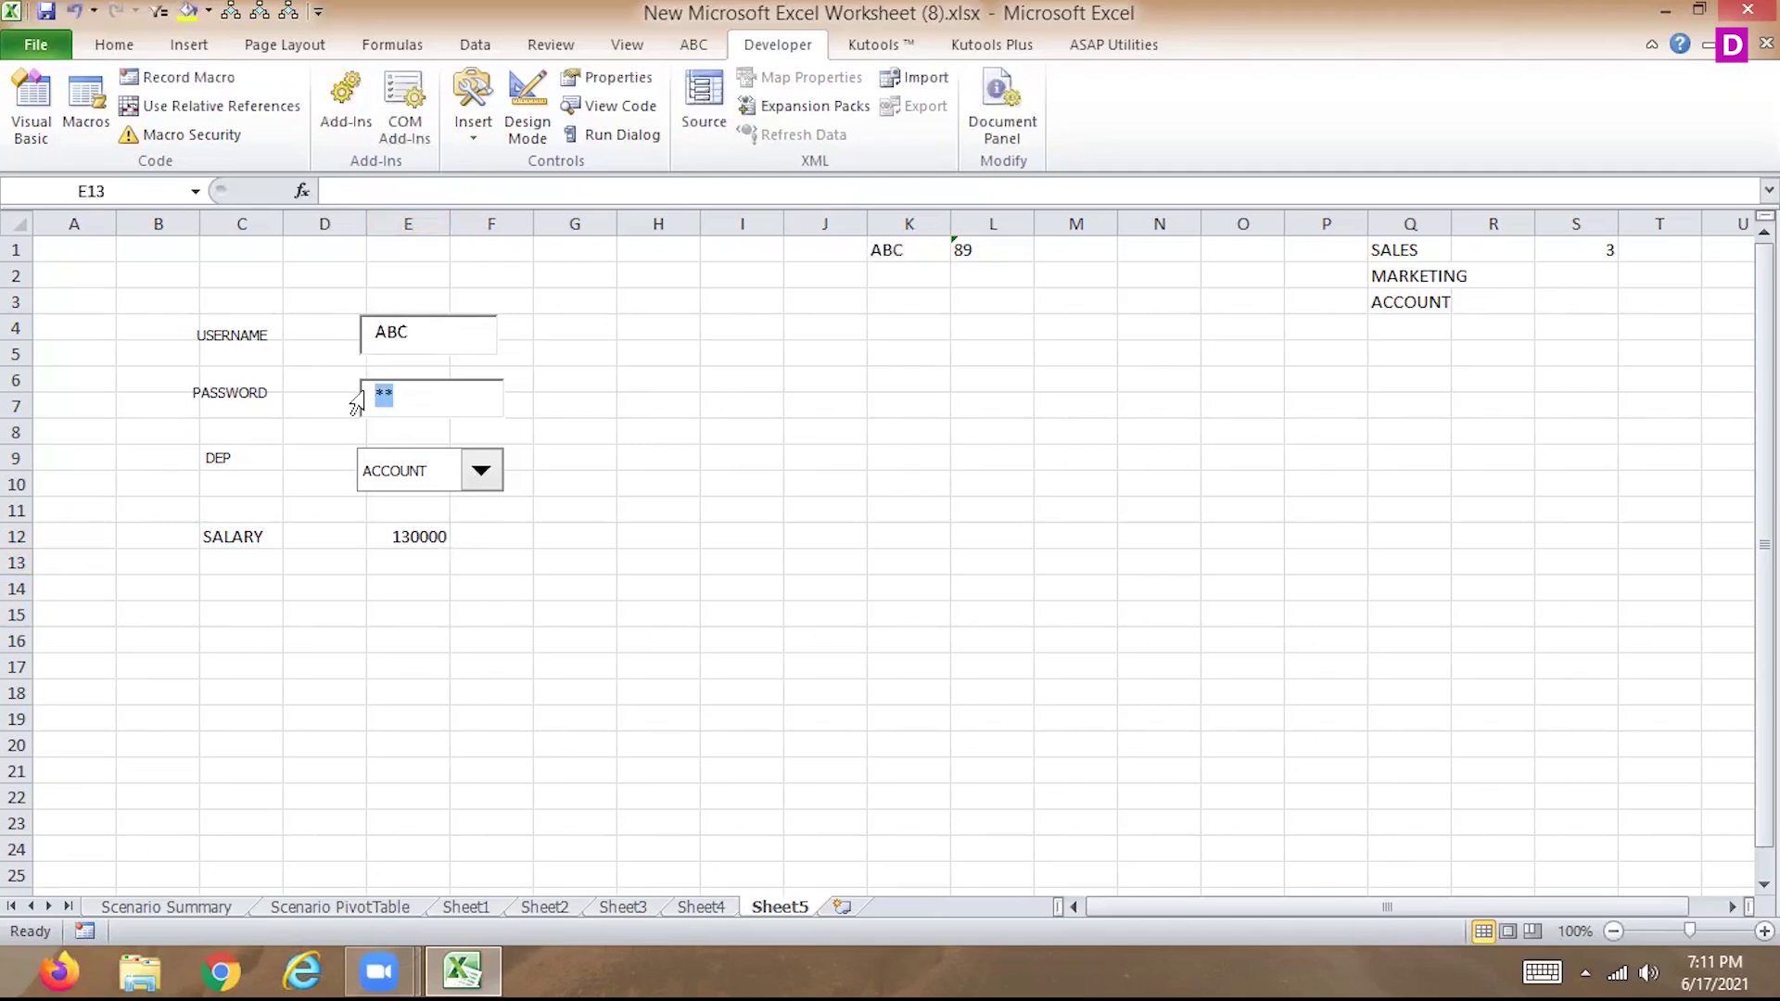
pyautogui.write('123')
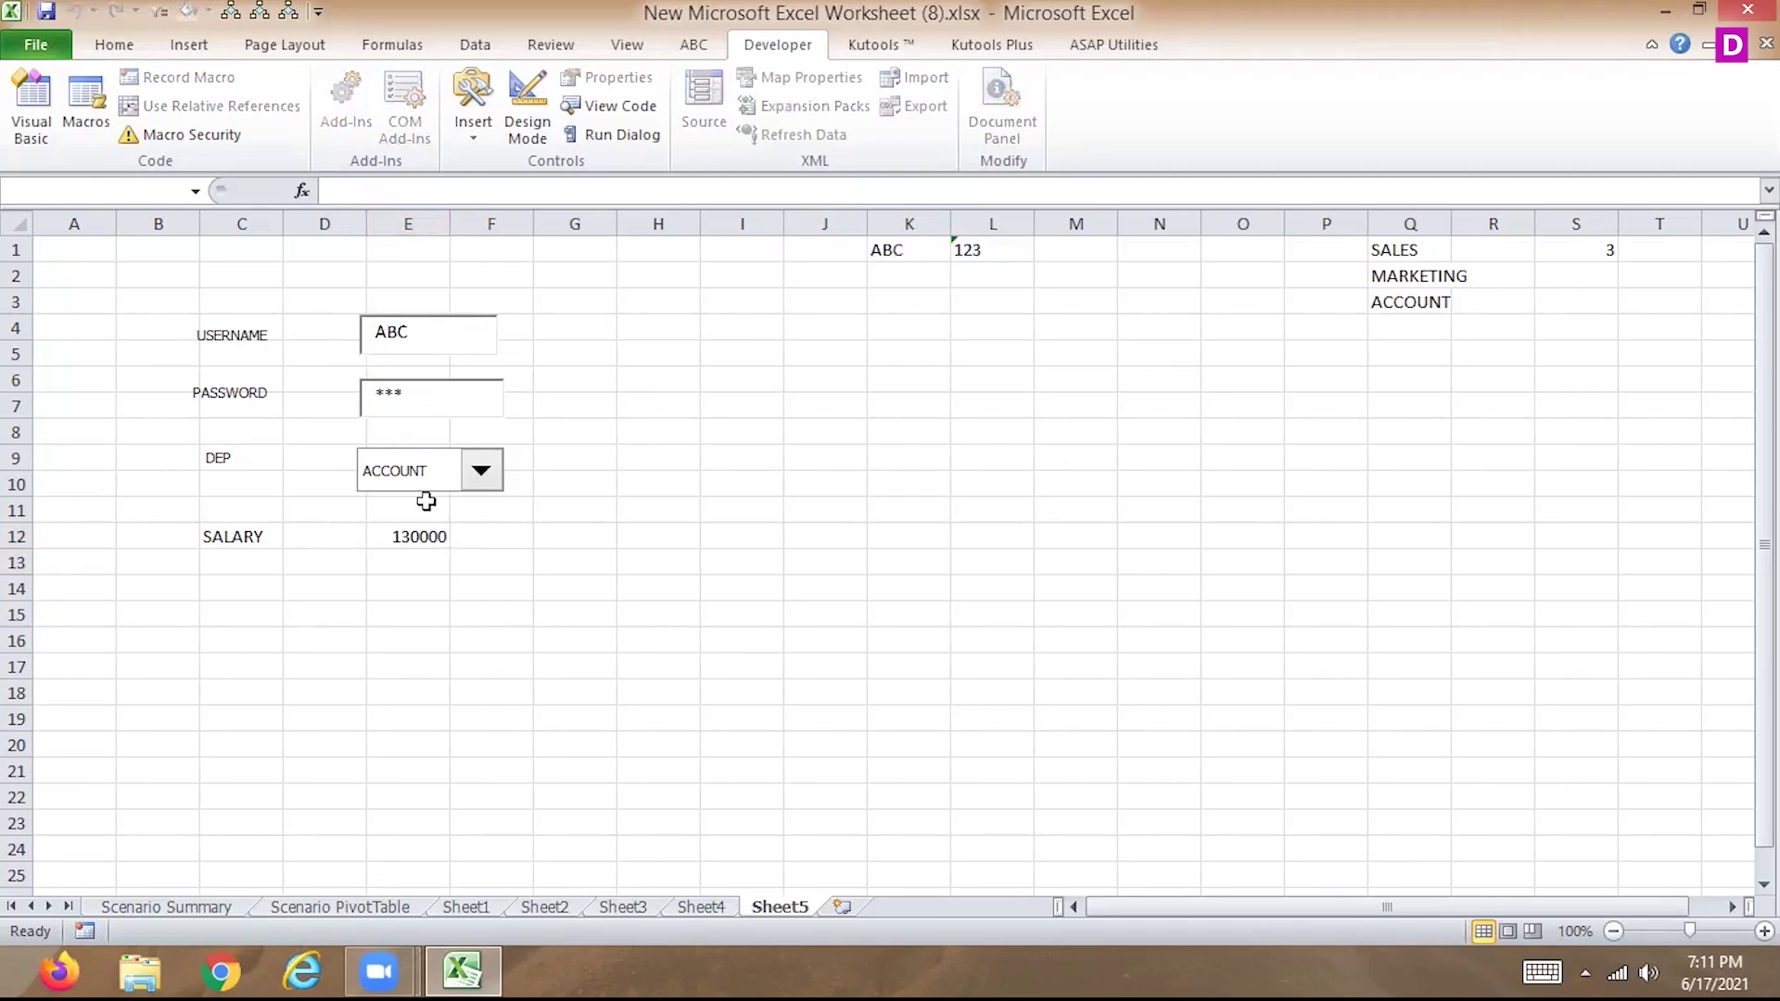
# Choose SALES in the DEP combo box and select an empty cell beside the form.
pyautogui.click(480, 470)
pyautogui.click(429, 496)
pyautogui.click(607, 352)
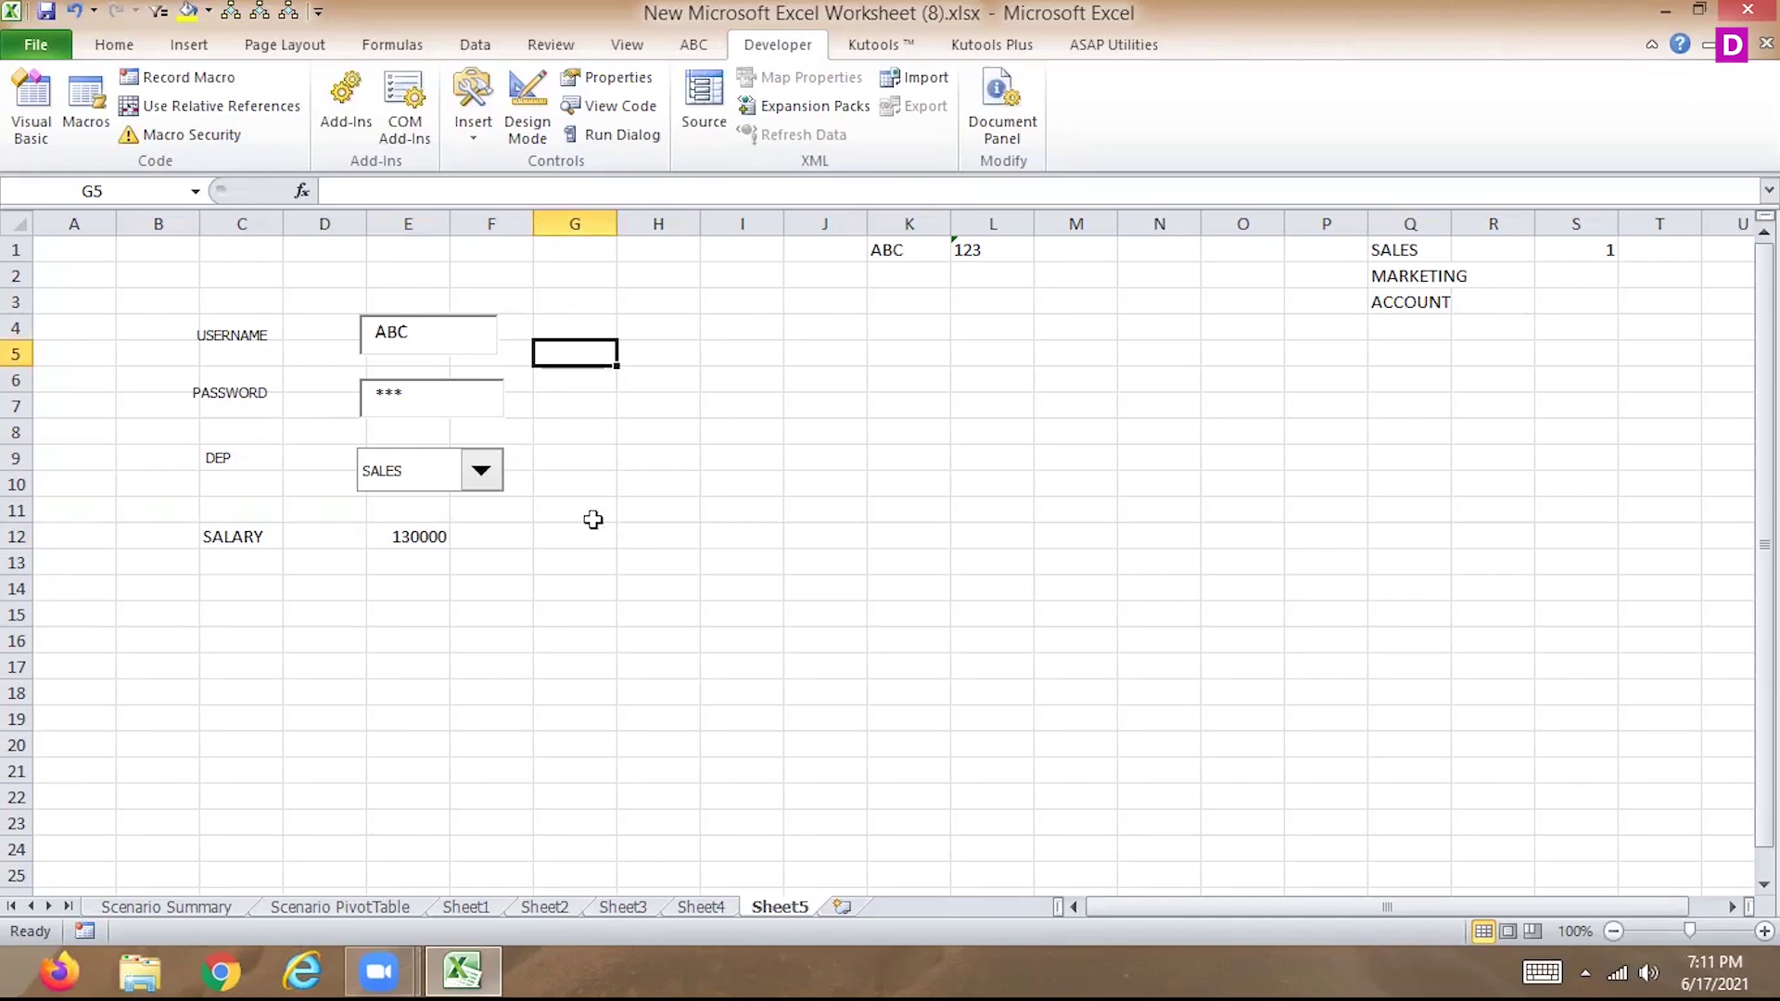
# Set the DEP combo box's alternative text to DEPARTMENT and deselect the control.
pyautogui.rightClick(408, 473)
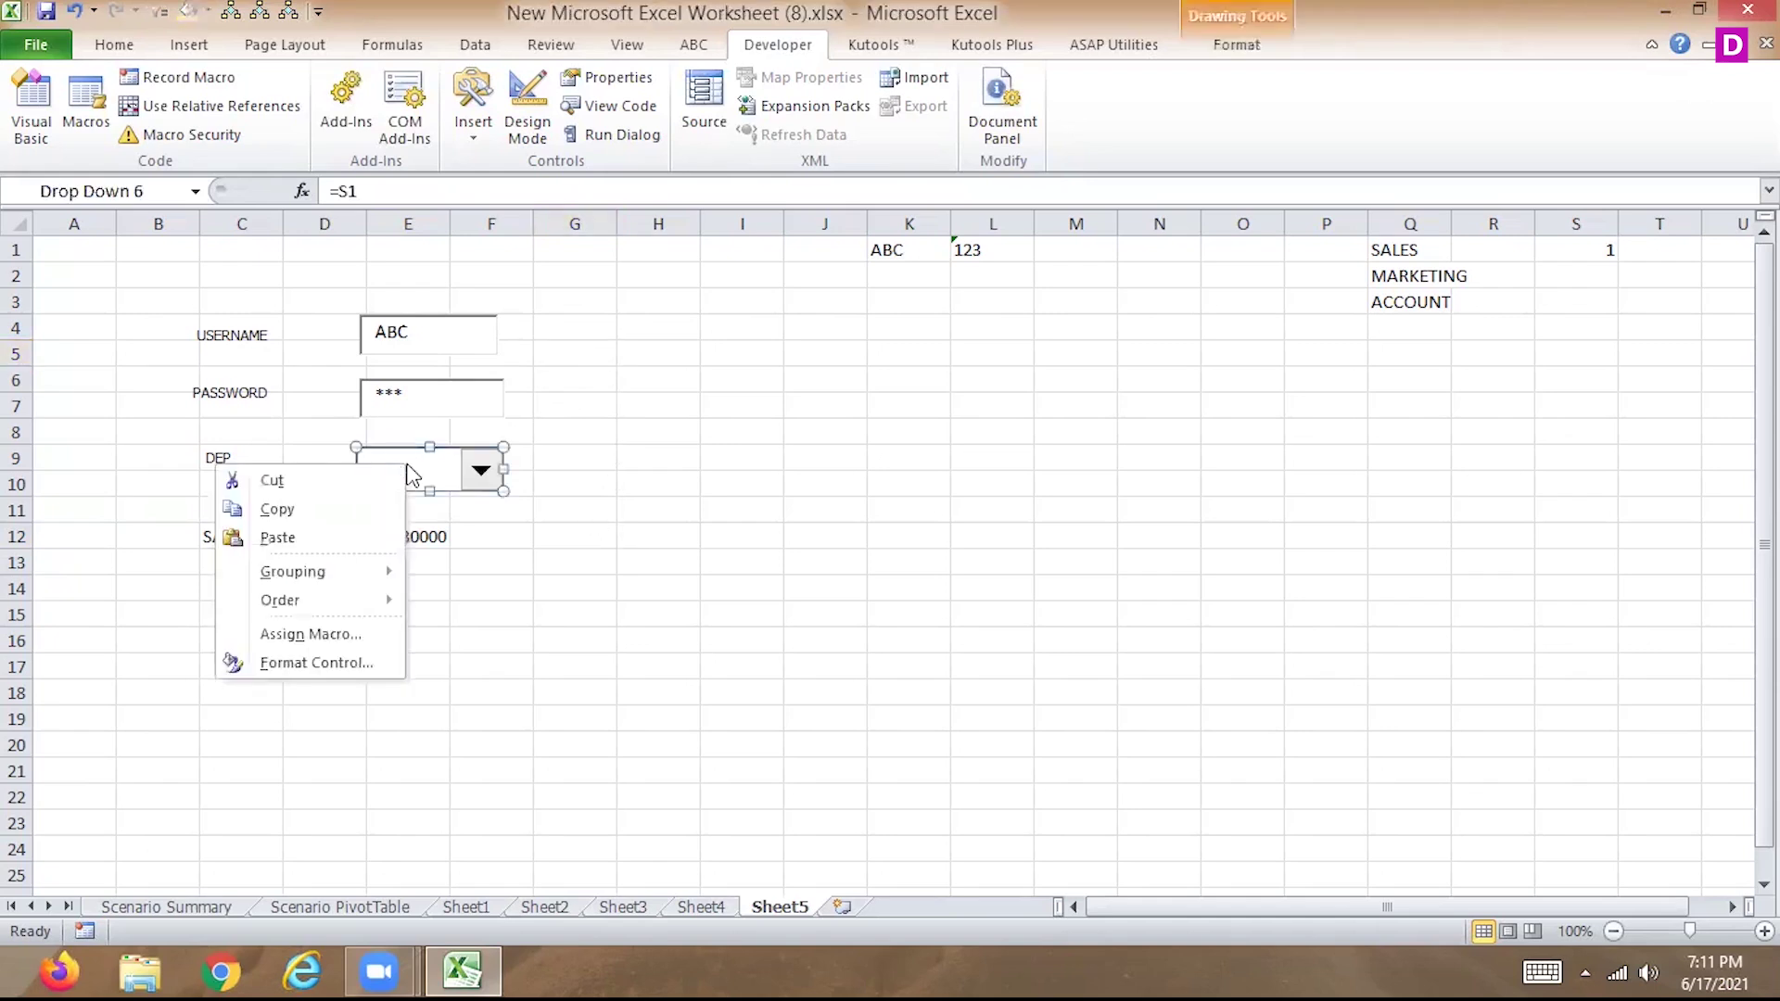
pyautogui.click(343, 664)
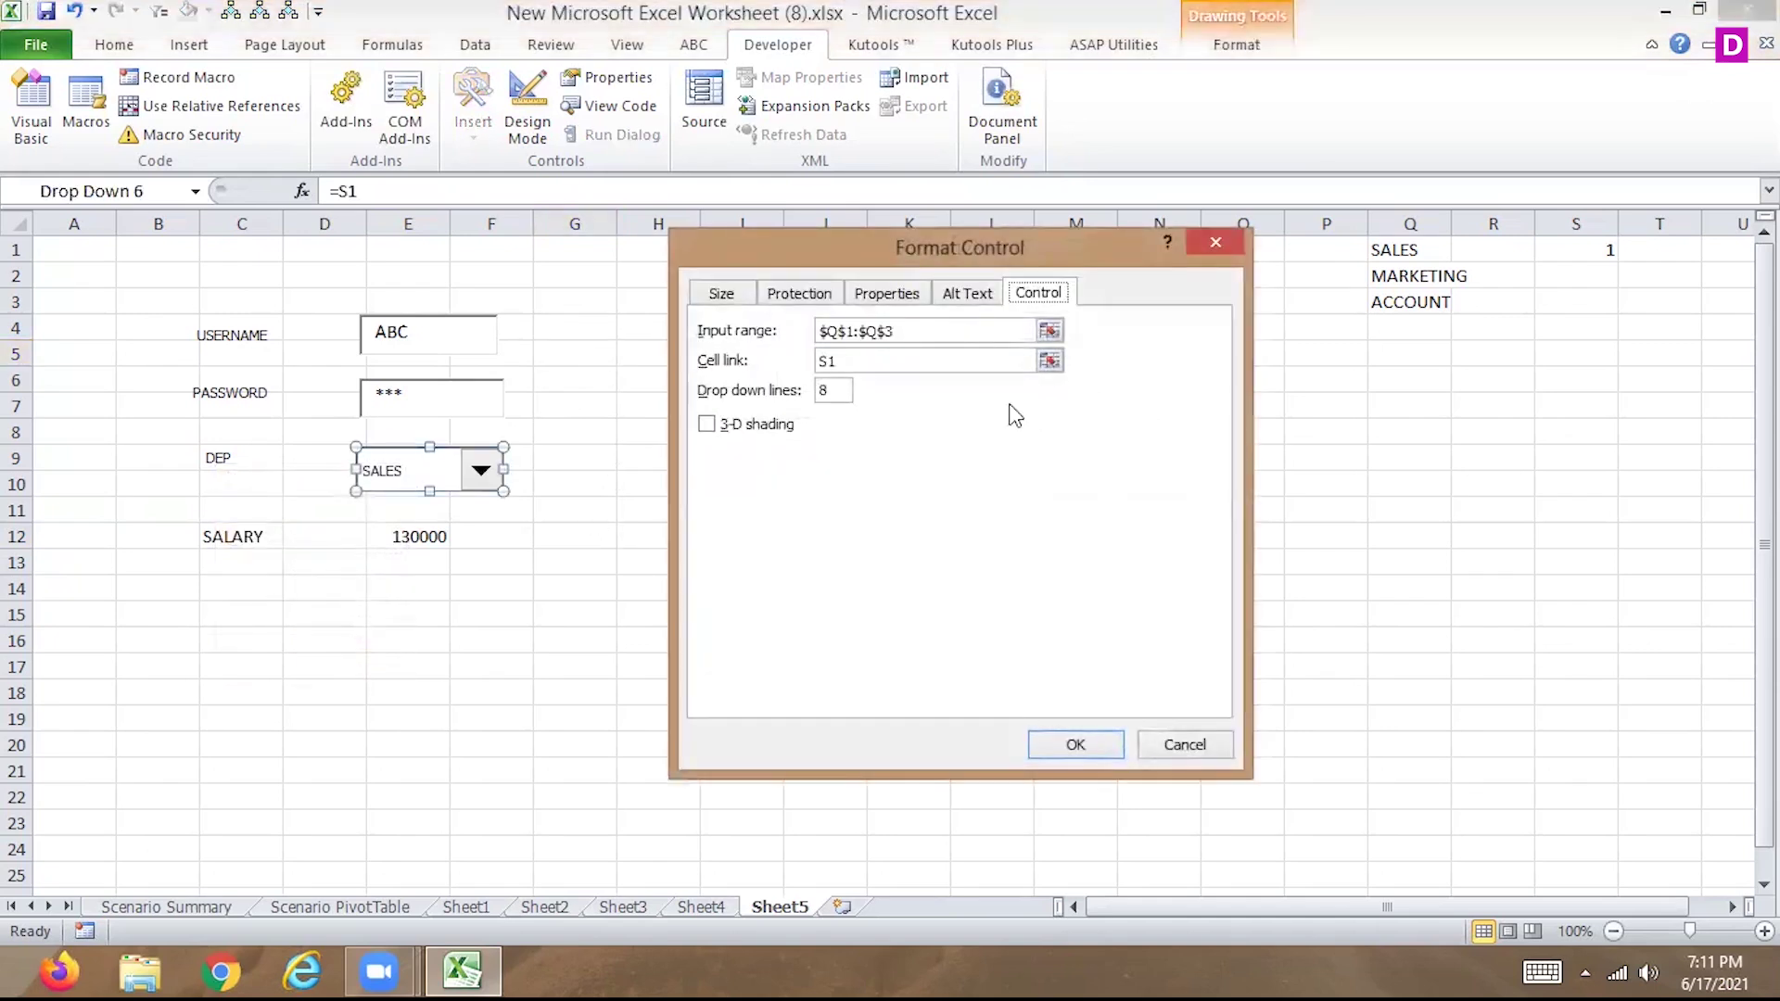
pyautogui.click(969, 295)
pyautogui.click(843, 384)
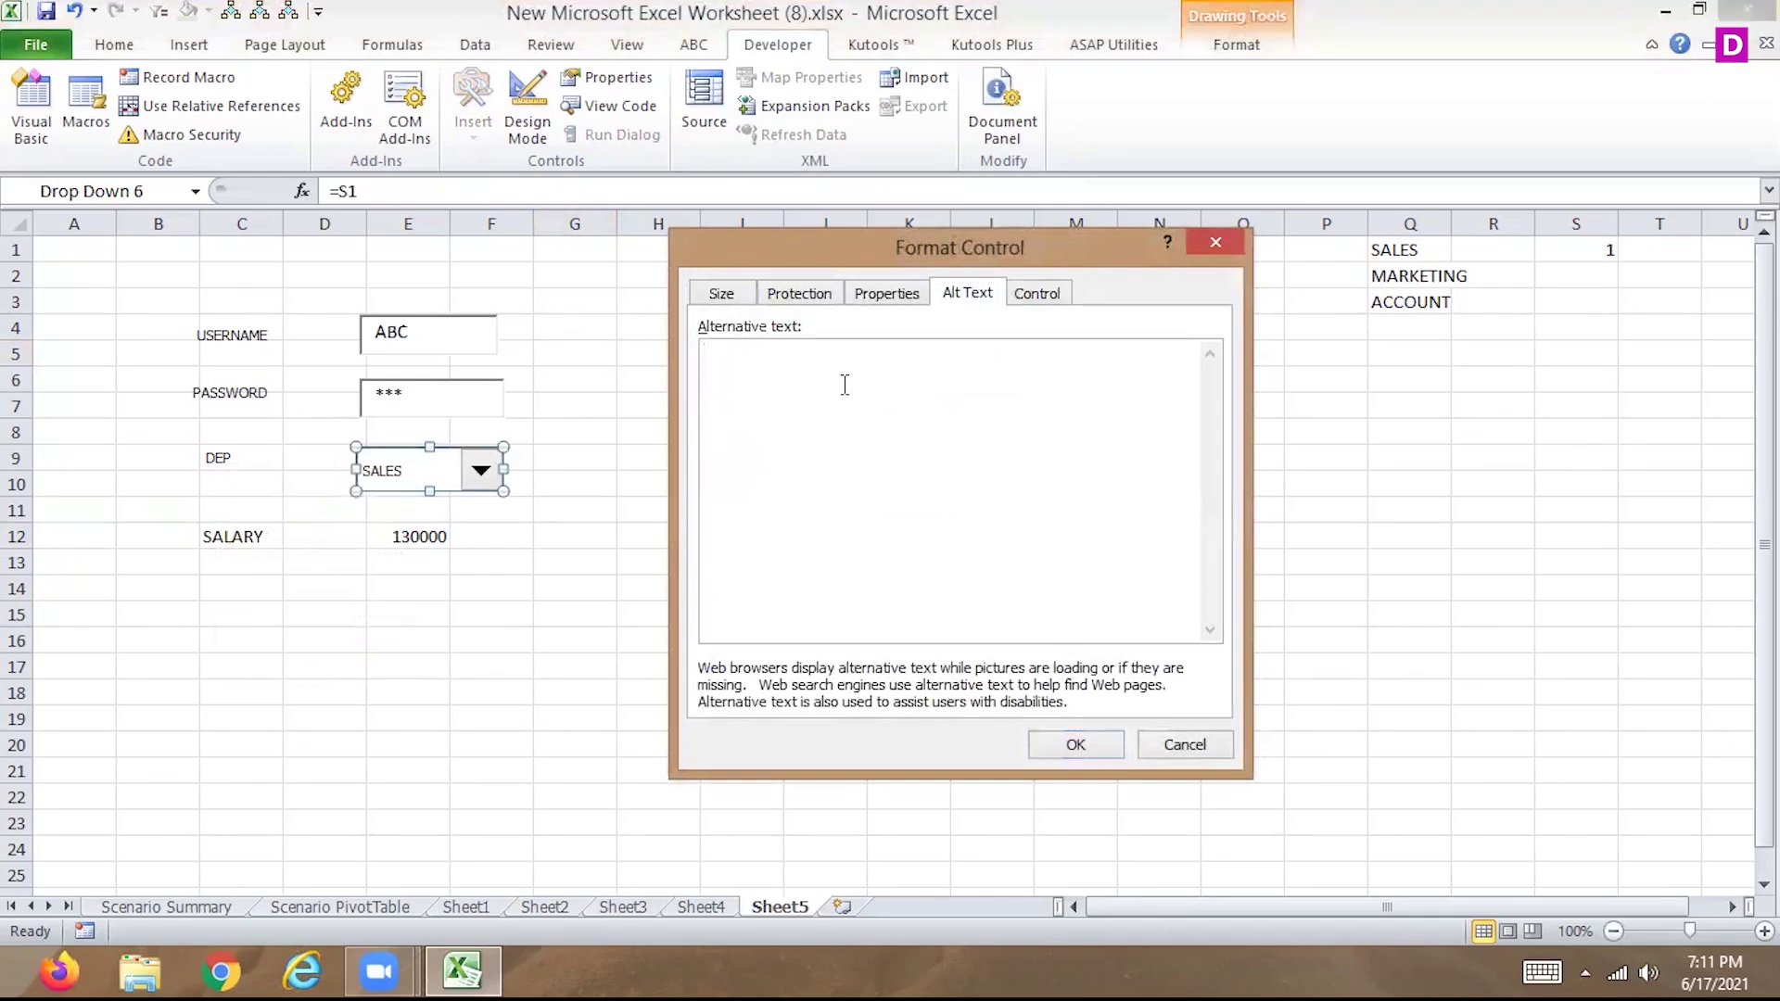
pyautogui.write('DEPARTMENT')
pyautogui.click(1057, 743)
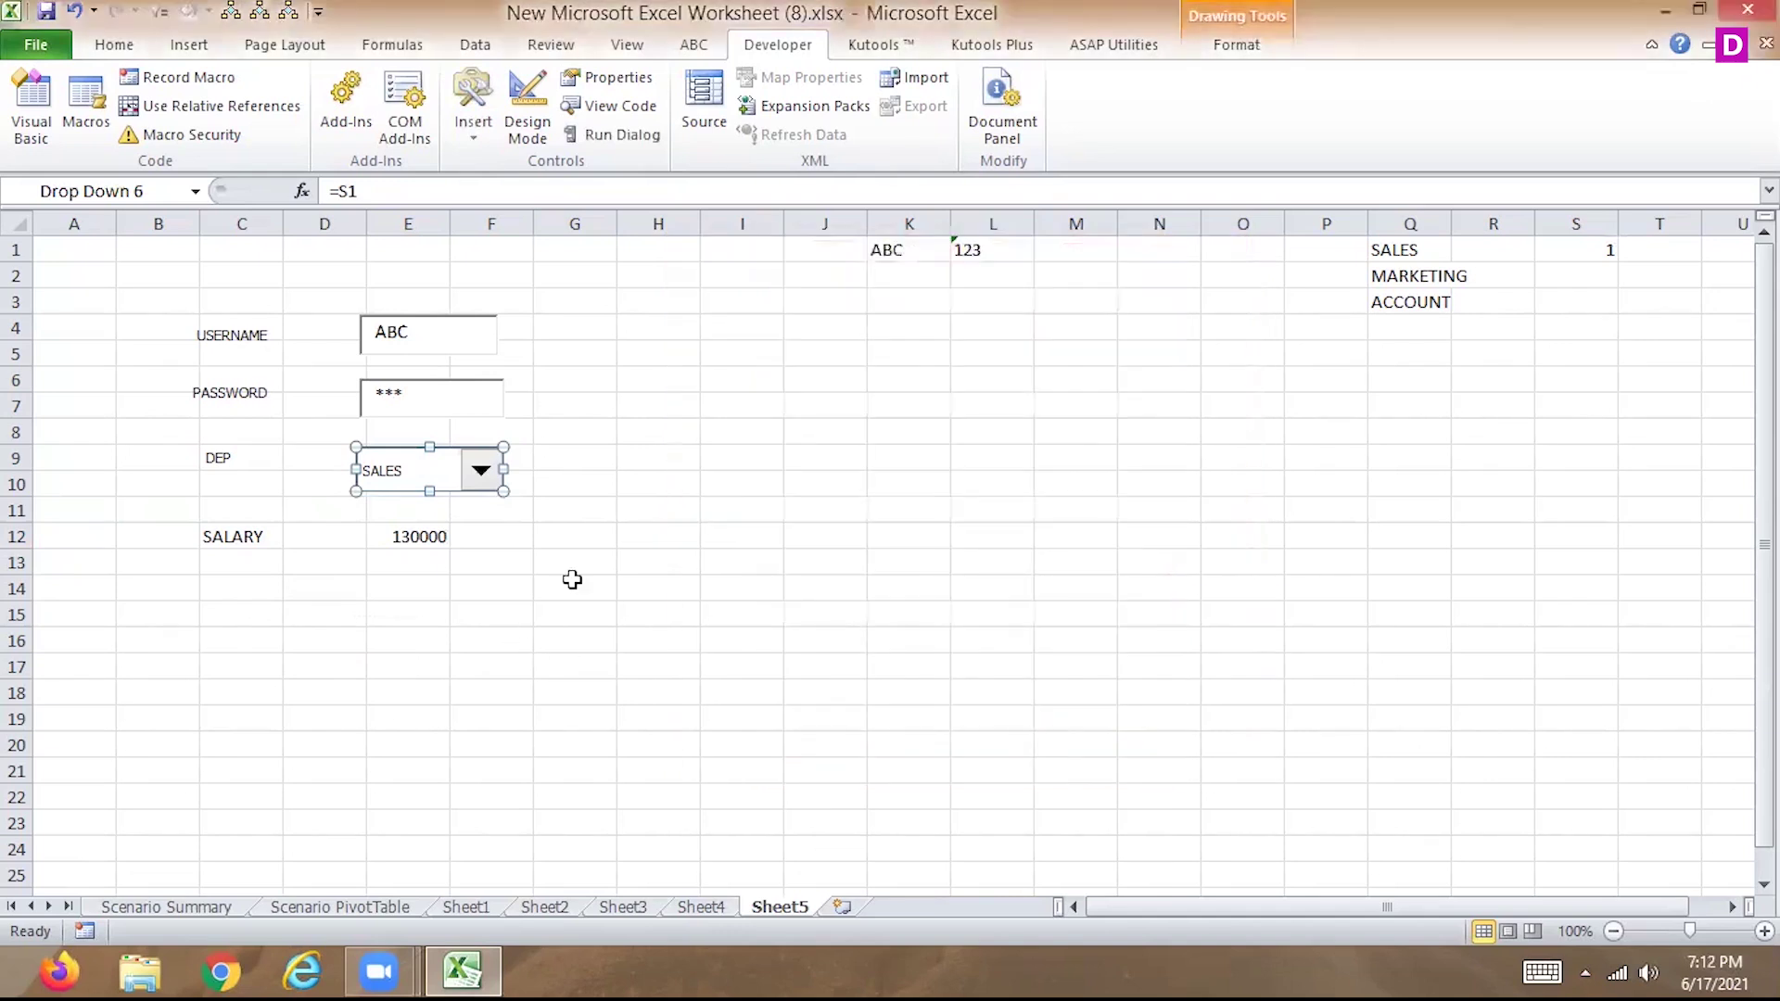
pyautogui.click(646, 584)
# Check the department choices offered by the DEP combo box without changing the selection.
pyautogui.click(482, 472)
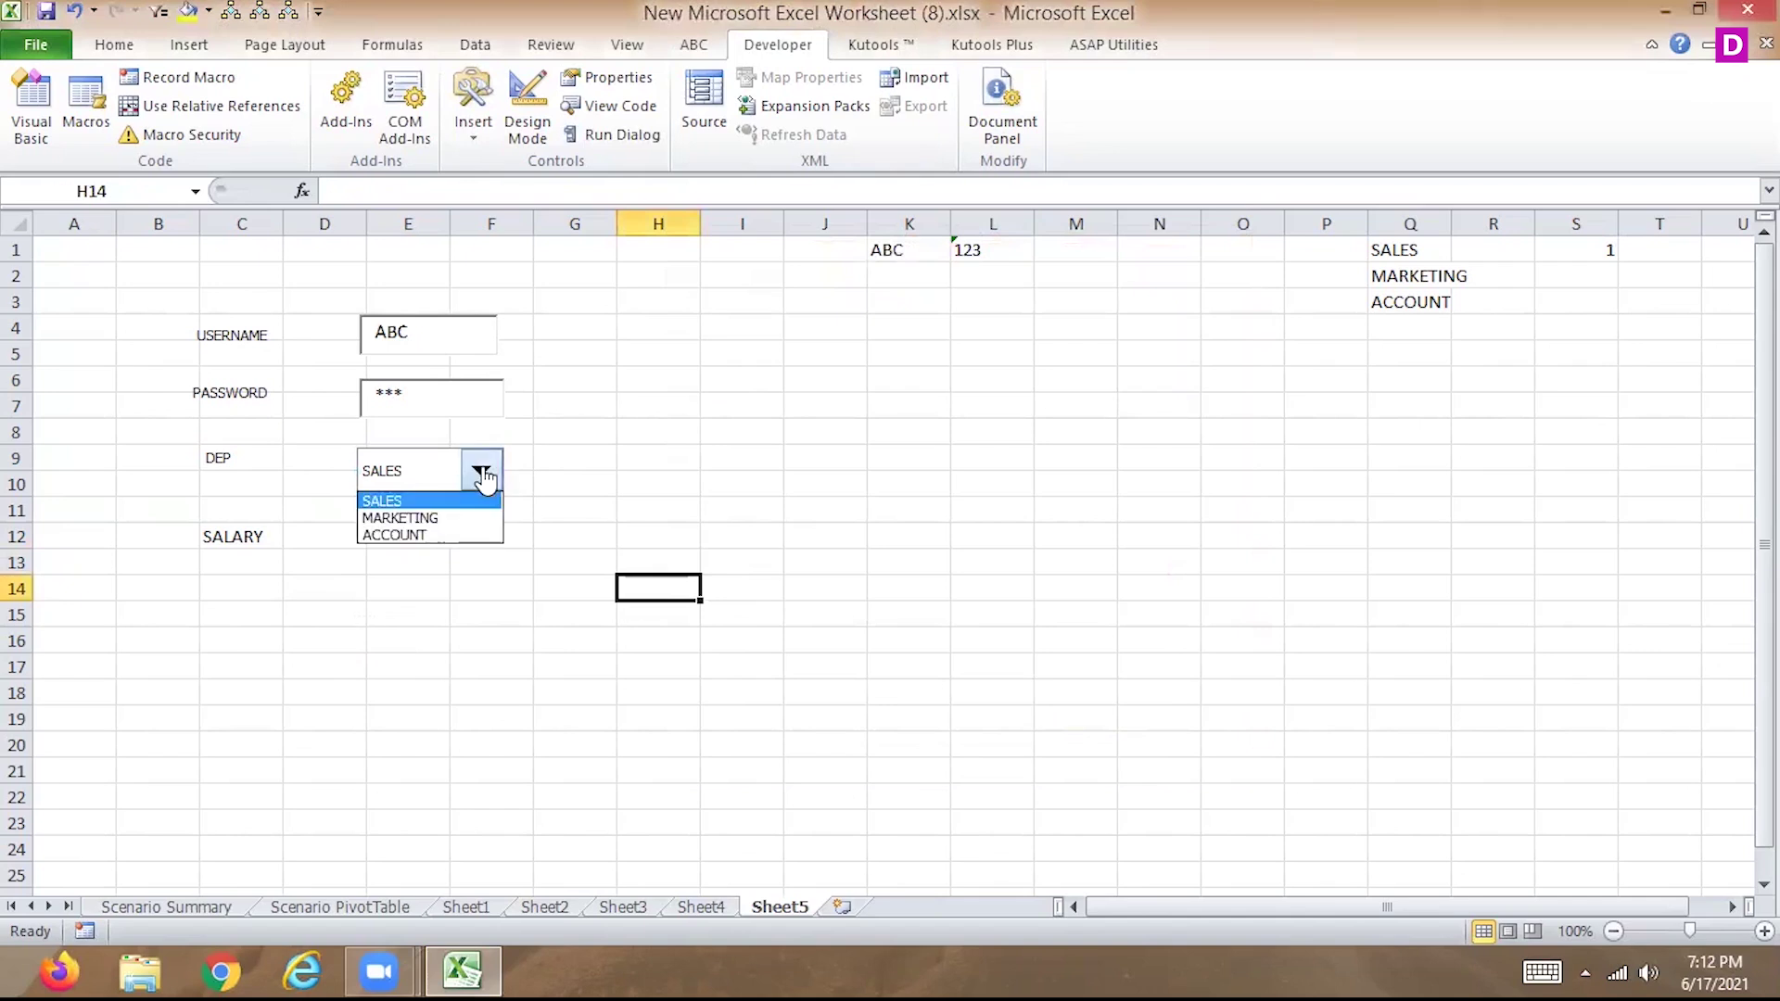
pyautogui.click(541, 488)
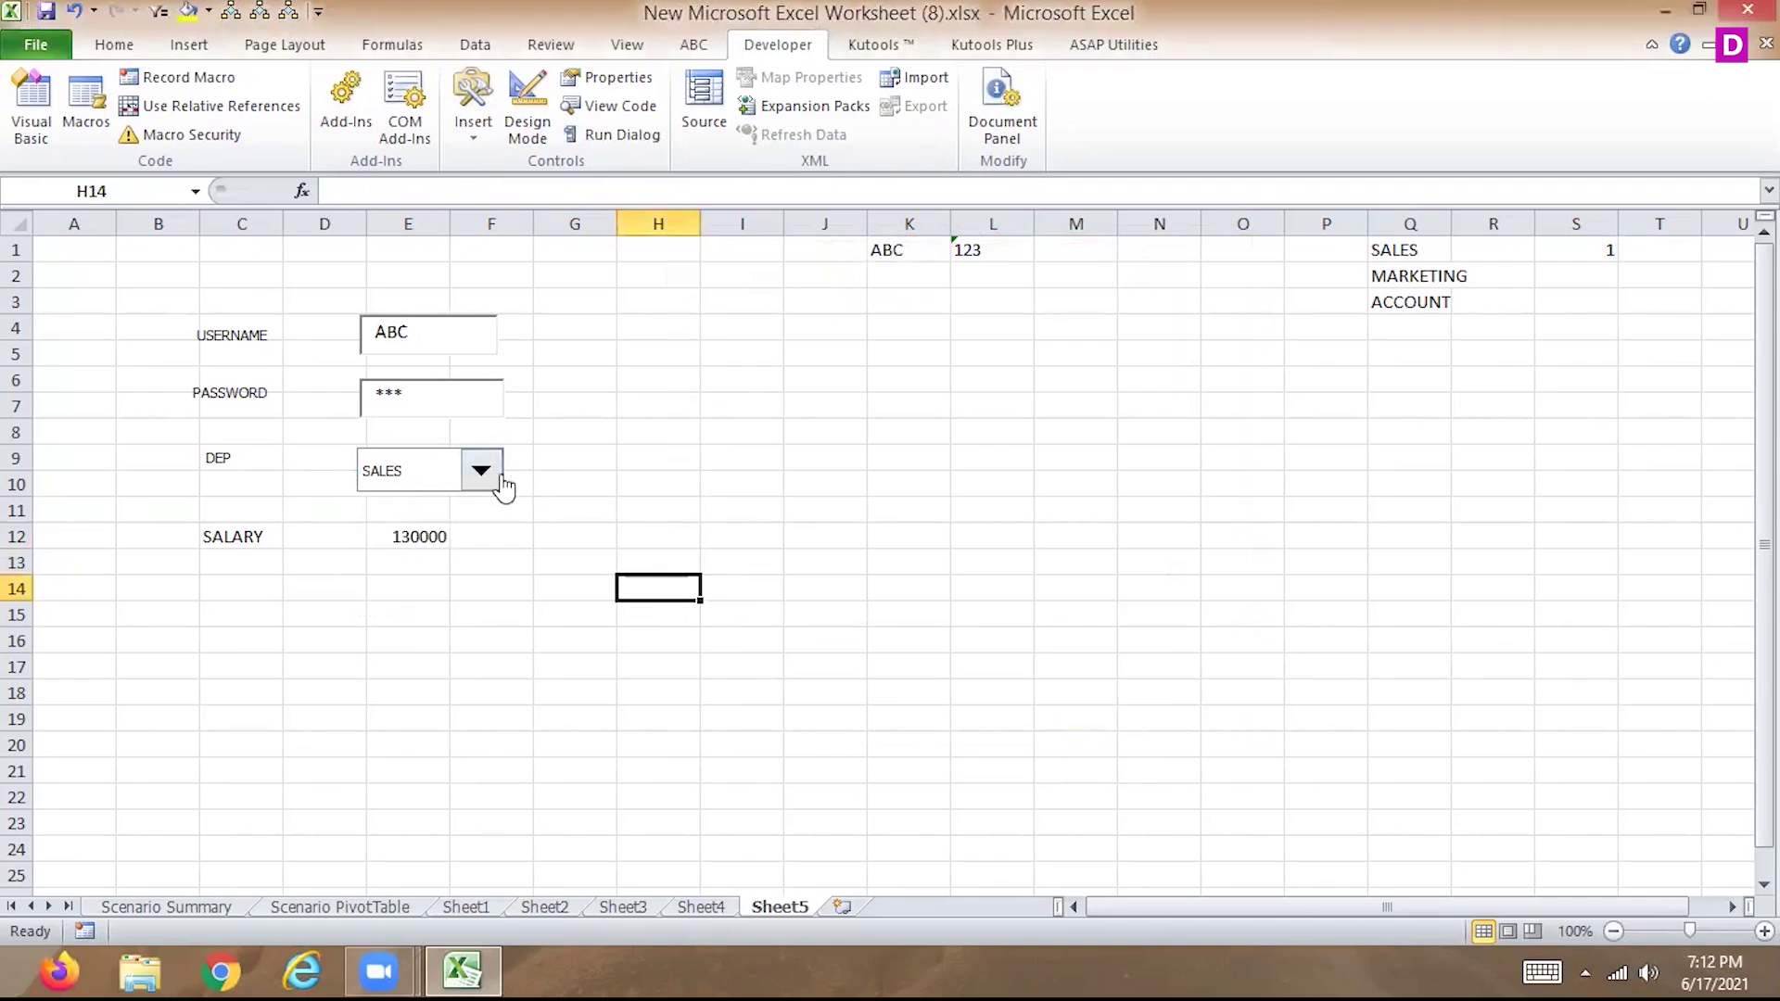
pyautogui.click(430, 471)
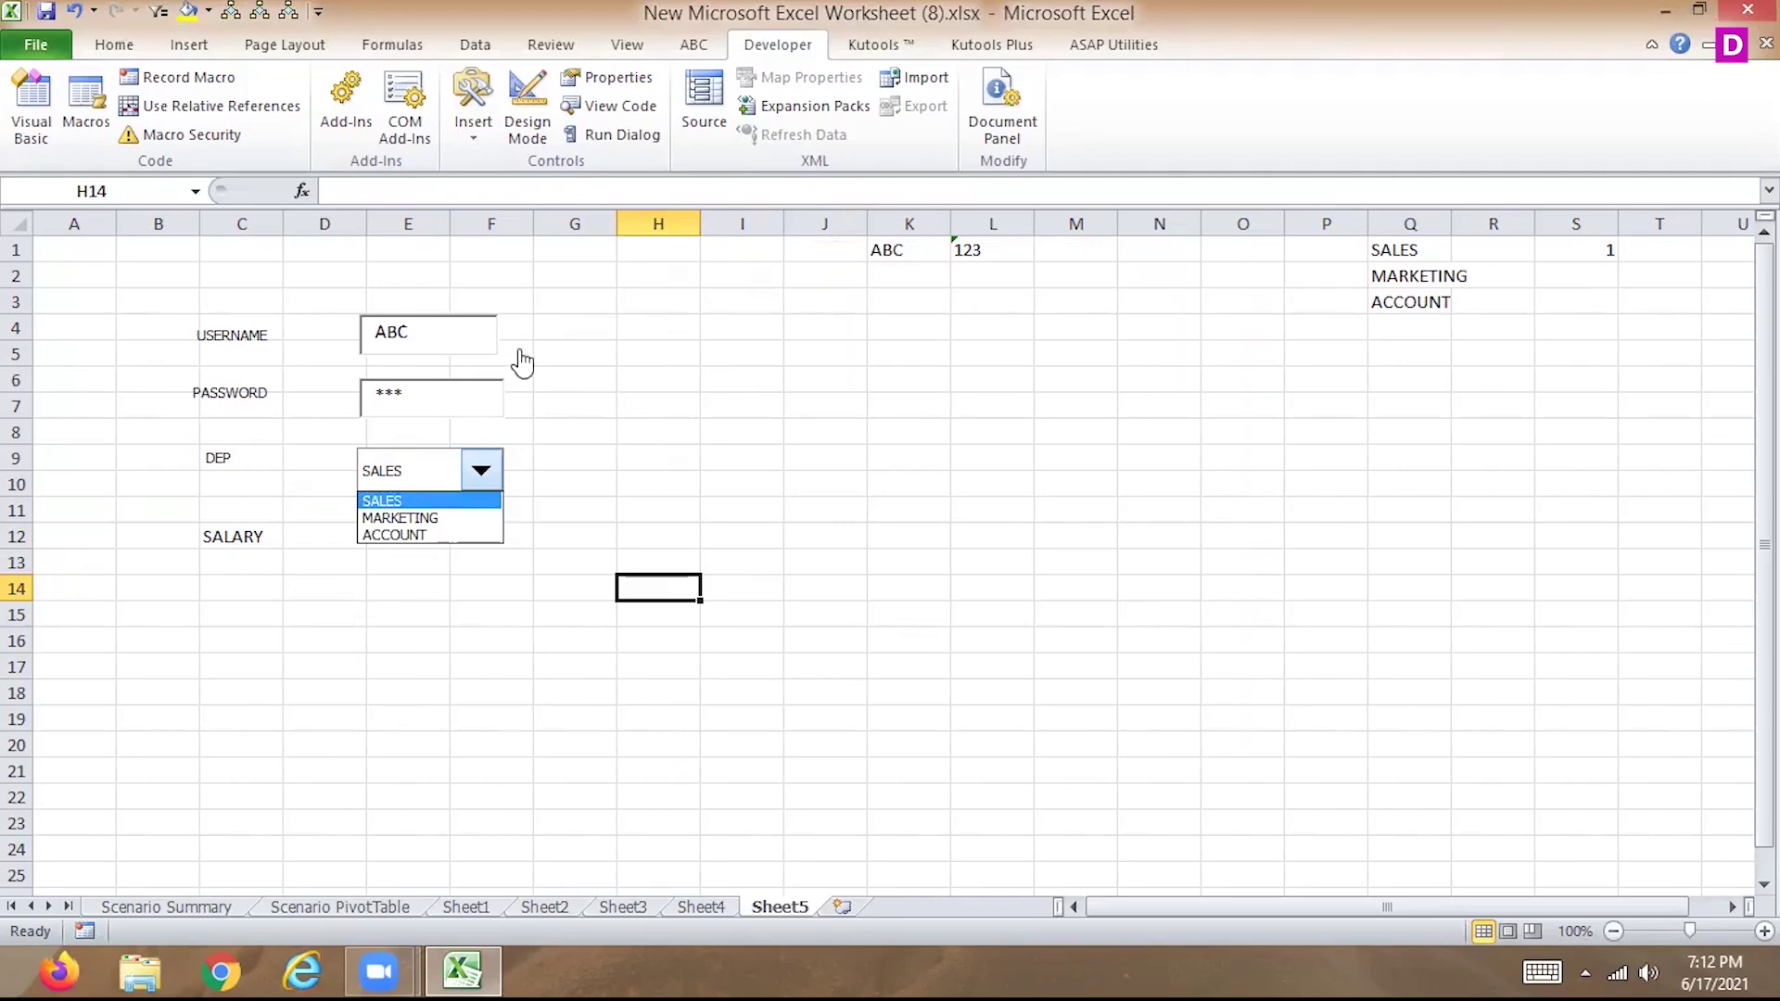
# View Sheet5's VBA code module, close the code editor and select cell L5 on the worksheet.
pyautogui.click(618, 123)
pyautogui.click(614, 114)
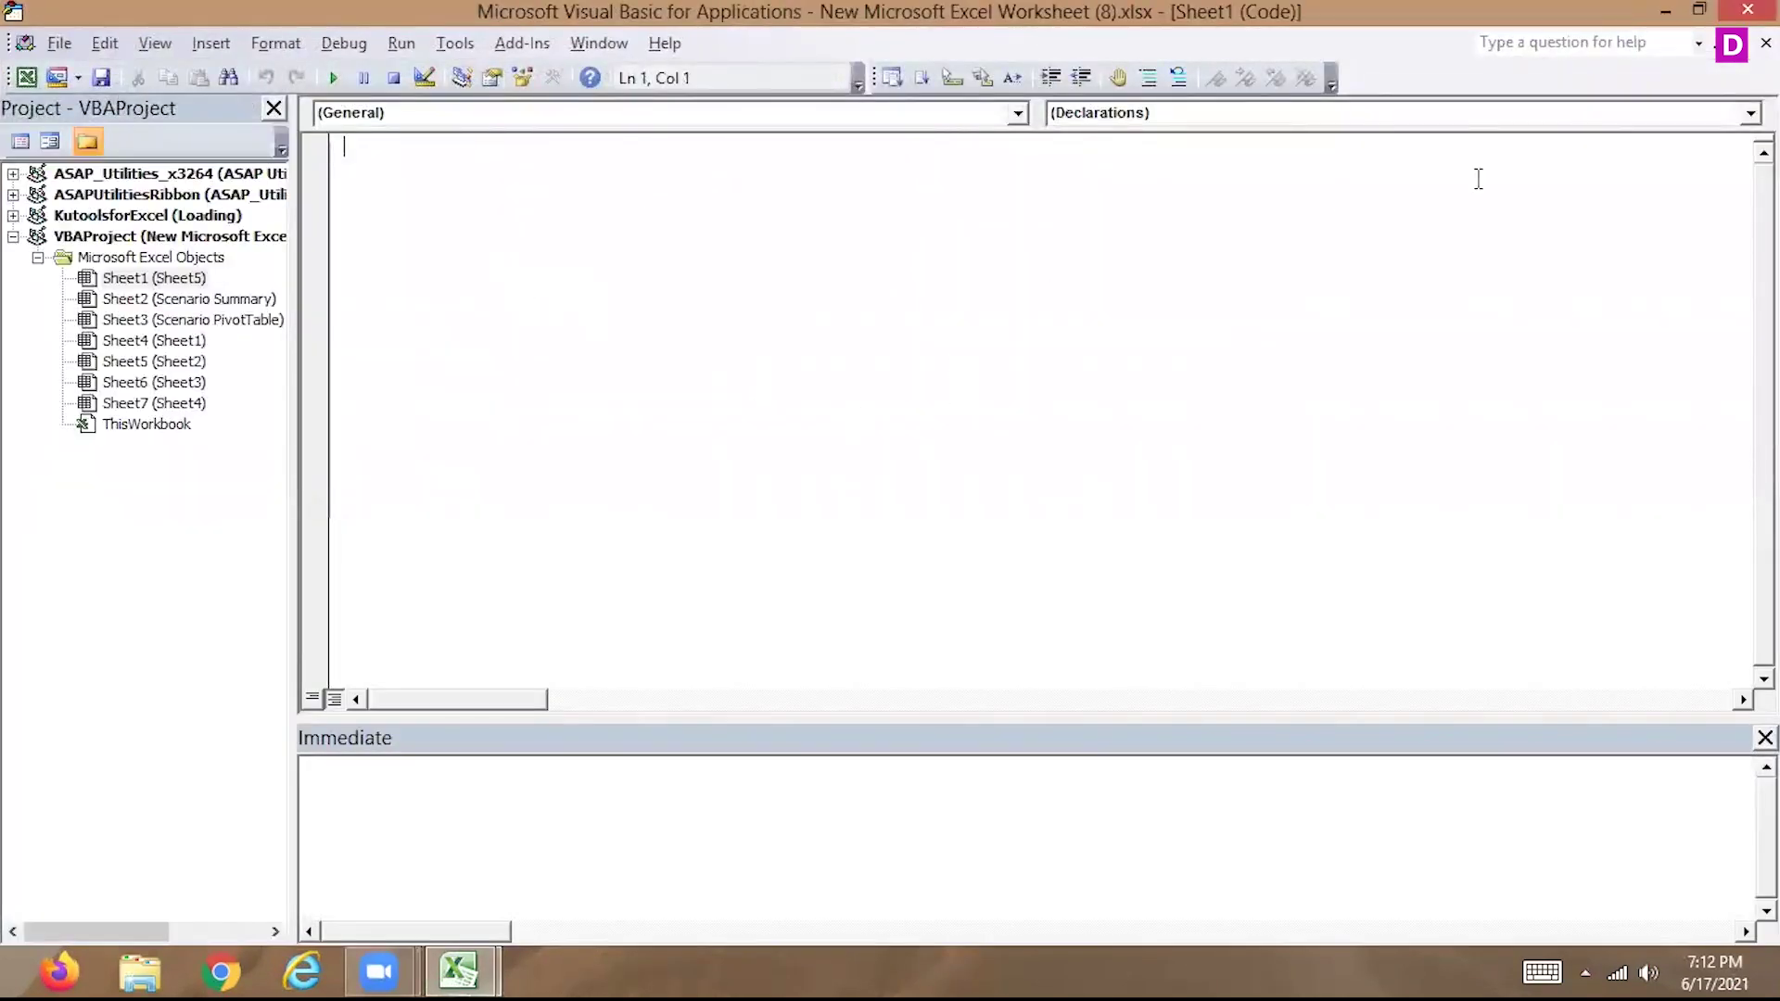
pyautogui.click(1746, 10)
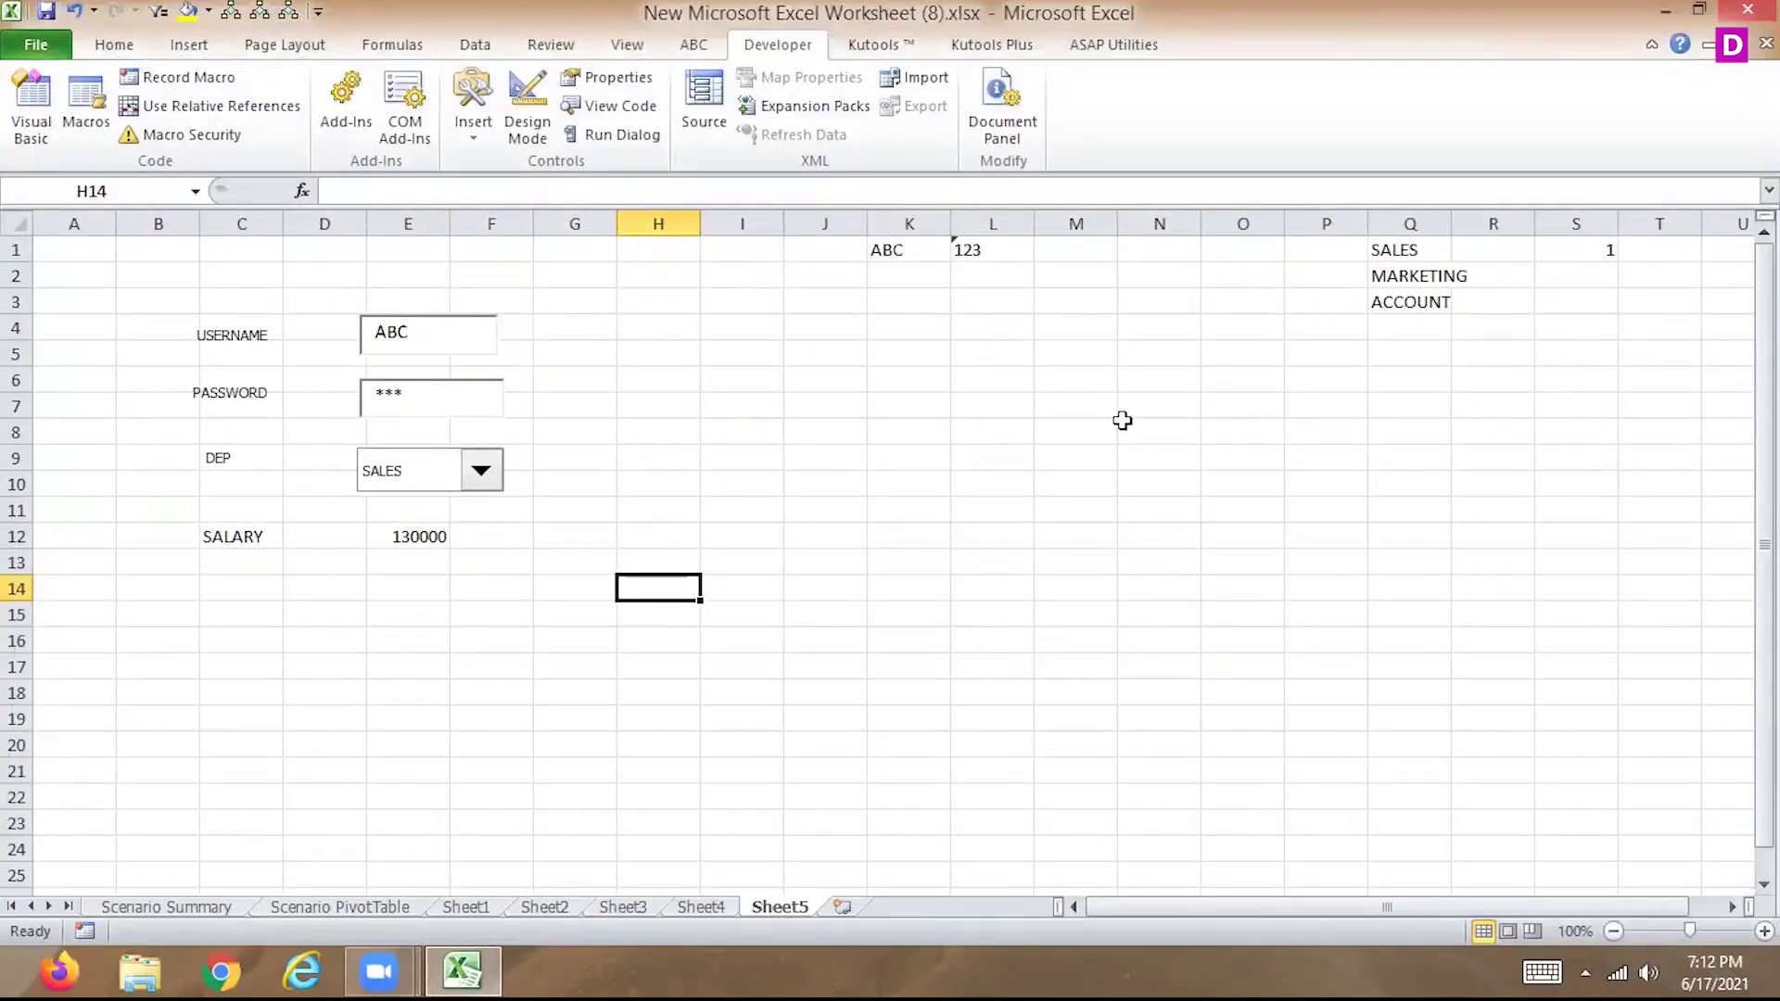
pyautogui.click(971, 356)
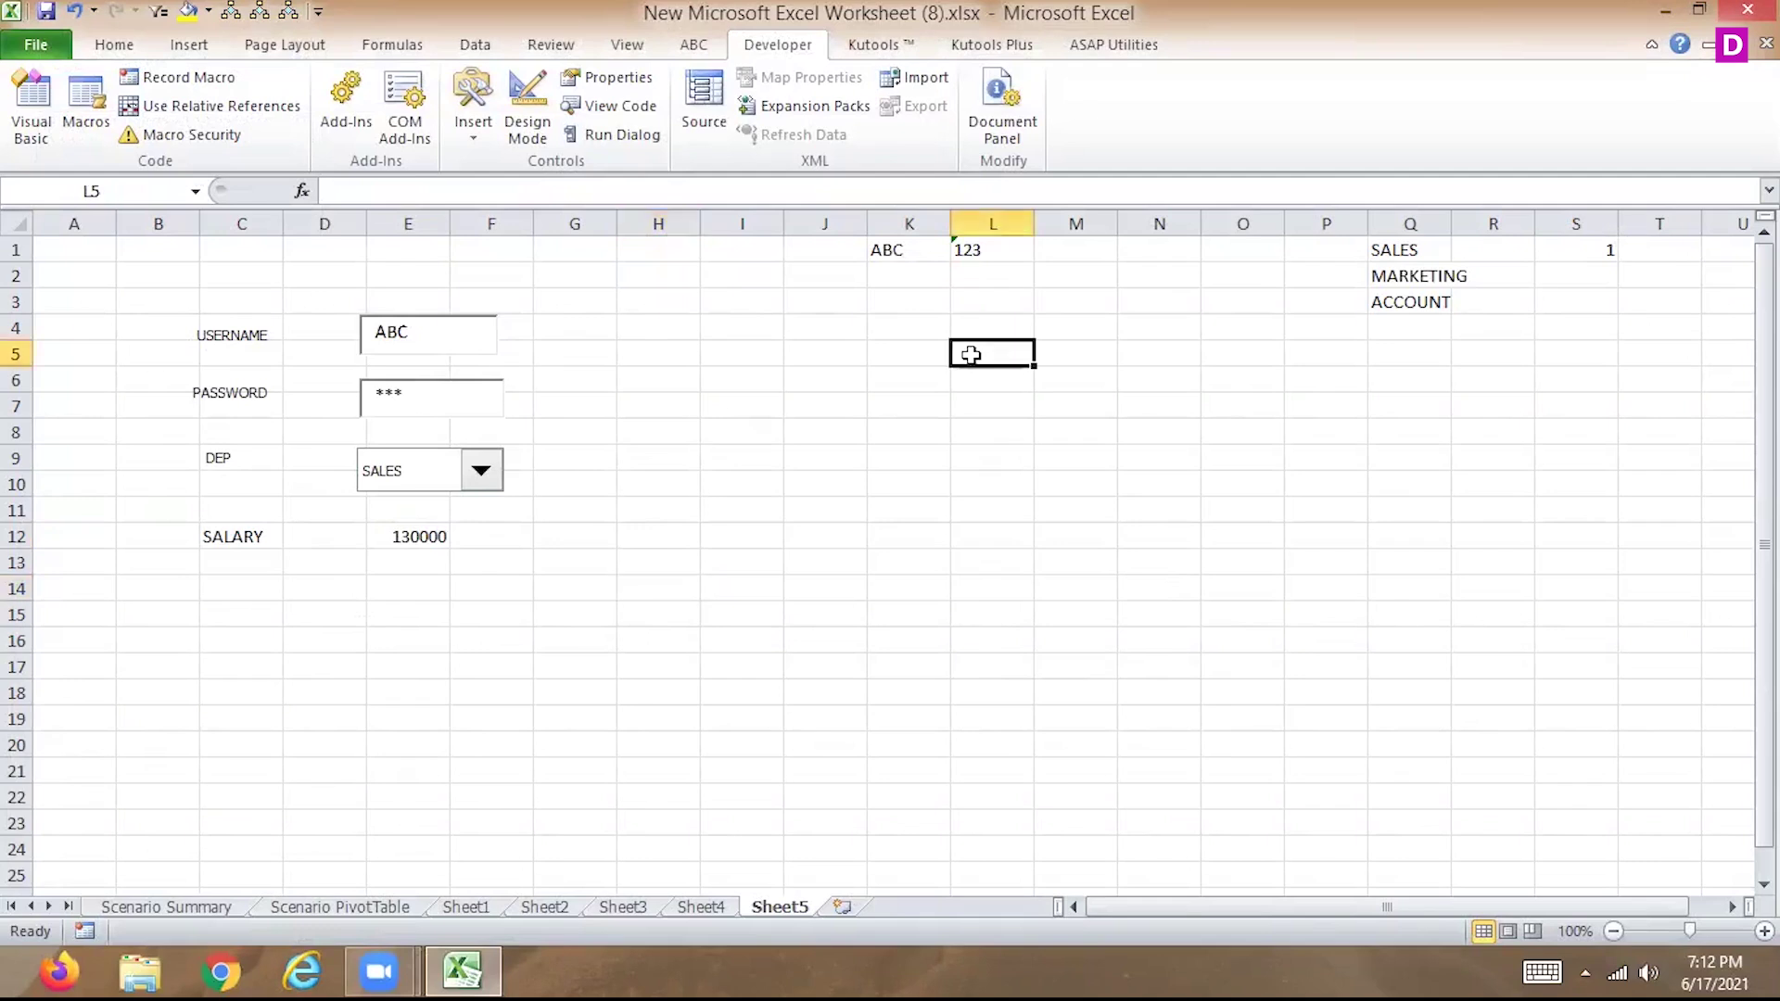